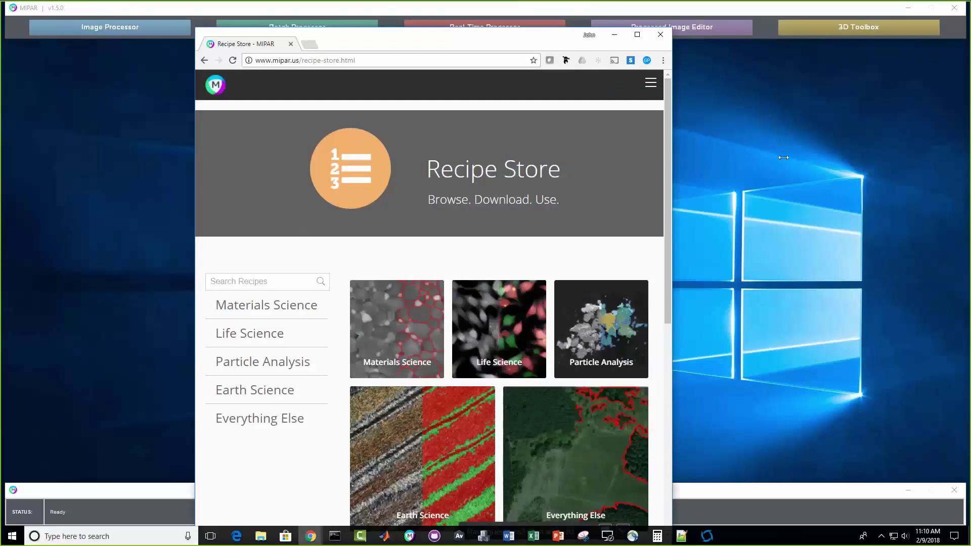
Step: Widen the browser window and open the Materials Science category of the recipe store
{"action": "left_click_drag", "start_coordinate": [877, 158], "coordinate": [875, 157]}
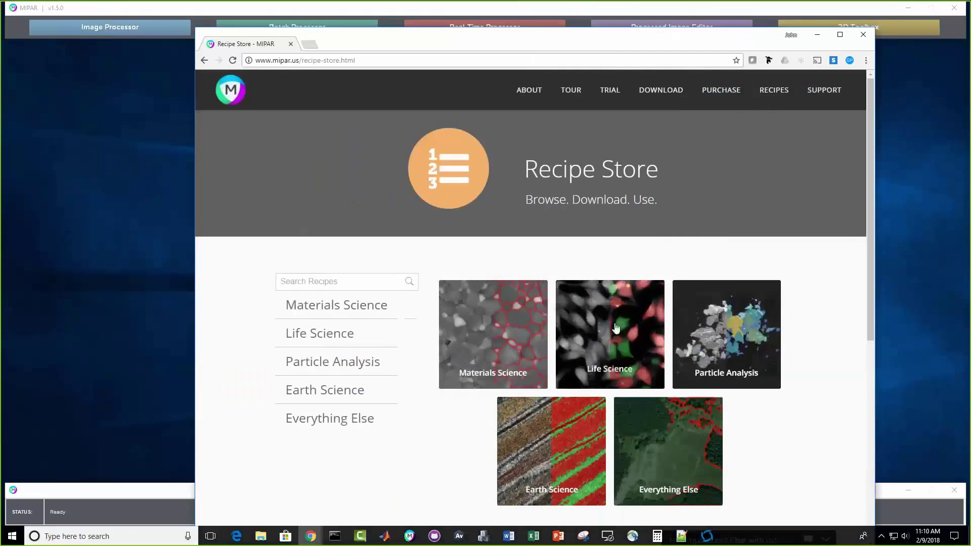
{"action": "left_click", "coordinate": [501, 347]}
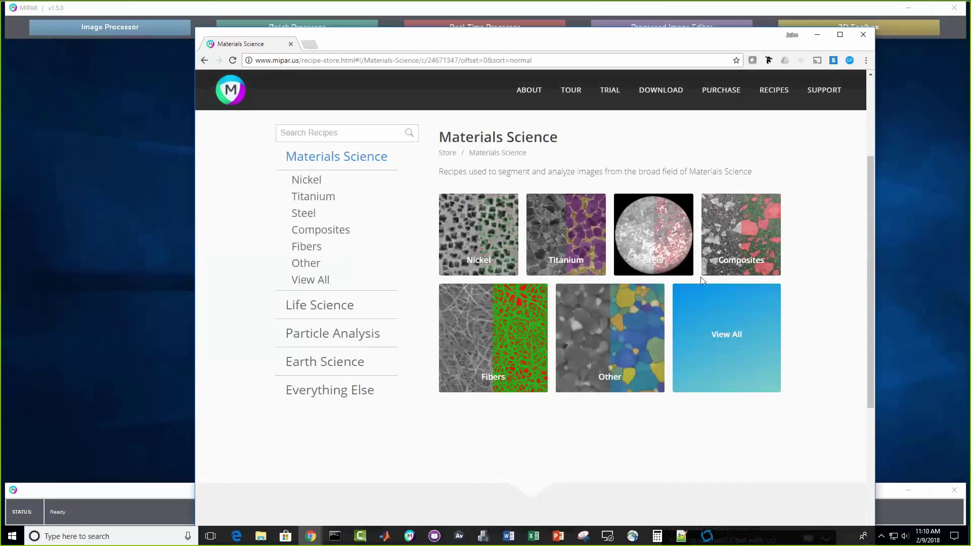
{"action": "left_click", "coordinate": [351, 137]}
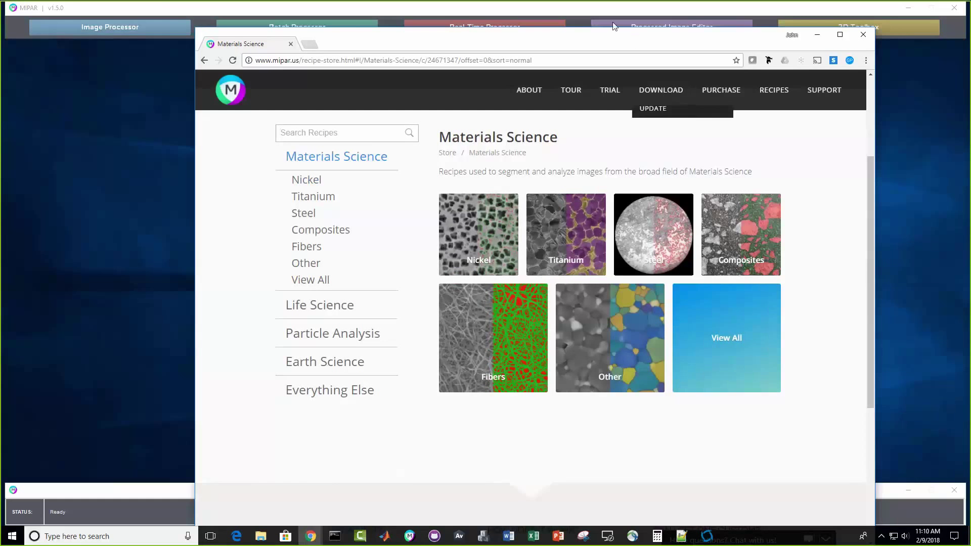
Step: Open the Submit Your Image page for custom recipes and look over its three-part submission form
{"action": "left_click_drag", "start_coordinate": [613, 26], "coordinate": [596, 15]}
{"action": "mouse_move", "coordinate": [759, 80]}
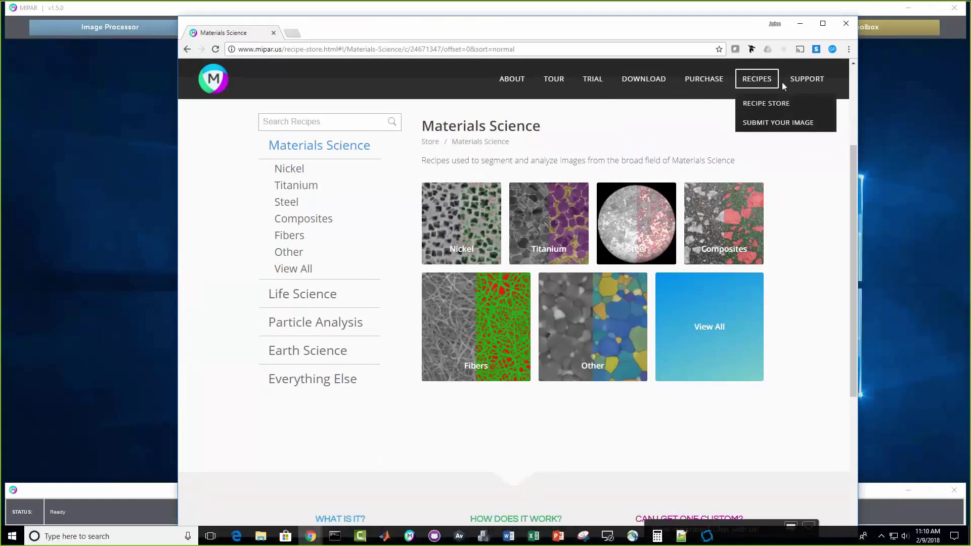
{"action": "left_click", "coordinate": [765, 124]}
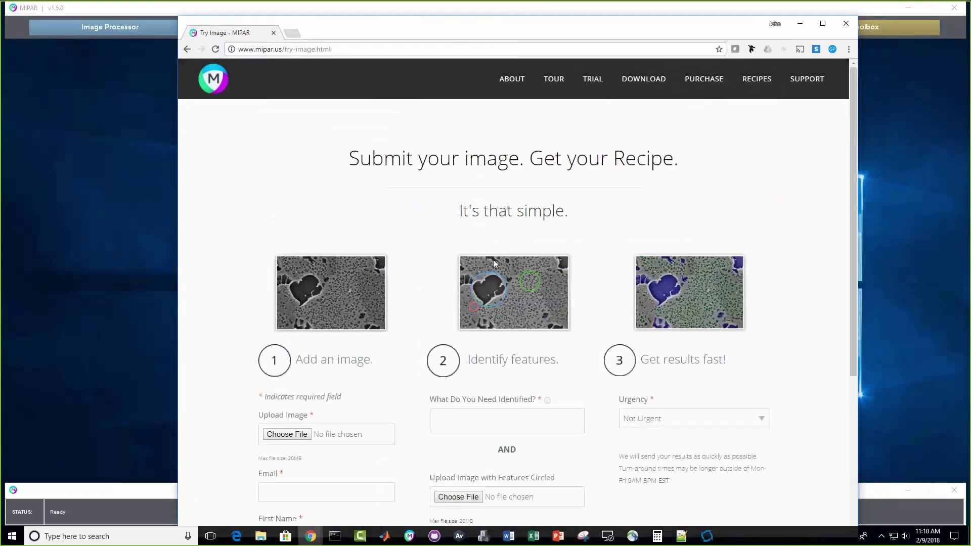
{"action": "scroll", "coordinate": [494, 263], "scroll_direction": "down", "scroll_amount": 1}
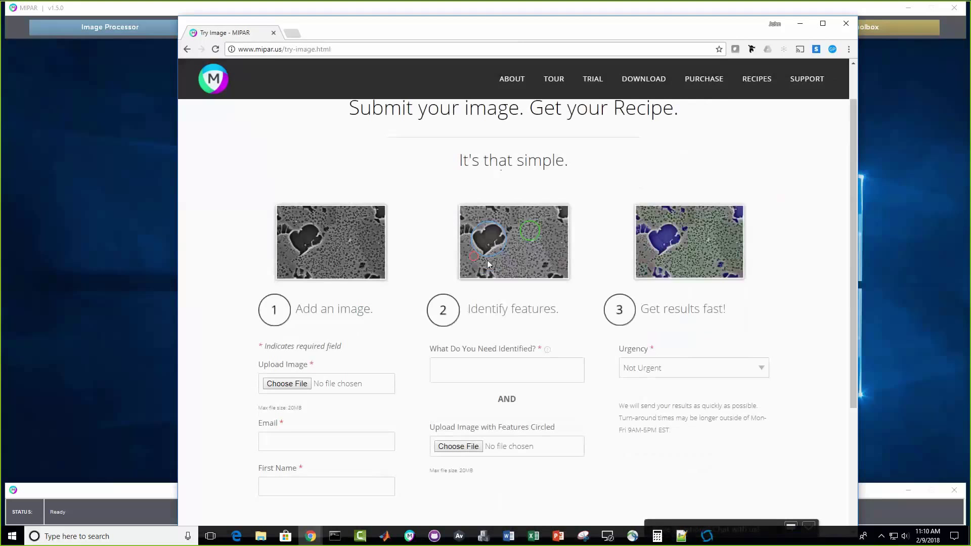
{"action": "scroll", "coordinate": [538, 273], "scroll_direction": "up", "scroll_amount": 1}
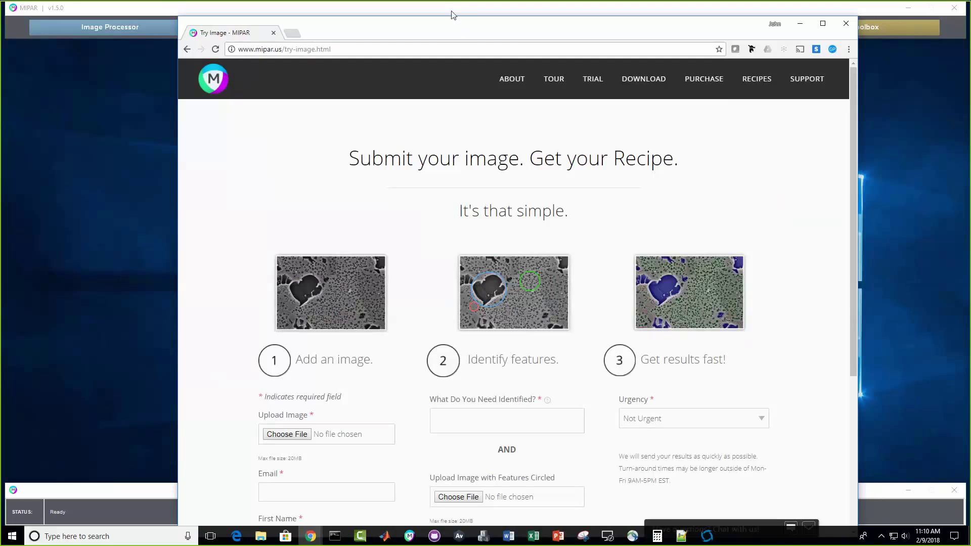
{"action": "left_click_drag", "start_coordinate": [451, 15], "coordinate": [442, 4]}
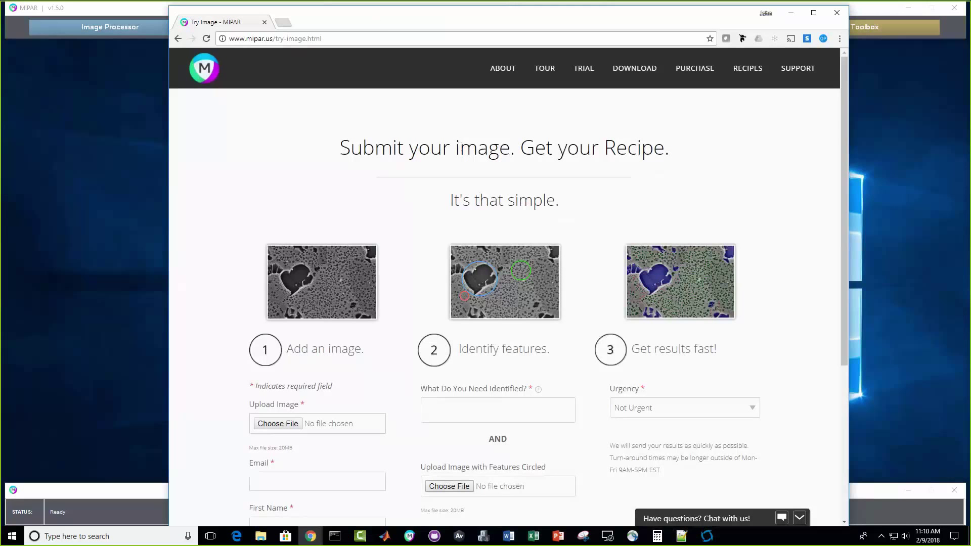
Step: Switch from the browser to MIPAR's Image Processor and load WC_ORIGINAL.png from the 1 - Simple Particles folder
{"action": "key", "text": "super+Down"}
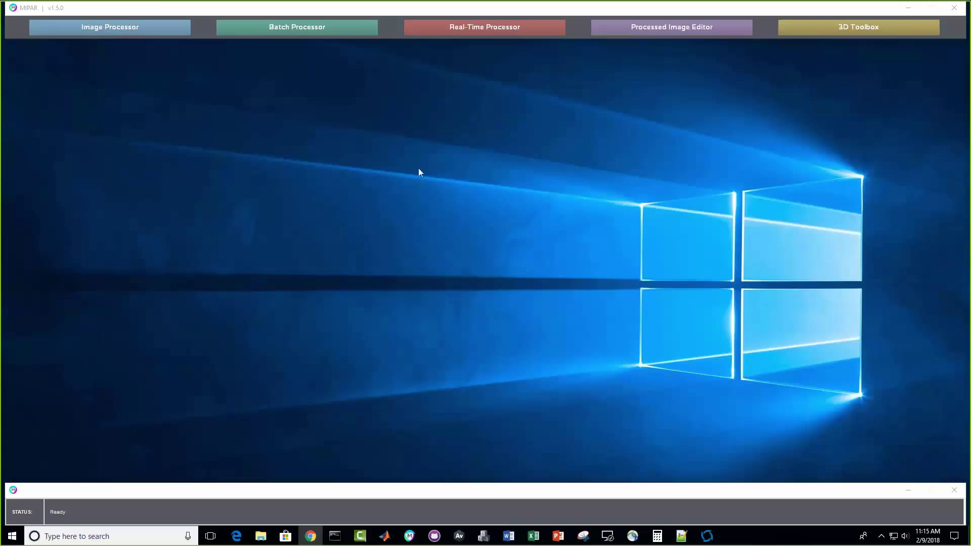
{"action": "left_click", "coordinate": [150, 31]}
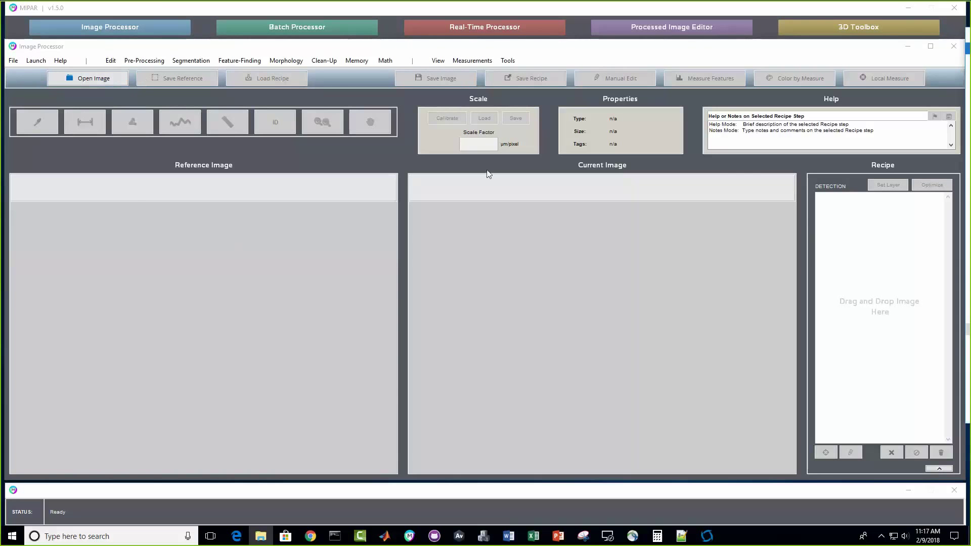
{"action": "left_click", "coordinate": [301, 179]}
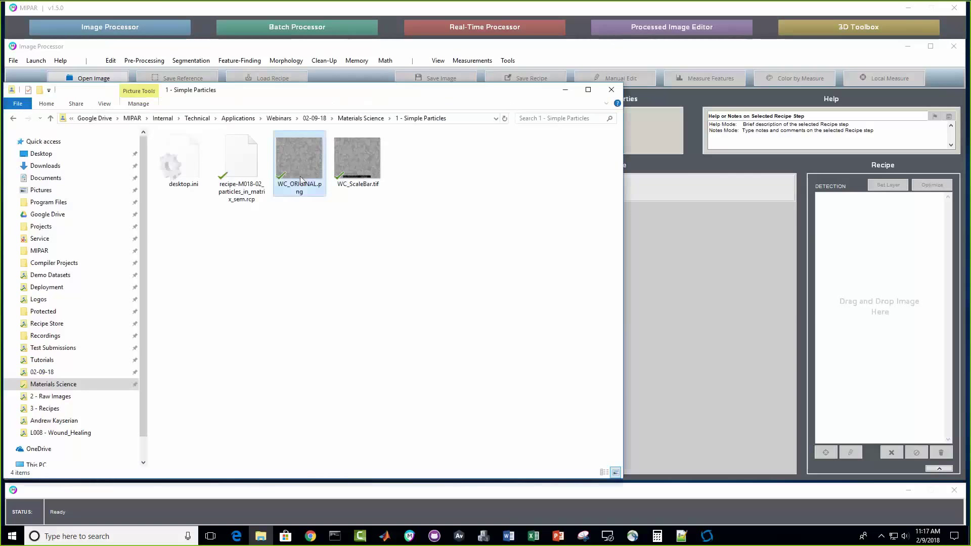
{"action": "left_click_drag", "start_coordinate": [301, 180], "coordinate": [884, 289]}
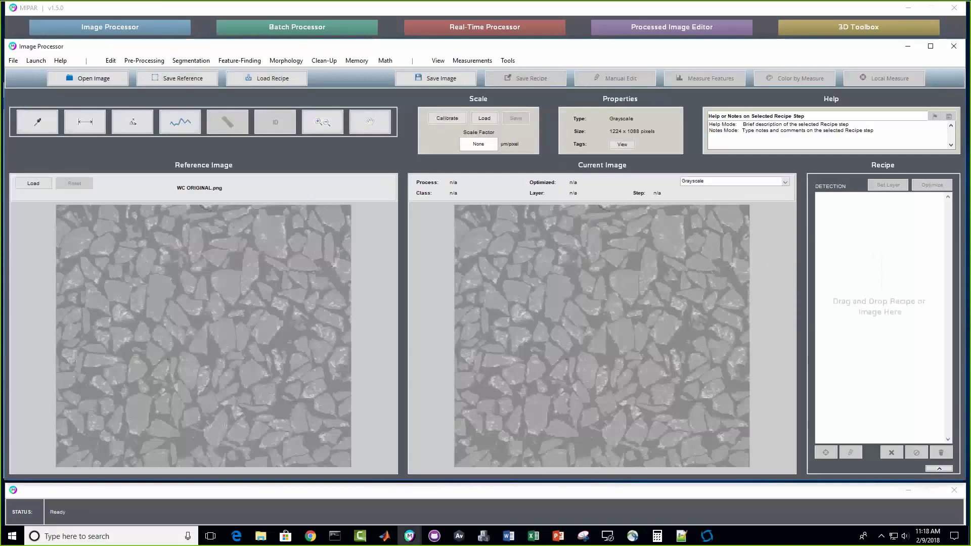
{"action": "left_click", "coordinate": [271, 540]}
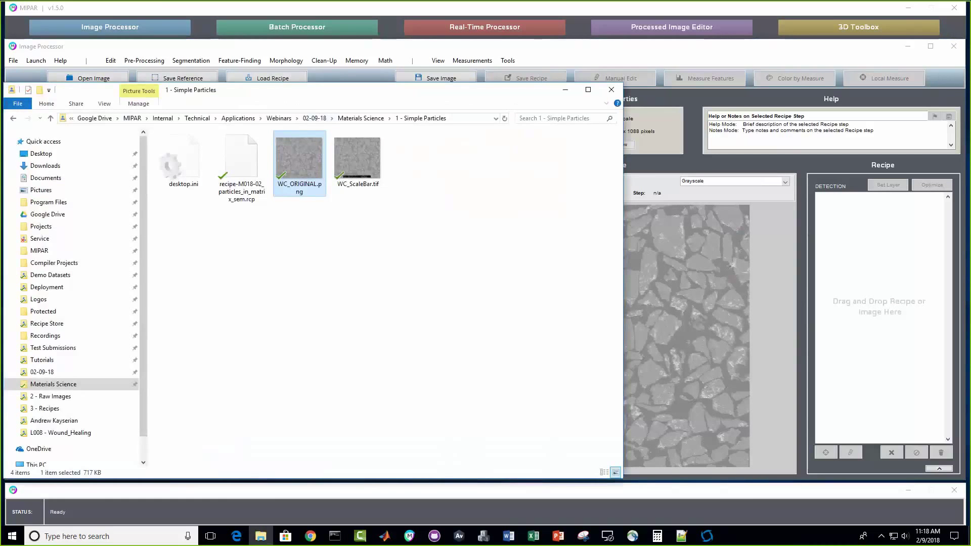
{"action": "left_click", "coordinate": [566, 90]}
Step: Inspect the particles up close and load recipe-M018-02_particles_in_matrix_sem.rcp onto the image
{"action": "left_click", "coordinate": [322, 122]}
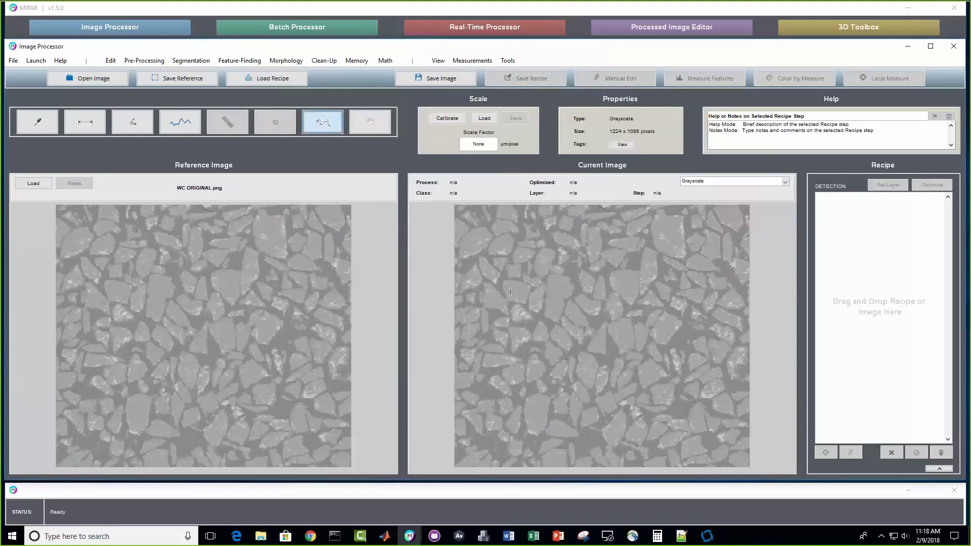
{"action": "scroll", "coordinate": [595, 312], "scroll_direction": "up", "scroll_amount": 3}
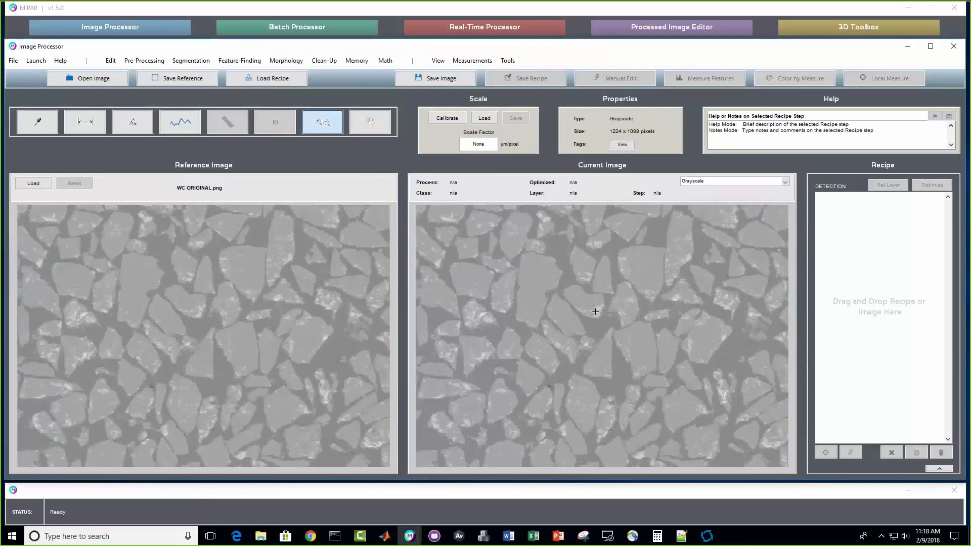
{"action": "scroll", "coordinate": [595, 312], "scroll_direction": "up", "scroll_amount": 2}
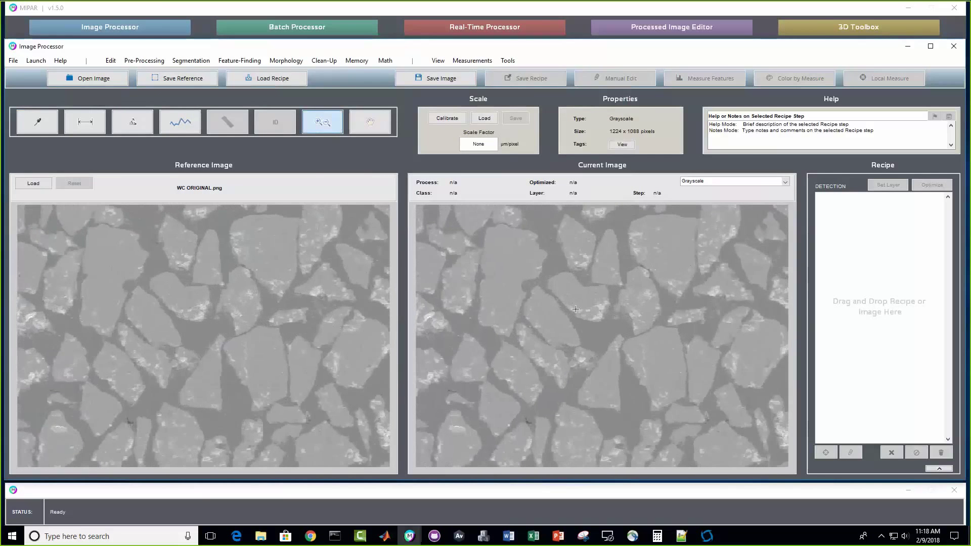
{"action": "scroll", "coordinate": [604, 323], "scroll_direction": "down", "scroll_amount": 2}
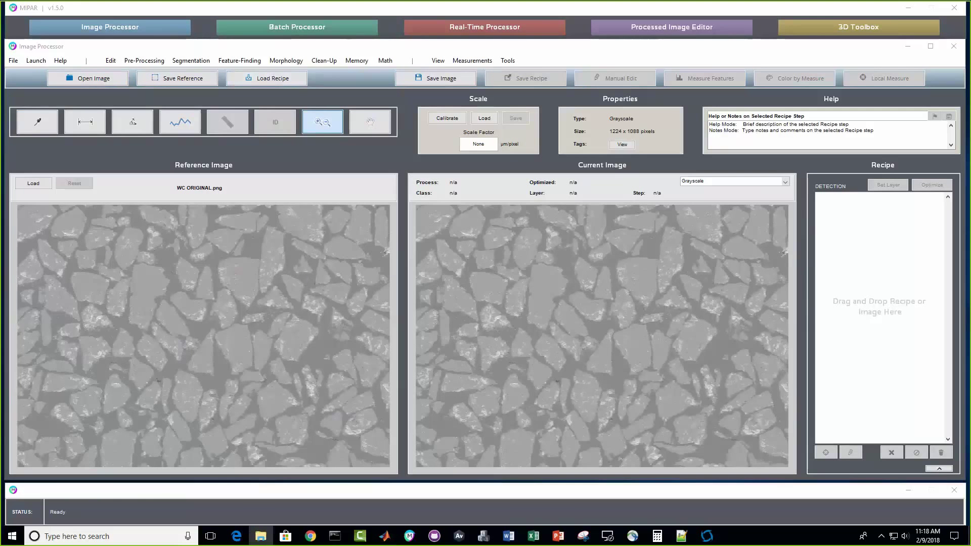
{"action": "left_click_drag", "start_coordinate": [261, 536], "coordinate": [870, 248]}
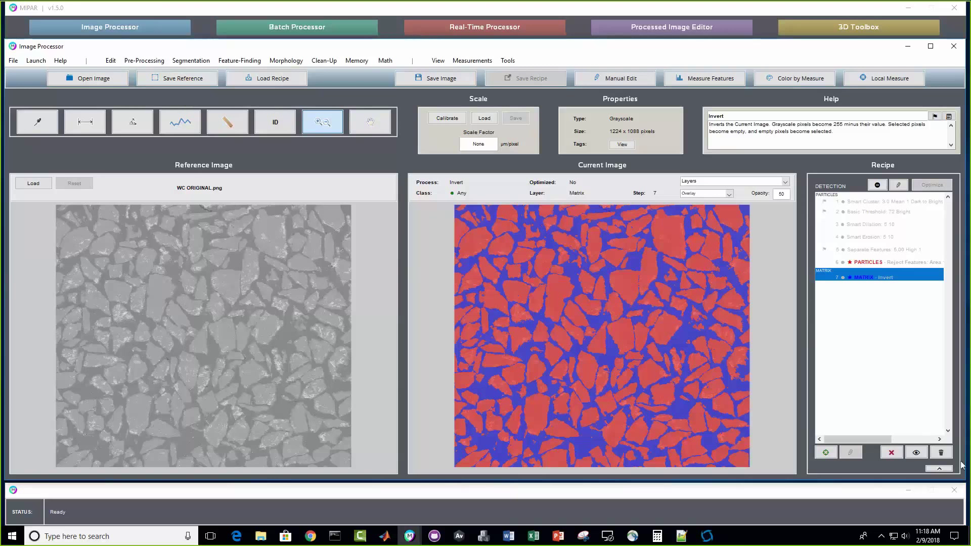
Step: Hide and show the Matrix layer repeatedly to compare its overlay with the underlying image
{"action": "left_click", "coordinate": [917, 453]}
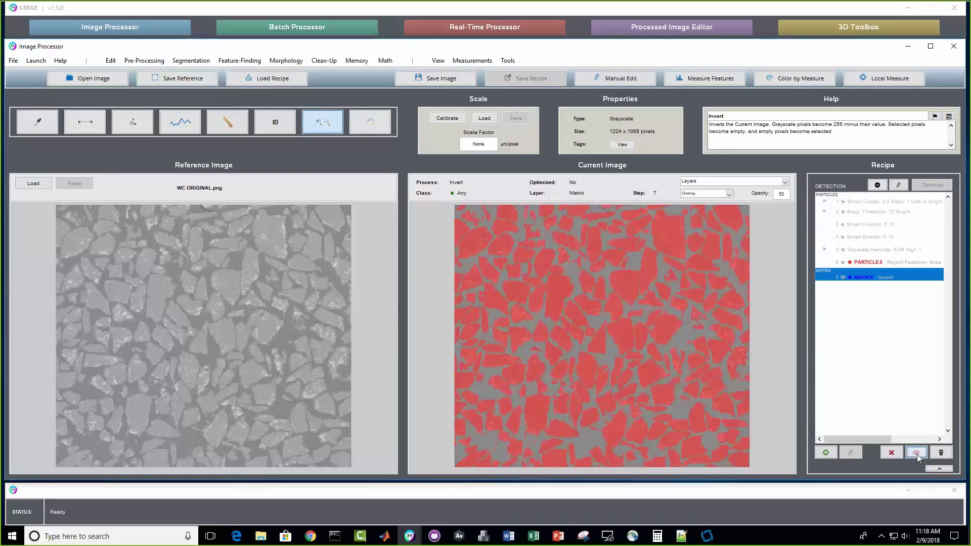
{"action": "left_click", "coordinate": [916, 453]}
{"action": "left_click", "coordinate": [916, 452]}
{"action": "left_click", "coordinate": [917, 453]}
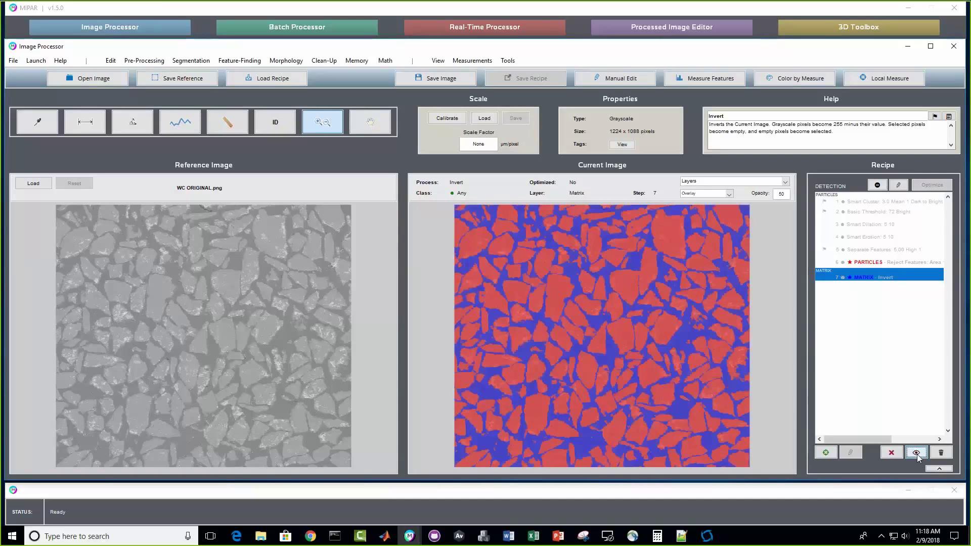
{"action": "left_click", "coordinate": [916, 453]}
{"action": "left_click", "coordinate": [917, 453]}
Step: Select the Particles layer and switch its visibility off and on to check the particle detection
{"action": "left_click", "coordinate": [890, 262]}
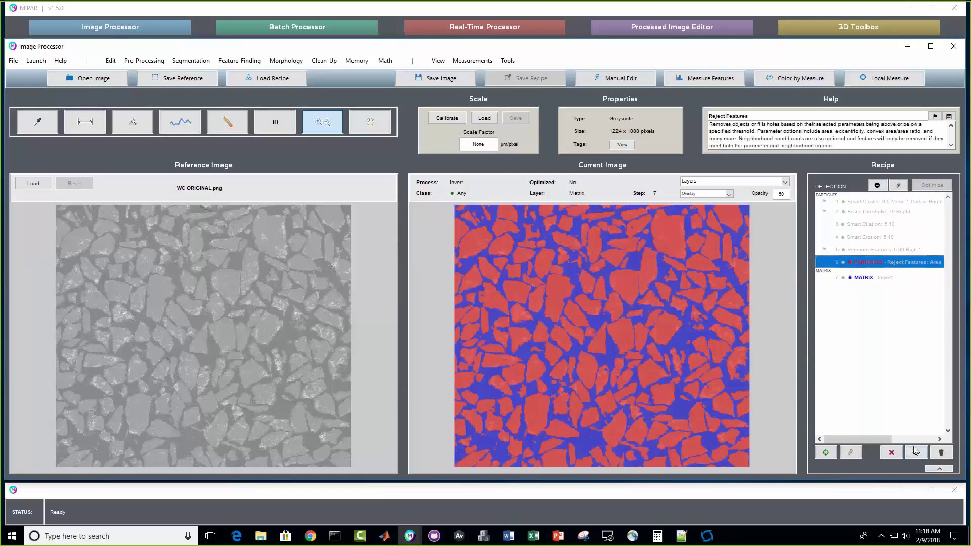
{"action": "left_click", "coordinate": [916, 453]}
{"action": "left_click", "coordinate": [916, 452]}
{"action": "left_click", "coordinate": [917, 453]}
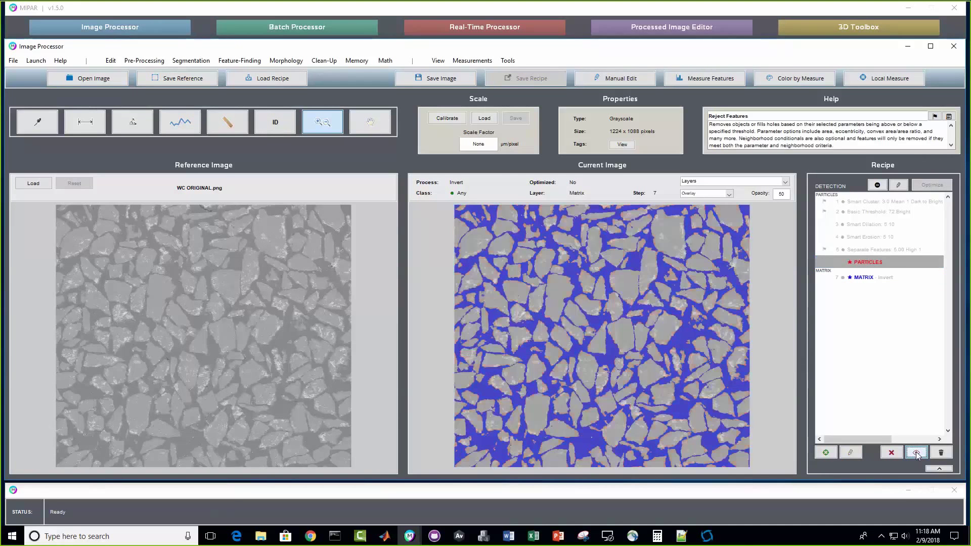
{"action": "left_click", "coordinate": [917, 453]}
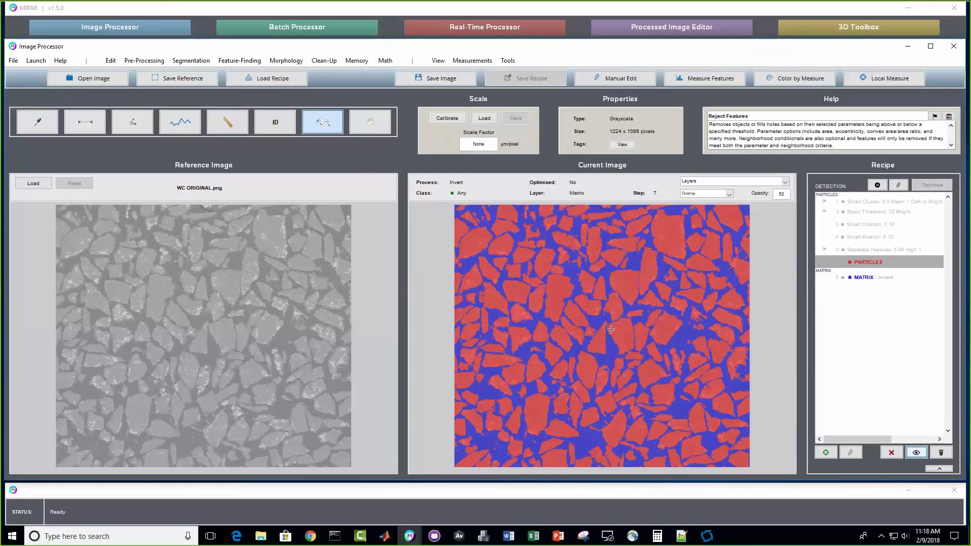
Step: Review the result of each recipe step in order, from Smart Cluster through the Matrix Invert step
{"action": "left_click", "coordinate": [883, 202]}
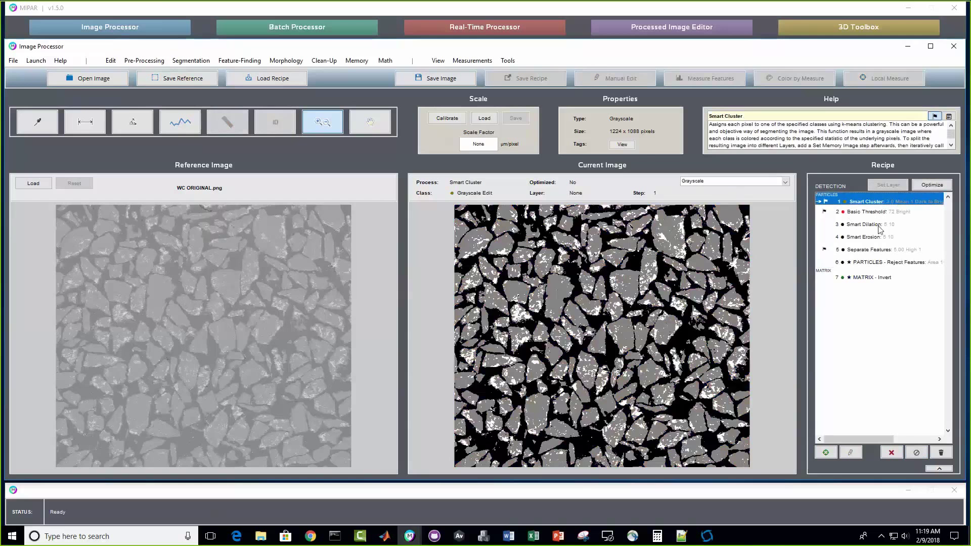
{"action": "left_click", "coordinate": [875, 213]}
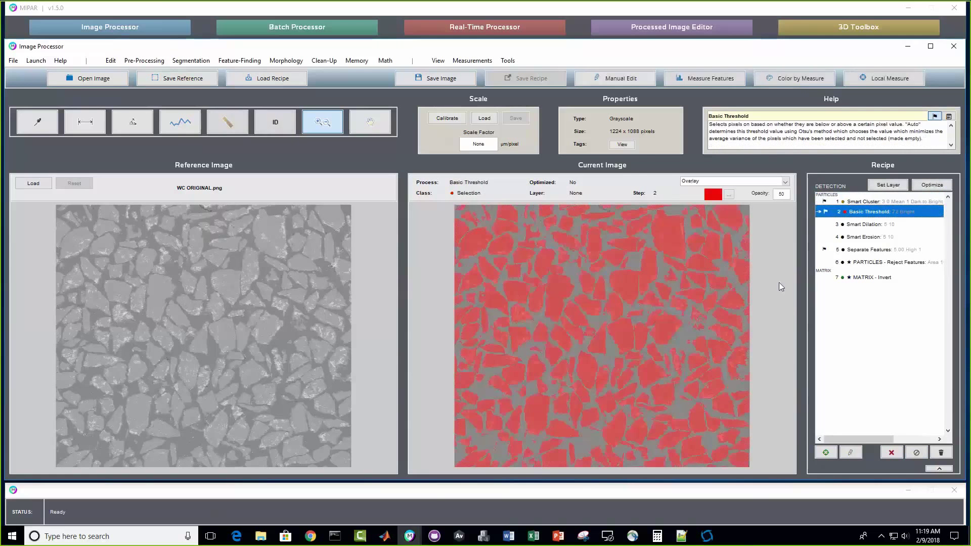
{"action": "left_click", "coordinate": [874, 226]}
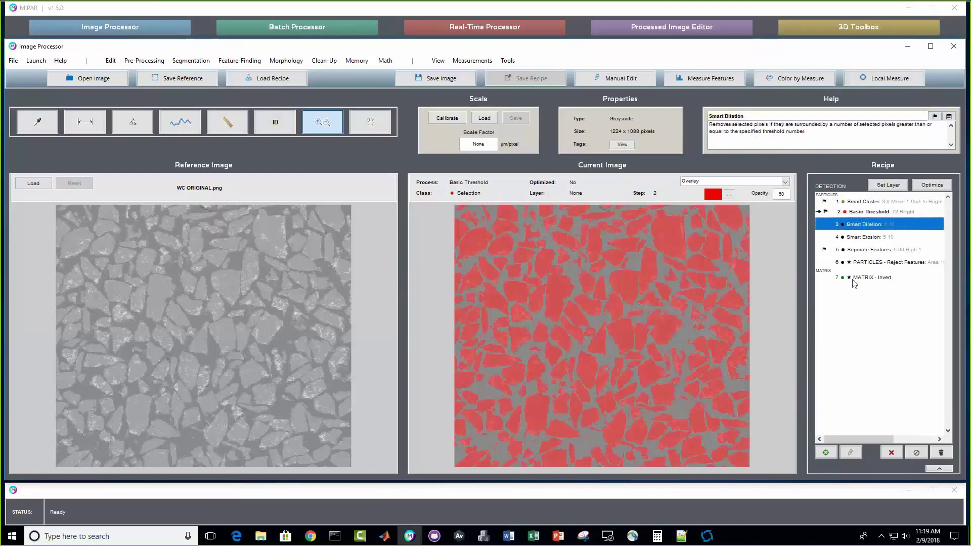
{"action": "left_click", "coordinate": [857, 238]}
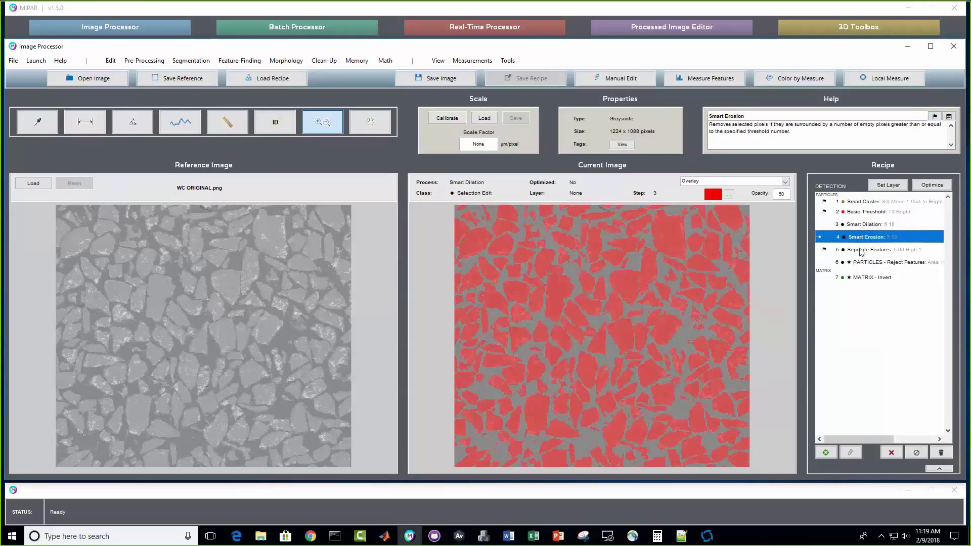
{"action": "left_click", "coordinate": [861, 250]}
{"action": "left_click", "coordinate": [870, 264]}
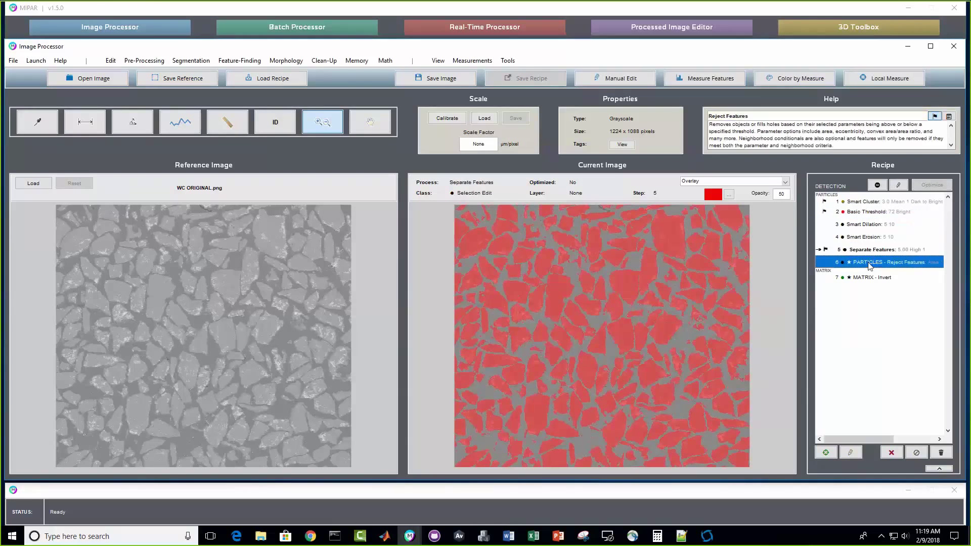
{"action": "left_click", "coordinate": [870, 264]}
{"action": "left_click", "coordinate": [870, 278]}
{"action": "left_click", "coordinate": [870, 277]}
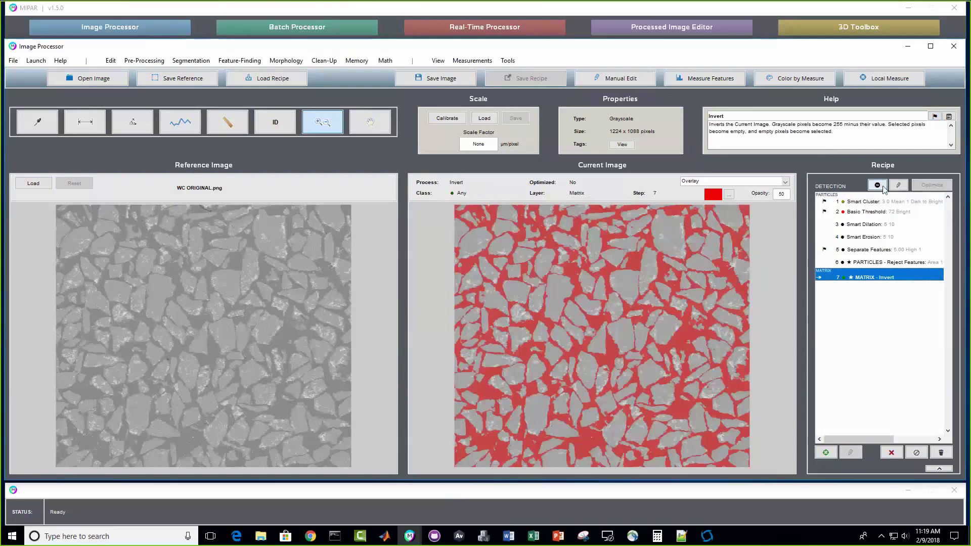
Step: Reopen the Smart Cluster step for editing and accept it with 3 classes, Mean fill and Dark to Bright cleaning
{"action": "left_click", "coordinate": [863, 205]}
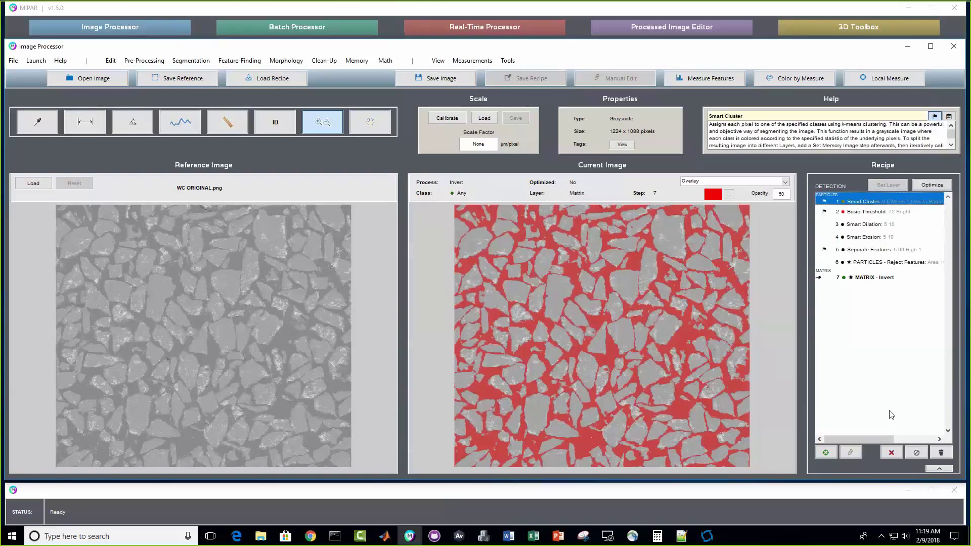
{"action": "left_click", "coordinate": [850, 452]}
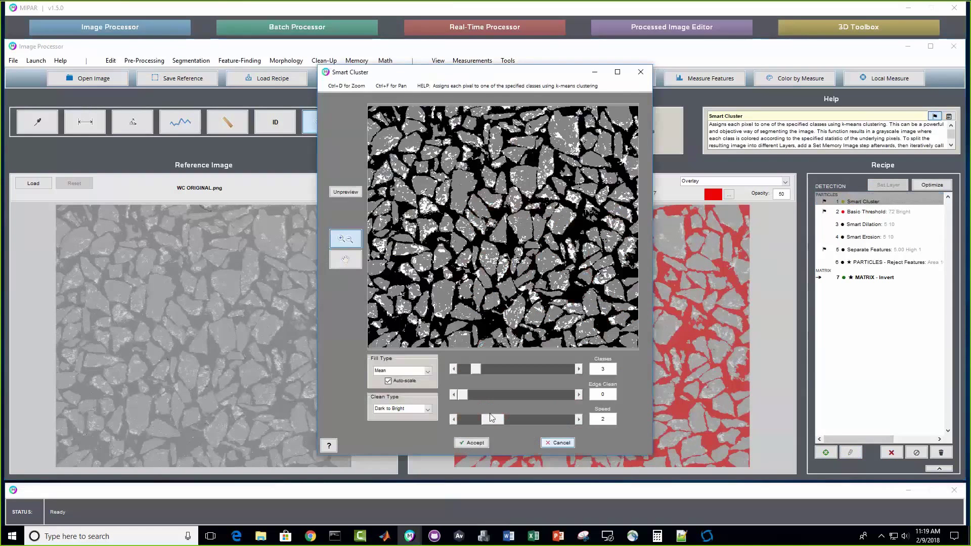
{"action": "left_click", "coordinate": [473, 444]}
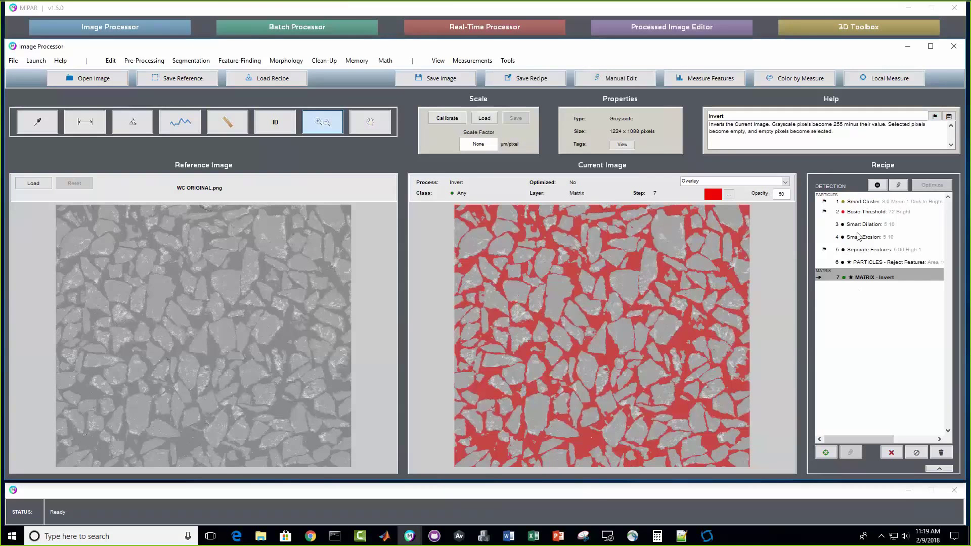
{"action": "left_click", "coordinate": [872, 204]}
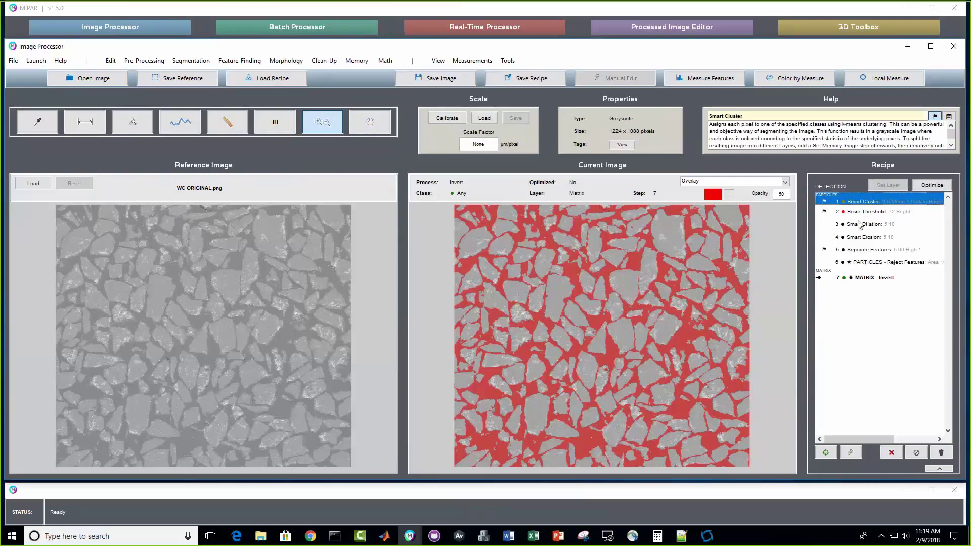
{"action": "left_click", "coordinate": [370, 63]}
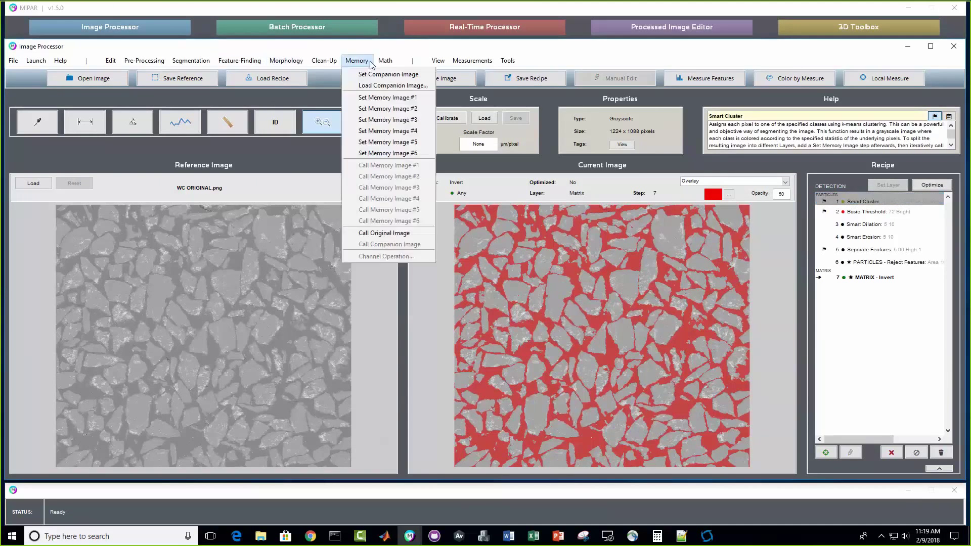
{"action": "mouse_move", "coordinate": [286, 61]}
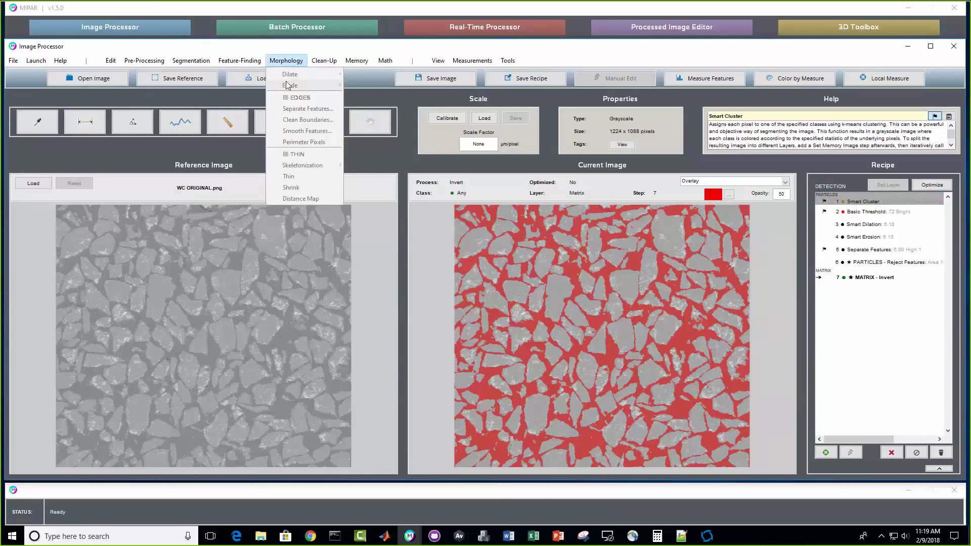
Step: Examine the Matrix layer's detection around the particles in the current image, using the Overlay display mode
{"action": "left_click", "coordinate": [873, 211]}
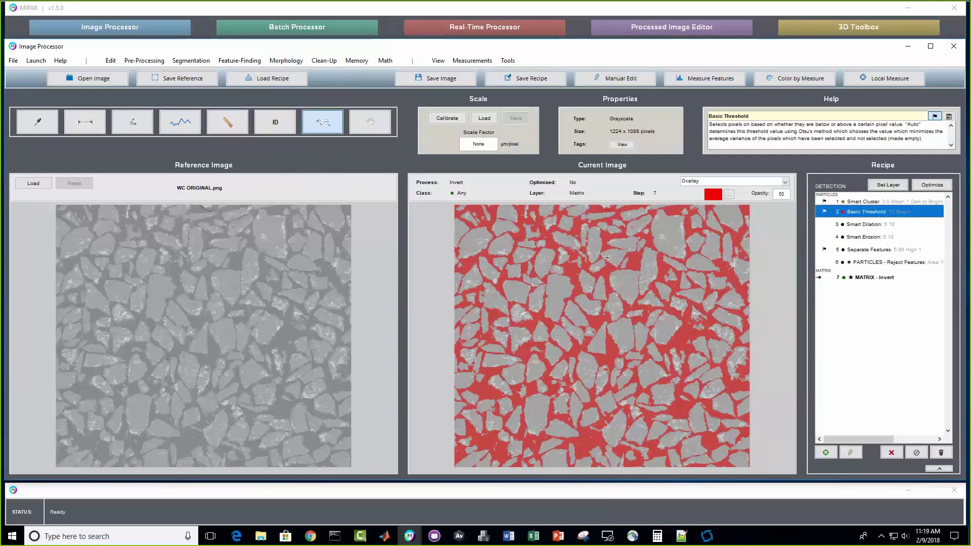
{"action": "left_click", "coordinate": [605, 285]}
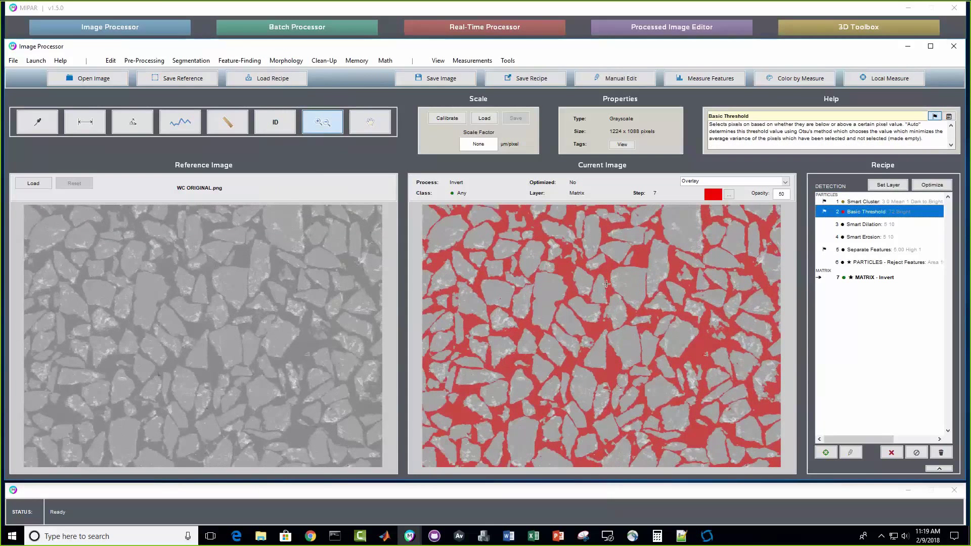
{"action": "left_click", "coordinate": [606, 284]}
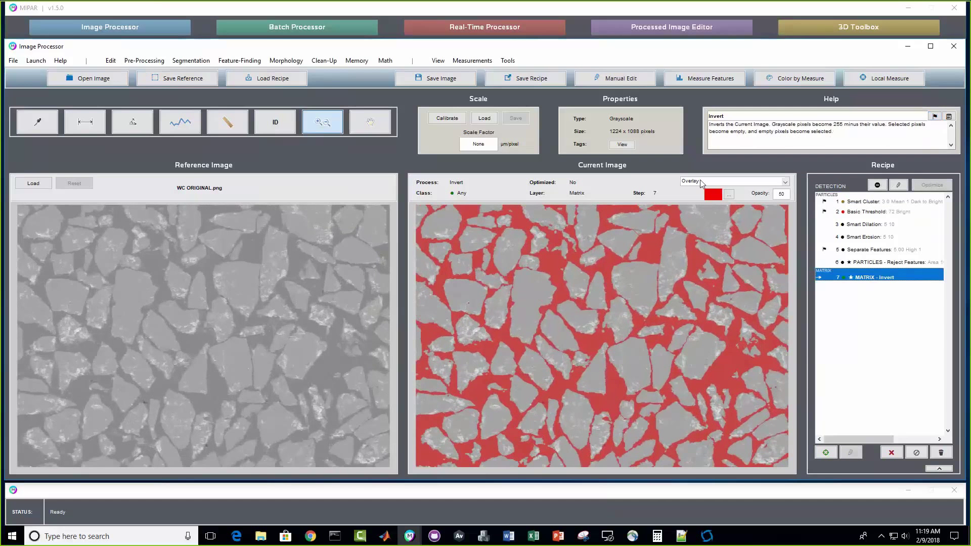
{"action": "left_click", "coordinate": [701, 183]}
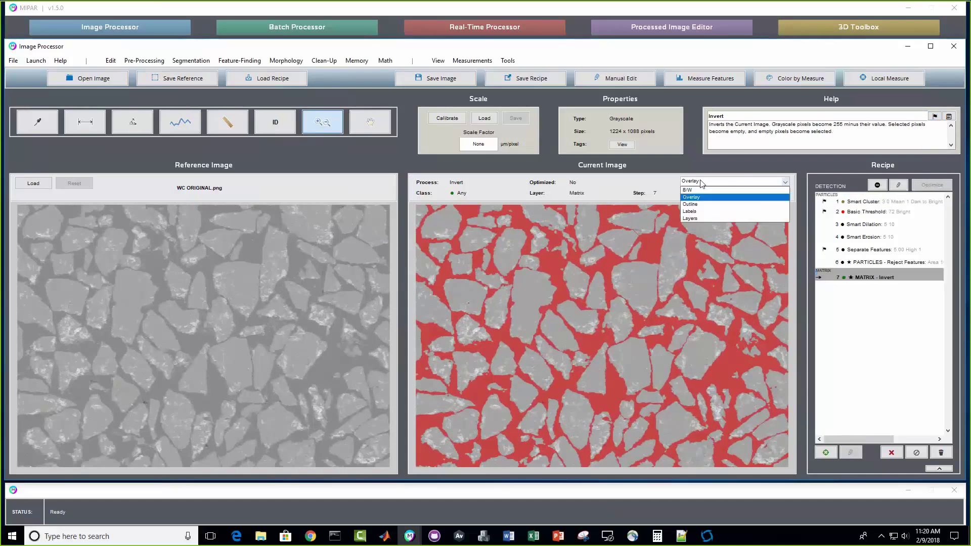
{"action": "left_click", "coordinate": [692, 197]}
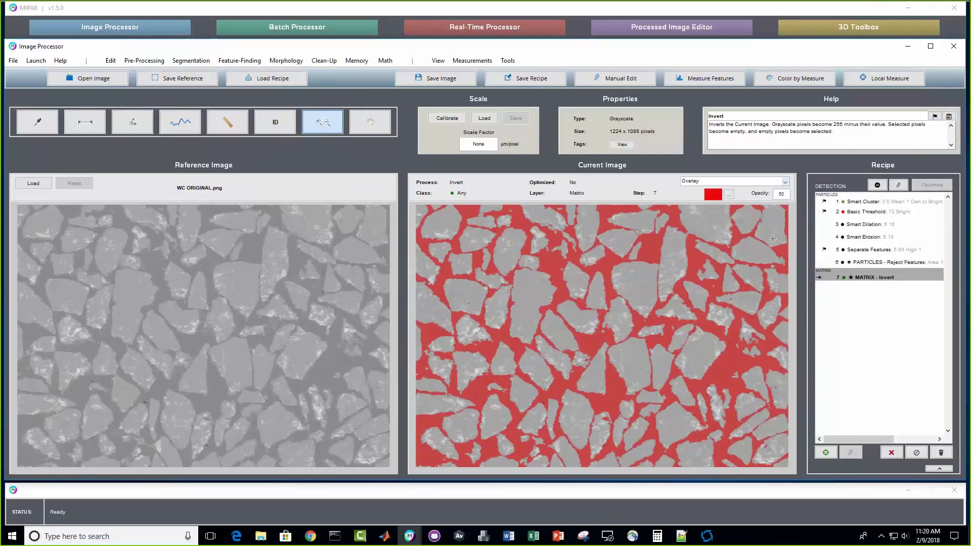
Step: Clear the existing recipe and start a new one with a 3-class Smart Cluster using Mean fill and Dark to Bright cleaning
{"action": "left_click", "coordinate": [940, 453]}
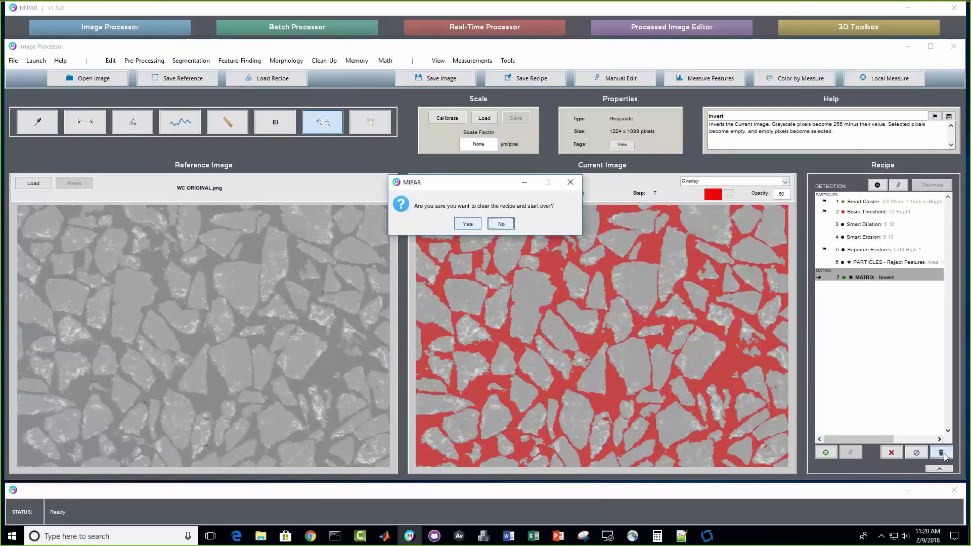
{"action": "left_click", "coordinate": [468, 225]}
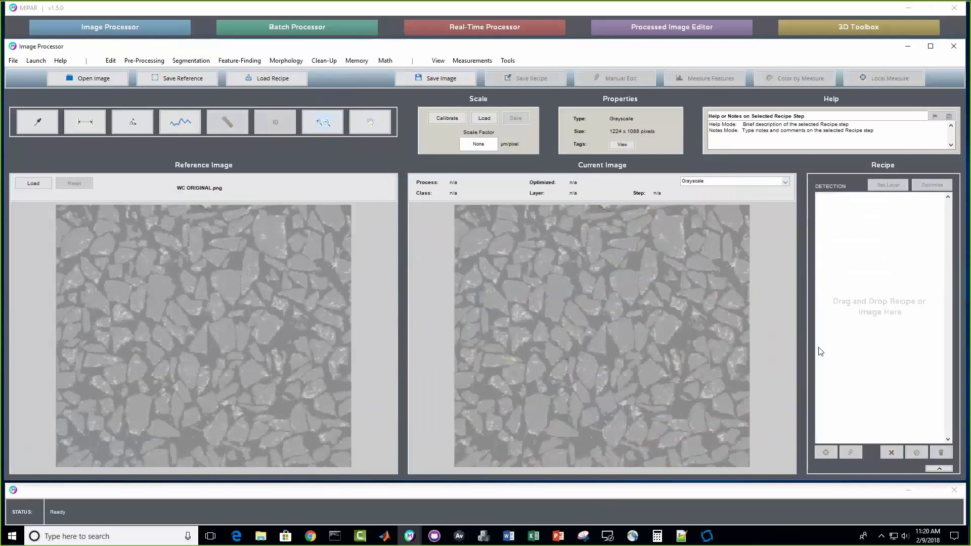
{"action": "left_click", "coordinate": [192, 61]}
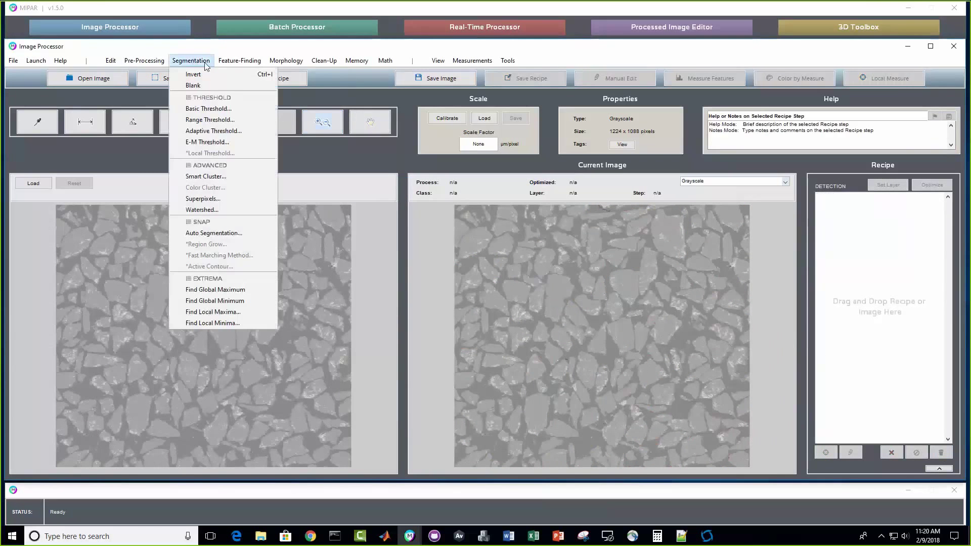
{"action": "left_click", "coordinate": [212, 178]}
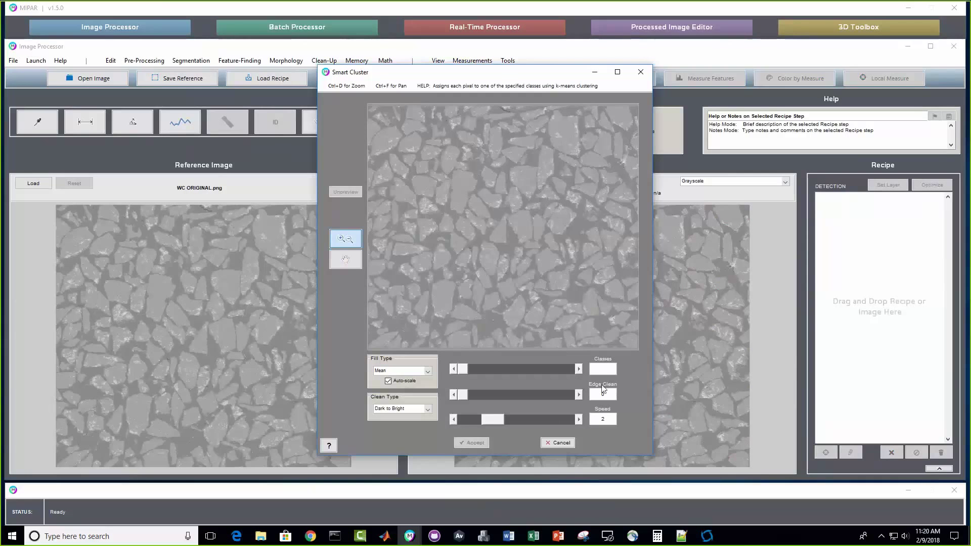
{"action": "type", "text": "3"}
{"action": "key", "text": "Return"}
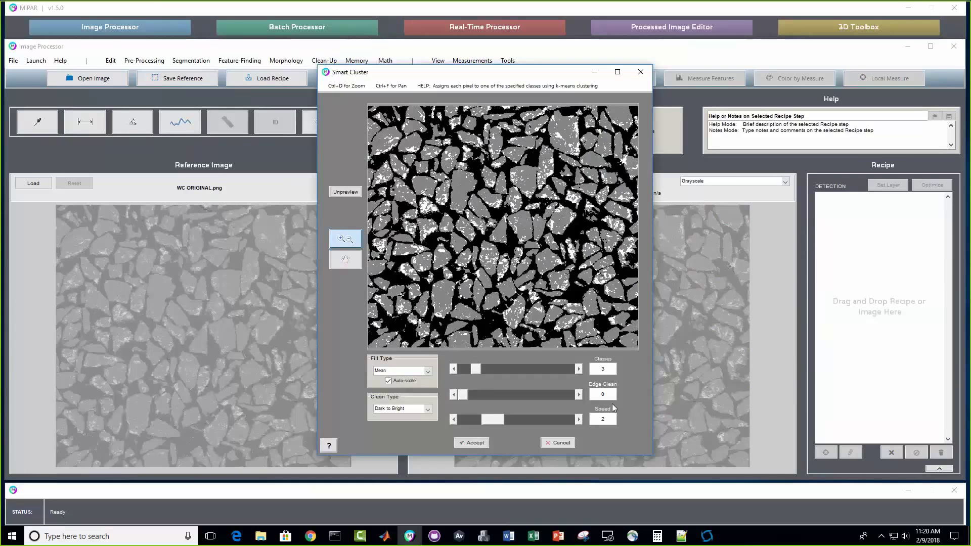
{"action": "scroll", "coordinate": [526, 232], "scroll_direction": "up", "scroll_amount": 3}
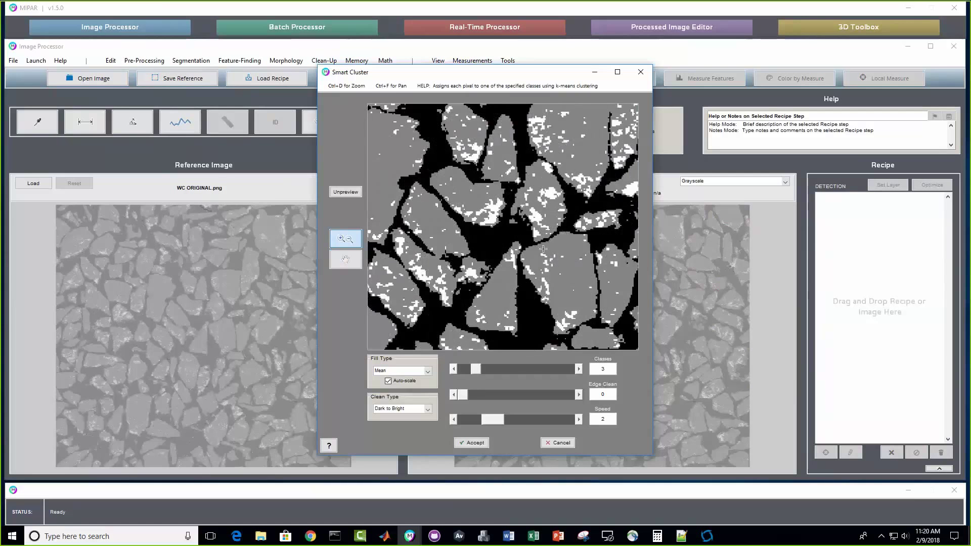
{"action": "scroll", "coordinate": [534, 245], "scroll_direction": "down", "scroll_amount": 2}
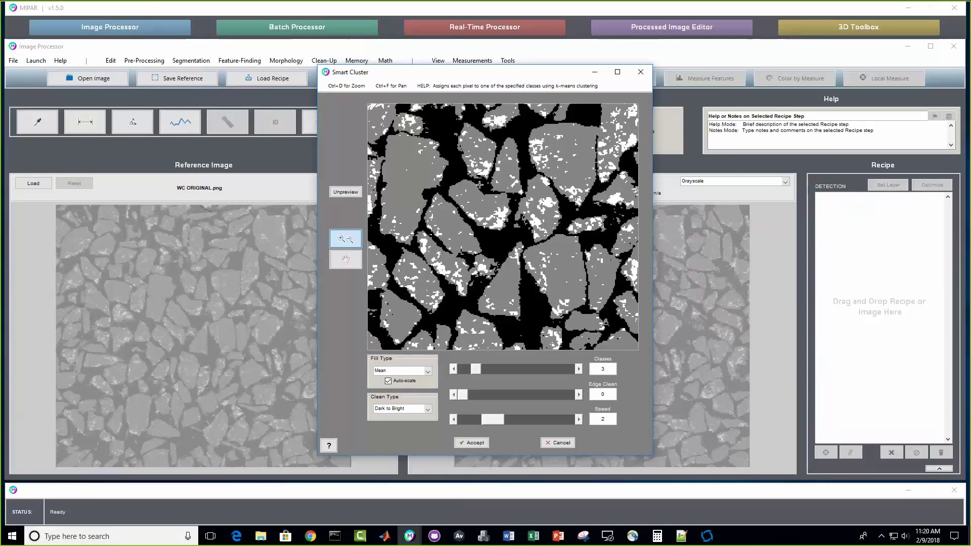
{"action": "left_click", "coordinate": [476, 443]}
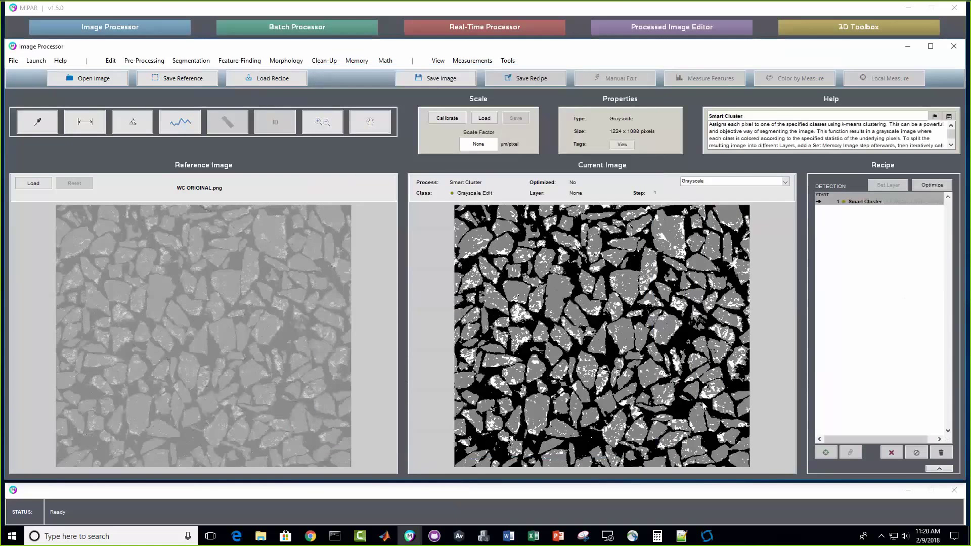
Step: Add a manual Basic Threshold to the clustered image, selecting the Bright pixels at a value of 69
{"action": "left_click", "coordinate": [322, 122]}
{"action": "left_click", "coordinate": [585, 277]}
{"action": "scroll", "coordinate": [587, 302], "scroll_direction": "down", "scroll_amount": 1}
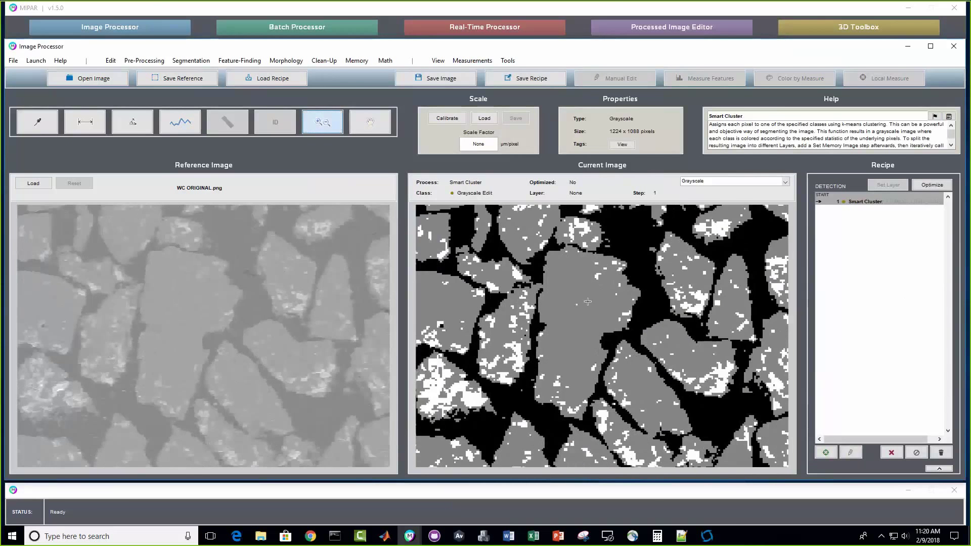
{"action": "scroll", "coordinate": [587, 301], "scroll_direction": "down", "scroll_amount": 3}
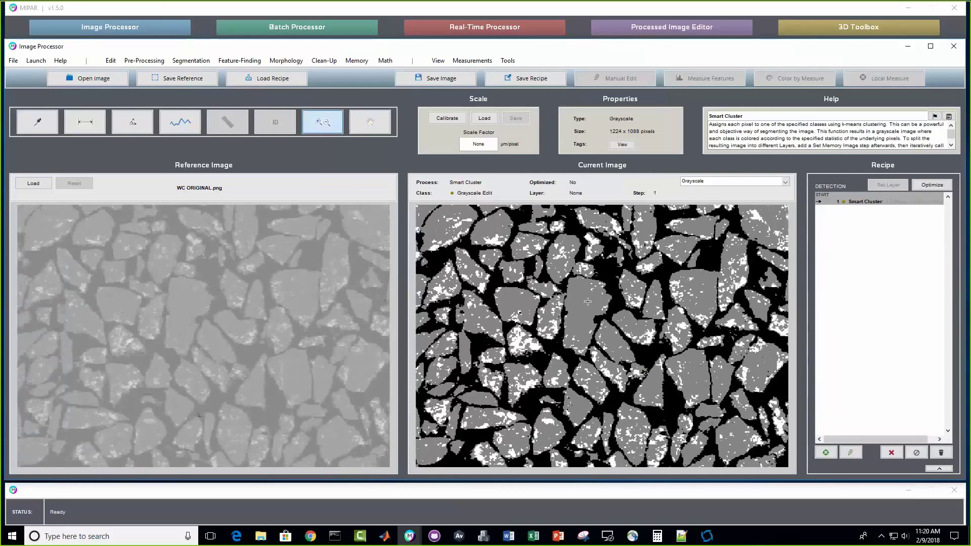
{"action": "left_click", "coordinate": [192, 61]}
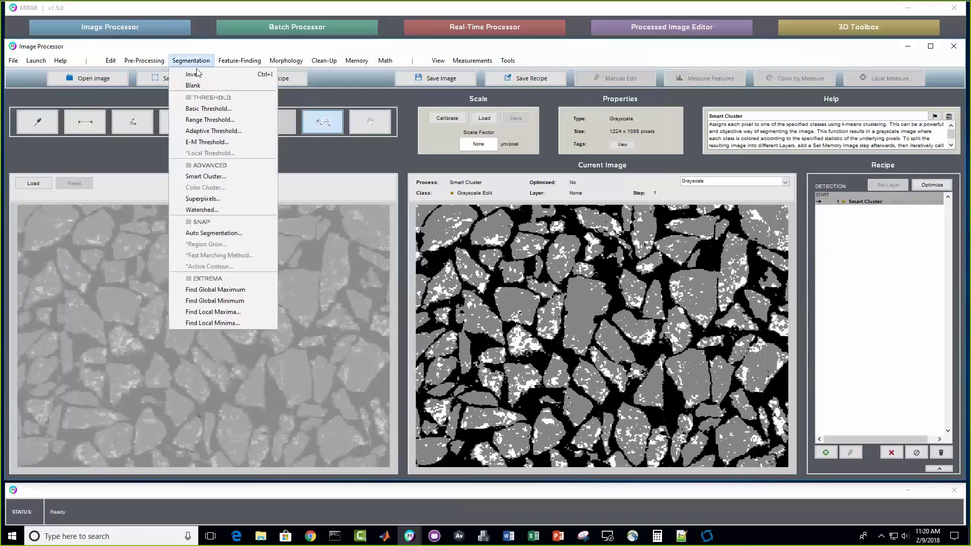
{"action": "left_click", "coordinate": [205, 110]}
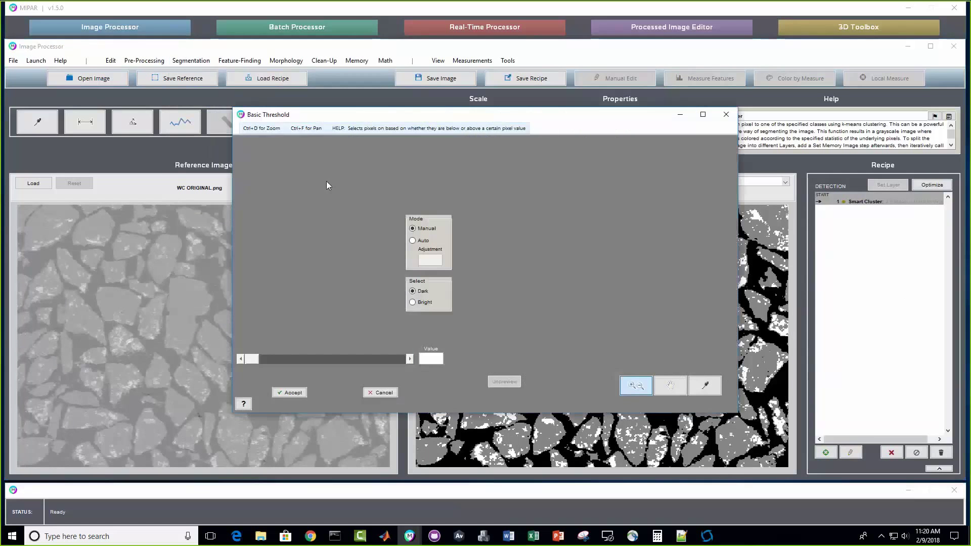
{"action": "left_click", "coordinate": [259, 361]}
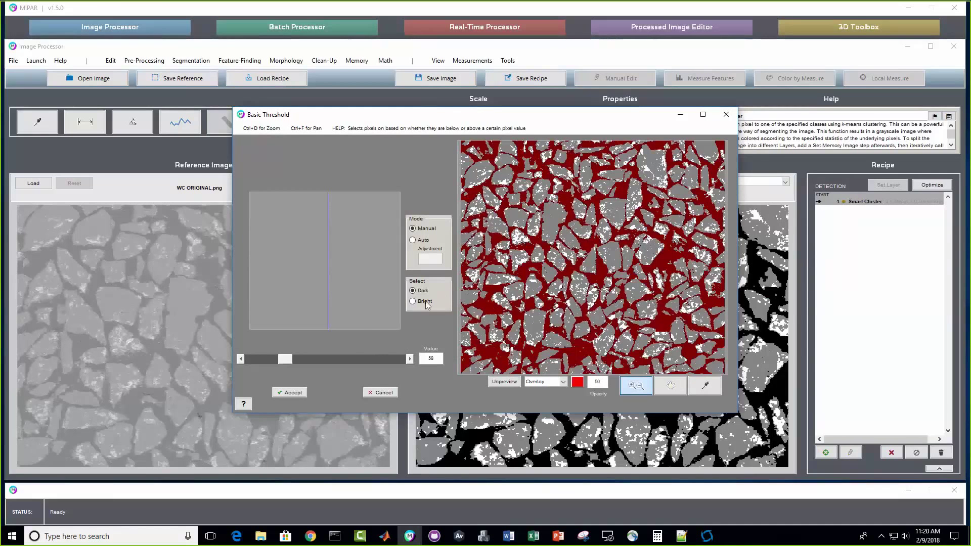
{"action": "left_click", "coordinate": [296, 362]}
{"action": "left_click", "coordinate": [299, 360]}
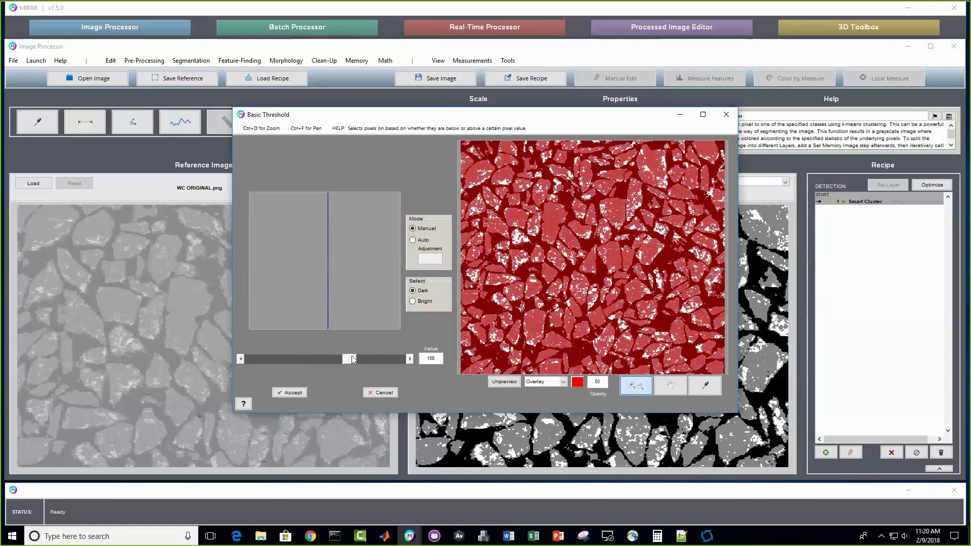
{"action": "left_click", "coordinate": [422, 303]}
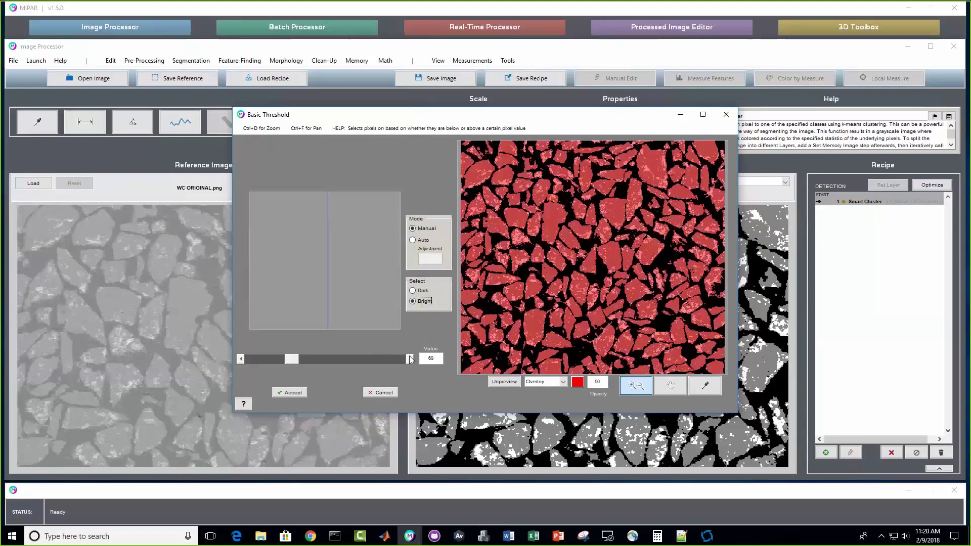
{"action": "left_click", "coordinate": [286, 394]}
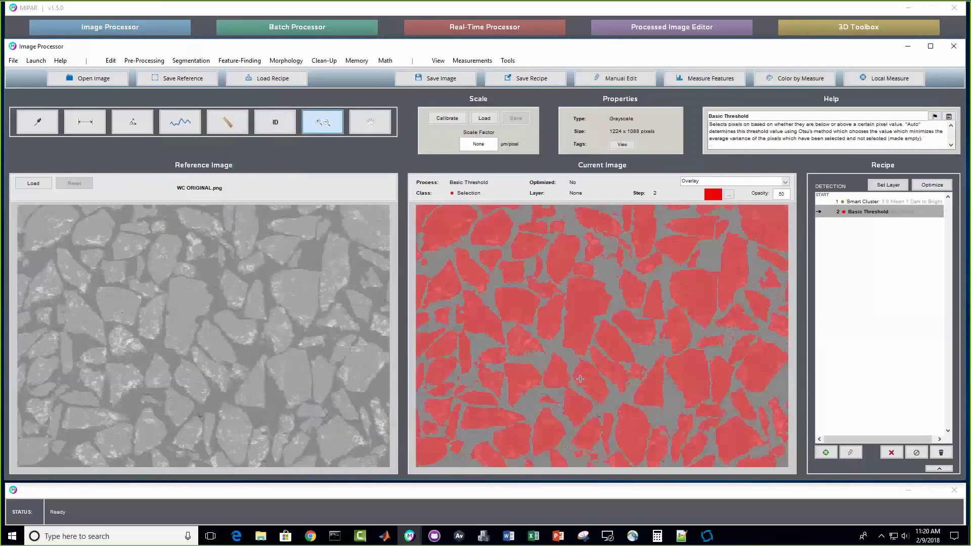
Step: Apply a Smart Erosion to the thresholded particles with threshold 5 and 10 iterations
{"action": "scroll", "coordinate": [615, 311], "scroll_direction": "down", "scroll_amount": 4}
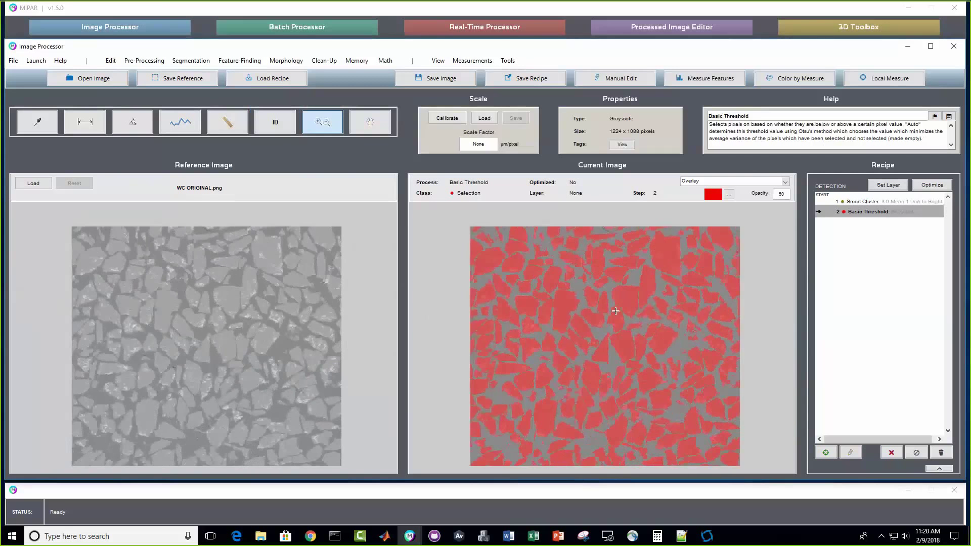
{"action": "scroll", "coordinate": [616, 311], "scroll_direction": "up", "scroll_amount": 1}
{"action": "scroll", "coordinate": [616, 311], "scroll_direction": "up", "scroll_amount": 1}
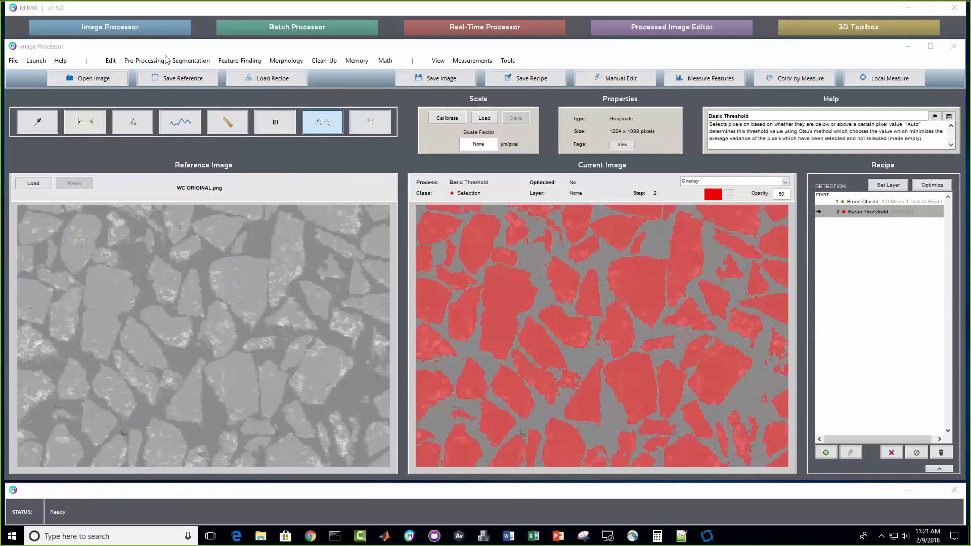
{"action": "left_click", "coordinate": [287, 61]}
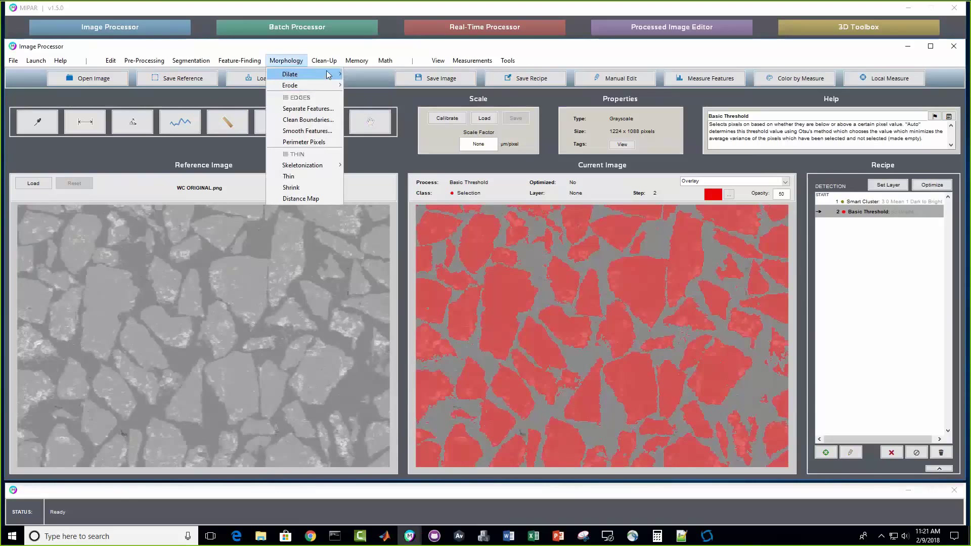
{"action": "mouse_move", "coordinate": [314, 74]}
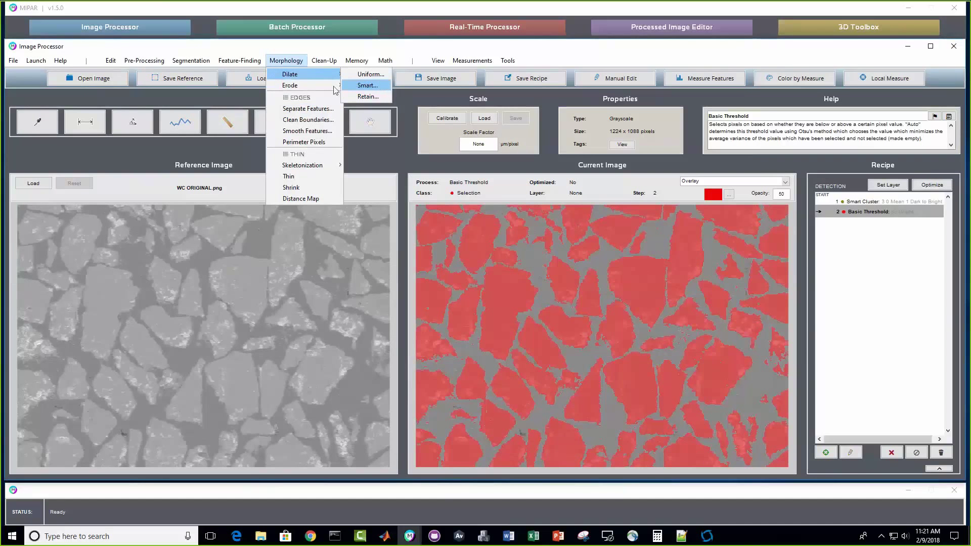
{"action": "left_click", "coordinate": [376, 98]}
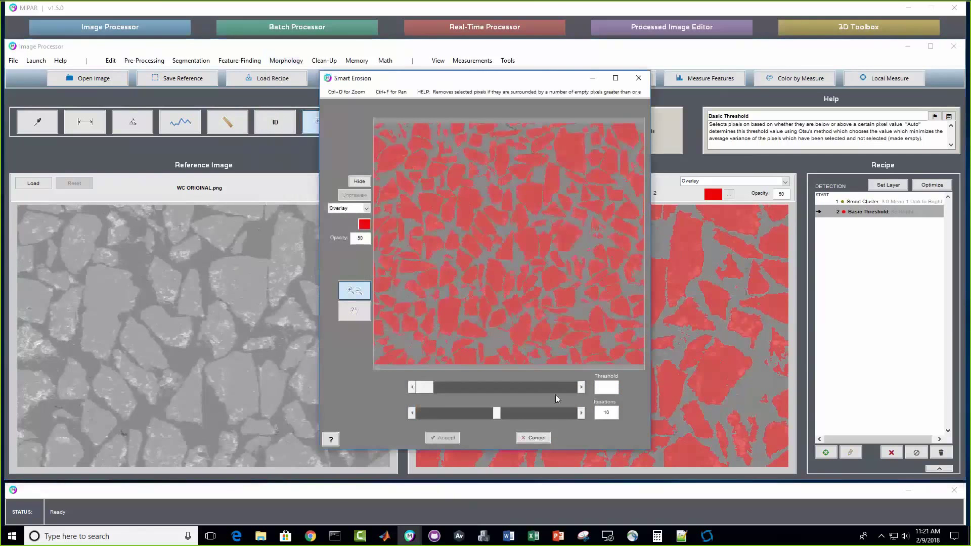
{"action": "left_click_drag", "start_coordinate": [462, 240], "coordinate": [547, 315]}
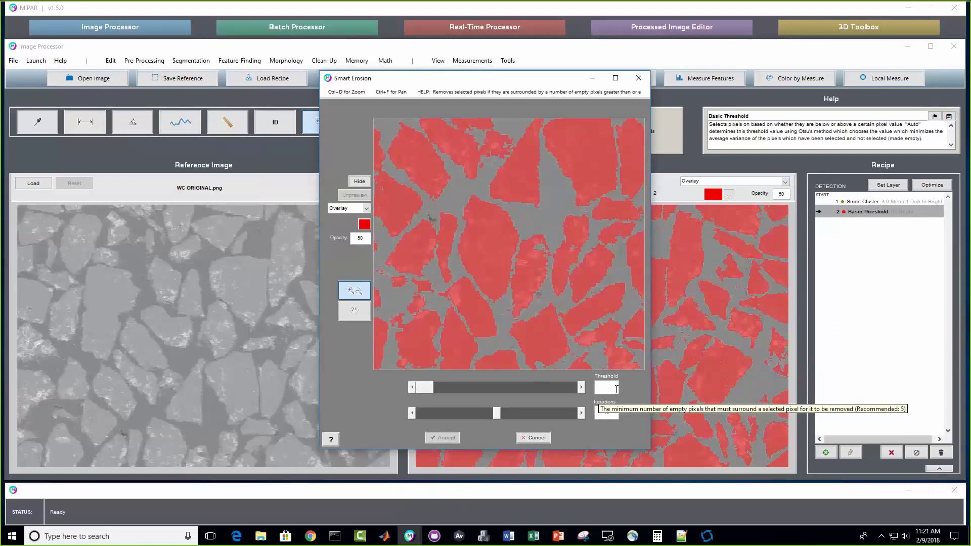
{"action": "type", "text": "5"}
{"action": "key", "text": "Return"}
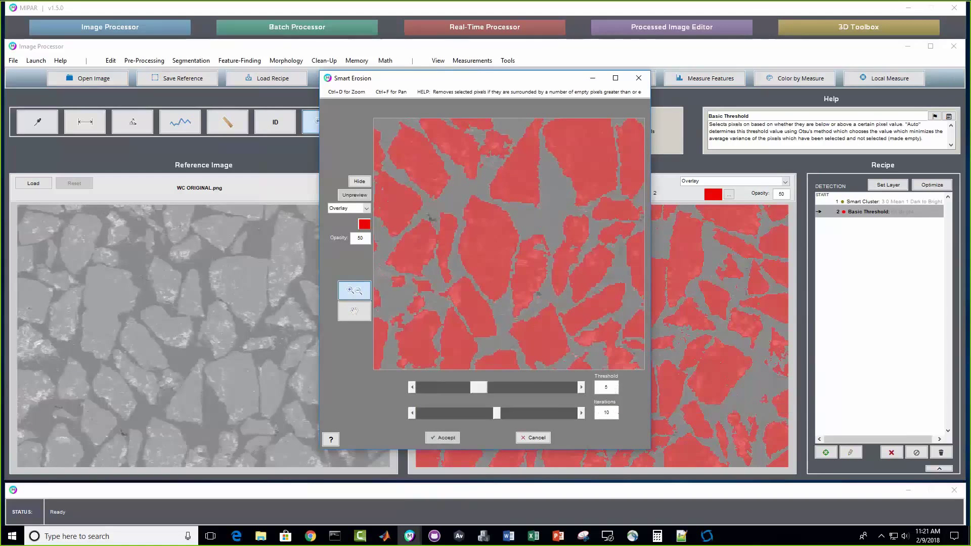
{"action": "left_click", "coordinate": [444, 438]}
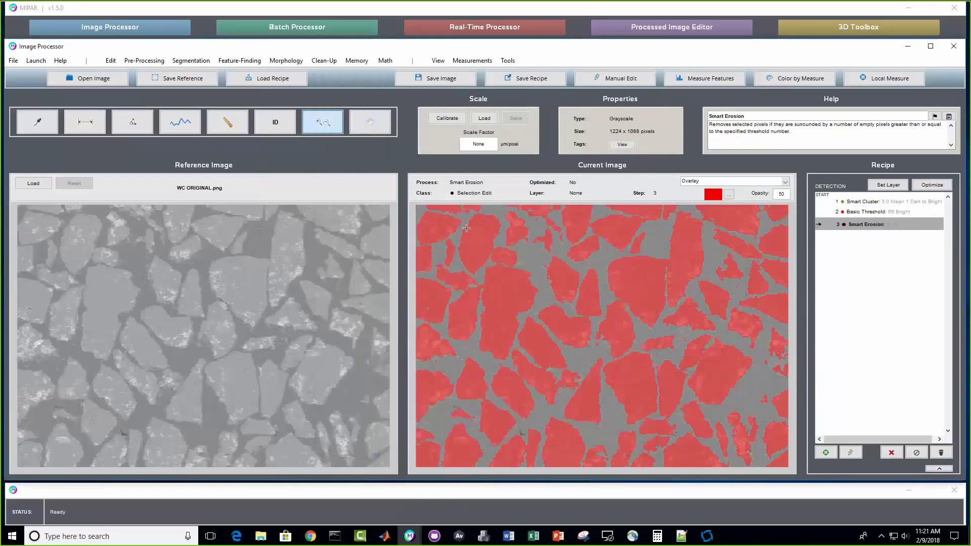
Step: Apply a Smart Dilation to the eroded particle selection with threshold 5 and 10 iterations
{"action": "left_click", "coordinate": [286, 61]}
{"action": "mouse_move", "coordinate": [298, 87]}
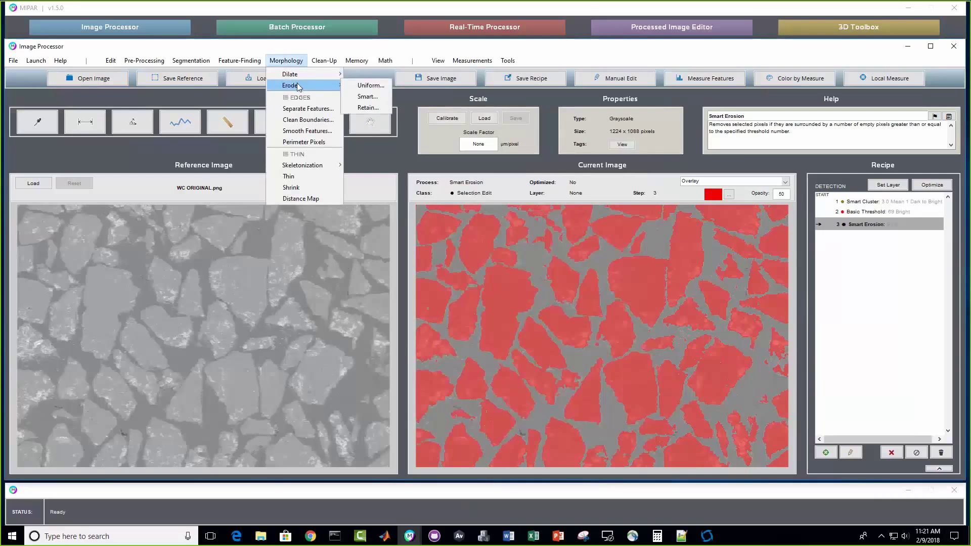
{"action": "left_click", "coordinate": [376, 86]}
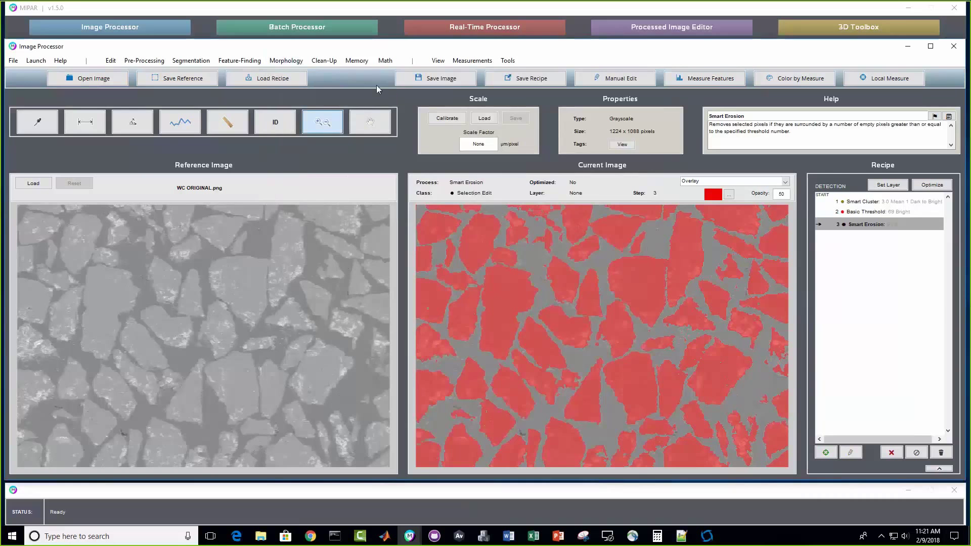
{"action": "double_click", "coordinate": [607, 388]}
{"action": "type", "text": "5"}
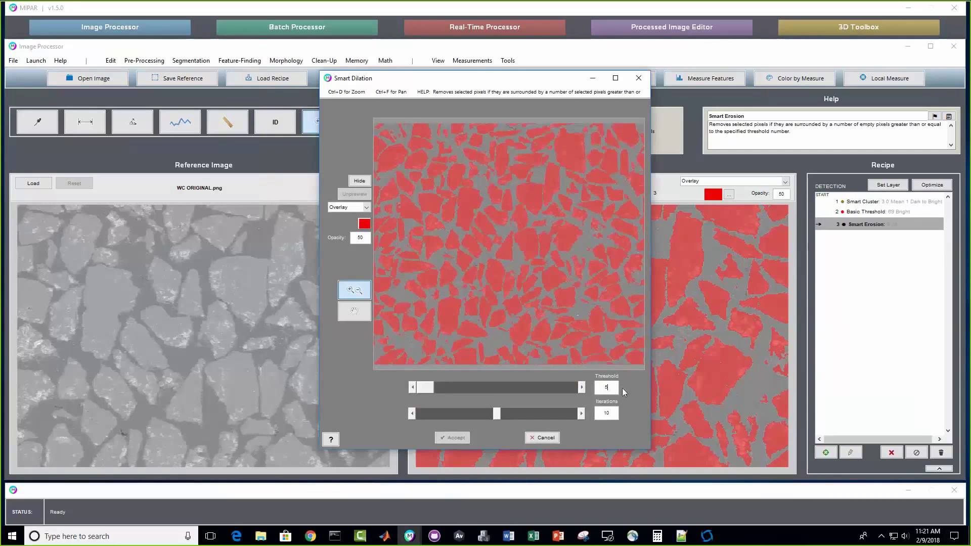
{"action": "key", "text": "Return"}
{"action": "left_click", "coordinate": [552, 306]}
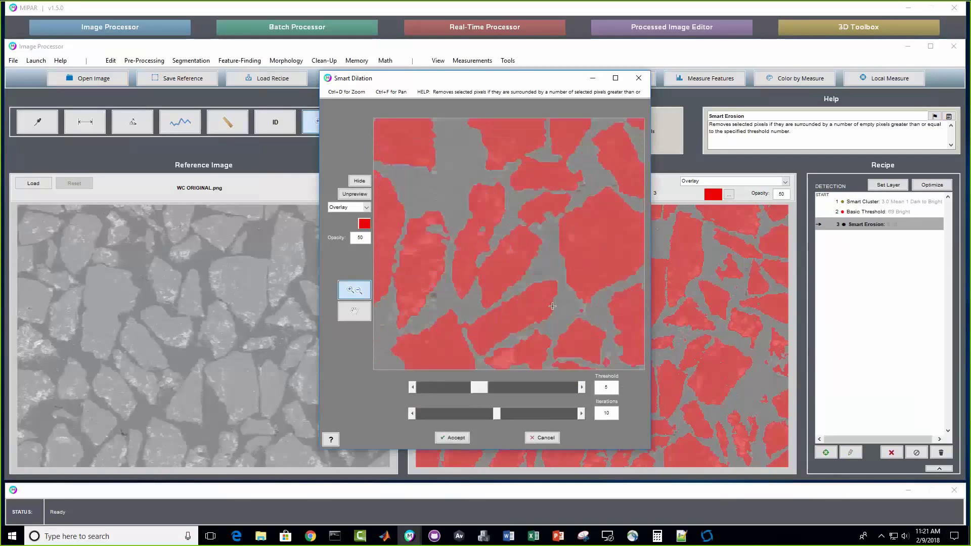
{"action": "left_click", "coordinate": [359, 196]}
{"action": "left_click", "coordinate": [452, 438]}
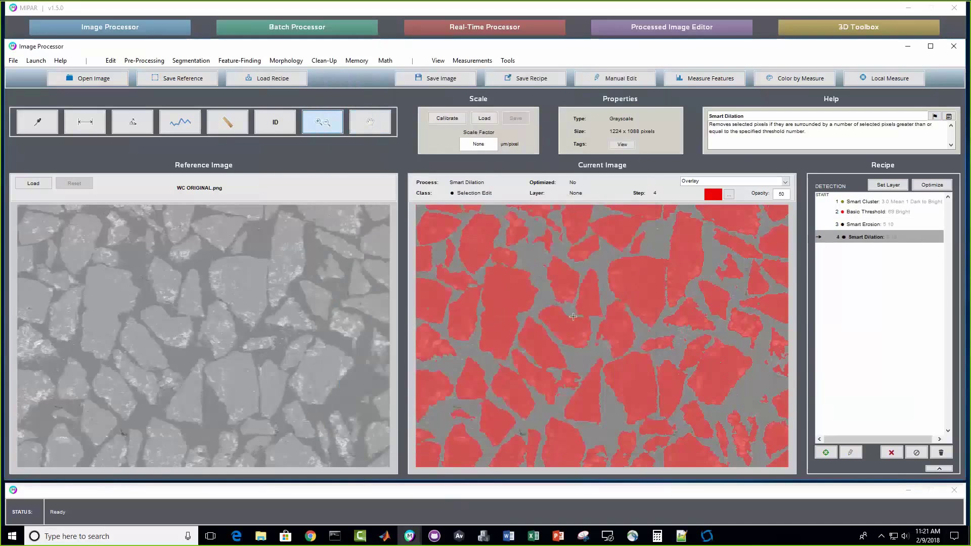
{"action": "scroll", "coordinate": [574, 316], "scroll_direction": "down", "scroll_amount": 2}
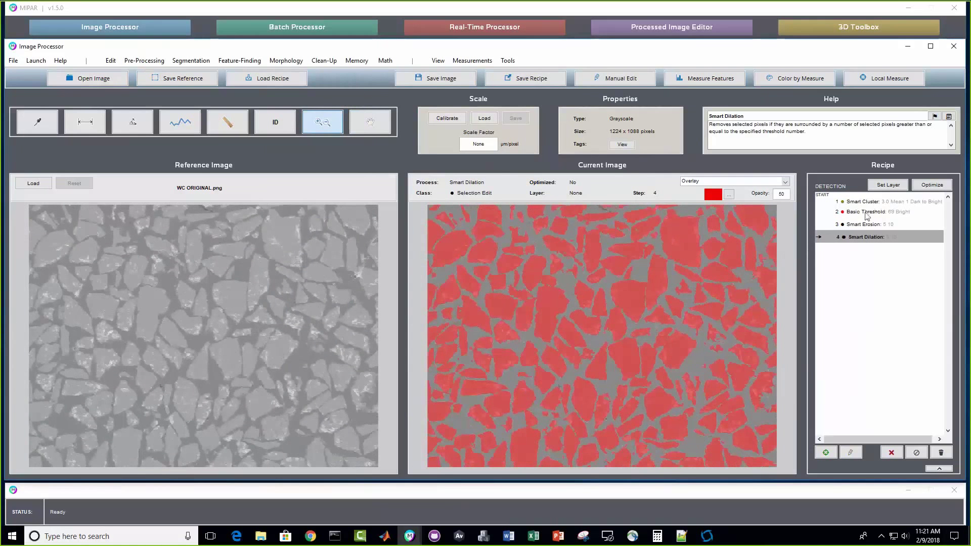
Step: Display the result of the Basic Threshold recipe step as a B/W image
{"action": "left_click", "coordinate": [877, 215]}
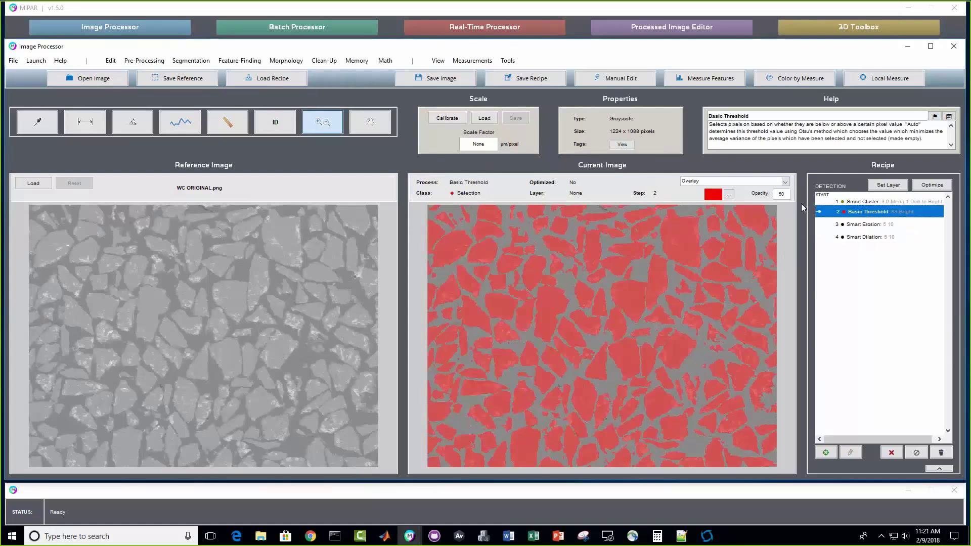
{"action": "left_click", "coordinate": [718, 182]}
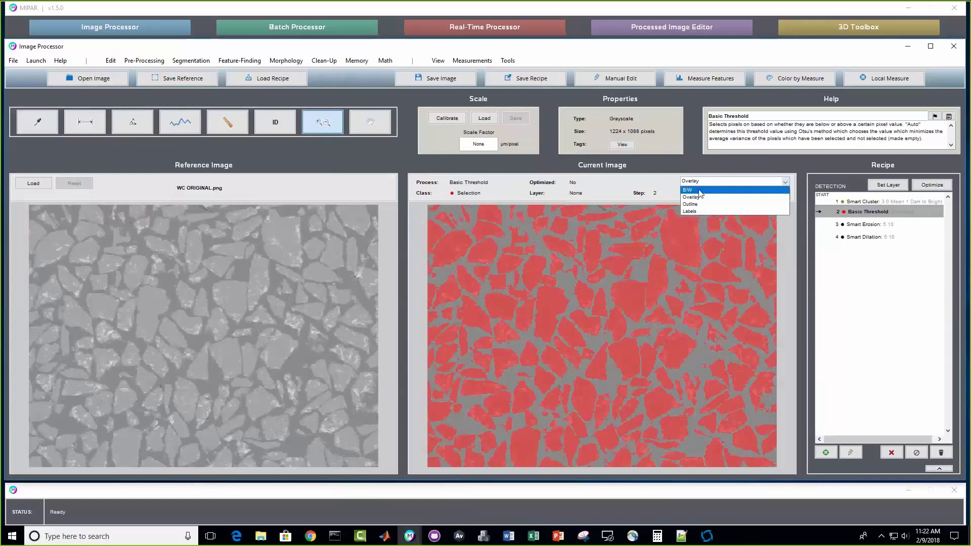
{"action": "left_click", "coordinate": [699, 190]}
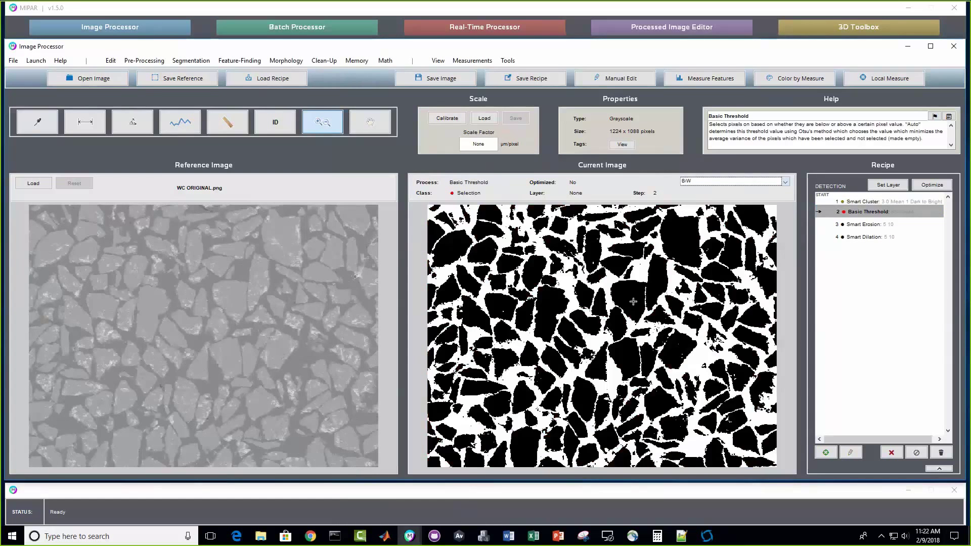
{"action": "scroll", "coordinate": [629, 301], "scroll_direction": "up", "scroll_amount": 1}
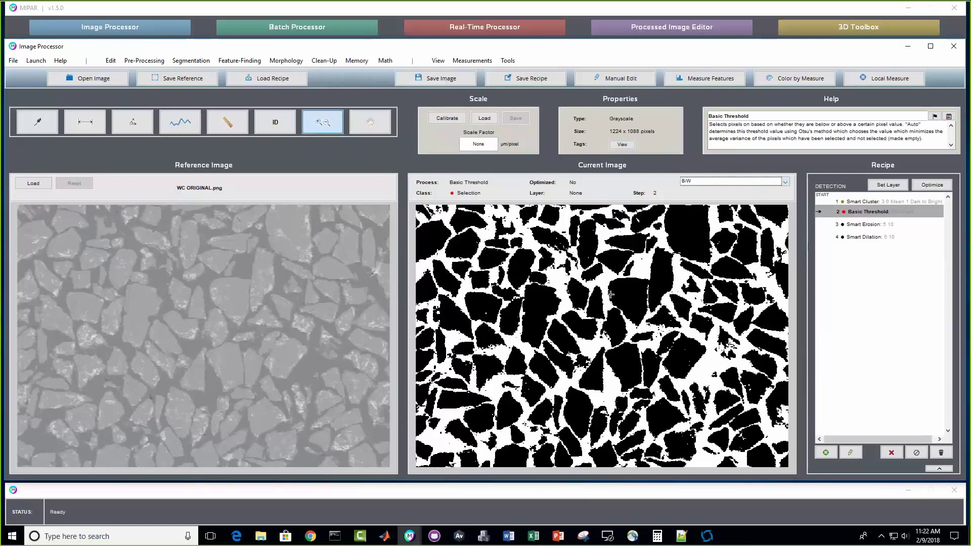
Step: Return the thresholded image to the Overlay display and compare the selected particles with the micrograph
{"action": "left_click", "coordinate": [785, 181]}
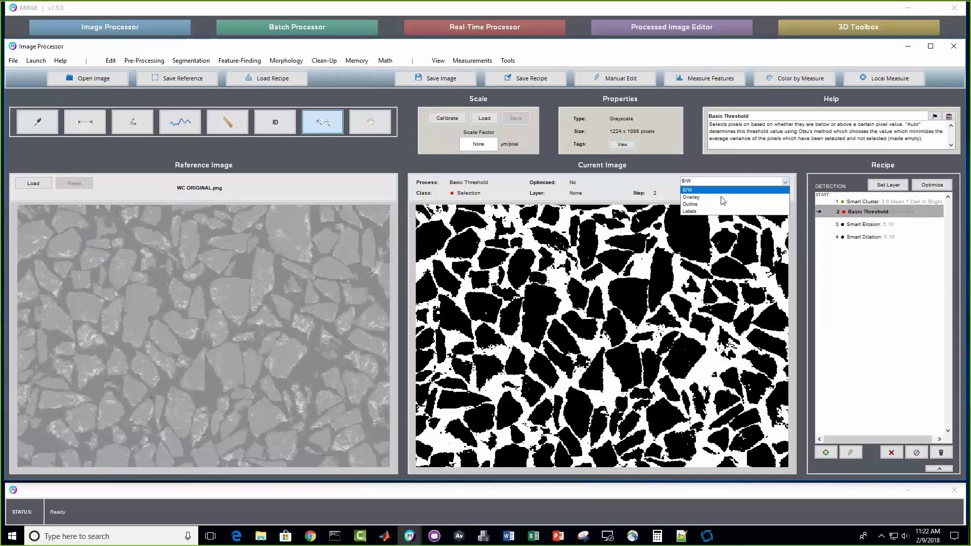
{"action": "left_click", "coordinate": [692, 195]}
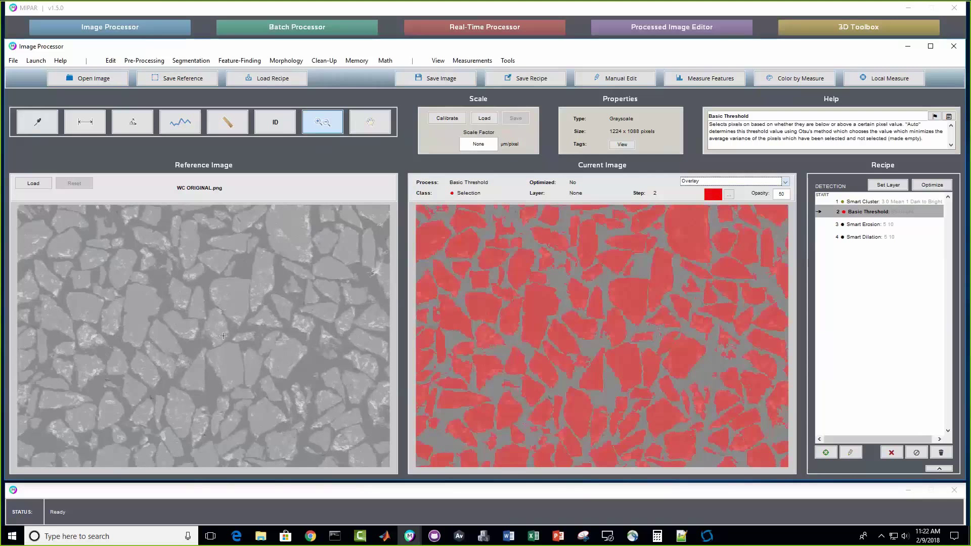
{"action": "scroll", "coordinate": [535, 322], "scroll_direction": "up", "scroll_amount": 1}
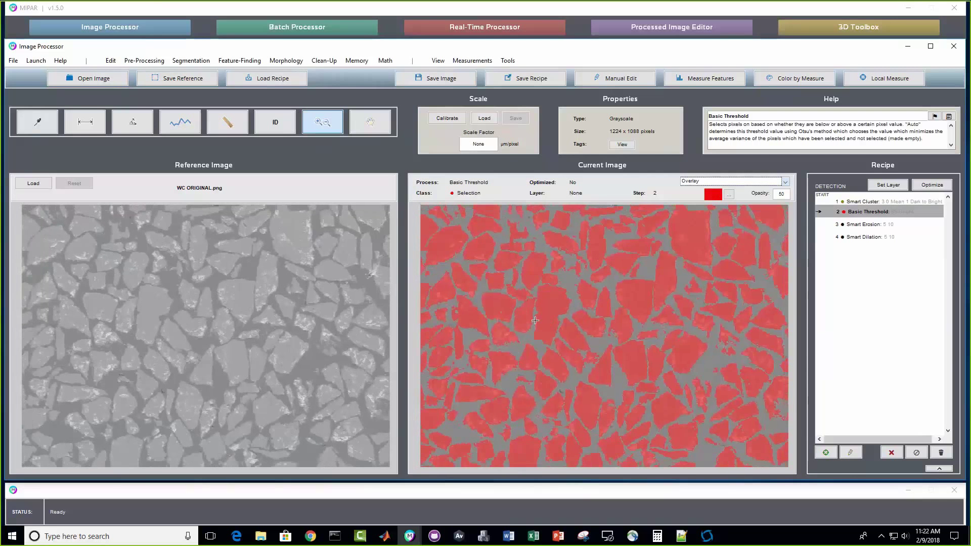
{"action": "scroll", "coordinate": [535, 320], "scroll_direction": "up", "scroll_amount": 2}
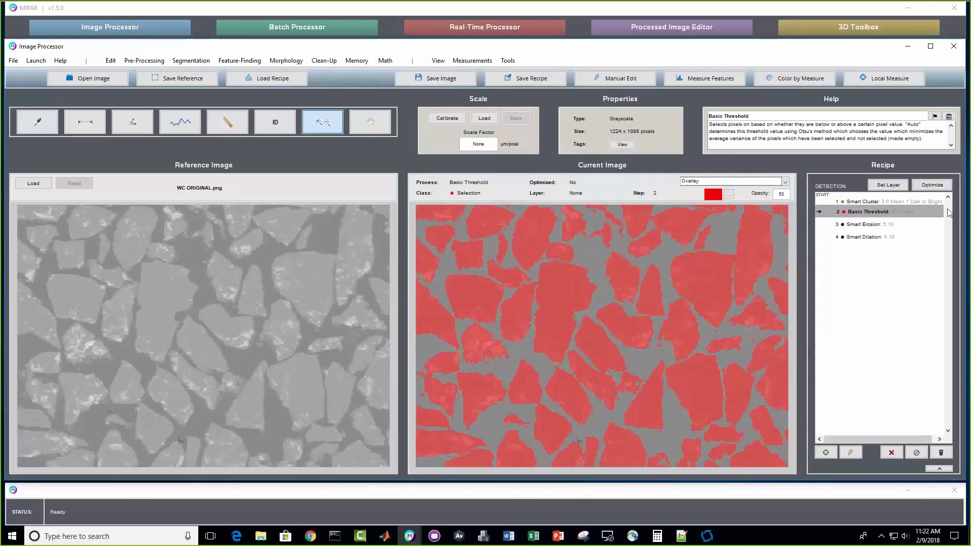
Step: Set the Basic Threshold result as the reference image and reset the reference to the original micrograph
{"action": "right_click", "coordinate": [882, 211]}
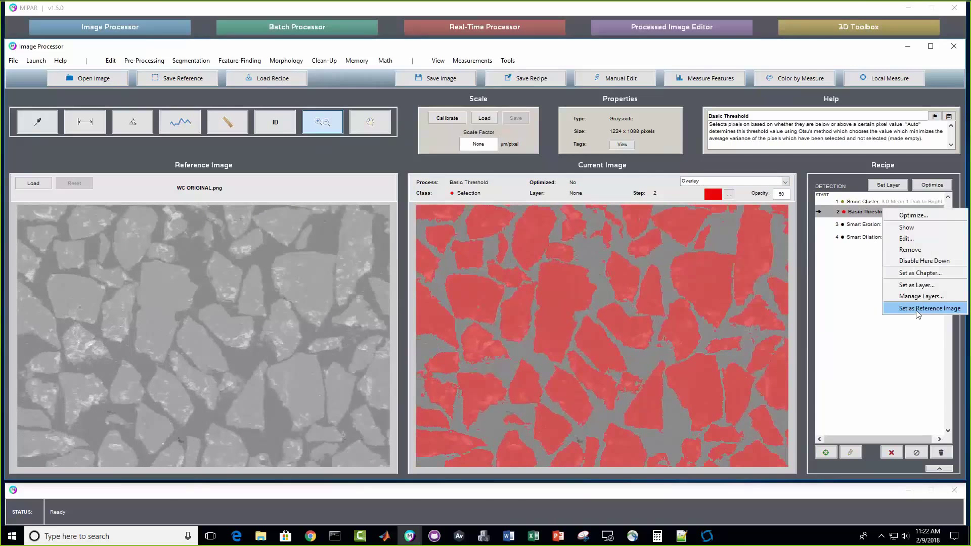
{"action": "left_click", "coordinate": [918, 309]}
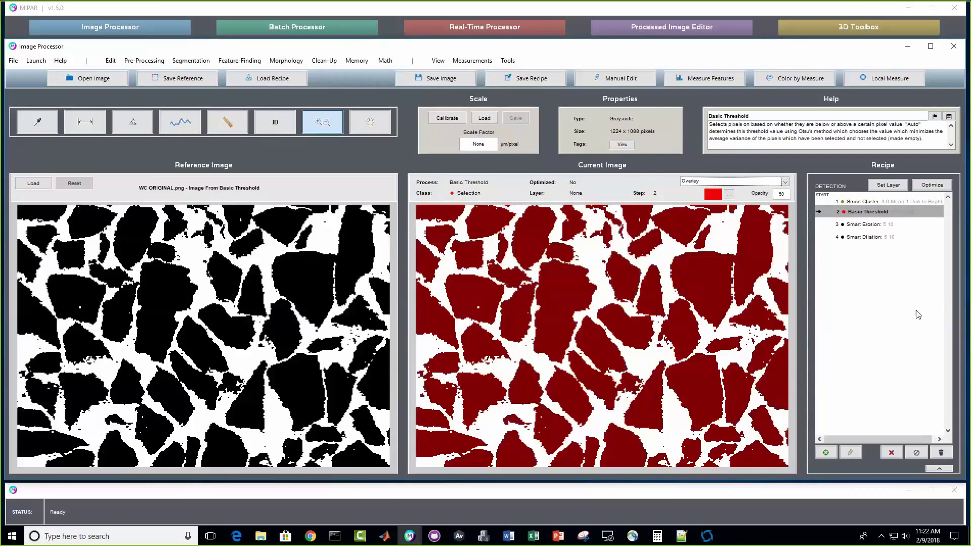
{"action": "left_click", "coordinate": [72, 186]}
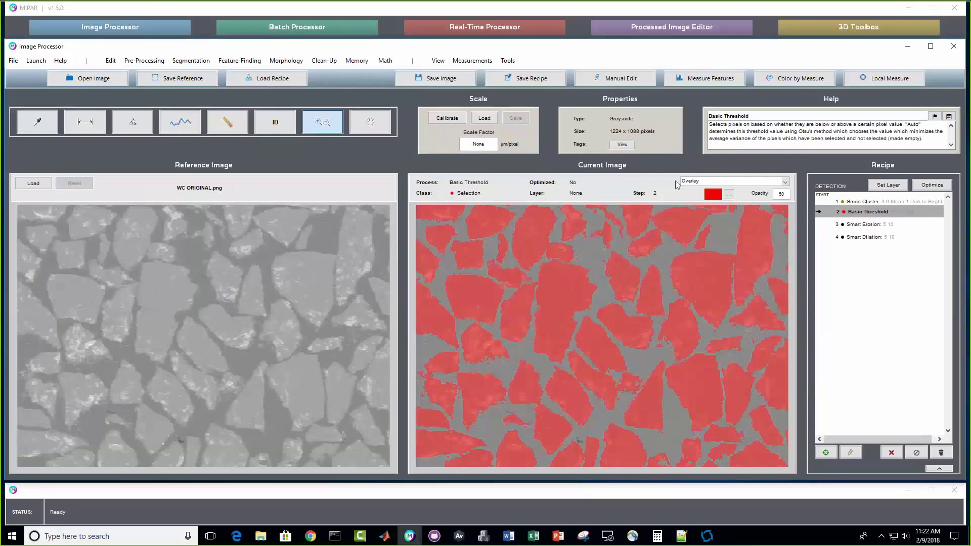
Step: Display the thresholded particles as Outline and examine their boundaries up close
{"action": "left_click", "coordinate": [683, 181]}
{"action": "left_click", "coordinate": [708, 196]}
{"action": "scroll", "coordinate": [523, 334], "scroll_direction": "up", "scroll_amount": 2}
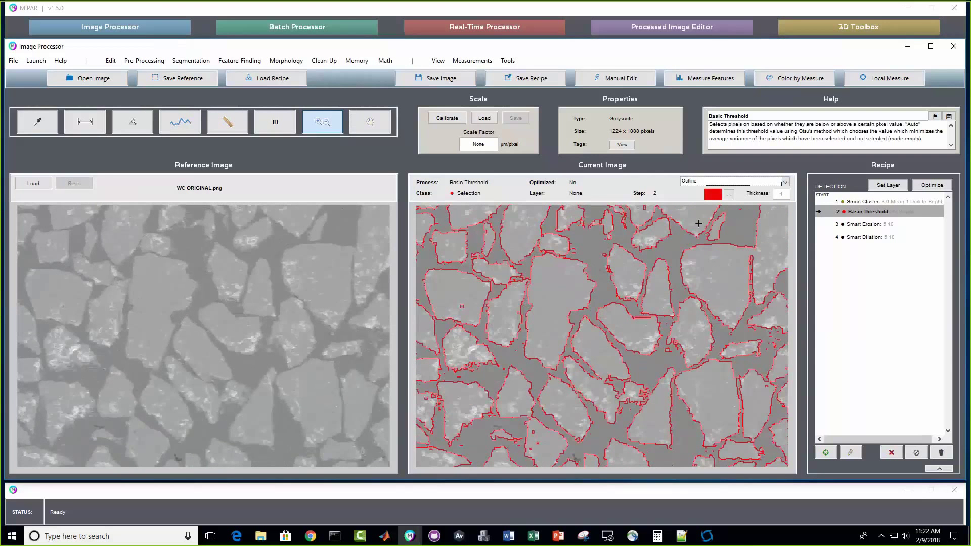
{"action": "scroll", "coordinate": [624, 289], "scroll_direction": "up", "scroll_amount": 2}
{"action": "scroll", "coordinate": [646, 278], "scroll_direction": "down", "scroll_amount": 2}
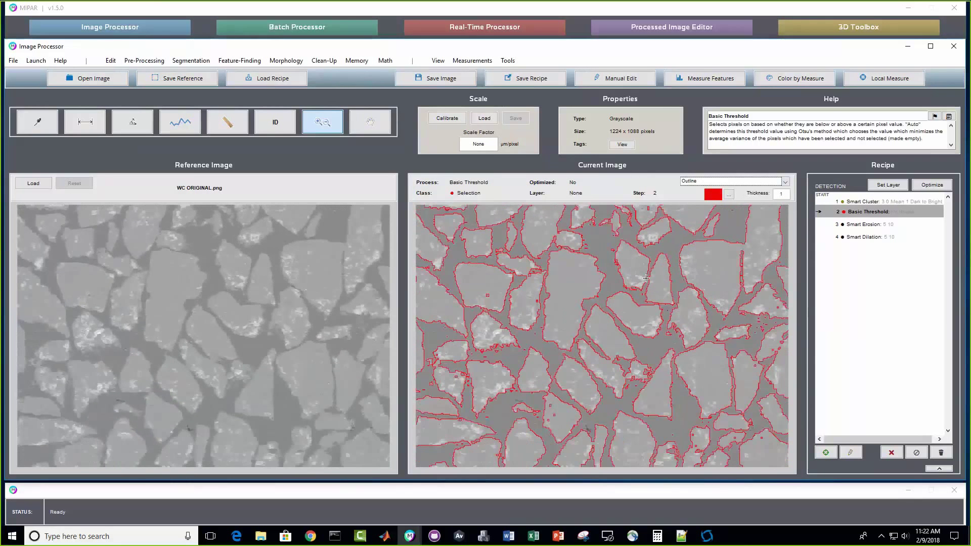
{"action": "scroll", "coordinate": [645, 277], "scroll_direction": "down", "scroll_amount": 2}
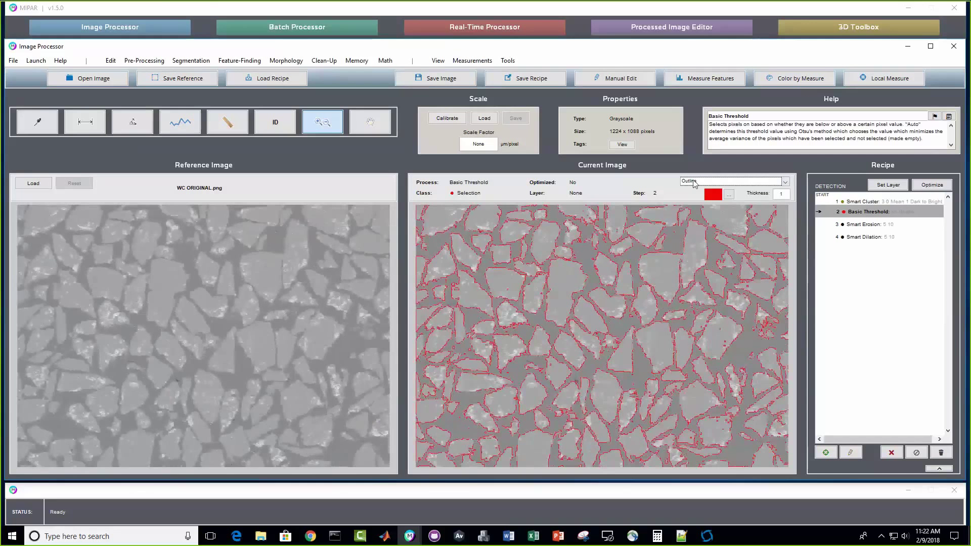
Step: Switch the thresholded particle display to Labels and show the whole image
{"action": "left_click", "coordinate": [692, 183]}
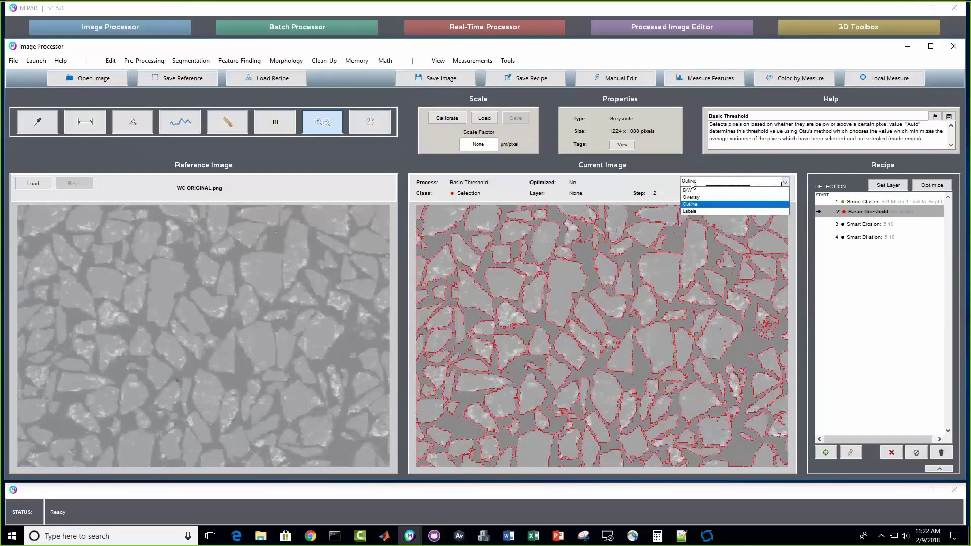
{"action": "left_click", "coordinate": [692, 210]}
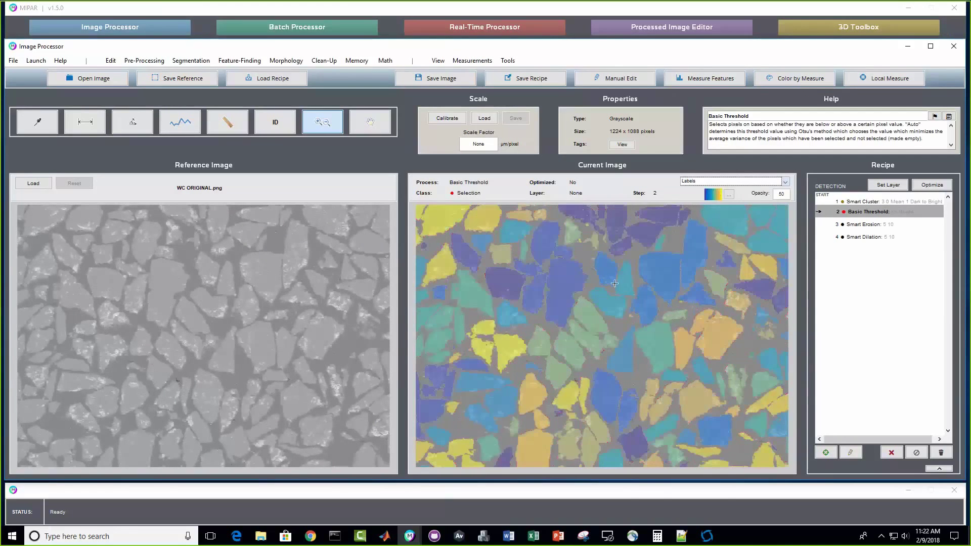
{"action": "left_click", "coordinate": [606, 314]}
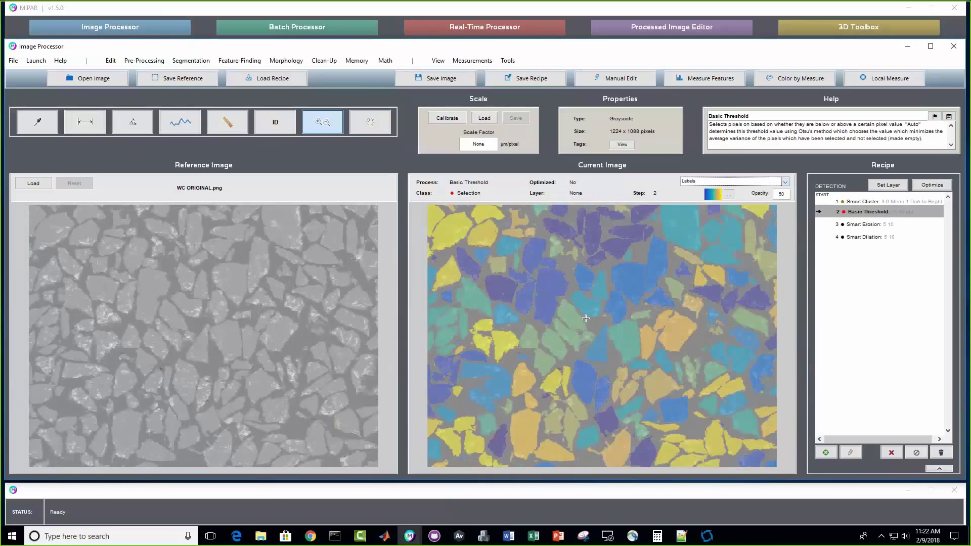
Step: Show the Smart Dilation result in labels and examine which touching particles share a colour
{"action": "left_click", "coordinate": [879, 238]}
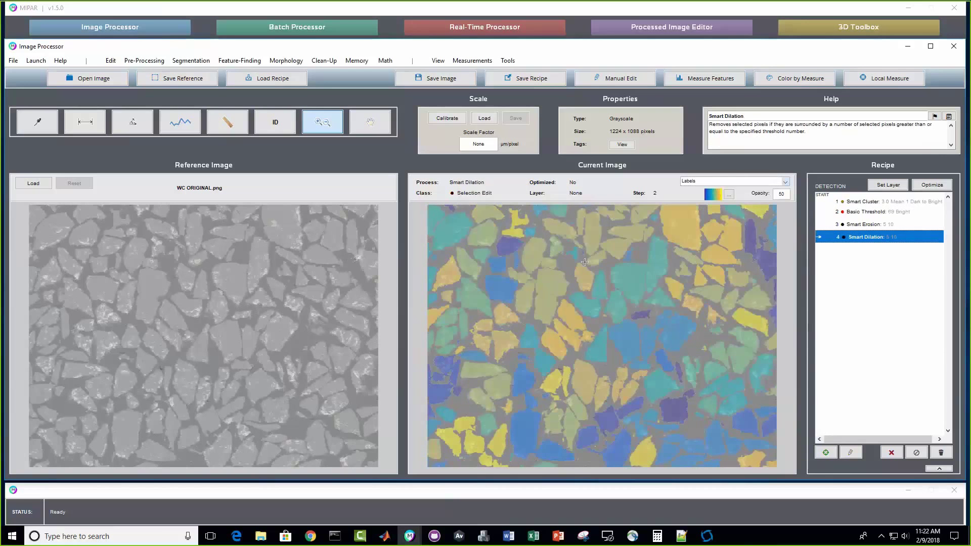
{"action": "left_click", "coordinate": [608, 269]}
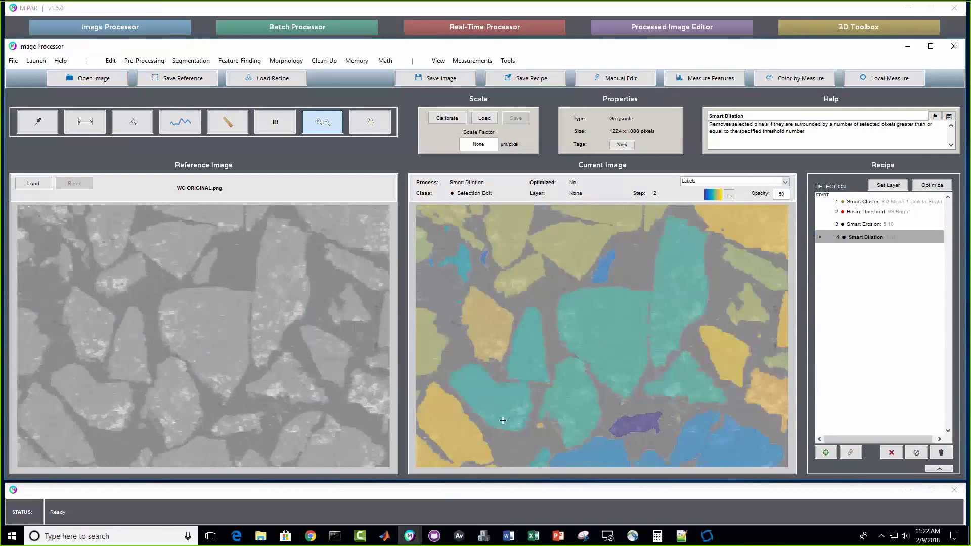
{"action": "left_click", "coordinate": [641, 342]}
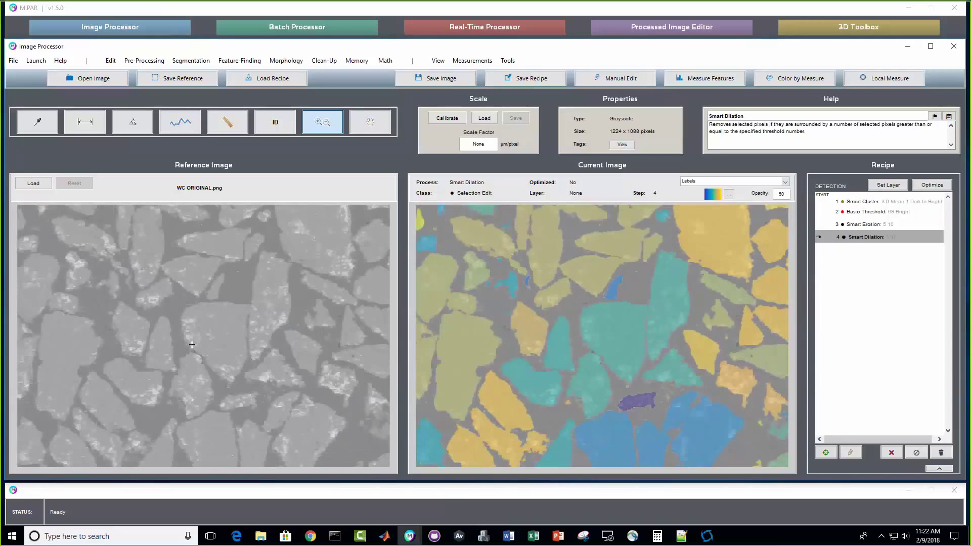
{"action": "scroll", "coordinate": [698, 357], "scroll_direction": "down", "scroll_amount": 4}
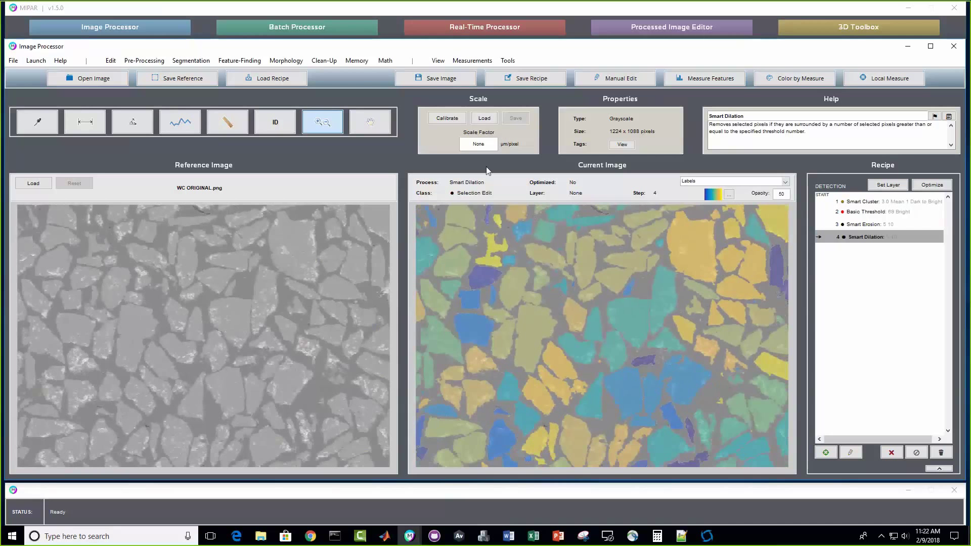
Step: Start Separate Features on the dilated particles and preview a separation of 3 on a pair of touching particles
{"action": "left_click", "coordinate": [323, 61]}
{"action": "mouse_move", "coordinate": [286, 62]}
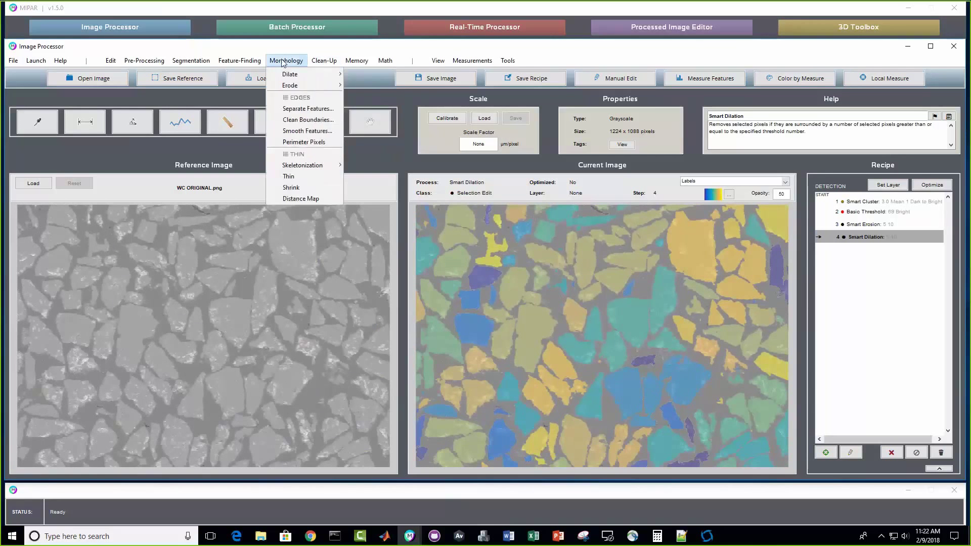
{"action": "left_click", "coordinate": [291, 108]}
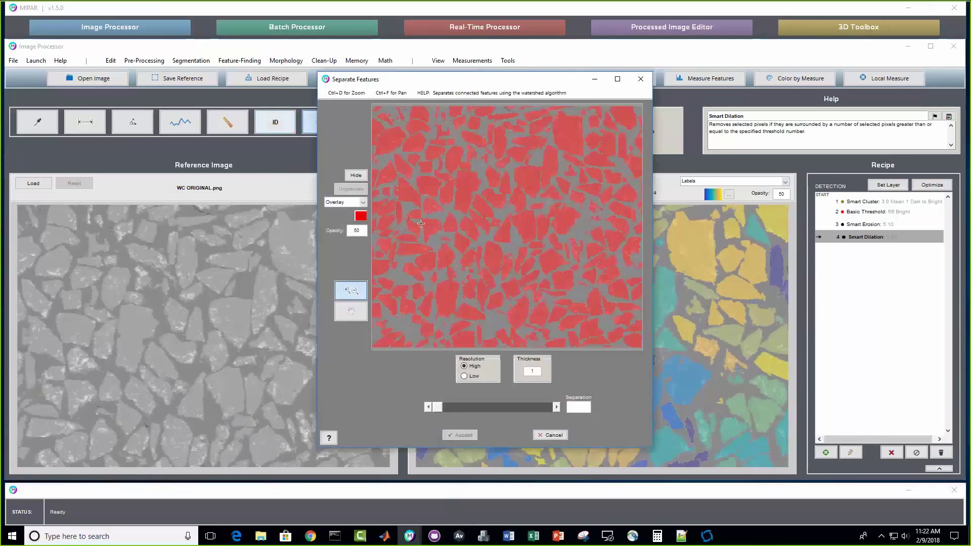
{"action": "left_click", "coordinate": [524, 209]}
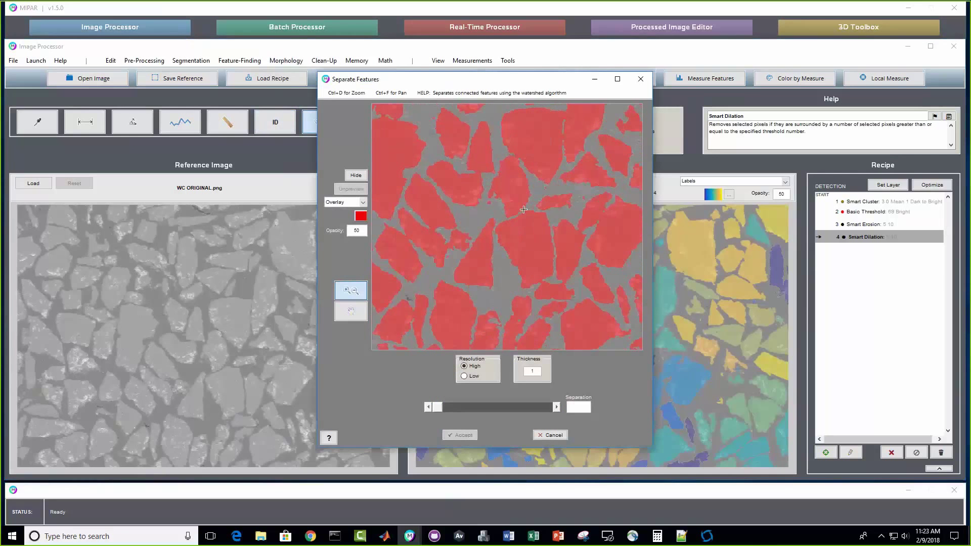
{"action": "scroll", "coordinate": [524, 209], "scroll_direction": "down", "scroll_amount": 3}
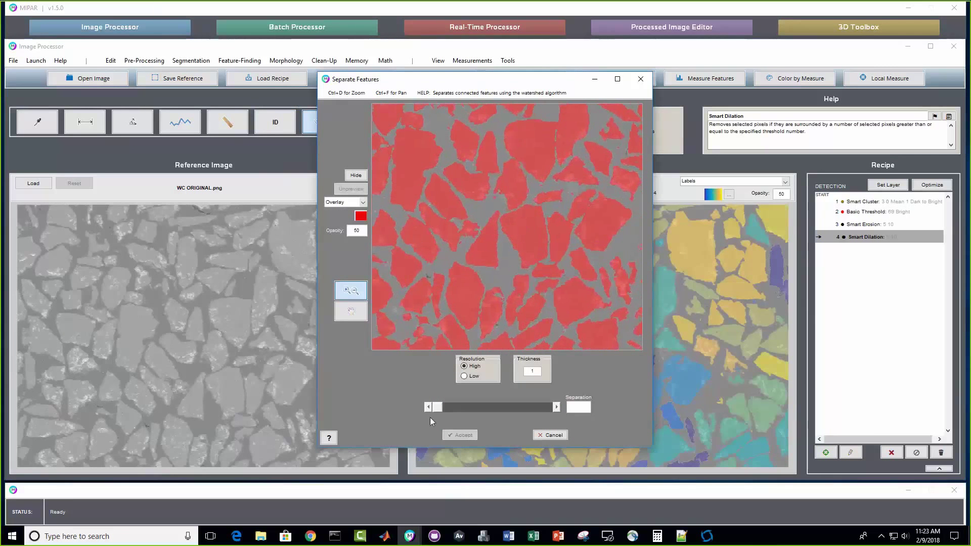
{"action": "left_click", "coordinate": [515, 407]}
{"action": "scroll", "coordinate": [555, 122], "scroll_direction": "up", "scroll_amount": 3}
{"action": "scroll", "coordinate": [555, 122], "scroll_direction": "down", "scroll_amount": 1}
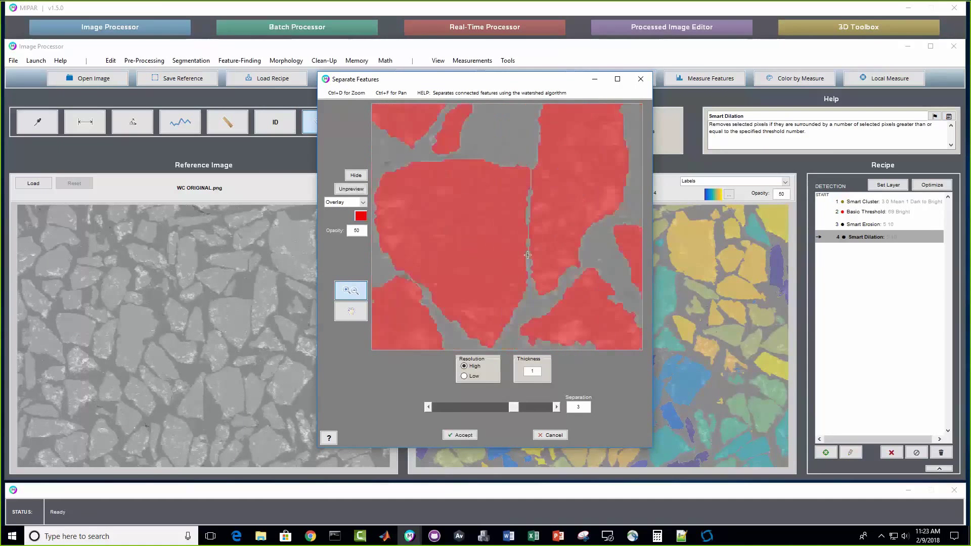
Step: Try a separation of 4 and compare the preview with the unseparated particles and the underlying micrograph
{"action": "mouse_move", "coordinate": [513, 411]}
{"action": "left_mouse_down"}
{"action": "mouse_move", "coordinate": [522, 411]}
{"action": "mouse_move", "coordinate": [505, 408]}
{"action": "left_mouse_up"}
{"action": "scroll", "coordinate": [527, 251], "scroll_direction": "down", "scroll_amount": 2}
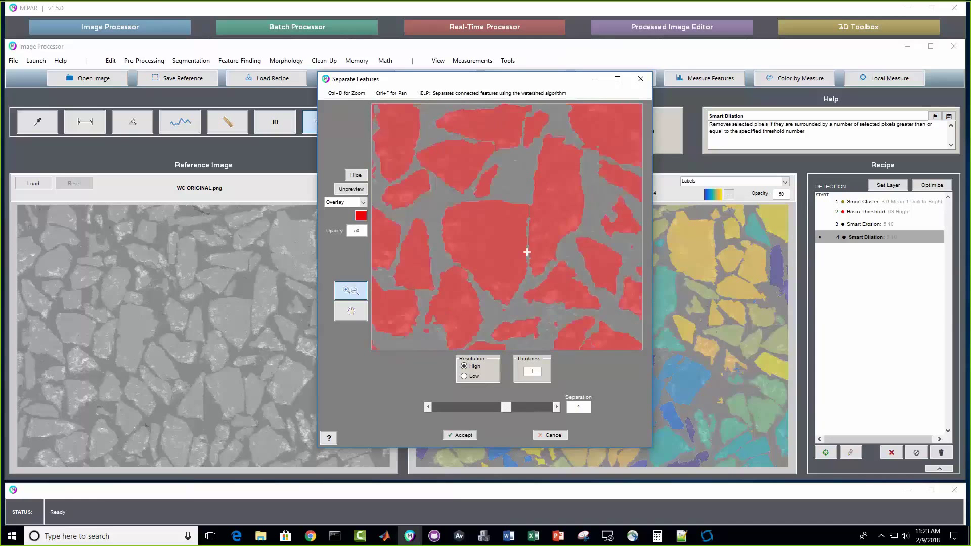
{"action": "left_click", "coordinate": [360, 189]}
{"action": "left_click", "coordinate": [360, 189]}
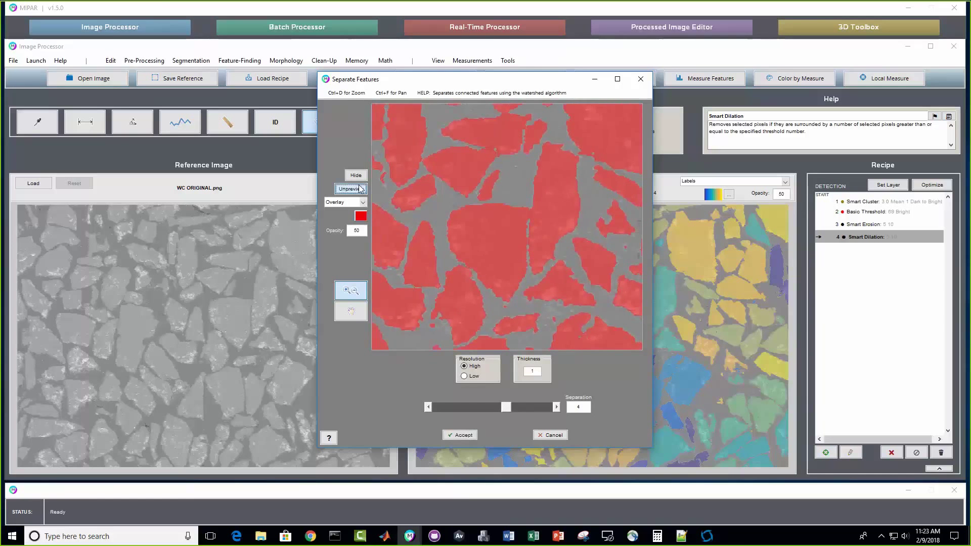
{"action": "scroll", "coordinate": [507, 201], "scroll_direction": "down", "scroll_amount": 2}
{"action": "left_click_drag", "start_coordinate": [428, 150], "coordinate": [487, 218]}
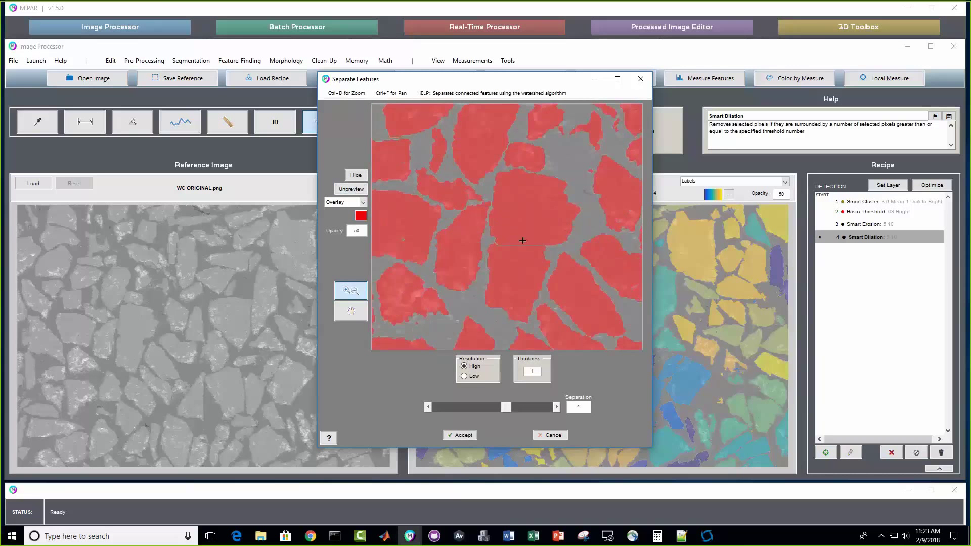
{"action": "left_click", "coordinate": [360, 177]}
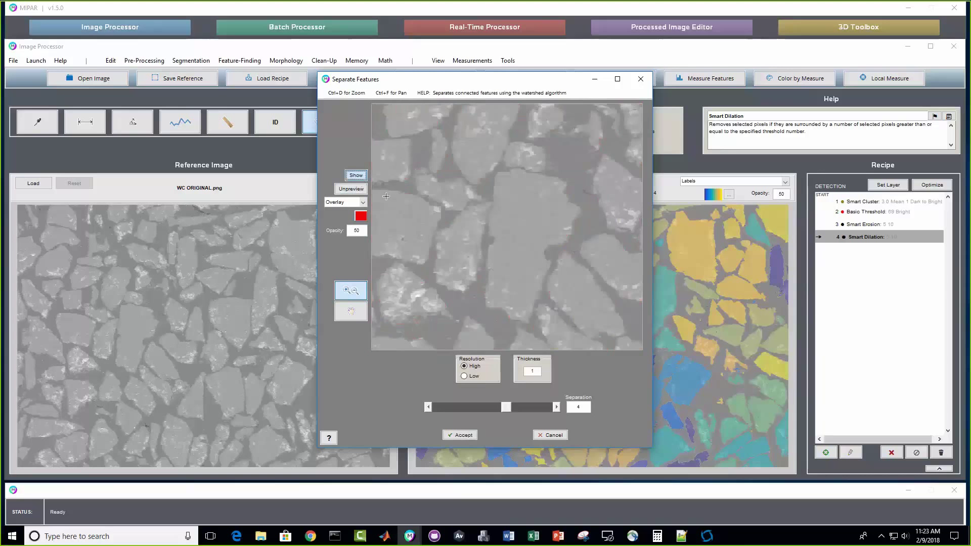
{"action": "left_click", "coordinate": [360, 175]}
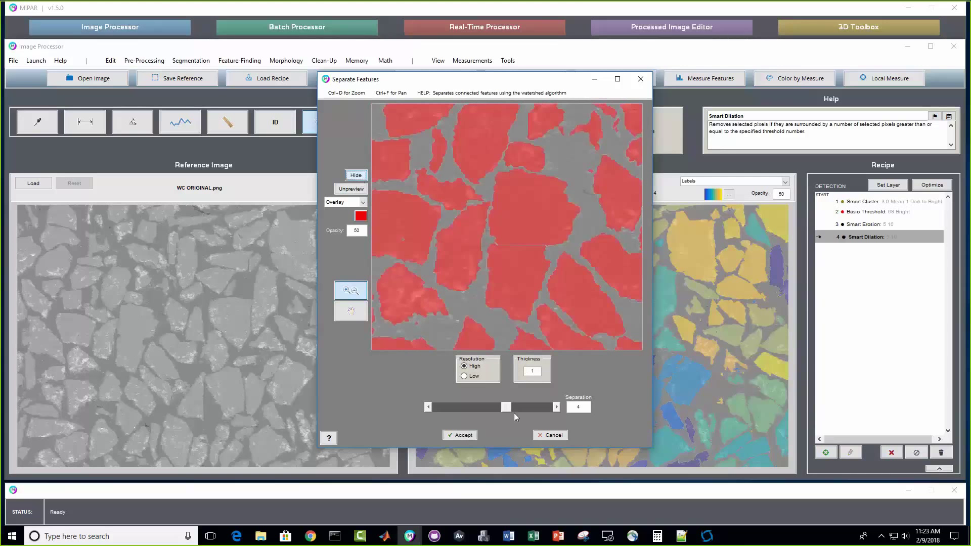
Step: Set the separation to 5, compare its preview, and apply Separate Features at High resolution with thickness 1
{"action": "left_click_drag", "start_coordinate": [505, 407], "coordinate": [496, 405]}
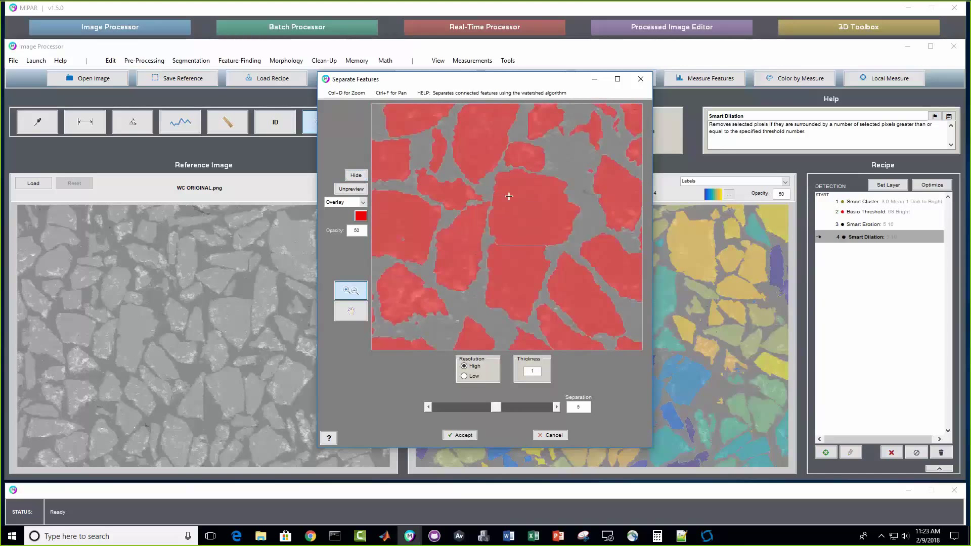
{"action": "left_click", "coordinate": [351, 189]}
{"action": "left_click", "coordinate": [363, 190]}
{"action": "scroll", "coordinate": [532, 239], "scroll_direction": "down", "scroll_amount": 5}
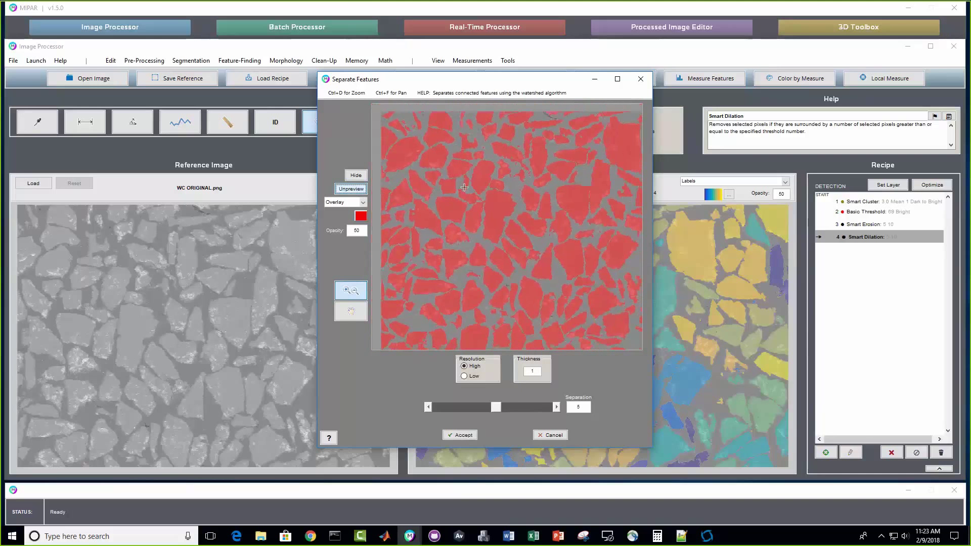
{"action": "left_click", "coordinate": [468, 436]}
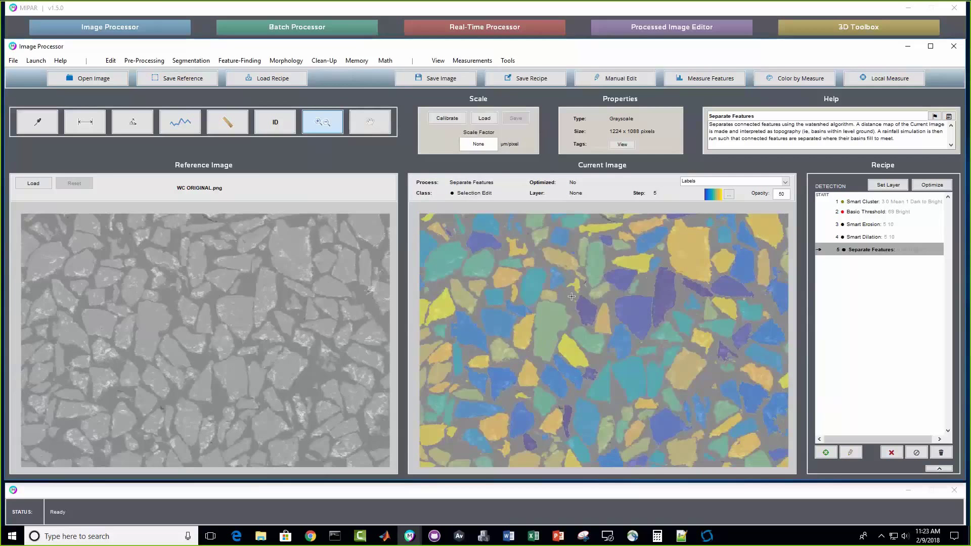
Step: Inspect the labelled particles produced by Separate Features across the full image
{"action": "scroll", "coordinate": [571, 296], "scroll_direction": "down", "scroll_amount": 1}
{"action": "left_click", "coordinate": [370, 122]}
{"action": "left_click_drag", "start_coordinate": [620, 329], "coordinate": [627, 298]}
{"action": "left_click", "coordinate": [340, 128]}
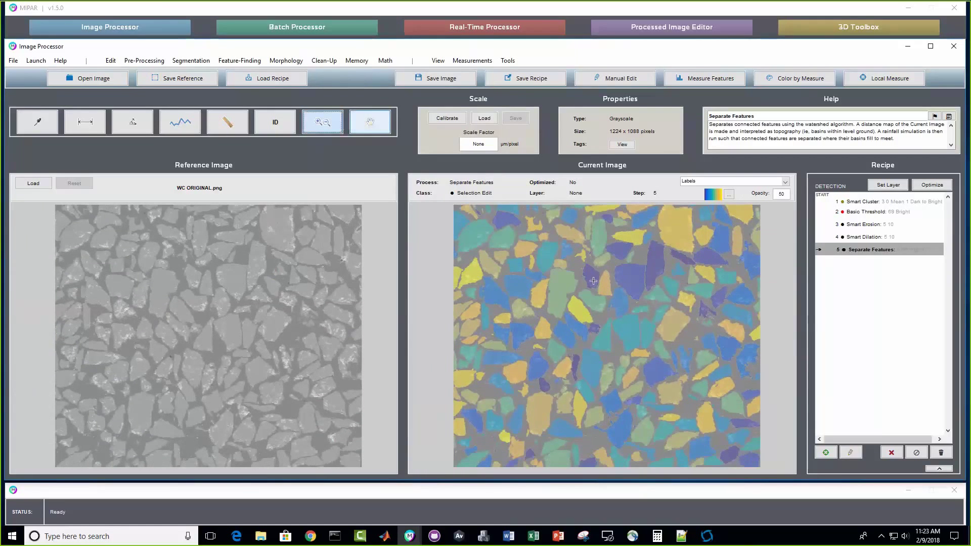
Step: Inspect the separated particles up close and review the available pre-processing, clean-up and memory functions
{"action": "left_click", "coordinate": [606, 292]}
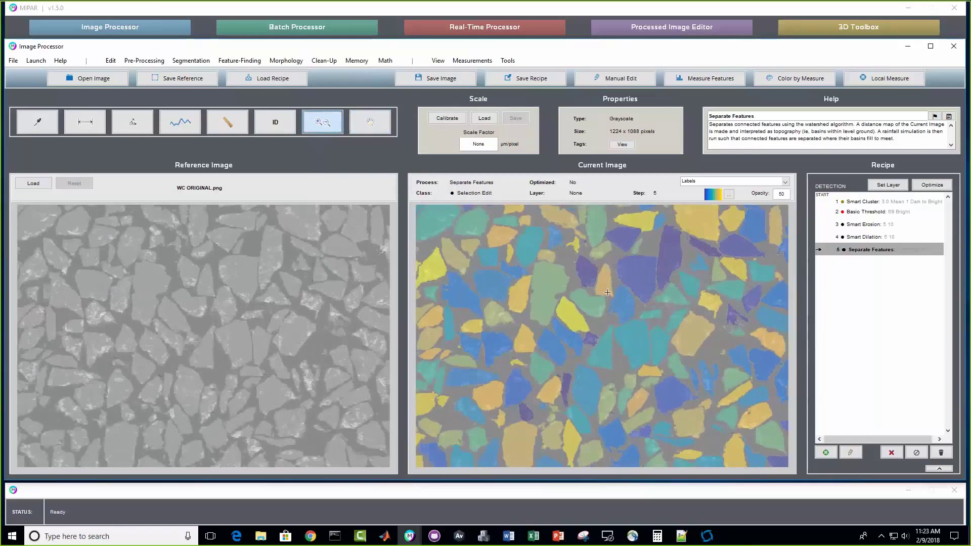
{"action": "left_click", "coordinate": [611, 298]}
{"action": "left_click", "coordinate": [611, 298]}
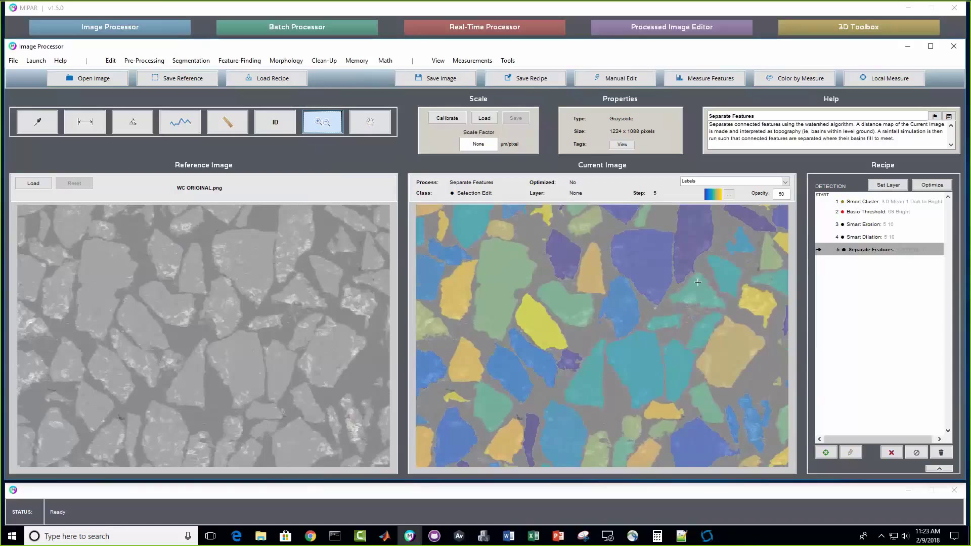
{"action": "left_click", "coordinate": [324, 60]}
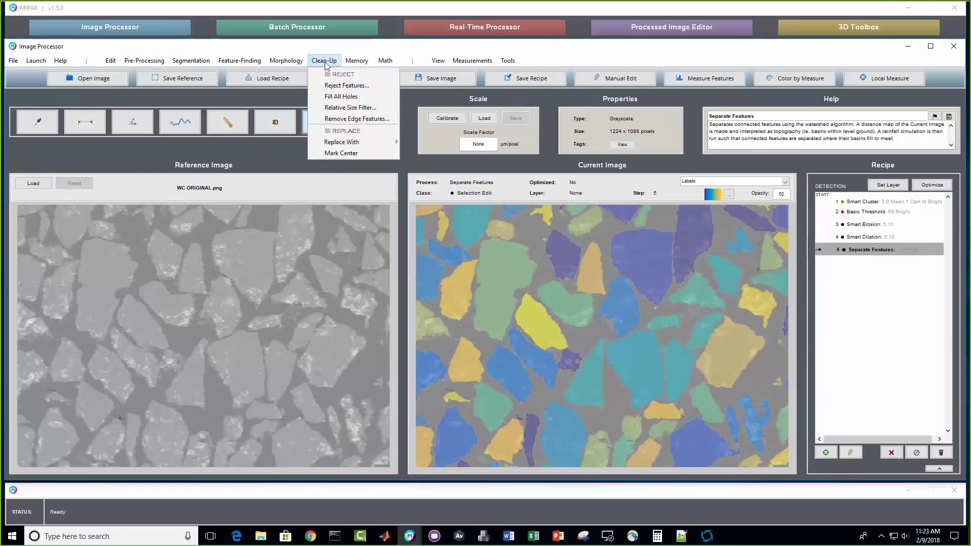
{"action": "mouse_move", "coordinate": [145, 60]}
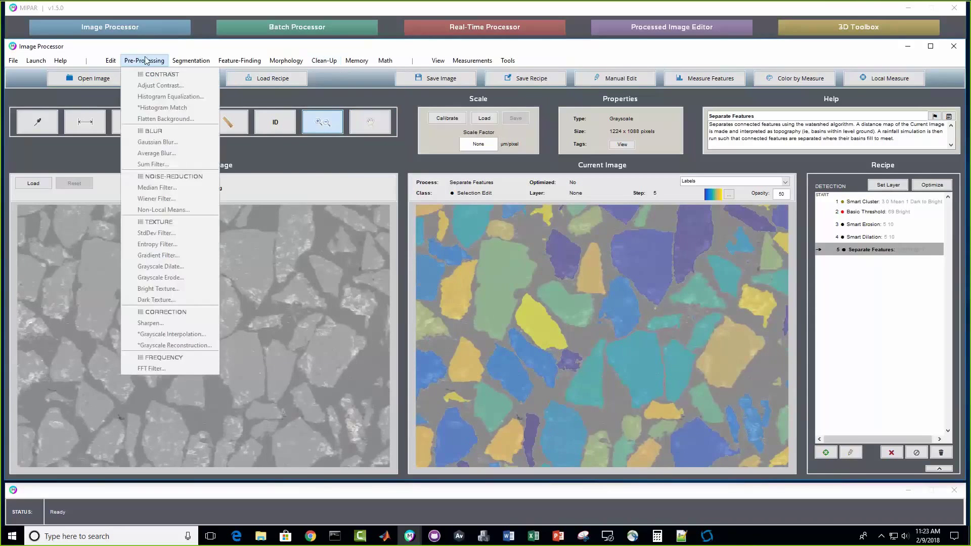
{"action": "mouse_move", "coordinate": [305, 60]}
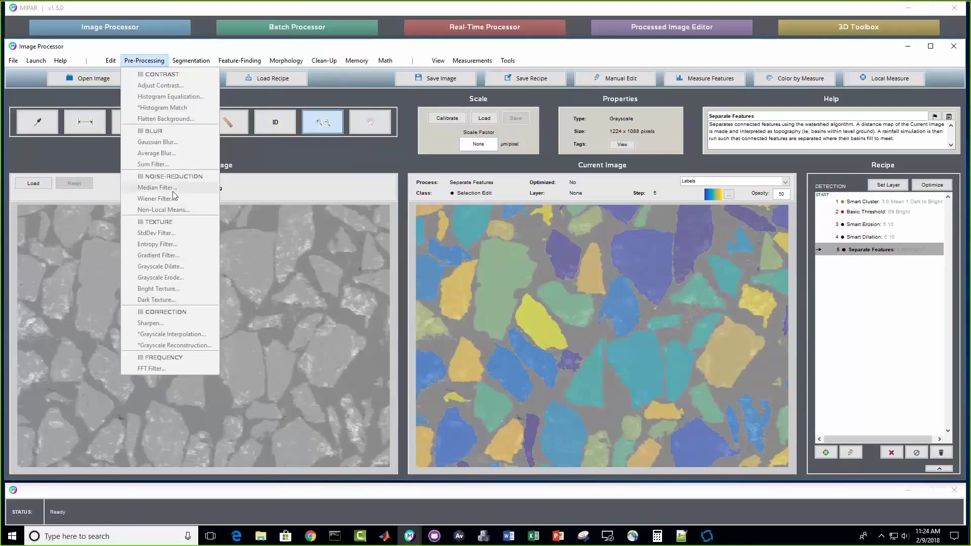
{"action": "mouse_move", "coordinate": [194, 62]}
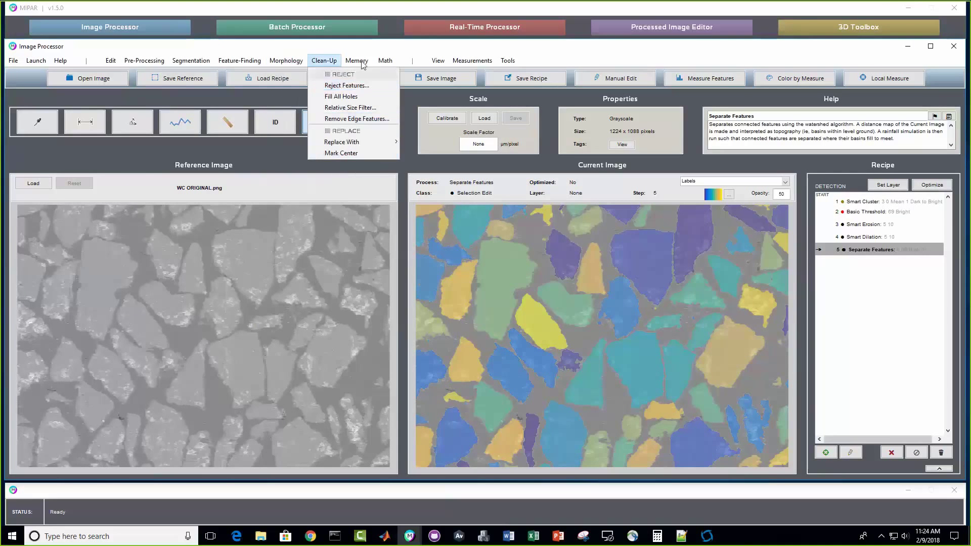
{"action": "mouse_move", "coordinate": [363, 63]}
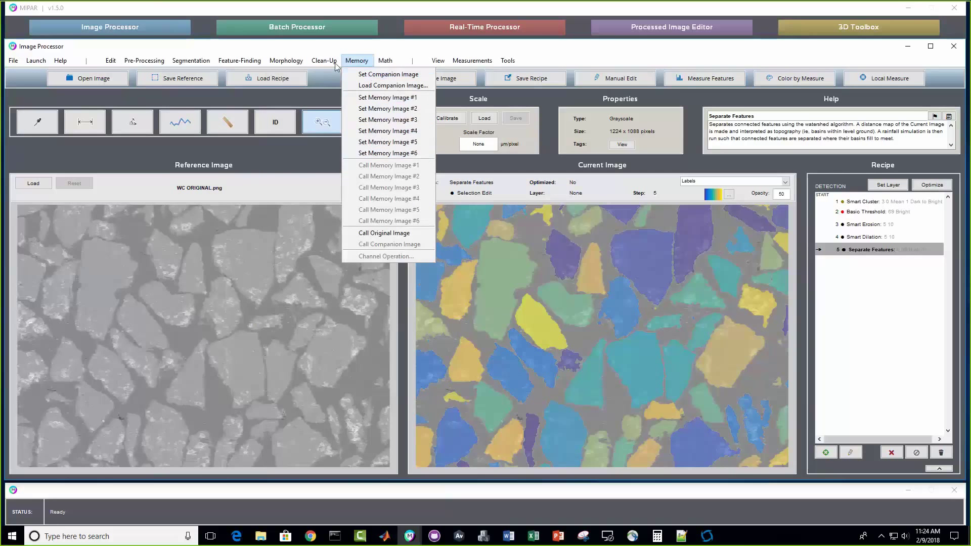
Step: Start Reject Features on the separated particles, locate small specks in the preview, and review the measurements available for rejection
{"action": "left_click", "coordinate": [379, 118]}
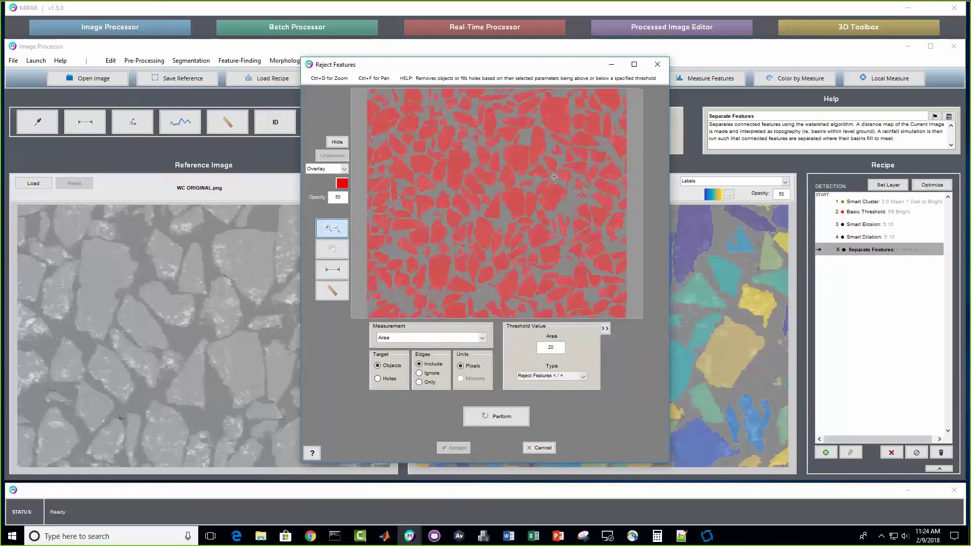
{"action": "left_click_drag", "start_coordinate": [555, 165], "coordinate": [586, 207]}
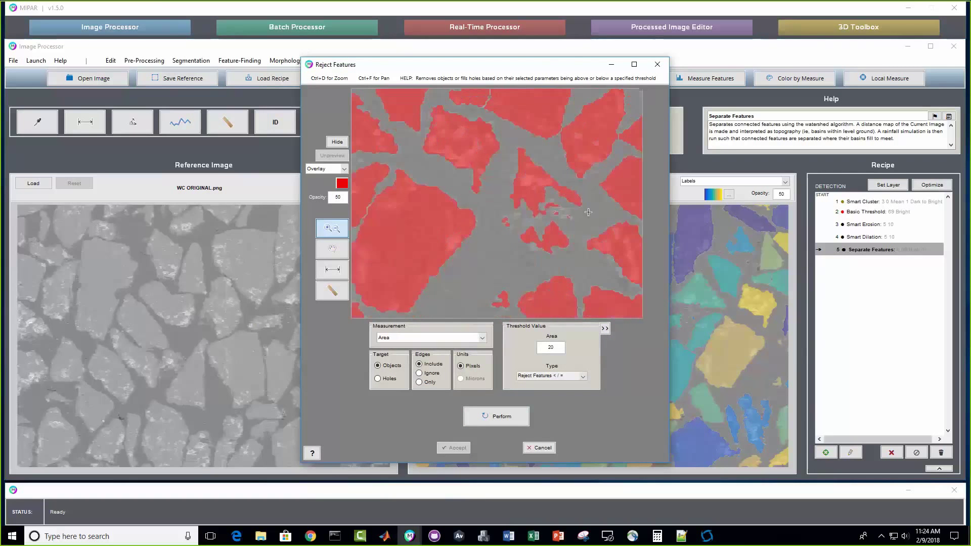
{"action": "scroll", "coordinate": [516, 221], "scroll_direction": "up", "scroll_amount": 4}
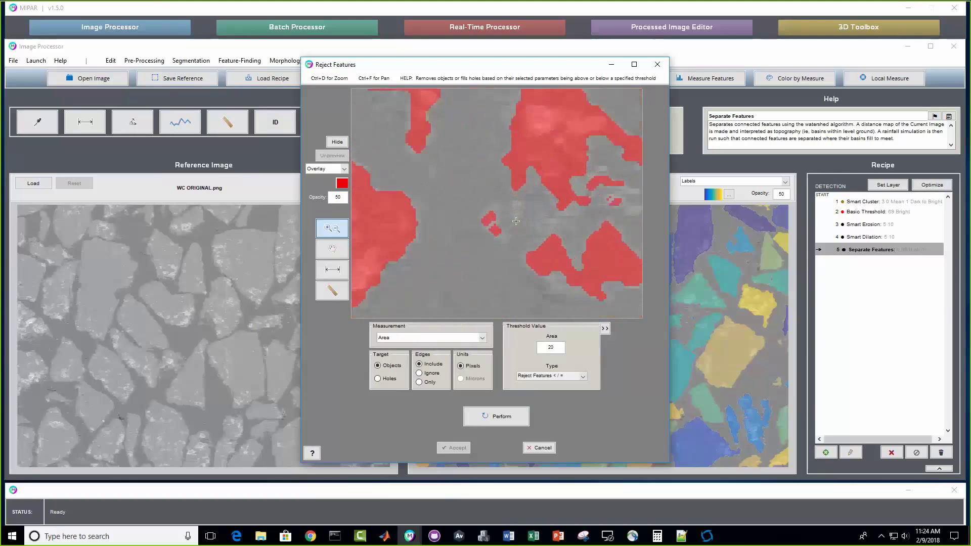
{"action": "scroll", "coordinate": [516, 224], "scroll_direction": "up", "scroll_amount": 1}
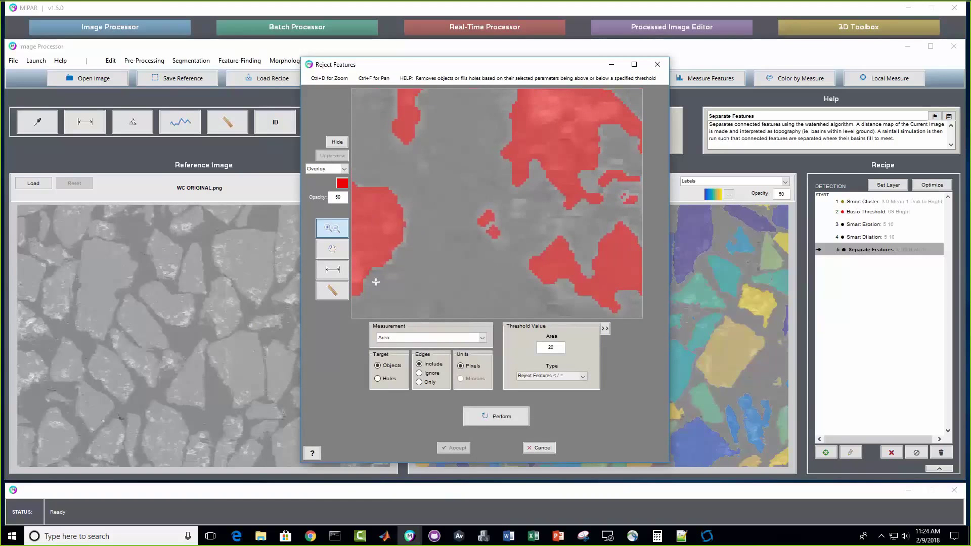
{"action": "left_click", "coordinate": [421, 338]}
{"action": "scroll", "coordinate": [436, 424], "scroll_direction": "down", "scroll_amount": 3}
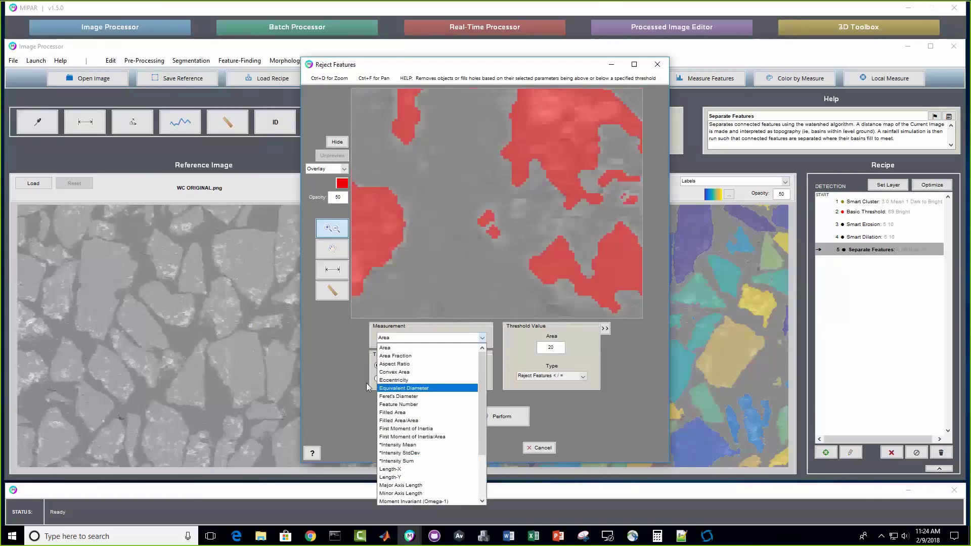
{"action": "left_click", "coordinate": [366, 383]}
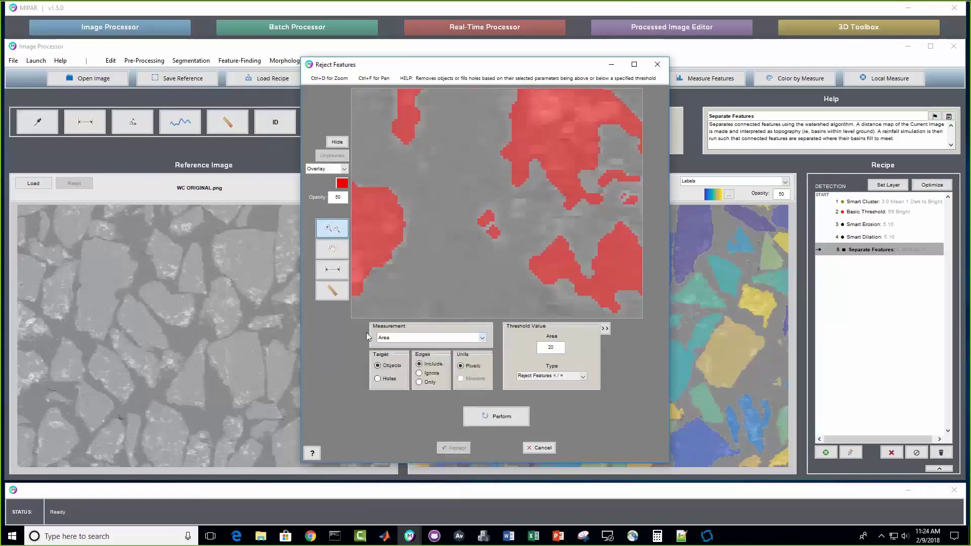
Step: Consult the user manual's Reject Features page, reviewing its parameters, neighborhood conditionals and the manual's table of contents
{"action": "left_click", "coordinate": [312, 454]}
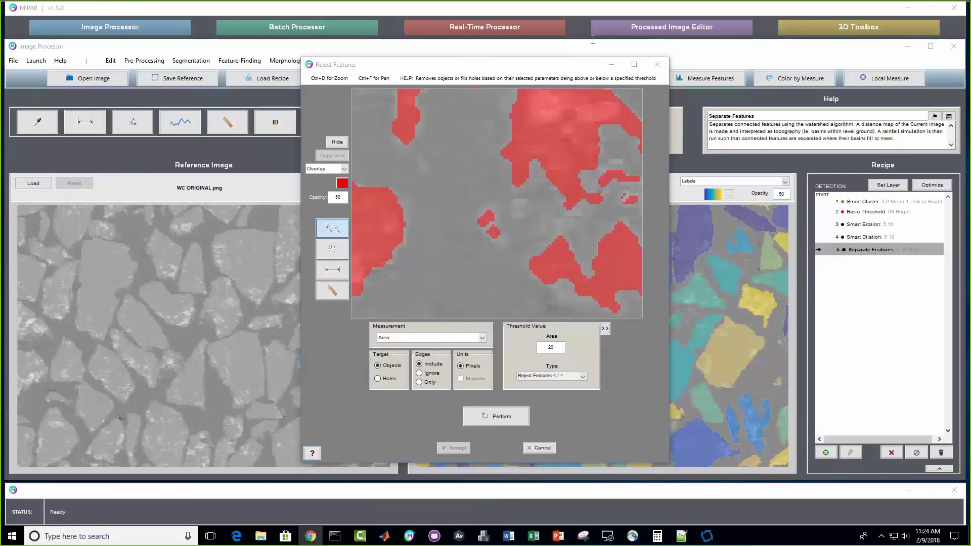
{"action": "scroll", "coordinate": [611, 272], "scroll_direction": "down", "scroll_amount": 4}
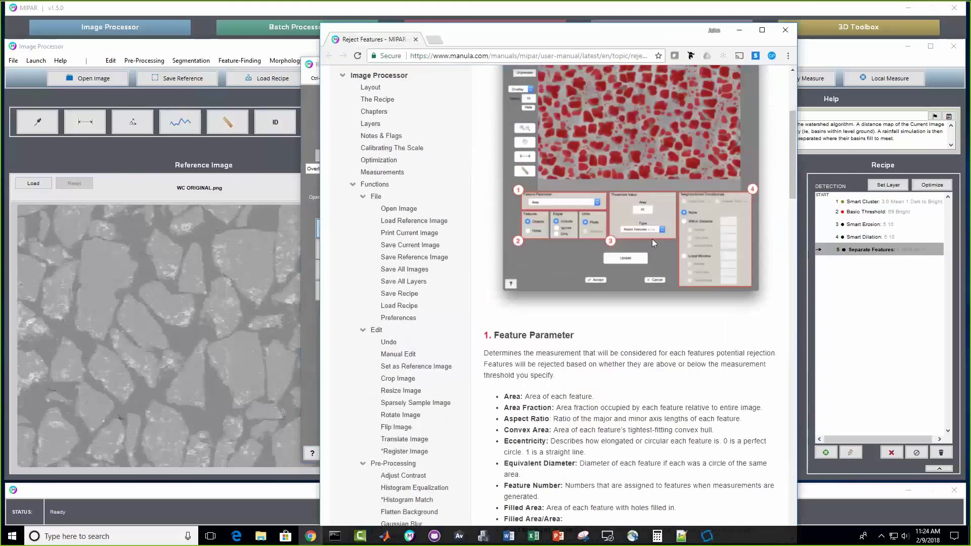
{"action": "scroll", "coordinate": [664, 235], "scroll_direction": "down", "scroll_amount": 6}
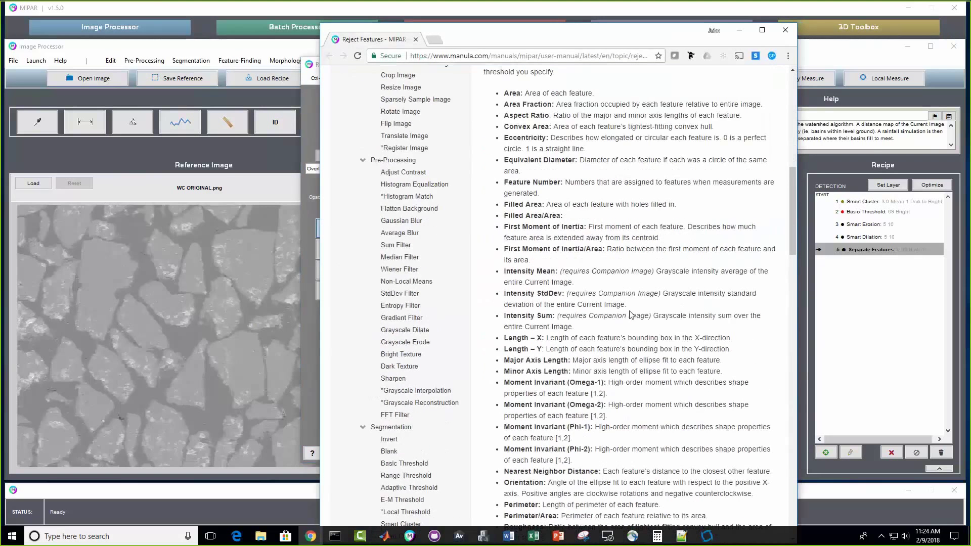
{"action": "scroll", "coordinate": [631, 316], "scroll_direction": "down", "scroll_amount": 12}
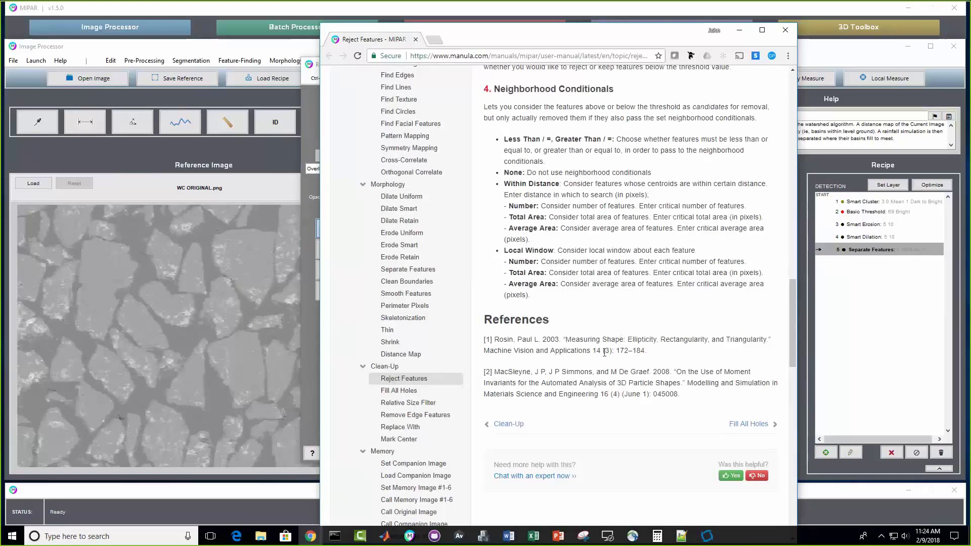
{"action": "scroll", "coordinate": [405, 293], "scroll_direction": "up", "scroll_amount": 15}
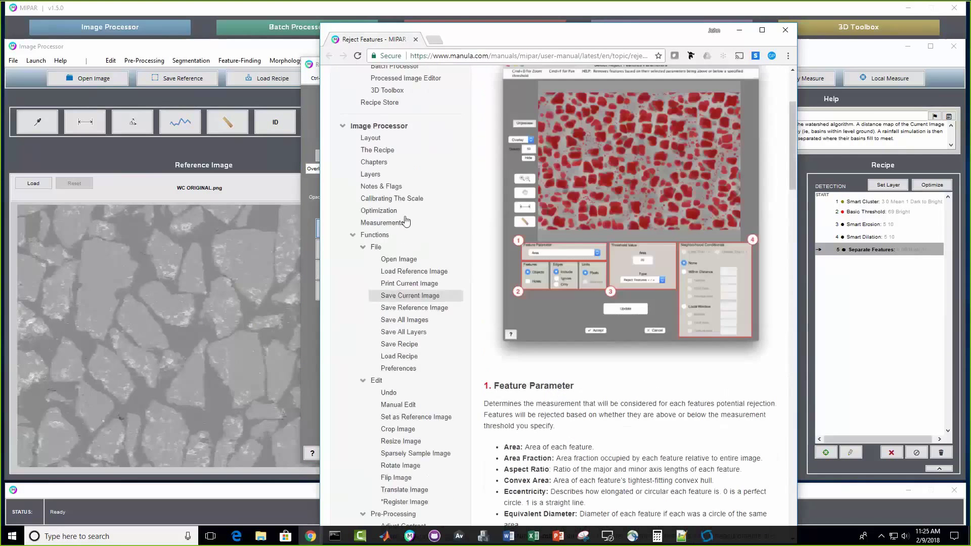
{"action": "scroll", "coordinate": [405, 221], "scroll_direction": "up", "scroll_amount": 3}
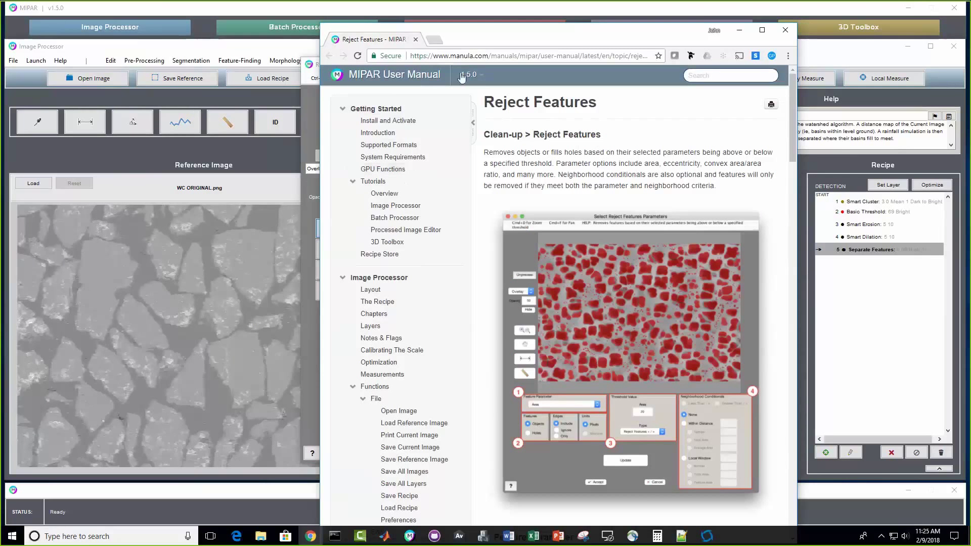
{"action": "scroll", "coordinate": [402, 254], "scroll_direction": "down", "scroll_amount": 5}
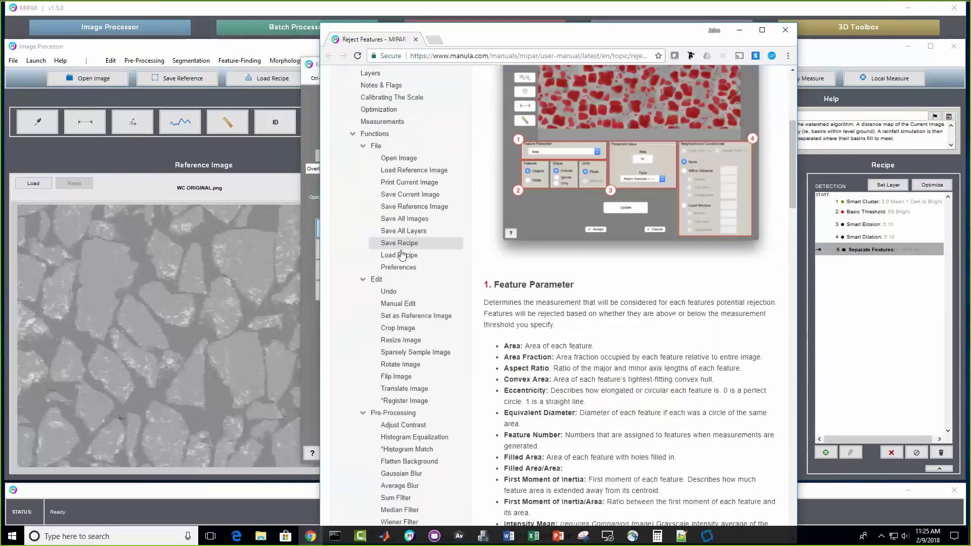
{"action": "scroll", "coordinate": [402, 254], "scroll_direction": "down", "scroll_amount": 20}
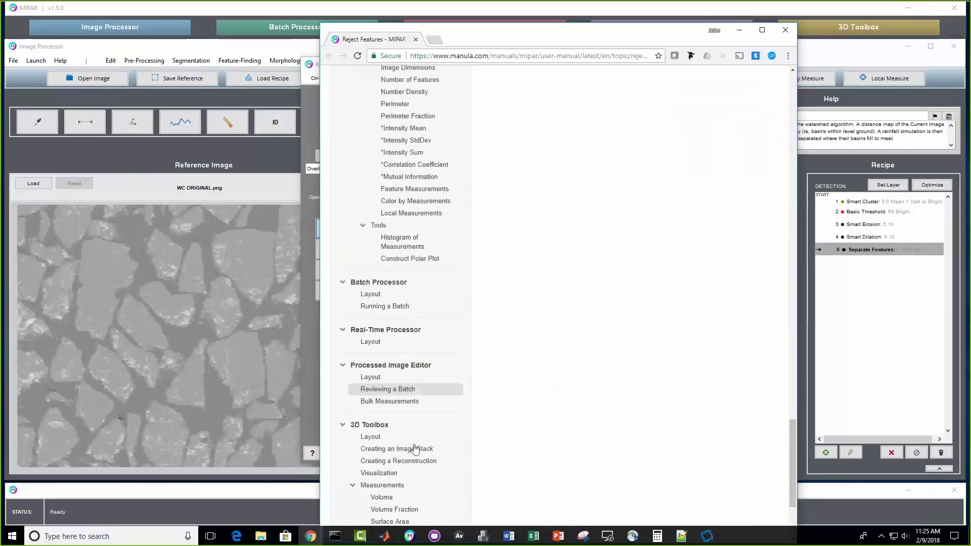
{"action": "scroll", "coordinate": [414, 449], "scroll_direction": "down", "scroll_amount": 3}
{"action": "scroll", "coordinate": [423, 460], "scroll_direction": "up", "scroll_amount": 15}
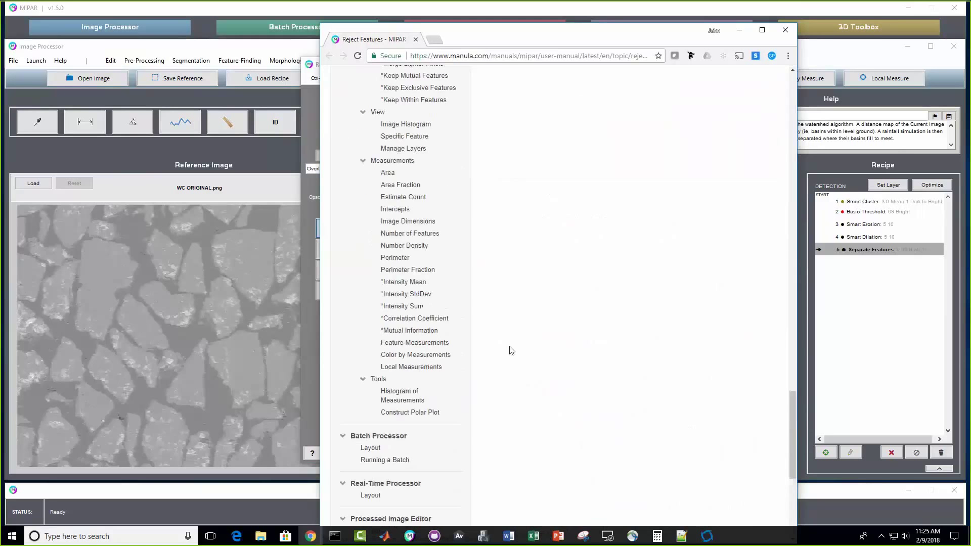
{"action": "left_click", "coordinate": [785, 31]}
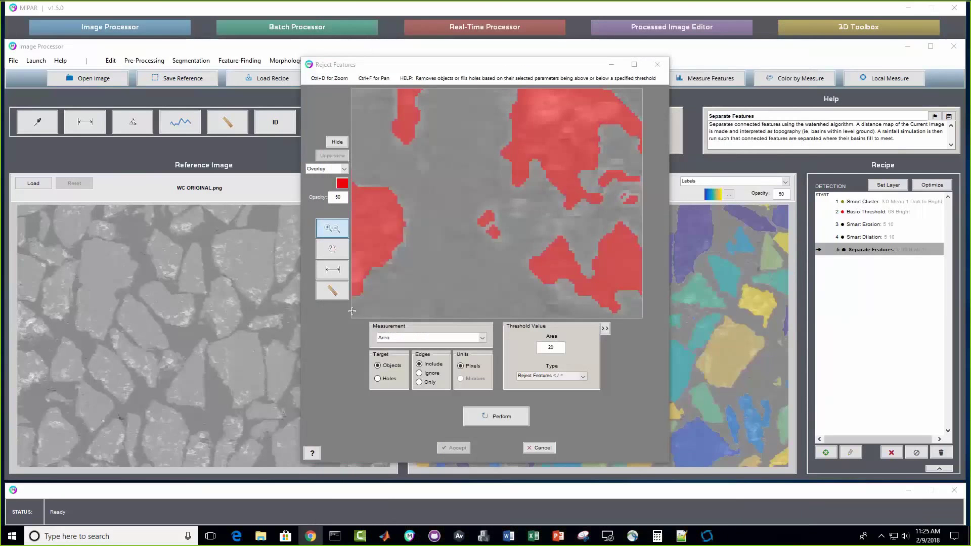
Step: Measure the area, eccentricity and Feret's diameter of a small speck in the Reject Features preview
{"action": "left_click", "coordinate": [332, 290]}
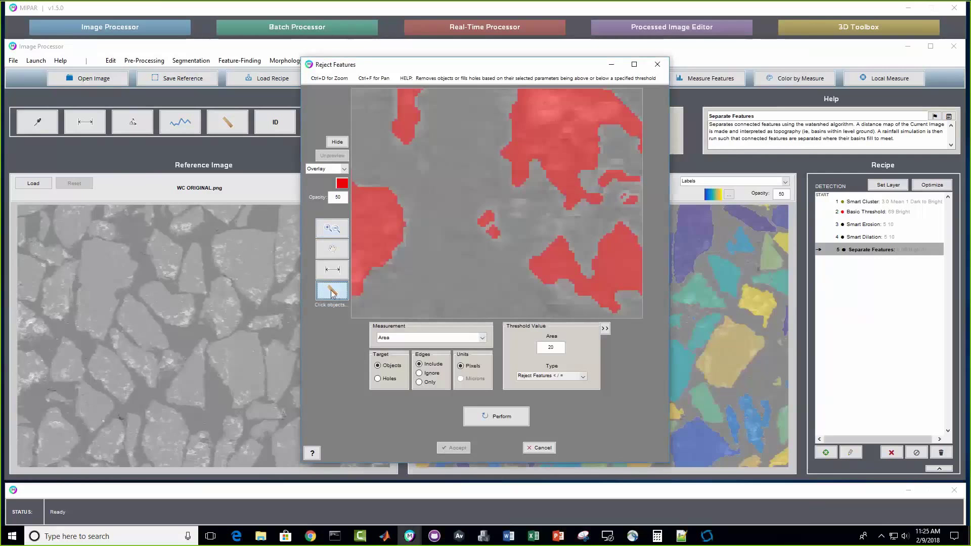
{"action": "left_click", "coordinate": [495, 232]}
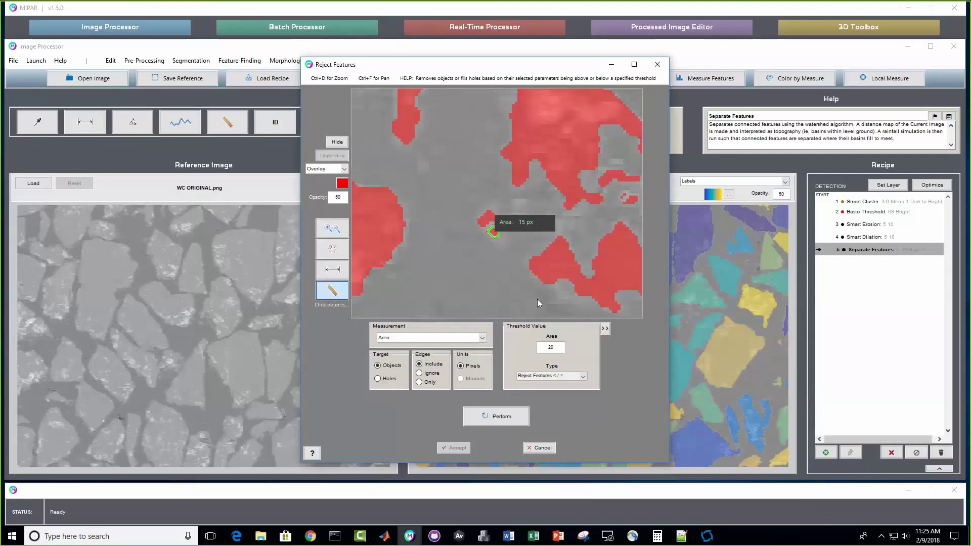
{"action": "left_click", "coordinate": [412, 337]}
{"action": "left_click", "coordinate": [415, 379]}
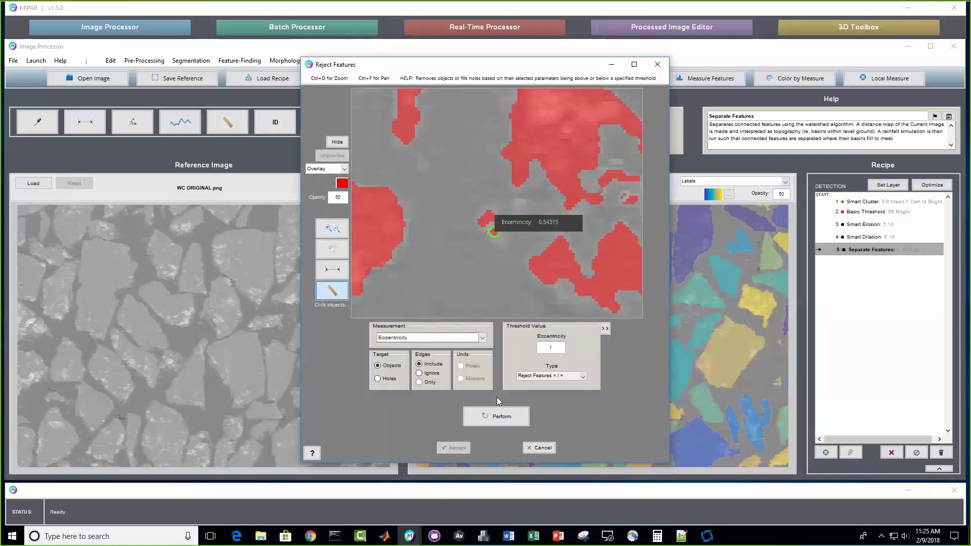
{"action": "left_click", "coordinate": [439, 338]}
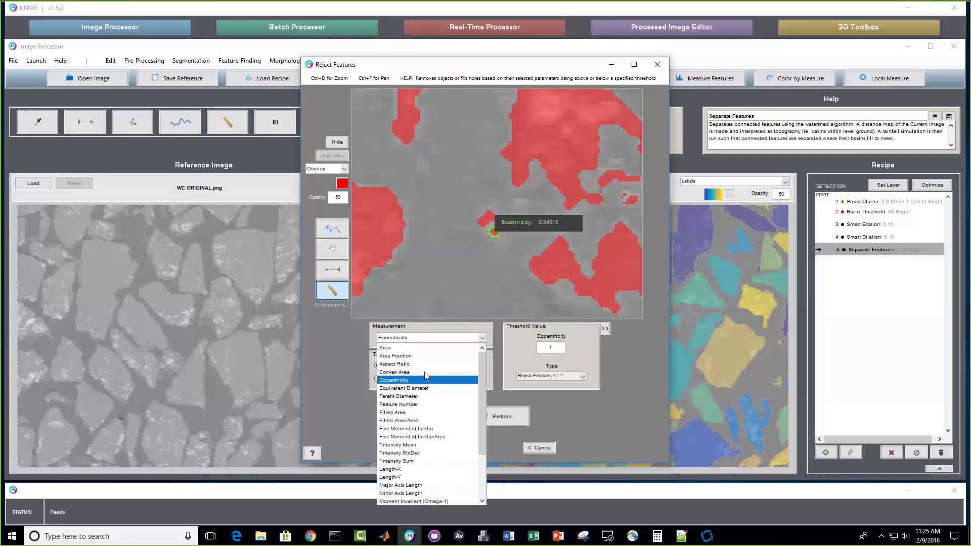
{"action": "left_click", "coordinate": [420, 396]}
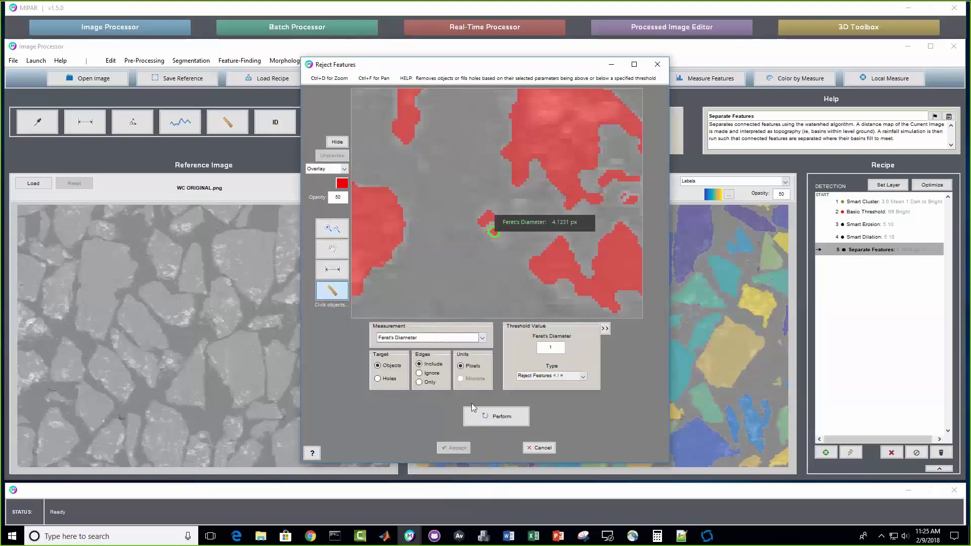
Step: Set the rejection measurement to Area with a threshold of 10 pixels and preview the rejected features
{"action": "left_click", "coordinate": [420, 338]}
{"action": "left_click", "coordinate": [399, 345]}
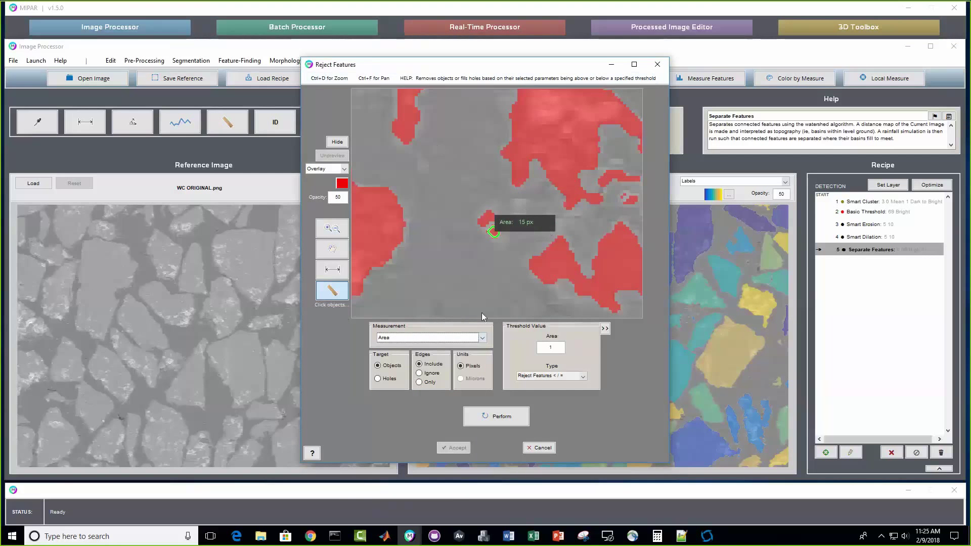
{"action": "key", "text": "Tab"}
{"action": "type", "text": "10"}
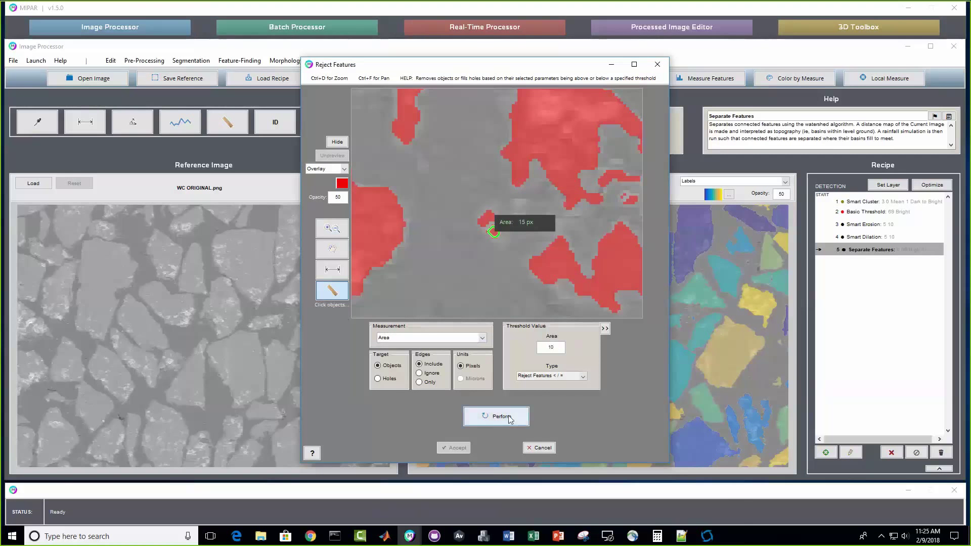
{"action": "left_click", "coordinate": [489, 416]}
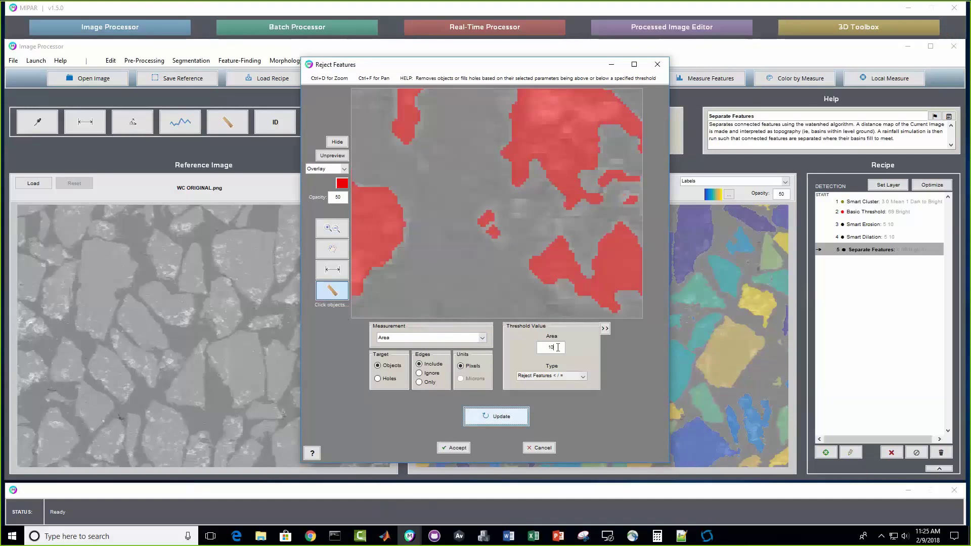
Step: Try an area threshold of 20, set it back to 10 pixels, and apply Reject Features to the particles
{"action": "double_click", "coordinate": [558, 348]}
{"action": "type", "text": "20"}
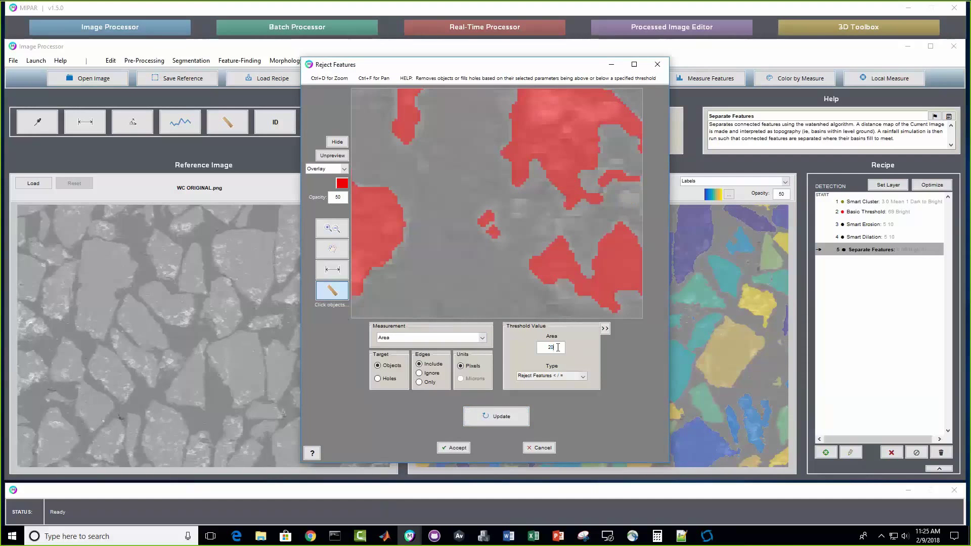
{"action": "double_click", "coordinate": [553, 348]}
{"action": "type", "text": "10"}
{"action": "left_click", "coordinate": [453, 447]}
{"action": "scroll", "coordinate": [580, 319], "scroll_direction": "down", "scroll_amount": 2}
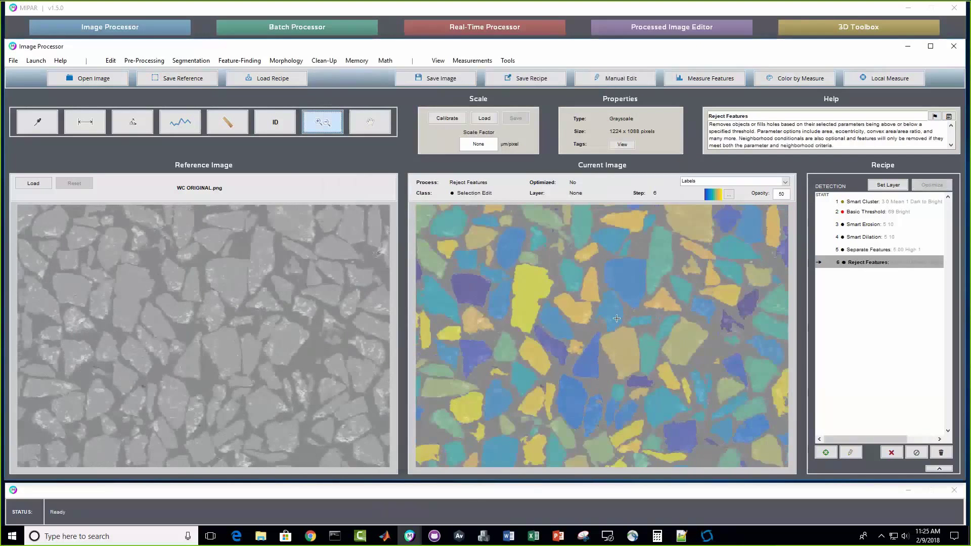
{"action": "scroll", "coordinate": [616, 318], "scroll_direction": "down", "scroll_amount": 2}
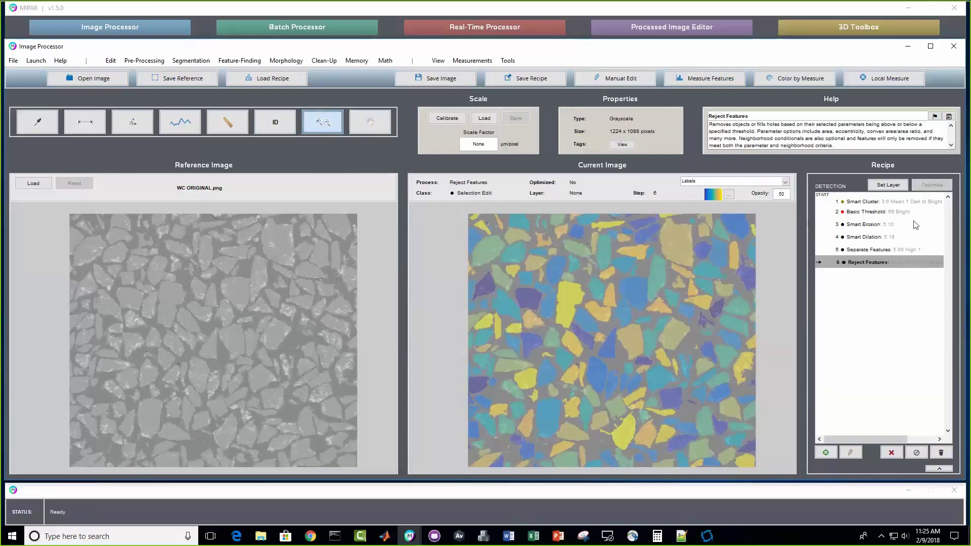
Step: Name the opening recipe chapter at the Smart Cluster step "Initial Particle Selection"
{"action": "right_click", "coordinate": [857, 201]}
{"action": "left_click", "coordinate": [897, 267]}
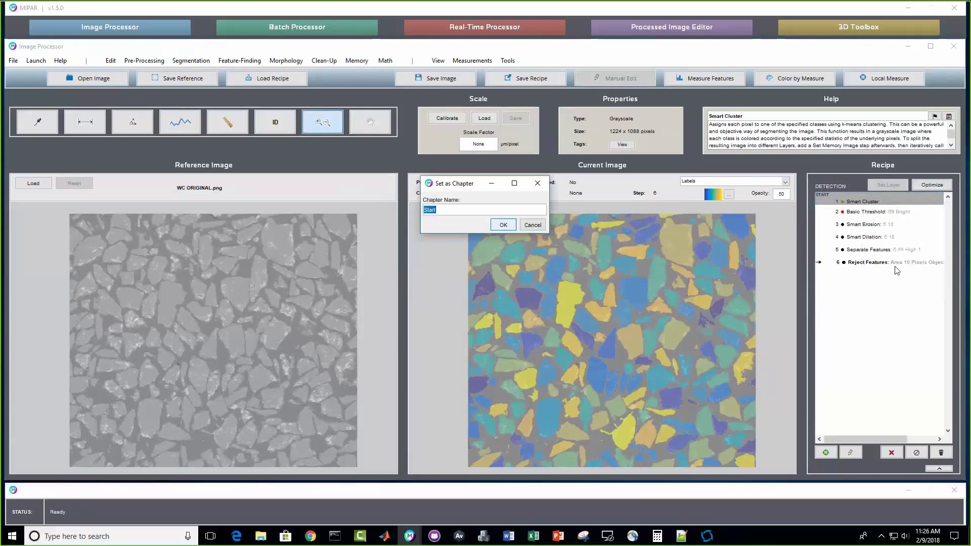
{"action": "type", "text": "Initial Particle Selection"}
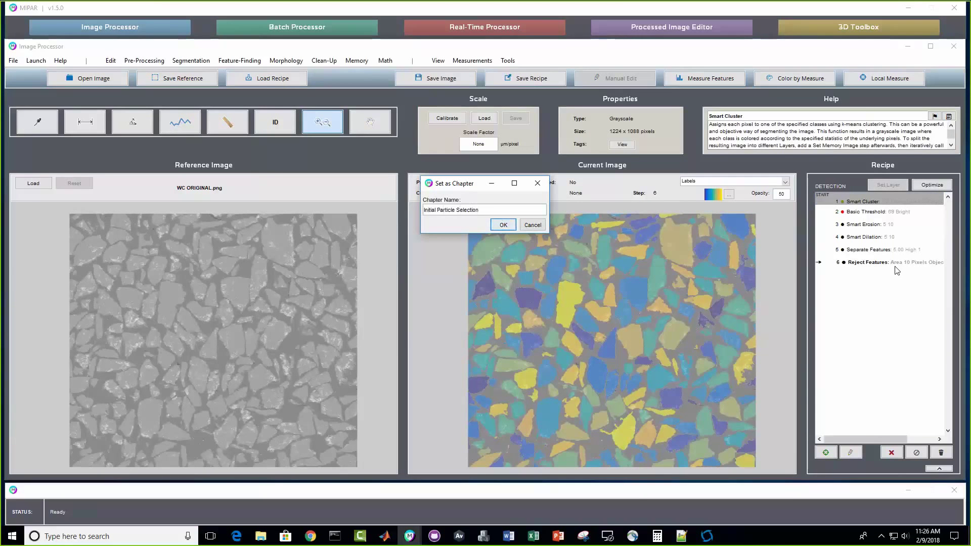
{"action": "left_click", "coordinate": [503, 225]}
Step: Set the Smart Erosion step as the start of a chapter named "Noise Cleaning"
{"action": "left_click", "coordinate": [906, 225]}
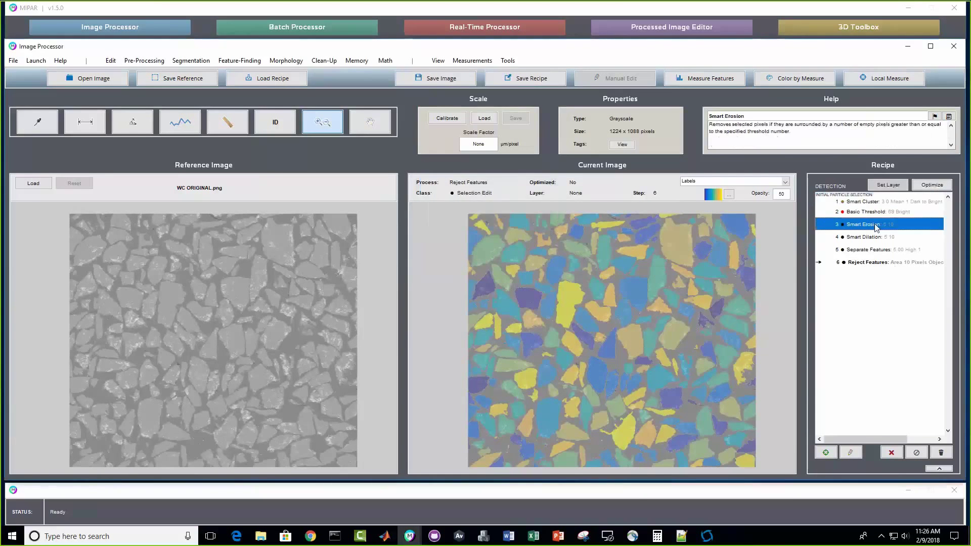
{"action": "right_click", "coordinate": [874, 227]}
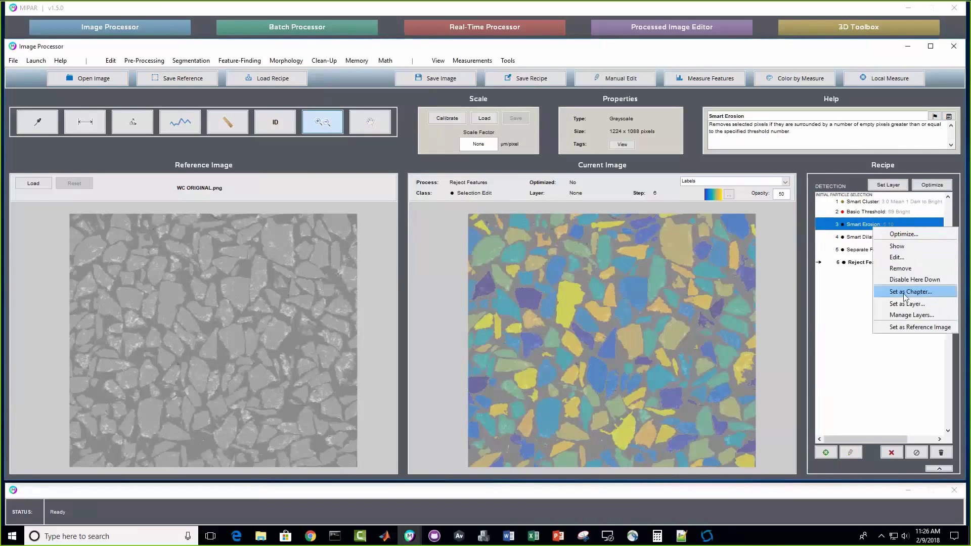
{"action": "left_click", "coordinate": [900, 292]}
{"action": "type", "text": "Noise Cleaning"}
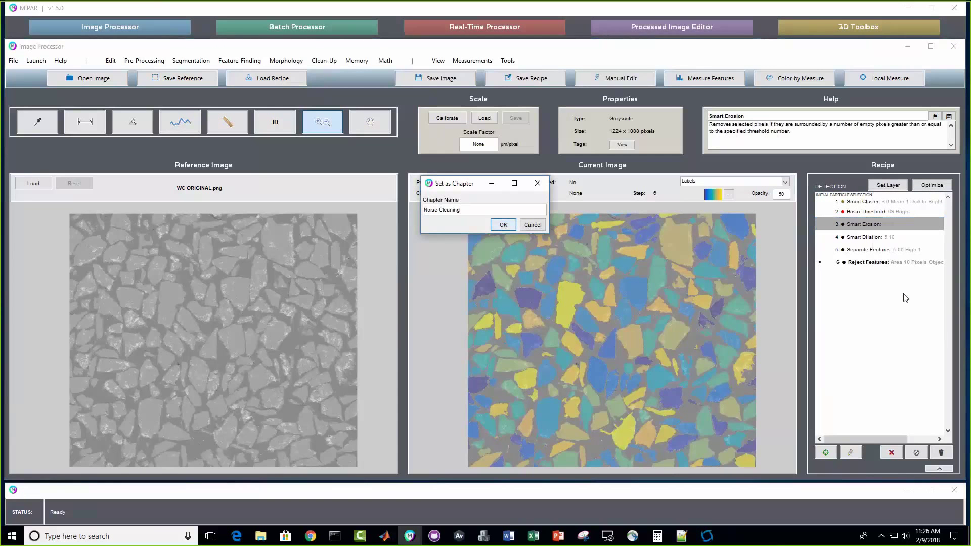
{"action": "key", "text": "Return"}
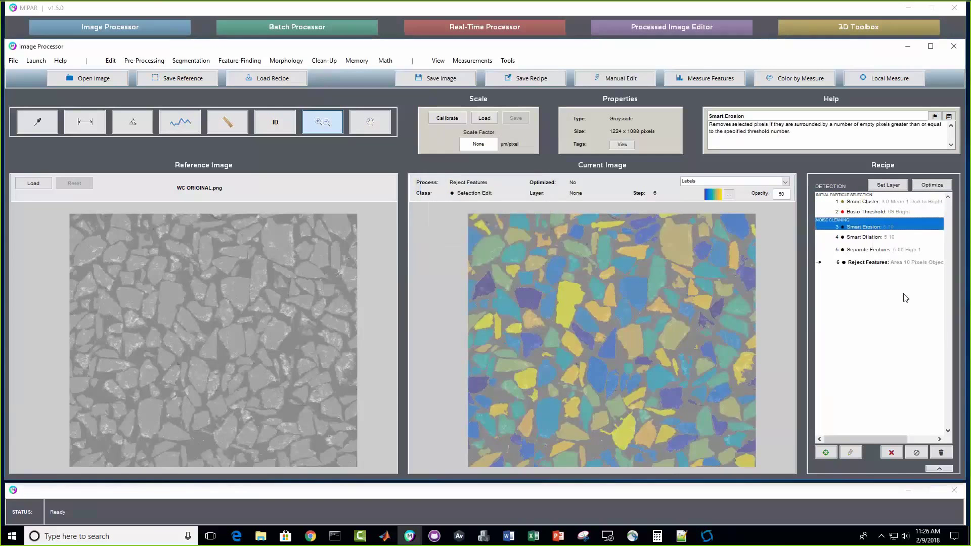
Step: Set the Separate Features step as the start of a chapter named "Separation"
{"action": "left_click", "coordinate": [884, 254]}
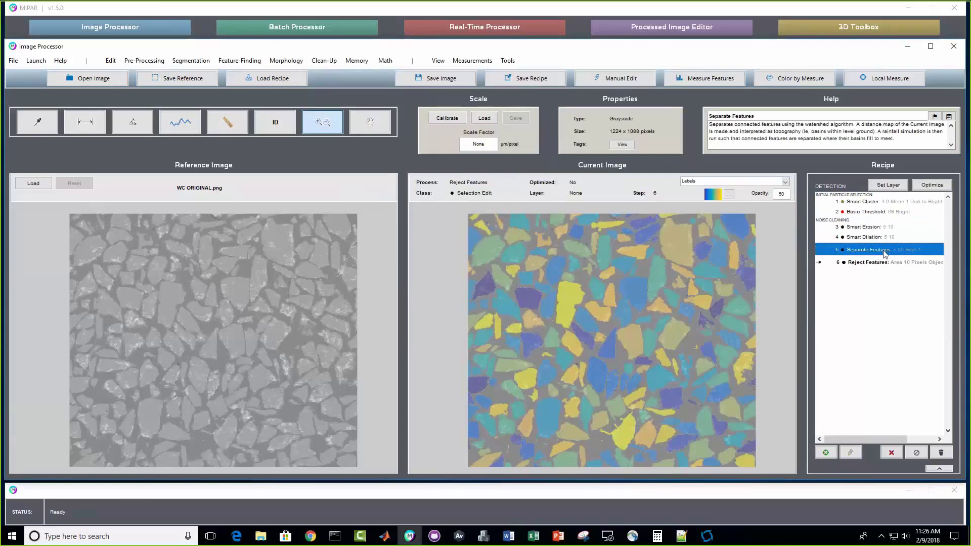
{"action": "right_click", "coordinate": [872, 249]}
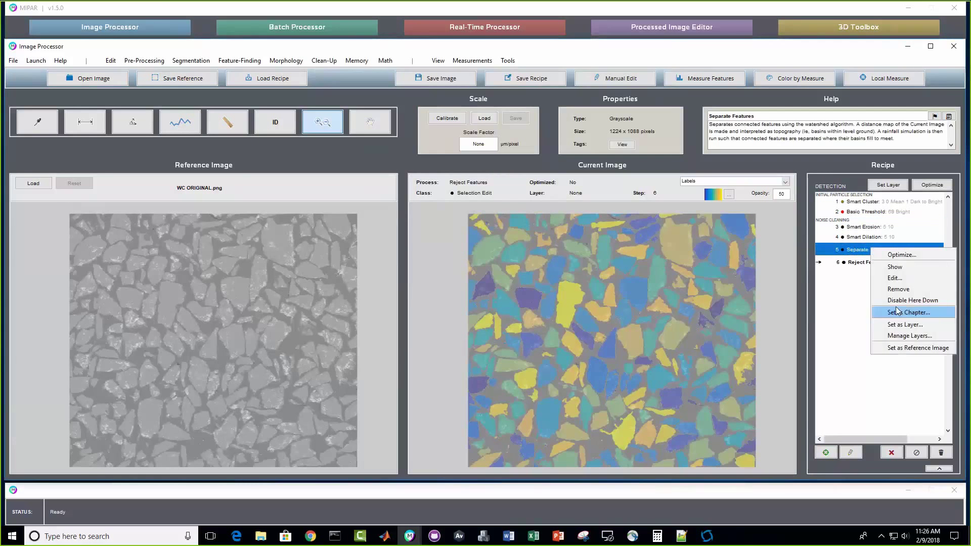
{"action": "left_click", "coordinate": [900, 312]}
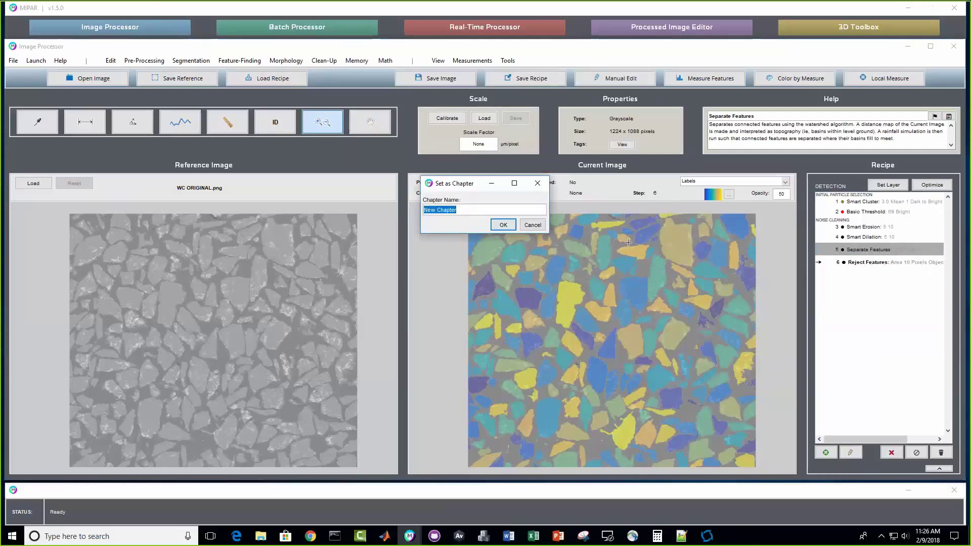
{"action": "type", "text": "Separation"}
{"action": "key", "text": "Return"}
Step: Flag the Smart Cluster and Separate Features steps in the recipe
{"action": "left_click", "coordinate": [870, 262]}
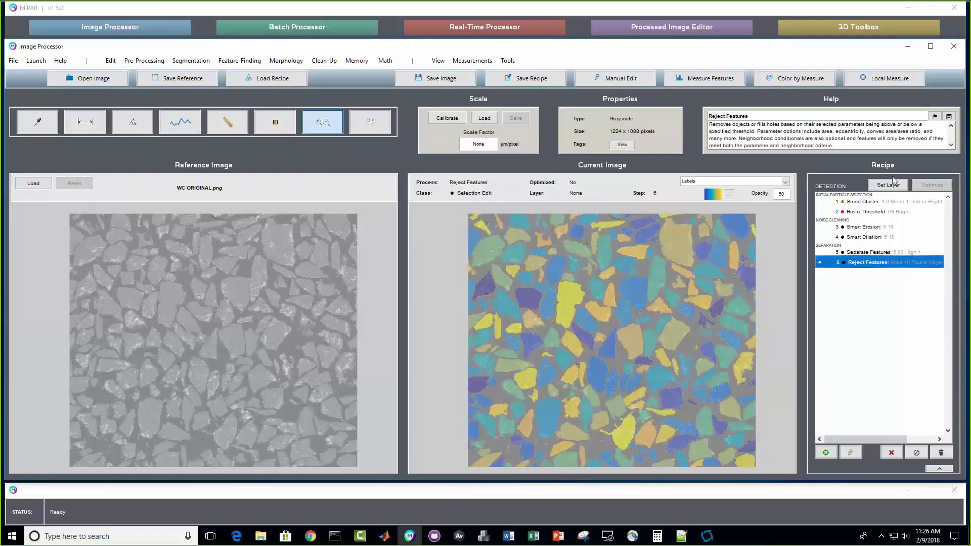
{"action": "left_click", "coordinate": [875, 203]}
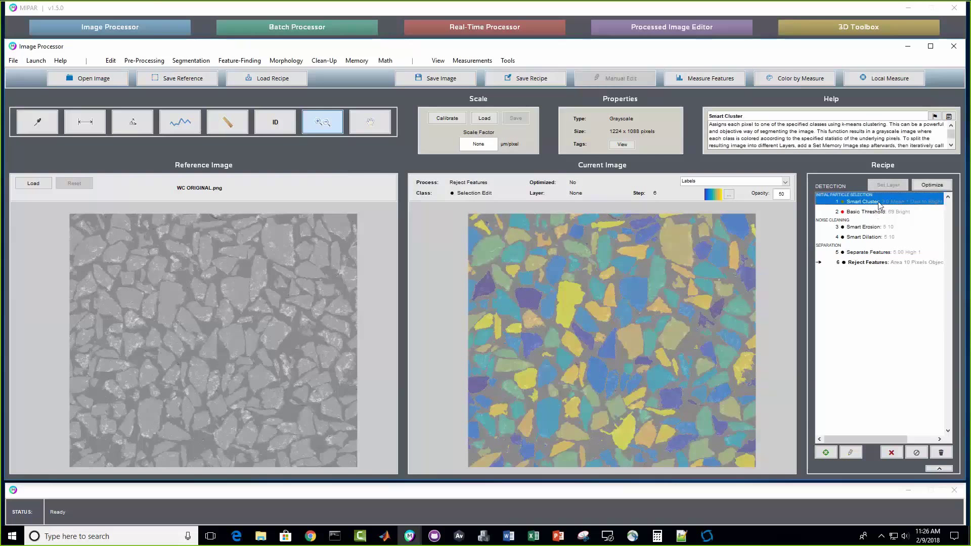
{"action": "left_click", "coordinate": [936, 120]}
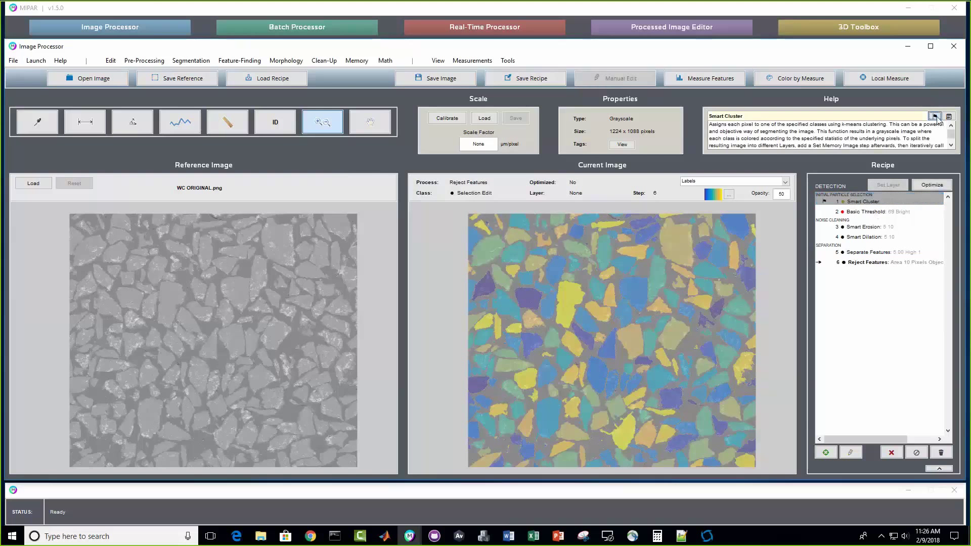
{"action": "left_click", "coordinate": [878, 252]}
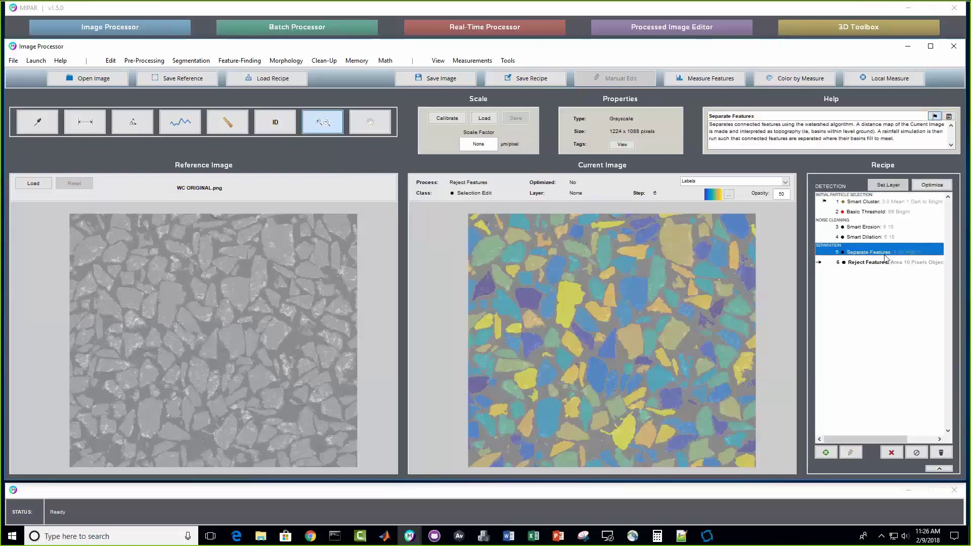
{"action": "left_click", "coordinate": [934, 117]}
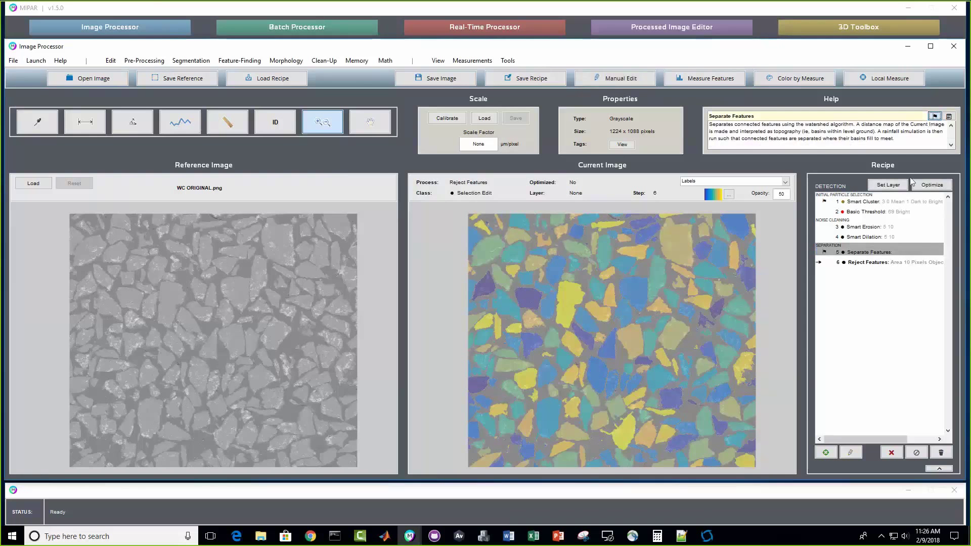
Step: Add the note "Targets particle separation." to the Separate Features step
{"action": "left_click", "coordinate": [948, 116]}
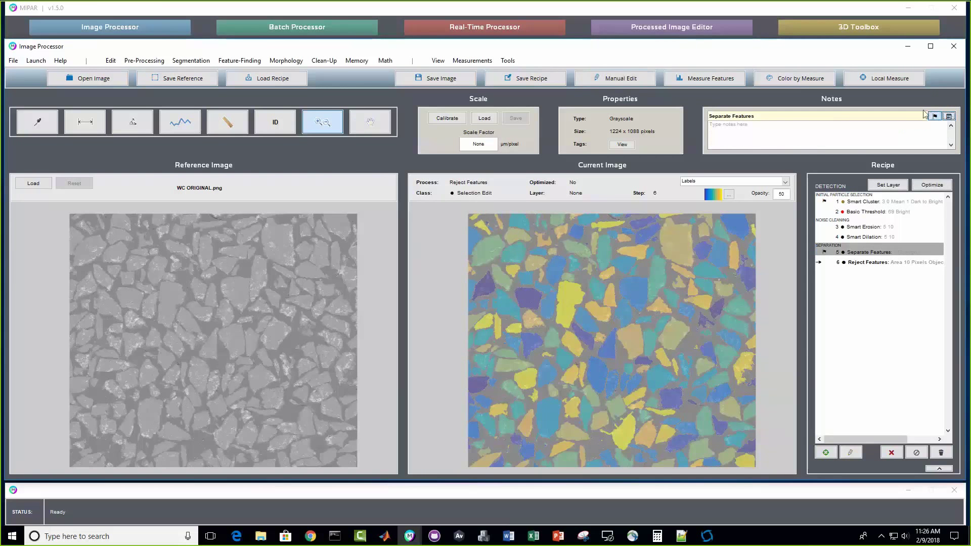
{"action": "left_click", "coordinate": [771, 130]}
{"action": "left_click", "coordinate": [949, 117]}
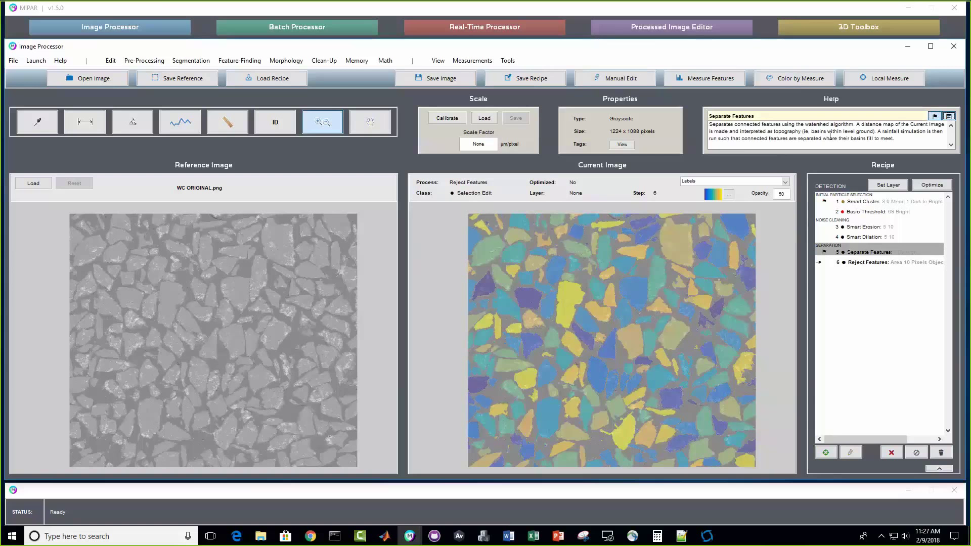
{"action": "left_click", "coordinate": [789, 126]}
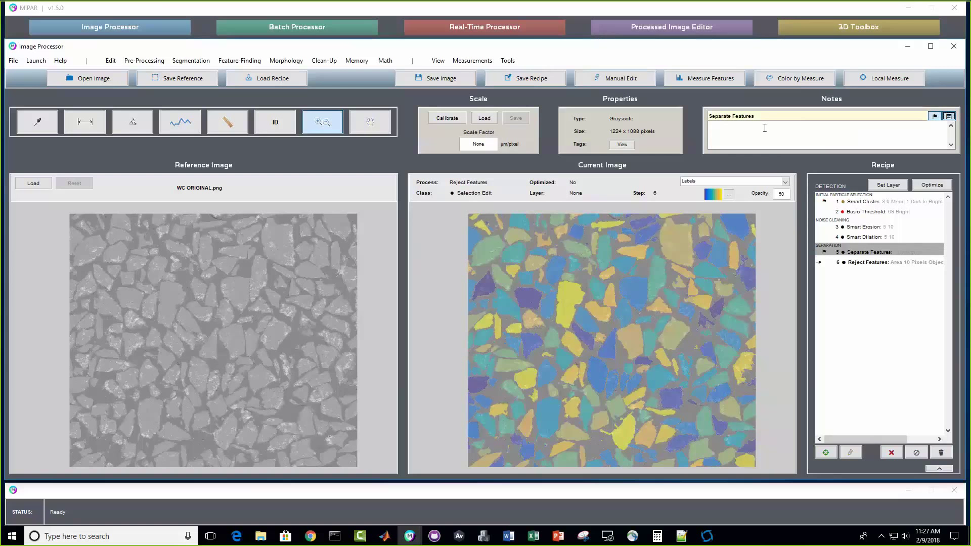
{"action": "type", "text": "Targets particle separation."}
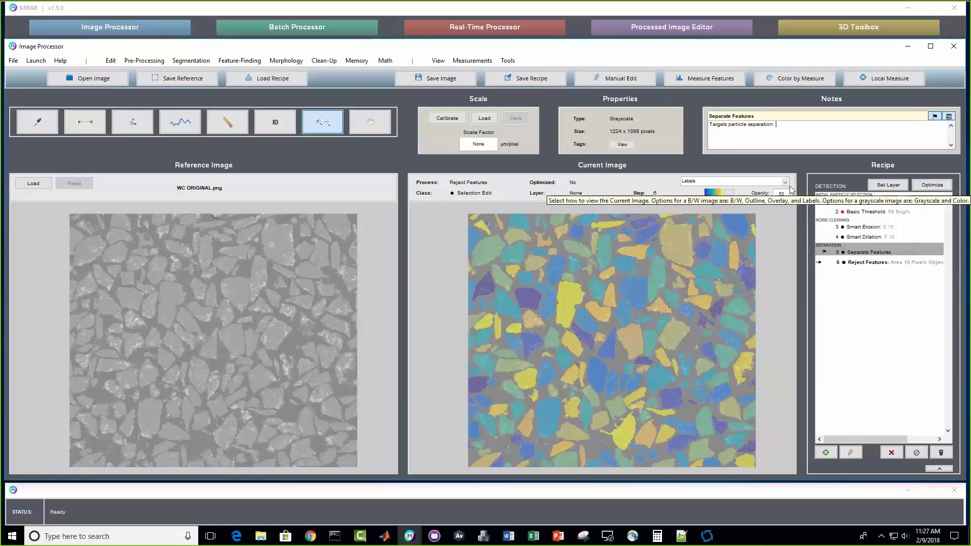
Step: Flag the Reject Features step and give it the note "Sets minimum particle size"
{"action": "left_click", "coordinate": [905, 263]}
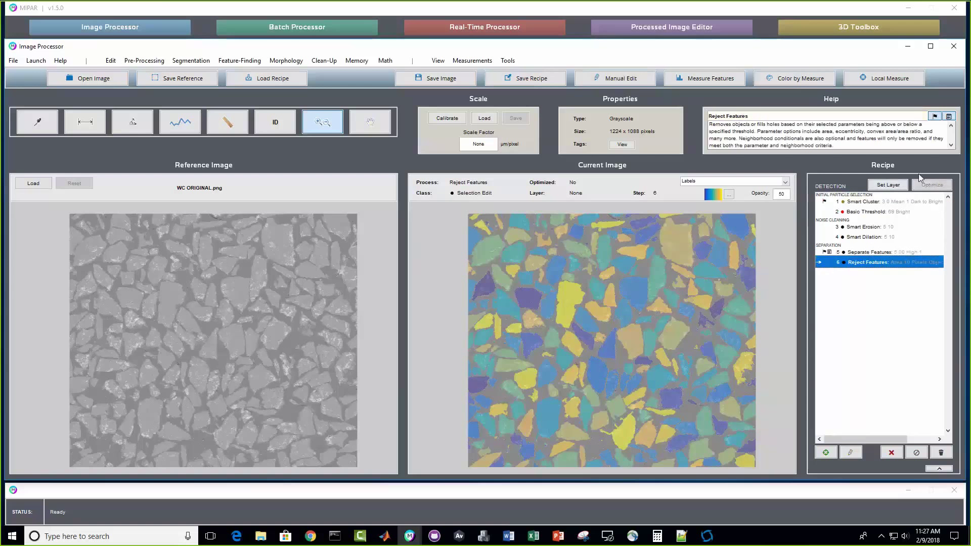
{"action": "left_click", "coordinate": [934, 117]}
{"action": "left_click", "coordinate": [800, 130]}
{"action": "type", "text": "Sets"}
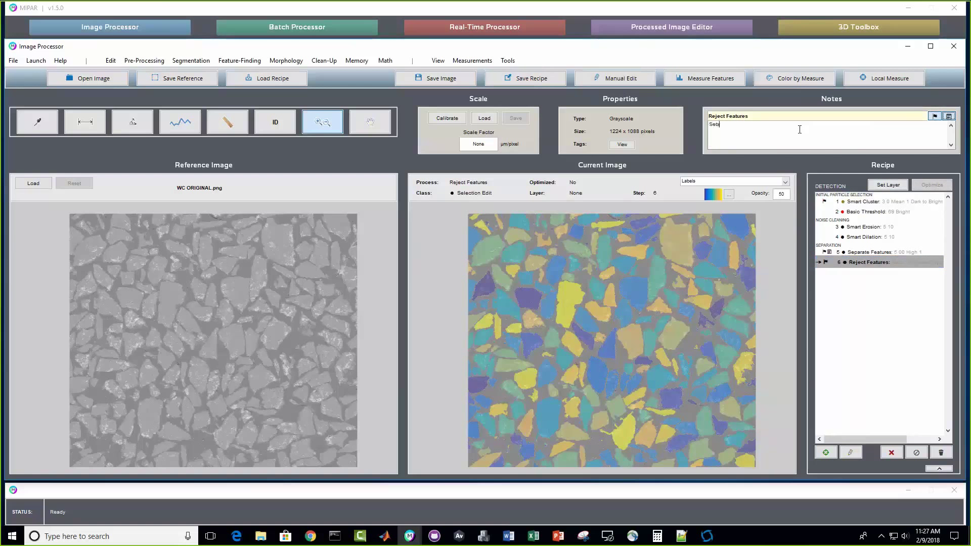
{"action": "type", "text": " minimum particle size"}
Step: Save the recipe as Recipe.rcp in the 1 - Simple Particles folder
{"action": "left_click", "coordinate": [865, 253]}
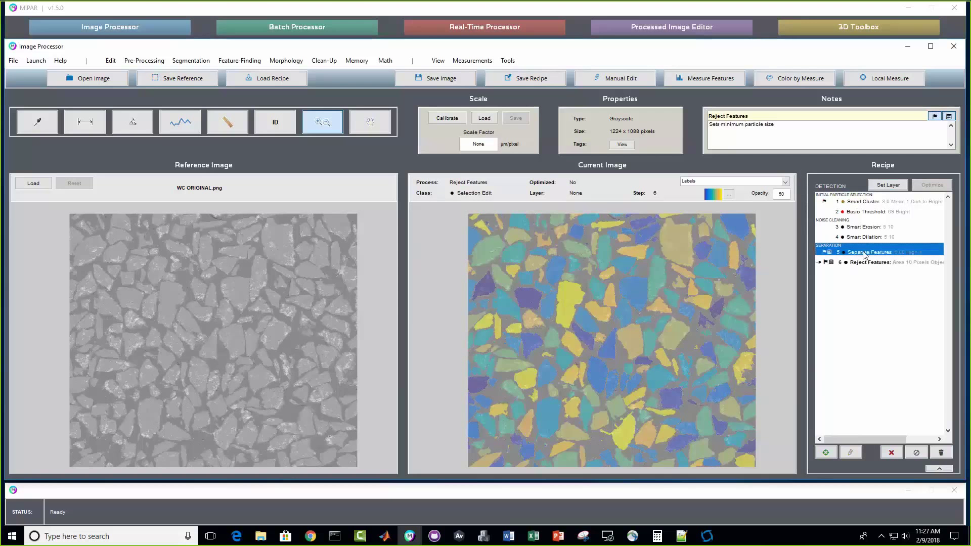
{"action": "left_click", "coordinate": [521, 78]}
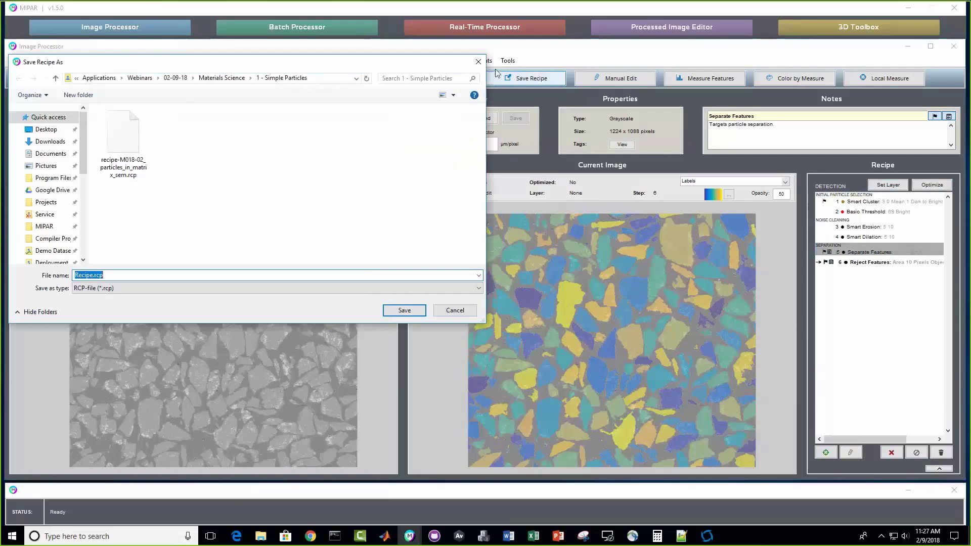
{"action": "left_click", "coordinate": [405, 310]}
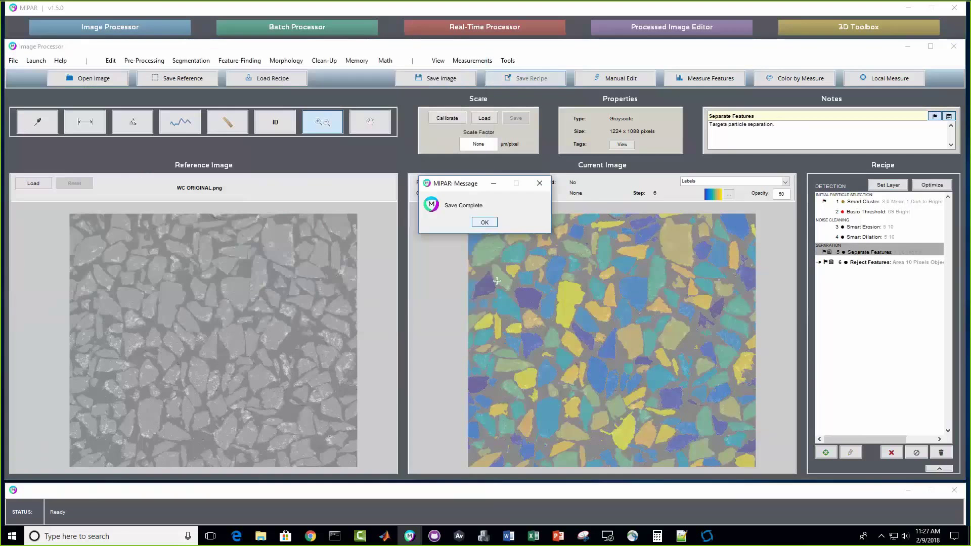
{"action": "left_click", "coordinate": [484, 223]}
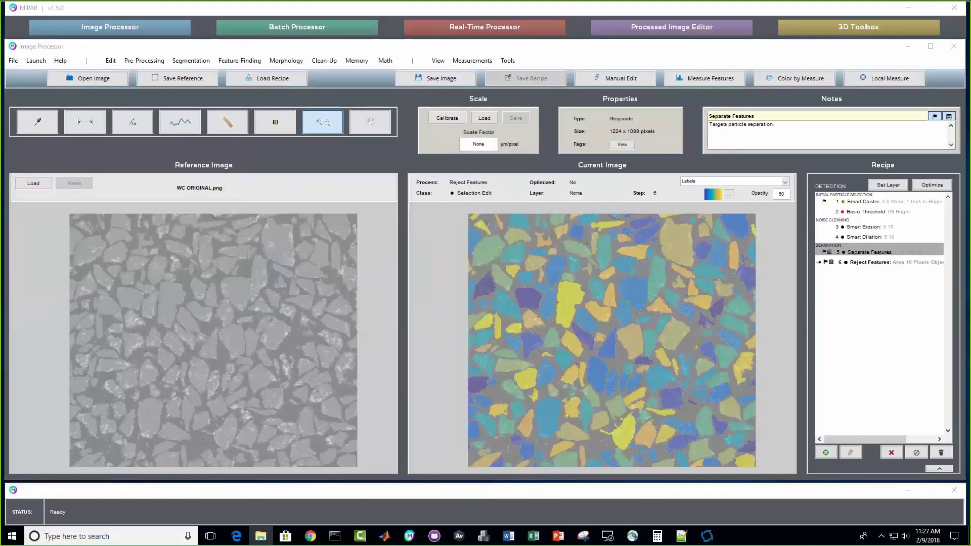
Step: Open another particle image and reload the current recipe on it
{"action": "left_click_drag", "start_coordinate": [970, 273], "coordinate": [903, 274]}
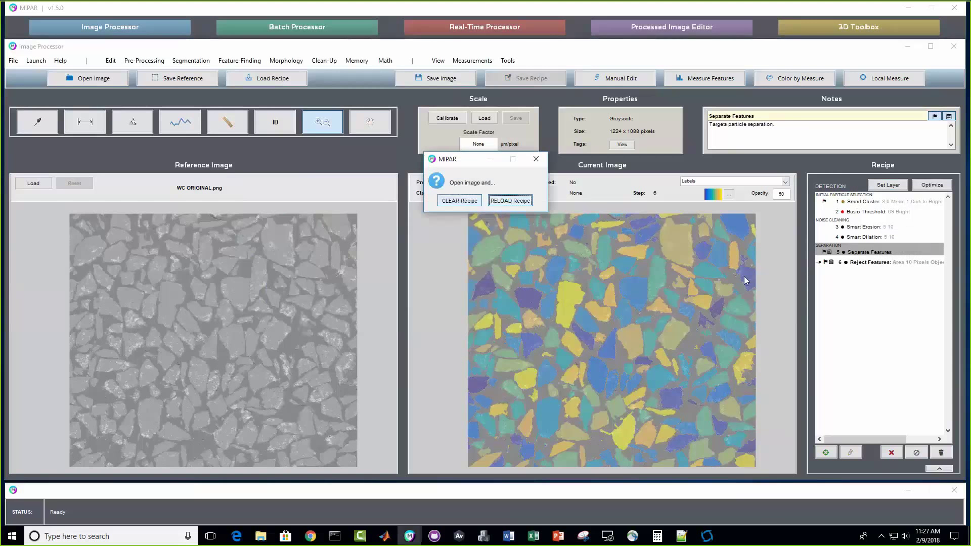
{"action": "left_click", "coordinate": [509, 201]}
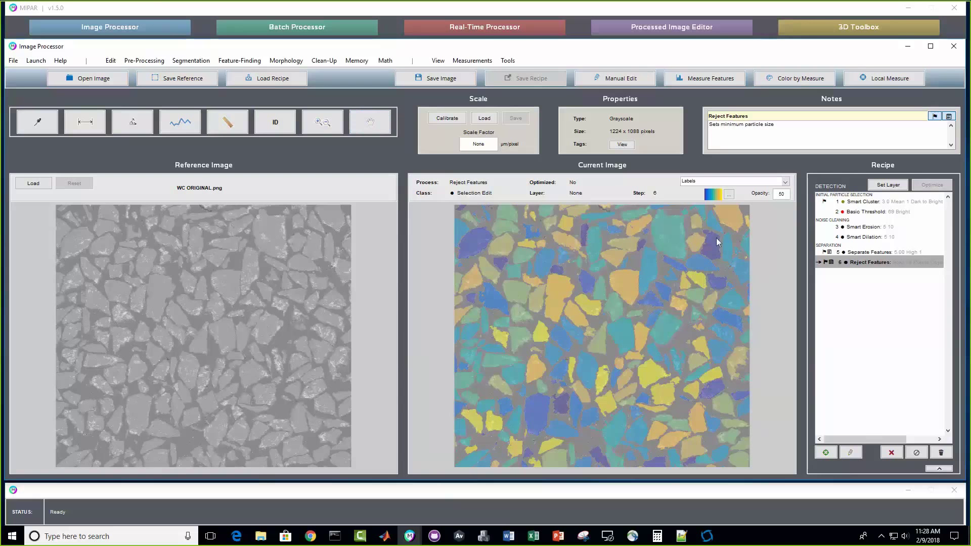
Step: Open the image 1 01.tif with the current recipe cleared, and load the pores and cracks recipe onto it
{"action": "key", "text": "super+e"}
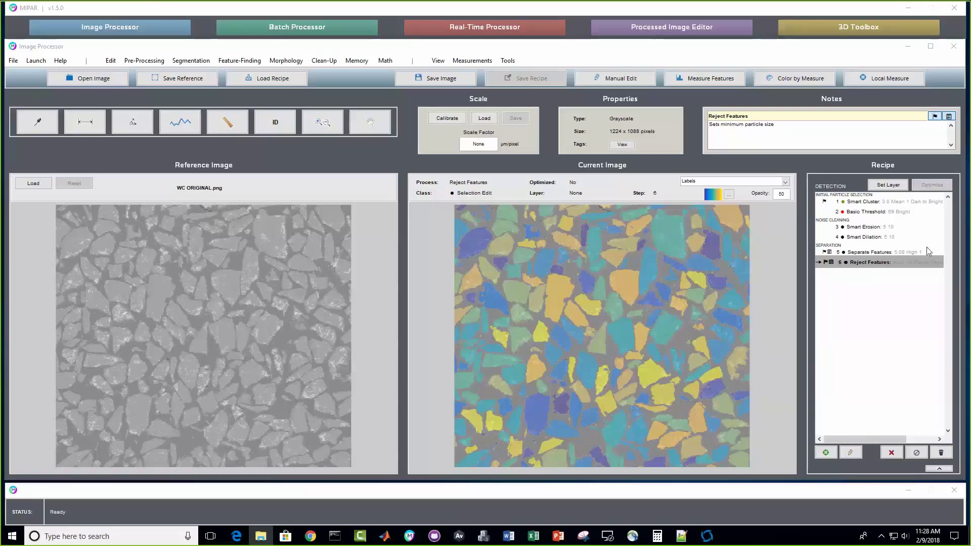
{"action": "key", "text": "ctrl+o"}
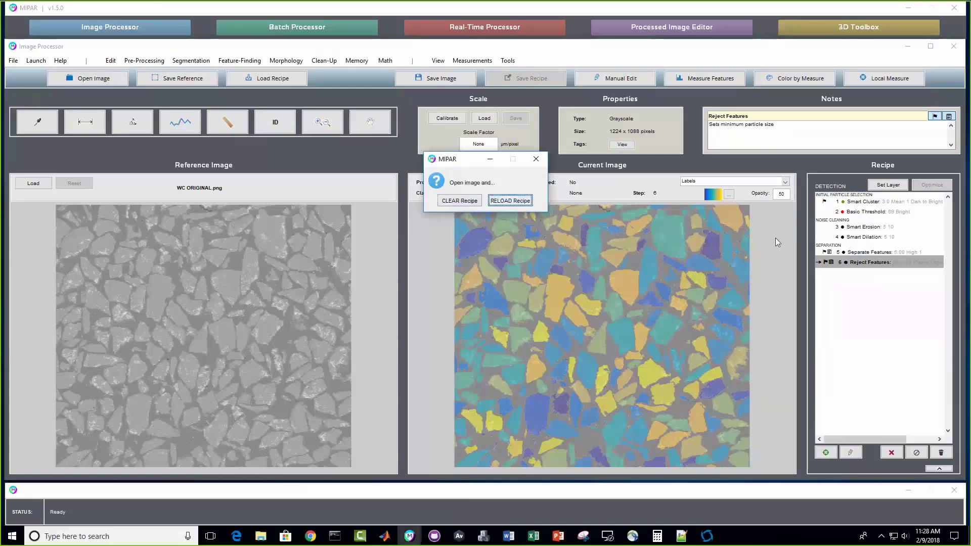
{"action": "left_click", "coordinate": [459, 202]}
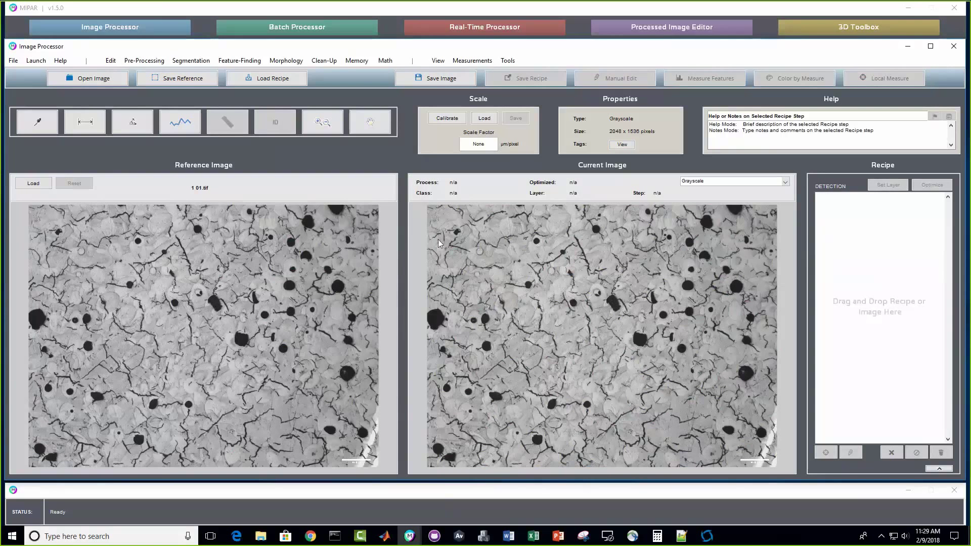
{"action": "left_click_drag", "start_coordinate": [969, 194], "coordinate": [896, 239]}
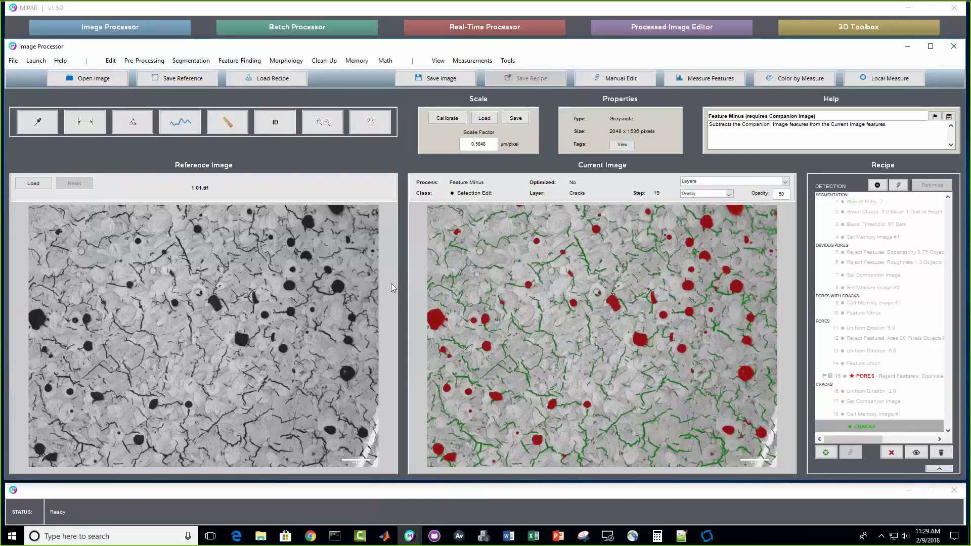
Step: Review the recipe's Wiener Filter, Smart Cluster and Basic Threshold results, showing the threshold selection as an Overlay
{"action": "left_click", "coordinate": [860, 203]}
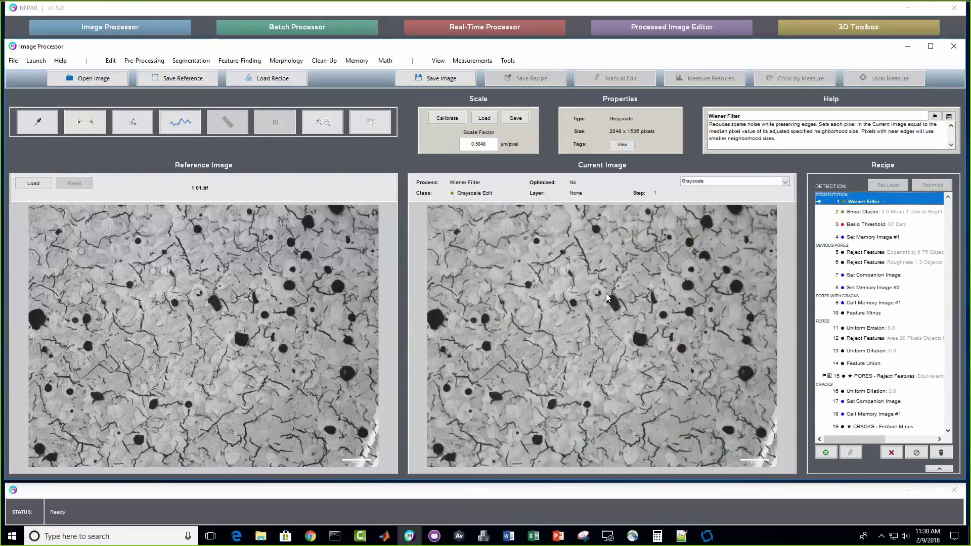
{"action": "key", "text": "Down"}
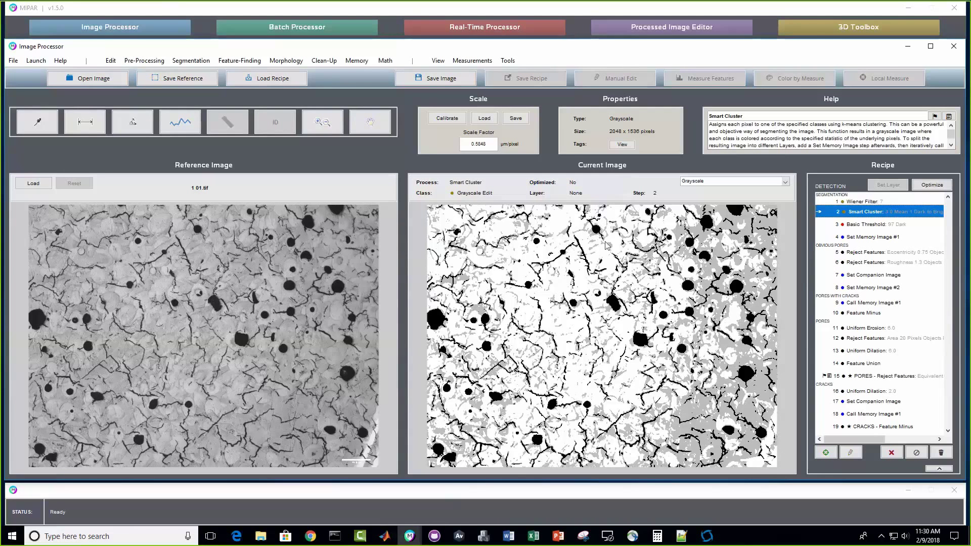
{"action": "left_click", "coordinate": [875, 227]}
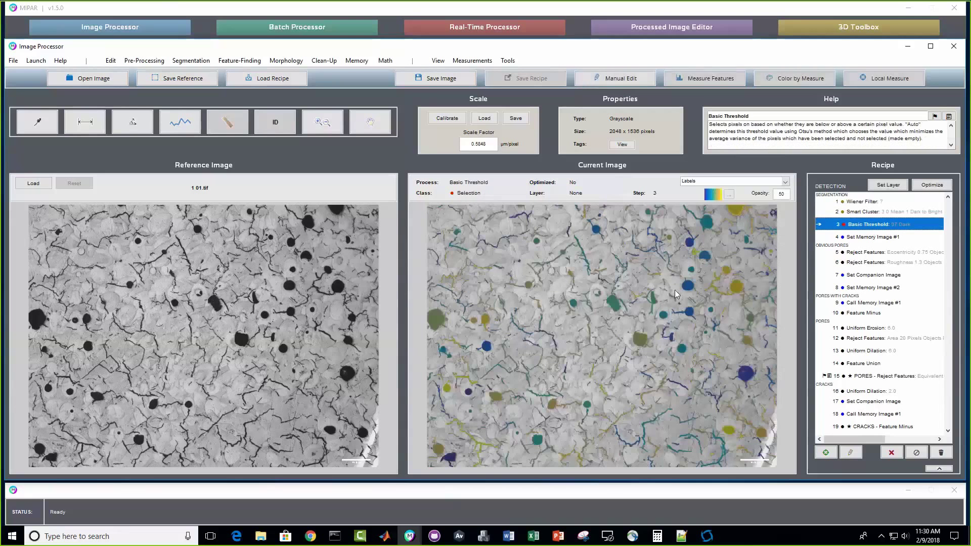
{"action": "left_click", "coordinate": [703, 181]}
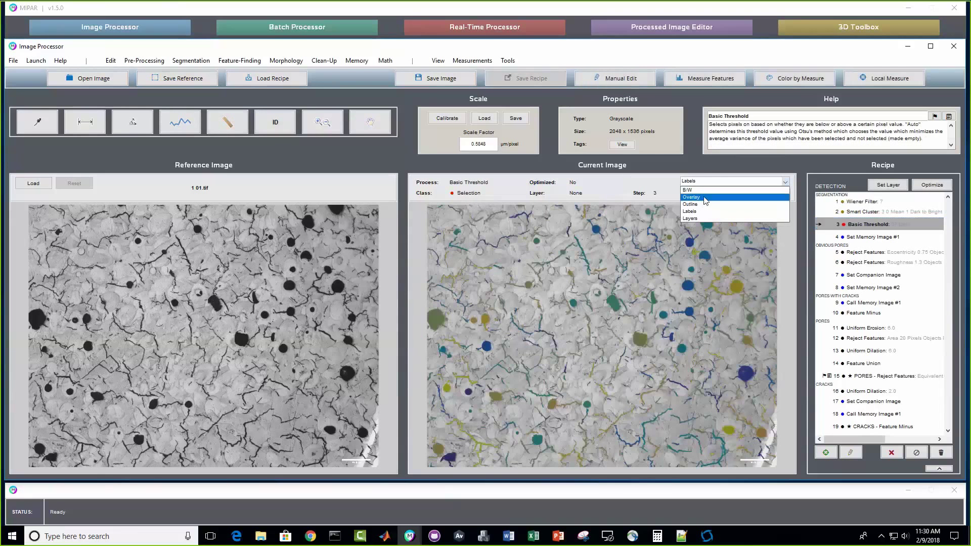
{"action": "left_click", "coordinate": [705, 198]}
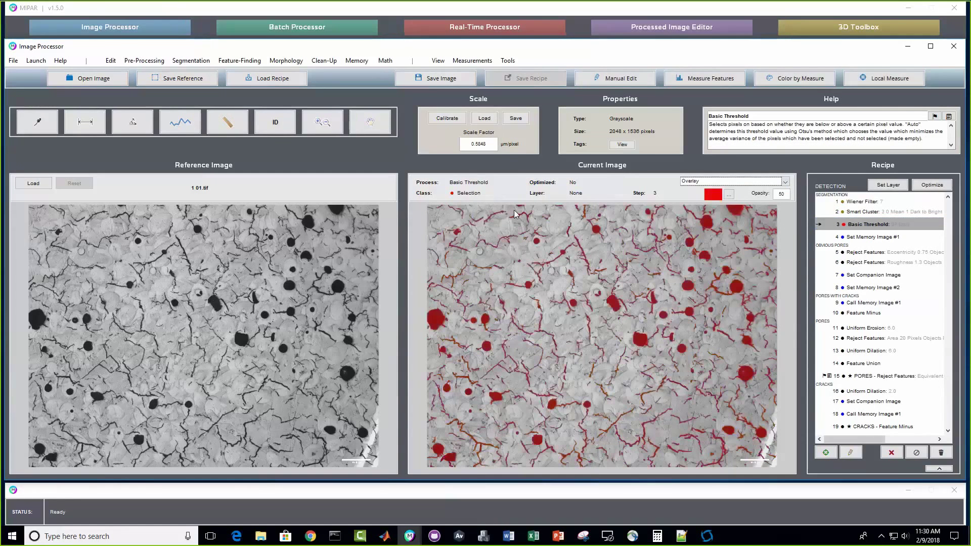
Step: Review the Set Memory Image #1 step with the memory commands, and compare the eccentricity and roughness Reject Features results
{"action": "left_click", "coordinate": [888, 238]}
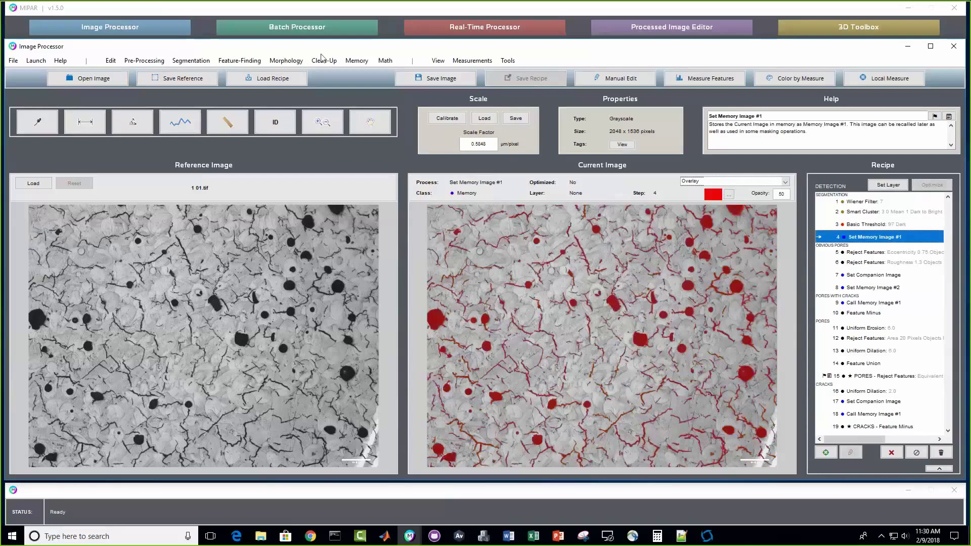
{"action": "left_click", "coordinate": [357, 61]}
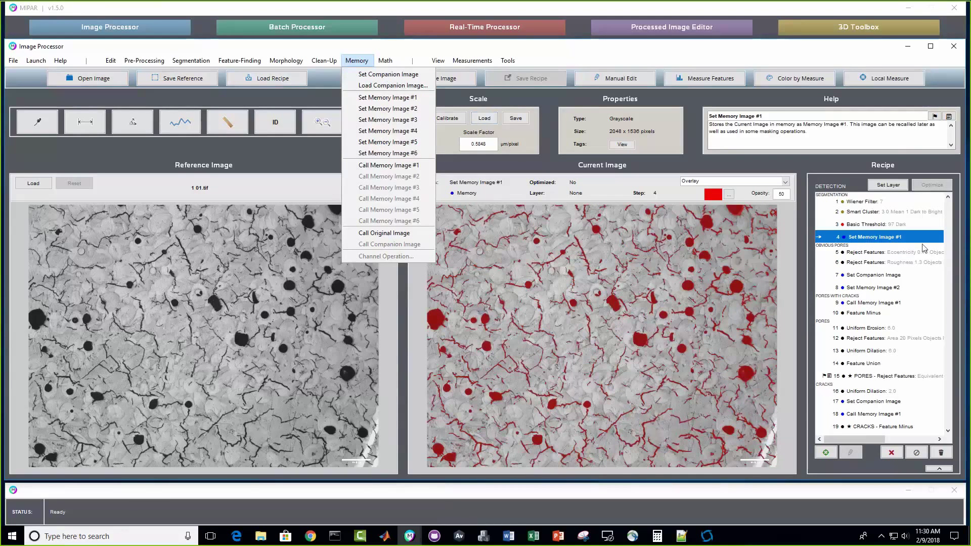
{"action": "left_click", "coordinate": [898, 254]}
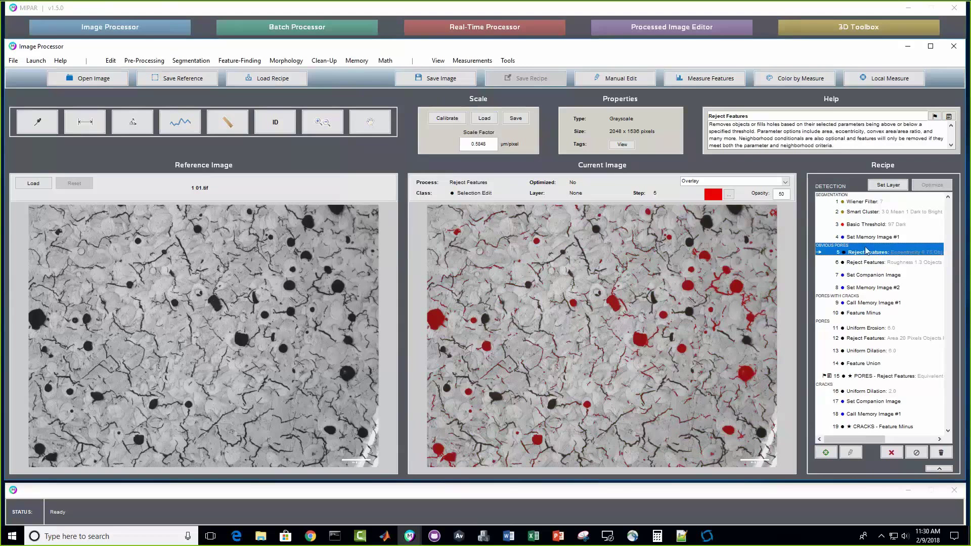
{"action": "key", "text": "Up"}
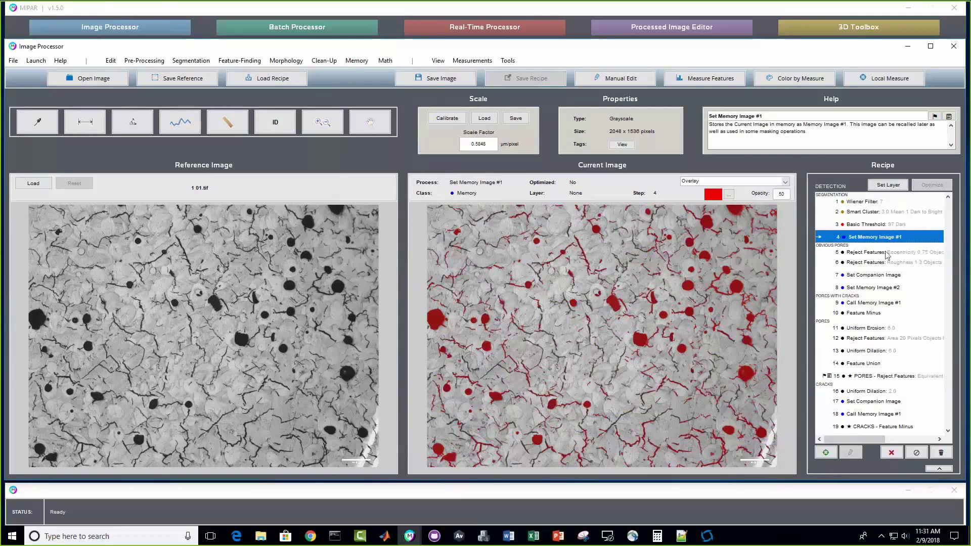
{"action": "left_click", "coordinate": [924, 254]}
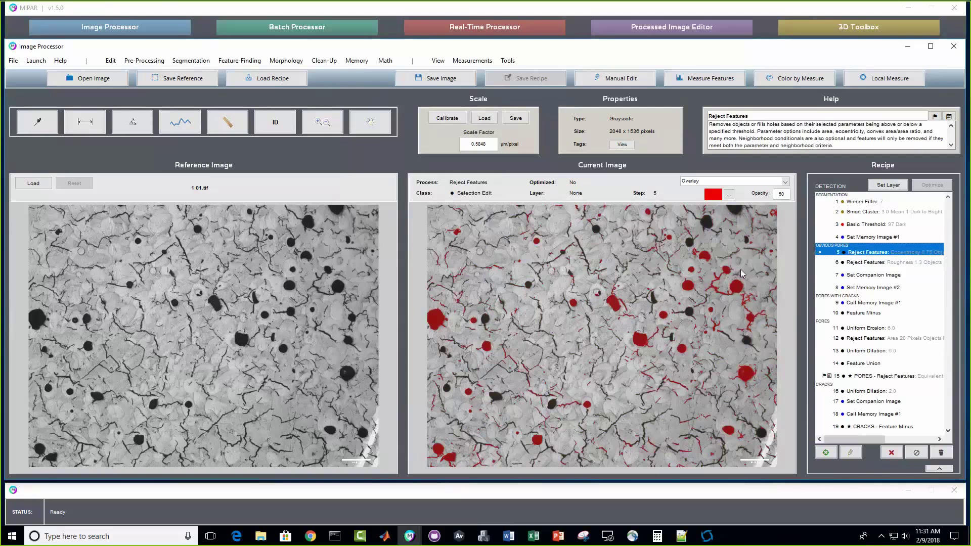
{"action": "left_click", "coordinate": [886, 263]}
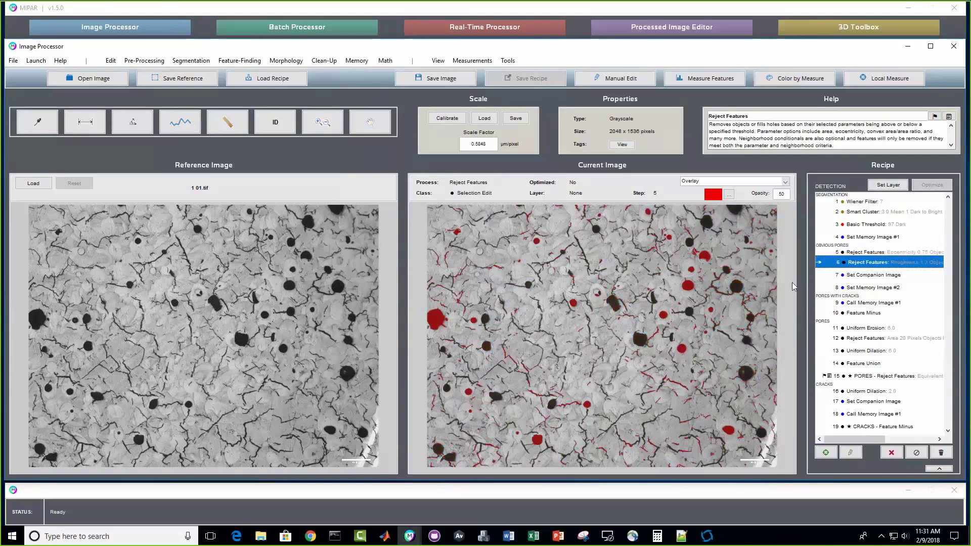
{"action": "left_click", "coordinate": [875, 252]}
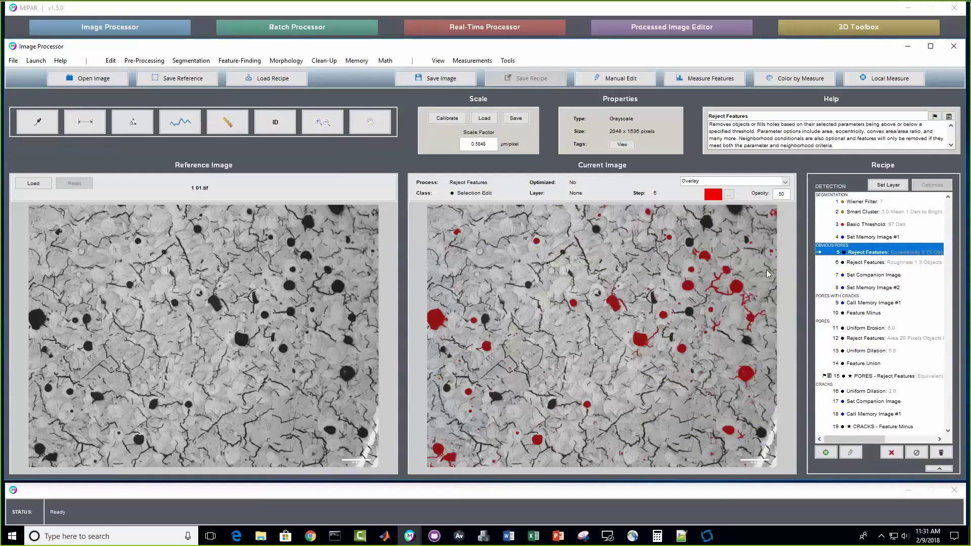
Step: Disable the recipe from the roughness Reject Features step down and insert Replace With Convex Hull after the eccentricity Reject Features step
{"action": "left_click", "coordinate": [877, 264]}
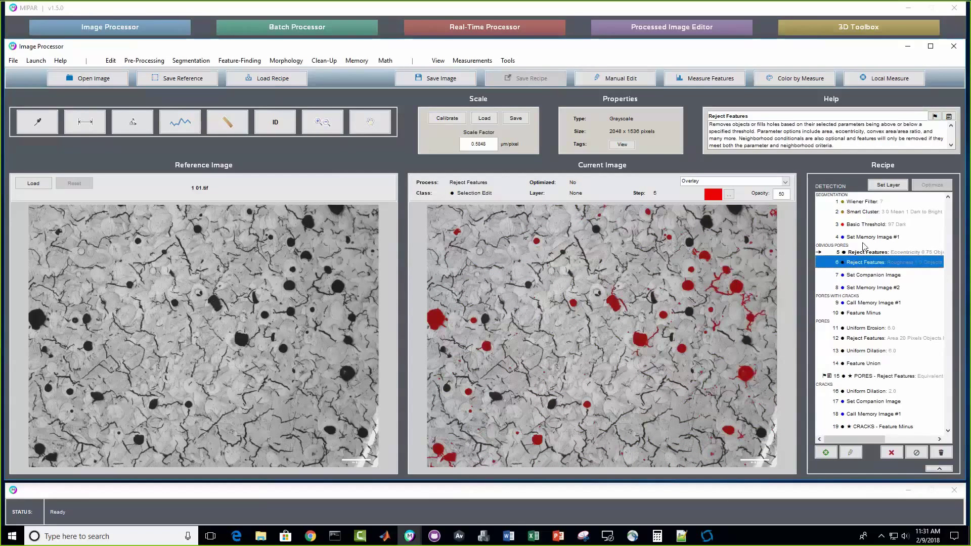
{"action": "left_click", "coordinate": [891, 253]}
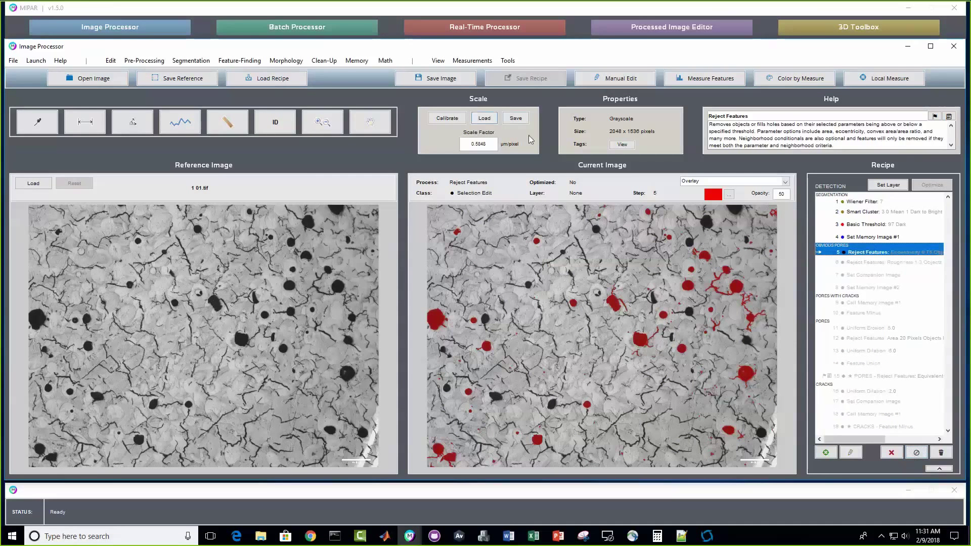
{"action": "left_click", "coordinate": [324, 61]}
{"action": "mouse_move", "coordinate": [357, 144]}
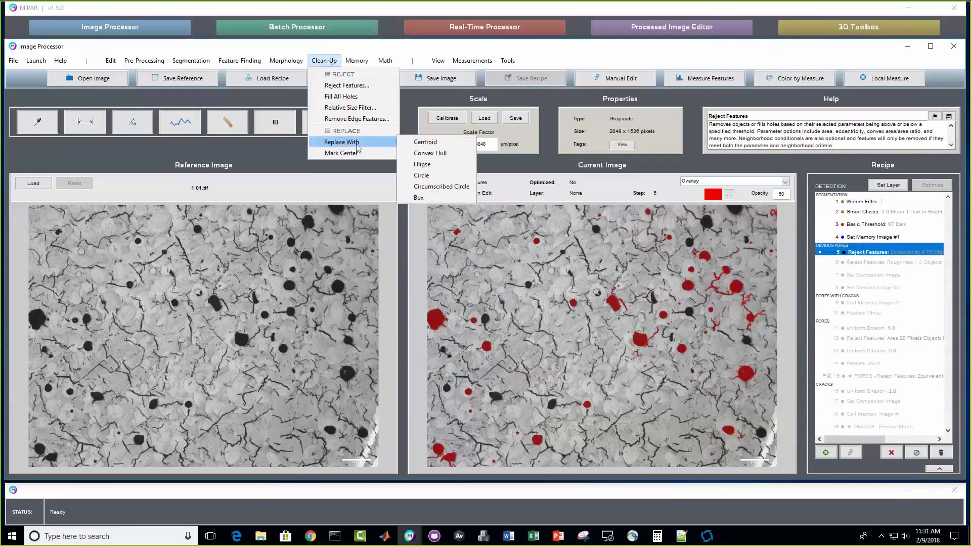
{"action": "left_click", "coordinate": [431, 153]}
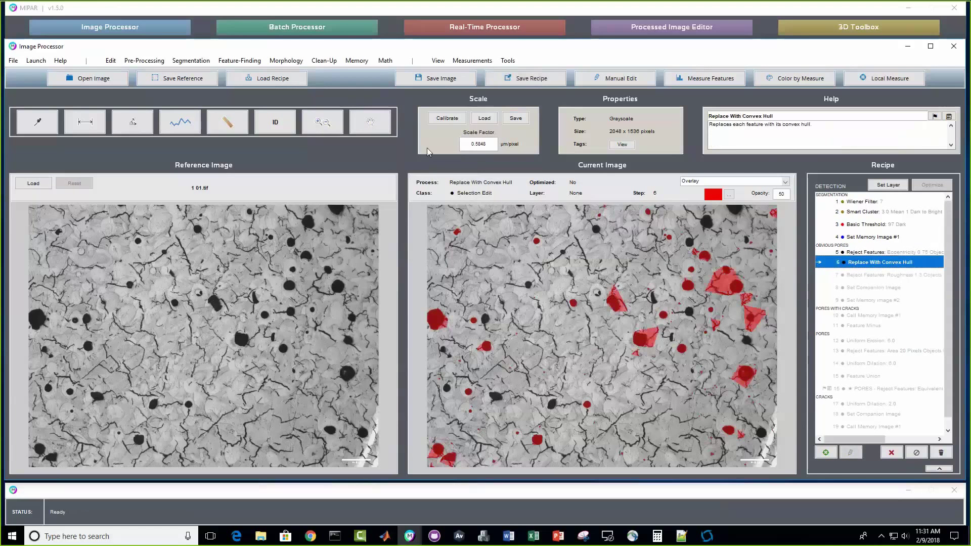
Step: Set the eccentricity Reject Features result as the reference image and compare it close up with the convex hull result
{"action": "left_click", "coordinate": [896, 253]}
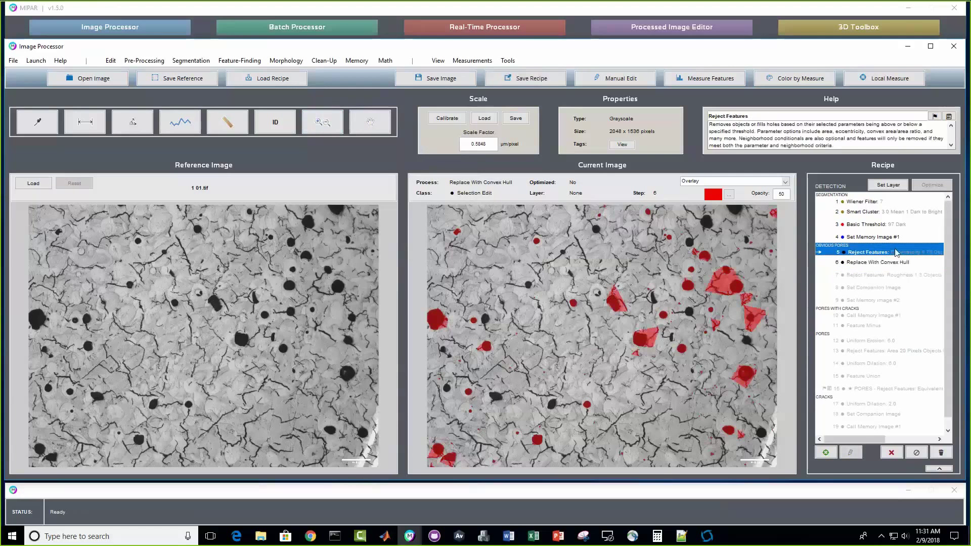
{"action": "right_click", "coordinate": [896, 253]}
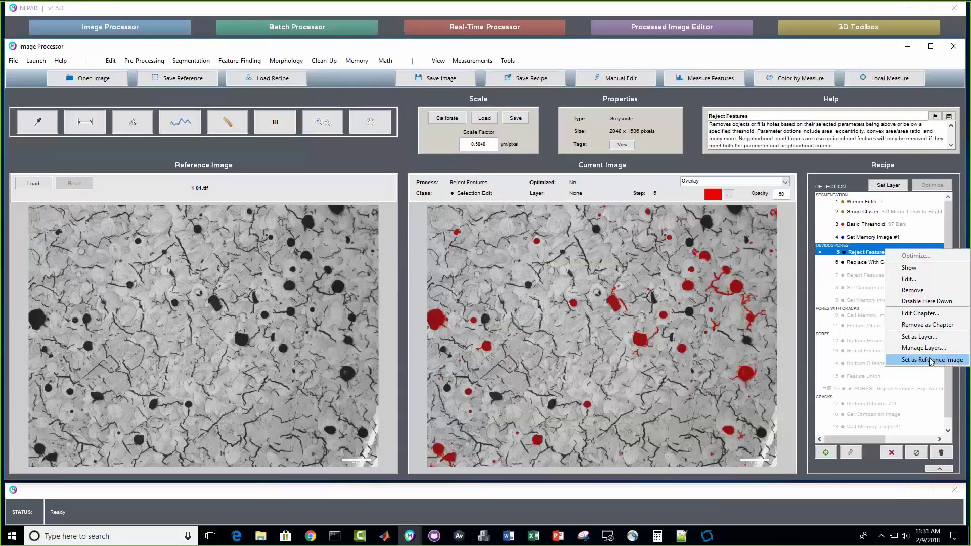
{"action": "left_click", "coordinate": [929, 360]}
{"action": "left_click", "coordinate": [890, 262]}
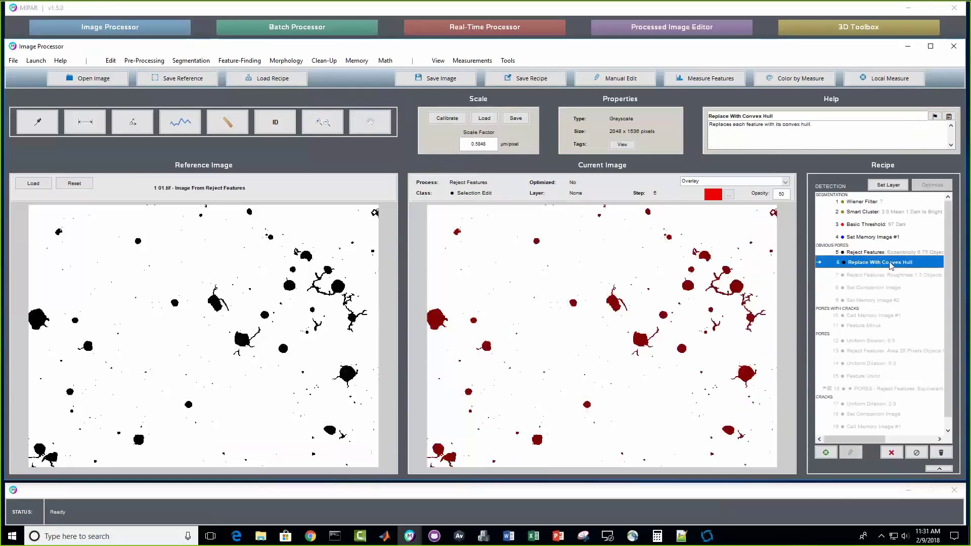
{"action": "left_click_drag", "start_coordinate": [696, 252], "coordinate": [762, 316]}
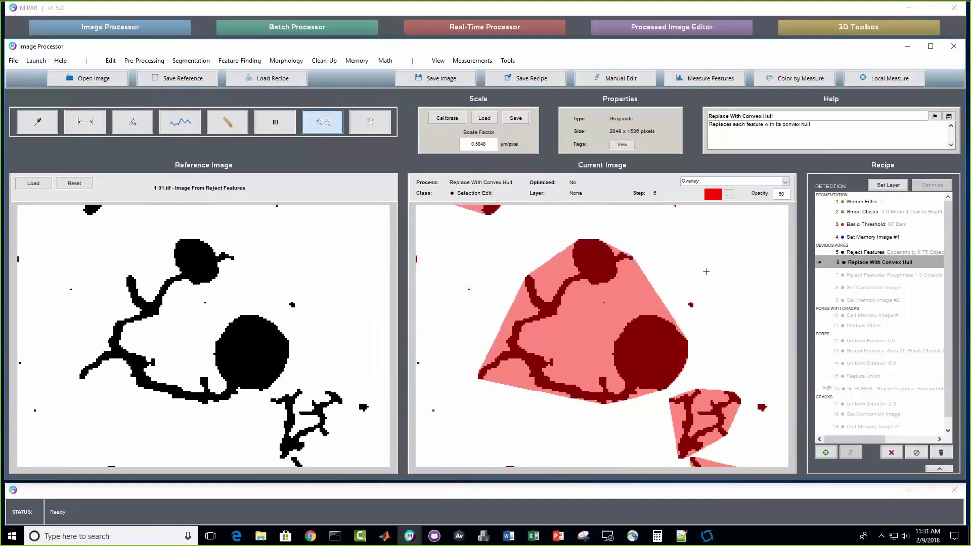
{"action": "left_click", "coordinate": [899, 253]}
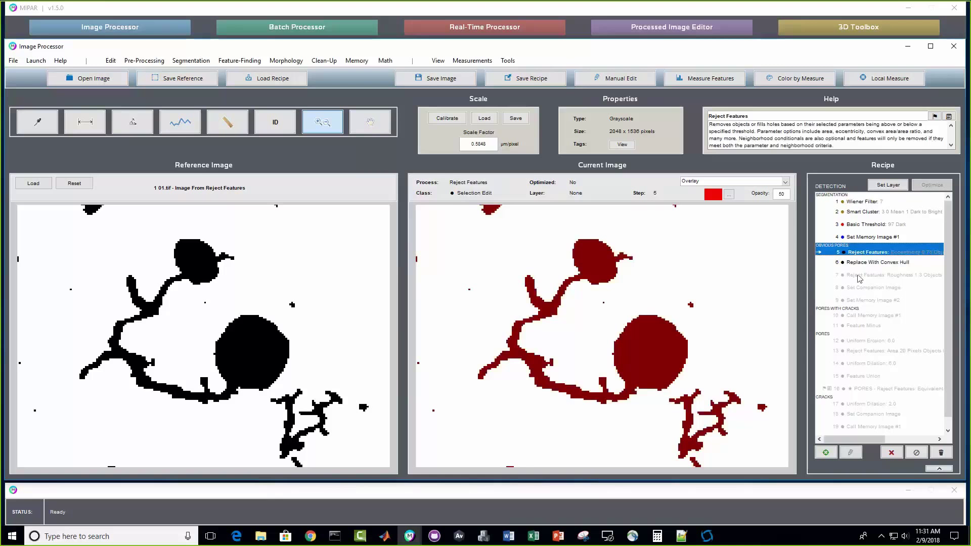
{"action": "left_click", "coordinate": [890, 263]}
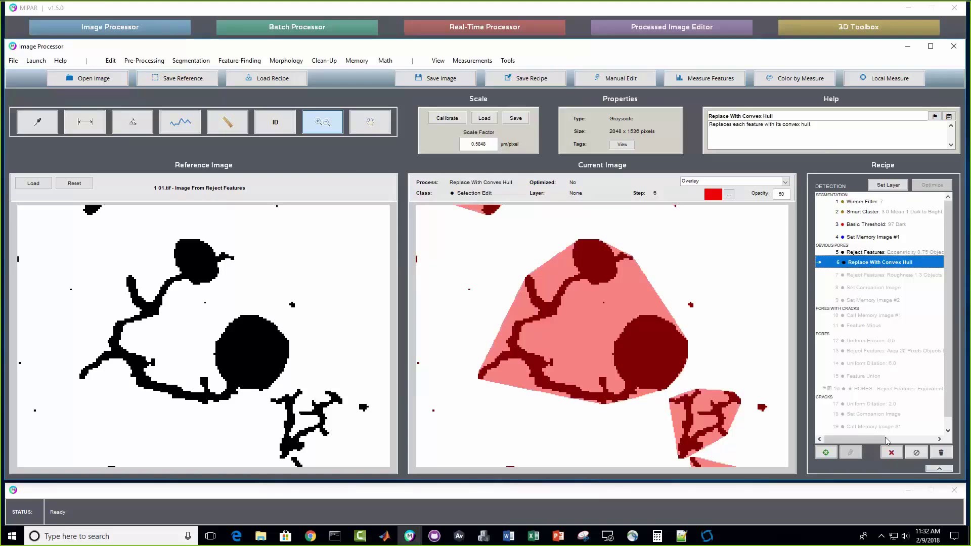
Step: Remove the Replace With Convex Hull step and re-enable the disabled recipe steps below it
{"action": "left_click", "coordinate": [893, 453]}
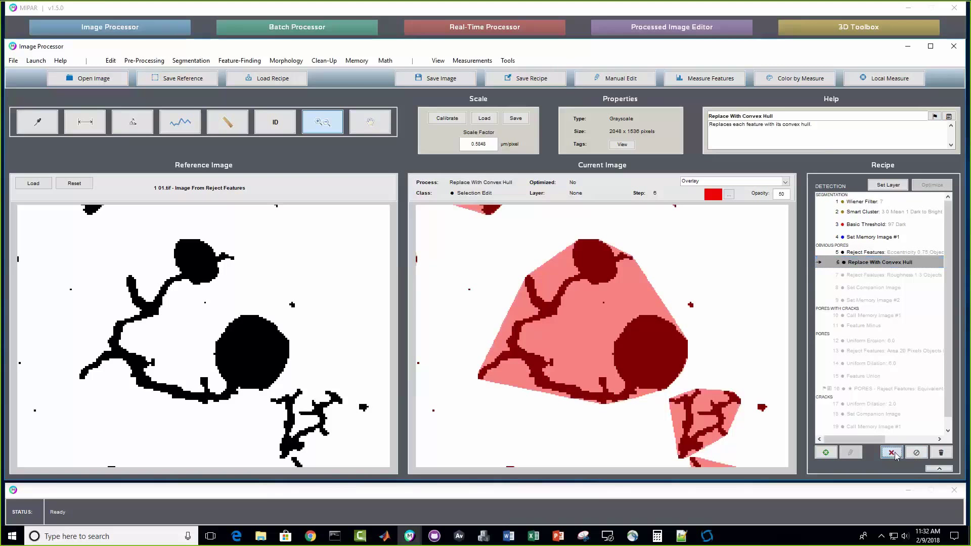
{"action": "left_click", "coordinate": [894, 287]}
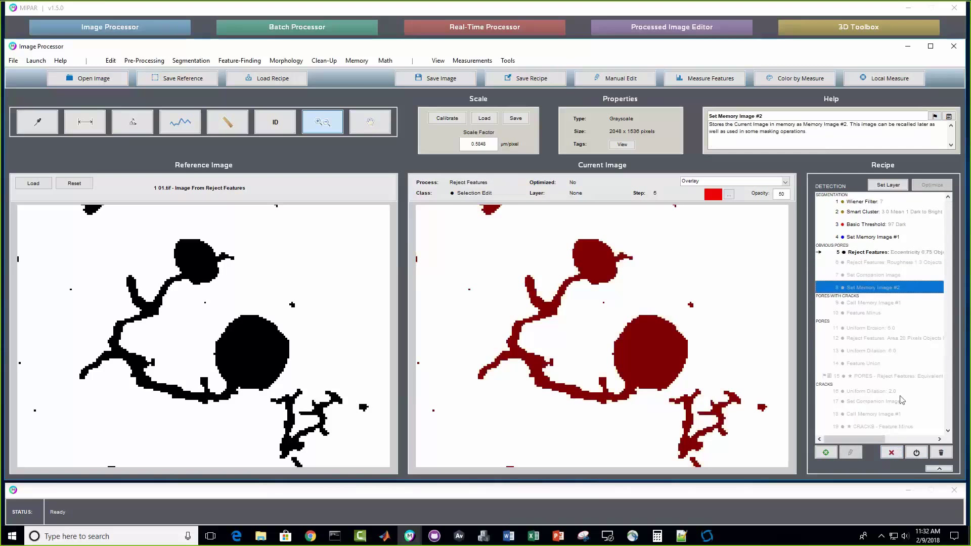
{"action": "left_click", "coordinate": [916, 452]}
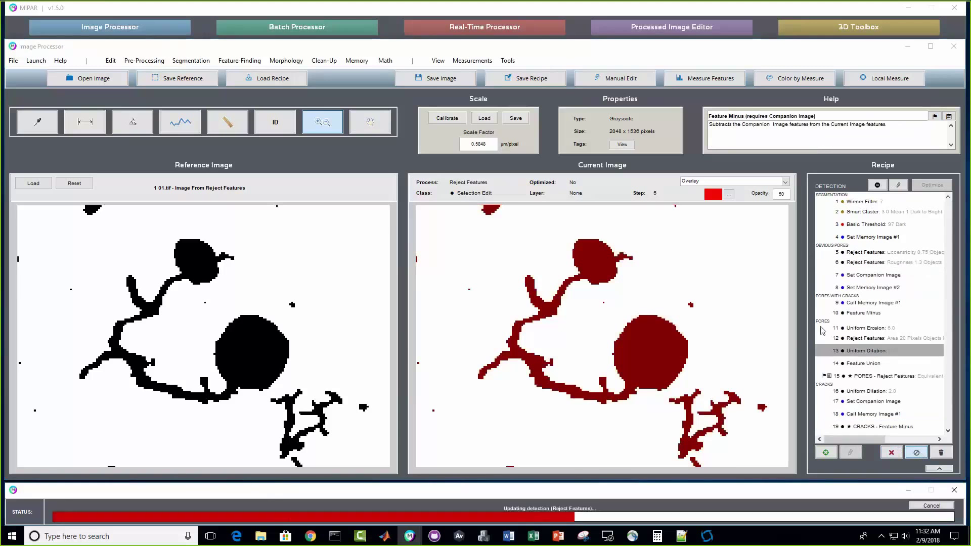
Step: Restore the original reference image and compare the eccentricity and roughness Reject Features results on the pores
{"action": "left_click", "coordinate": [876, 263]}
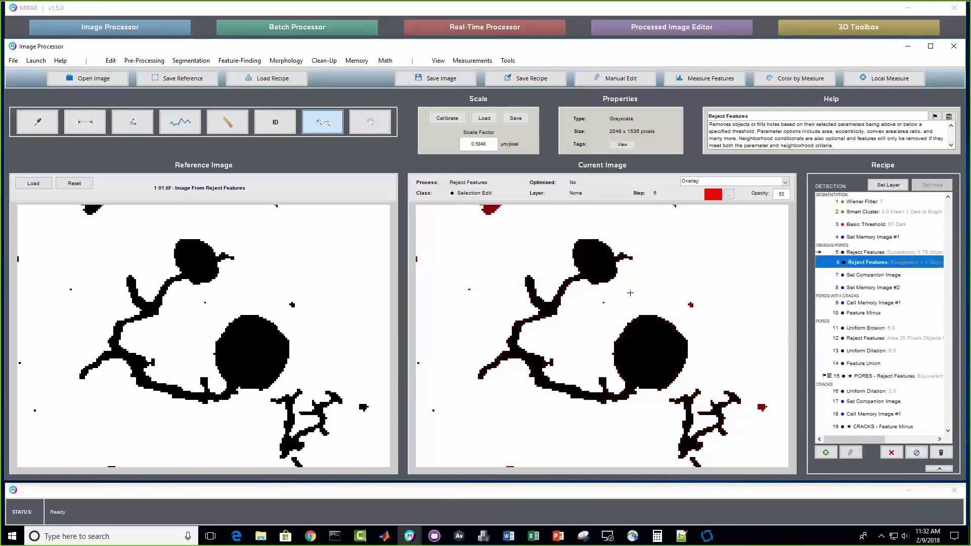
{"action": "left_click", "coordinate": [71, 184]}
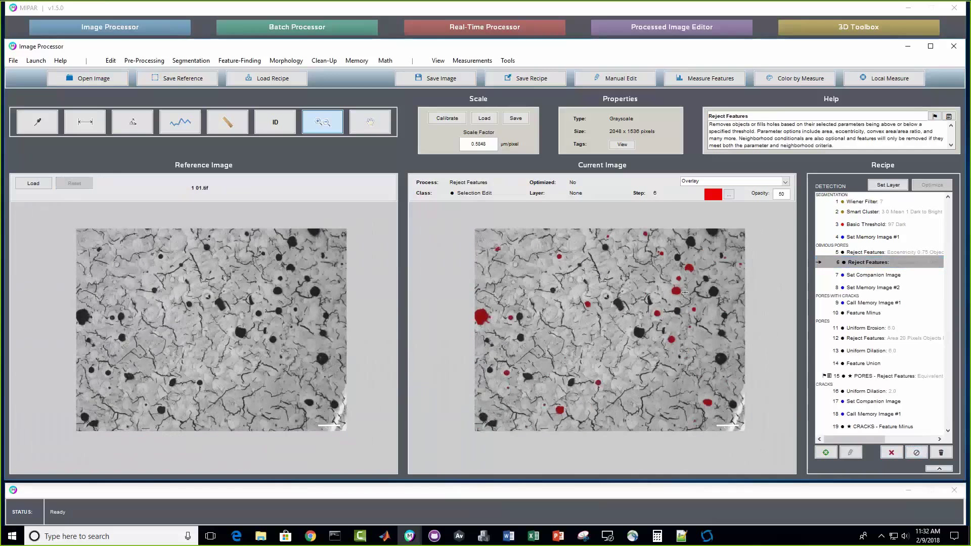
{"action": "left_click", "coordinate": [685, 292]}
{"action": "left_click", "coordinate": [718, 256]}
{"action": "key", "text": "Up"}
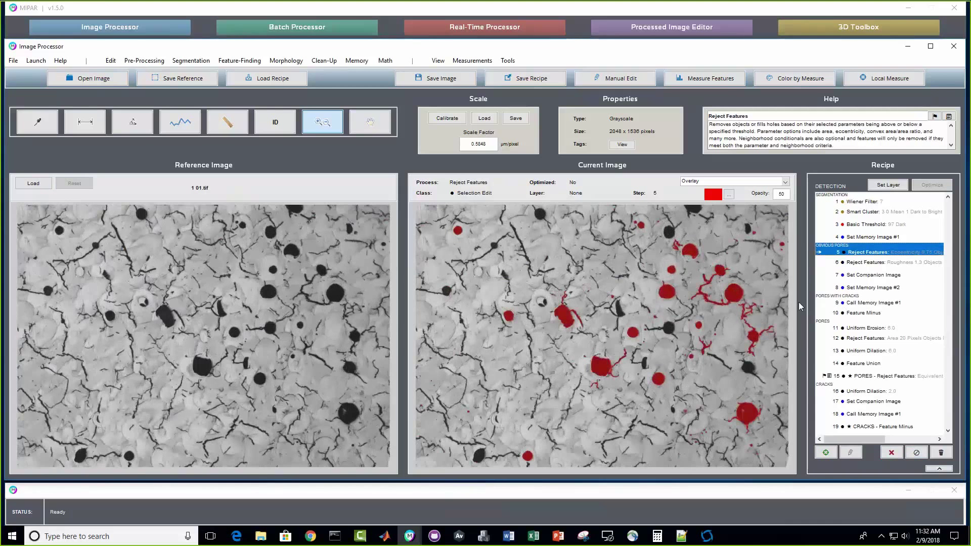
{"action": "left_click", "coordinate": [883, 263]}
{"action": "scroll", "coordinate": [635, 298], "scroll_direction": "down", "scroll_amount": 1}
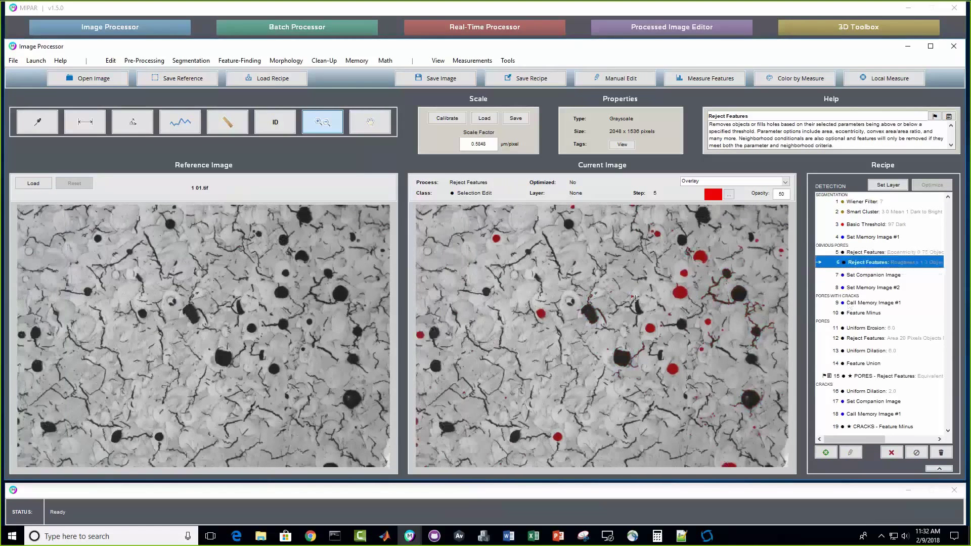
{"action": "scroll", "coordinate": [635, 299], "scroll_direction": "down", "scroll_amount": 1}
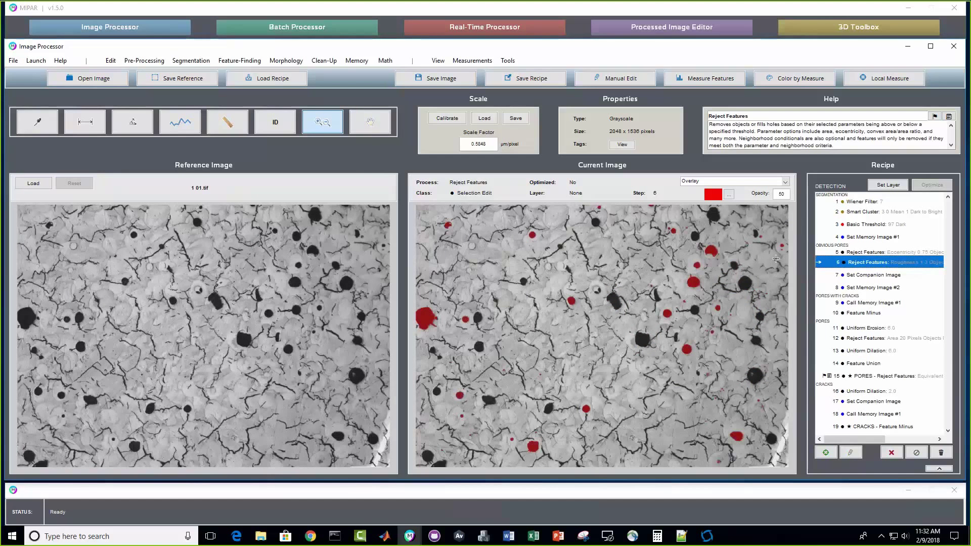
Step: Review the Set Companion Image, Set Memory Image #2, Call Memory Image #1 and Feature Minus results in the recipe
{"action": "left_click", "coordinate": [884, 278]}
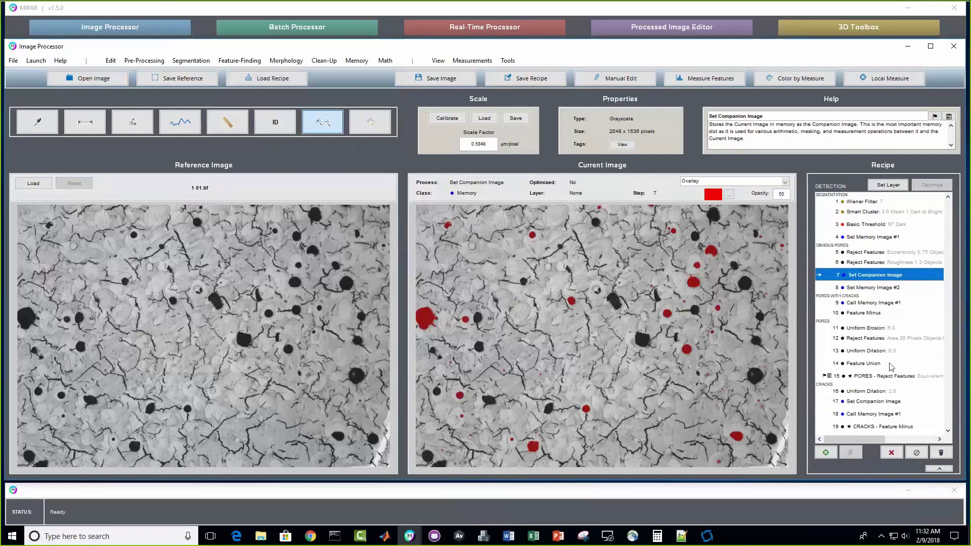
{"action": "left_click", "coordinate": [876, 290]}
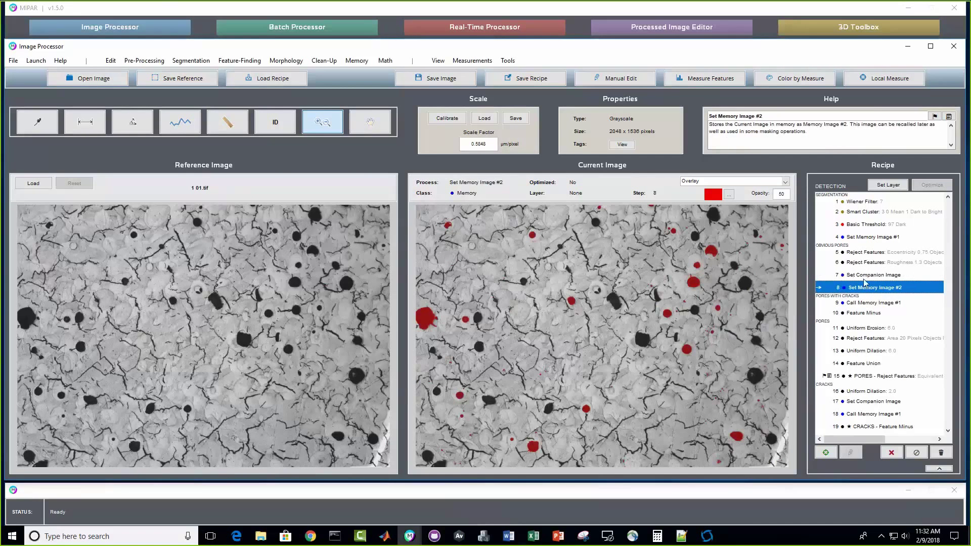
{"action": "left_click", "coordinate": [869, 305]}
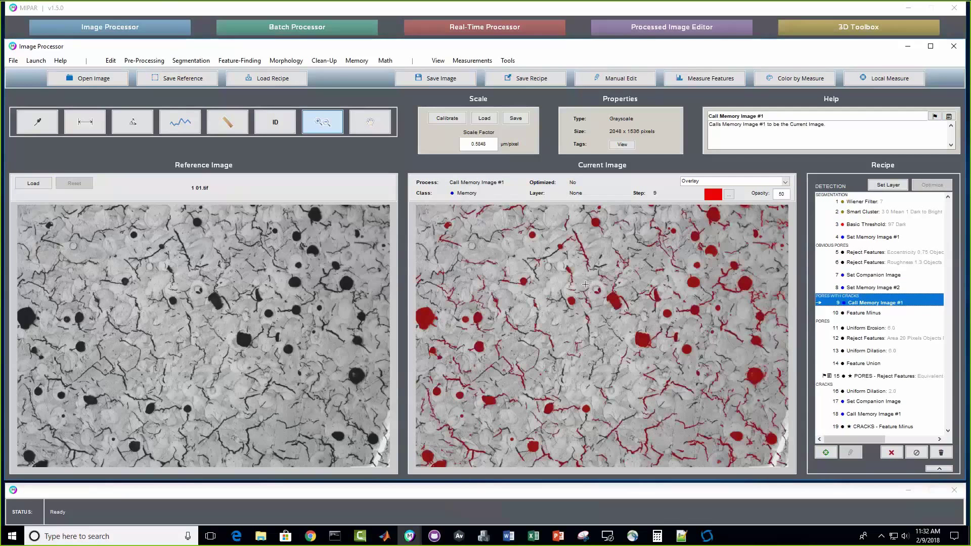
{"action": "left_click", "coordinate": [874, 278]}
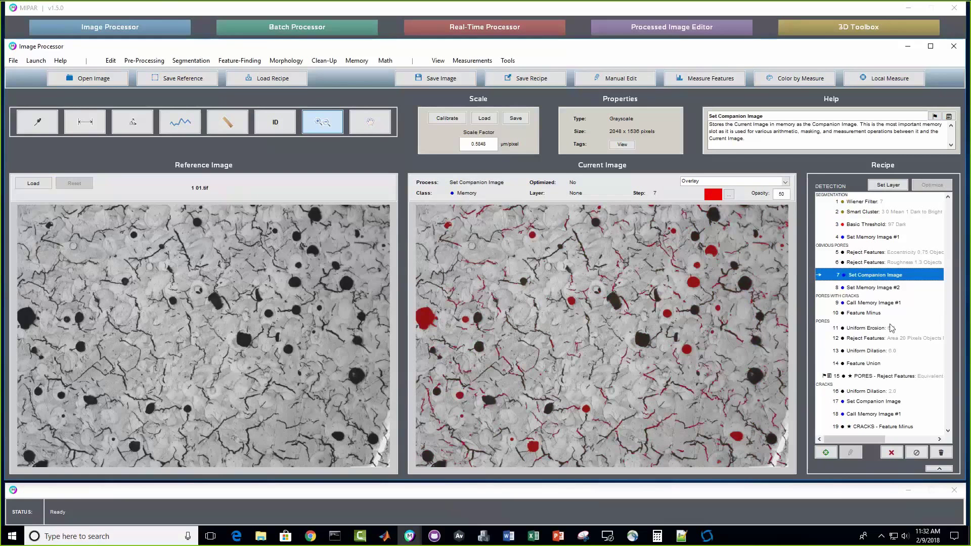
{"action": "left_click", "coordinate": [866, 303]}
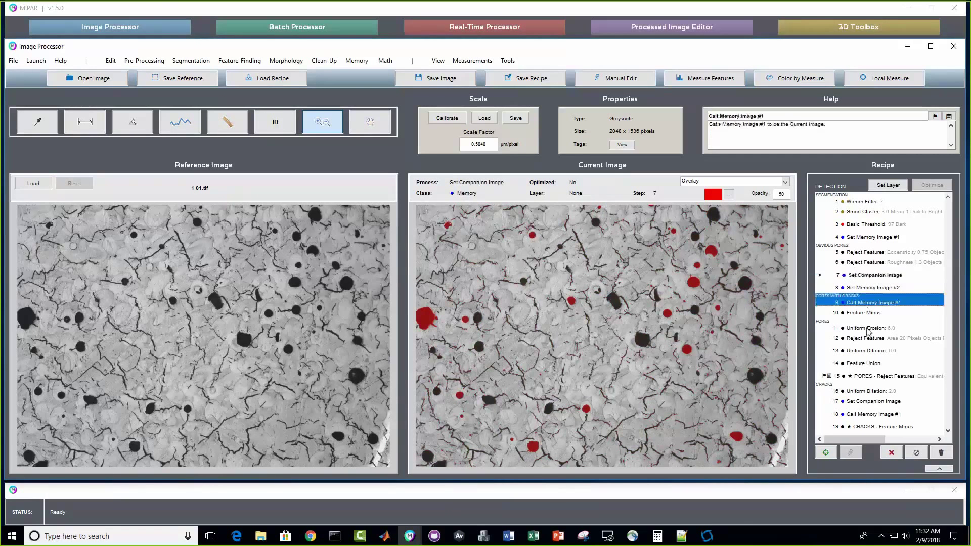
{"action": "left_click", "coordinate": [867, 314]}
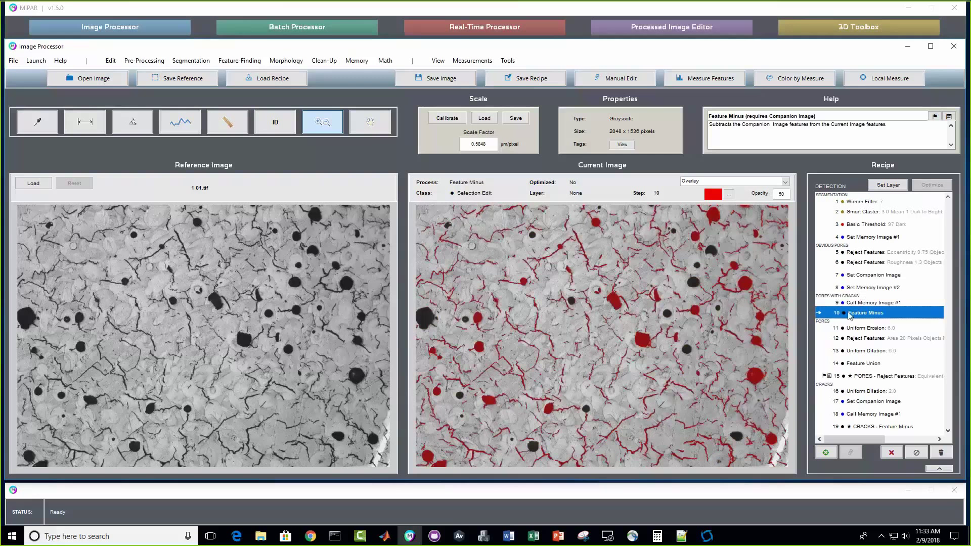
Step: Show the Uniform Erosion result in the PORES chapter and examine the remaining pore selections up close and across the image
{"action": "left_click", "coordinate": [871, 328]}
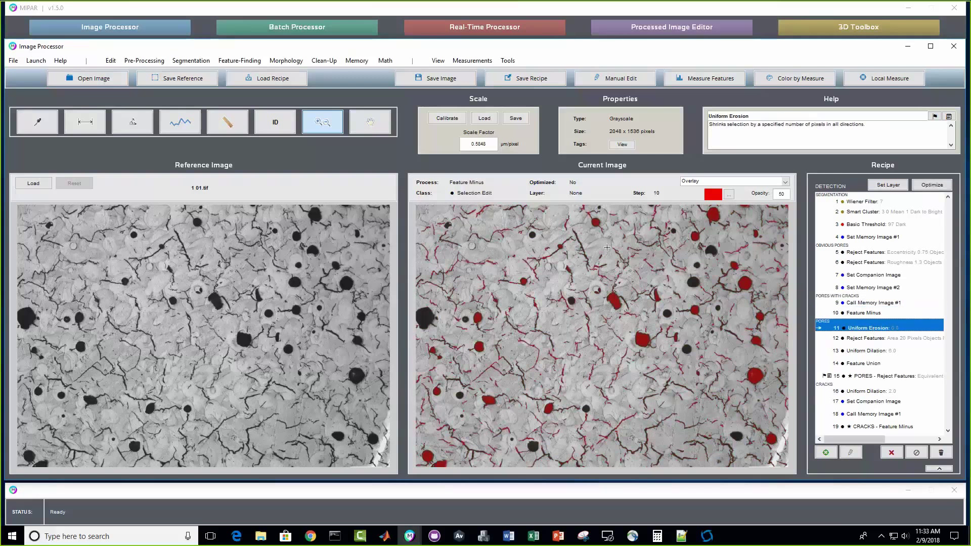
{"action": "left_click", "coordinate": [615, 281]}
{"action": "left_click", "coordinate": [615, 282]}
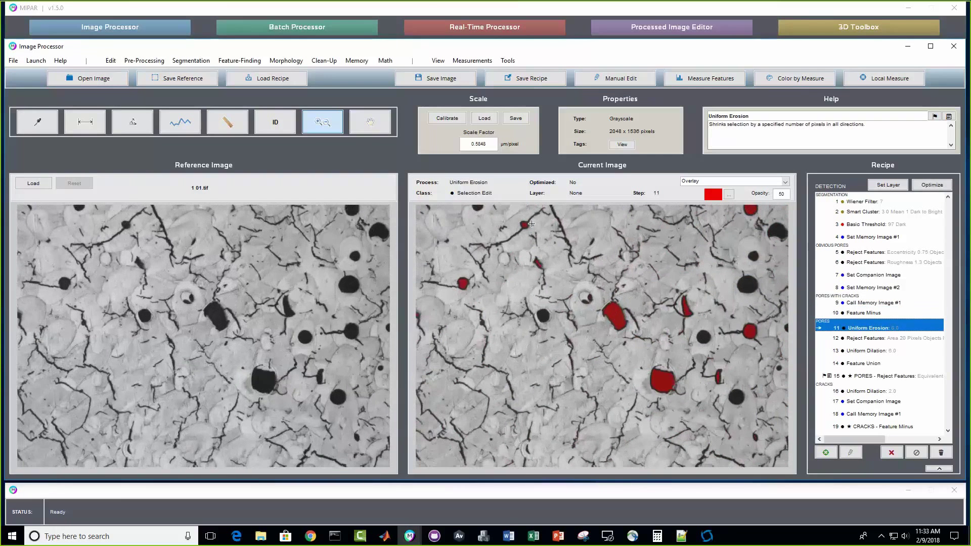
{"action": "scroll", "coordinate": [540, 246], "scroll_direction": "down", "scroll_amount": 1}
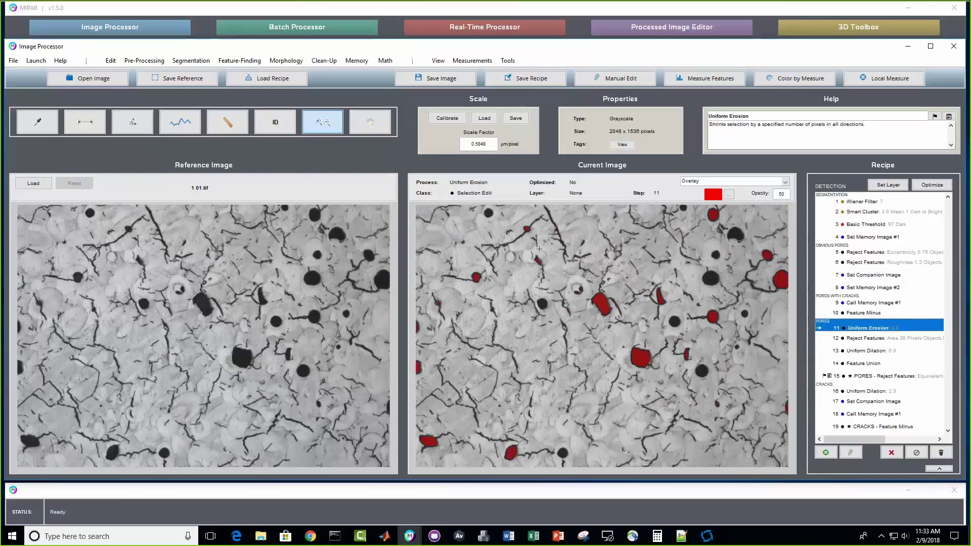
{"action": "scroll", "coordinate": [539, 249], "scroll_direction": "down", "scroll_amount": 1}
{"action": "scroll", "coordinate": [643, 296], "scroll_direction": "down", "scroll_amount": 1}
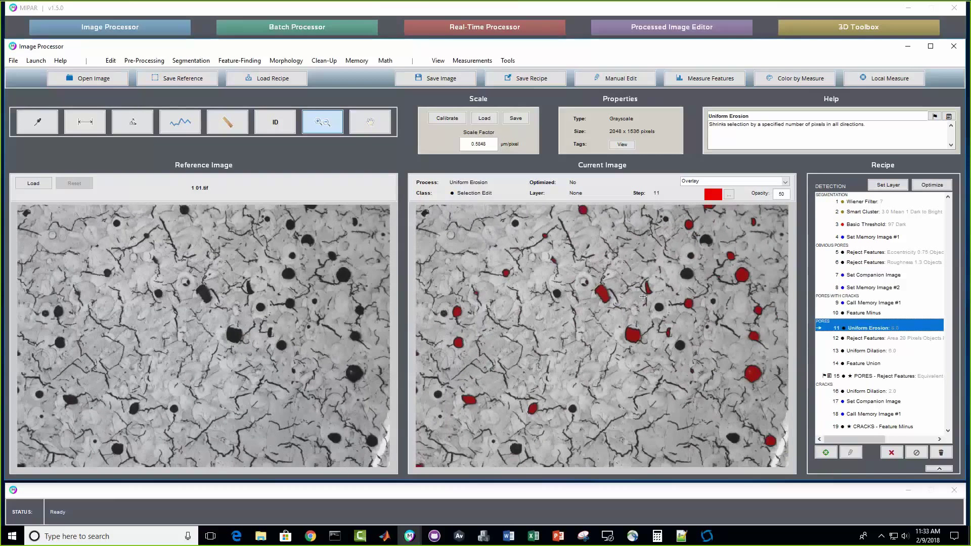
Step: Compare the Uniform Erosion and area-based Reject Features results in the PORES chapter on the small crack remnants up close
{"action": "scroll", "coordinate": [642, 297], "scroll_direction": "down", "scroll_amount": 1}
{"action": "scroll", "coordinate": [668, 281], "scroll_direction": "down", "scroll_amount": 1}
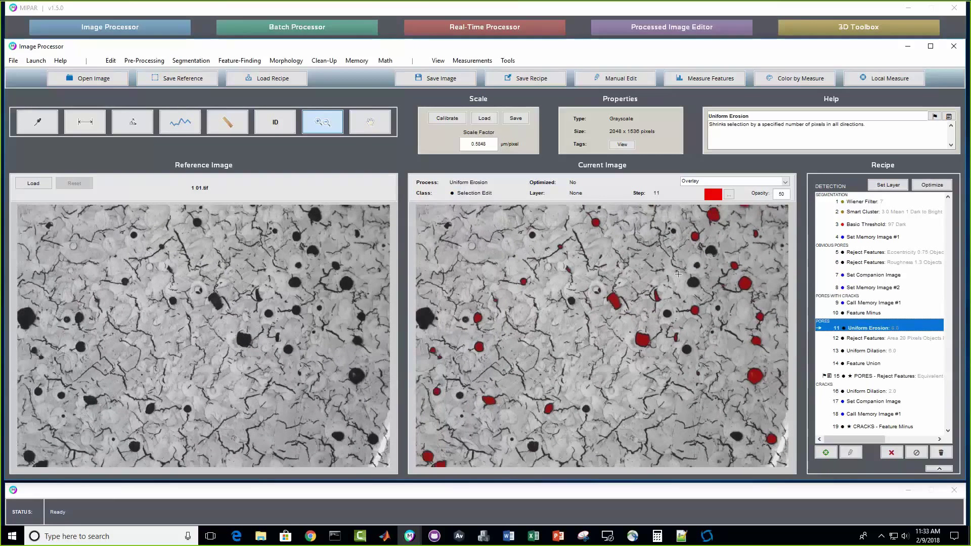
{"action": "scroll", "coordinate": [678, 274], "scroll_direction": "up", "scroll_amount": 4}
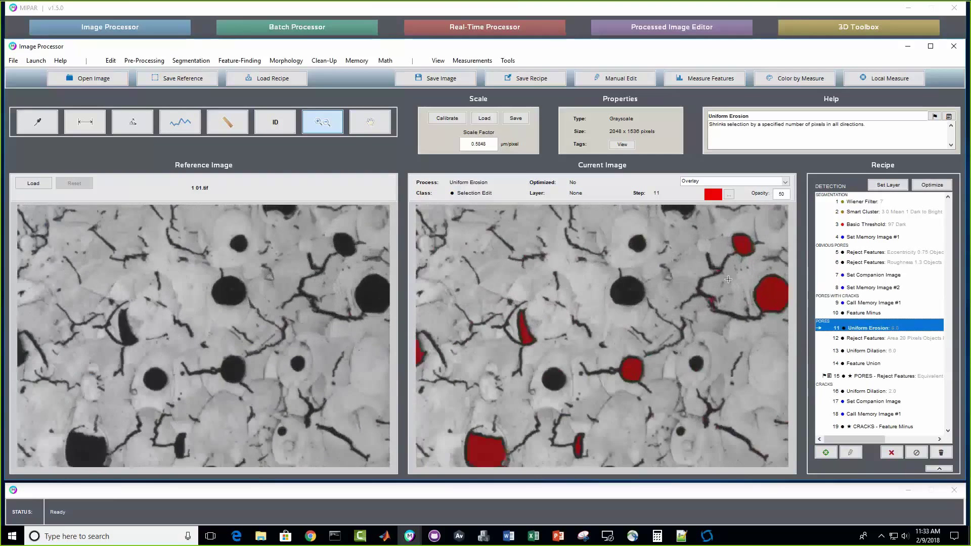
{"action": "scroll", "coordinate": [729, 279], "scroll_direction": "up", "scroll_amount": 1}
{"action": "left_click", "coordinate": [905, 338]}
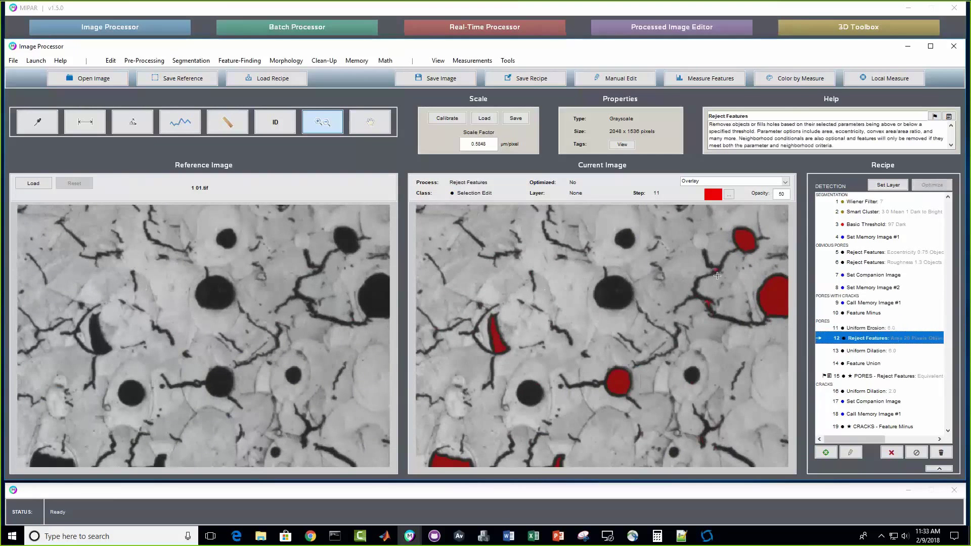
{"action": "left_click", "coordinate": [877, 326]}
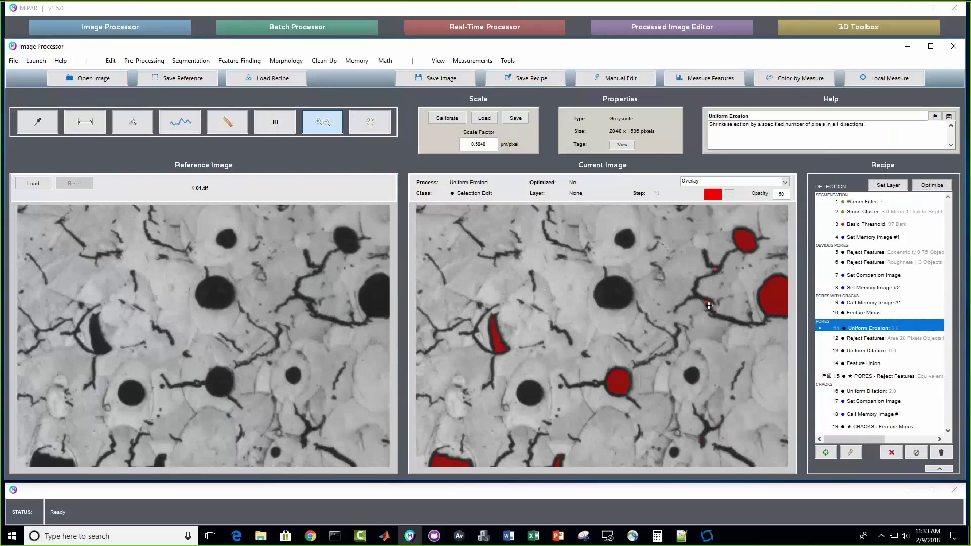
{"action": "left_click", "coordinate": [877, 340]}
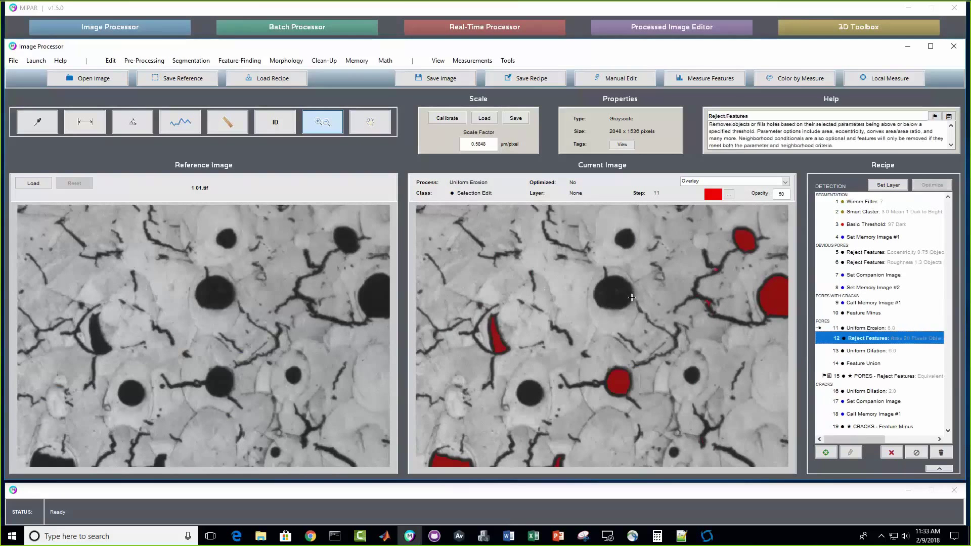
Step: Show the Uniform Dilation result in the PORES chapter and compare it with the Feature Minus result across the image
{"action": "key", "text": "Down"}
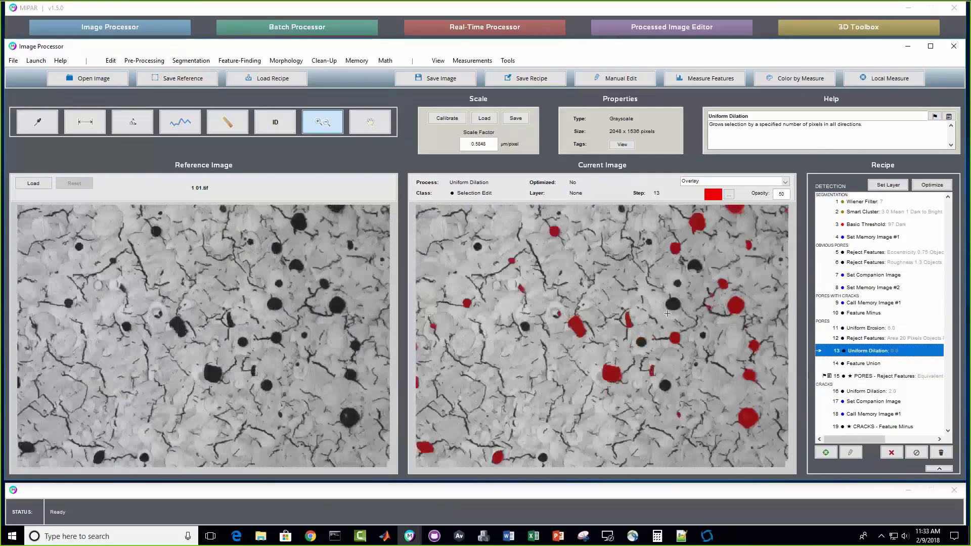
{"action": "left_click", "coordinate": [883, 330]}
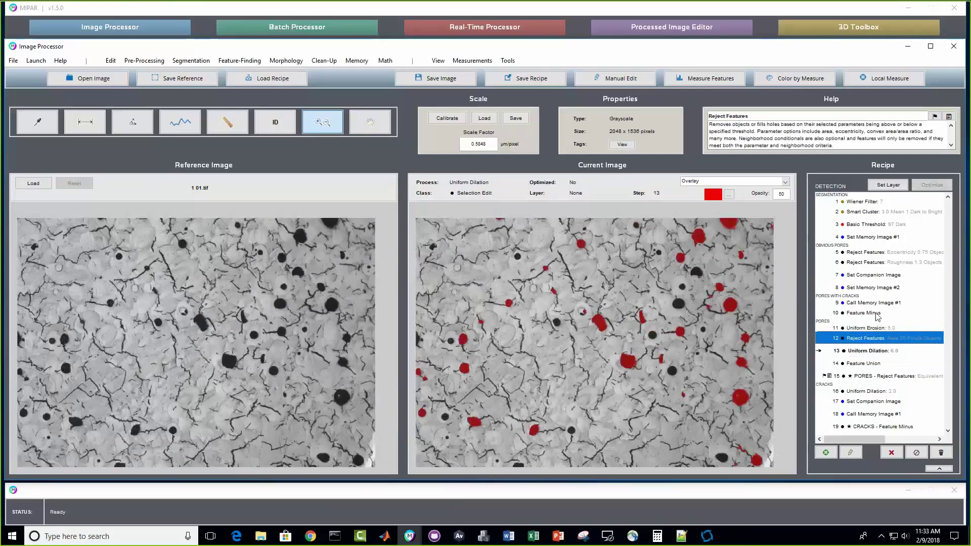
{"action": "left_click", "coordinate": [877, 314]}
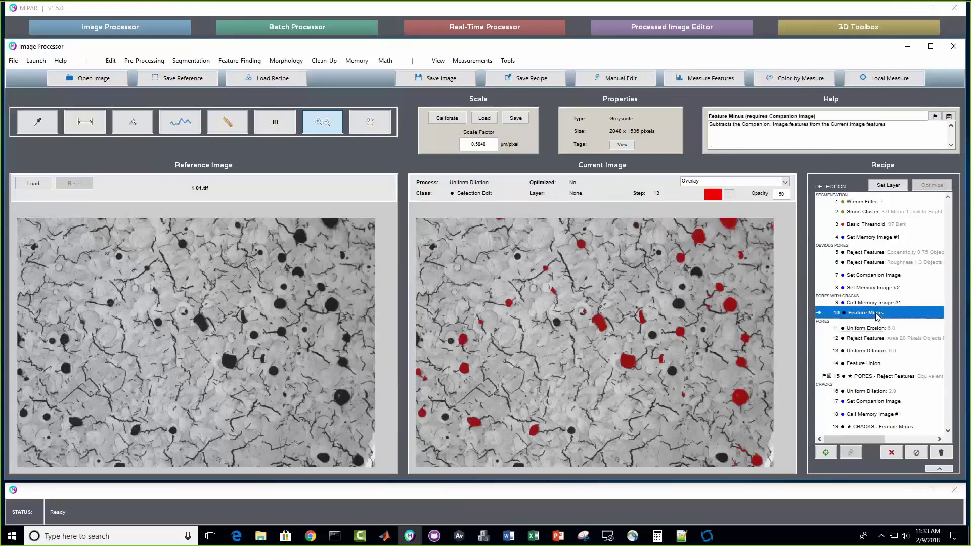
{"action": "left_click", "coordinate": [885, 352]}
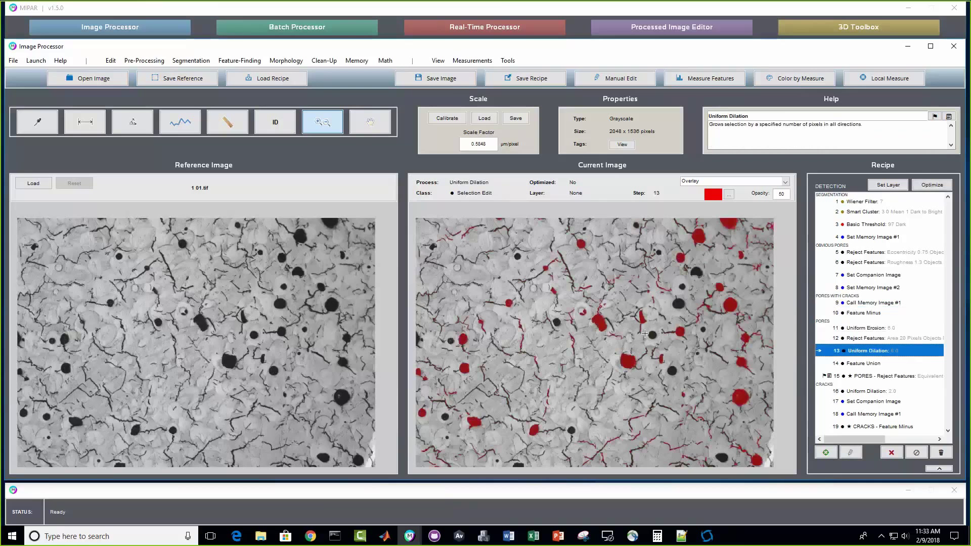
{"action": "scroll", "coordinate": [664, 322], "scroll_direction": "up", "scroll_amount": 1}
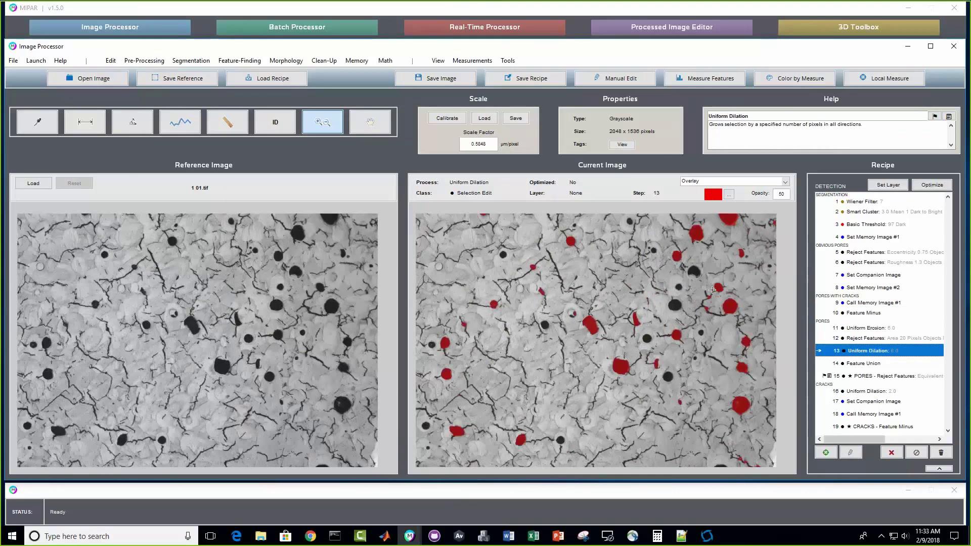
{"action": "scroll", "coordinate": [712, 289], "scroll_direction": "down", "scroll_amount": 1}
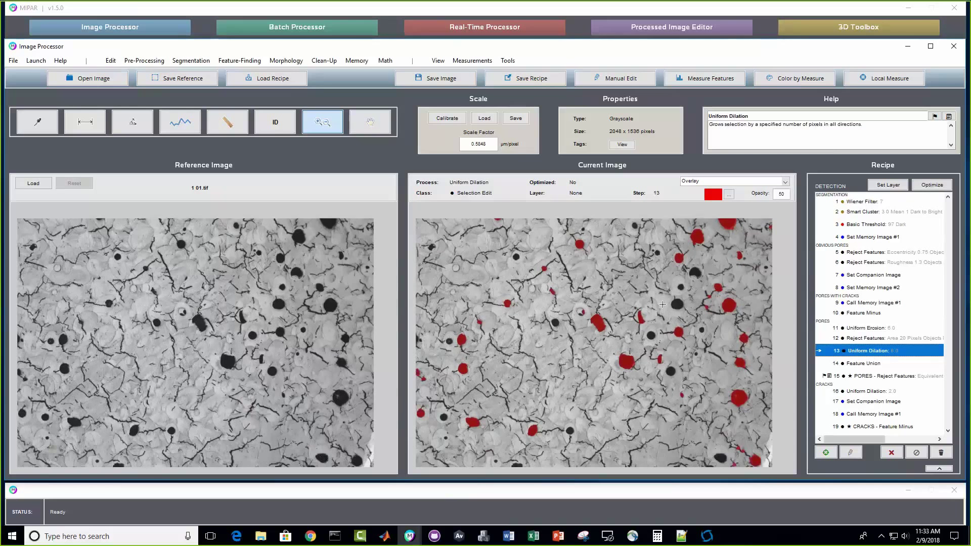
Step: Compare the Set Companion Image result with the PORES Uniform Dilation result and look over the available Math operations
{"action": "left_click", "coordinate": [877, 276]}
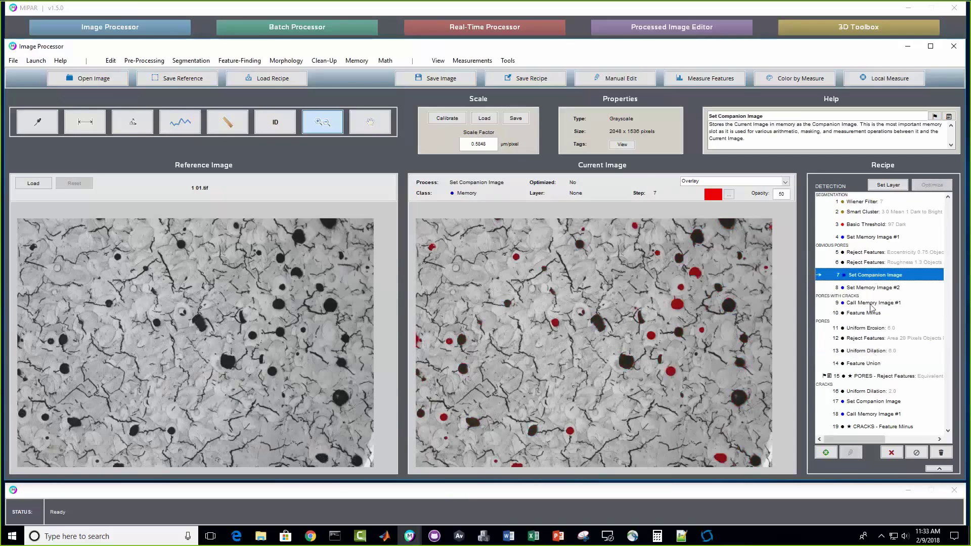
{"action": "left_click", "coordinate": [876, 353]}
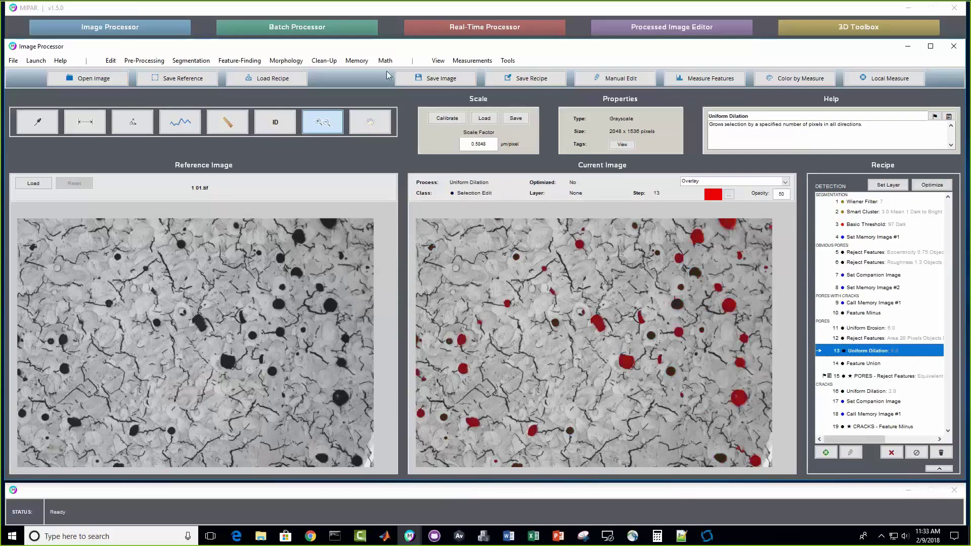
{"action": "left_click", "coordinate": [386, 61]}
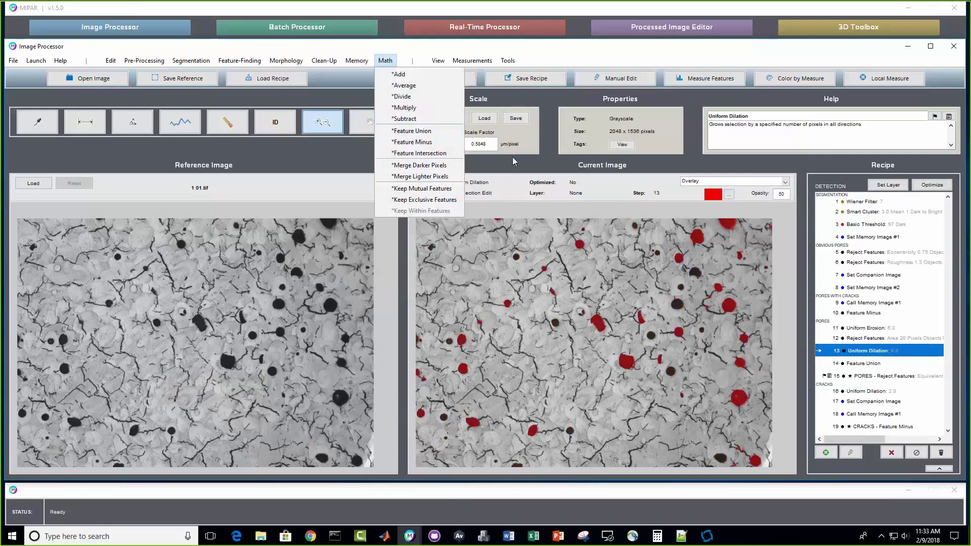
{"action": "left_click", "coordinate": [745, 327]}
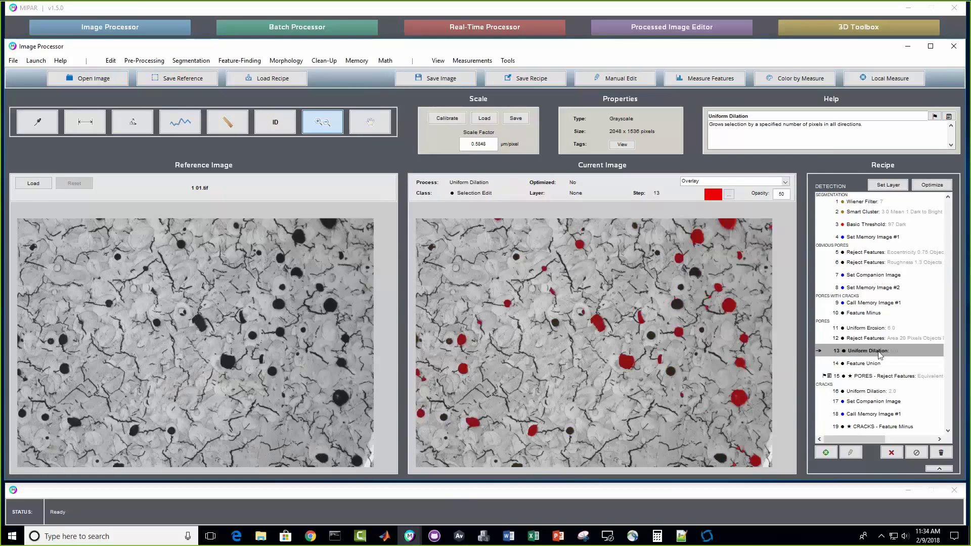
Step: Revisit the Set Companion Image and PORES Uniform Dilation steps and show the Feature Union result that combines them
{"action": "left_click", "coordinate": [880, 276]}
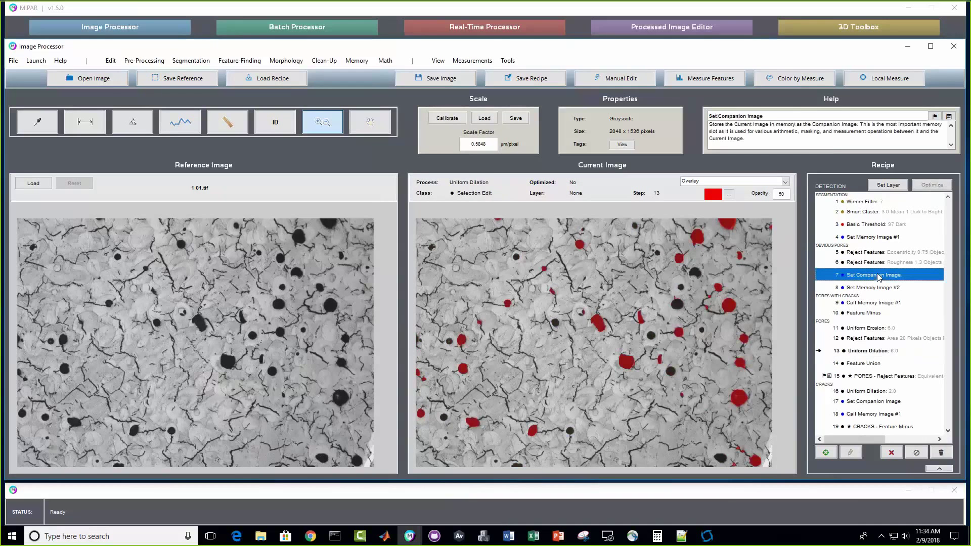
{"action": "left_click", "coordinate": [879, 276]}
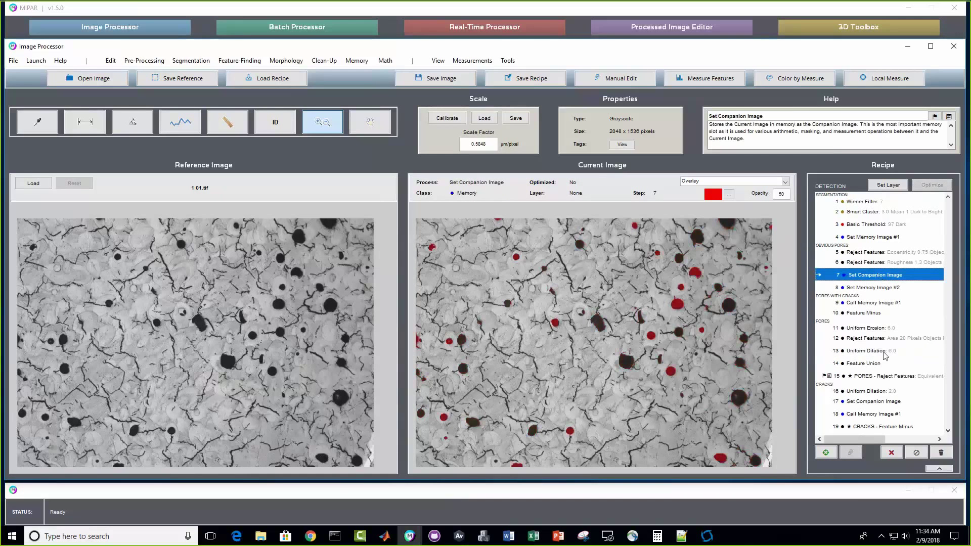
{"action": "left_click", "coordinate": [867, 350]}
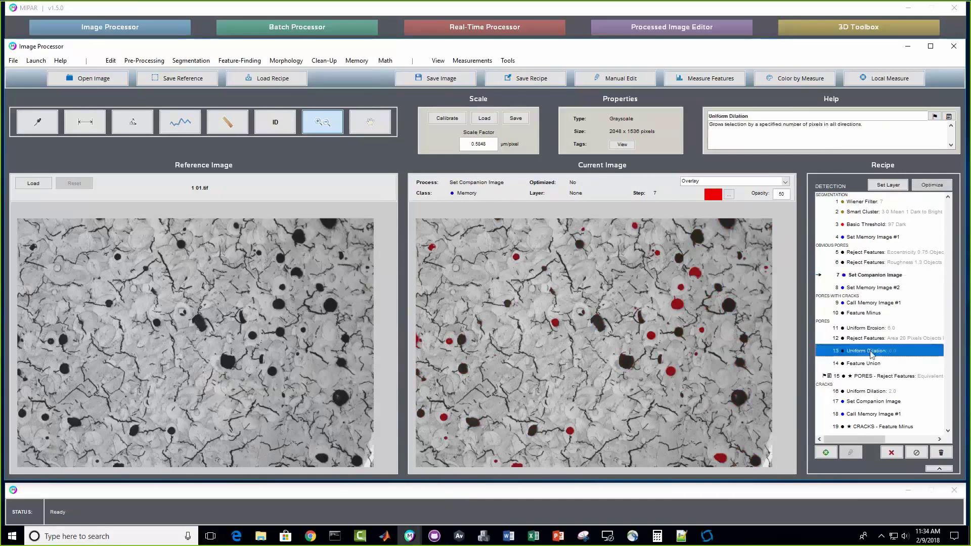
{"action": "key", "text": "Down"}
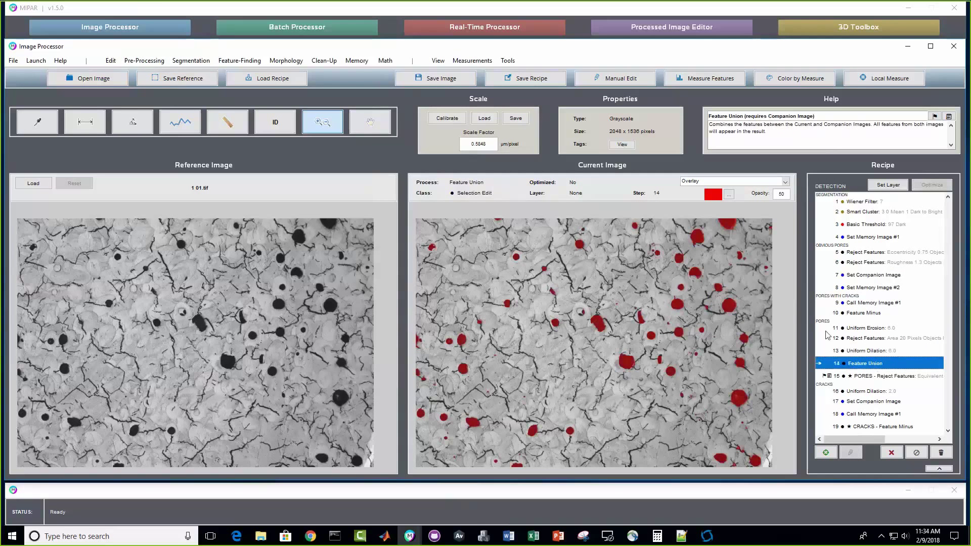
Step: Show the PORES Reject Features result and review its parameters, the image's scale factor and the selected pores
{"action": "left_click", "coordinate": [905, 378]}
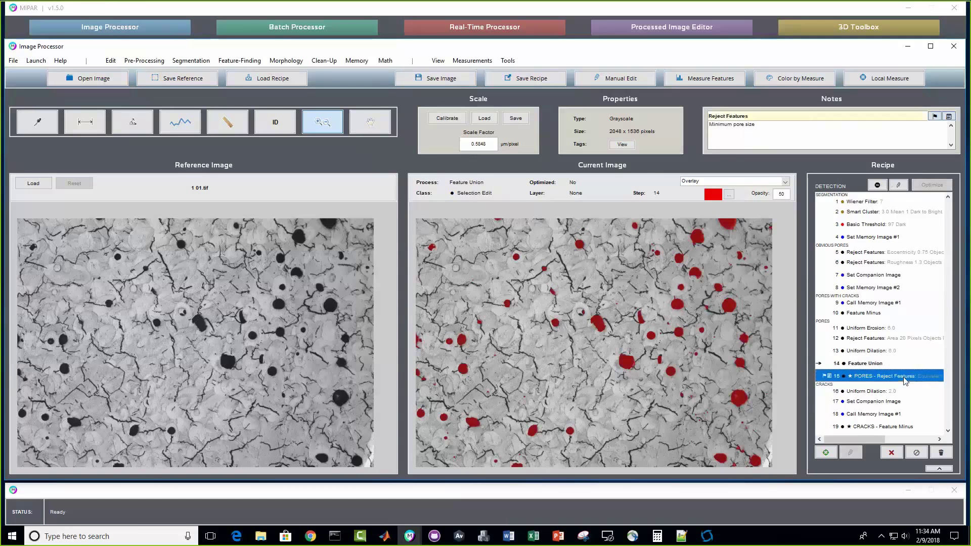
{"action": "left_click_drag", "start_coordinate": [867, 439], "coordinate": [896, 442]}
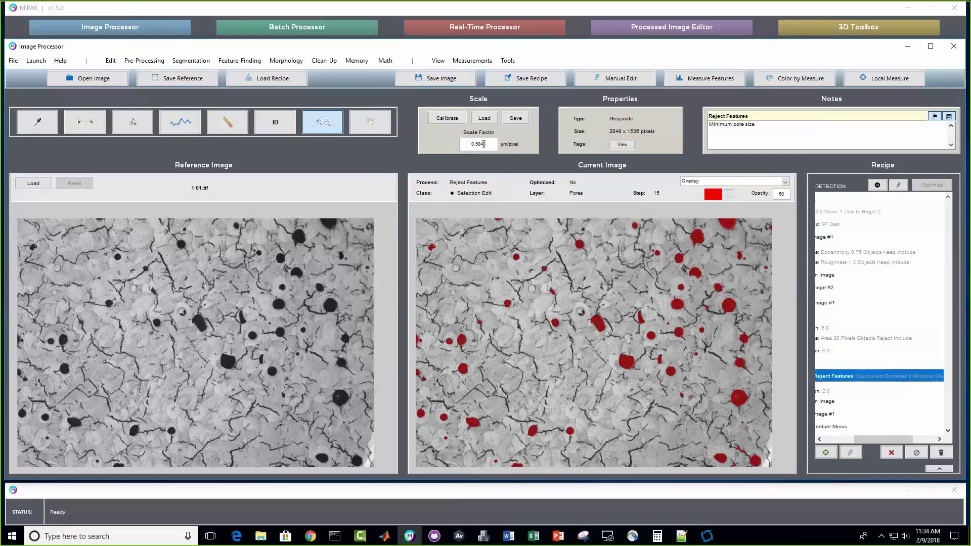
{"action": "left_click_drag", "start_coordinate": [484, 144], "coordinate": [462, 143]}
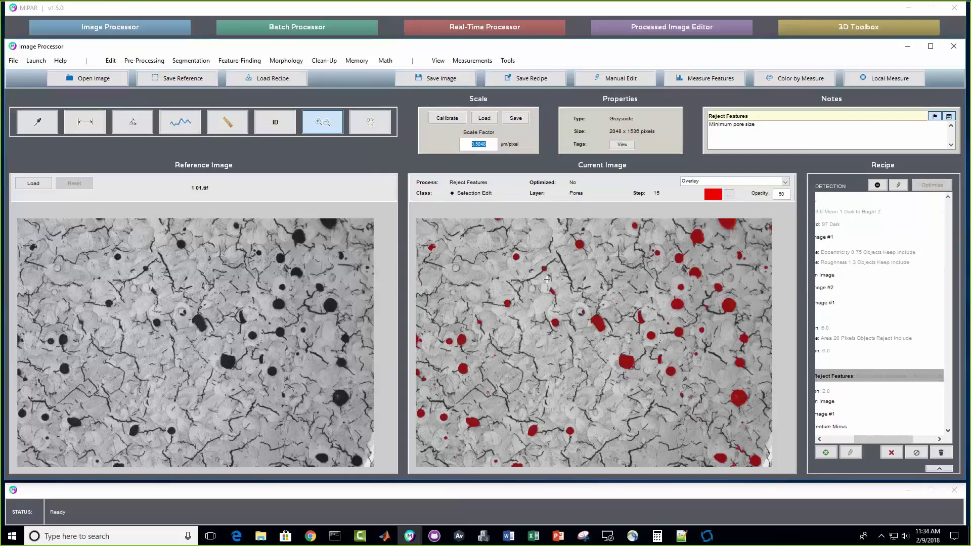
{"action": "scroll", "coordinate": [548, 279], "scroll_direction": "up", "scroll_amount": 2}
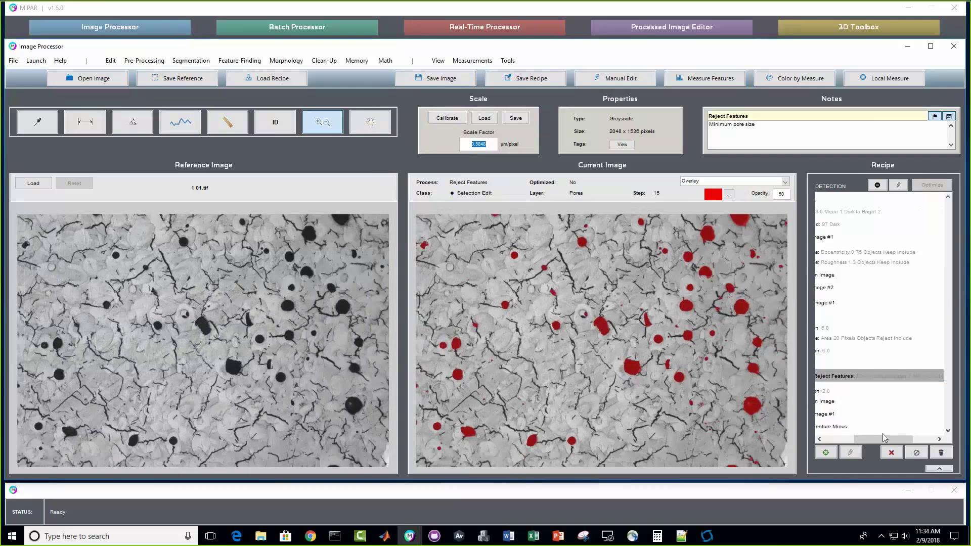
{"action": "left_click", "coordinate": [836, 438]}
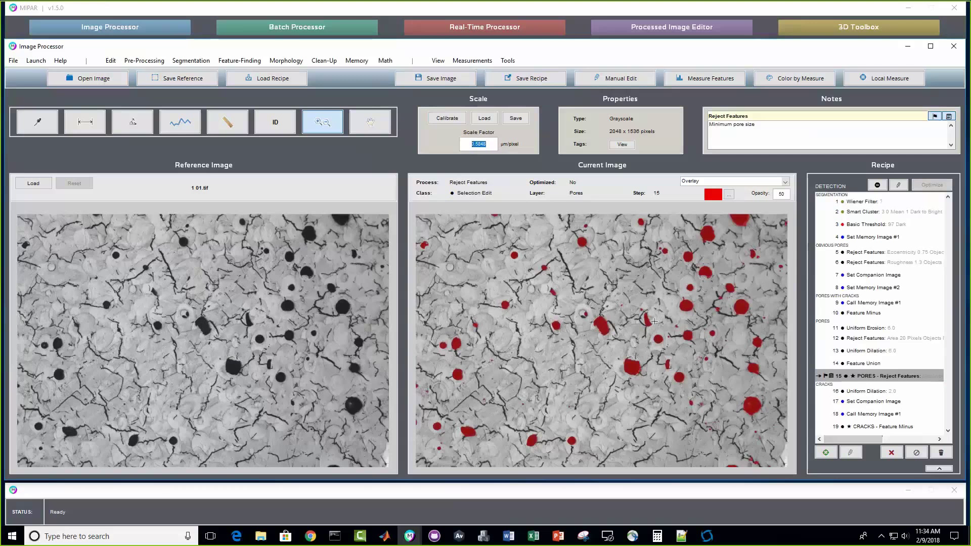
{"action": "scroll", "coordinate": [654, 322], "scroll_direction": "up", "scroll_amount": 2}
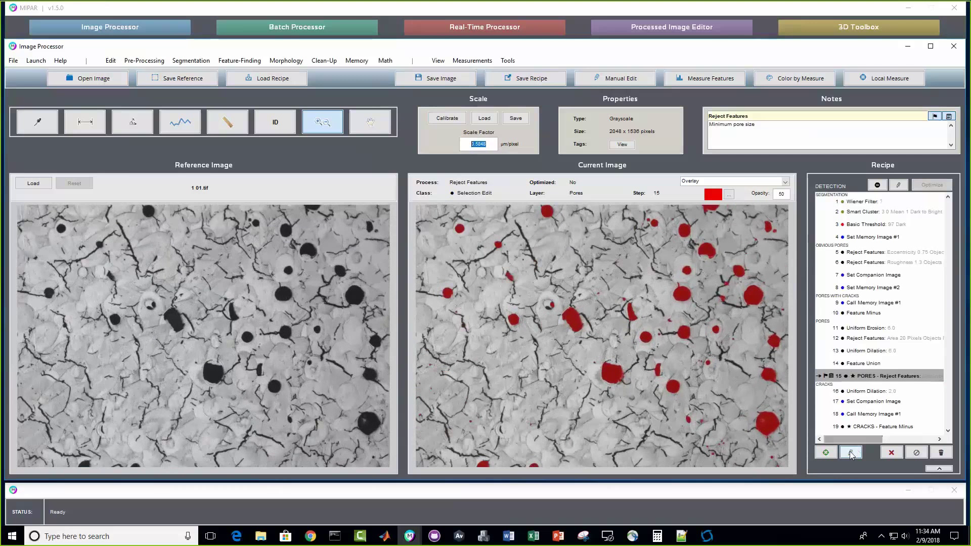
{"action": "scroll", "coordinate": [875, 435], "scroll_direction": "right", "scroll_amount": 2}
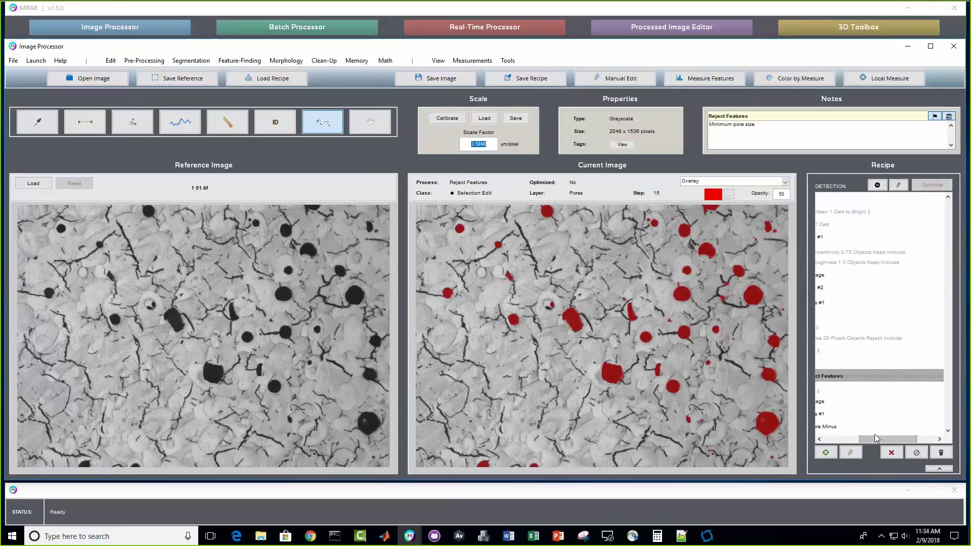
{"action": "scroll", "coordinate": [875, 435], "scroll_direction": "left", "scroll_amount": 2}
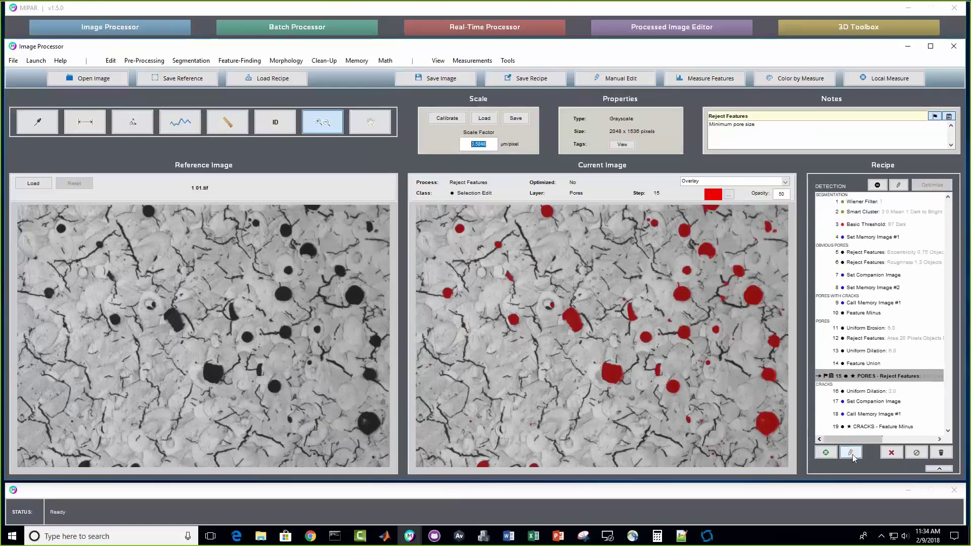
Step: Open the PORES Reject Features step for editing, with Equivalent Diameter as the measurement, and view its preview up close
{"action": "left_click", "coordinate": [853, 456]}
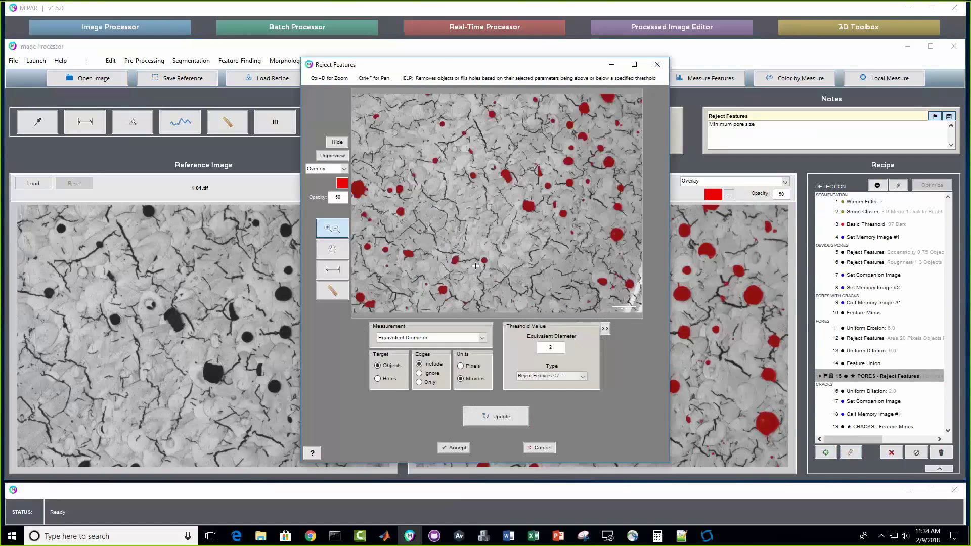
{"action": "scroll", "coordinate": [475, 266], "scroll_direction": "up", "scroll_amount": 8}
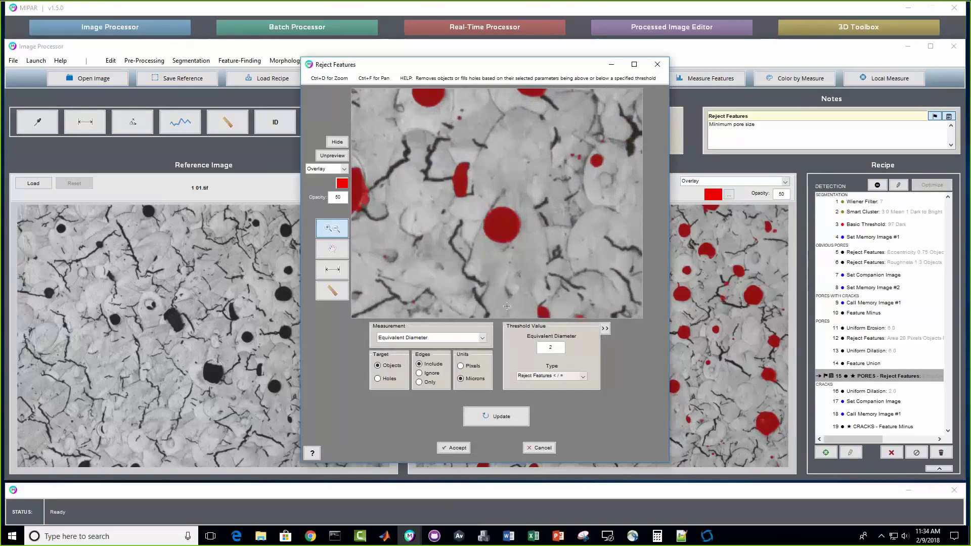
{"action": "left_click", "coordinate": [403, 339]}
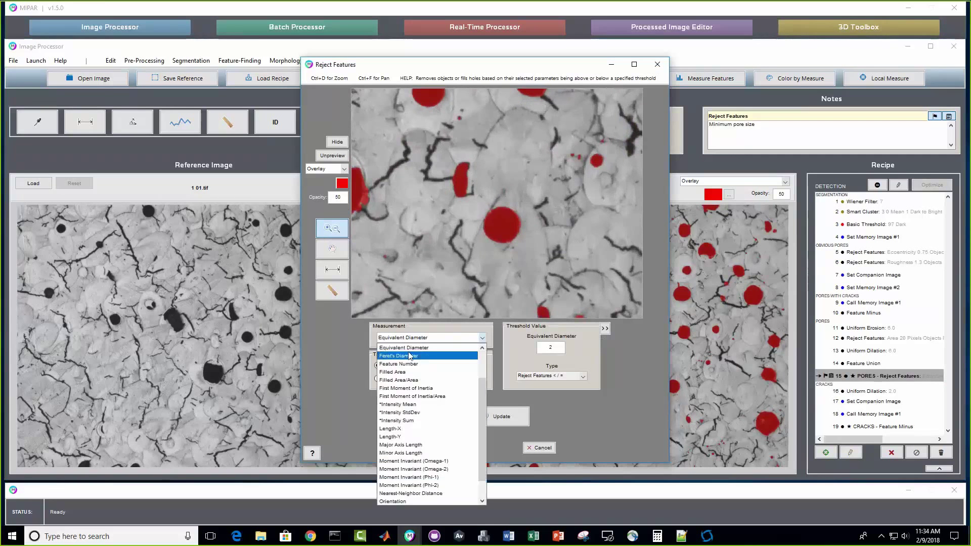
{"action": "left_click", "coordinate": [405, 350]}
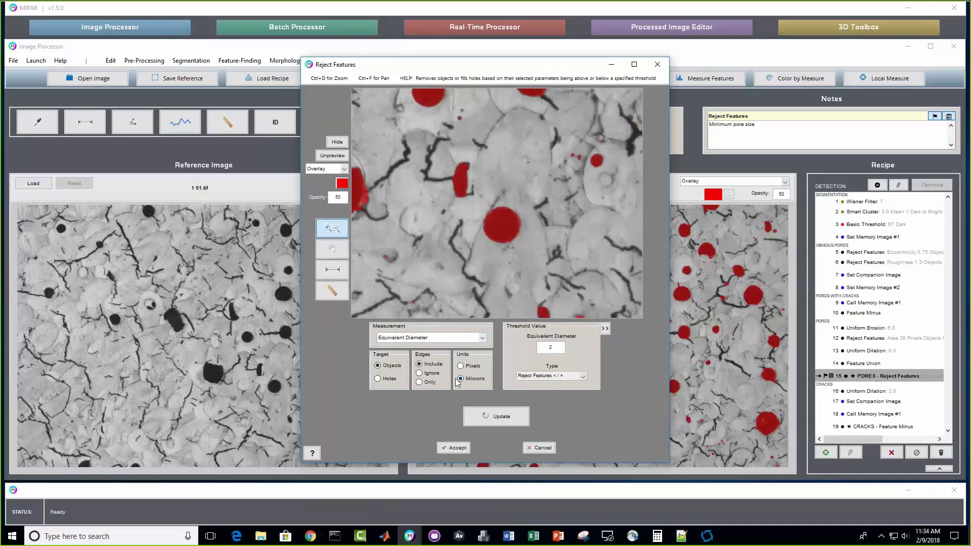
Step: Measure the Equivalent Diameter of individual pores in the Reject Features preview, including the elongated pore and the small ones beside it
{"action": "left_click", "coordinate": [332, 290]}
{"action": "left_click", "coordinate": [597, 161]}
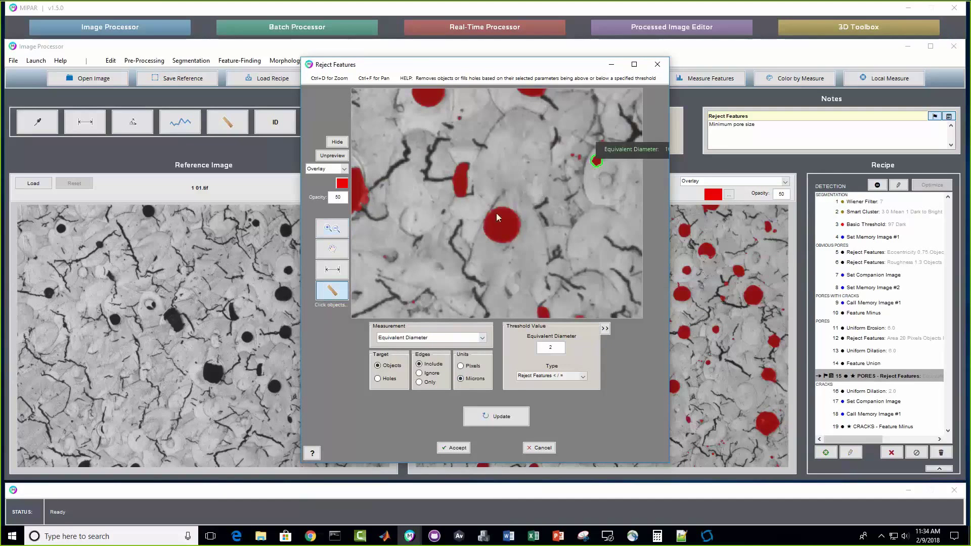
{"action": "left_click", "coordinate": [459, 181]}
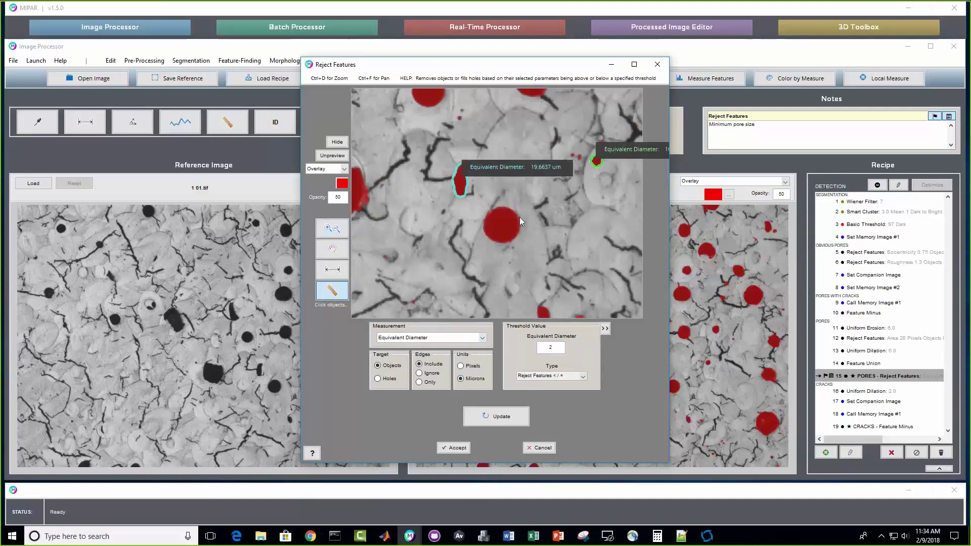
{"action": "left_click", "coordinate": [330, 242]}
{"action": "left_click_drag", "start_coordinate": [589, 162], "coordinate": [487, 165]}
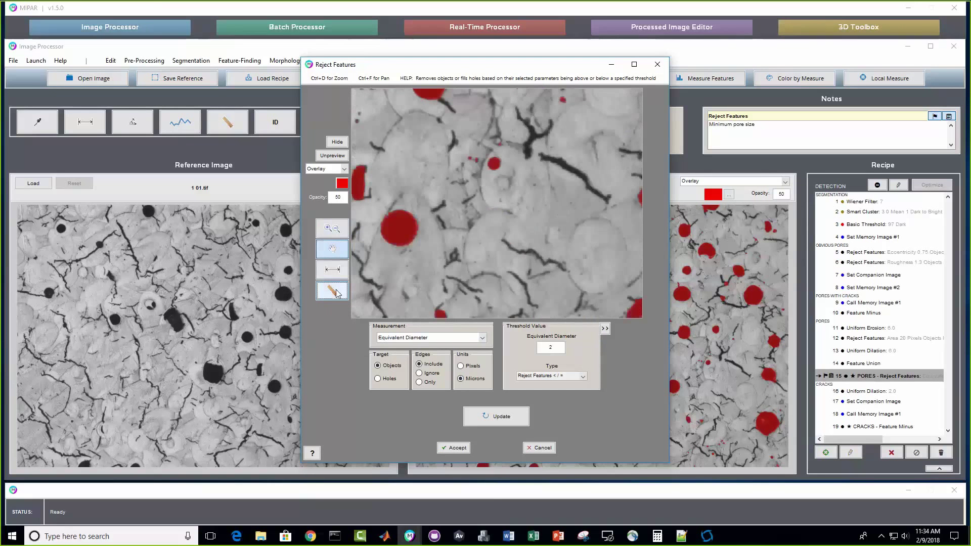
{"action": "left_click", "coordinate": [490, 165]}
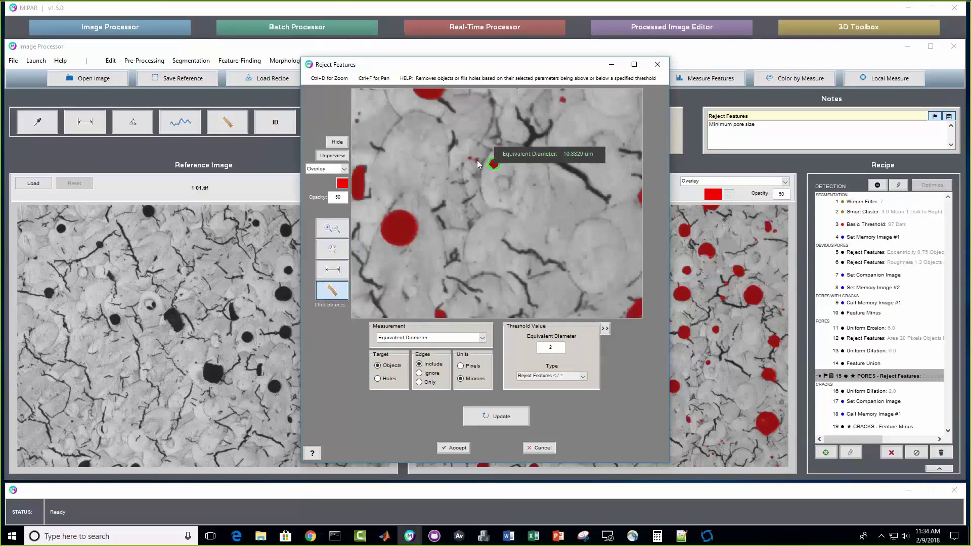
{"action": "left_click", "coordinate": [477, 159]}
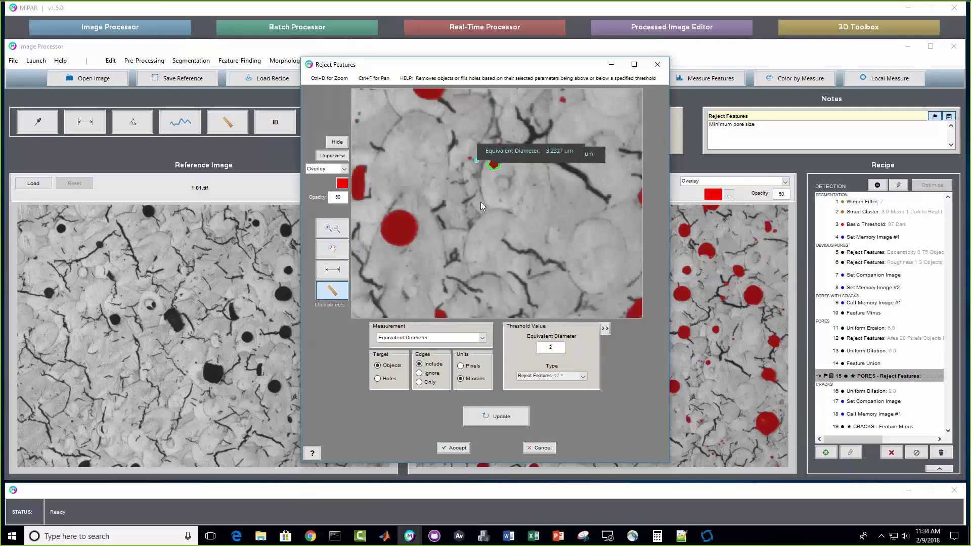
{"action": "left_click", "coordinate": [470, 159]}
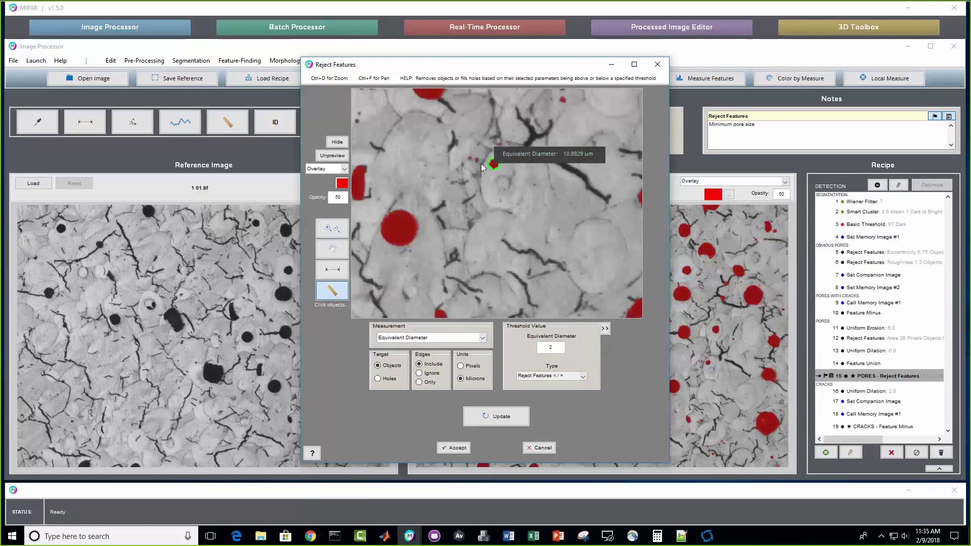
Step: Try an Equivalent Diameter threshold of 8, return it to 2 and cancel the Reject Features edit
{"action": "left_click", "coordinate": [550, 347]}
{"action": "type", "text": "8"}
{"action": "double_click", "coordinate": [564, 347]}
{"action": "type", "text": "2"}
{"action": "left_click", "coordinate": [543, 448]}
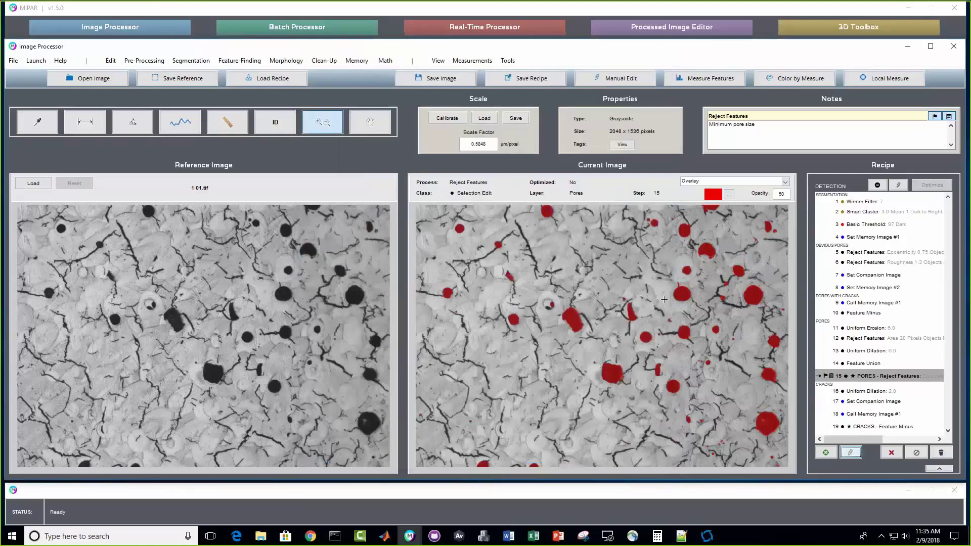
Step: Show the CRACKS Uniform Dilation result and view the grown pores up close
{"action": "double_click", "coordinate": [617, 288]}
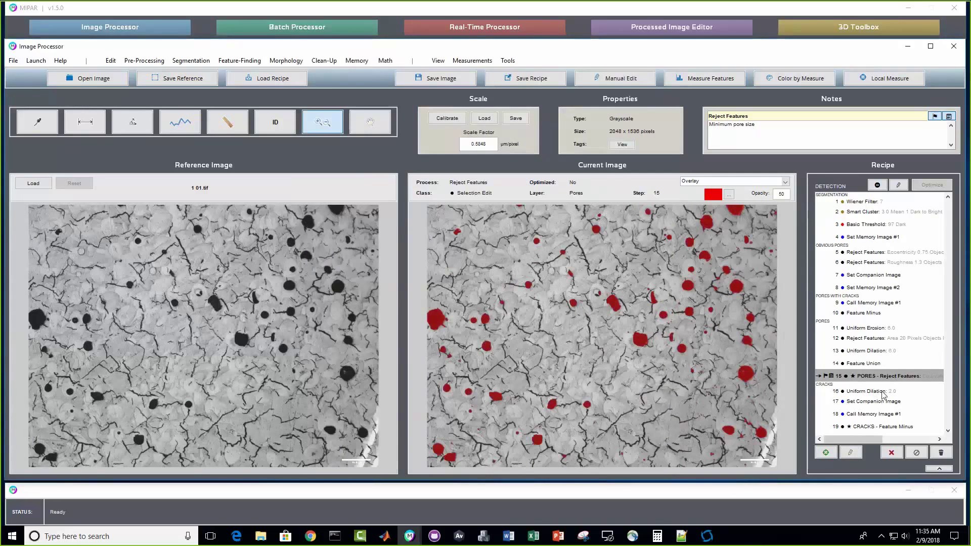
{"action": "left_click", "coordinate": [882, 395]}
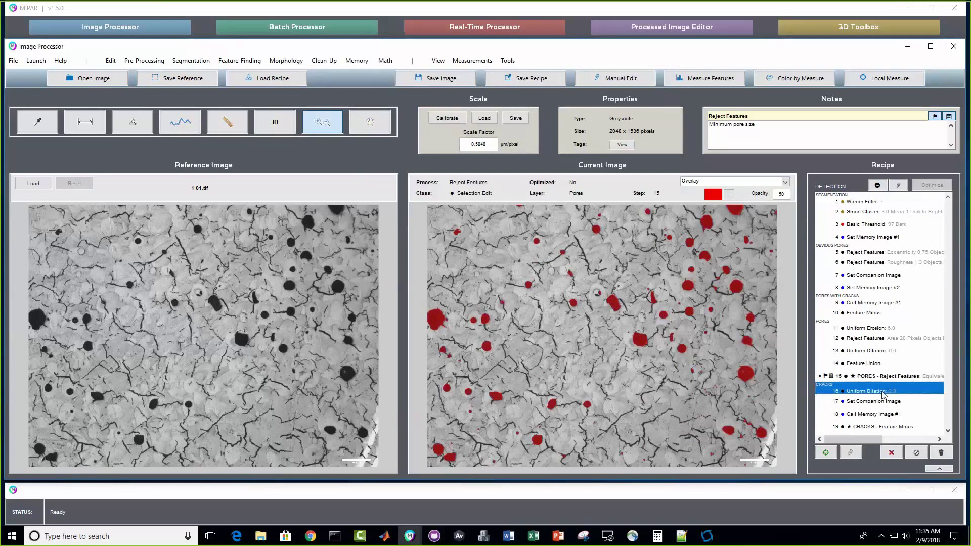
{"action": "double_click", "coordinate": [883, 395]}
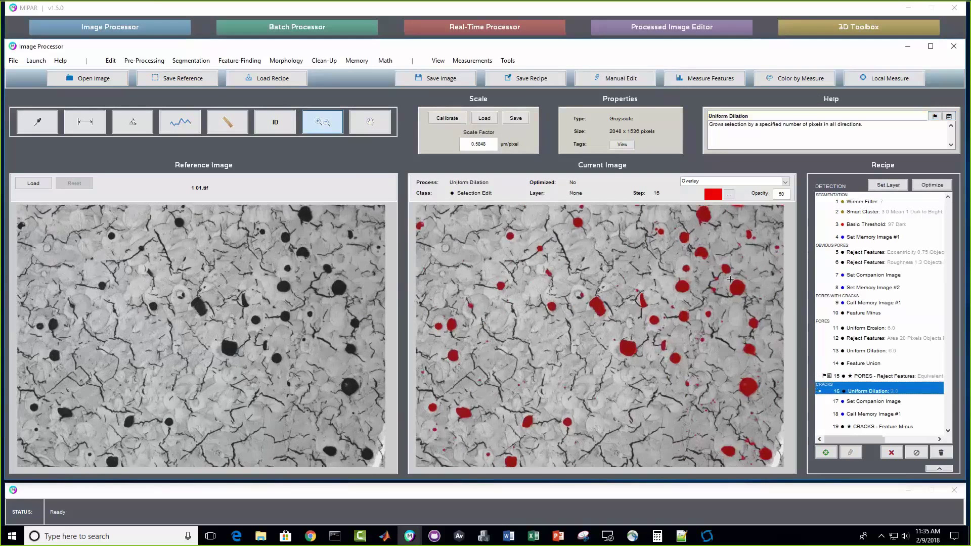
{"action": "left_click", "coordinate": [730, 279]}
{"action": "left_click", "coordinate": [731, 288]}
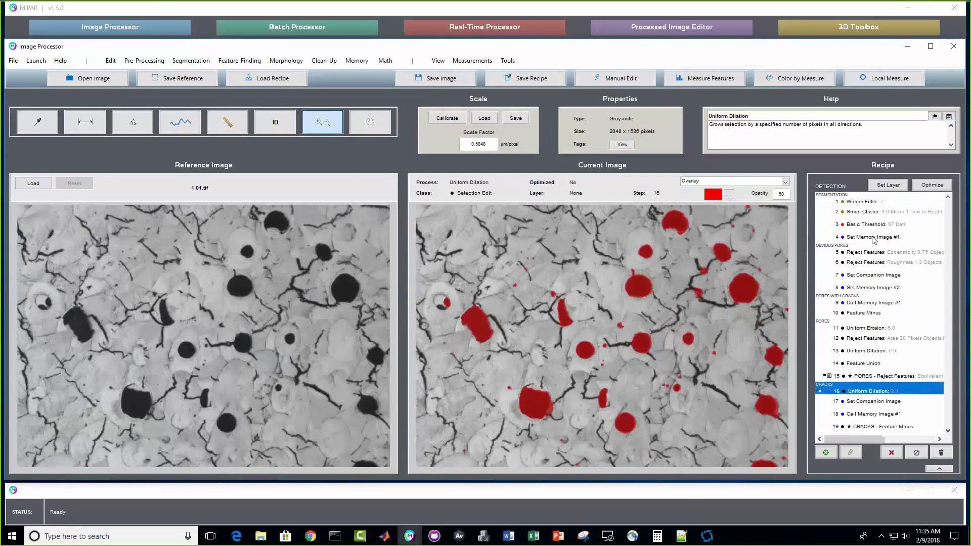
Step: Compare the Set Memory Image #1 result with the CRACKS Uniform Dilation, then review the Set Companion Image and Call Memory Image #1 steps
{"action": "double_click", "coordinate": [874, 238]}
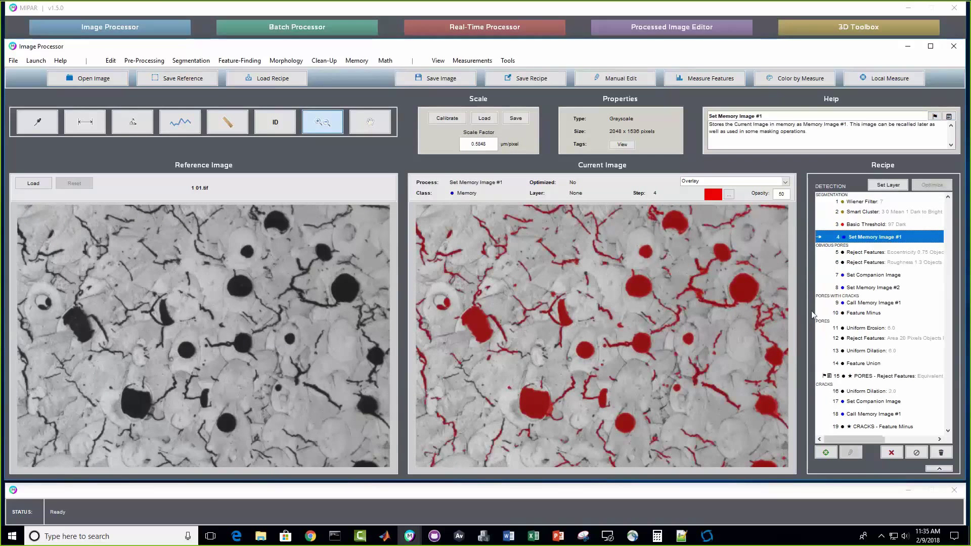
{"action": "double_click", "coordinate": [882, 391]}
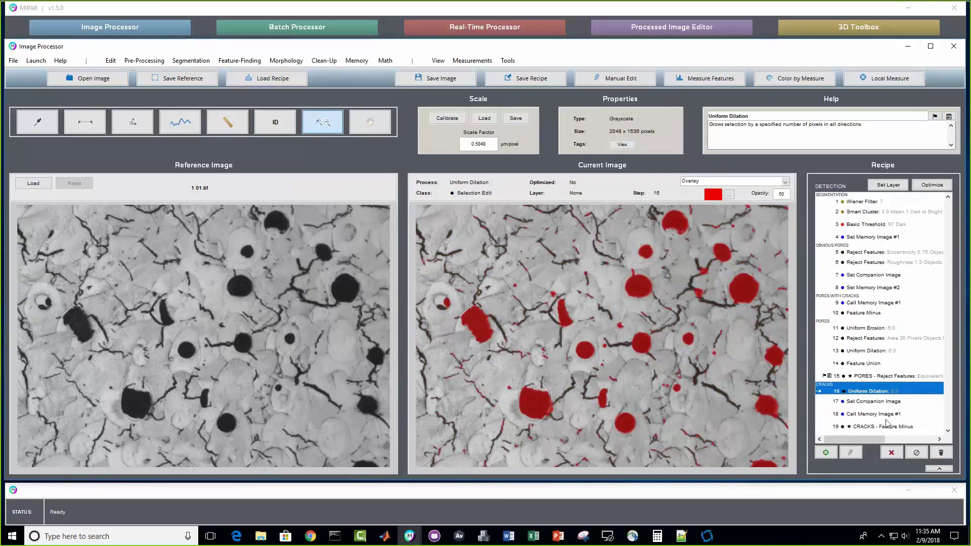
{"action": "double_click", "coordinate": [886, 404]}
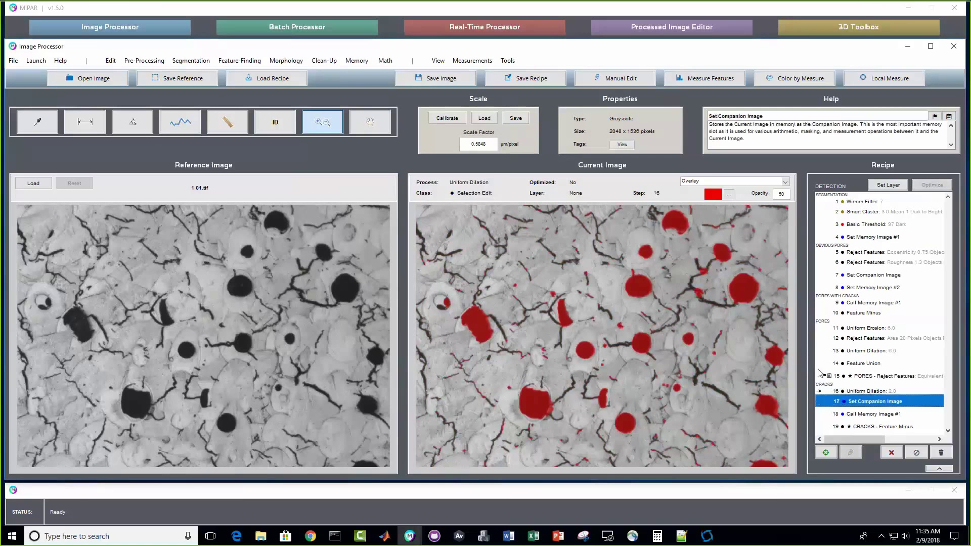
{"action": "double_click", "coordinate": [878, 415]}
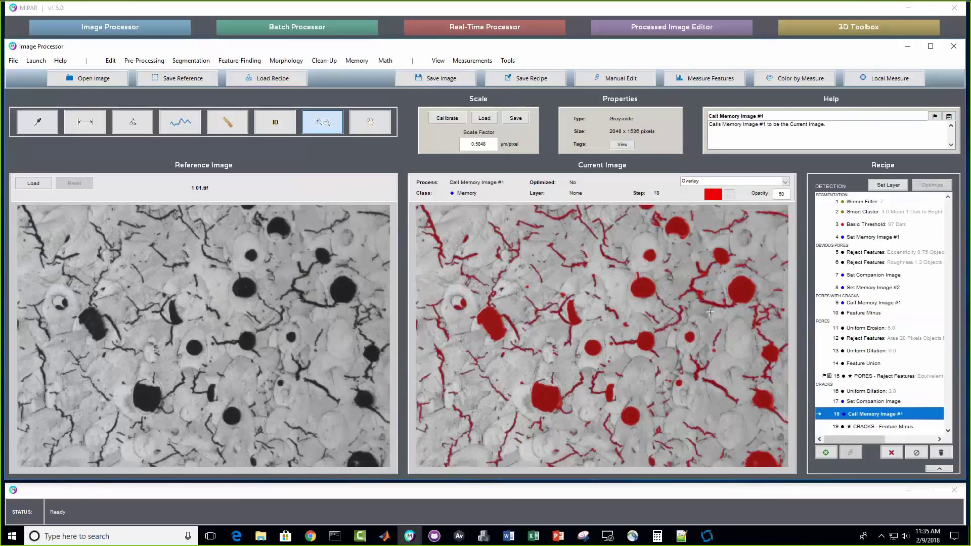
{"action": "scroll", "coordinate": [706, 310], "scroll_direction": "down", "scroll_amount": 1}
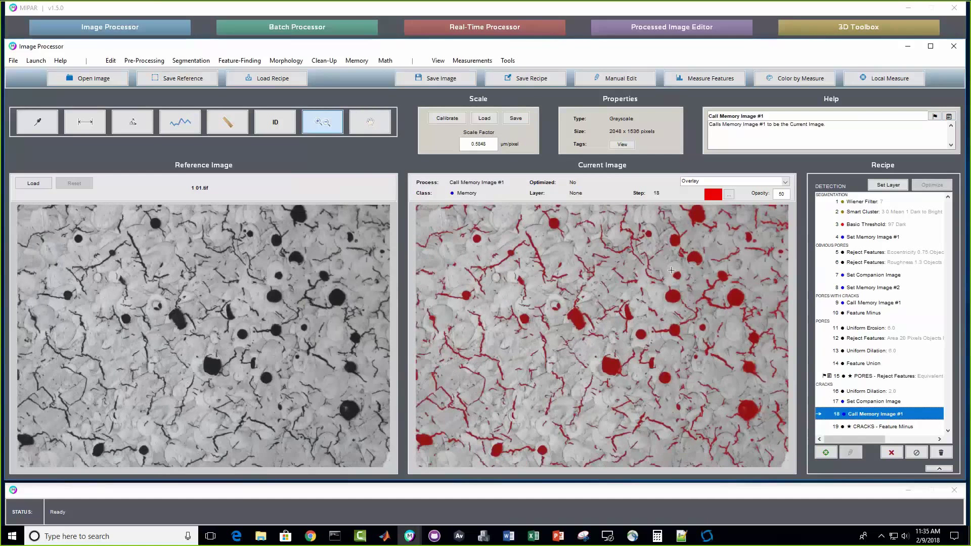
Step: Show the CRACKS Feature Minus result and display the current image as Layers
{"action": "left_click", "coordinate": [837, 427]}
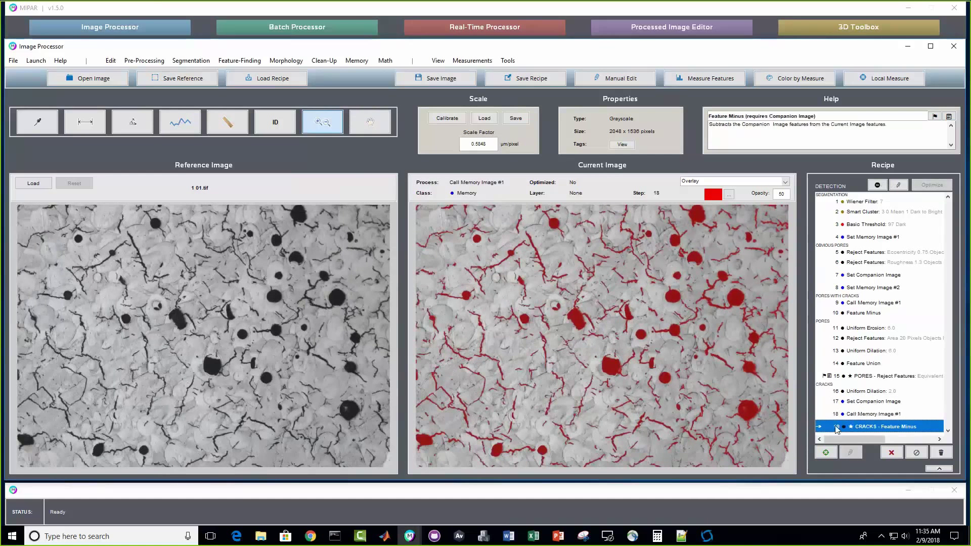
{"action": "scroll", "coordinate": [698, 315], "scroll_direction": "down", "scroll_amount": 2}
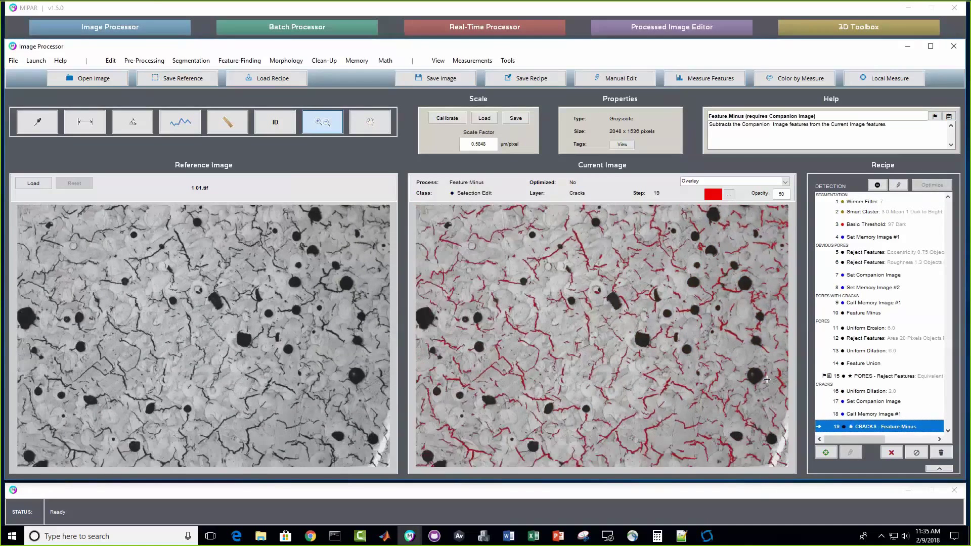
{"action": "left_click", "coordinate": [698, 182]}
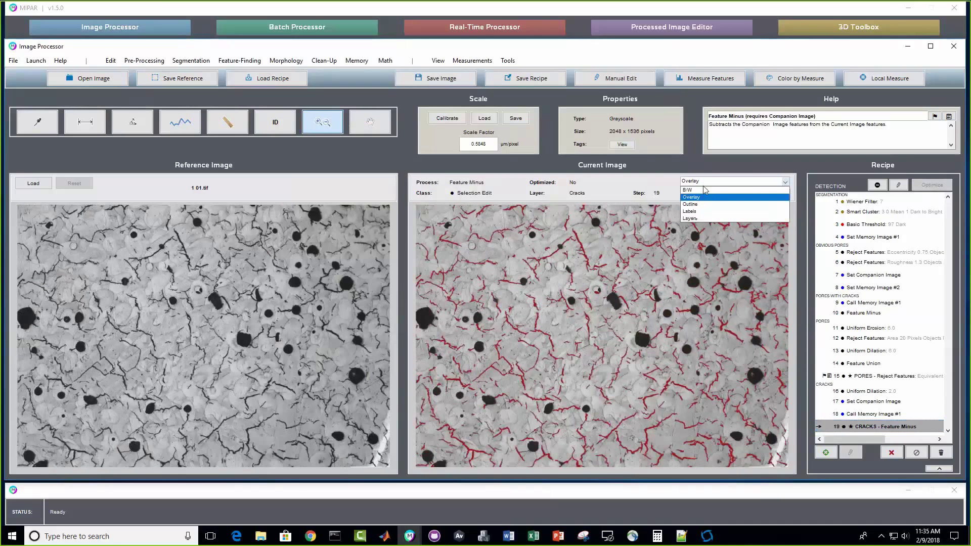
{"action": "left_click", "coordinate": [697, 220]}
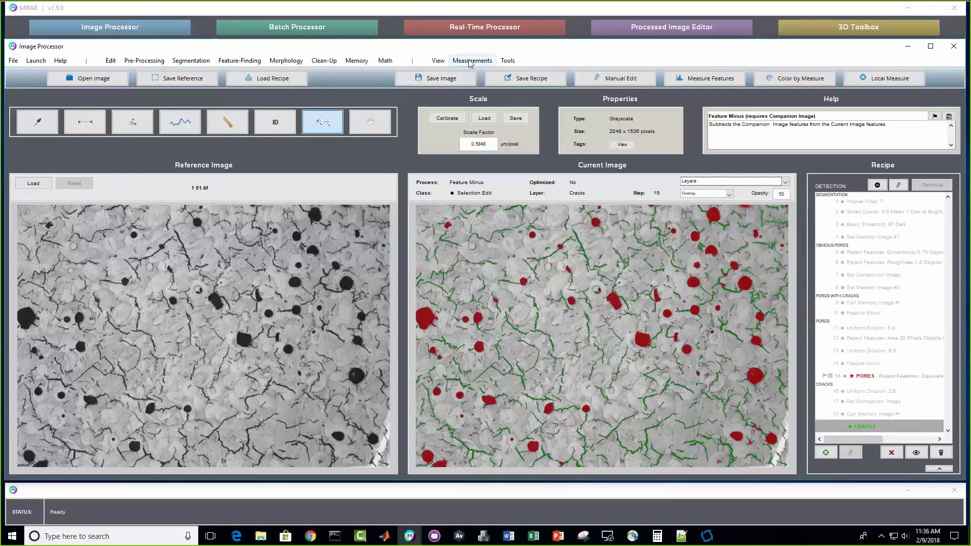
Step: Remove the Pores and Cracks layers from the Reject Features and Feature Minus steps and keep the display as Overlay
{"action": "left_click", "coordinate": [922, 377]}
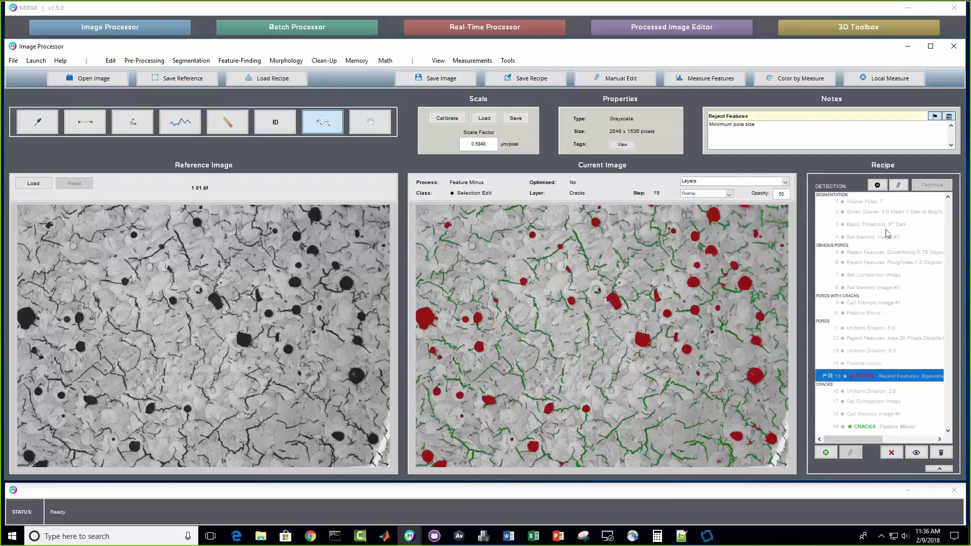
{"action": "left_click", "coordinate": [878, 186]}
{"action": "left_click", "coordinate": [885, 425]}
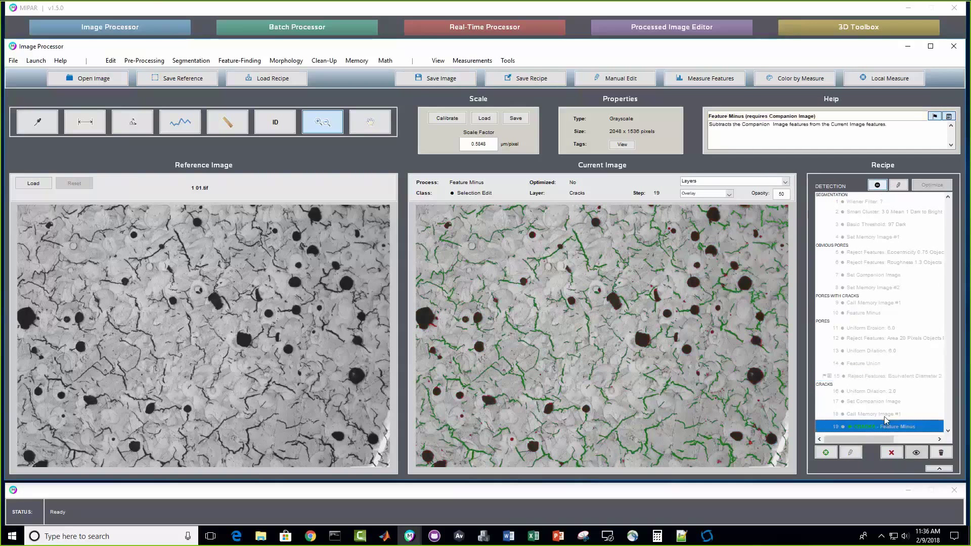
{"action": "left_click", "coordinate": [878, 186]}
{"action": "left_click", "coordinate": [689, 182]}
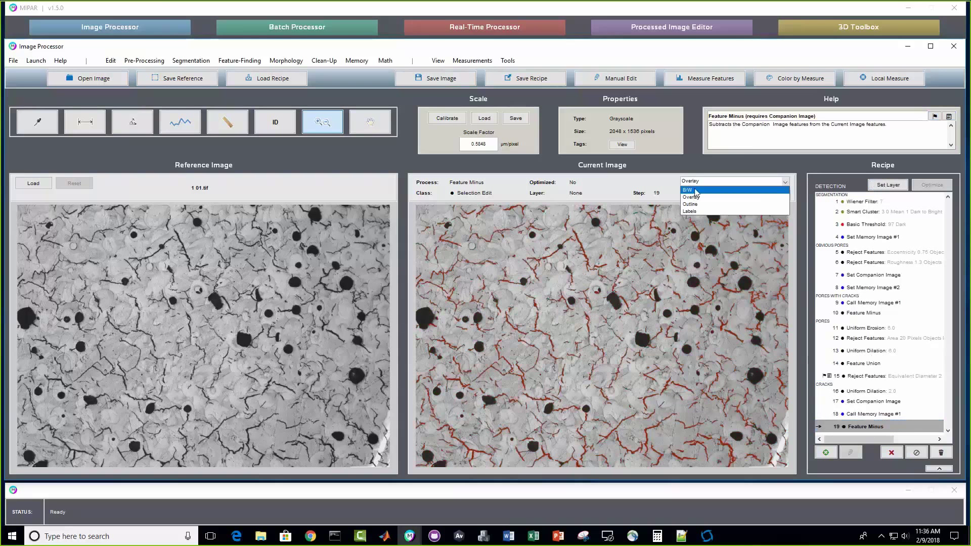
{"action": "left_click", "coordinate": [691, 197]}
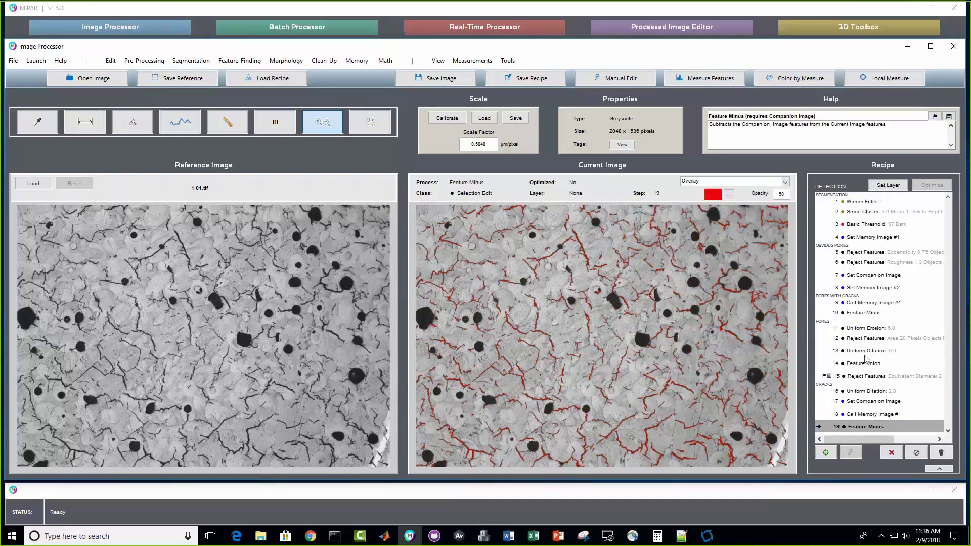
Step: Set the Reject Features result of step 15 as a red layer named Pores
{"action": "left_click", "coordinate": [891, 376]}
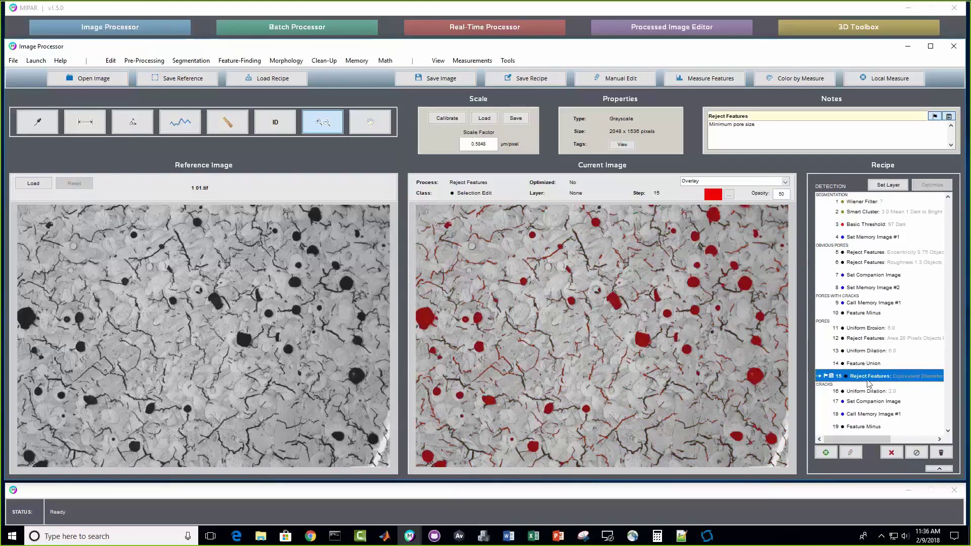
{"action": "left_click", "coordinate": [894, 185]}
{"action": "type", "text": "Pores"}
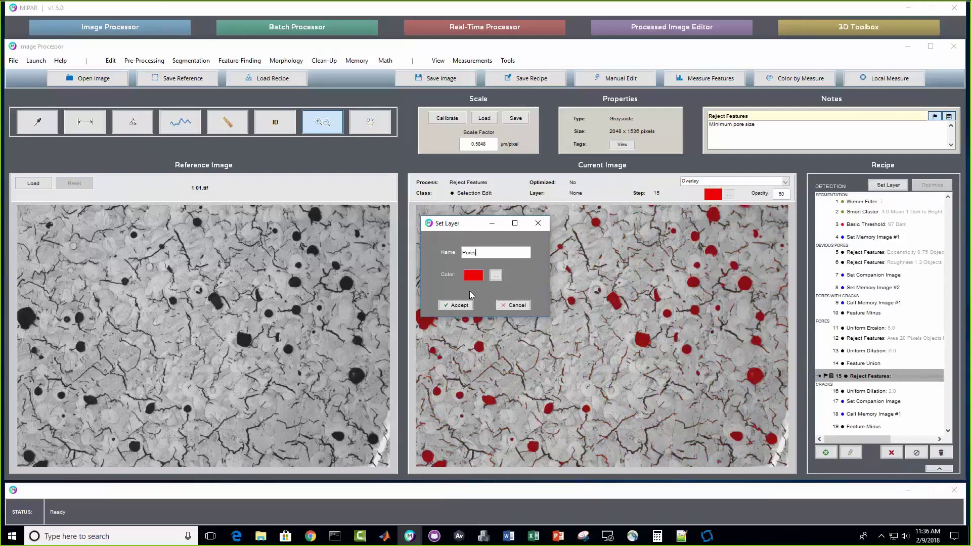
{"action": "left_click", "coordinate": [458, 305]}
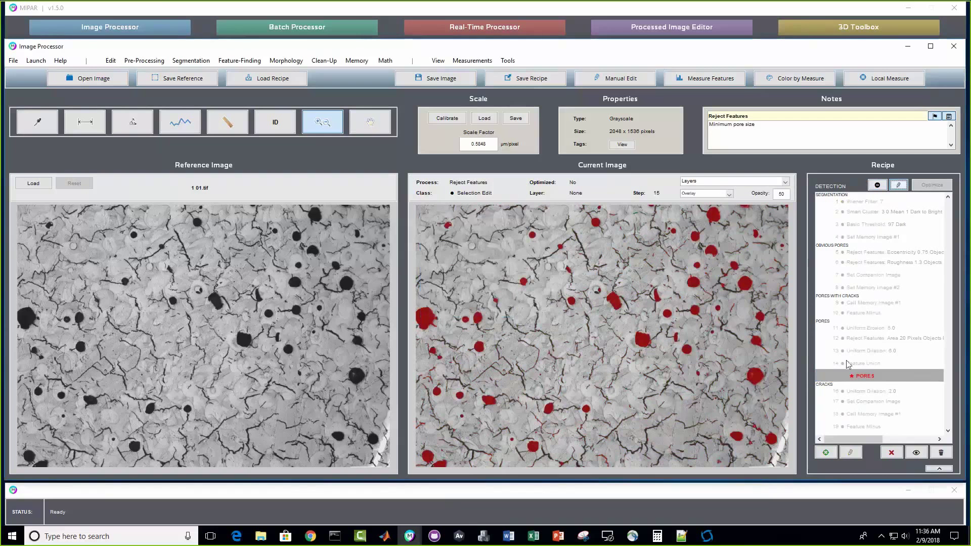
Step: Set the final Feature Minus step as a green layer named Cracks
{"action": "left_click", "coordinate": [872, 427]}
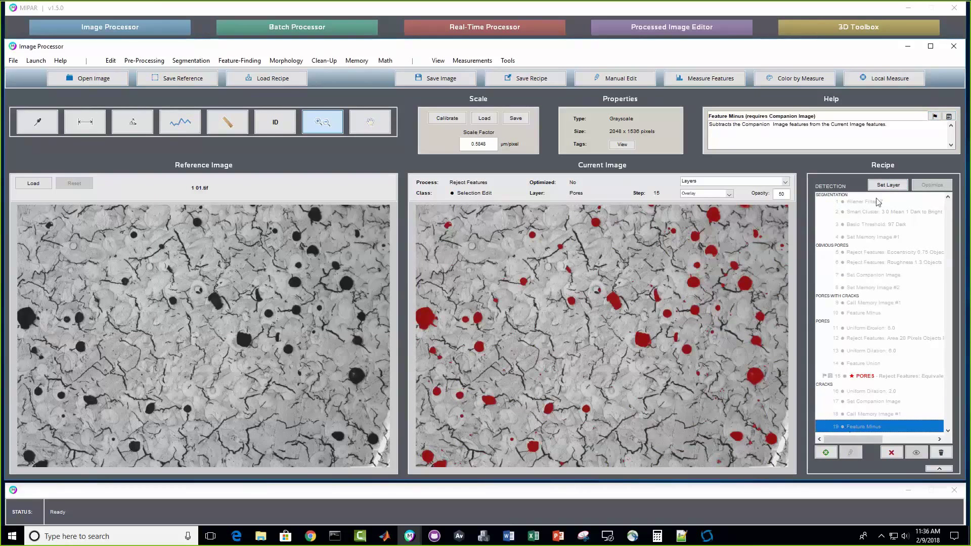
{"action": "left_click", "coordinate": [886, 186]}
{"action": "type", "text": "C"}
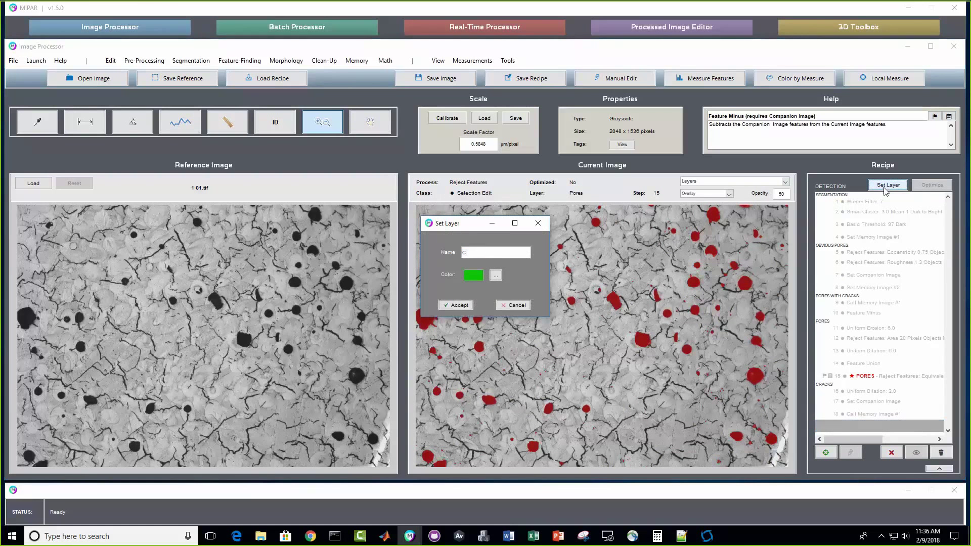
{"action": "type", "text": "racks"}
{"action": "key", "text": "Return"}
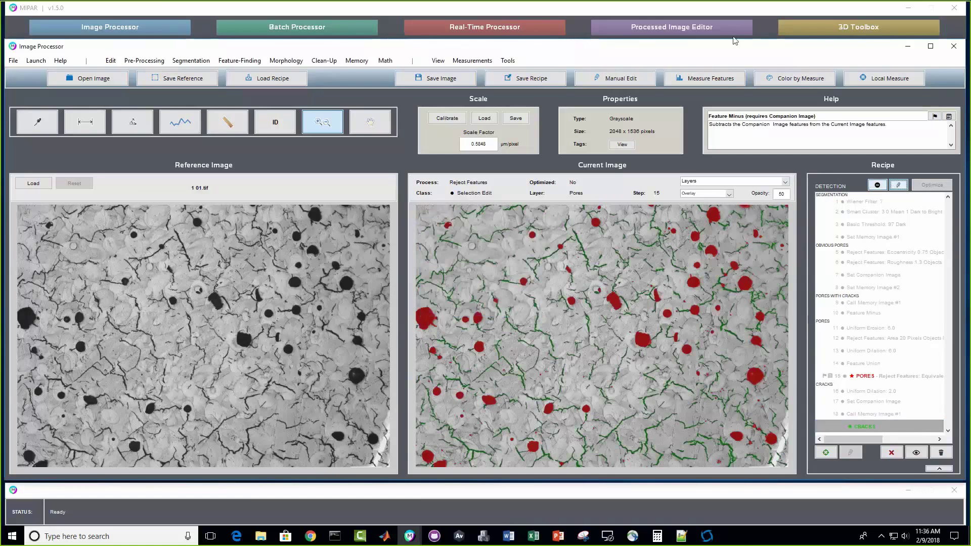
Step: Toggle the visibility of the Cracks layer and the Pores layer off and back on in the layered view
{"action": "left_click", "coordinate": [878, 353]}
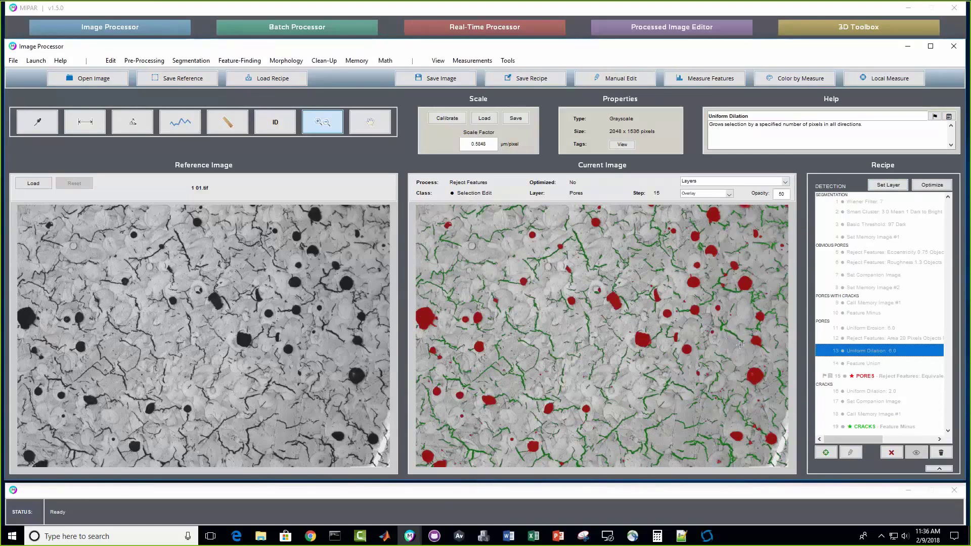
{"action": "left_click", "coordinate": [878, 429]}
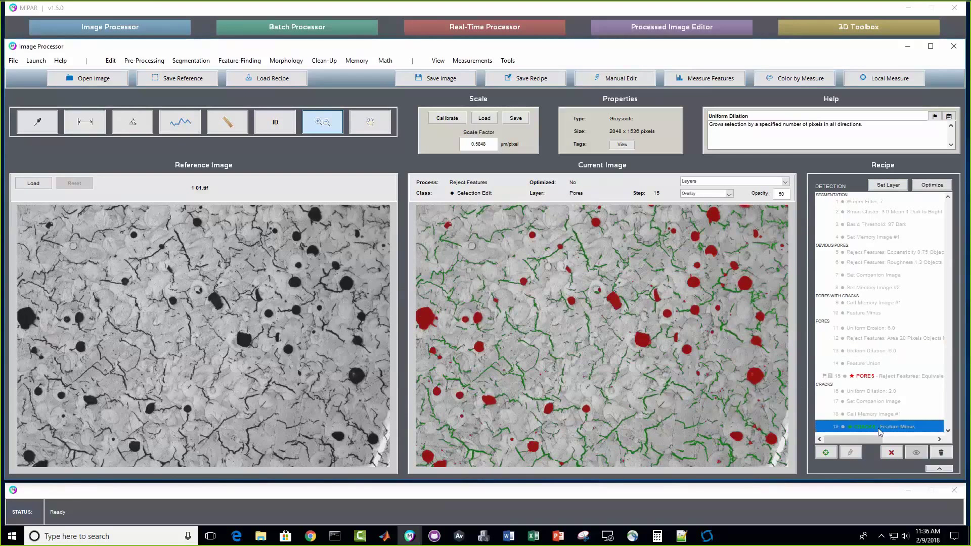
{"action": "left_click", "coordinate": [916, 452]}
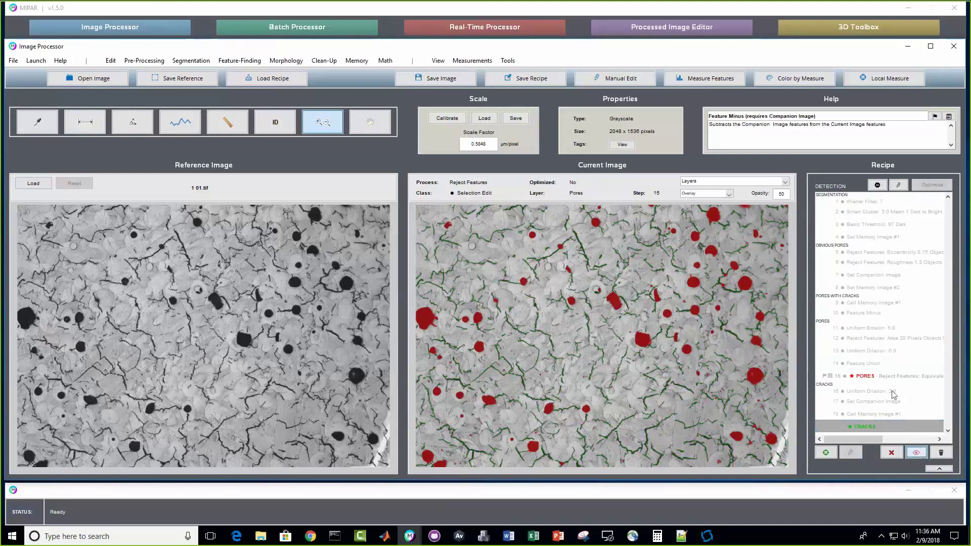
{"action": "left_click", "coordinate": [889, 378]}
{"action": "left_click", "coordinate": [917, 453]}
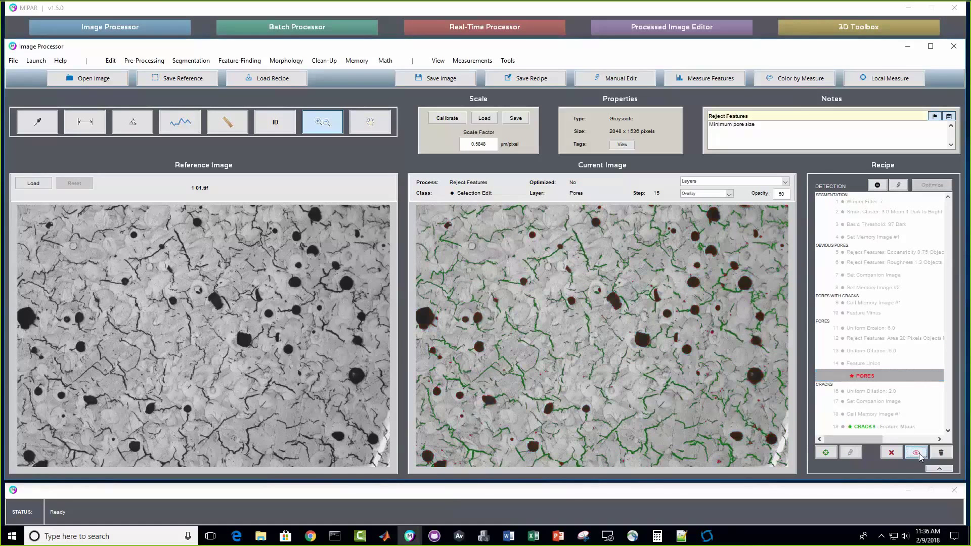
{"action": "left_click", "coordinate": [917, 453]}
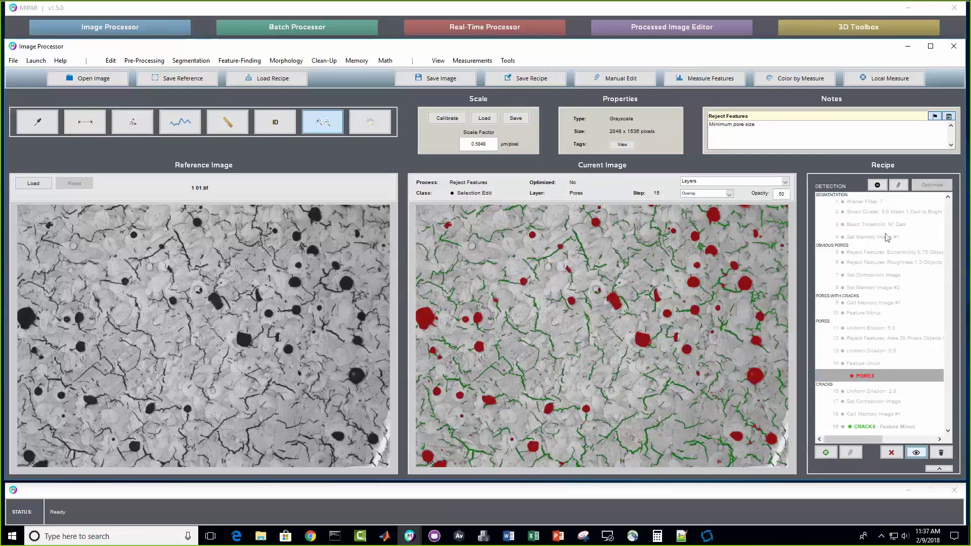
{"action": "left_click", "coordinate": [882, 237]}
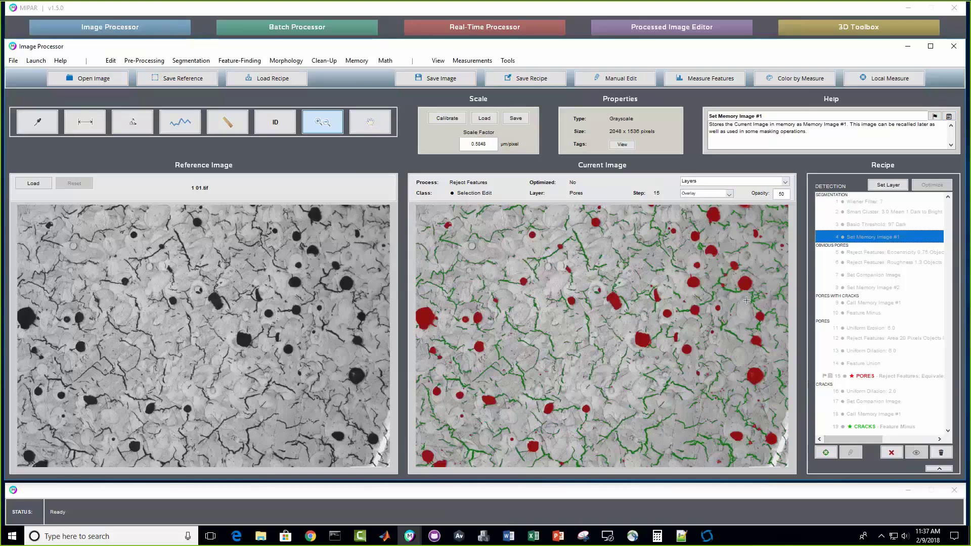
{"action": "left_click", "coordinate": [697, 181]}
{"action": "left_click", "coordinate": [690, 218]}
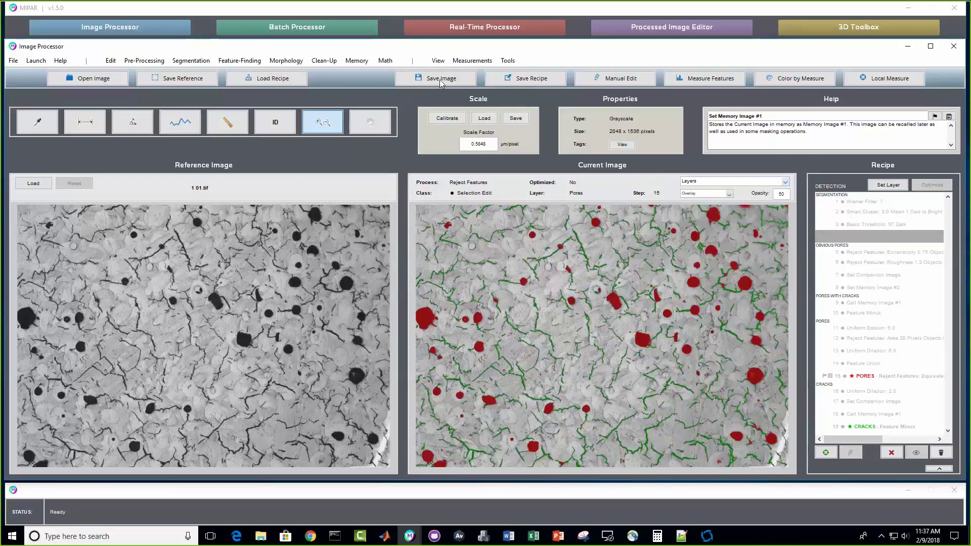
Step: Measure the Area Fraction of the Pores and Cracks layers relative to the Entire Image and close the results
{"action": "left_click", "coordinate": [465, 62]}
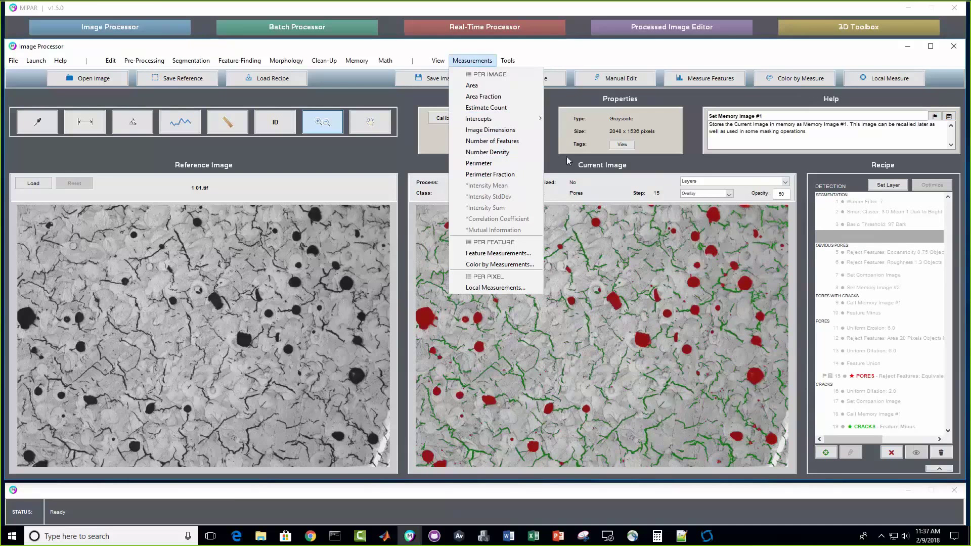
{"action": "left_click", "coordinate": [505, 95]}
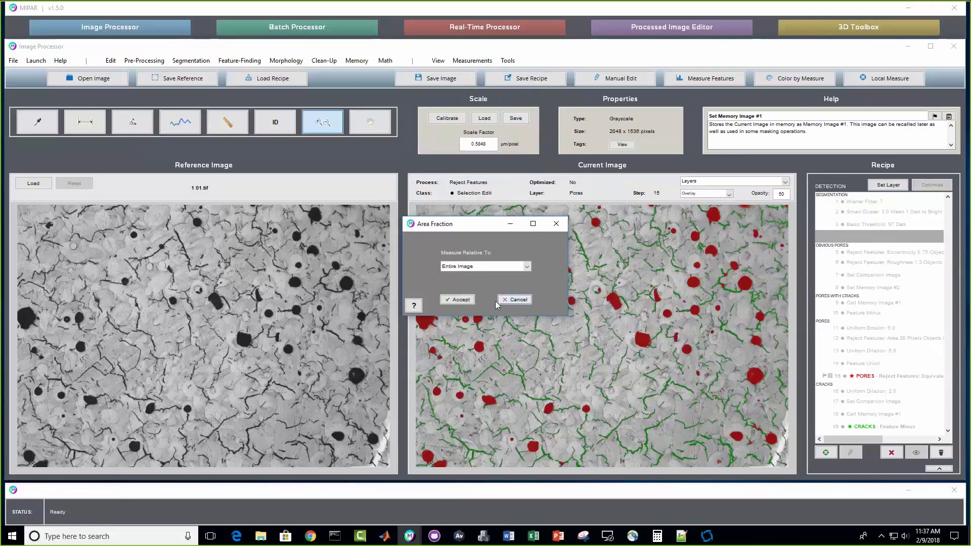
{"action": "left_click", "coordinate": [490, 266]}
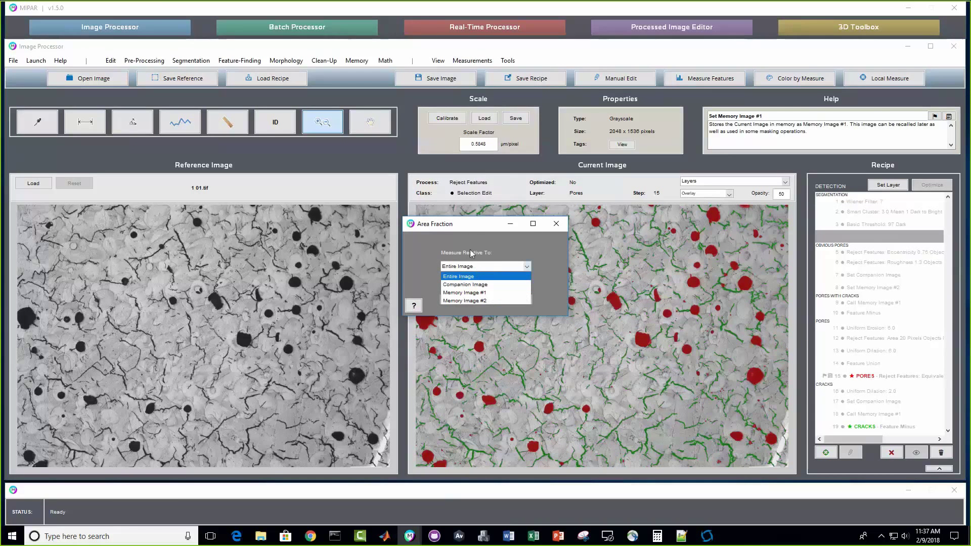
{"action": "left_click", "coordinate": [462, 277]}
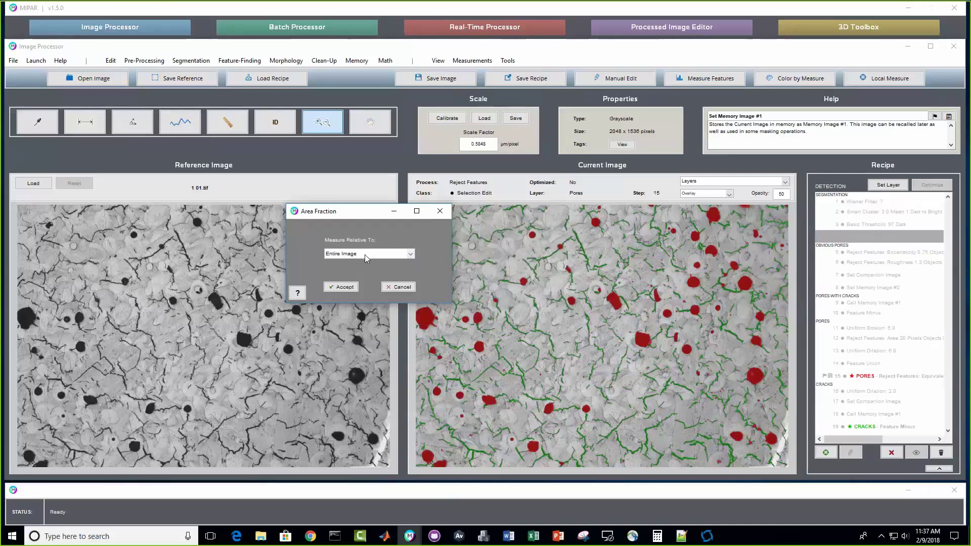
{"action": "left_click", "coordinate": [365, 254]}
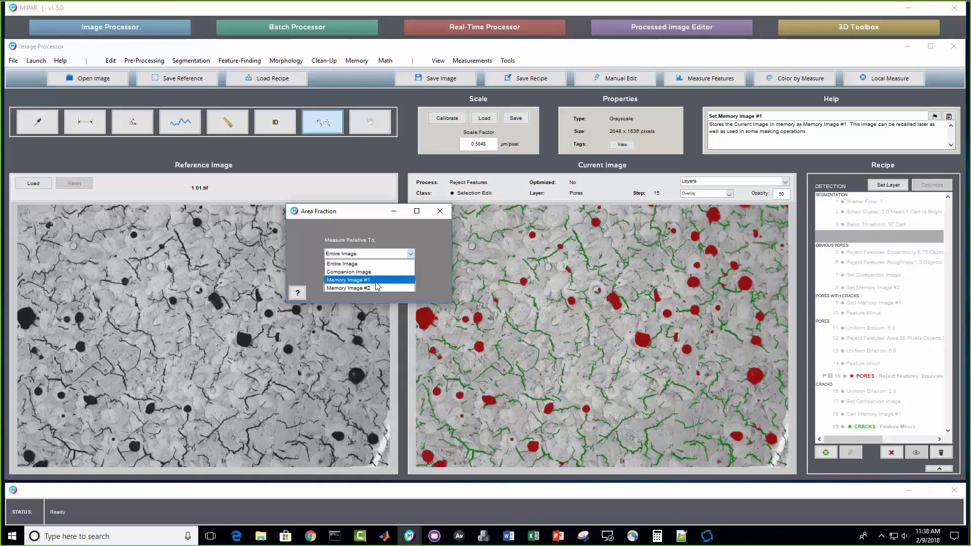
{"action": "left_click", "coordinate": [360, 229]}
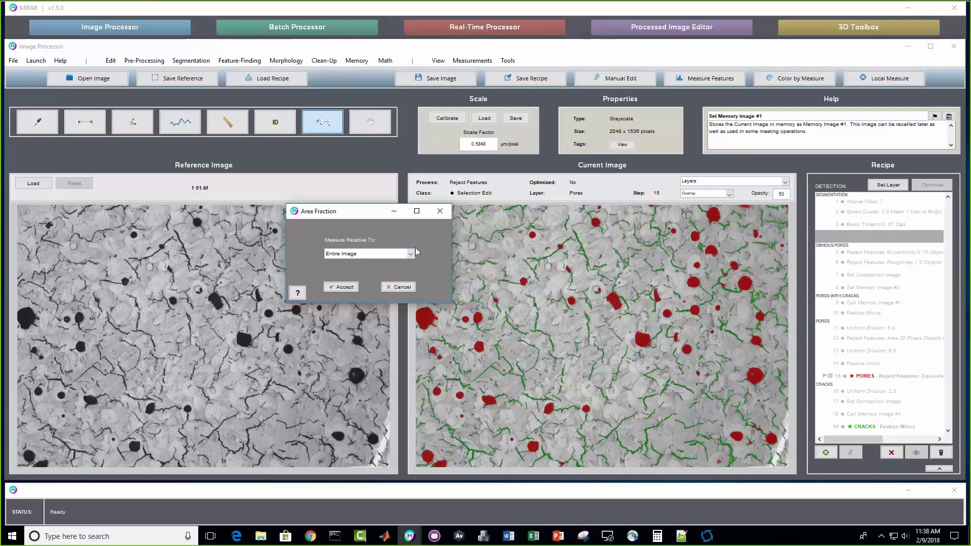
{"action": "left_click", "coordinate": [392, 254]}
{"action": "left_click", "coordinate": [369, 233]}
{"action": "left_click", "coordinate": [345, 286]}
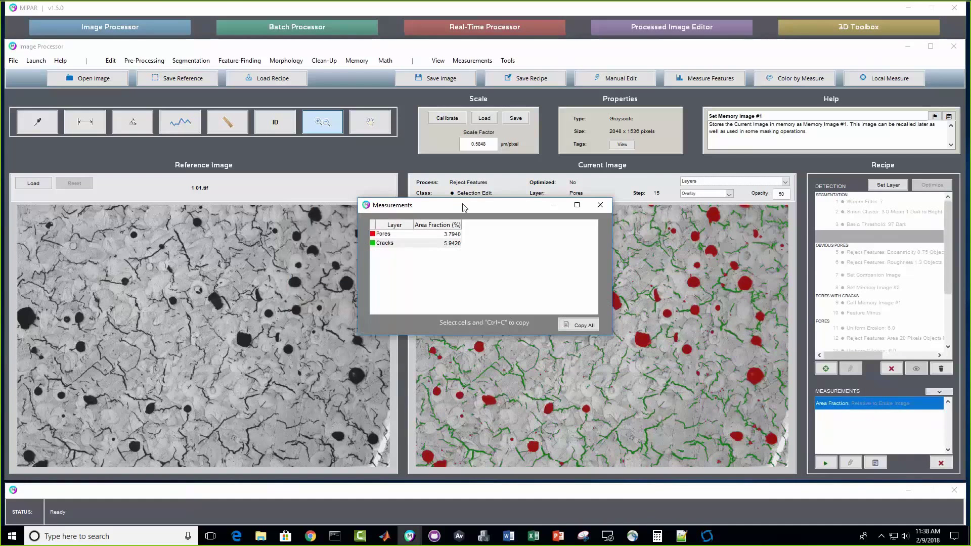
{"action": "left_click_drag", "start_coordinate": [463, 206], "coordinate": [279, 203]}
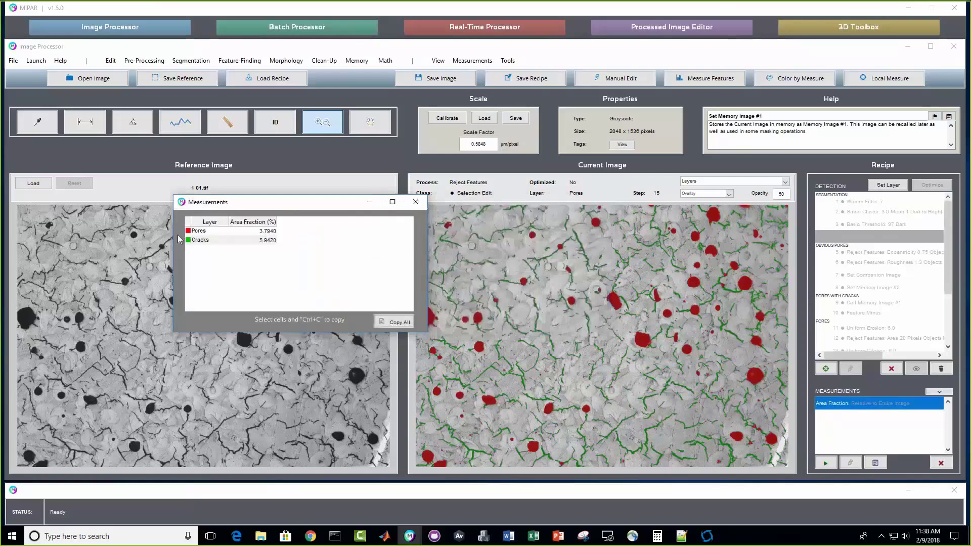
{"action": "left_click", "coordinate": [256, 240]}
{"action": "left_click", "coordinate": [416, 202]}
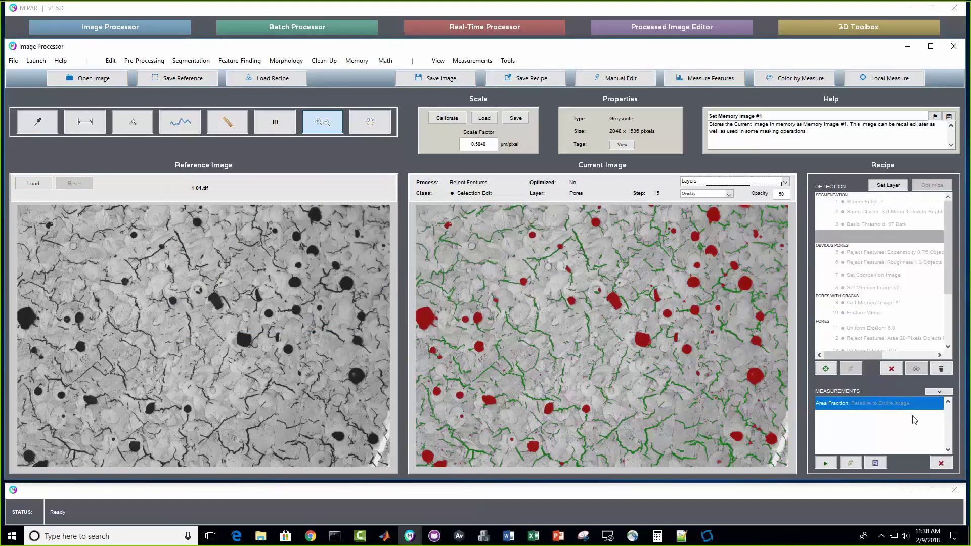
Step: Save the recipe with its measurement as a new file named Recipe_withMeas.rcp in the 2 - Cracks and Pores folder
{"action": "left_click", "coordinate": [534, 79]}
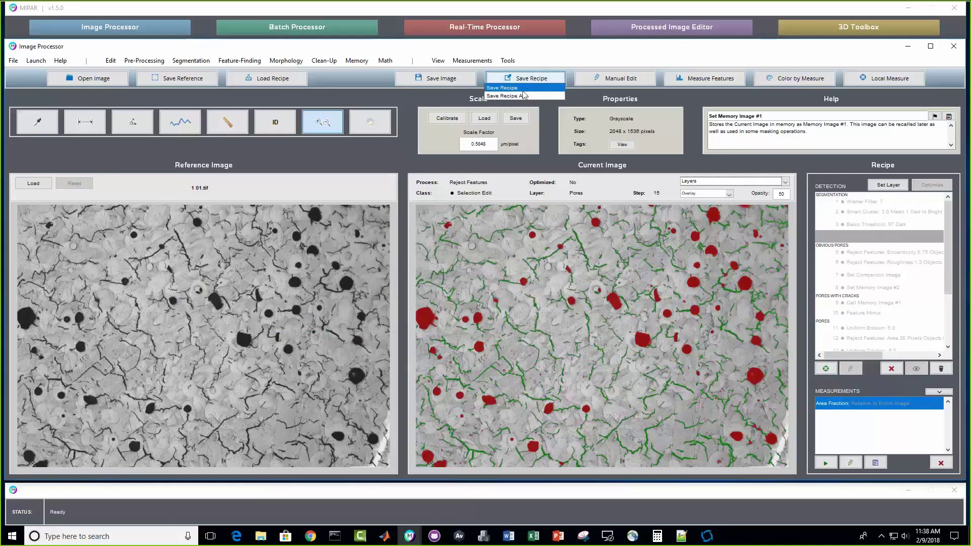
{"action": "left_click", "coordinate": [521, 95]}
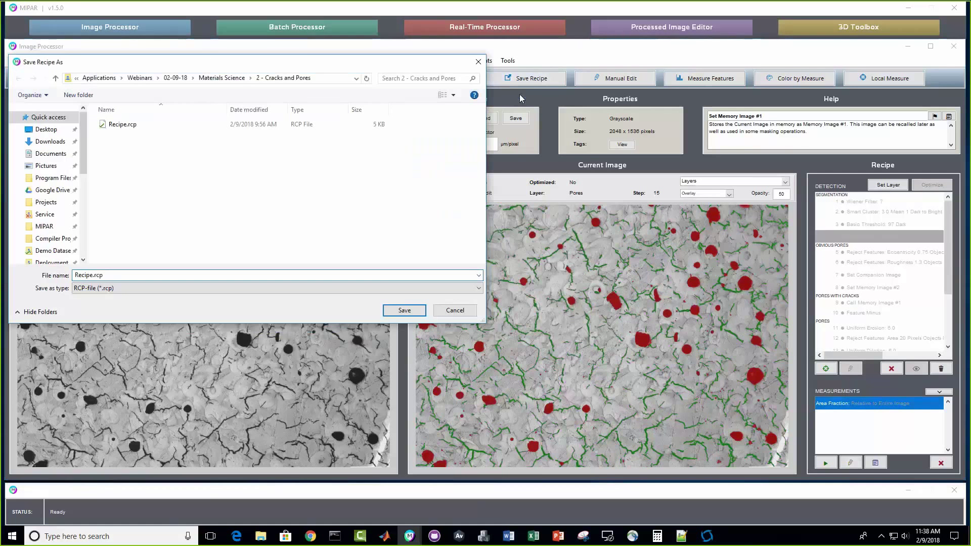
{"action": "type", "text": "_withMeas"}
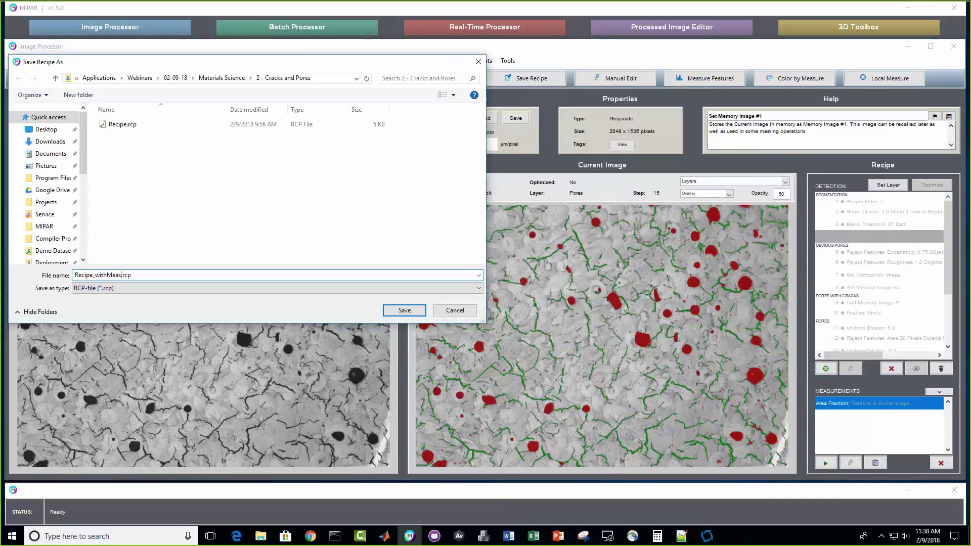
{"action": "key", "text": "Return"}
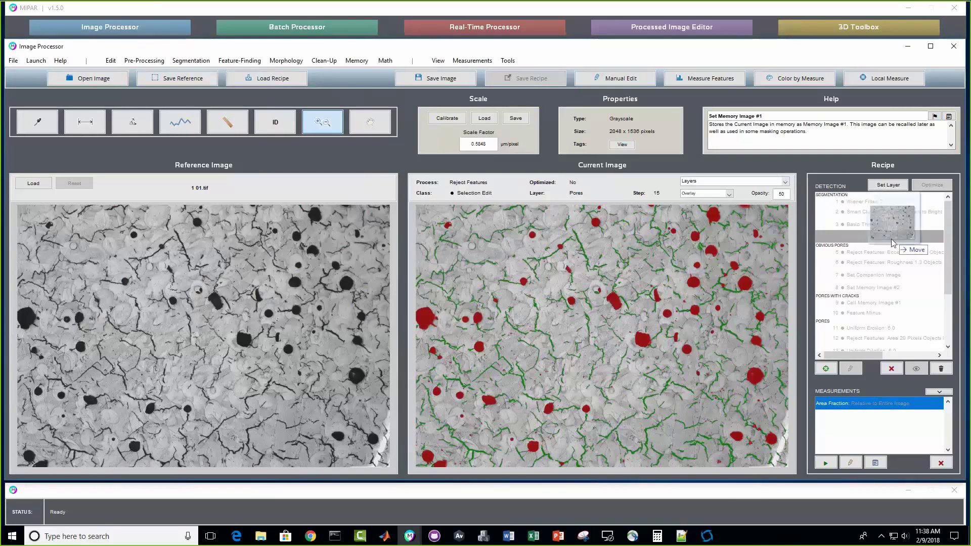
Step: Reopen the 1 01.tif image, run the saved recipe with its area fraction measurement, and close the results
{"action": "key", "text": "ctrl+o"}
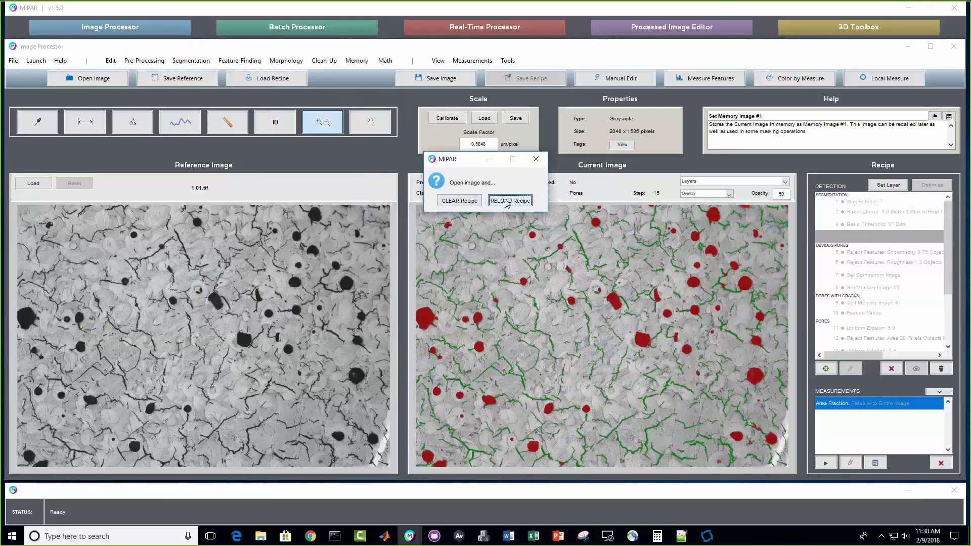
{"action": "left_click", "coordinate": [459, 201]}
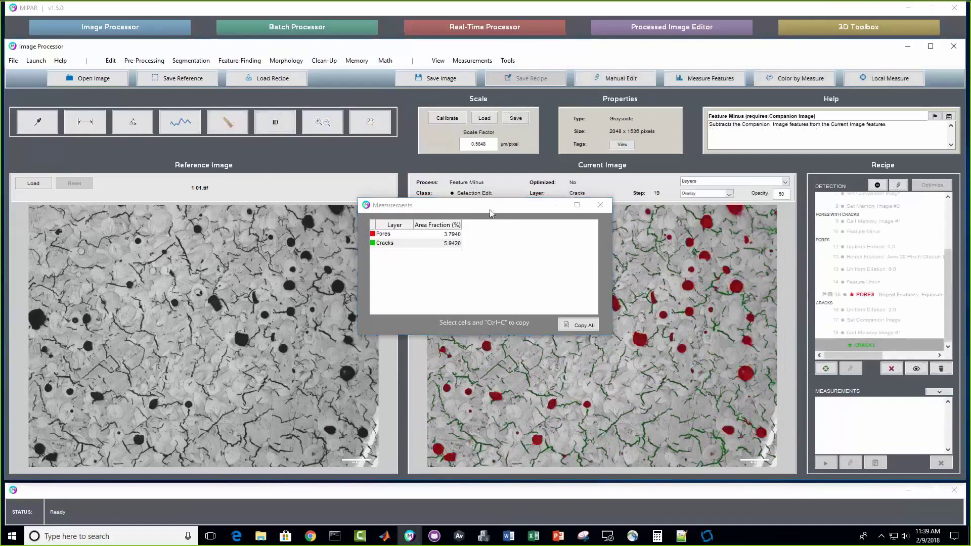
{"action": "left_click_drag", "start_coordinate": [536, 209], "coordinate": [366, 212]}
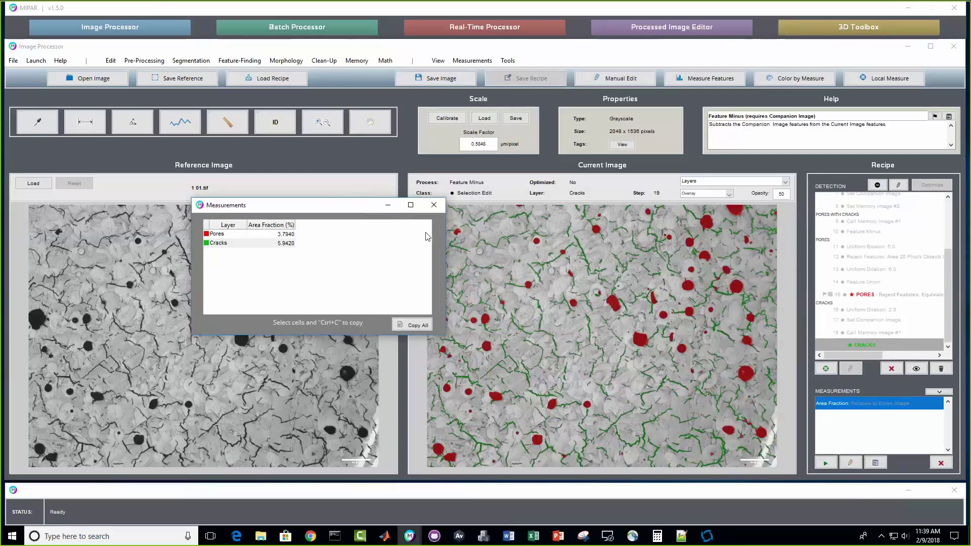
{"action": "left_click", "coordinate": [433, 206]}
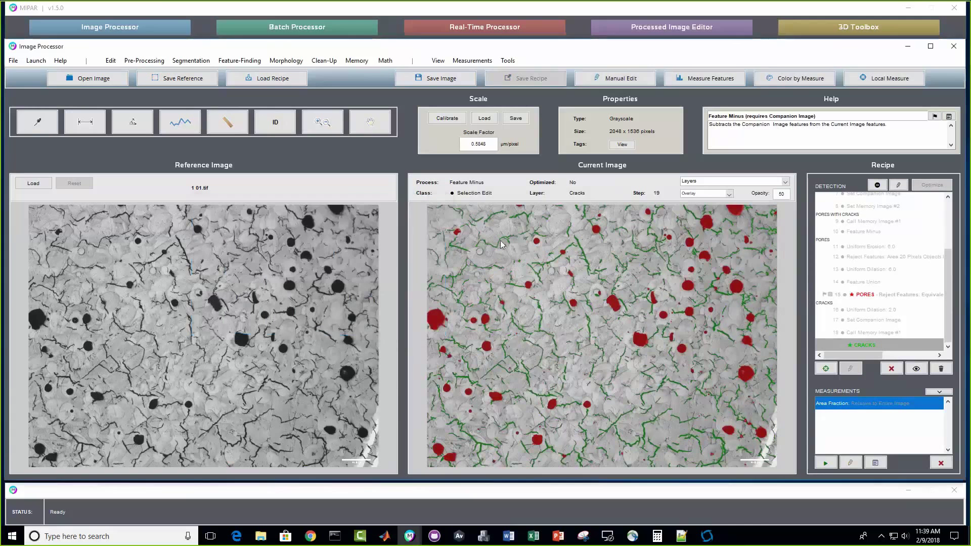
Step: Add Number of Features and Area measurements for the Pores and Cracks layers, closing each results table
{"action": "left_click", "coordinate": [473, 61]}
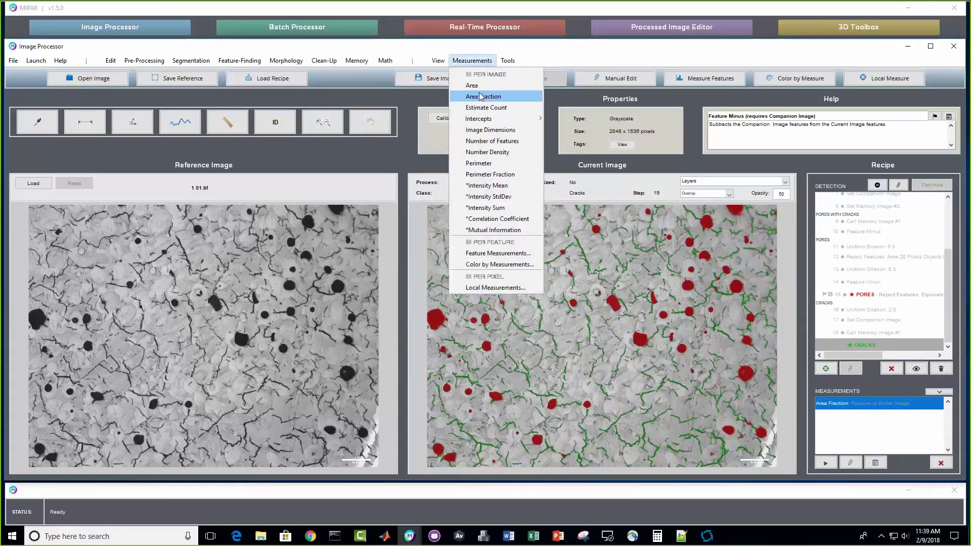
{"action": "left_click", "coordinate": [493, 142]}
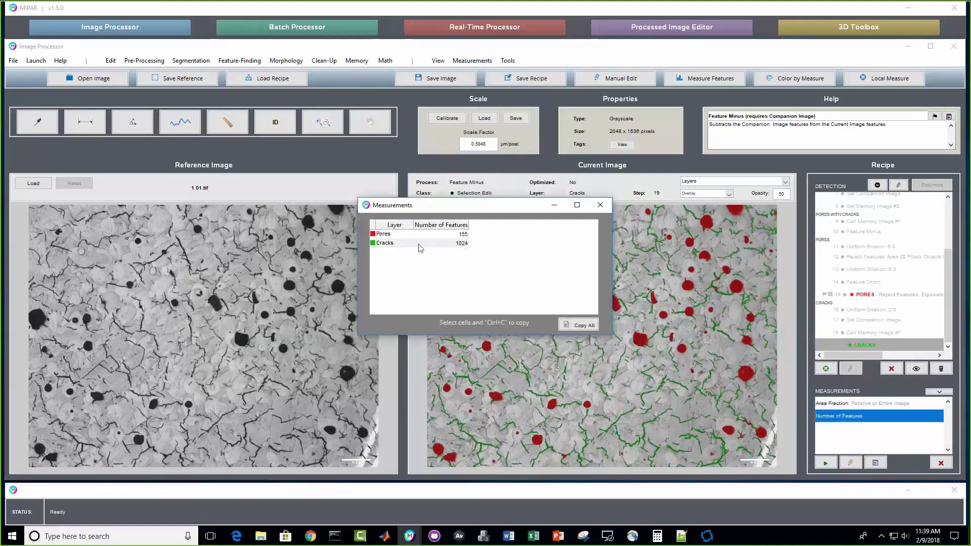
{"action": "left_click", "coordinate": [599, 205]}
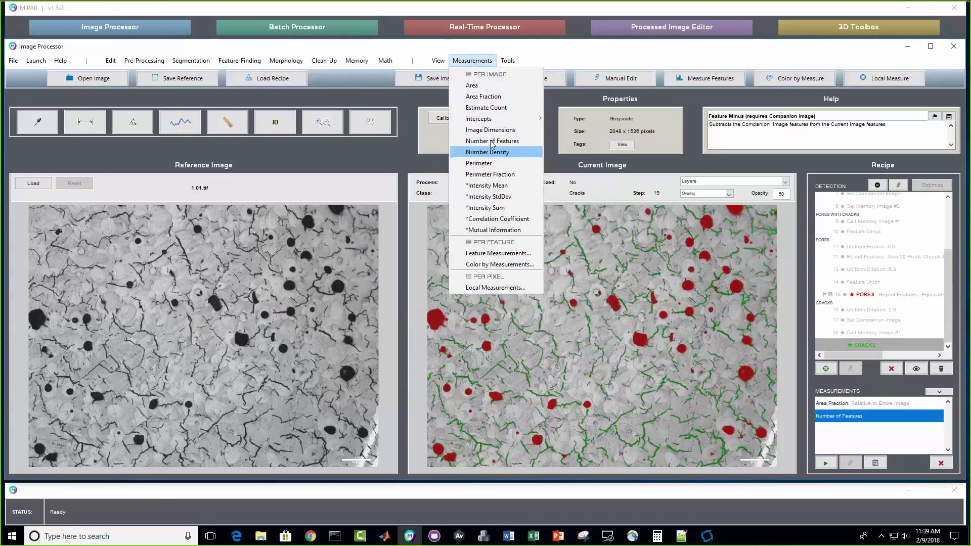
{"action": "left_click", "coordinate": [480, 85]}
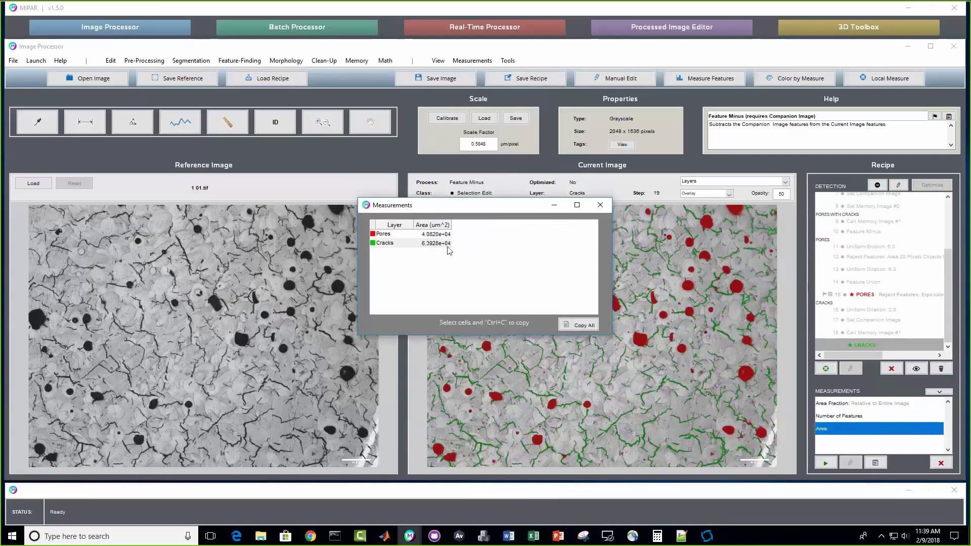
{"action": "left_click", "coordinate": [601, 205]}
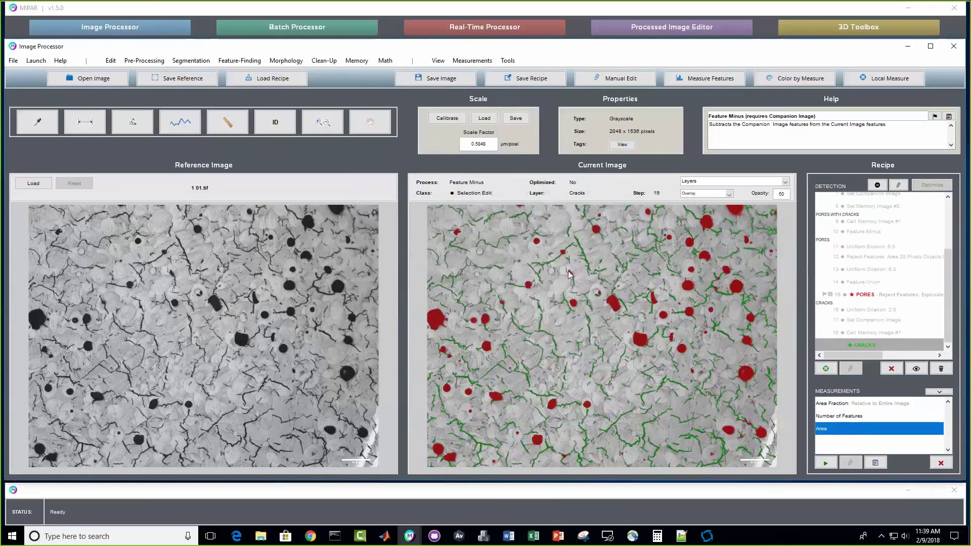
Step: Add a Number Density measurement relative to the Entire Image for both layers and close its results
{"action": "left_click", "coordinate": [472, 62]}
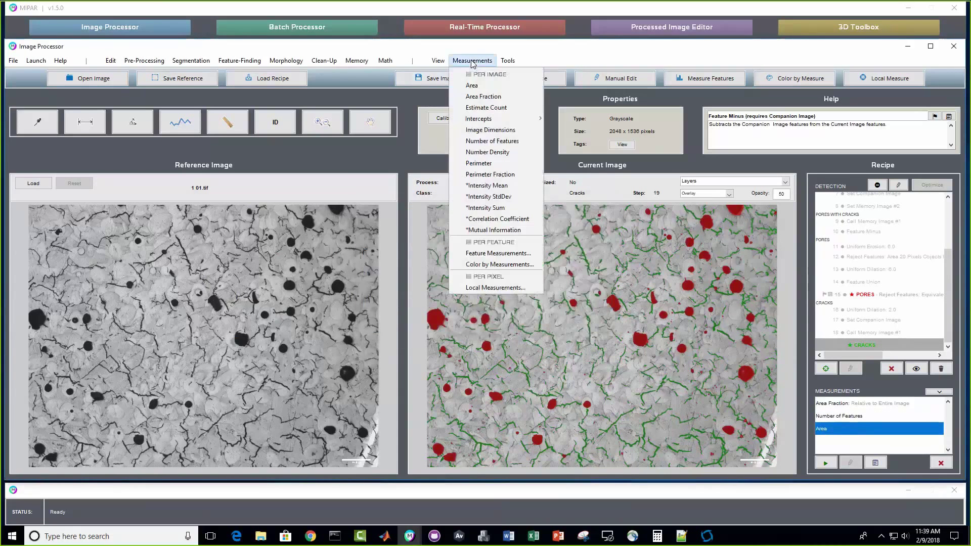
{"action": "left_click", "coordinate": [489, 151]}
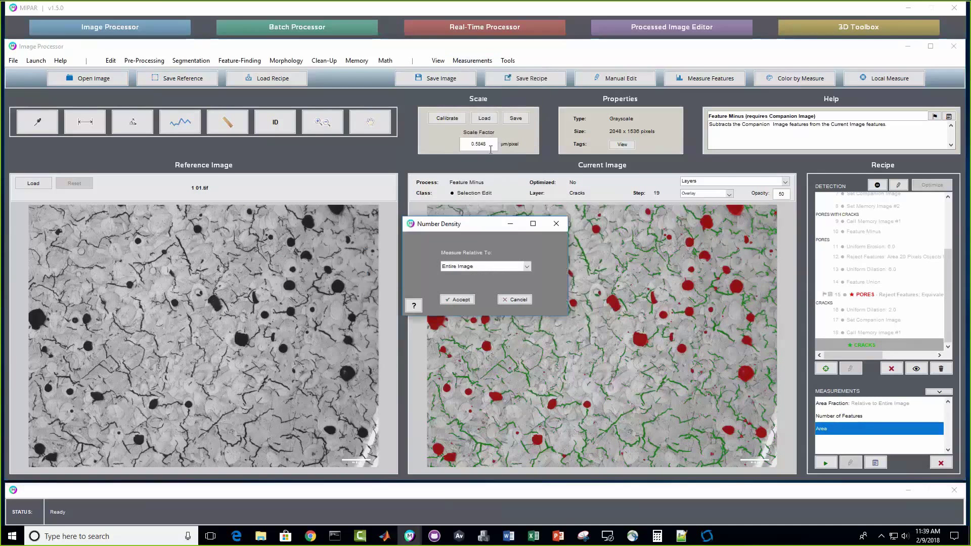
{"action": "left_click", "coordinate": [461, 300]}
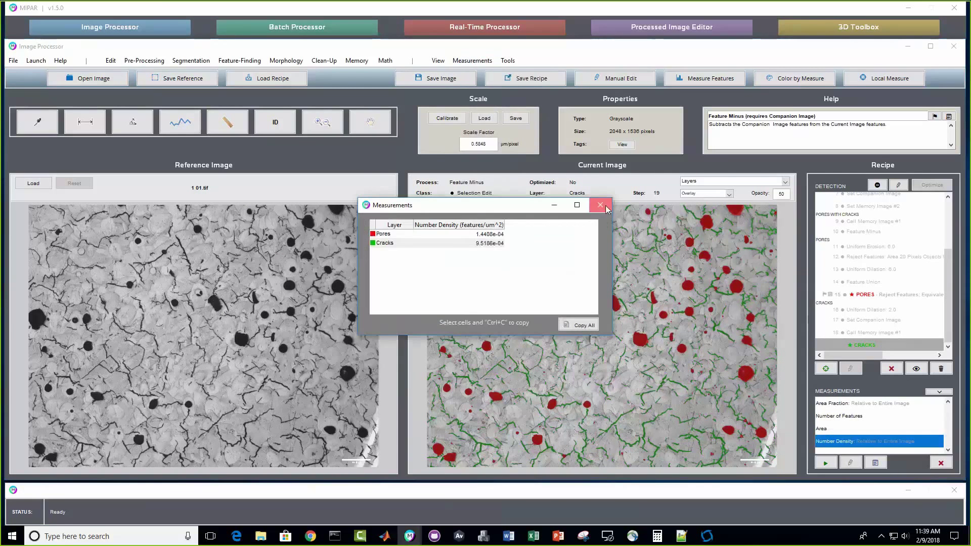
{"action": "left_click", "coordinate": [600, 205]}
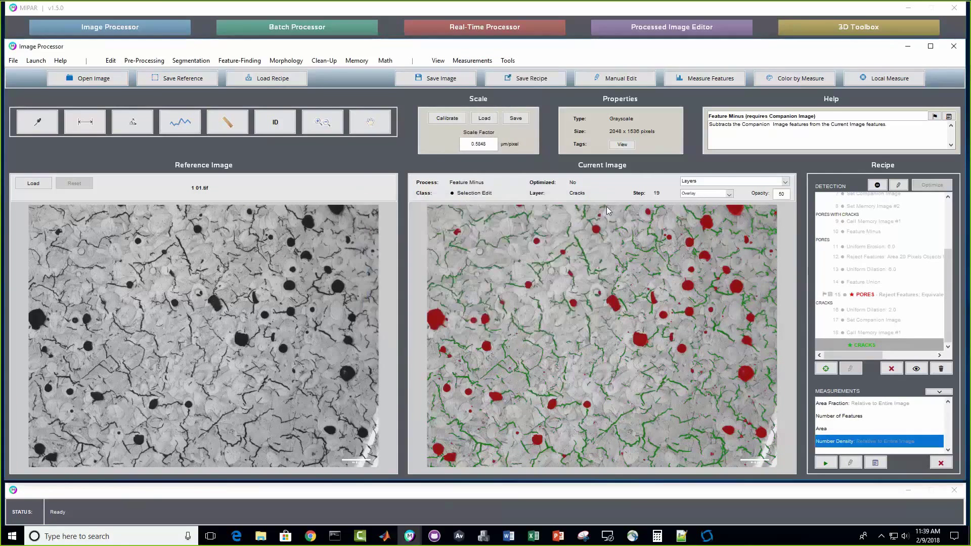
Step: Generate a combined report of all four measurements, widen it to show every column, and close it after review
{"action": "left_click", "coordinate": [854, 403]}
{"action": "key", "text": "Down"}
{"action": "key", "text": "Down"}
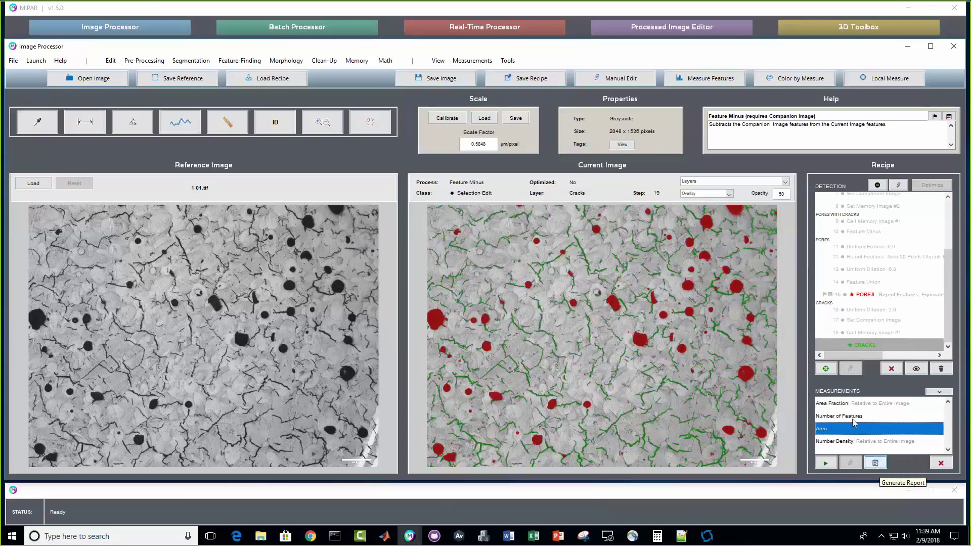
{"action": "left_click", "coordinate": [876, 464]}
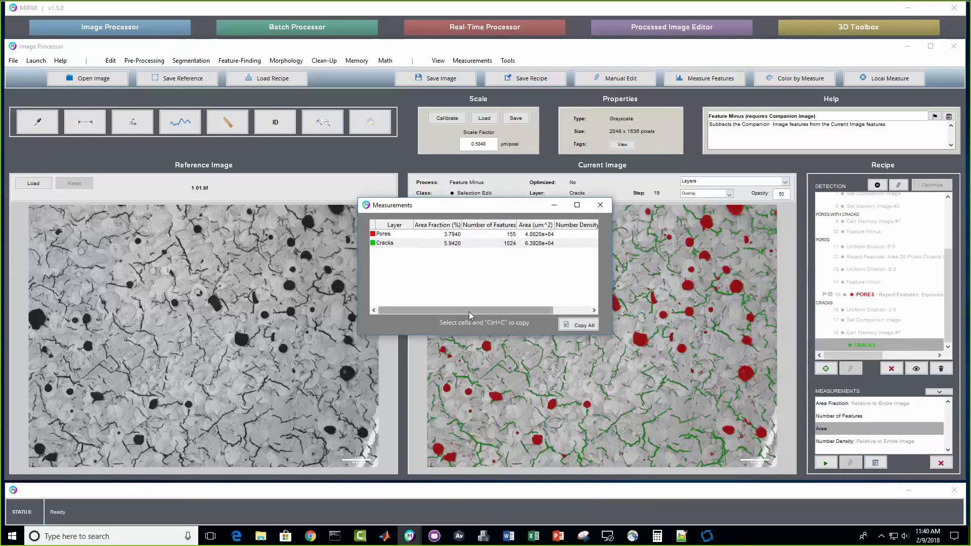
{"action": "mouse_move", "coordinate": [468, 311]}
{"action": "left_mouse_down"}
{"action": "mouse_move", "coordinate": [501, 313]}
{"action": "mouse_move", "coordinate": [471, 312]}
{"action": "left_mouse_up"}
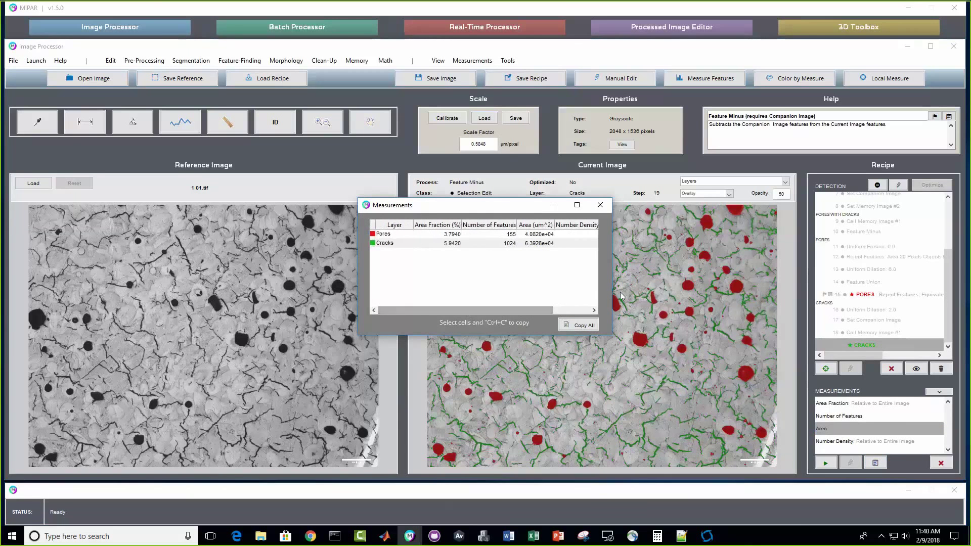
{"action": "left_click_drag", "start_coordinate": [612, 291], "coordinate": [683, 290]}
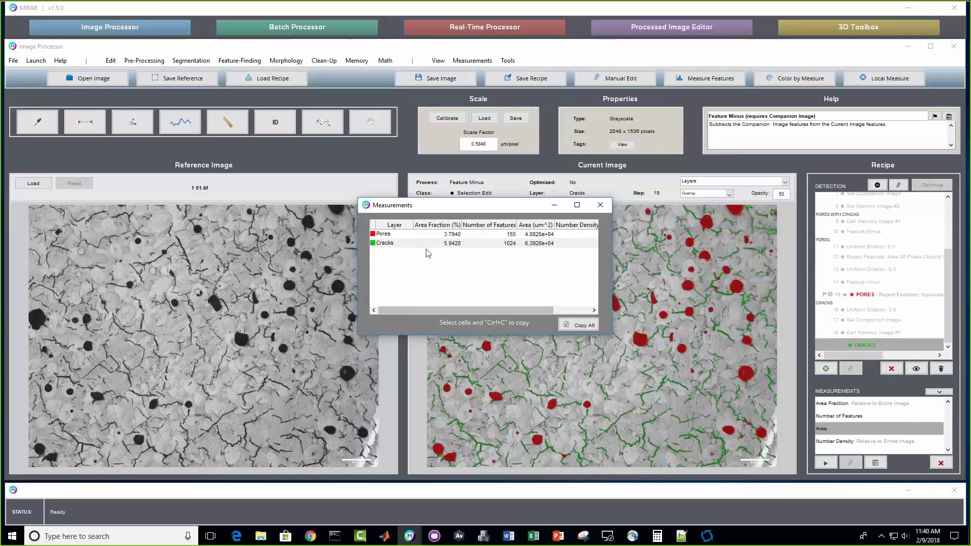
{"action": "left_click", "coordinate": [442, 236]}
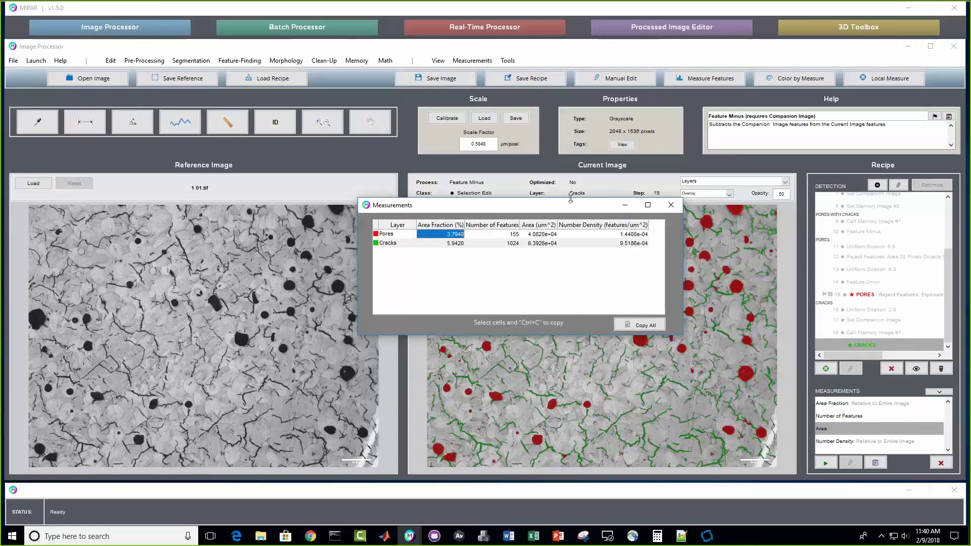
{"action": "left_click", "coordinate": [672, 206]}
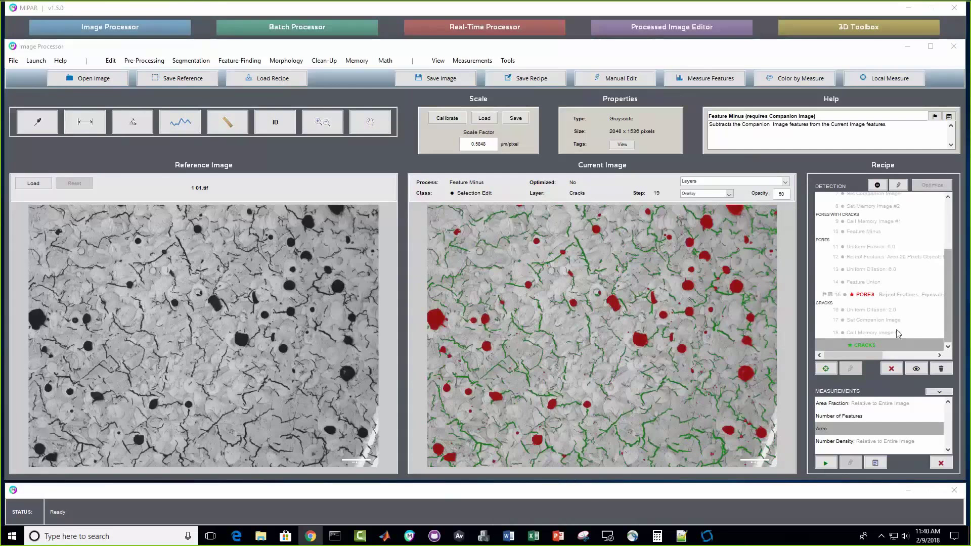
Step: Hide the Cracks layer in the layered view
{"action": "left_click", "coordinate": [916, 368]}
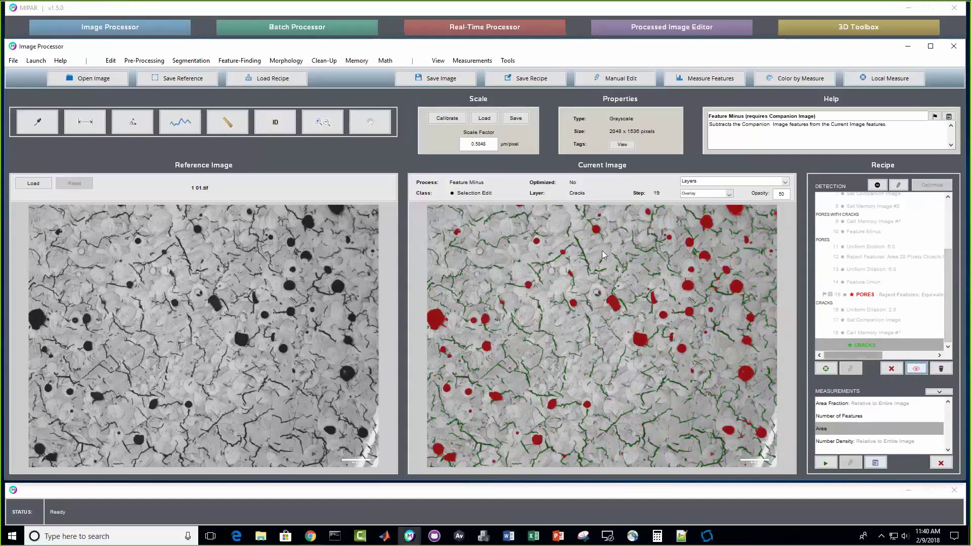
Step: Clear the current recipe and load the WC_ORIGINAL.png image together with its Particles and Matrix recipe
{"action": "left_click", "coordinate": [941, 369]}
{"action": "left_click", "coordinate": [480, 228]}
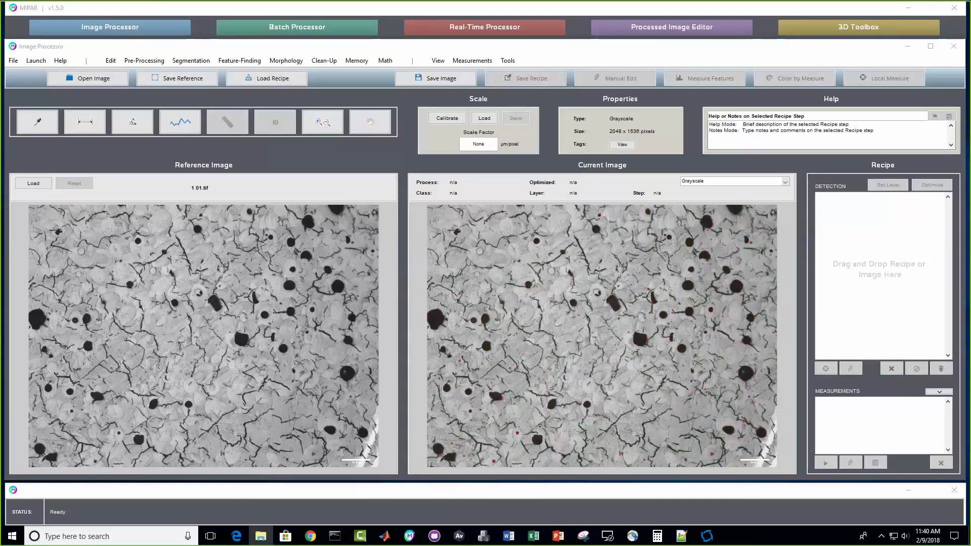
{"action": "left_click_drag", "start_coordinate": [968, 218], "coordinate": [905, 225]}
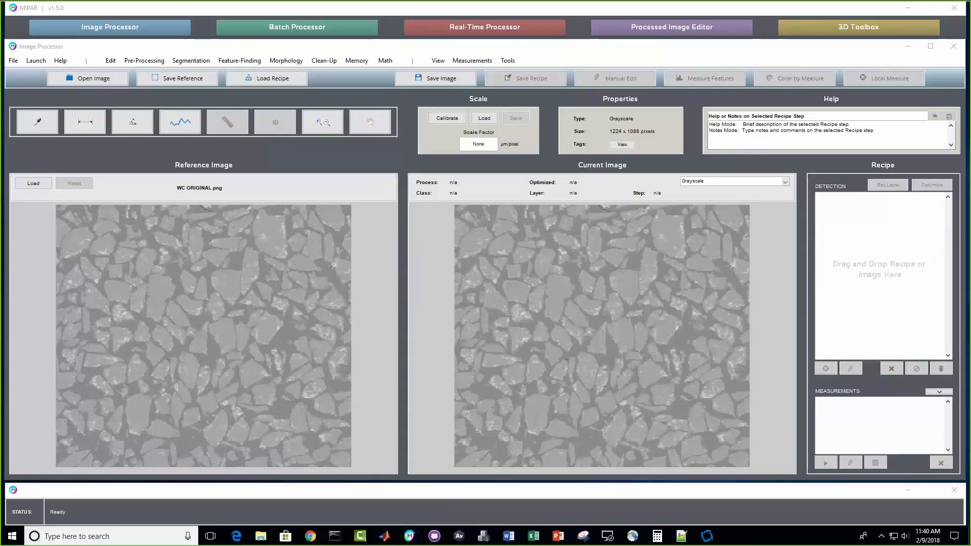
{"action": "left_click_drag", "start_coordinate": [968, 223], "coordinate": [906, 222]}
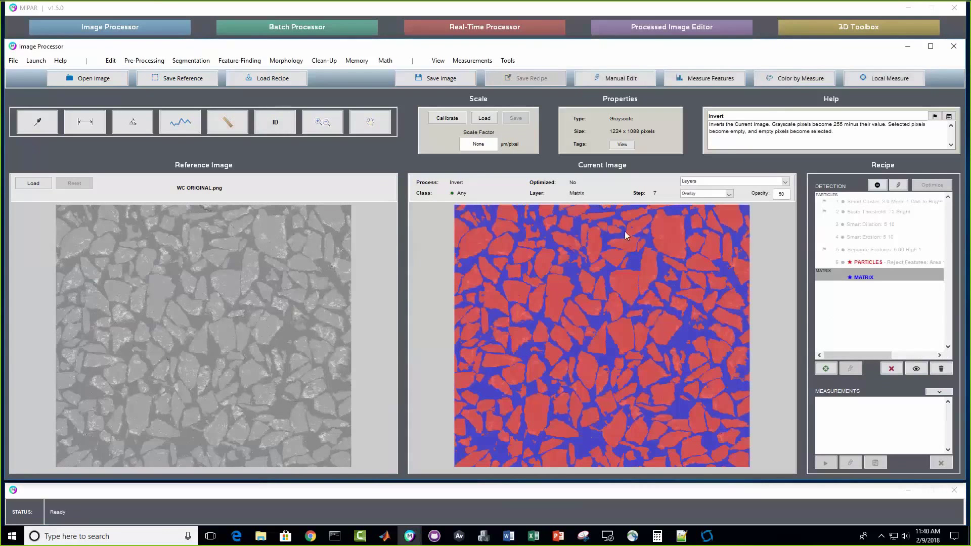
Step: Insert a Remove Edge Features step after Separate Features in the Particles part of the recipe
{"action": "left_click", "coordinate": [882, 261]}
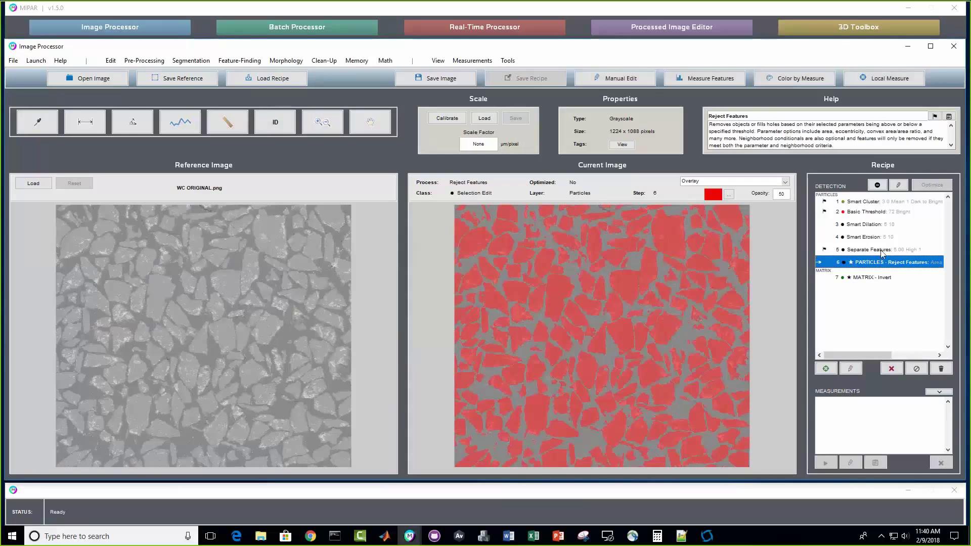
{"action": "left_click", "coordinate": [881, 251]}
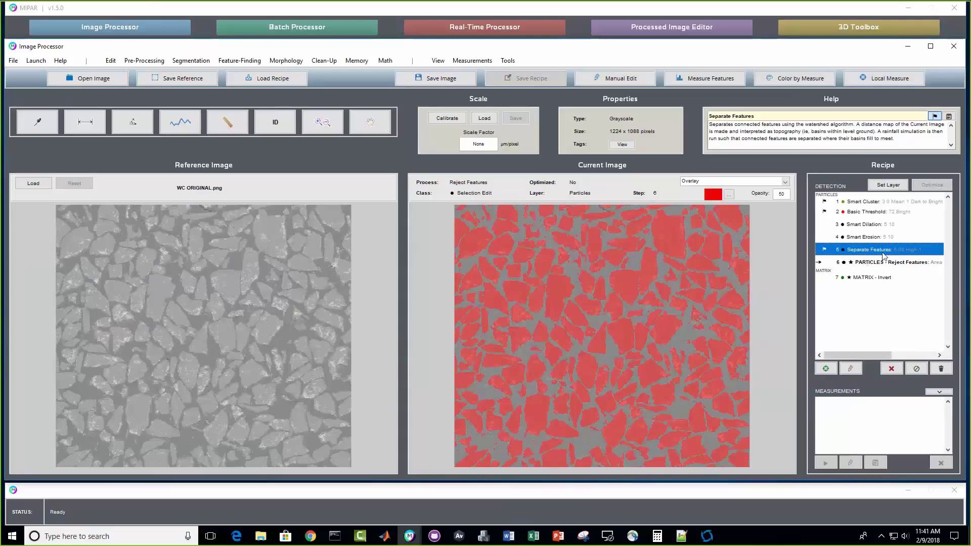
{"action": "left_click", "coordinate": [324, 60]}
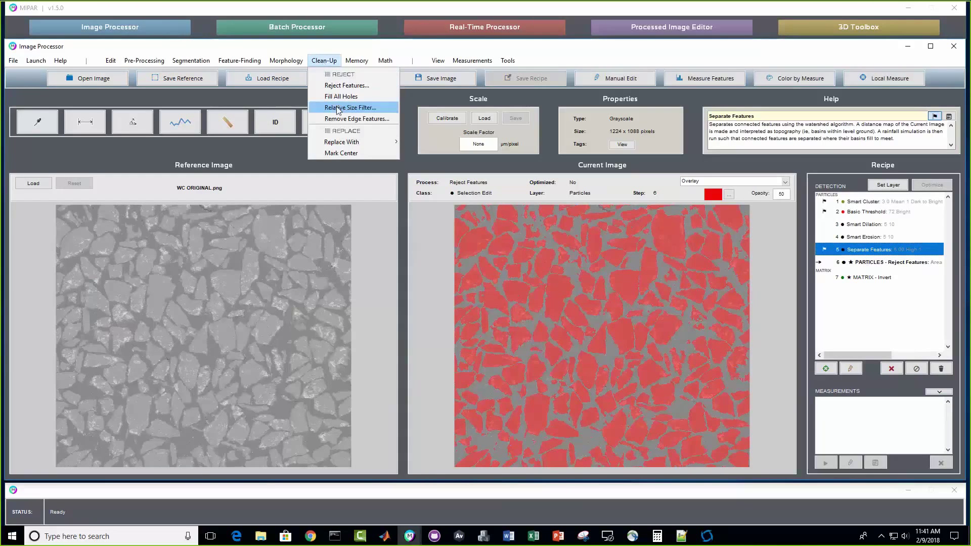
{"action": "left_click", "coordinate": [348, 120]}
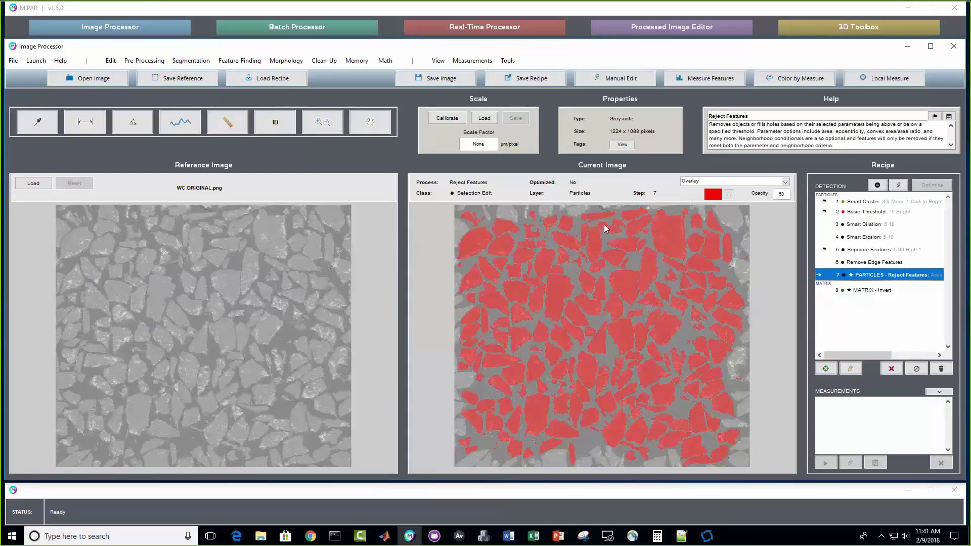
Step: Start scale calibration using a different image, WC_ScaleBar.tif from the 1 - Simple Particles folder
{"action": "double_click", "coordinate": [497, 143]}
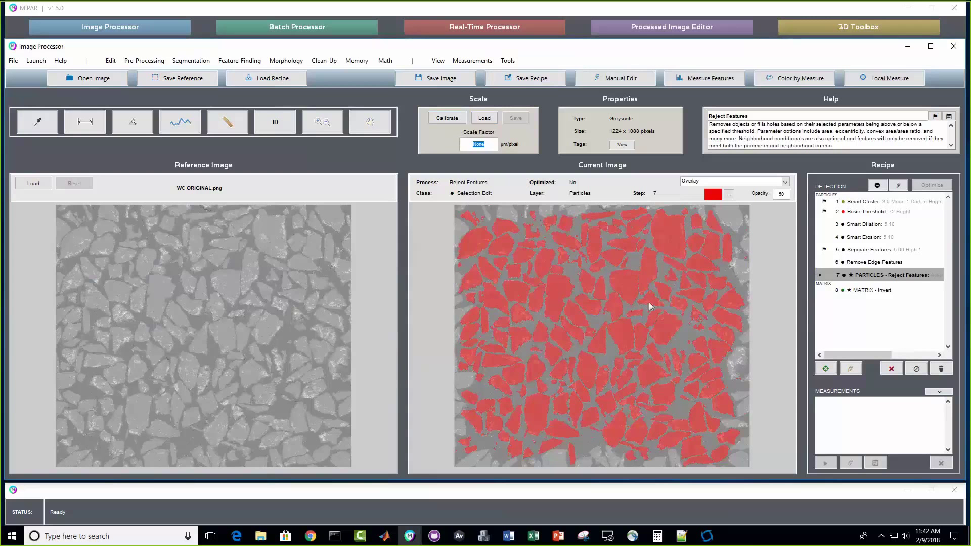
{"action": "left_click", "coordinate": [450, 118]}
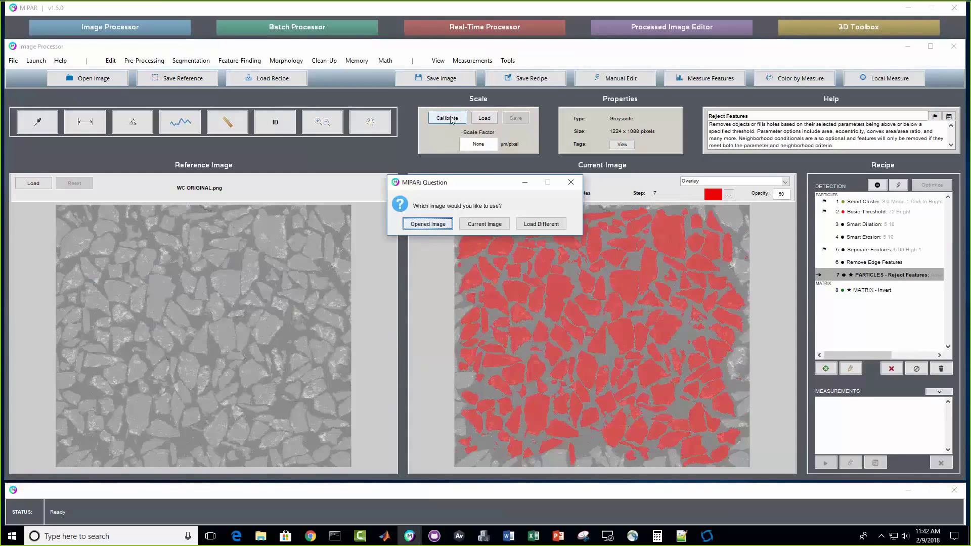
{"action": "left_click", "coordinate": [548, 226]}
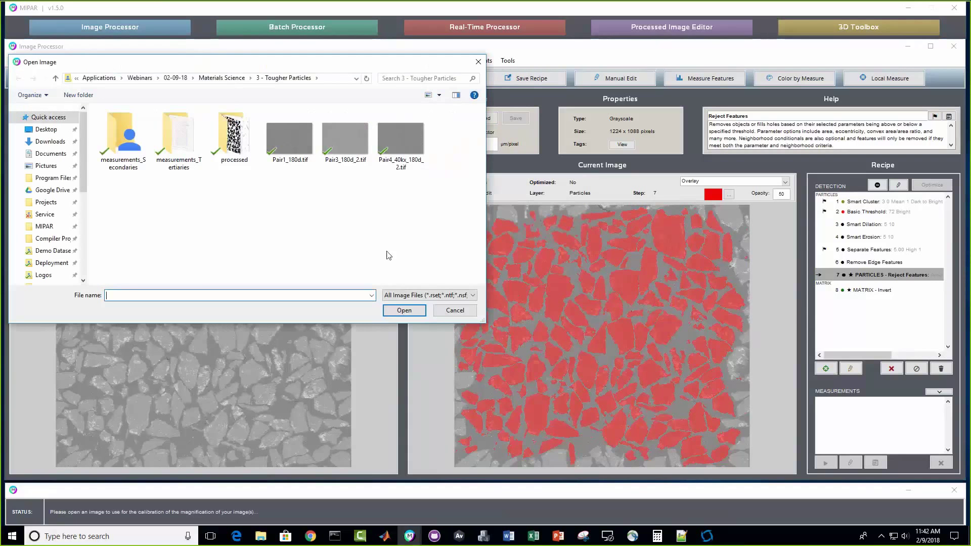
{"action": "left_click", "coordinate": [223, 78]}
{"action": "double_click", "coordinate": [158, 121]}
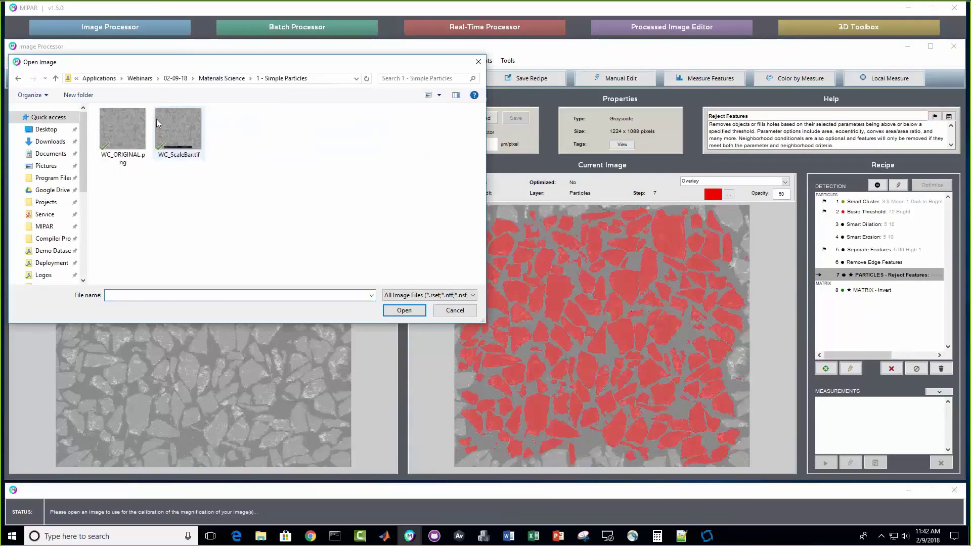
{"action": "left_click", "coordinate": [158, 120]}
{"action": "left_click", "coordinate": [404, 310]}
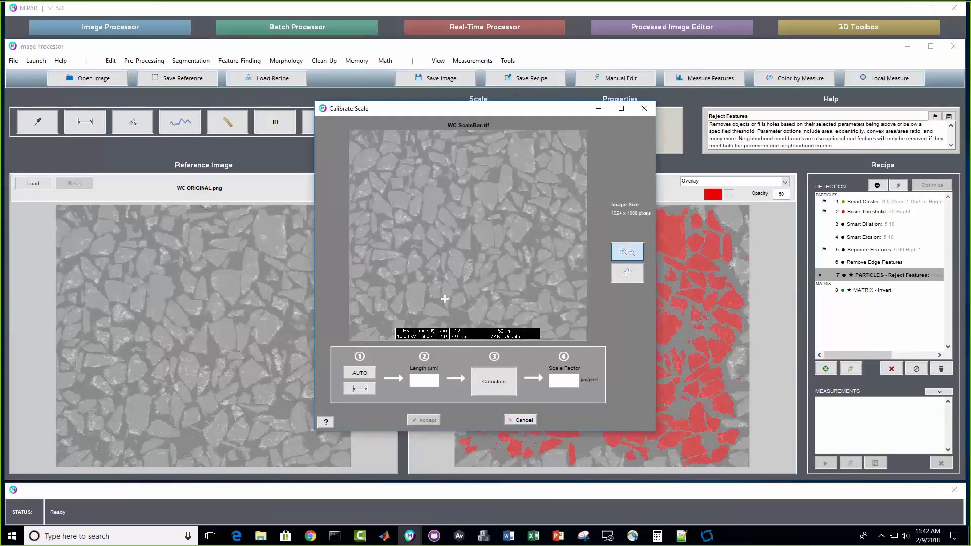
Step: Draw a manual calibration line about 205 px long matching the 50 µm scale bar, and remove it
{"action": "left_click_drag", "start_coordinate": [445, 298], "coordinate": [583, 354]}
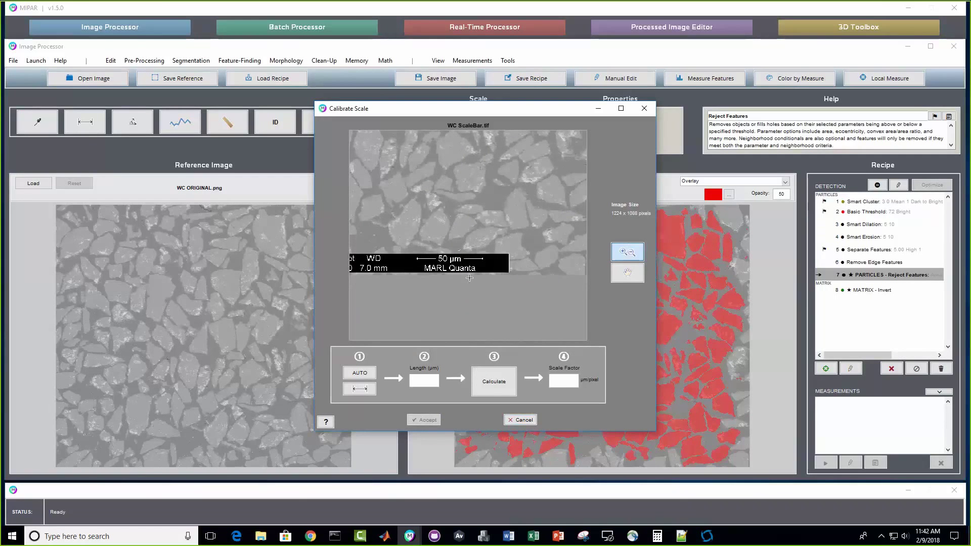
{"action": "scroll", "coordinate": [462, 257], "scroll_direction": "up", "scroll_amount": 3}
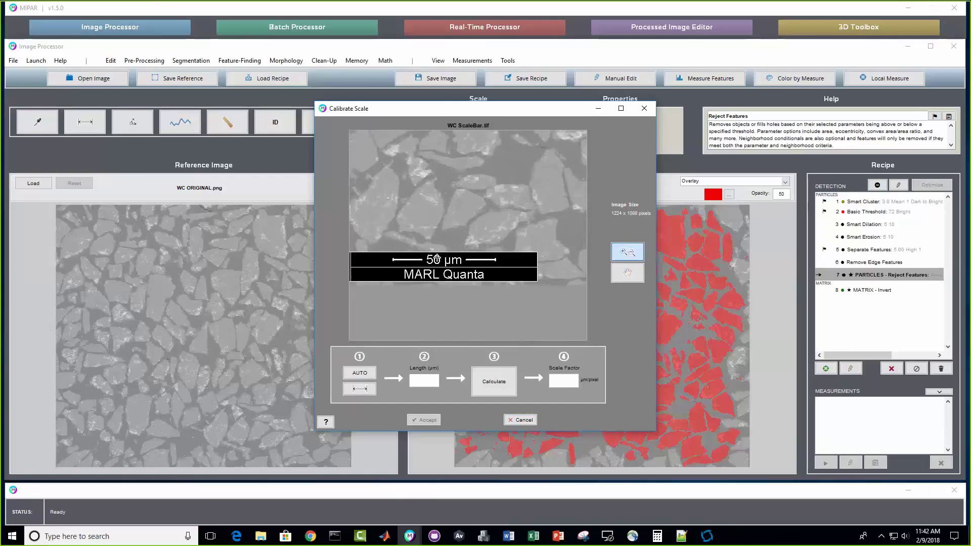
{"action": "scroll", "coordinate": [437, 259], "scroll_direction": "up", "scroll_amount": 3}
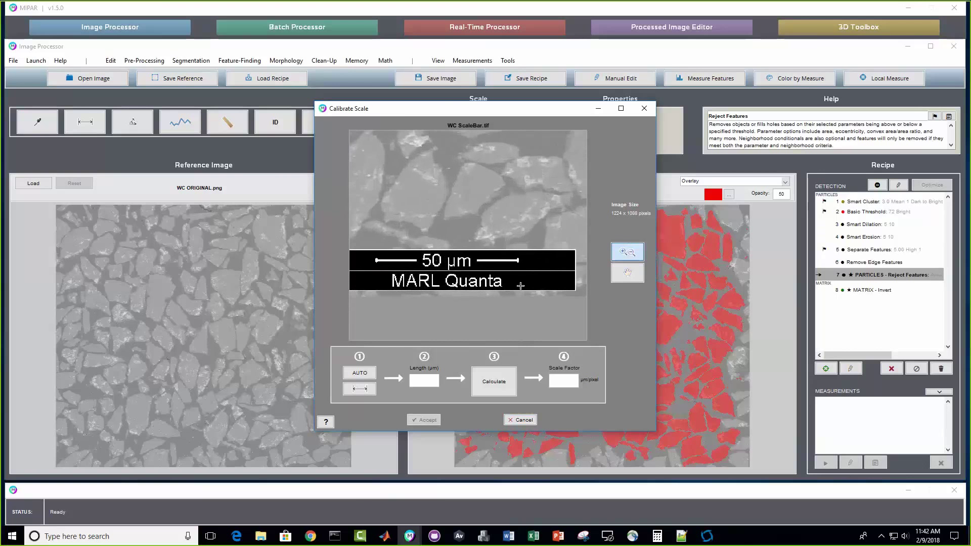
{"action": "left_click", "coordinate": [360, 388]}
{"action": "scroll", "coordinate": [433, 260], "scroll_direction": "up", "scroll_amount": 1}
{"action": "scroll", "coordinate": [436, 262], "scroll_direction": "up", "scroll_amount": 2}
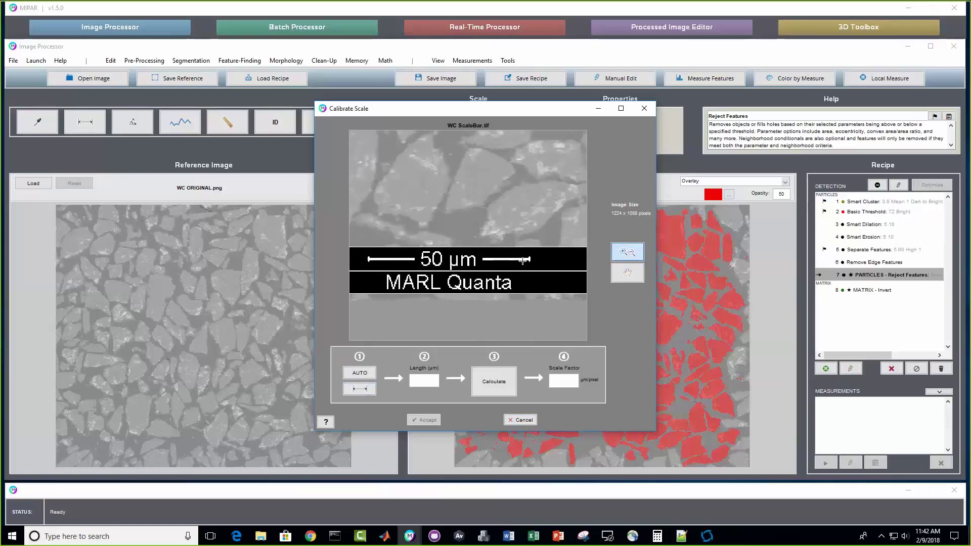
{"action": "scroll", "coordinate": [372, 258], "scroll_direction": "up", "scroll_amount": 1}
{"action": "scroll", "coordinate": [372, 259], "scroll_direction": "up", "scroll_amount": 1}
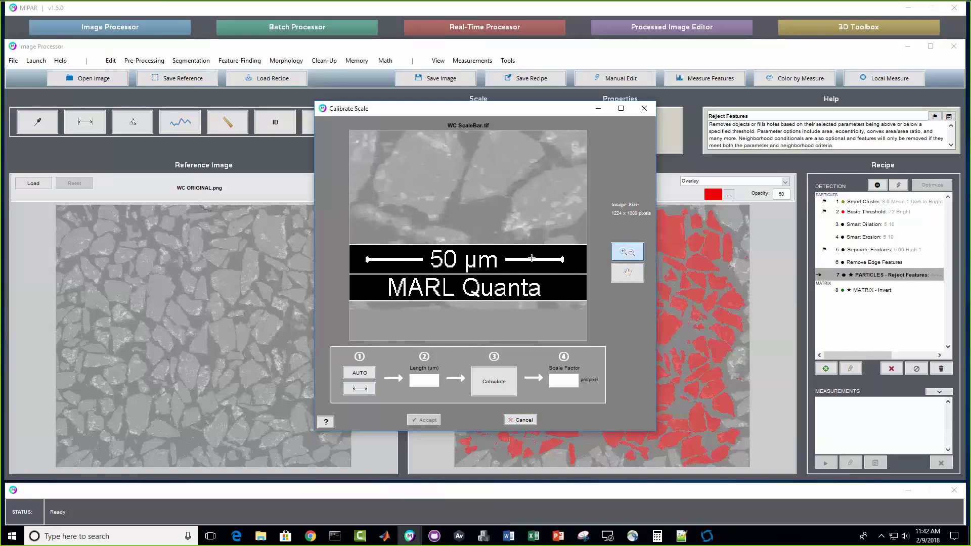
{"action": "left_click", "coordinate": [361, 389]}
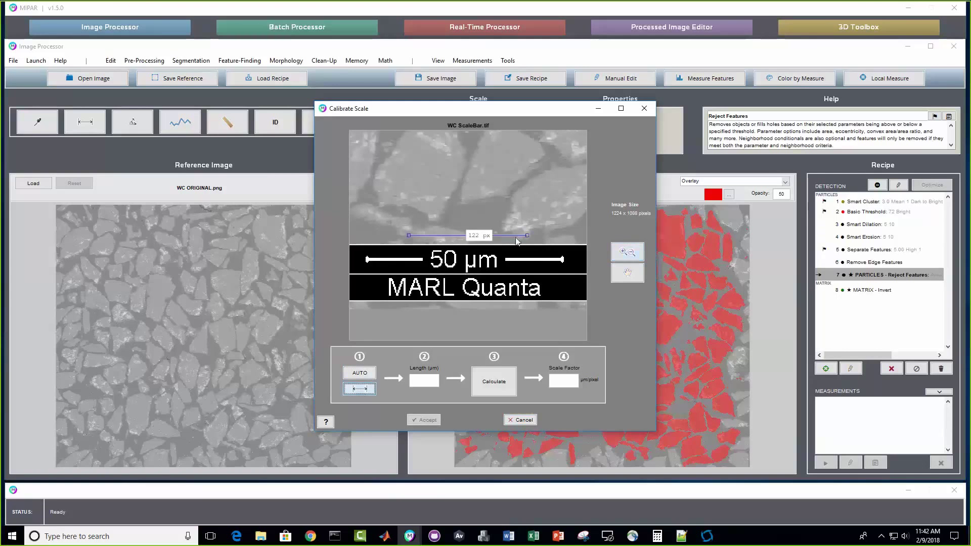
{"action": "left_click_drag", "start_coordinate": [512, 238], "coordinate": [564, 262]}
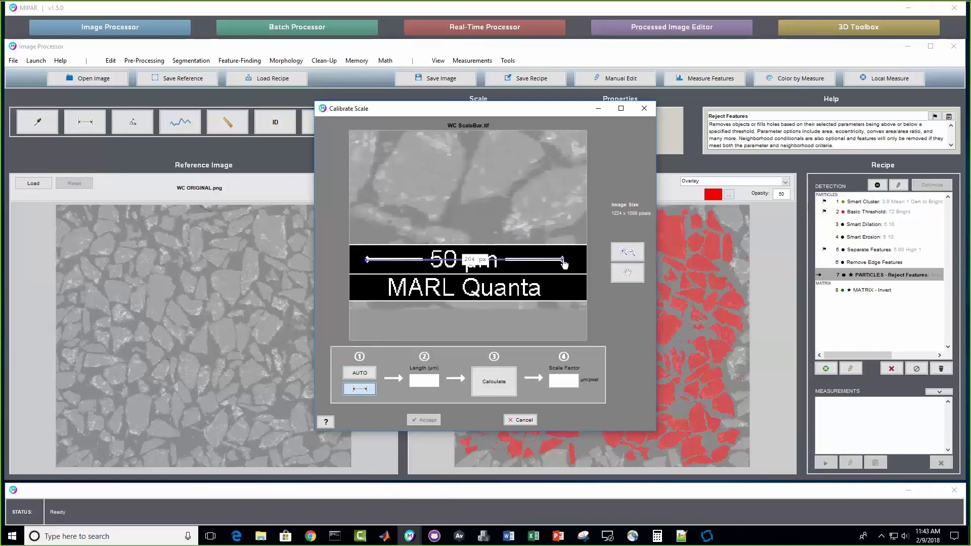
{"action": "left_click_drag", "start_coordinate": [564, 262], "coordinate": [558, 260]}
{"action": "left_click_drag", "start_coordinate": [502, 260], "coordinate": [503, 224]}
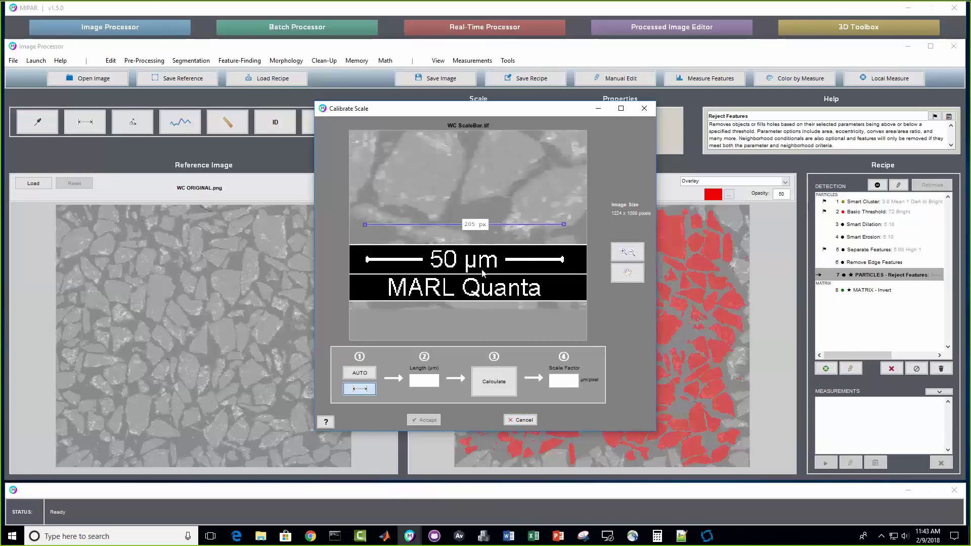
{"action": "left_click", "coordinate": [369, 390]}
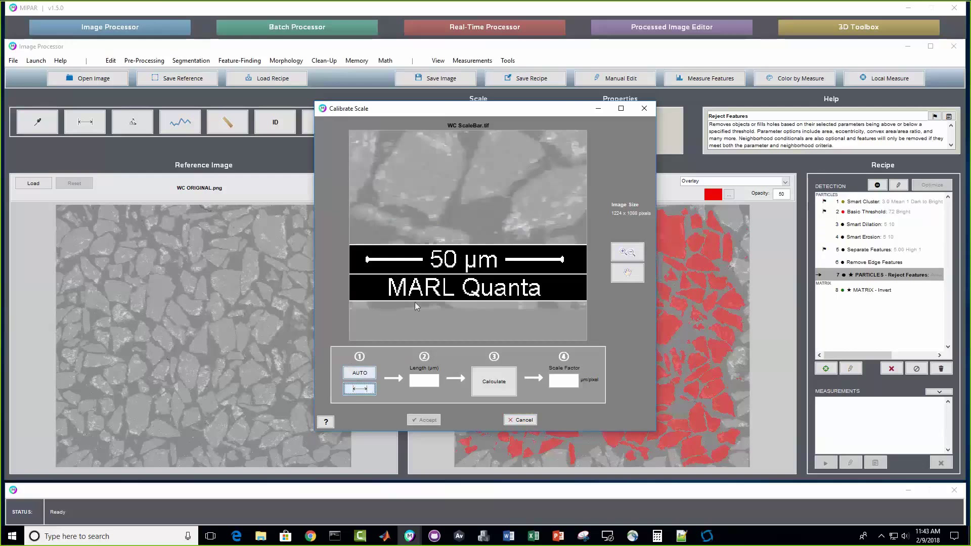
Step: Run automatic scale bar detection on the default boxed area around the data bar
{"action": "left_click", "coordinate": [627, 252]}
{"action": "scroll", "coordinate": [530, 251], "scroll_direction": "down", "scroll_amount": 3}
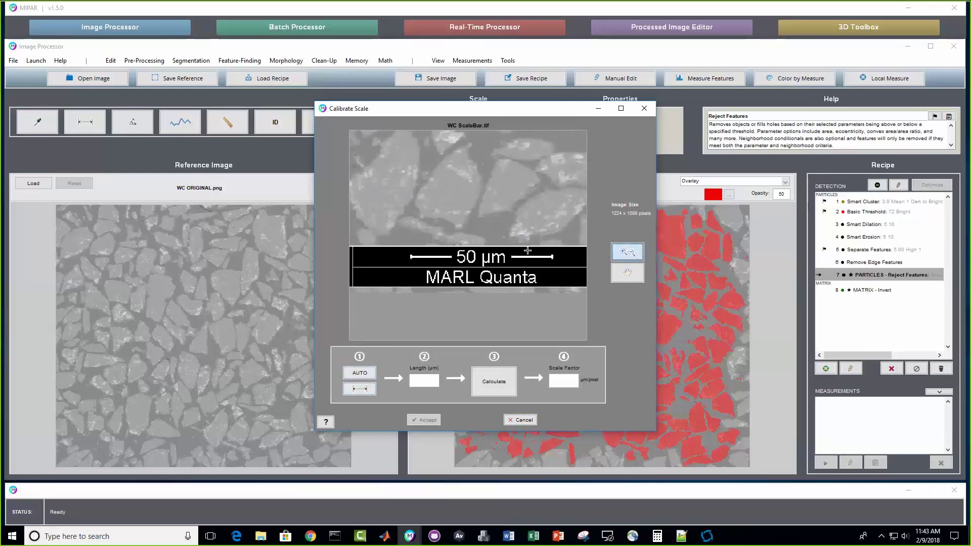
{"action": "scroll", "coordinate": [530, 238], "scroll_direction": "up", "scroll_amount": 1}
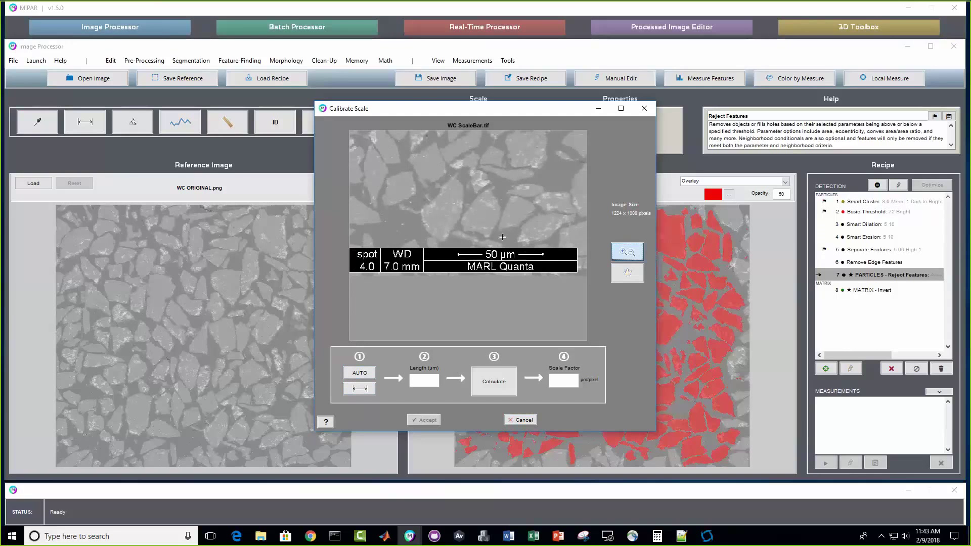
{"action": "left_click", "coordinate": [627, 273]}
{"action": "left_click_drag", "start_coordinate": [551, 235], "coordinate": [536, 234]}
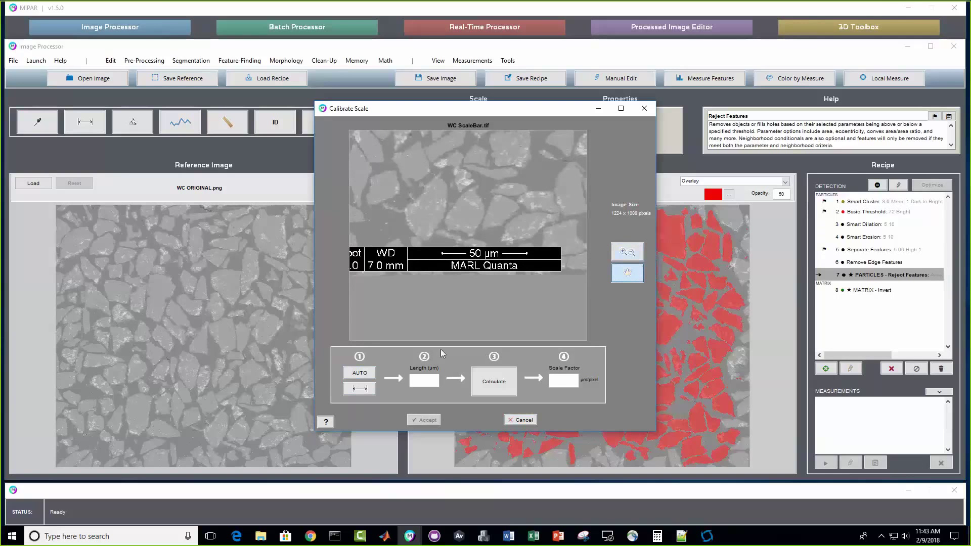
{"action": "left_click", "coordinate": [360, 373]}
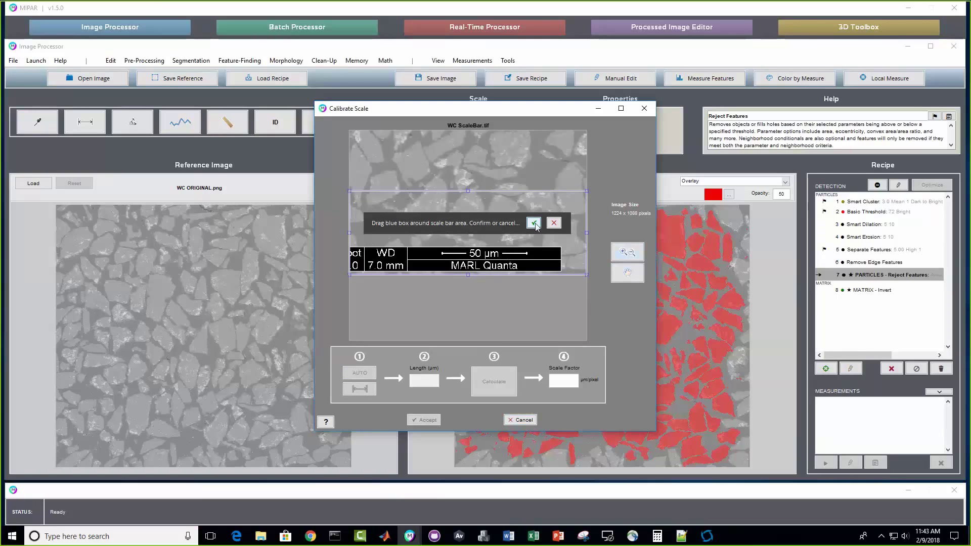
{"action": "left_click", "coordinate": [534, 224]}
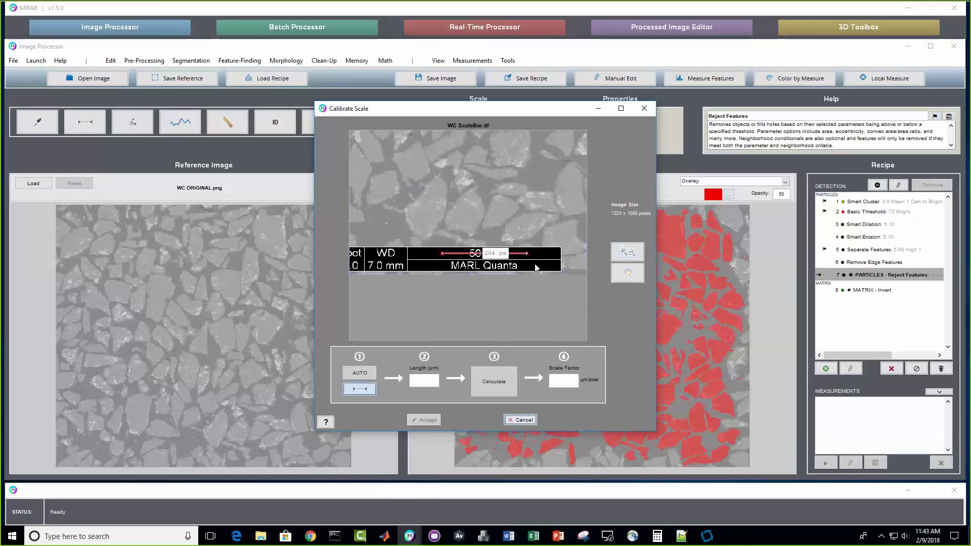
Step: Rerun automatic scale bar detection with the box resized to a narrower area around the 50 µm bar
{"action": "left_click", "coordinate": [634, 258]}
{"action": "scroll", "coordinate": [472, 271], "scroll_direction": "up", "scroll_amount": 3}
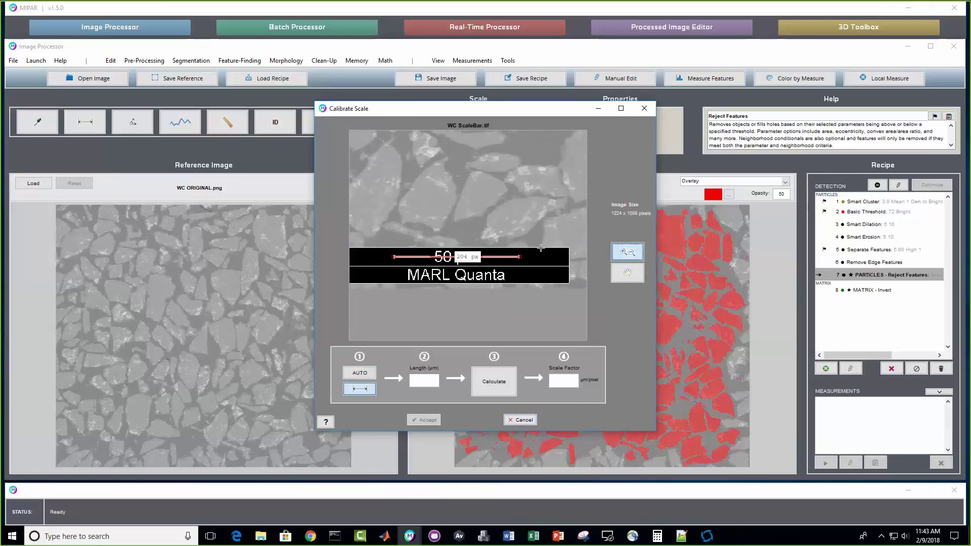
{"action": "scroll", "coordinate": [486, 258], "scroll_direction": "down", "scroll_amount": 3}
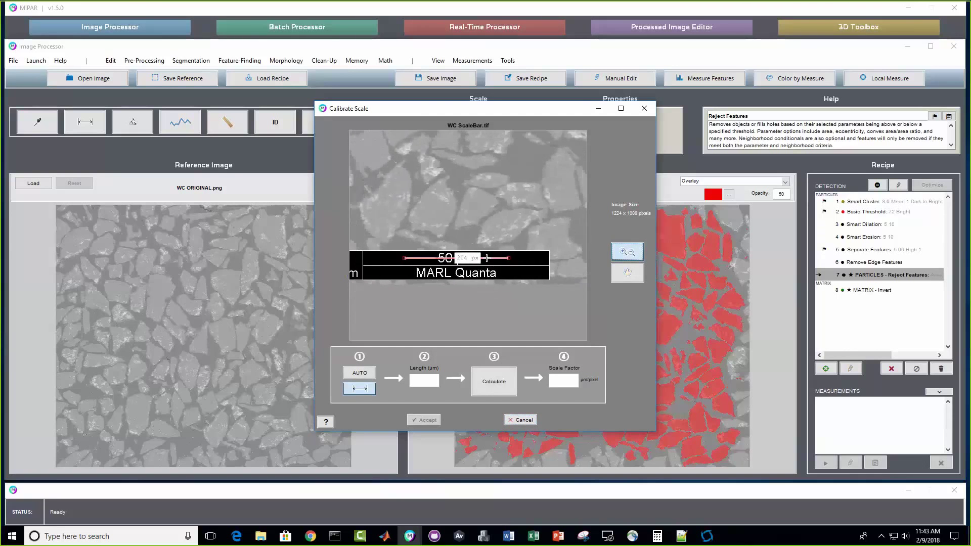
{"action": "scroll", "coordinate": [487, 258], "scroll_direction": "down", "scroll_amount": 1}
{"action": "left_click", "coordinate": [359, 373]}
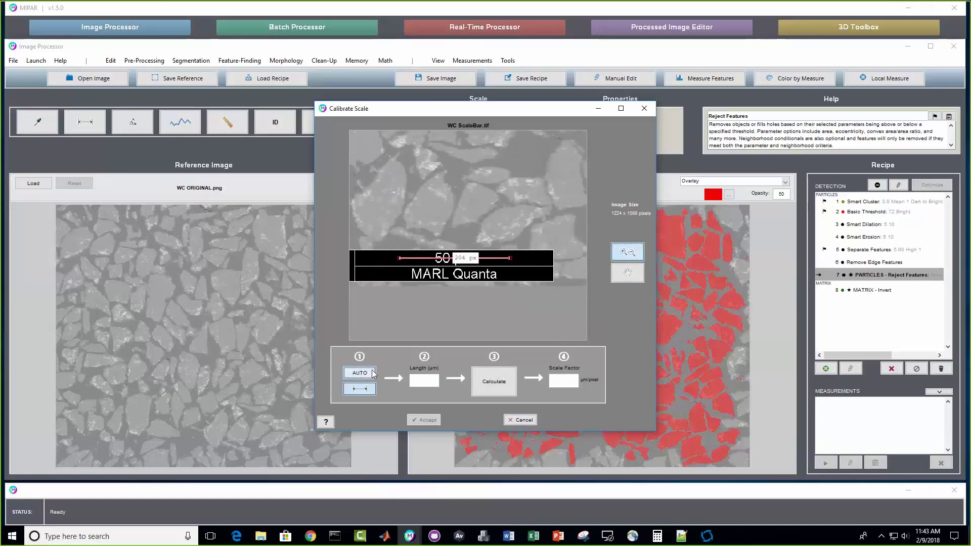
{"action": "left_click_drag", "start_coordinate": [468, 179], "coordinate": [462, 252]}
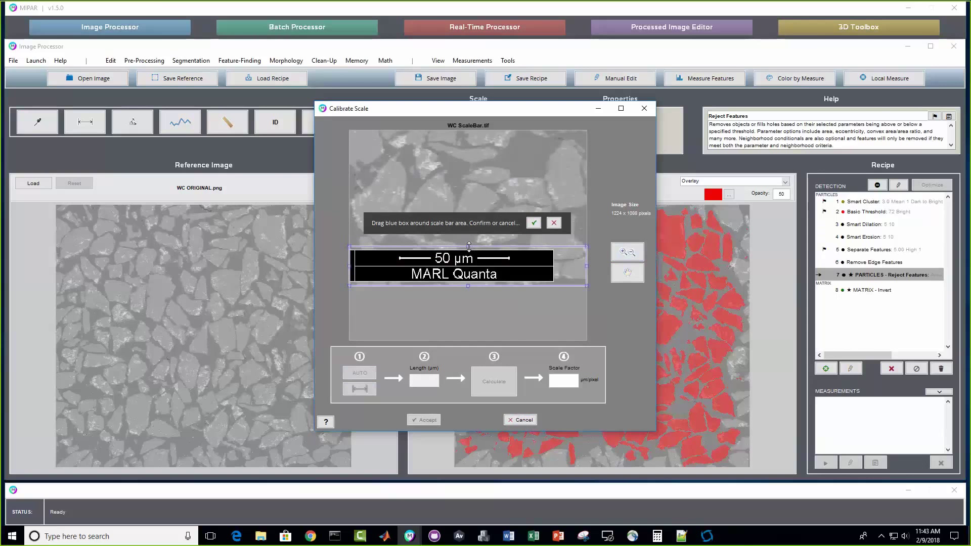
{"action": "left_click_drag", "start_coordinate": [469, 247], "coordinate": [468, 205]}
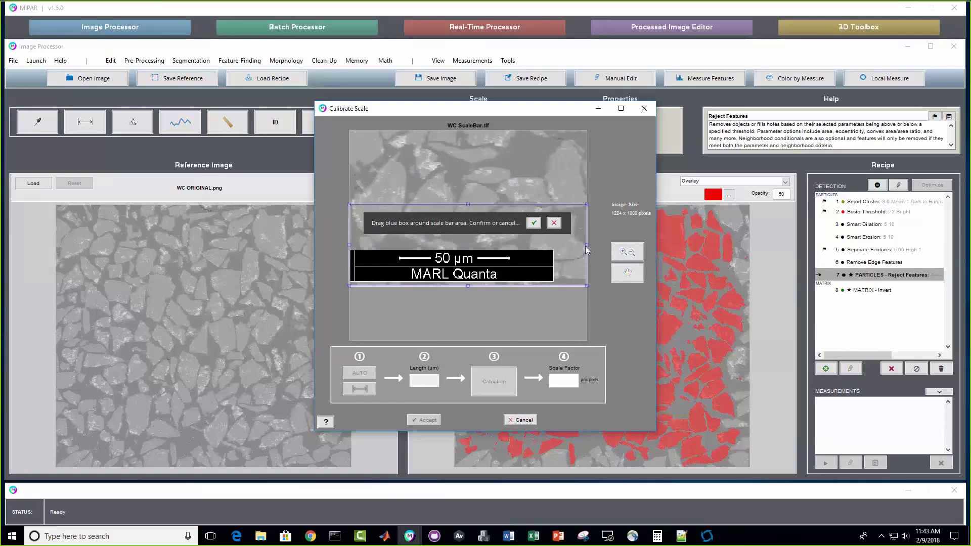
{"action": "left_click_drag", "start_coordinate": [586, 246], "coordinate": [569, 246]}
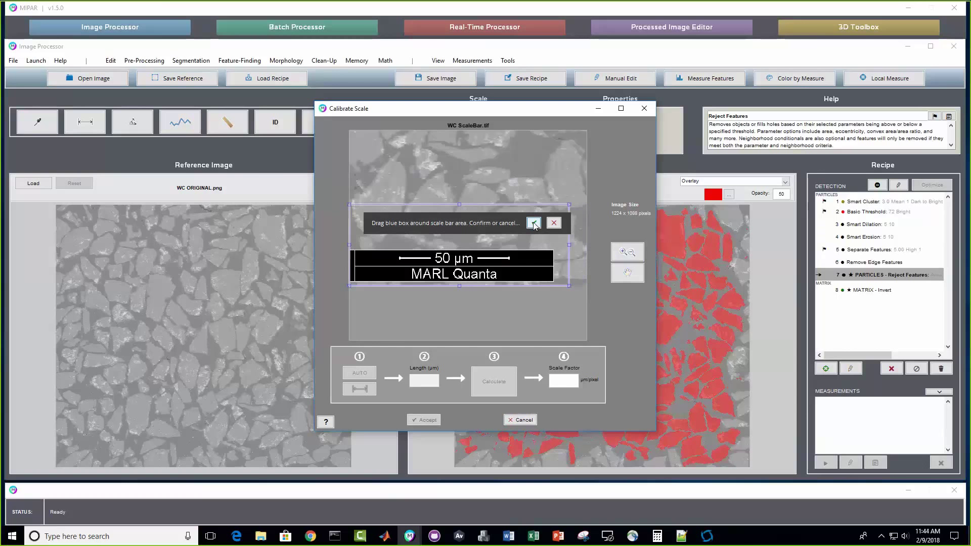
{"action": "left_click", "coordinate": [534, 223]}
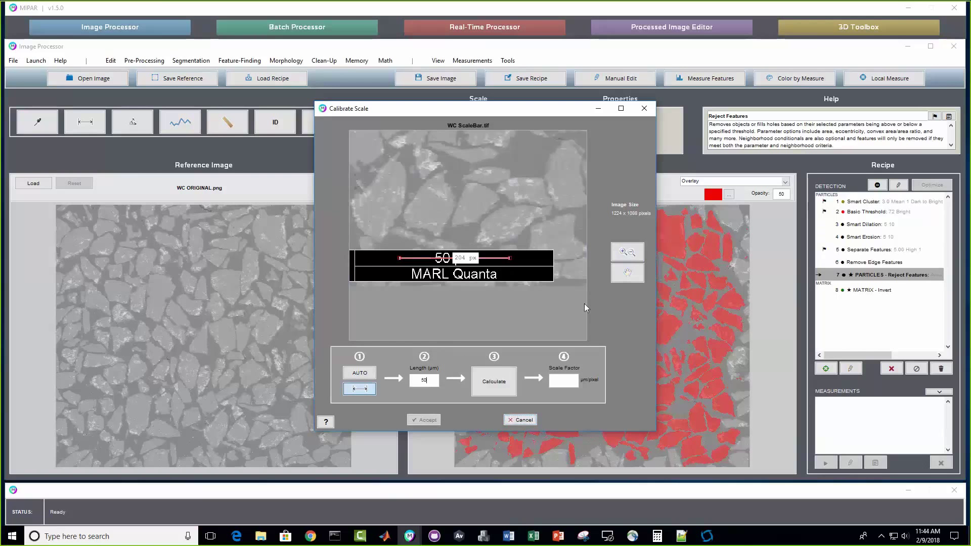
Step: Calculate the scale factor from the 50 µm scale bar, keep the measuring line aligned on the bar, and accept the calibration
{"action": "left_click", "coordinate": [498, 377]}
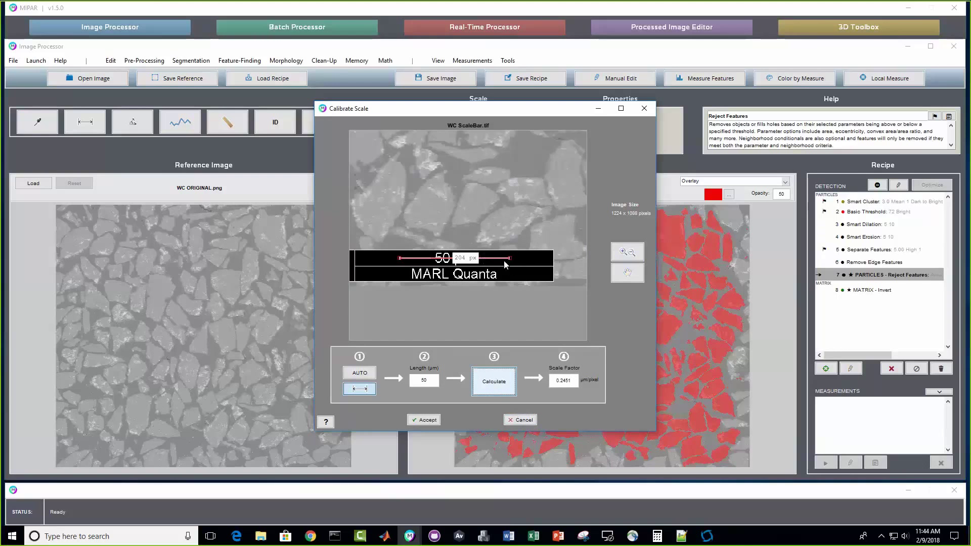
{"action": "left_click_drag", "start_coordinate": [498, 257], "coordinate": [501, 235]}
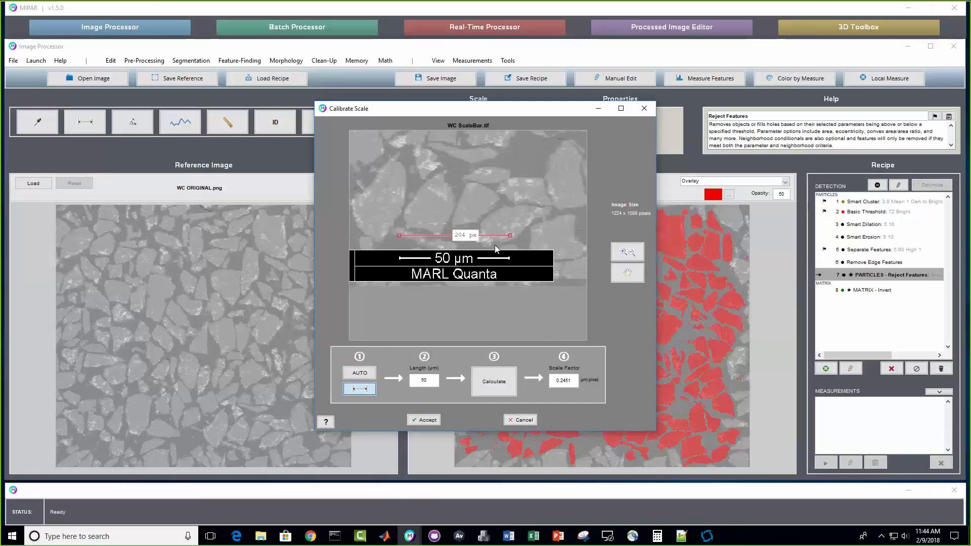
{"action": "left_click_drag", "start_coordinate": [493, 235], "coordinate": [496, 258]}
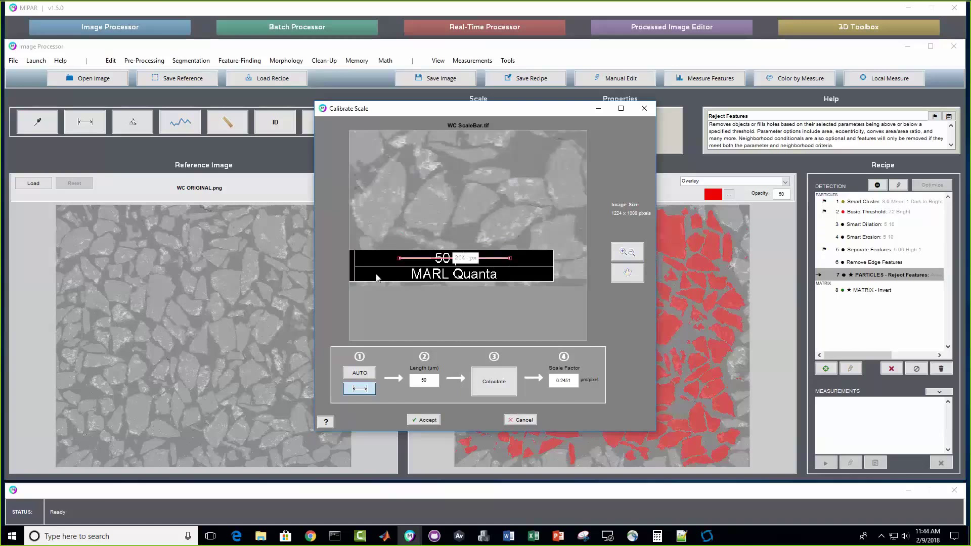
{"action": "left_click", "coordinate": [429, 422]}
{"action": "double_click", "coordinate": [492, 145]}
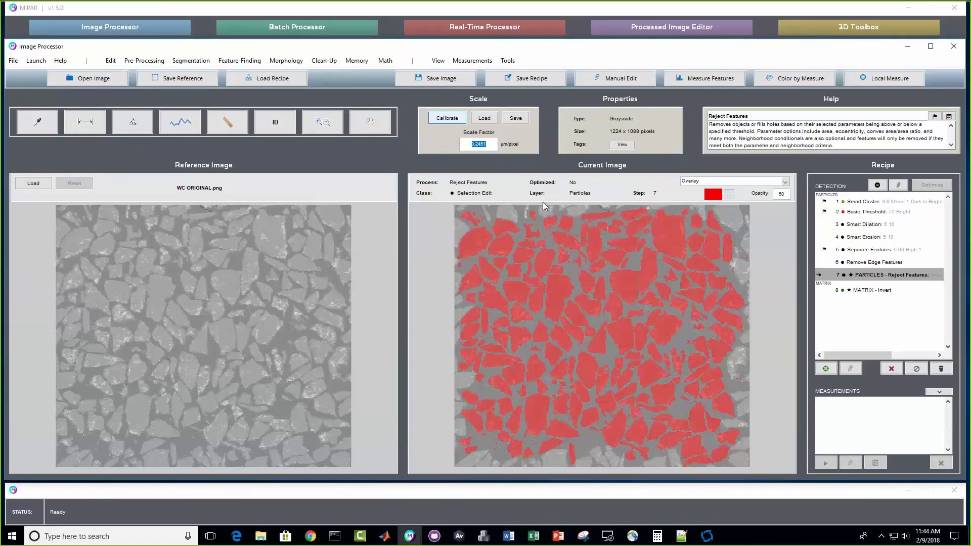
{"action": "left_click", "coordinate": [516, 118]}
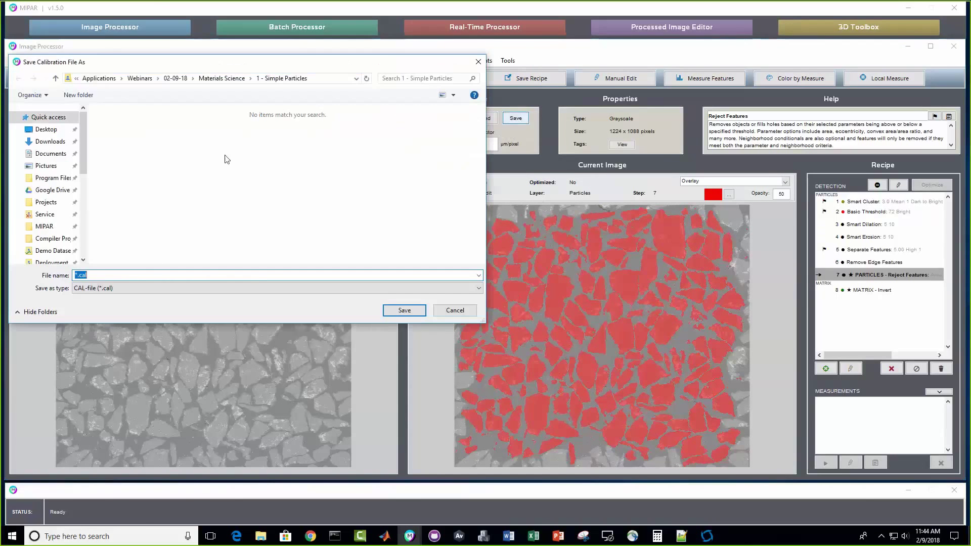
{"action": "left_click", "coordinate": [455, 311]}
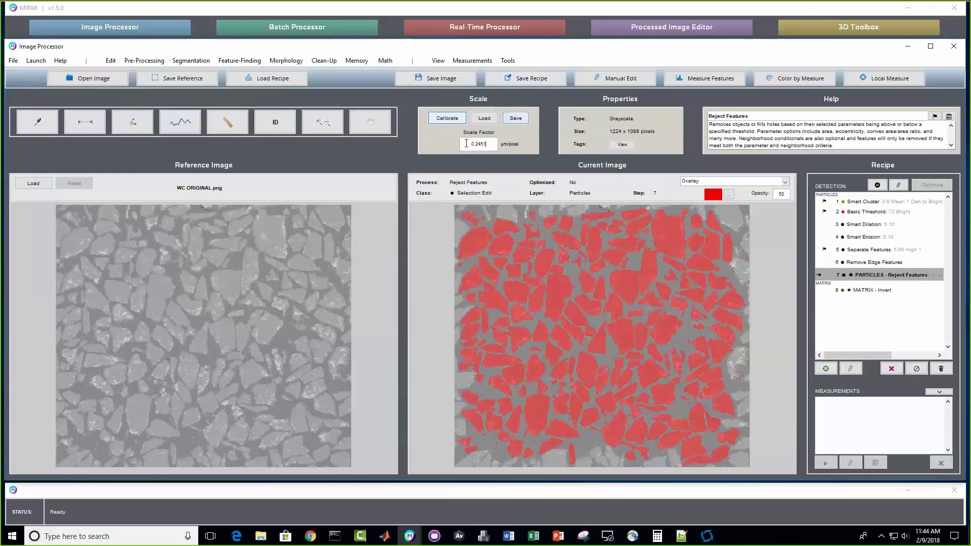
{"action": "double_click", "coordinate": [467, 144]}
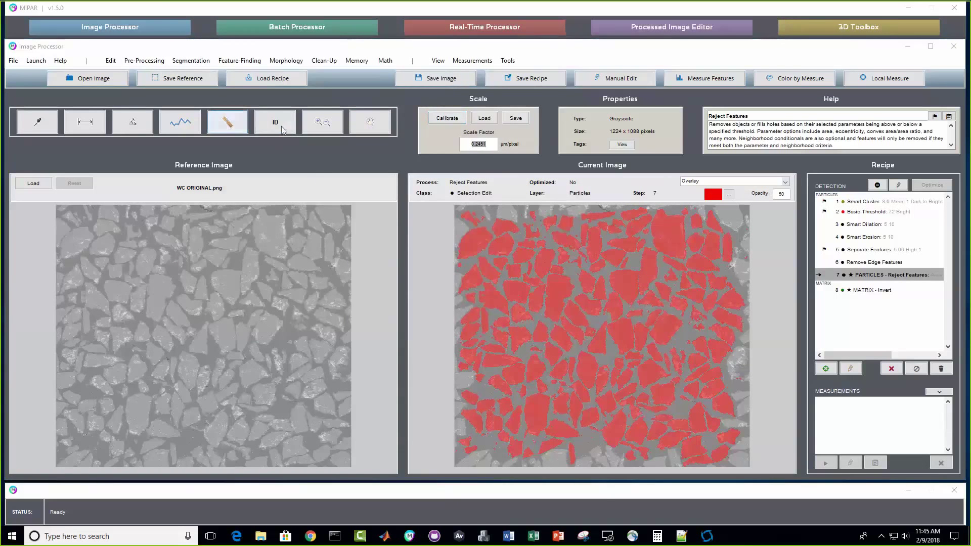
Step: Measure individual particles in the current image and review their size and shape values
{"action": "left_click", "coordinate": [227, 122]}
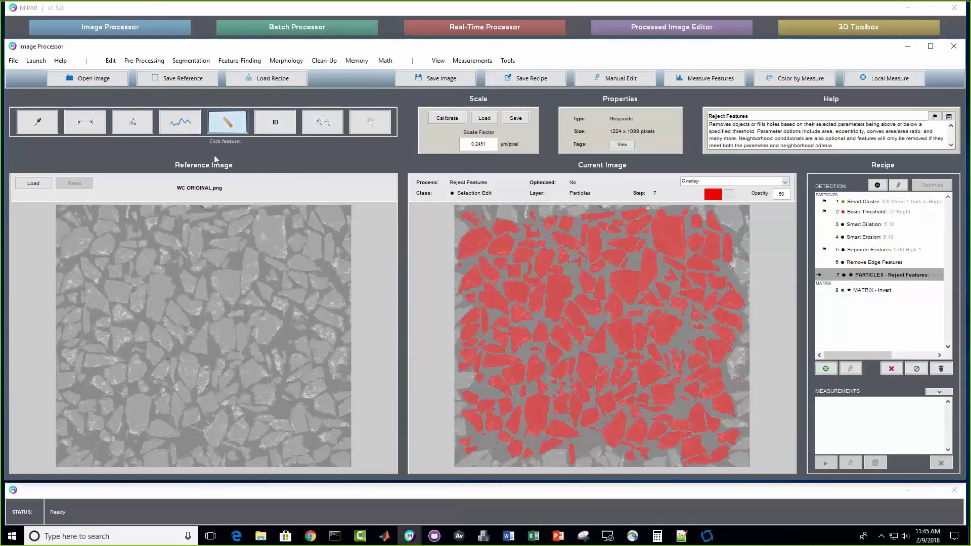
{"action": "left_click", "coordinate": [475, 245]}
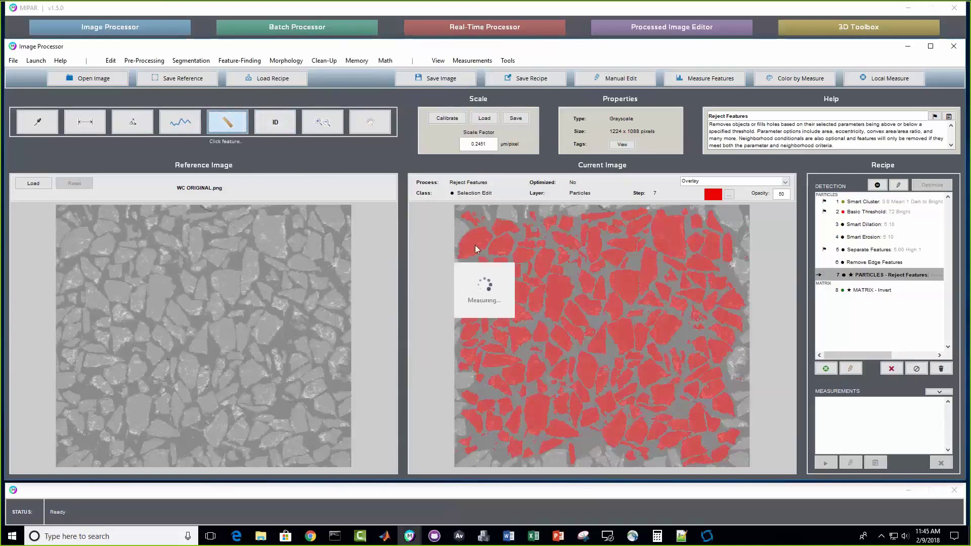
{"action": "left_click", "coordinate": [628, 284]}
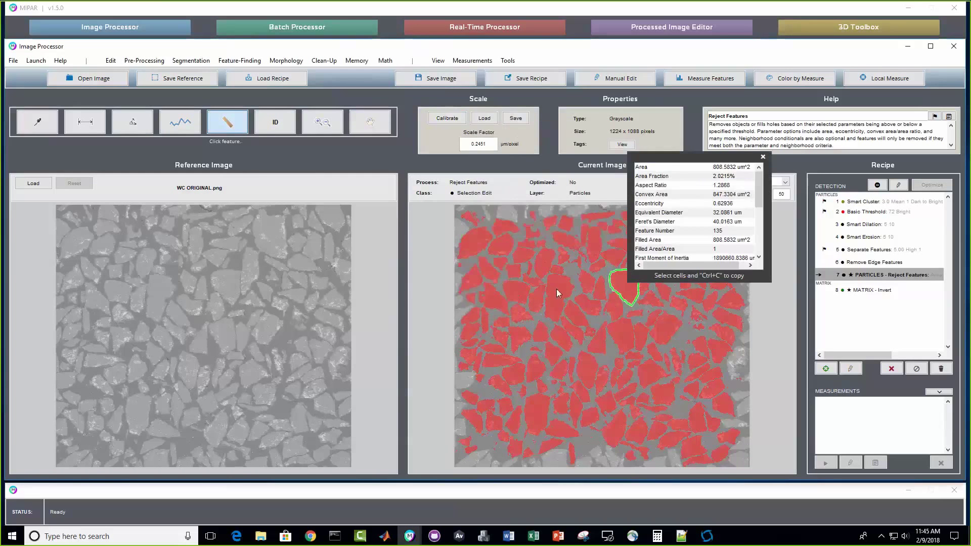
{"action": "mouse_move", "coordinate": [759, 191]}
{"action": "left_mouse_down"}
{"action": "mouse_move", "coordinate": [754, 233]}
{"action": "mouse_move", "coordinate": [757, 188]}
{"action": "left_mouse_up"}
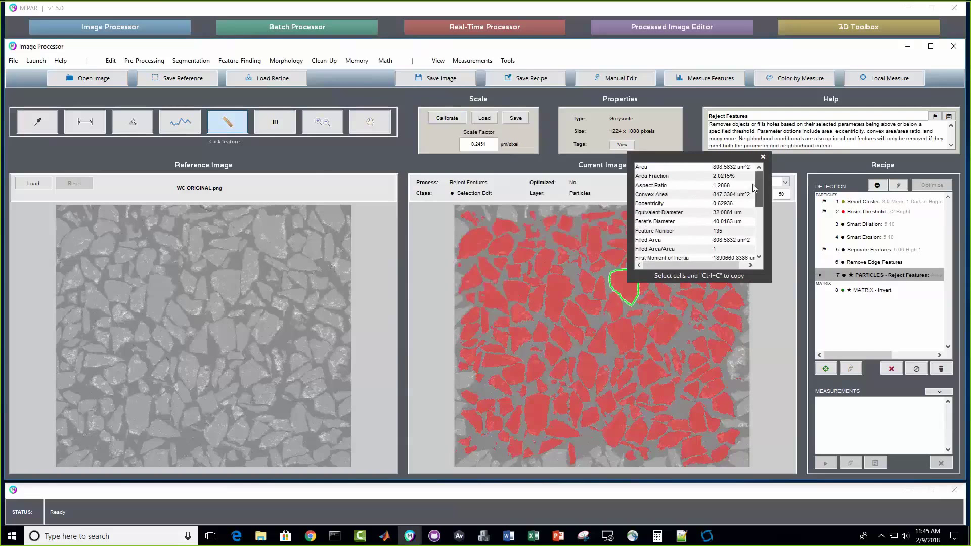
{"action": "left_click", "coordinate": [569, 297]}
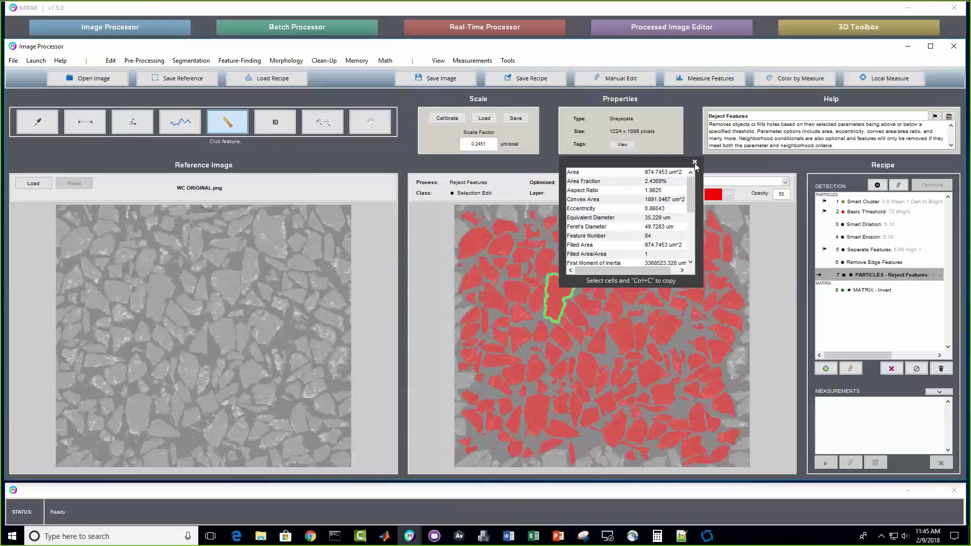
{"action": "left_click", "coordinate": [695, 162]}
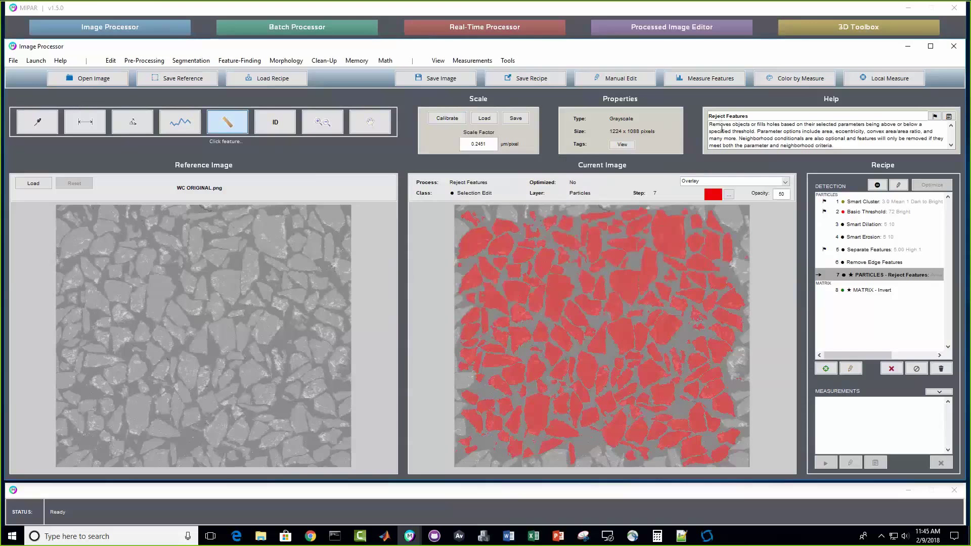
Step: Generate Feret's Diameter, Eccentricity and Roughness measurements for all particles in Color by Measure
{"action": "left_click", "coordinate": [703, 80]}
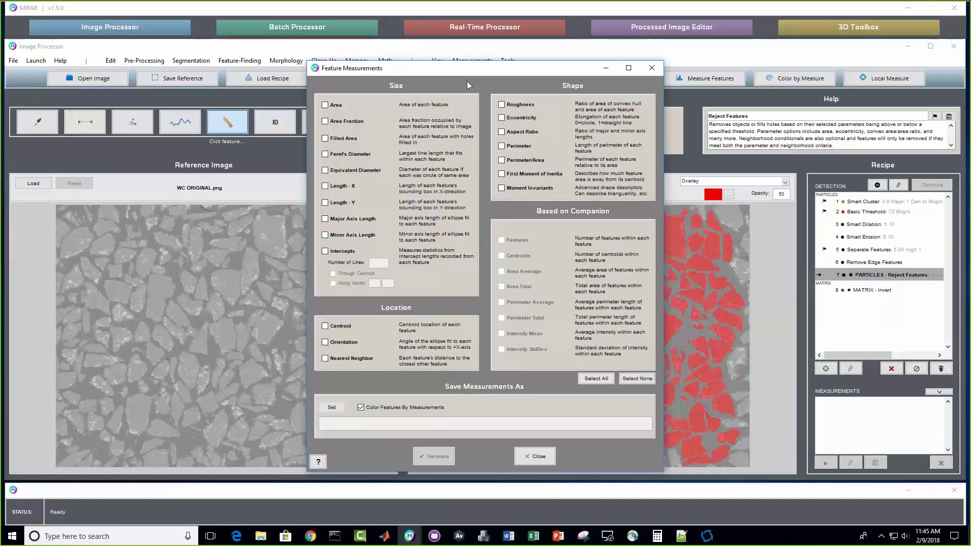
{"action": "left_click", "coordinate": [651, 69]}
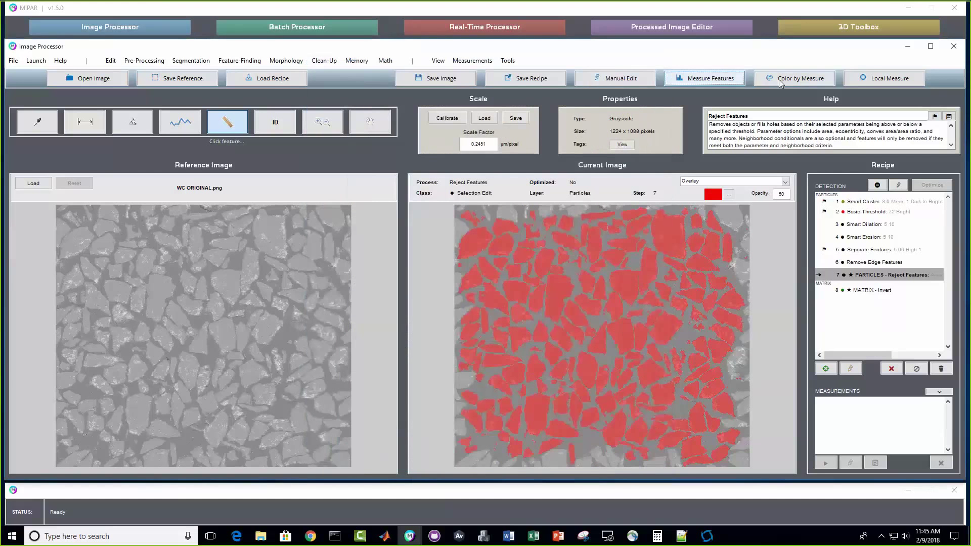
{"action": "left_click", "coordinate": [808, 81]}
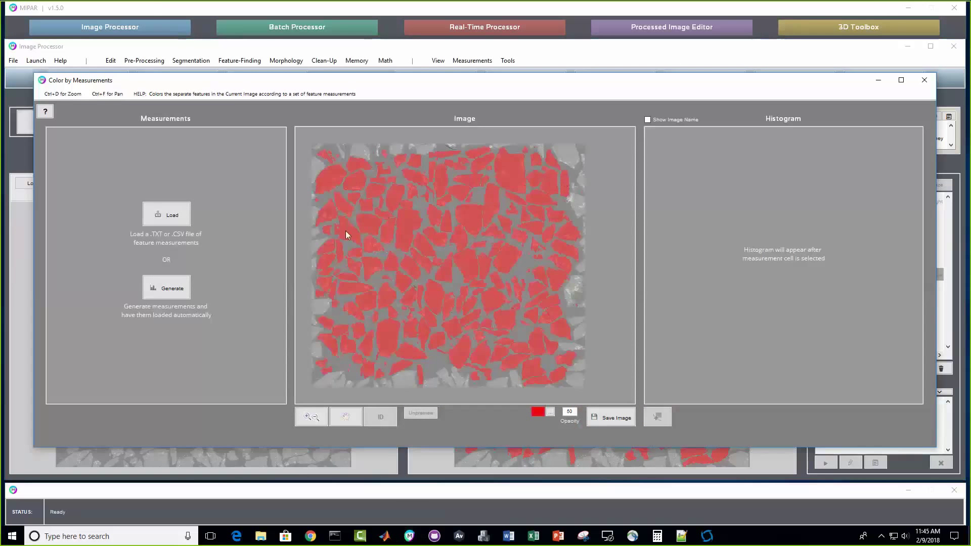
{"action": "left_click", "coordinate": [183, 298]}
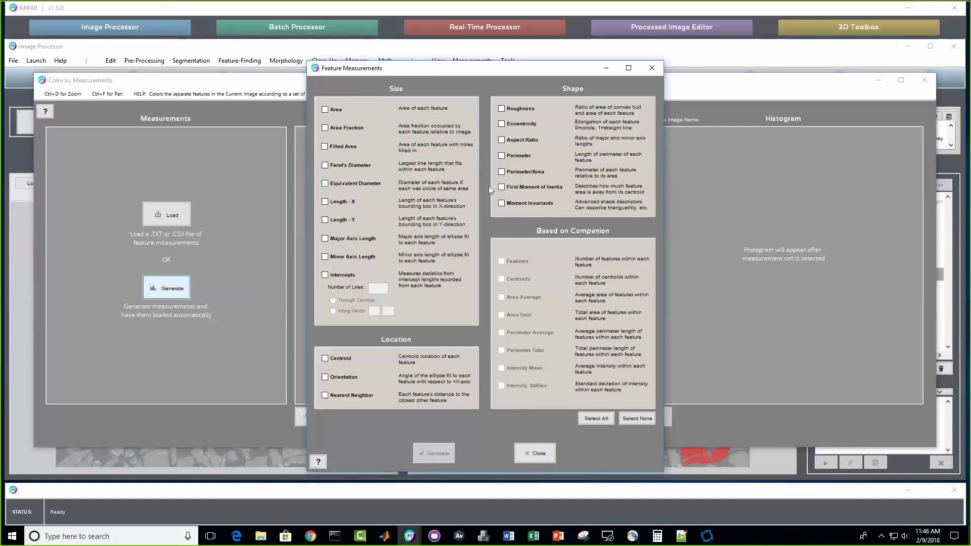
{"action": "left_click", "coordinate": [348, 165]}
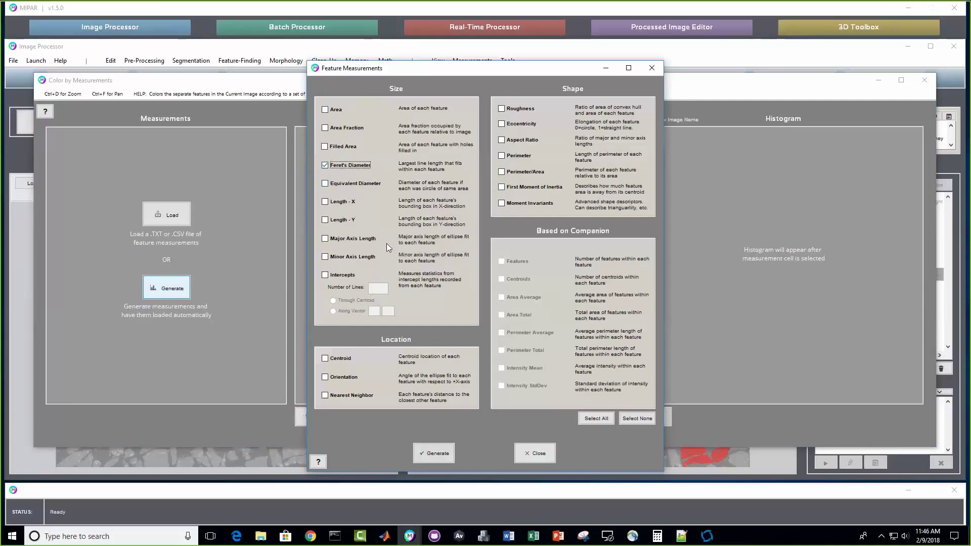
{"action": "left_click", "coordinate": [523, 126]}
{"action": "left_click", "coordinate": [523, 109]}
{"action": "left_click", "coordinate": [452, 450]}
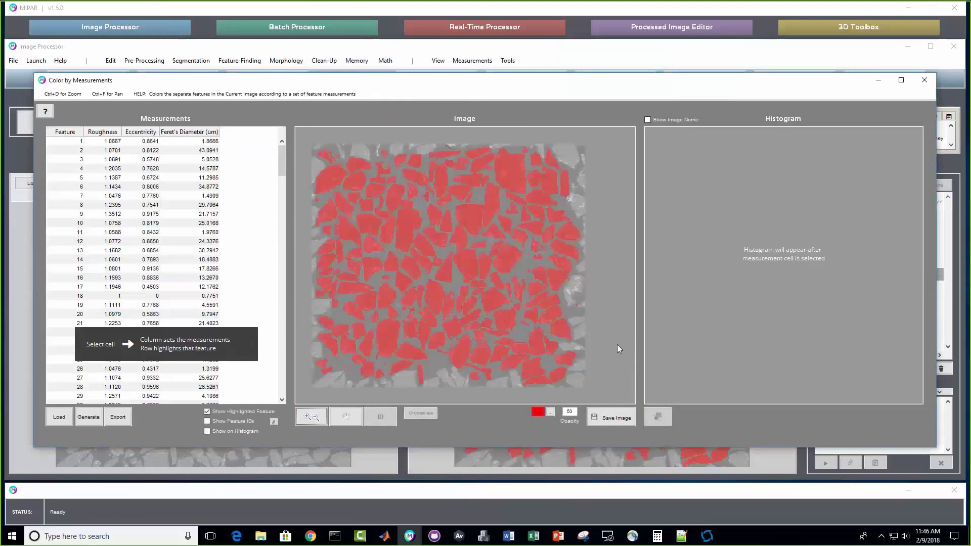
Step: Color the particles by Feret's diameter and inspect single features, picking them in the measurement table and in the image
{"action": "left_click_drag", "start_coordinate": [282, 161], "coordinate": [281, 140]}
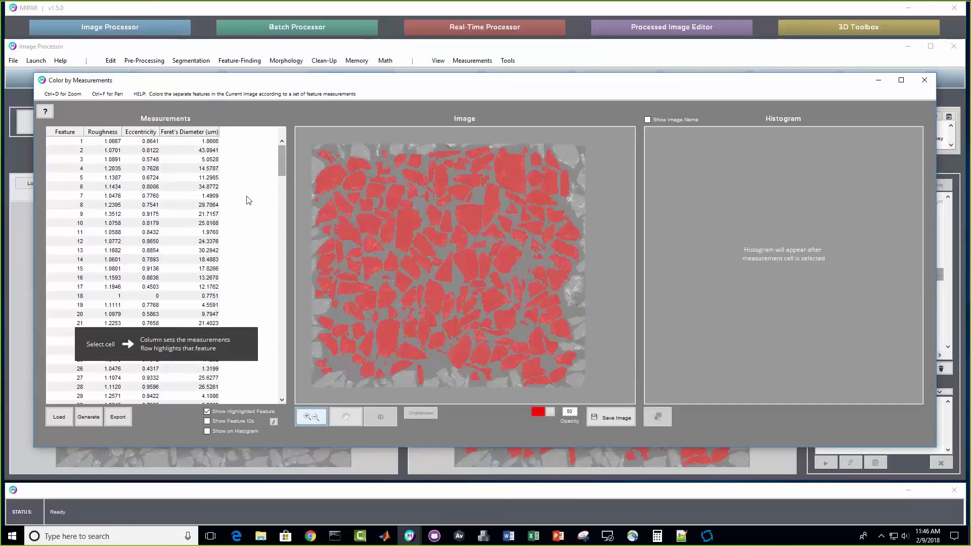
{"action": "left_click", "coordinate": [204, 188]}
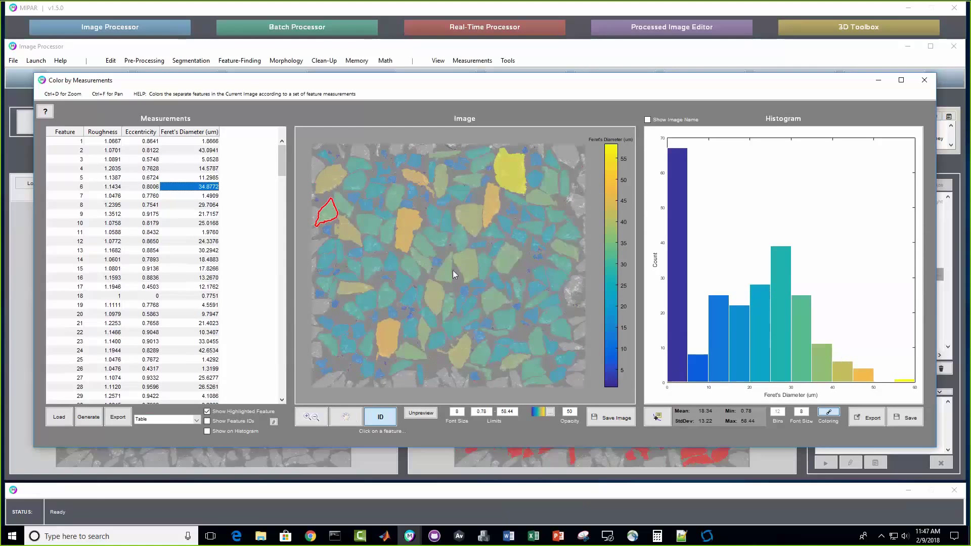
{"action": "scroll", "coordinate": [278, 168], "scroll_direction": "down", "scroll_amount": 3}
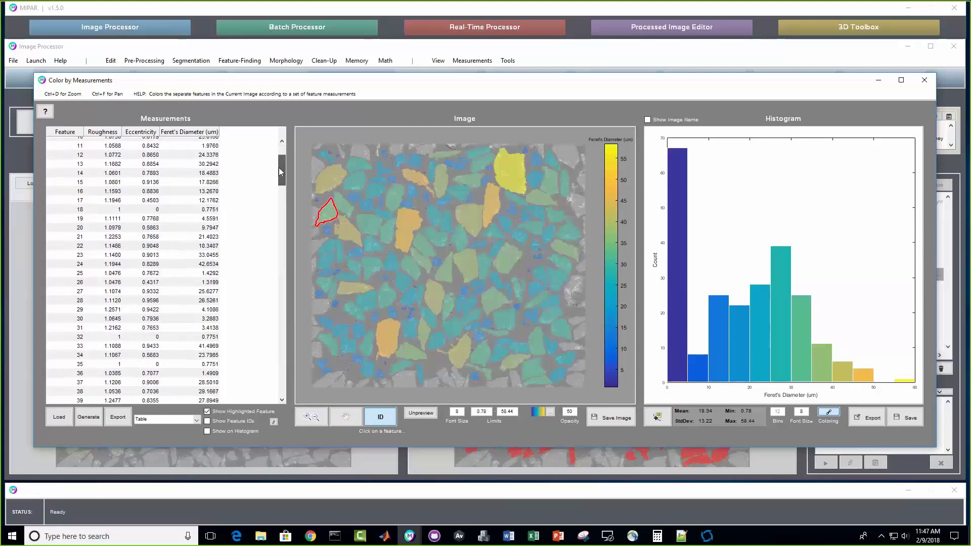
{"action": "left_click", "coordinate": [210, 192]}
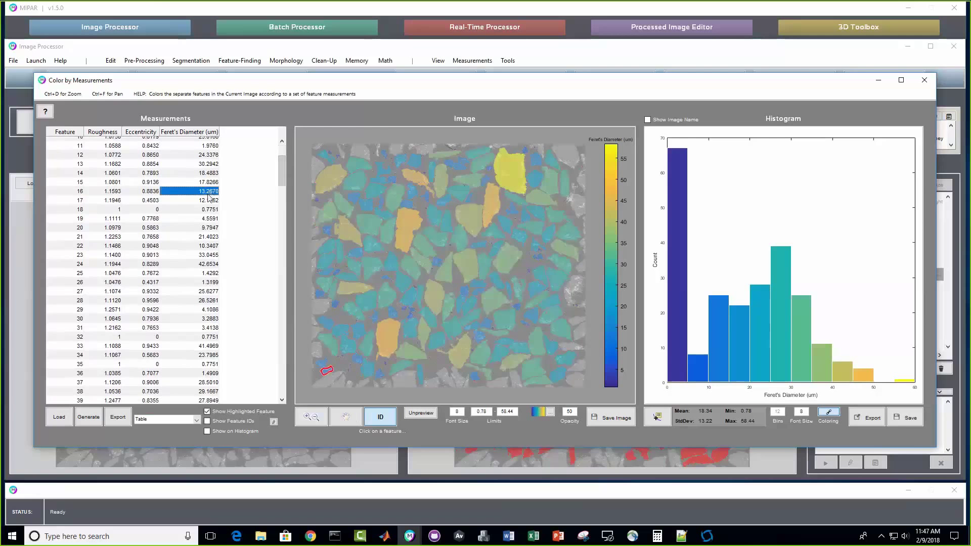
{"action": "left_click", "coordinate": [205, 219]}
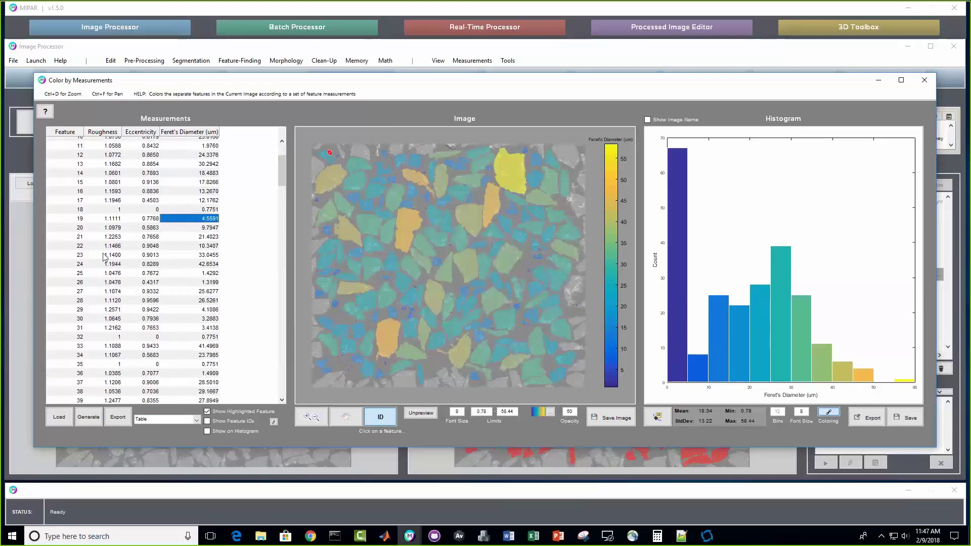
{"action": "left_click", "coordinate": [205, 255]}
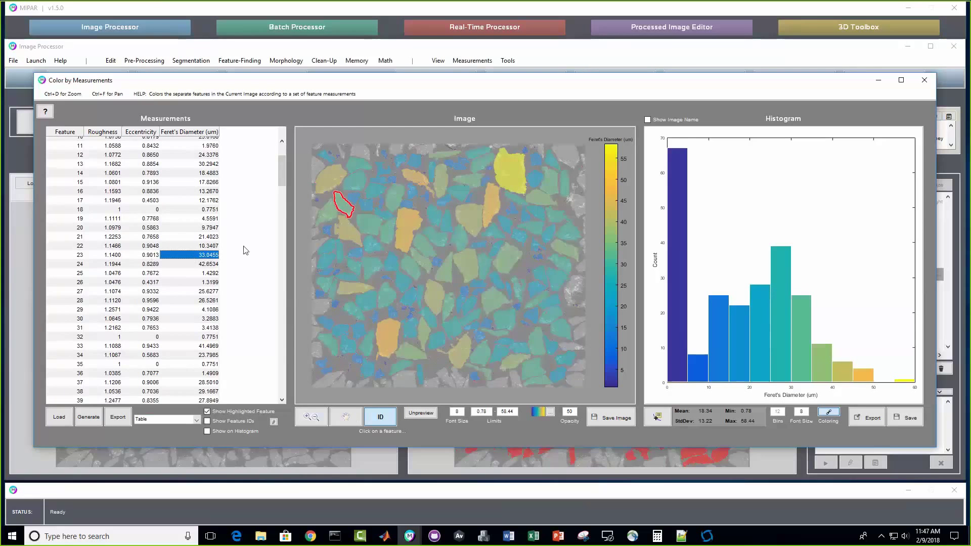
{"action": "left_click", "coordinate": [512, 173]}
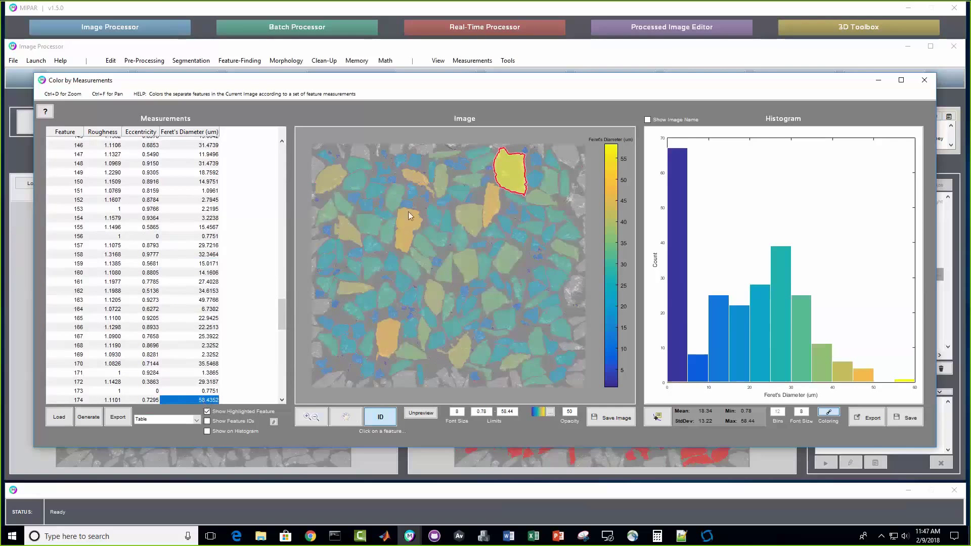
{"action": "left_click", "coordinate": [470, 213]}
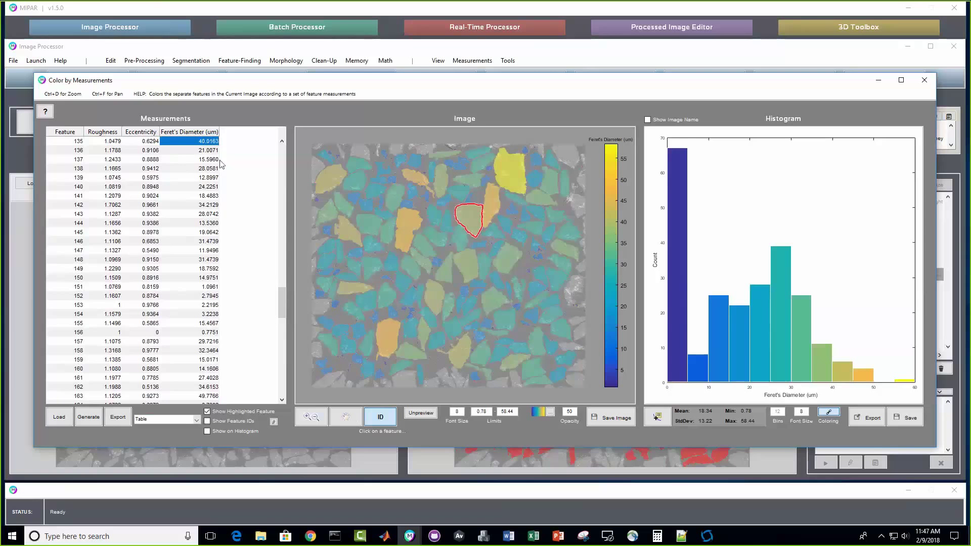
Step: View the particles and histogram colored by eccentricity, followed by roughness
{"action": "left_click", "coordinate": [150, 169]}
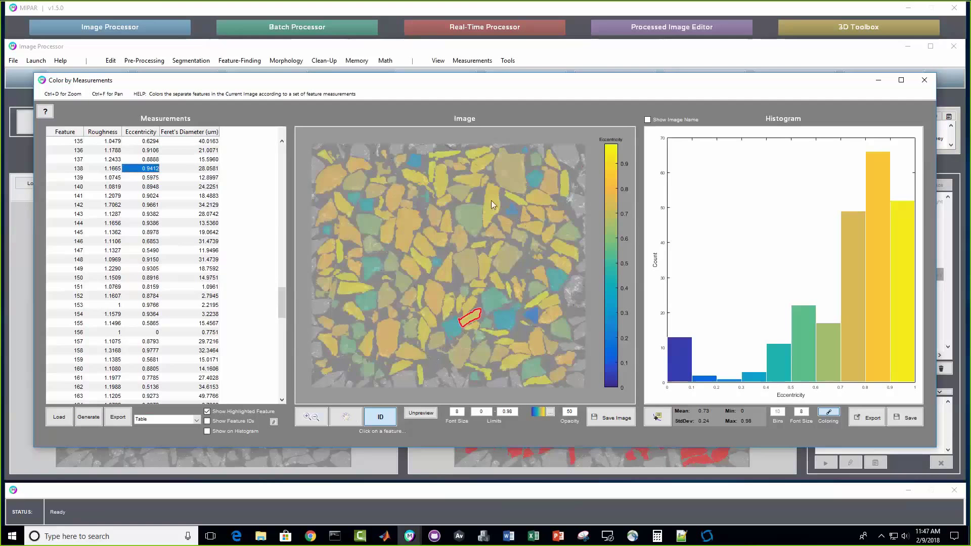
{"action": "left_click", "coordinate": [115, 170]}
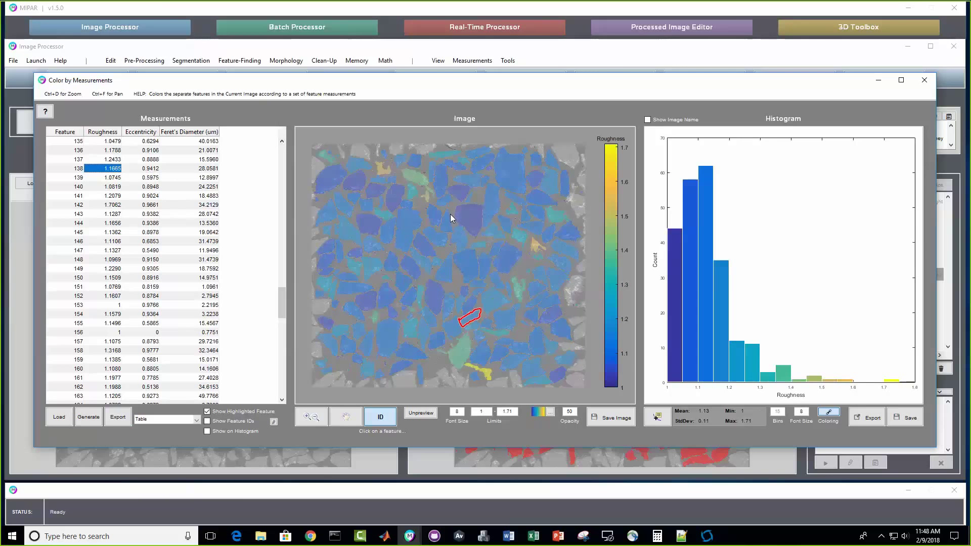
Step: Show the selected feature on the Feret's diameter histogram and locate feature 142 and two large particles there
{"action": "left_click", "coordinate": [195, 206]}
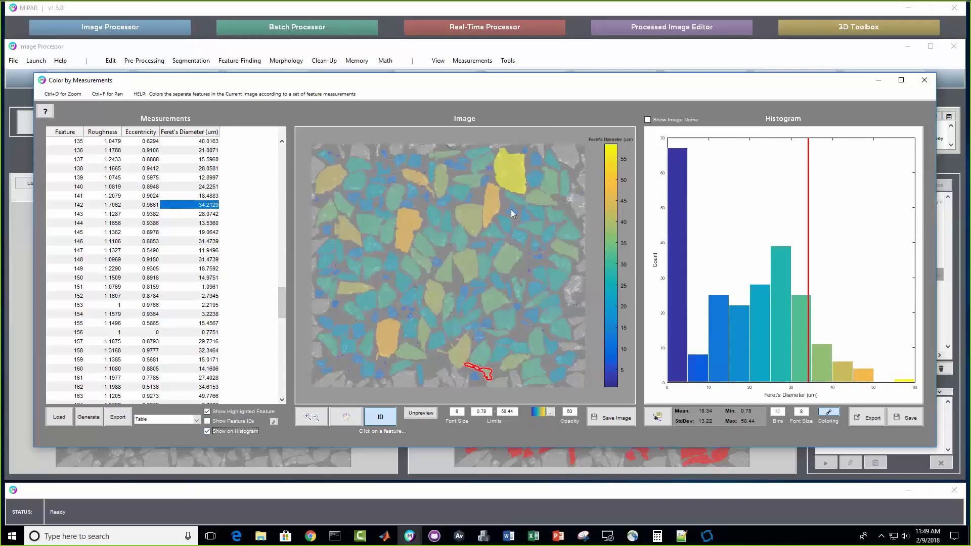
{"action": "left_click", "coordinate": [516, 168]}
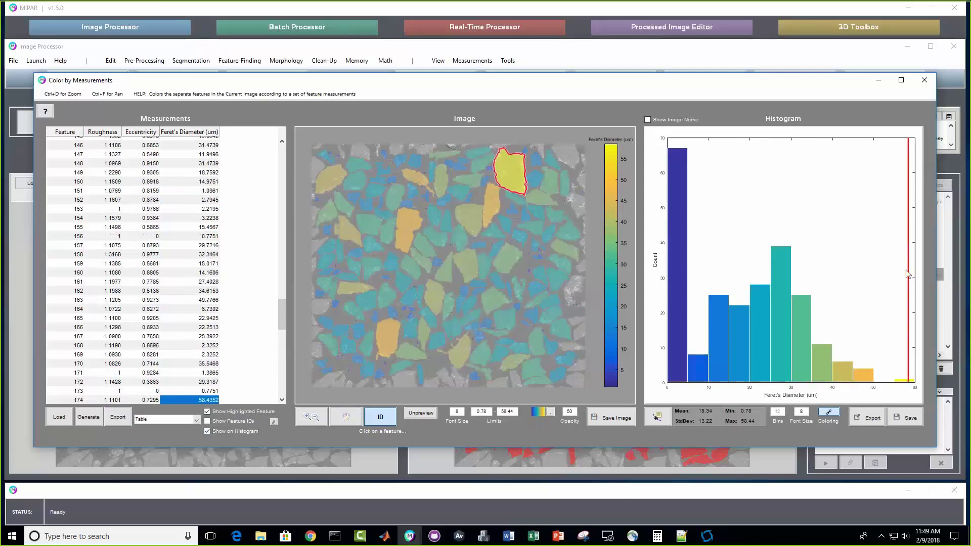
{"action": "left_click", "coordinate": [406, 230]}
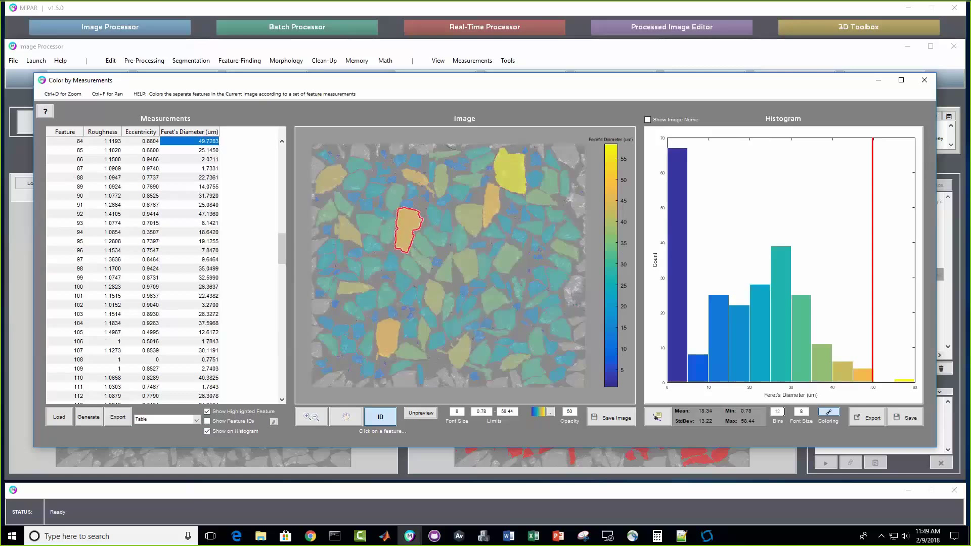
Step: Compare the histogram with plain and color-mapped bars, keep the coloring on, and close the Color by Measurements window
{"action": "left_click", "coordinate": [830, 412]}
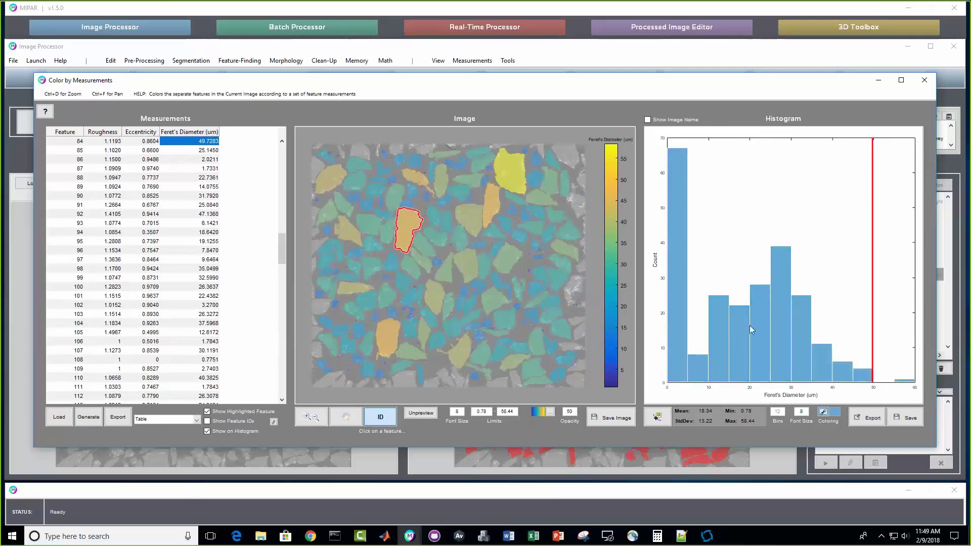
{"action": "left_click", "coordinate": [829, 412]}
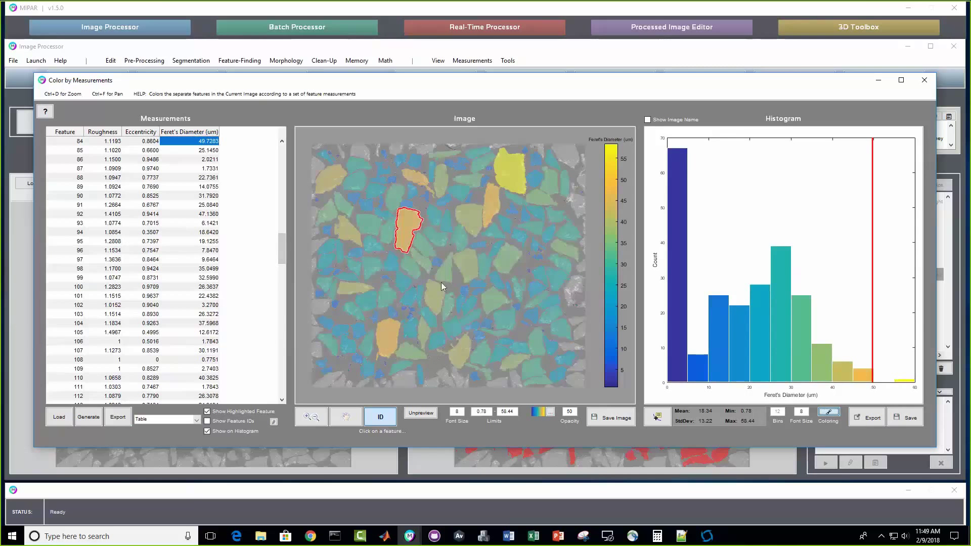
{"action": "left_click", "coordinate": [925, 82]}
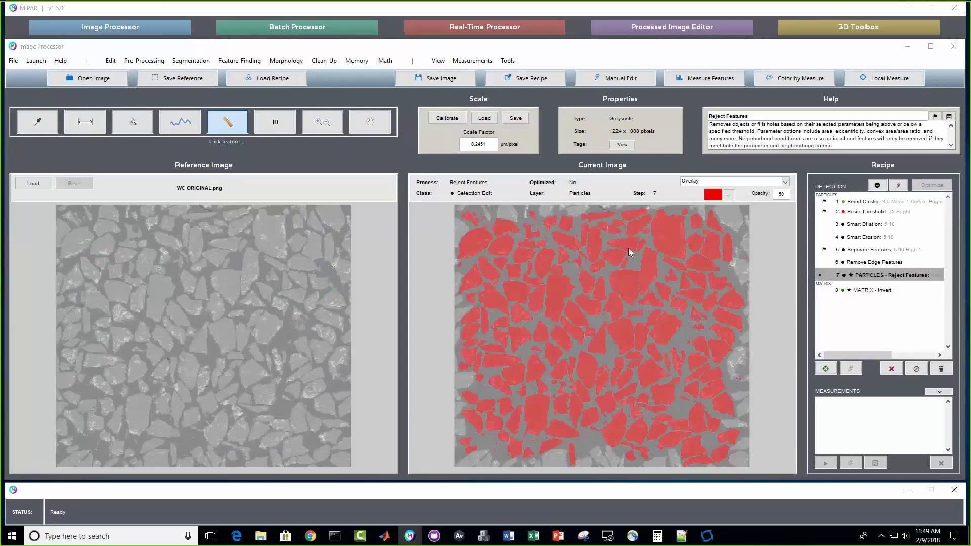
Step: Show the recipe result at the Separate Features step and open the local measurements for it
{"action": "left_click", "coordinate": [890, 263]}
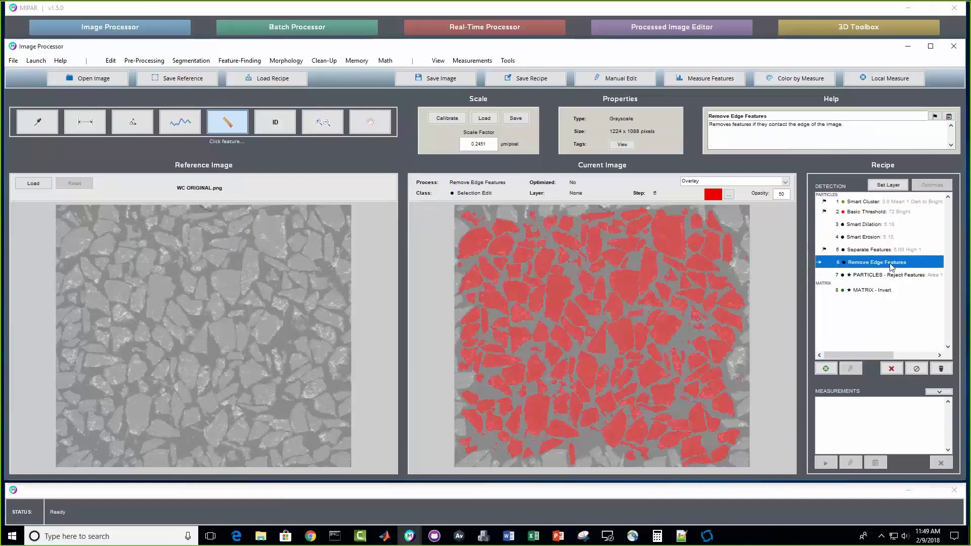
{"action": "left_click", "coordinate": [886, 250]}
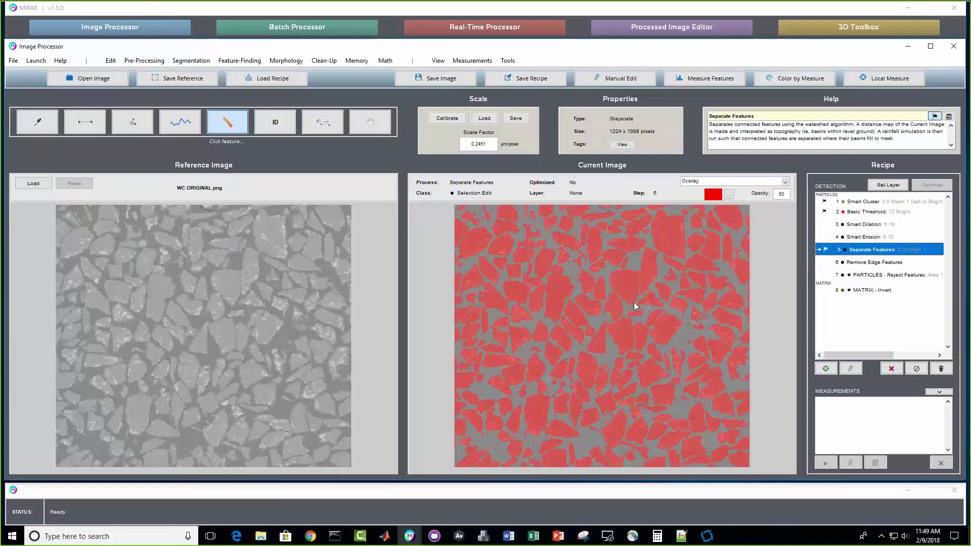
{"action": "left_click", "coordinate": [870, 83]}
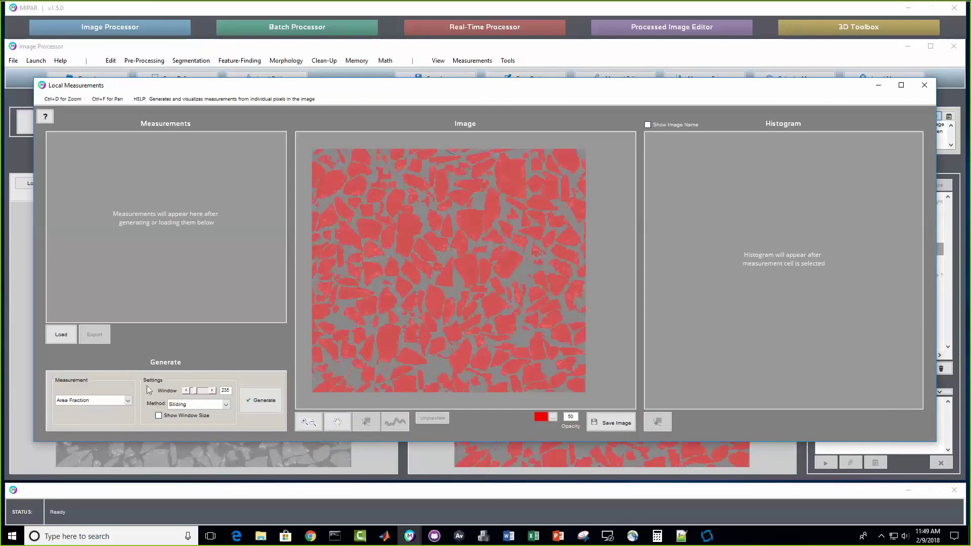
Step: Generate local Area Fraction measurements with the Sliding method, showing the window size on the image
{"action": "left_click", "coordinate": [77, 400]}
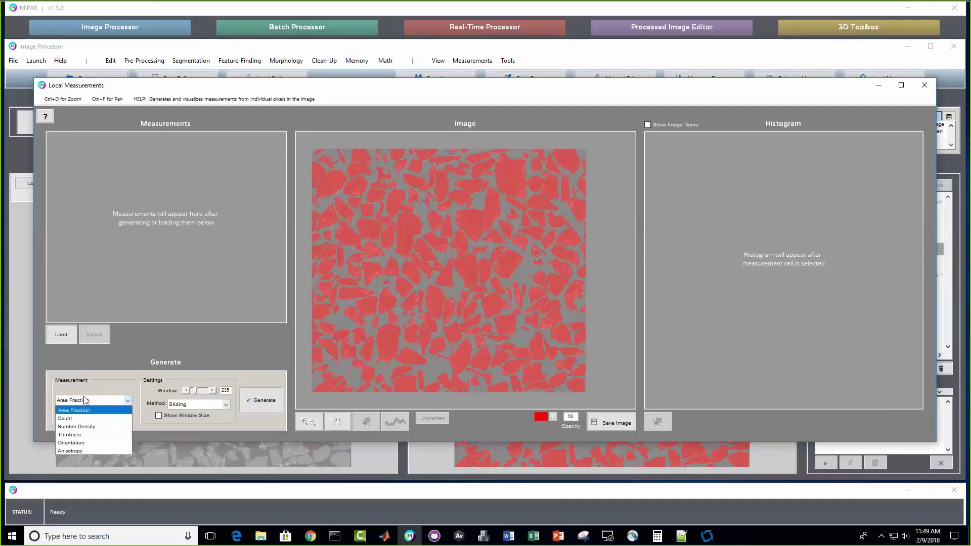
{"action": "left_click", "coordinate": [76, 408]}
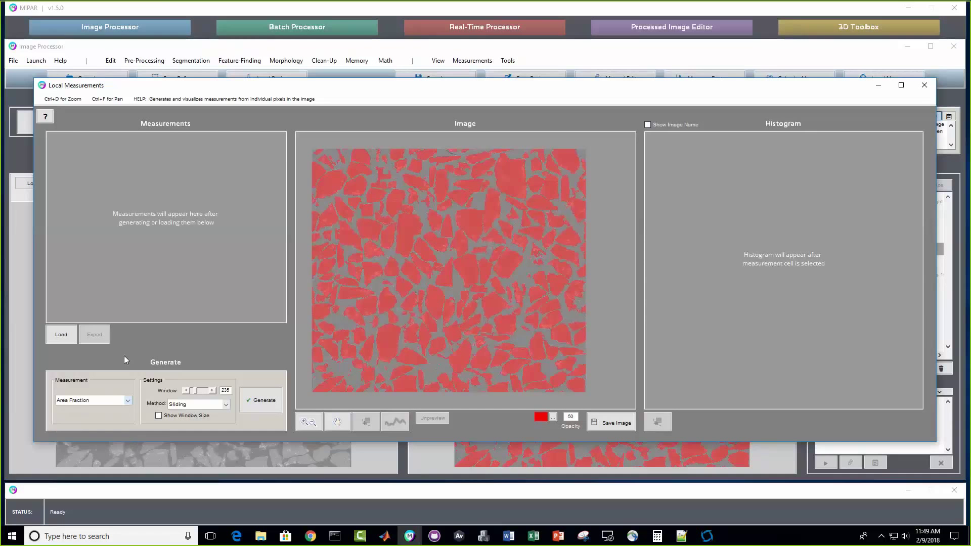
{"action": "left_click", "coordinate": [172, 418]}
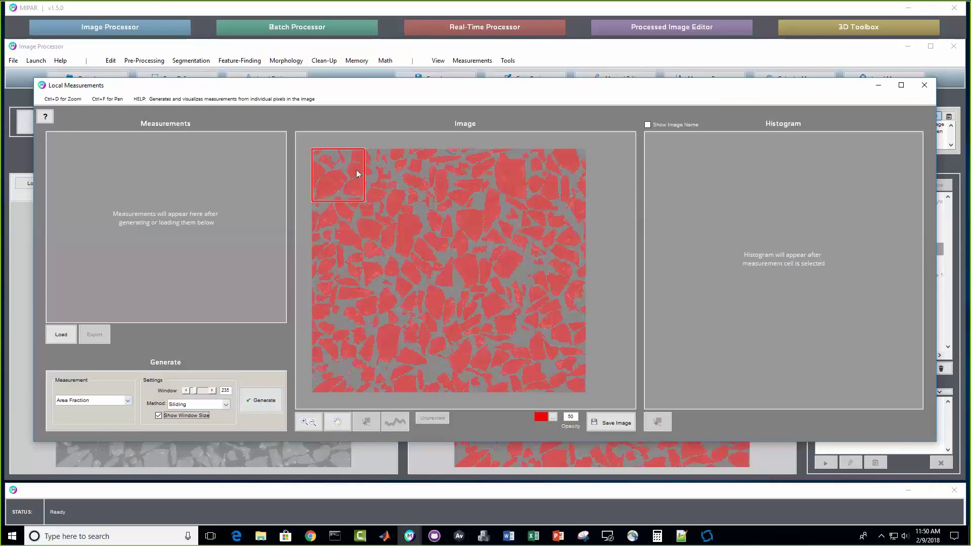
{"action": "left_click", "coordinate": [259, 408]}
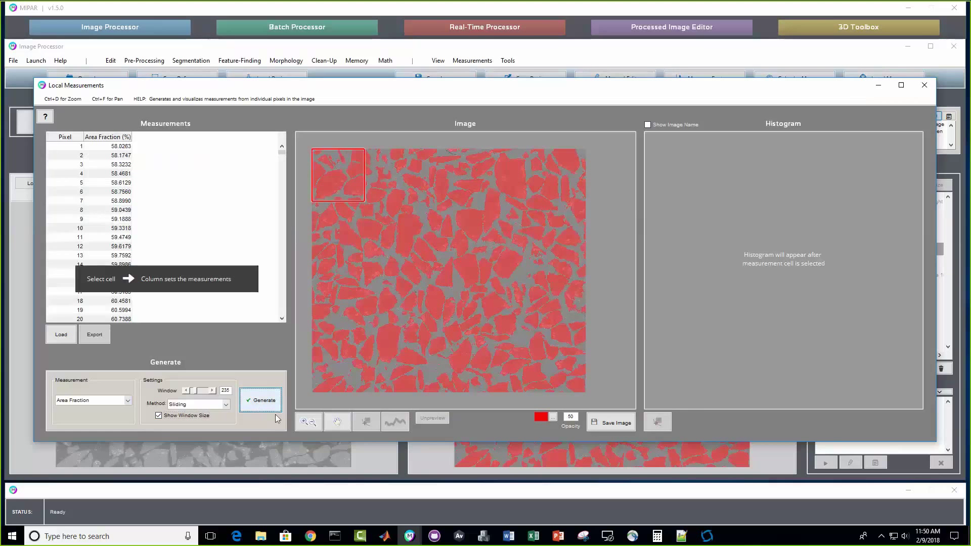
Step: View the area fraction color map and histogram without the window outline, and close Local Measurements
{"action": "left_click_drag", "start_coordinate": [286, 153], "coordinate": [282, 231]}
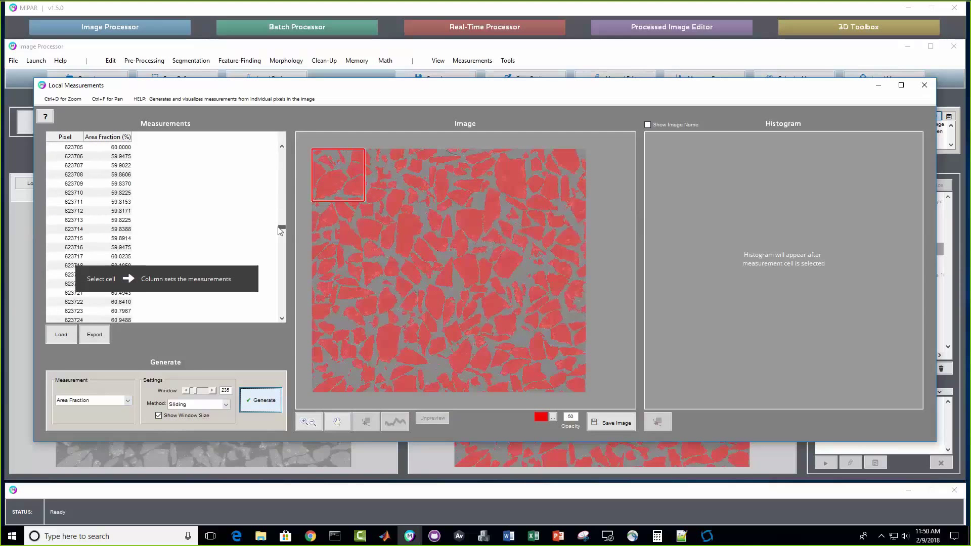
{"action": "left_click", "coordinate": [122, 203]}
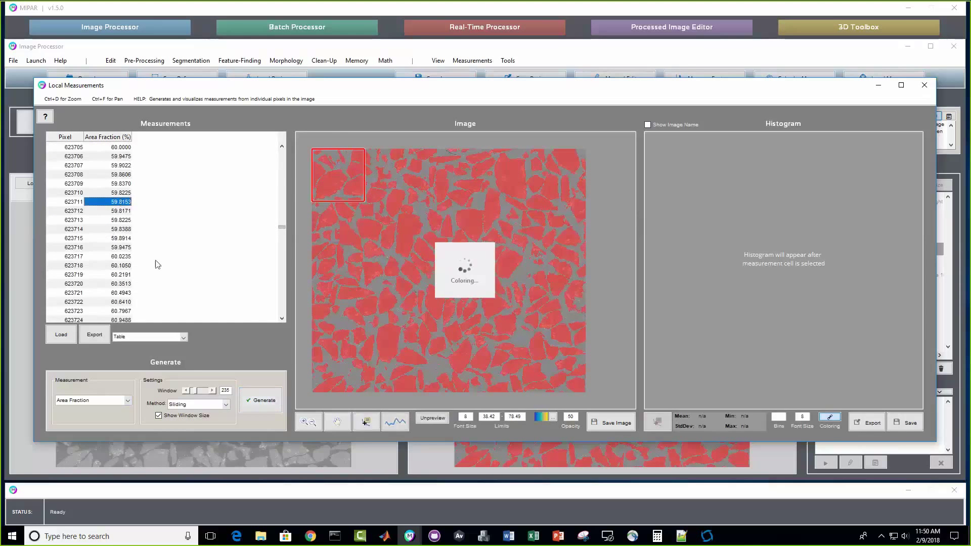
{"action": "left_click", "coordinate": [159, 416]}
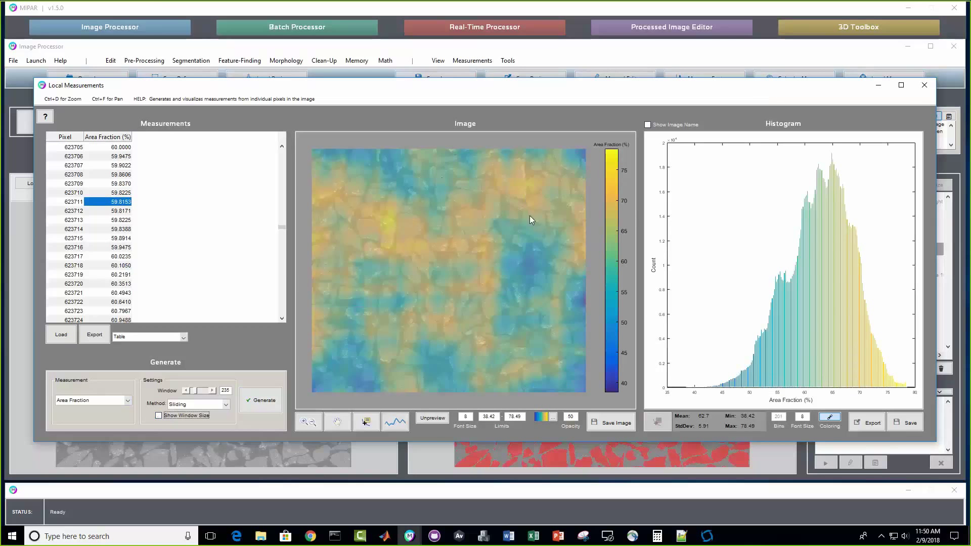
{"action": "left_click", "coordinate": [924, 87]}
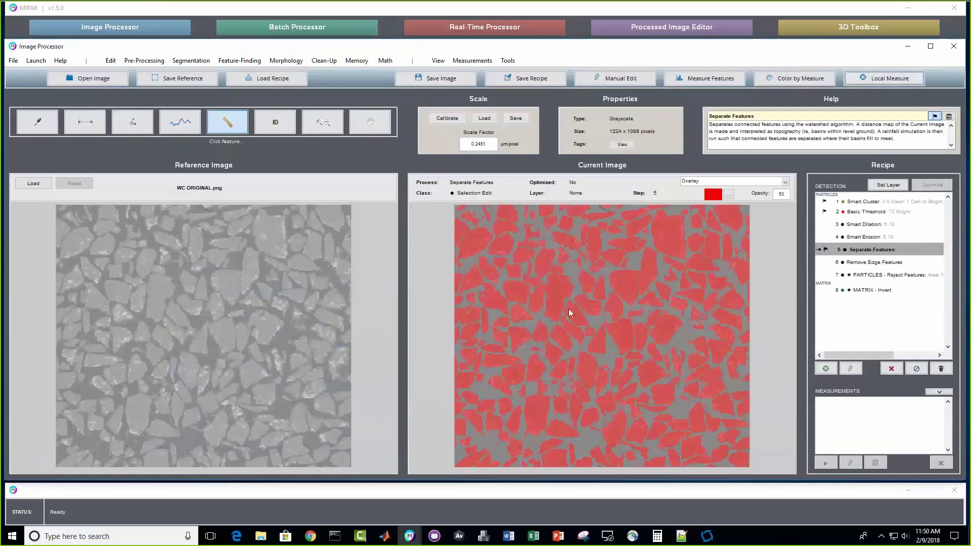
Step: Delete the Remove Edge Features step from the recipe and open local measurements for the MATRIX - Invert layer
{"action": "left_click", "coordinate": [885, 264]}
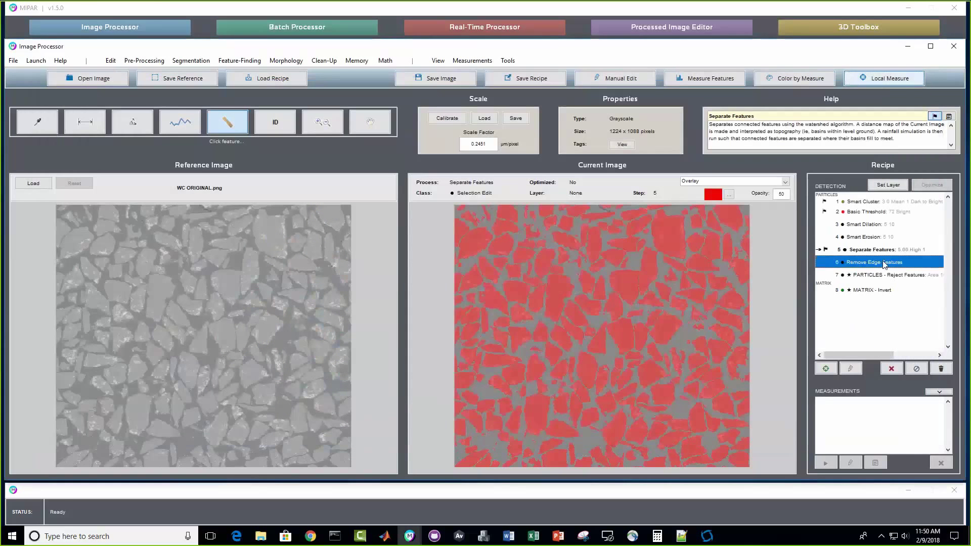
{"action": "left_click", "coordinate": [892, 369]}
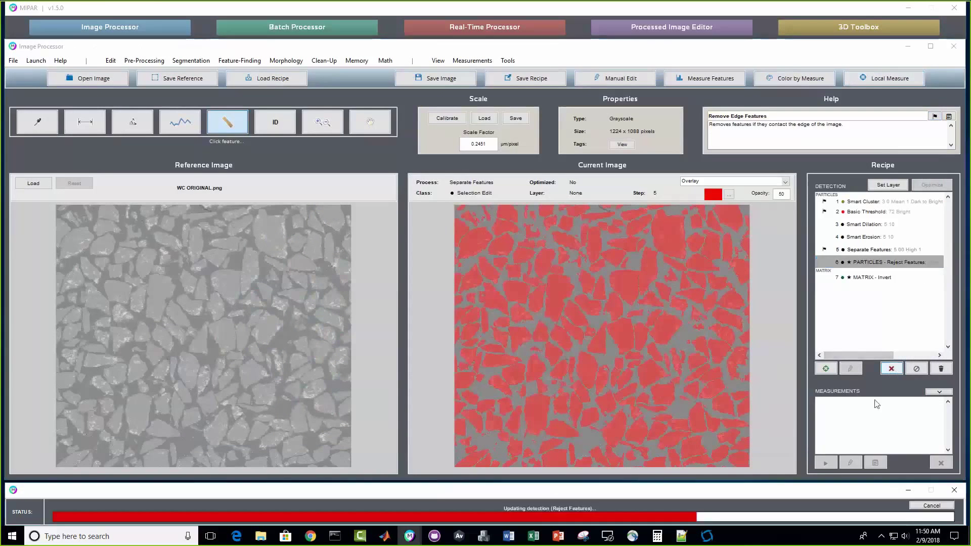
{"action": "left_click", "coordinate": [877, 281]}
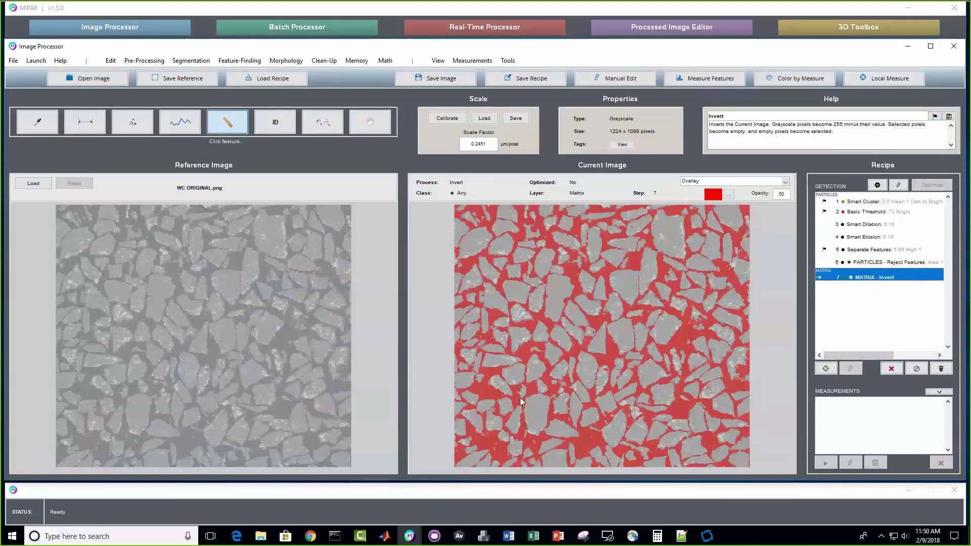
{"action": "left_click", "coordinate": [889, 81]}
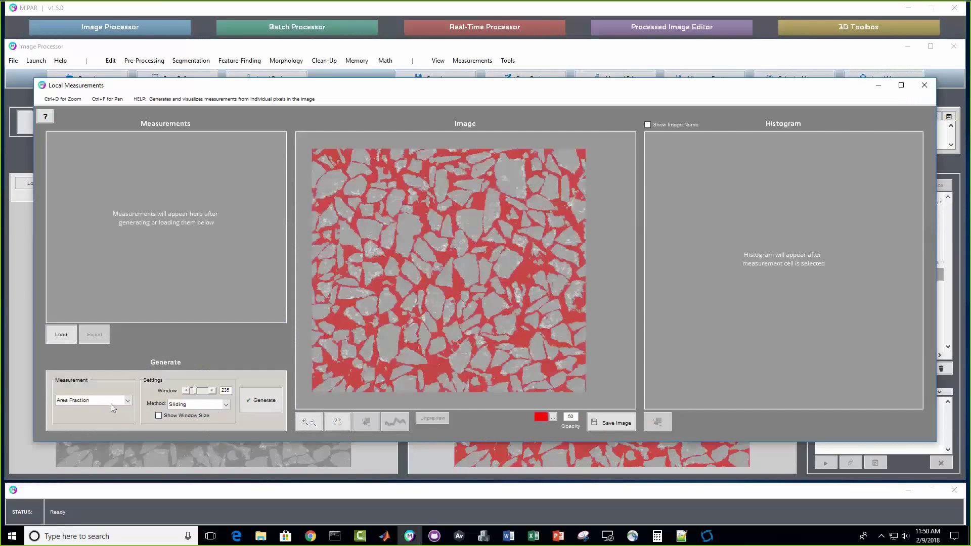
Step: Choose the Thickness measurement, show its skeleton, and examine the skeleton lines in the matrix channels up close
{"action": "left_click", "coordinate": [109, 401]}
{"action": "left_click", "coordinate": [86, 436]}
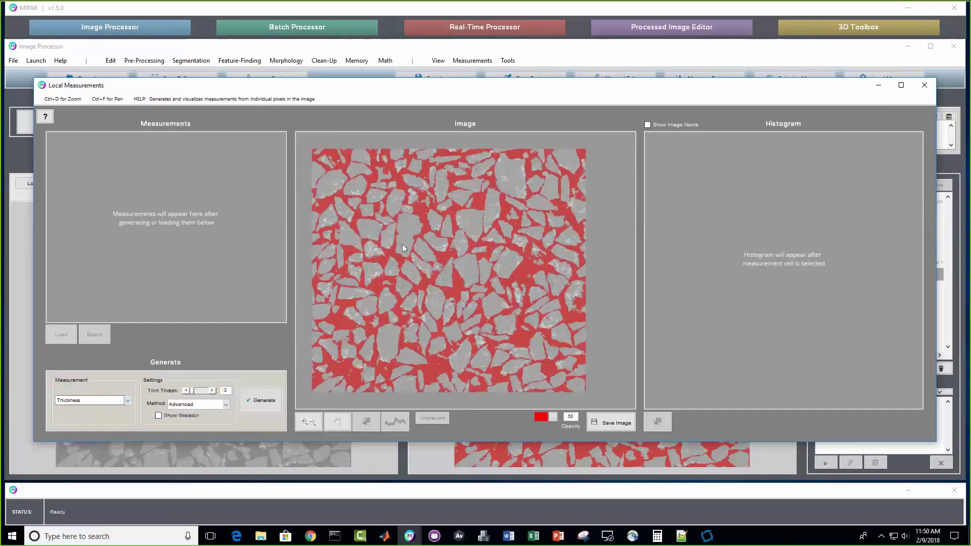
{"action": "left_click", "coordinate": [185, 416]}
{"action": "left_click", "coordinate": [308, 423]}
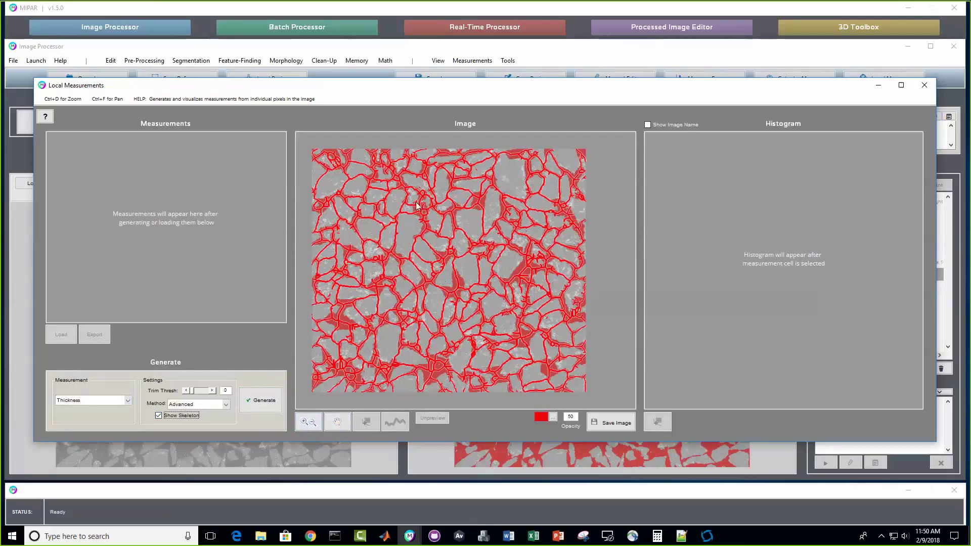
{"action": "left_click_drag", "start_coordinate": [404, 198], "coordinate": [460, 278]}
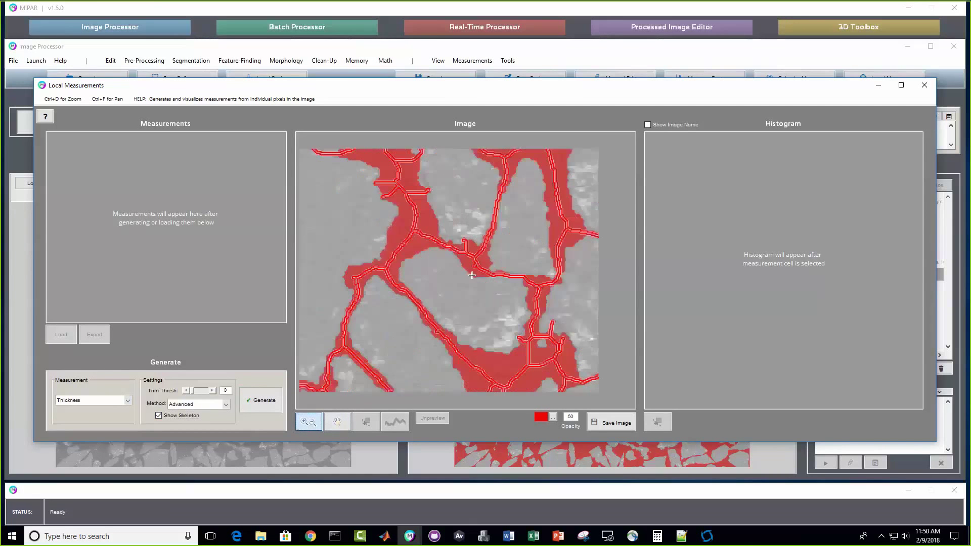
{"action": "left_click", "coordinate": [337, 422]}
{"action": "left_click_drag", "start_coordinate": [526, 309], "coordinate": [413, 292]}
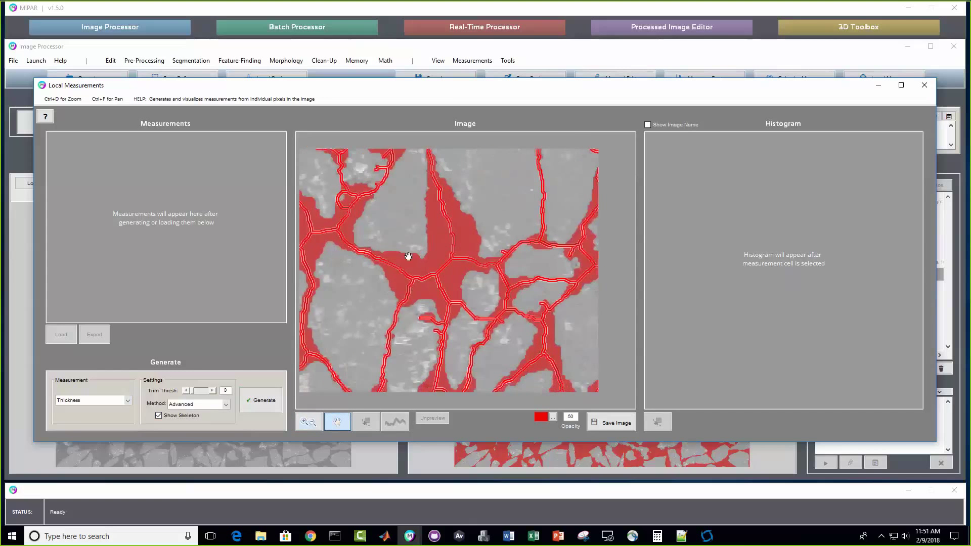
{"action": "left_click_drag", "start_coordinate": [474, 297], "coordinate": [431, 243]}
{"action": "left_click_drag", "start_coordinate": [501, 277], "coordinate": [501, 267]}
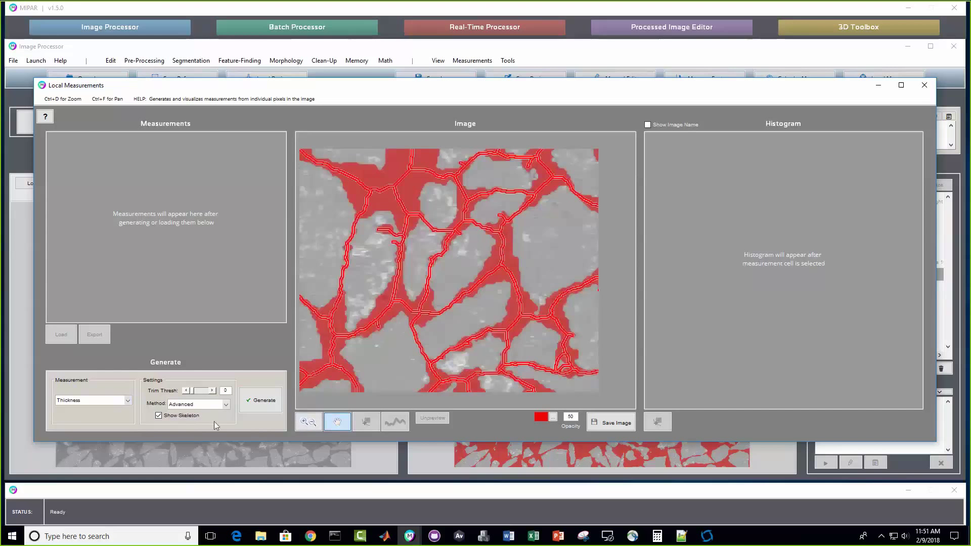
Step: Hide the skeleton and examine the bare matrix channels between the particles
{"action": "left_click", "coordinate": [179, 416]}
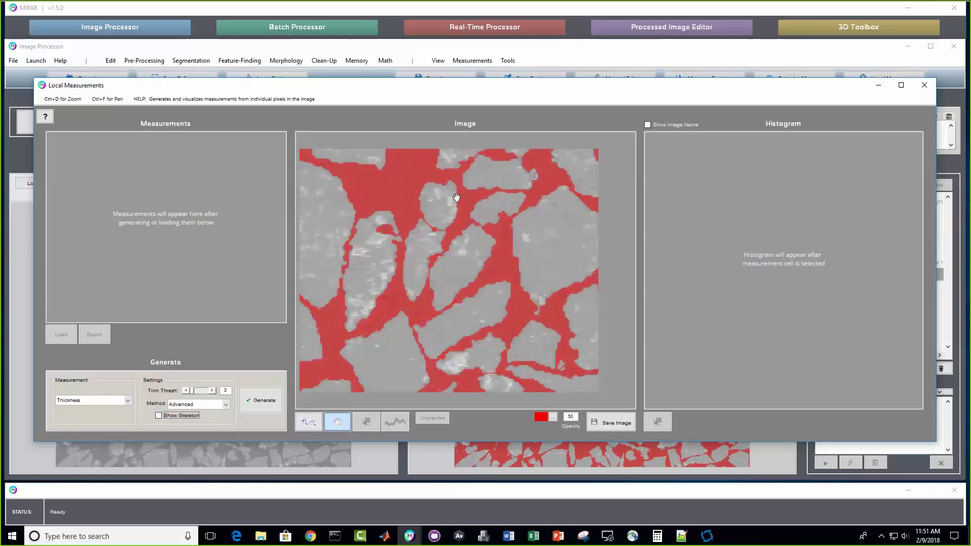
{"action": "left_click_drag", "start_coordinate": [457, 197], "coordinate": [440, 275]}
{"action": "left_click_drag", "start_coordinate": [402, 232], "coordinate": [479, 215]}
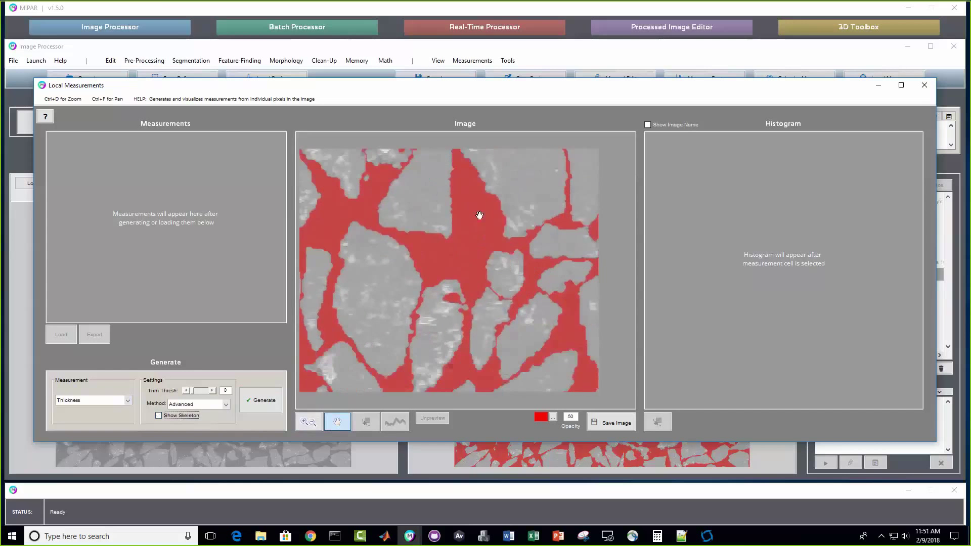
Step: Generate the matrix Thickness measurements over the full image with the Advanced method and view their color map and histogram
{"action": "left_click", "coordinate": [310, 423]}
{"action": "double_click", "coordinate": [463, 269]}
{"action": "left_click", "coordinate": [261, 400]}
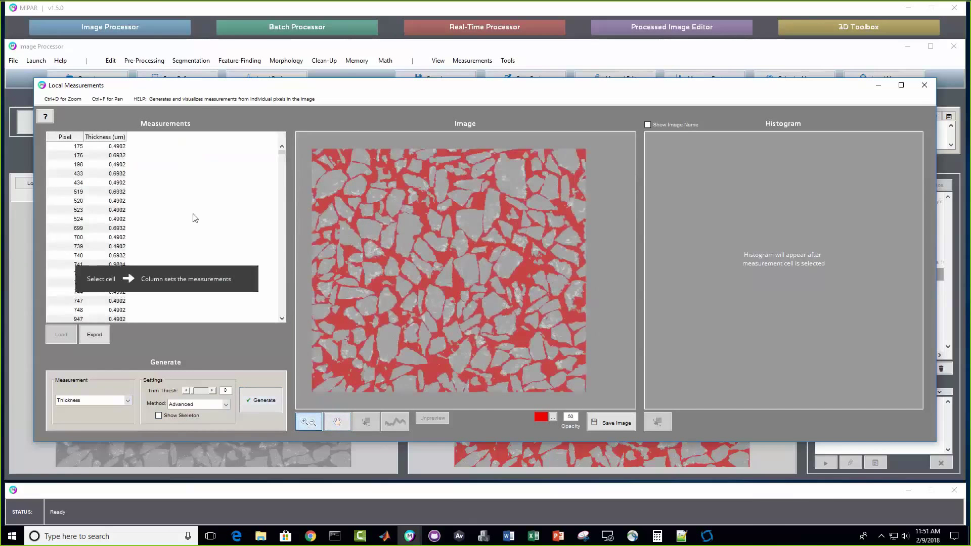
{"action": "left_click", "coordinate": [117, 202]}
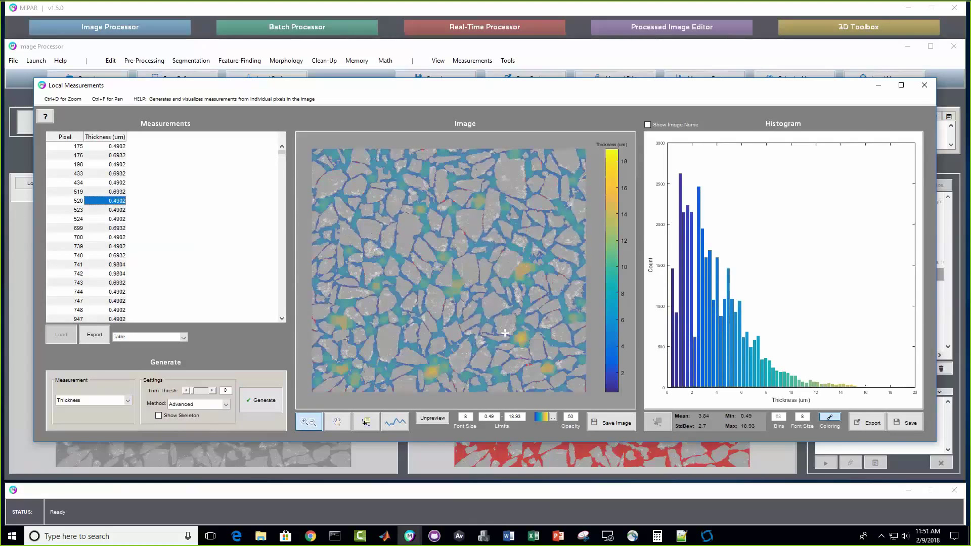
Step: Plot the thickness profile along a line about 50 µm long running from a thick matrix pocket up past the neighboring particles
{"action": "scroll", "coordinate": [505, 333], "scroll_direction": "up", "scroll_amount": 3}
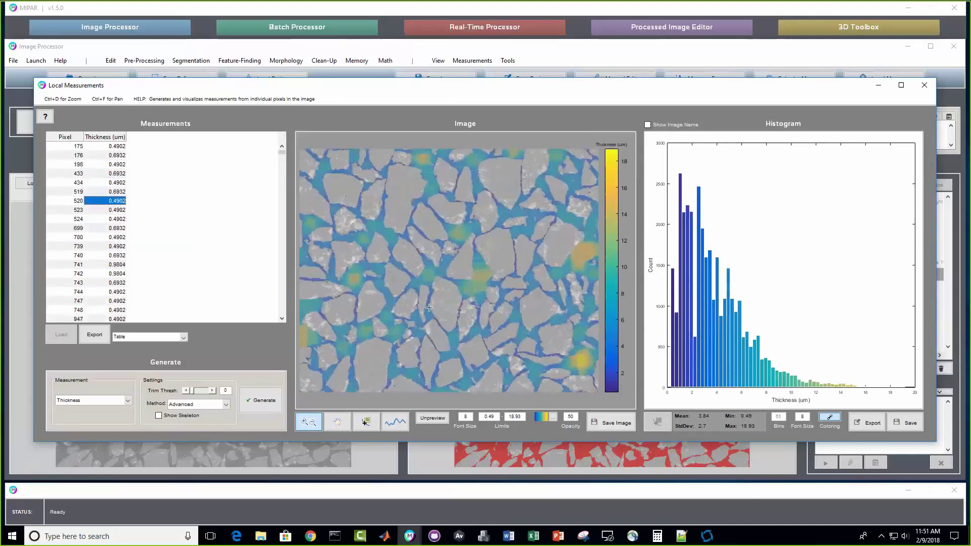
{"action": "scroll", "coordinate": [436, 298], "scroll_direction": "up", "scroll_amount": 2}
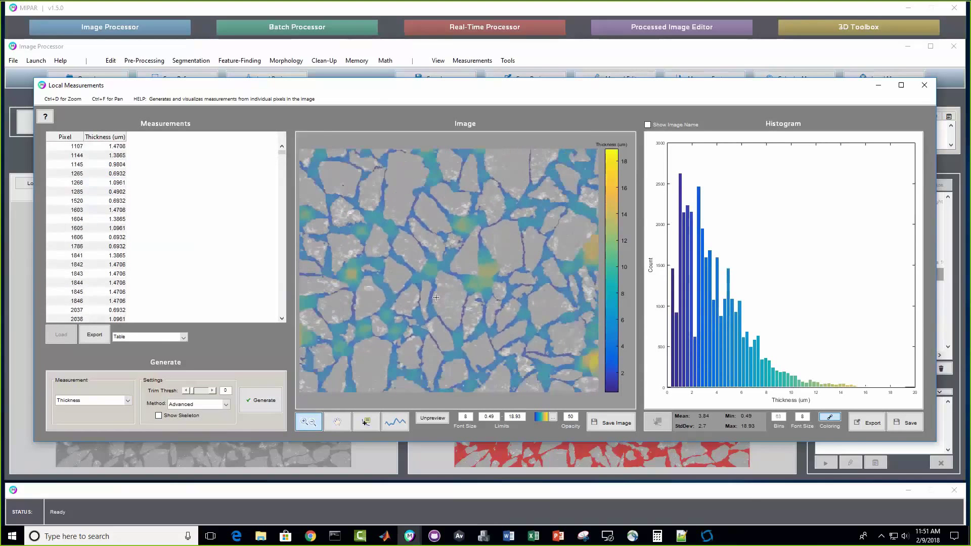
{"action": "scroll", "coordinate": [436, 298], "scroll_direction": "down", "scroll_amount": 3}
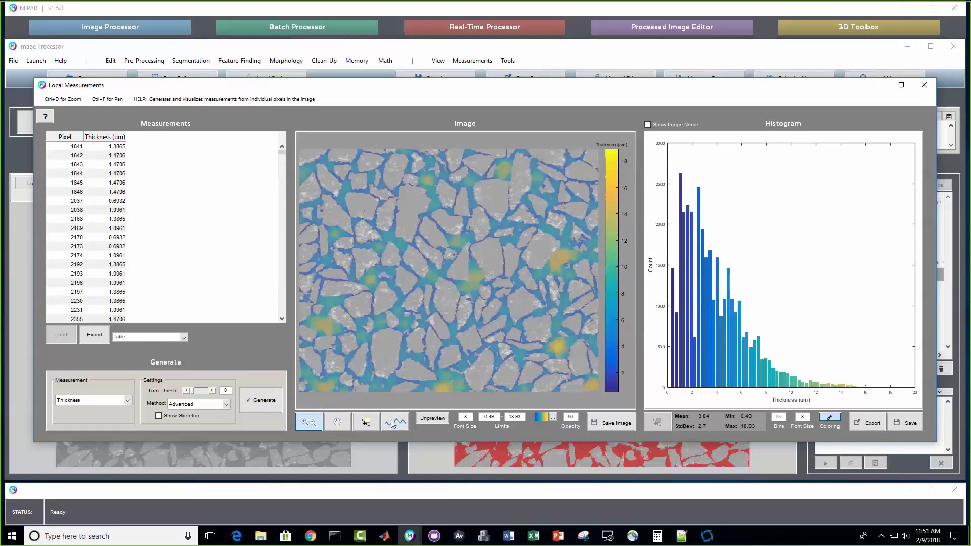
{"action": "left_click", "coordinate": [394, 422]}
{"action": "mouse_move", "coordinate": [374, 271]}
{"action": "left_mouse_down"}
{"action": "mouse_move", "coordinate": [573, 226]}
{"action": "mouse_move", "coordinate": [575, 217]}
{"action": "left_mouse_up"}
{"action": "left_click_drag", "start_coordinate": [374, 271], "coordinate": [556, 276]}
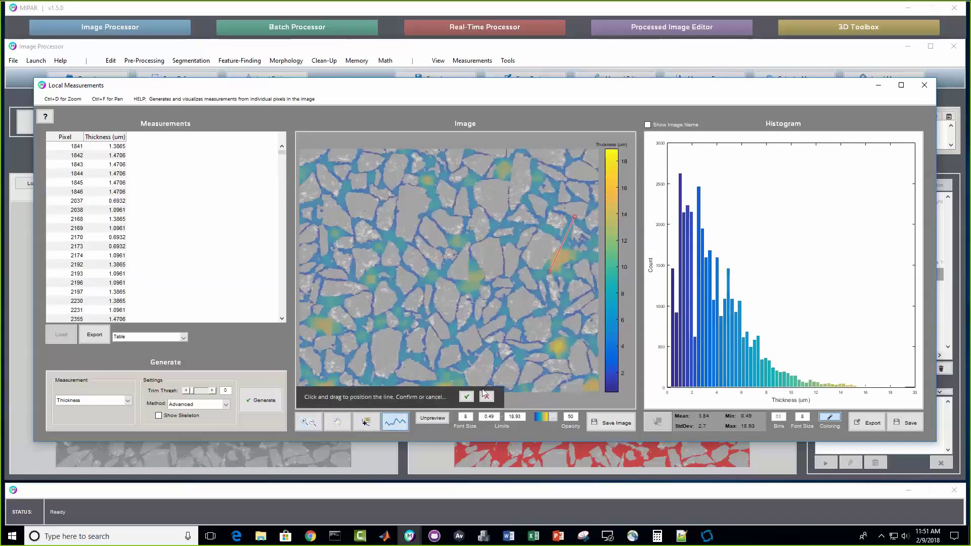
{"action": "left_click", "coordinate": [467, 396]}
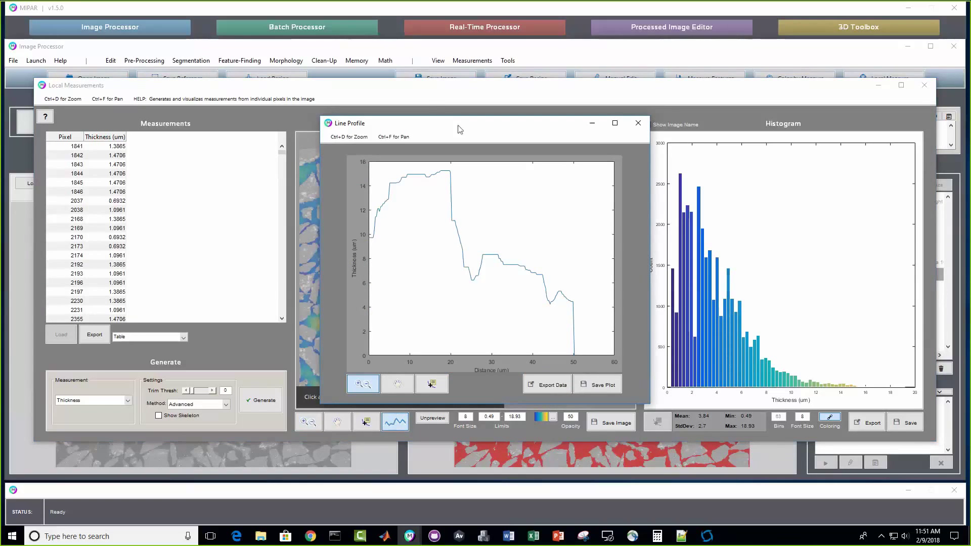
Step: Compare the profile plot with its line on the thickness map, and close the plot and Local Measurements
{"action": "left_click_drag", "start_coordinate": [550, 123], "coordinate": [408, 101]}
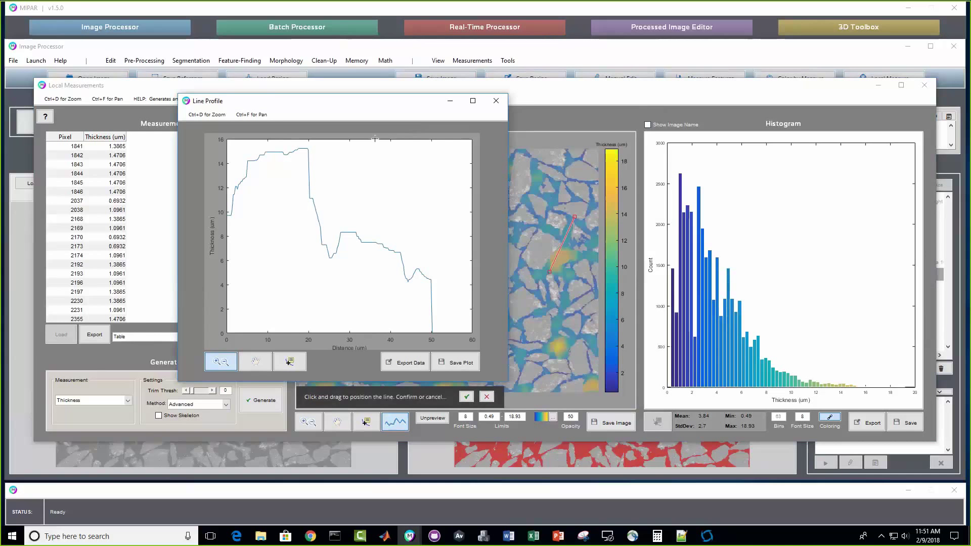
{"action": "left_click", "coordinate": [495, 103]}
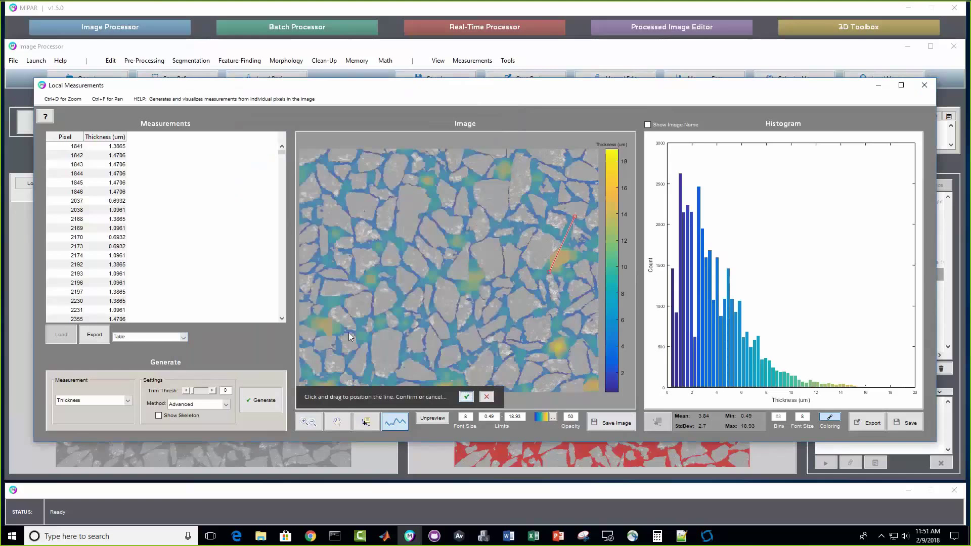
{"action": "left_click", "coordinate": [922, 86]}
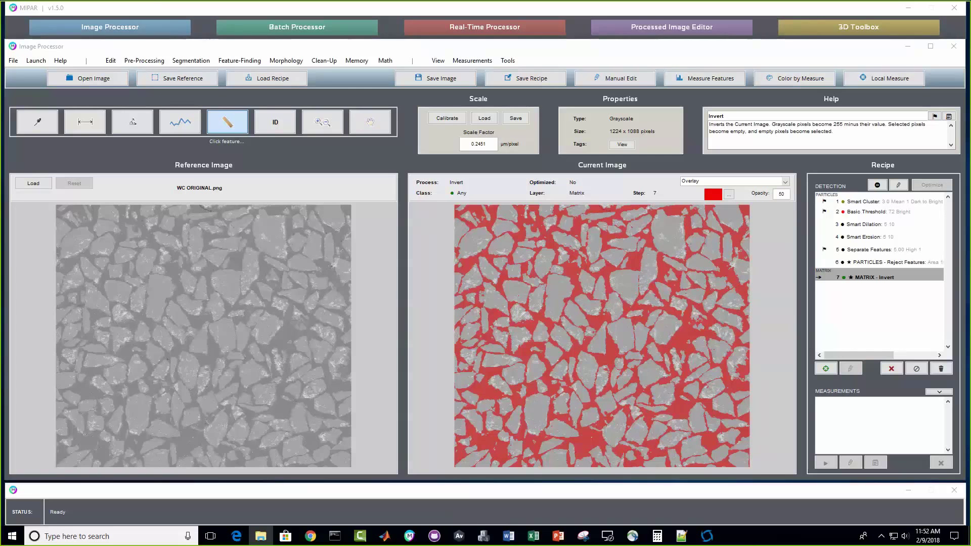
Step: Load the image sinter GrainsFound ORIGINAL.png in place of the particle image and apply its grain detection recipe ending in Clean Boundaries
{"action": "left_click_drag", "start_coordinate": [970, 248], "coordinate": [882, 262]}
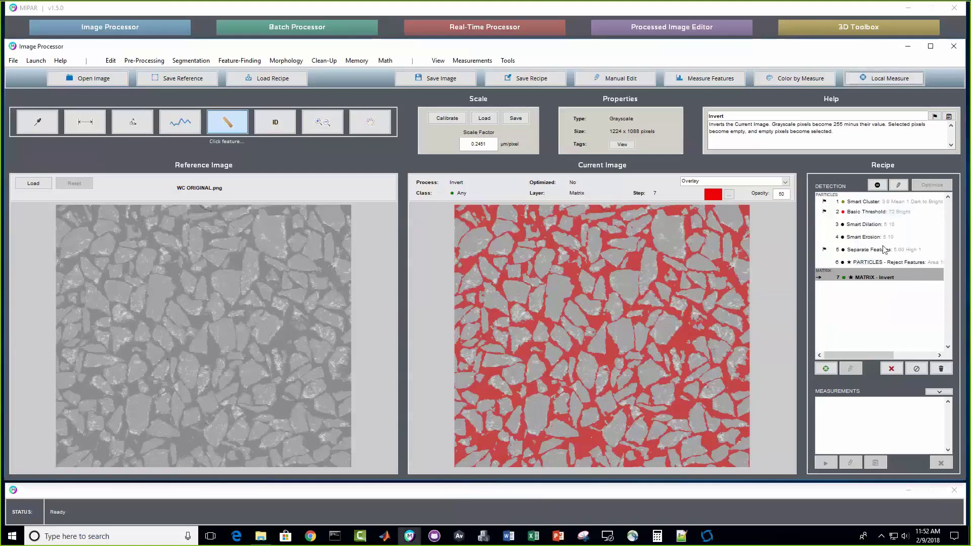
{"action": "left_click", "coordinate": [508, 198]}
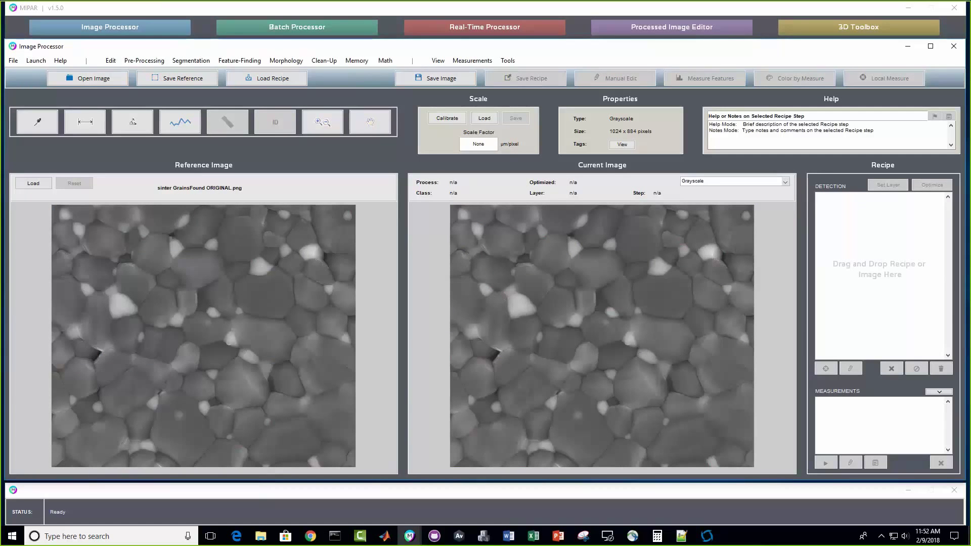
{"action": "left_click_drag", "start_coordinate": [970, 243], "coordinate": [894, 250]}
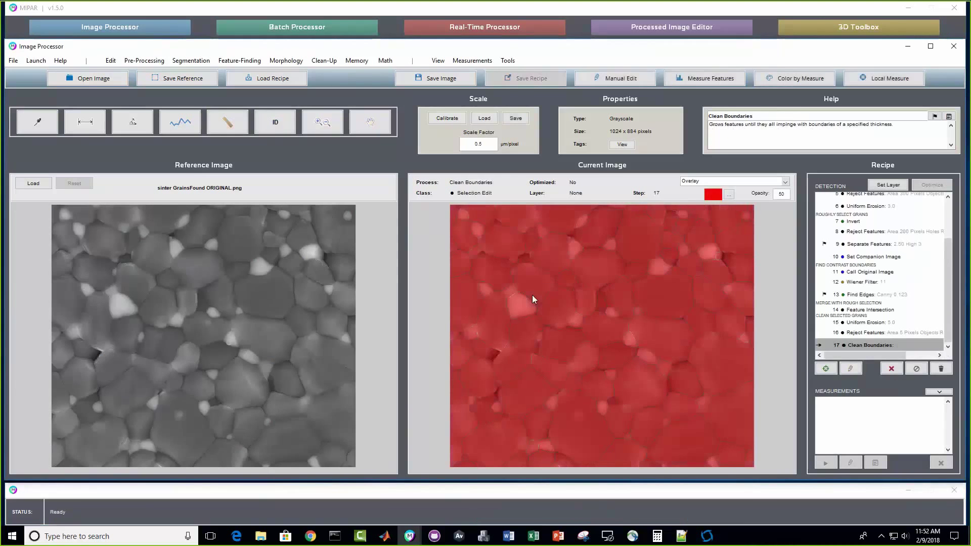
Step: Display the detected grains as Labels and review the grain detection recipe from its first step through Clean Boundaries
{"action": "left_click", "coordinate": [685, 182]}
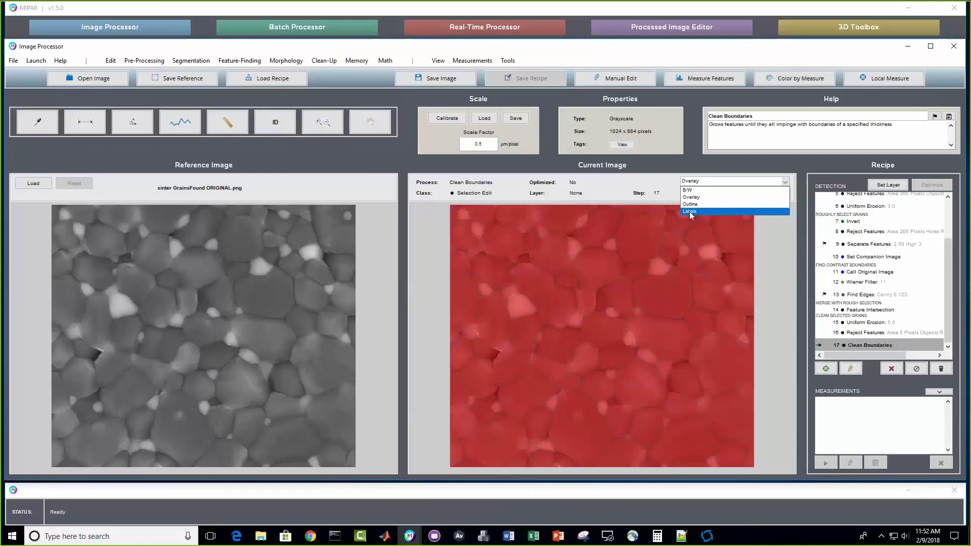
{"action": "left_click", "coordinate": [691, 213]}
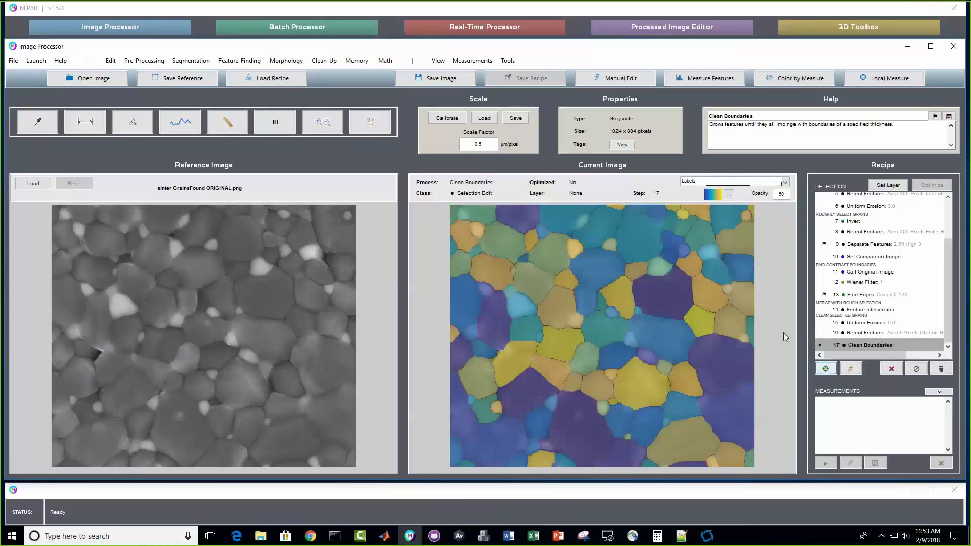
{"action": "scroll", "coordinate": [949, 283], "scroll_direction": "up", "scroll_amount": 3}
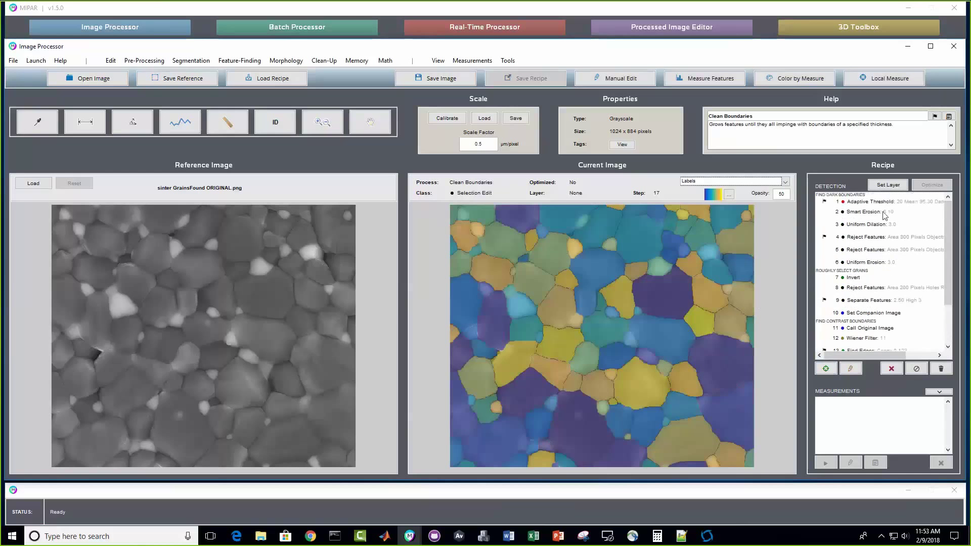
{"action": "scroll", "coordinate": [944, 240], "scroll_direction": "down", "scroll_amount": 2}
{"action": "scroll", "coordinate": [944, 239], "scroll_direction": "up", "scroll_amount": 2}
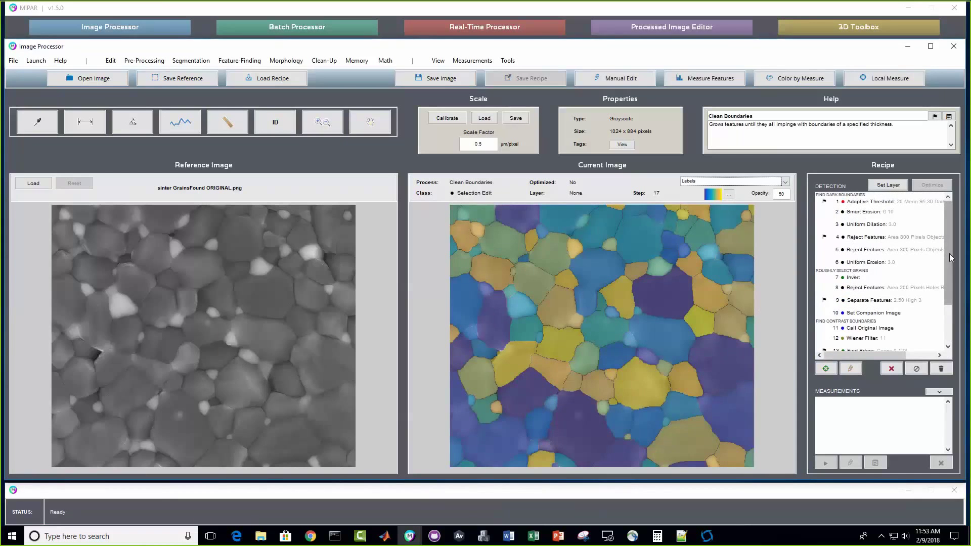
{"action": "scroll", "coordinate": [949, 279], "scroll_direction": "down", "scroll_amount": 2}
{"action": "scroll", "coordinate": [949, 280], "scroll_direction": "down", "scroll_amount": 2}
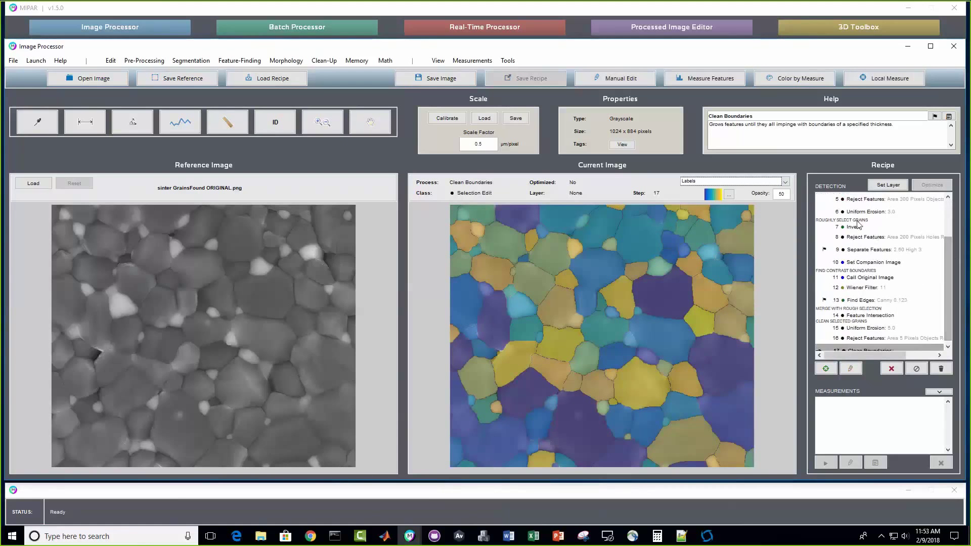
{"action": "scroll", "coordinate": [951, 268], "scroll_direction": "down", "scroll_amount": 1}
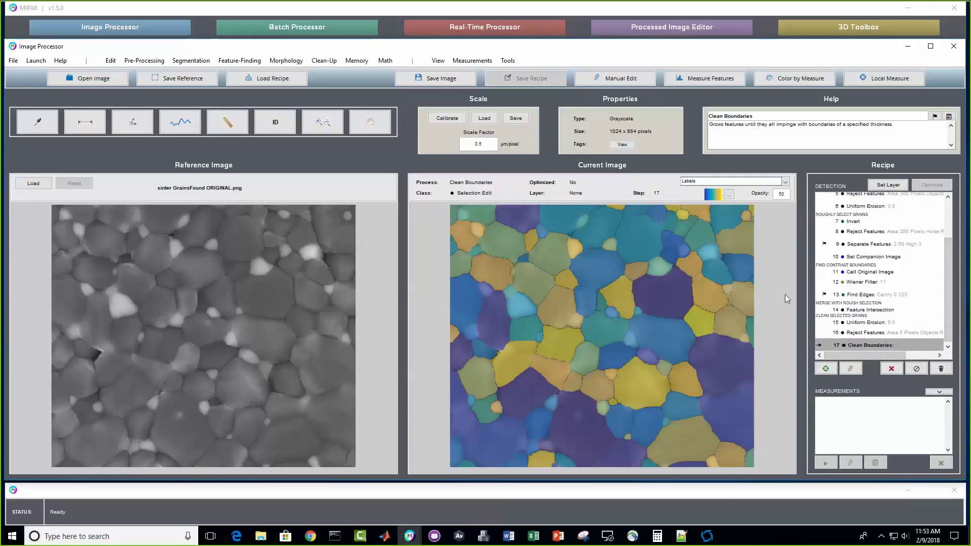
{"action": "left_click", "coordinate": [940, 392]}
Step: Run the Random Lines intercept measurement on the grains with 1000 lines, zero noise thresholds and partial intercepts discarded
{"action": "left_click", "coordinate": [479, 145]}
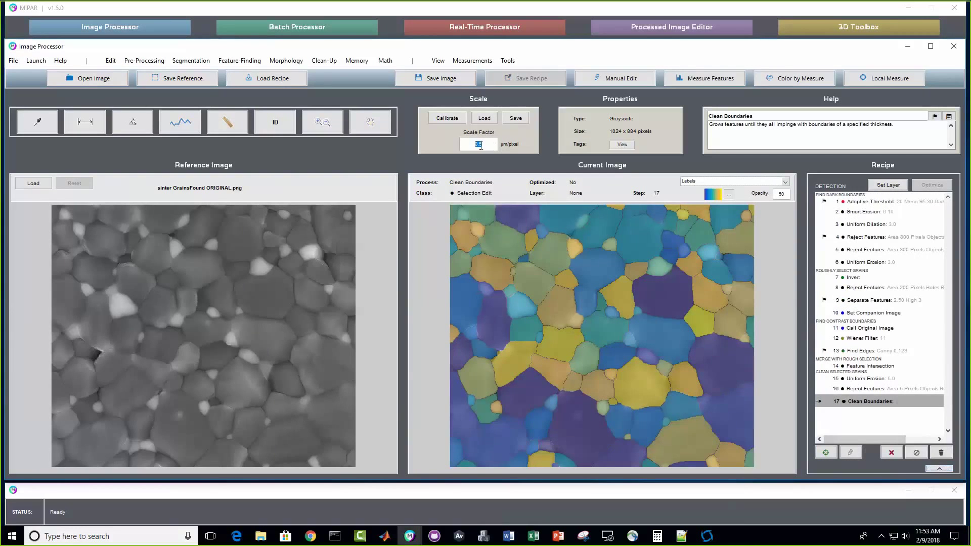
{"action": "left_click", "coordinate": [485, 61]}
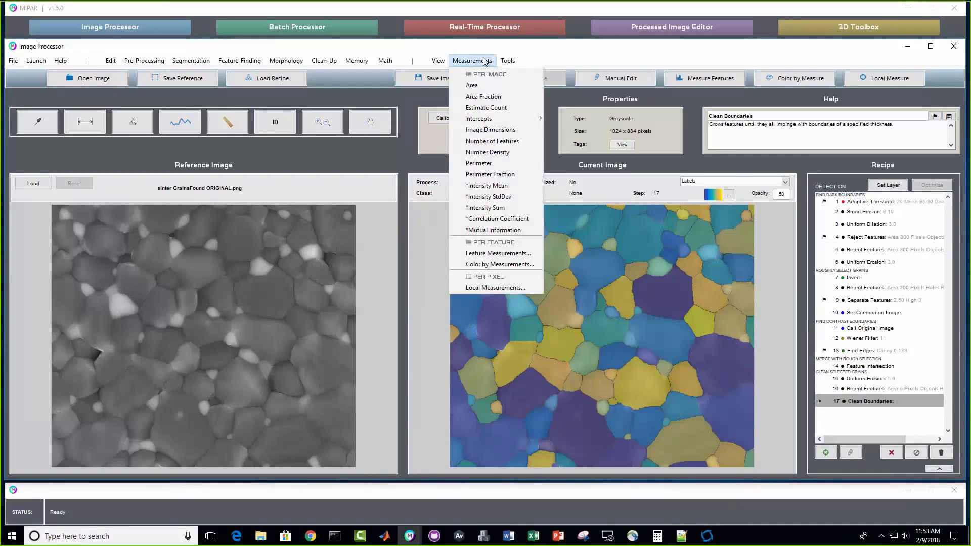
{"action": "mouse_move", "coordinate": [490, 120]}
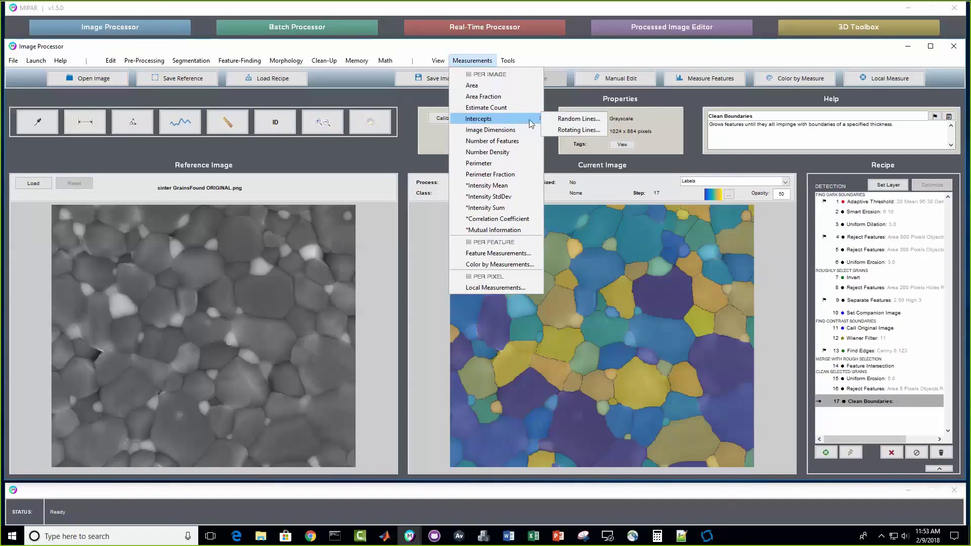
{"action": "left_click", "coordinate": [570, 119]}
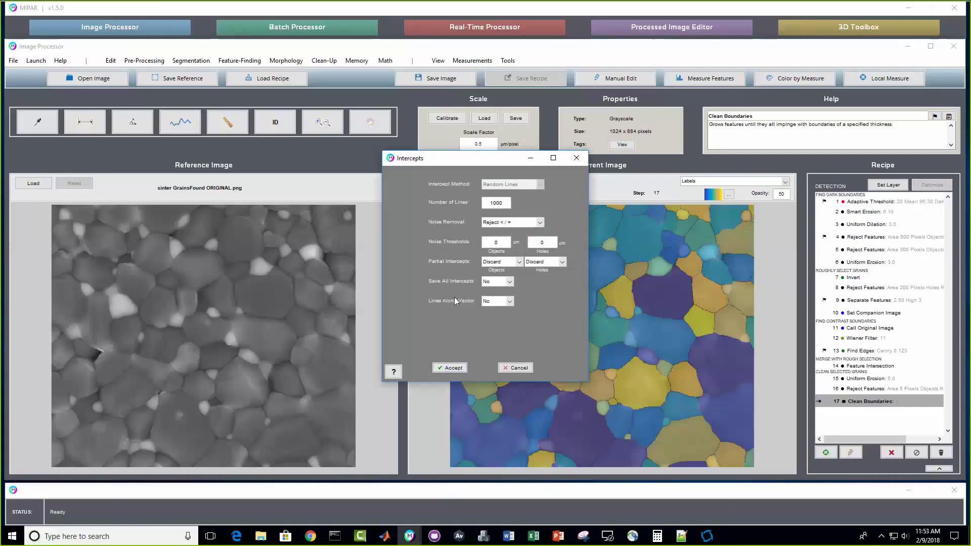
{"action": "left_click", "coordinate": [453, 368]}
Step: Review the mean intercepts and ASTM grain size number in the intercept results, and close the table
{"action": "left_click_drag", "start_coordinate": [384, 310], "coordinate": [548, 311]}
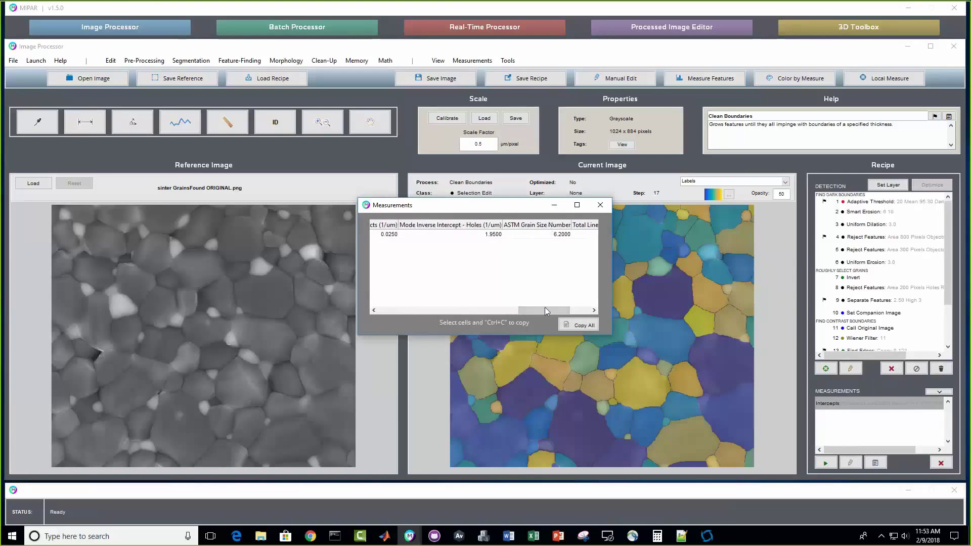
{"action": "left_click_drag", "start_coordinate": [551, 310], "coordinate": [405, 310]}
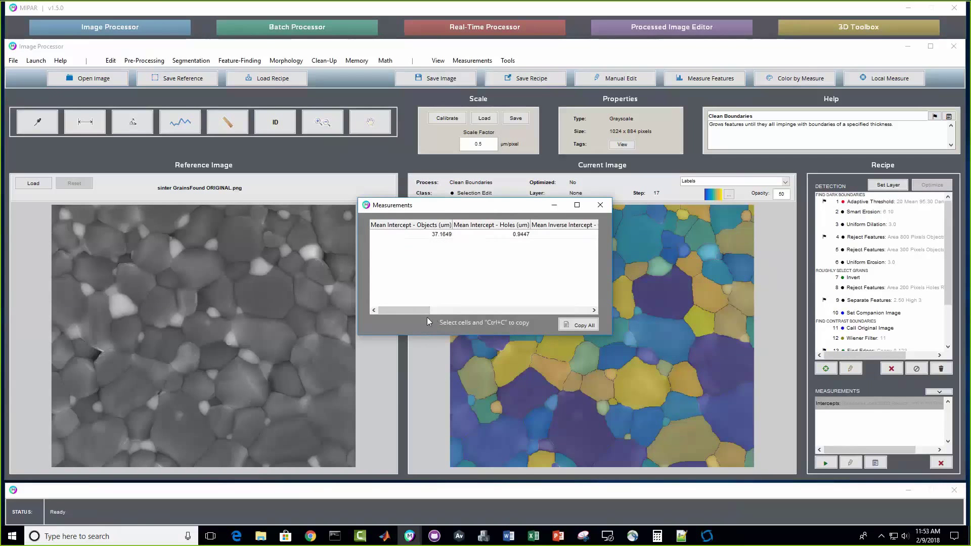
{"action": "left_click_drag", "start_coordinate": [417, 310], "coordinate": [577, 313]}
{"action": "left_click_drag", "start_coordinate": [522, 209], "coordinate": [516, 190]}
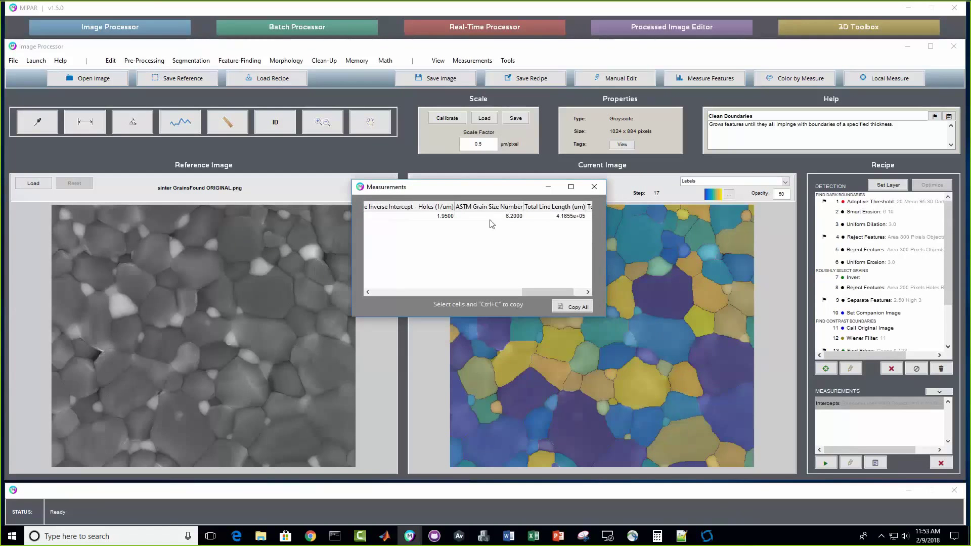
{"action": "left_click", "coordinate": [594, 187]}
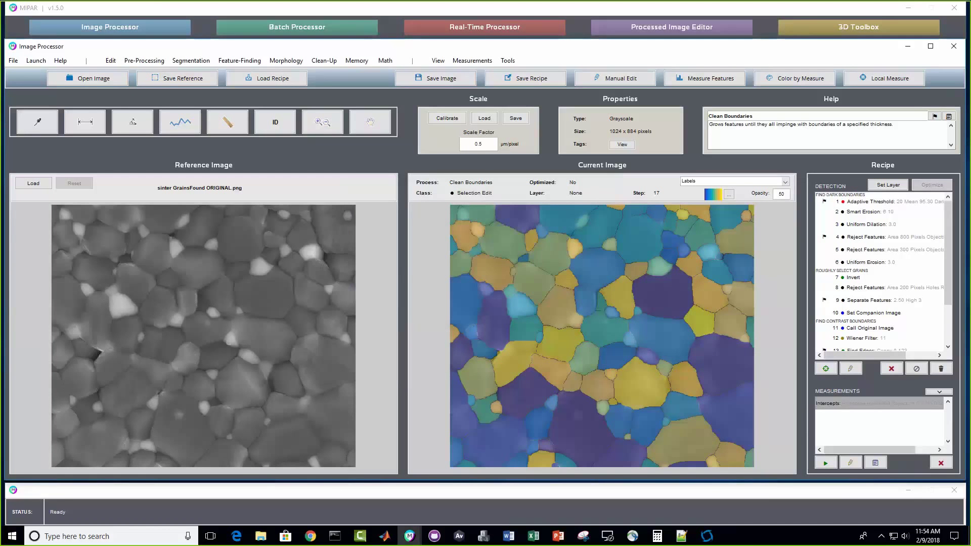
Step: Load the image Pair1 180d.tif in place of the sintered grain image, clearing the current recipe
{"action": "key", "text": "alt+Tab"}
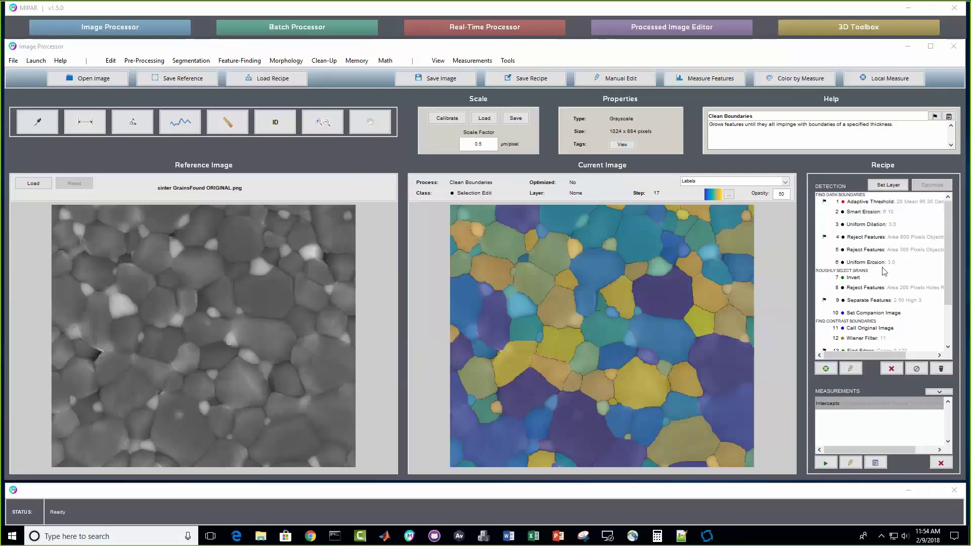
{"action": "left_click_drag", "start_coordinate": [950, 235], "coordinate": [949, 257]}
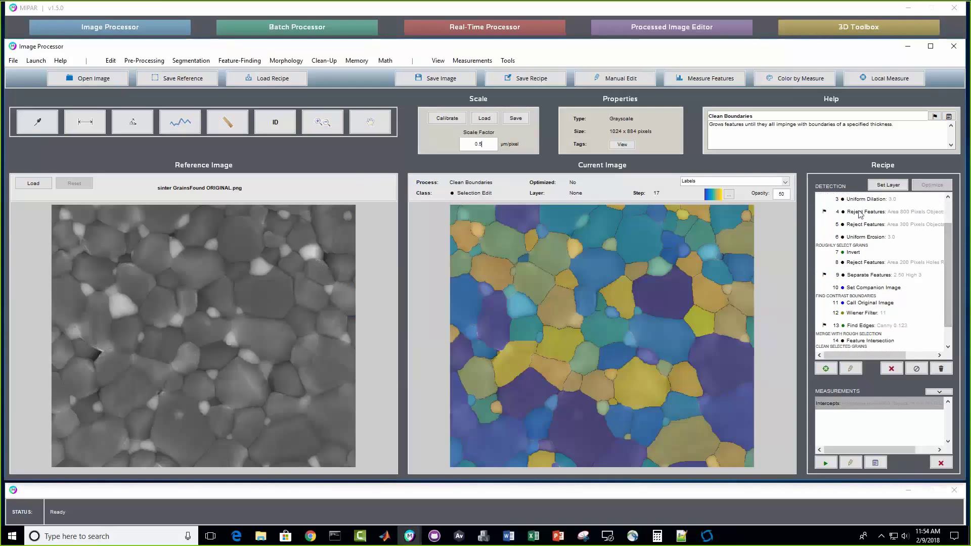
{"action": "key", "text": "alt+Tab"}
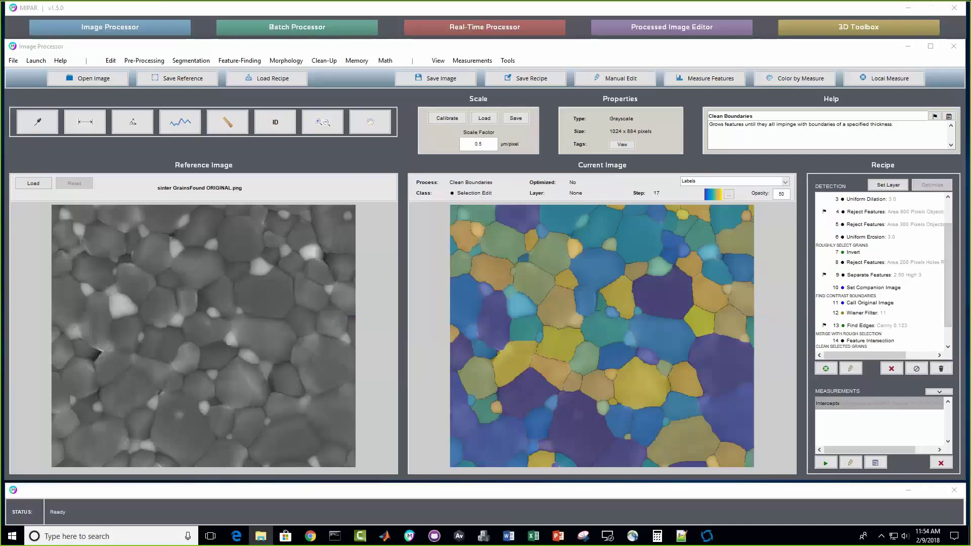
{"action": "left_click", "coordinate": [585, 208]}
{"action": "left_click_drag", "start_coordinate": [961, 255], "coordinate": [853, 231]}
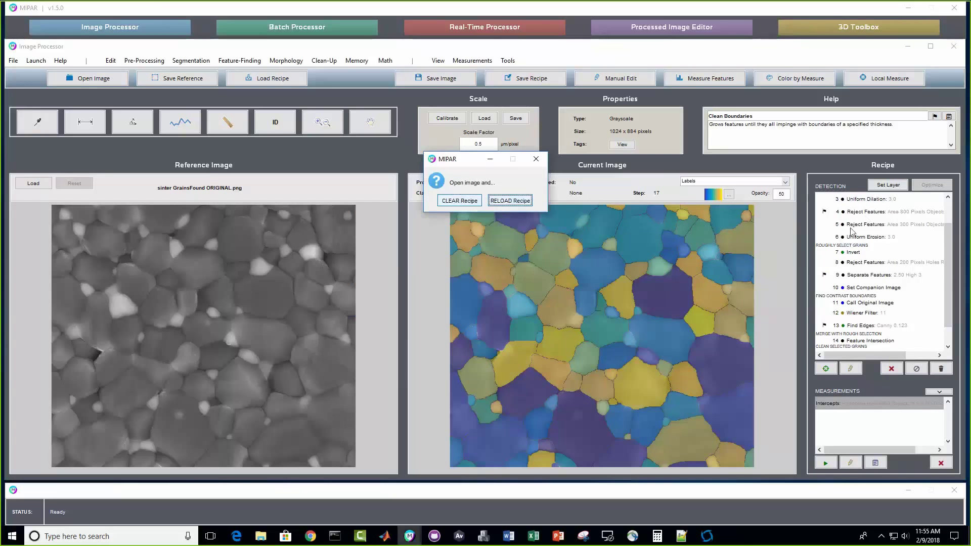
{"action": "left_click", "coordinate": [469, 202]}
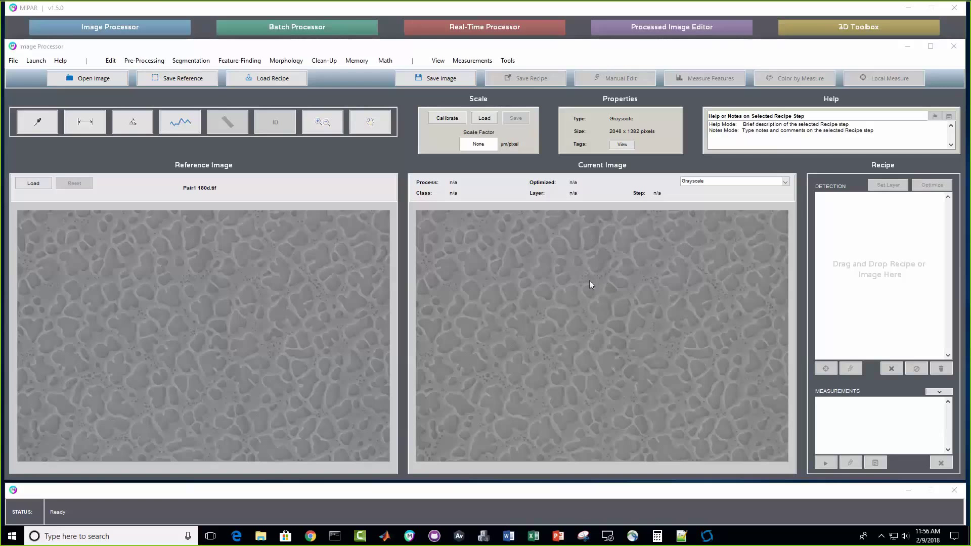
Step: Apply the recipe that detects the Secondaries and Tertiaries layers and measures their Area Fraction, and close the results
{"action": "left_click", "coordinate": [322, 122]}
{"action": "left_click", "coordinate": [605, 279]}
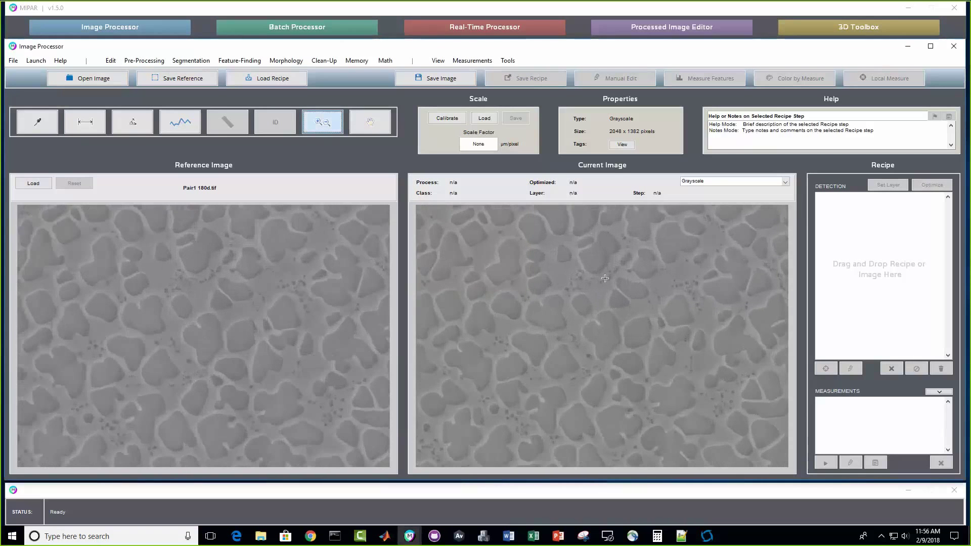
{"action": "scroll", "coordinate": [605, 278], "scroll_direction": "down", "scroll_amount": 4}
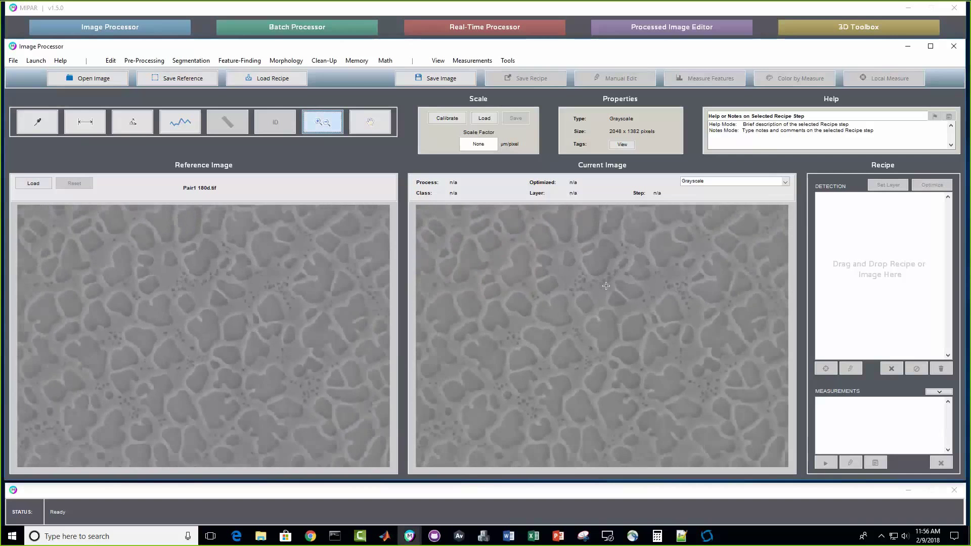
{"action": "scroll", "coordinate": [606, 286], "scroll_direction": "down", "scroll_amount": 2}
{"action": "scroll", "coordinate": [593, 305], "scroll_direction": "up", "scroll_amount": 1}
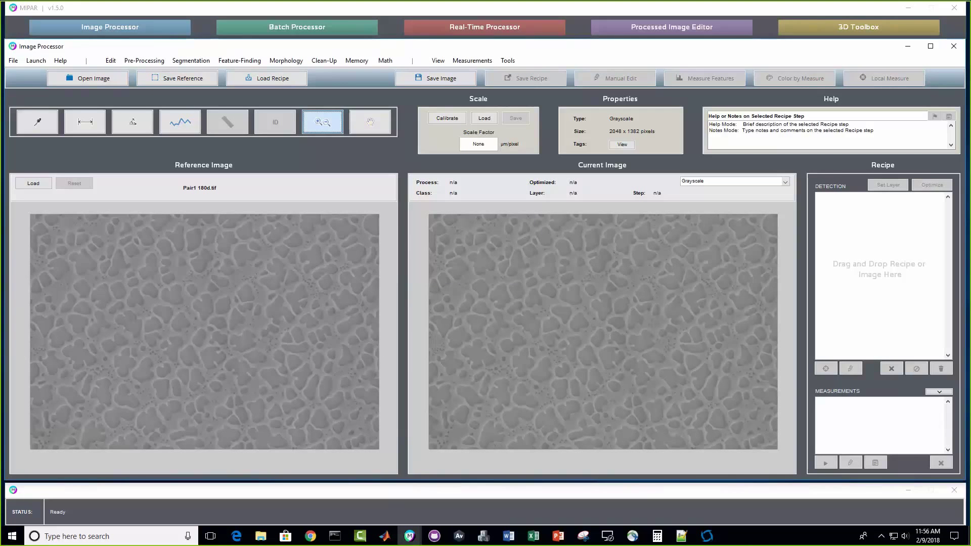
{"action": "left_click_drag", "start_coordinate": [969, 243], "coordinate": [883, 253]}
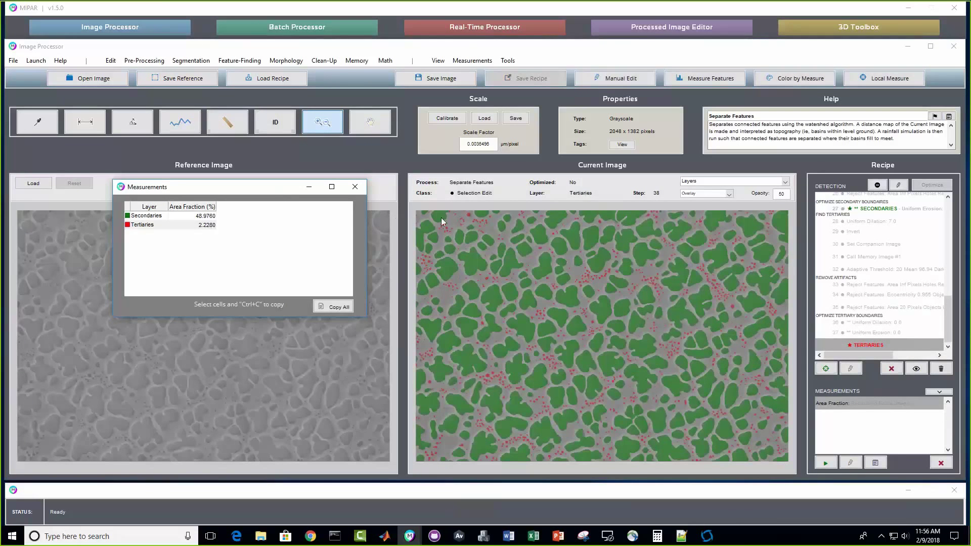
{"action": "left_click", "coordinate": [521, 215]}
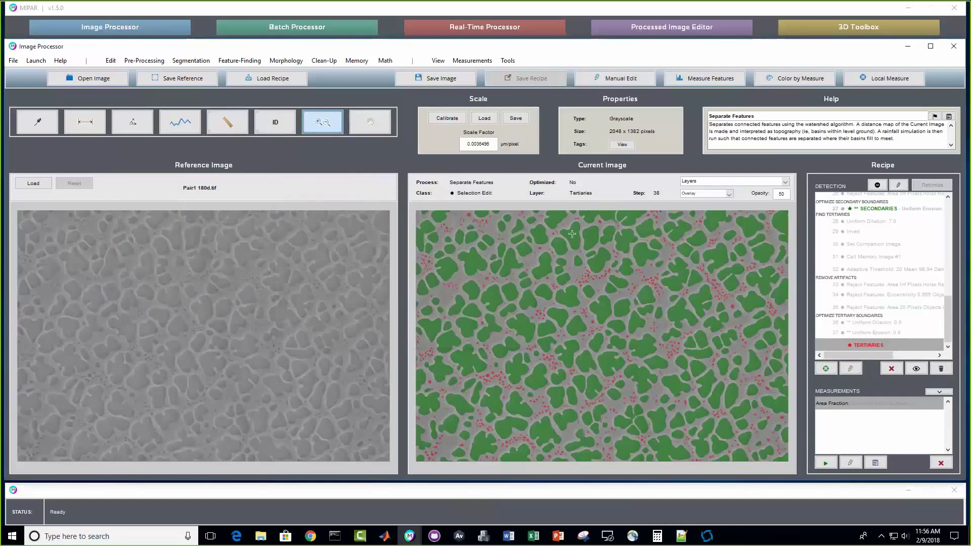
{"action": "left_click", "coordinate": [942, 391]}
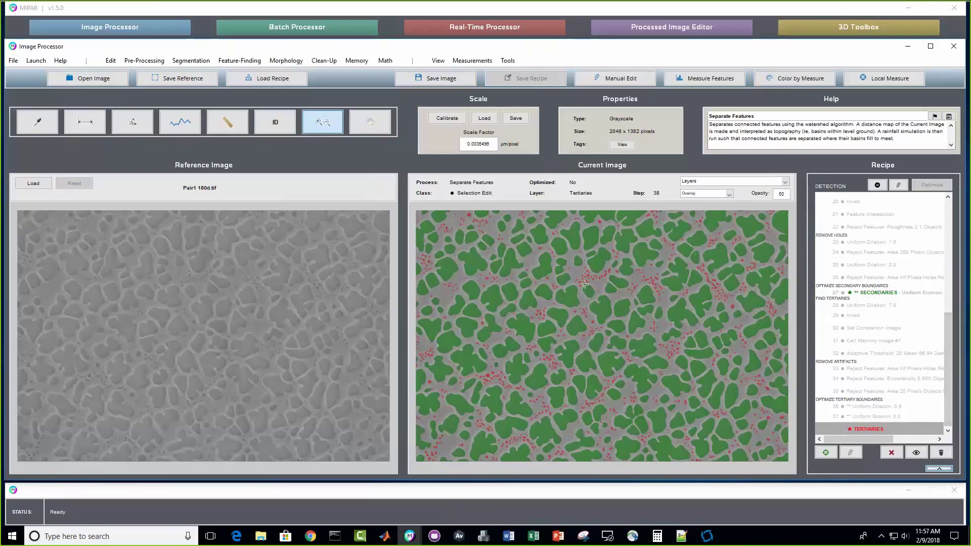
Step: Go back to recipe step 26, Reject Features, before the secondary boundary optimization, and show its selection in B/W
{"action": "scroll", "coordinate": [612, 304], "scroll_direction": "up", "scroll_amount": 5}
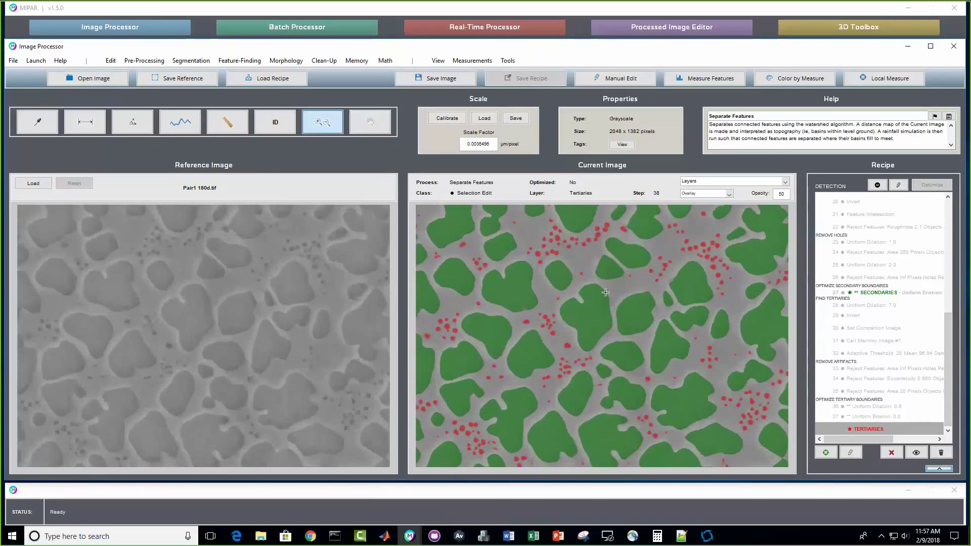
{"action": "scroll", "coordinate": [606, 292], "scroll_direction": "down", "scroll_amount": 3}
{"action": "scroll", "coordinate": [607, 283], "scroll_direction": "up", "scroll_amount": 3}
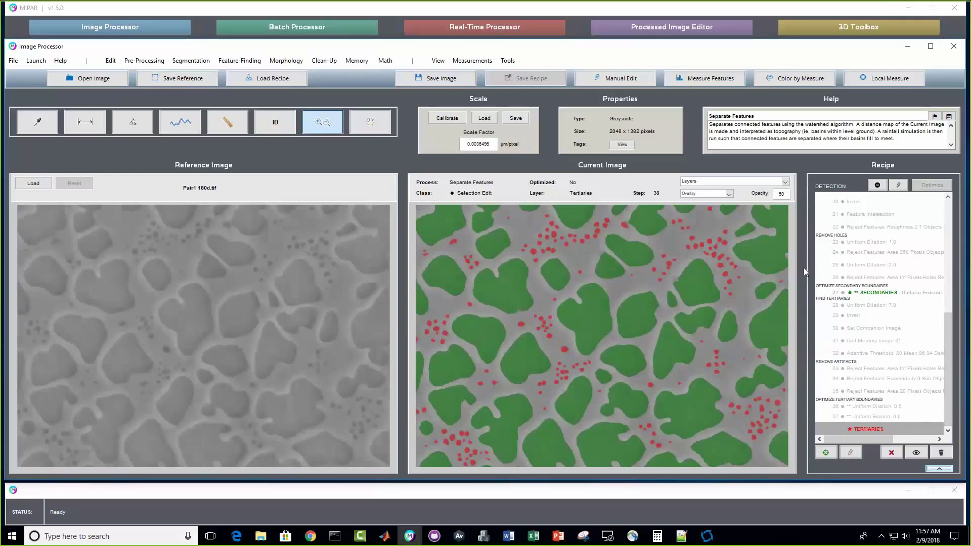
{"action": "left_click", "coordinate": [895, 280]}
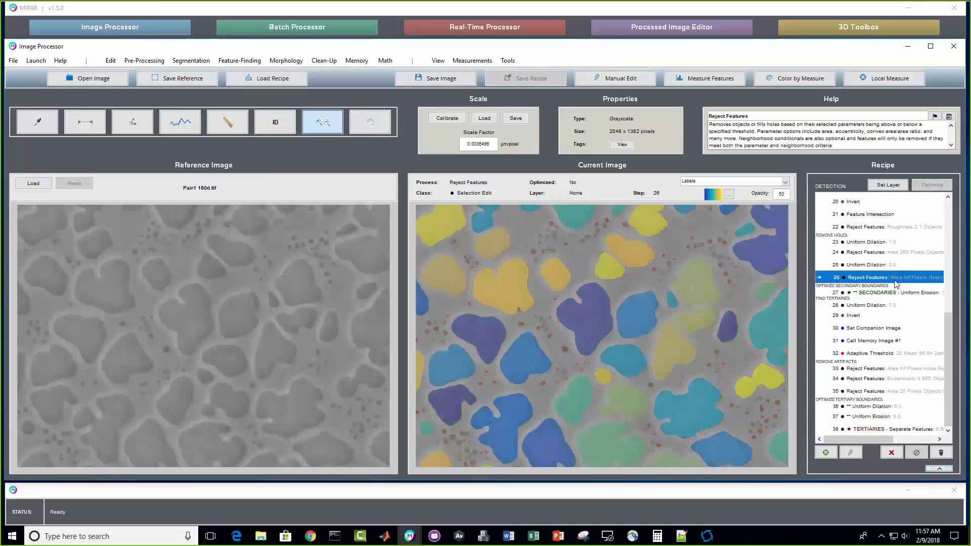
{"action": "left_click", "coordinate": [694, 182]}
{"action": "left_click", "coordinate": [696, 191]}
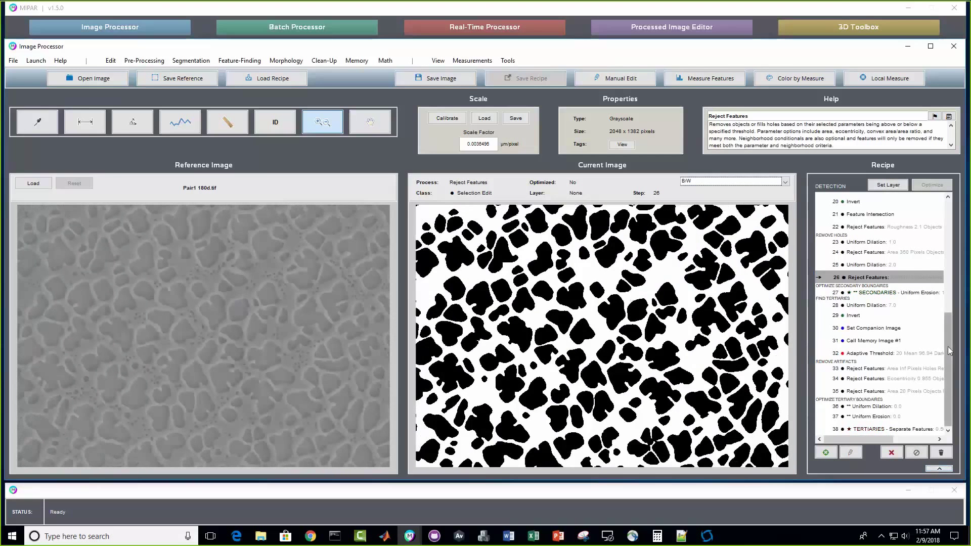
{"action": "left_click_drag", "start_coordinate": [947, 349], "coordinate": [947, 243]}
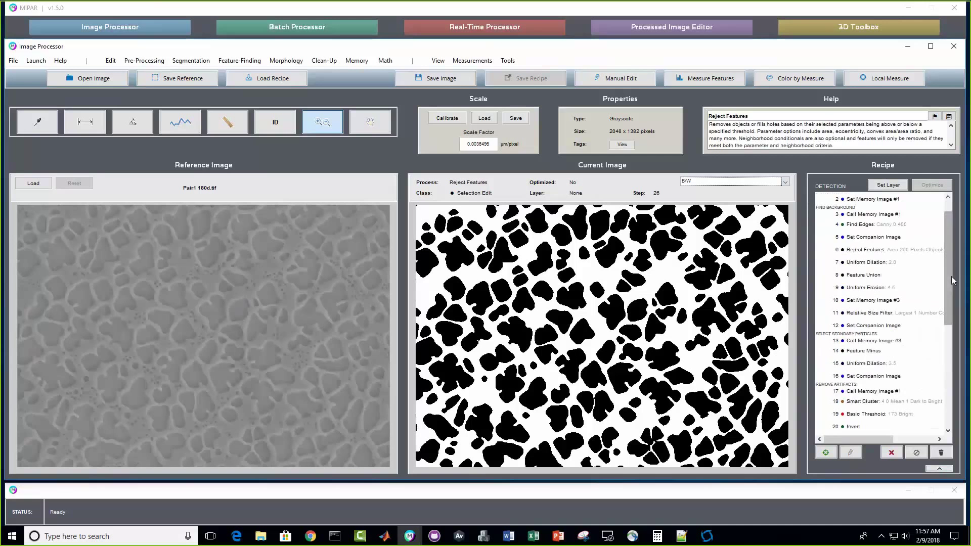
{"action": "left_click_drag", "start_coordinate": [952, 276], "coordinate": [943, 369]}
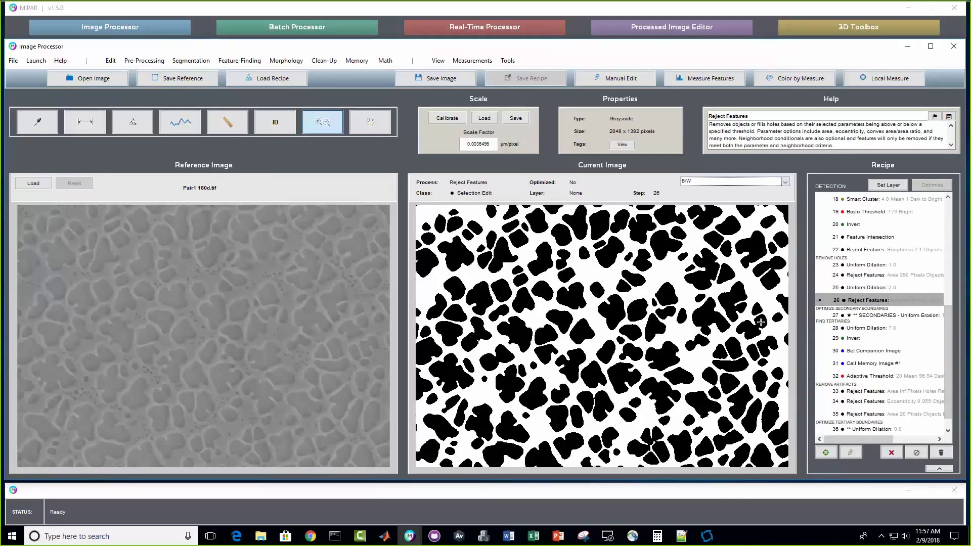
Step: Start a Uniform Erosion of the step 26 particle selection and show its preview as Outline around one secondary particle
{"action": "left_click", "coordinate": [286, 60]}
{"action": "mouse_move", "coordinate": [291, 87]}
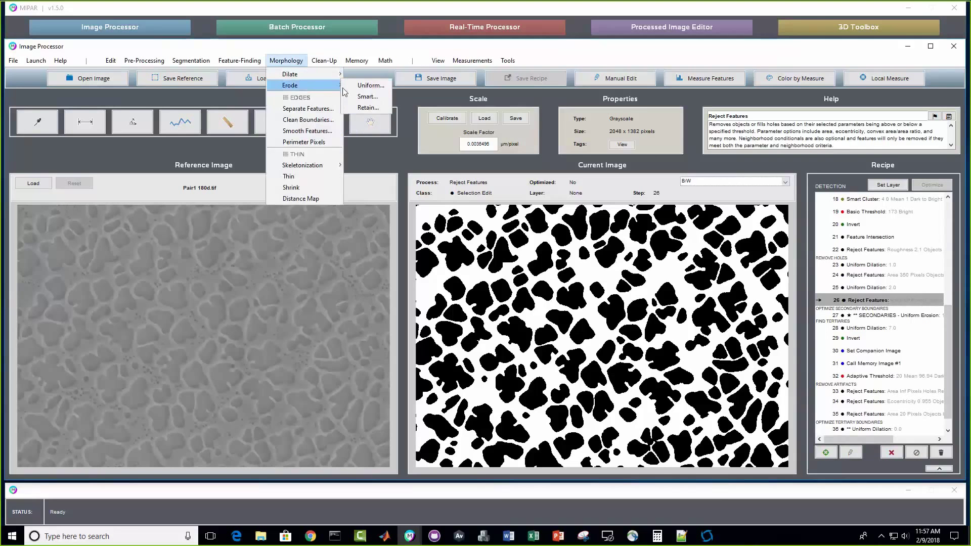
{"action": "left_click", "coordinate": [360, 85]}
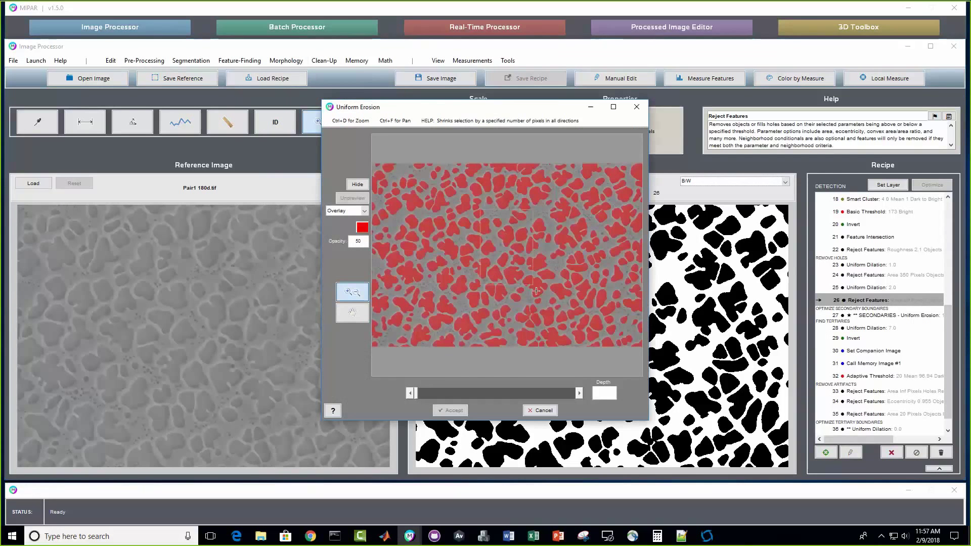
{"action": "left_click_drag", "start_coordinate": [478, 210], "coordinate": [542, 298]}
{"action": "left_click", "coordinate": [541, 265]}
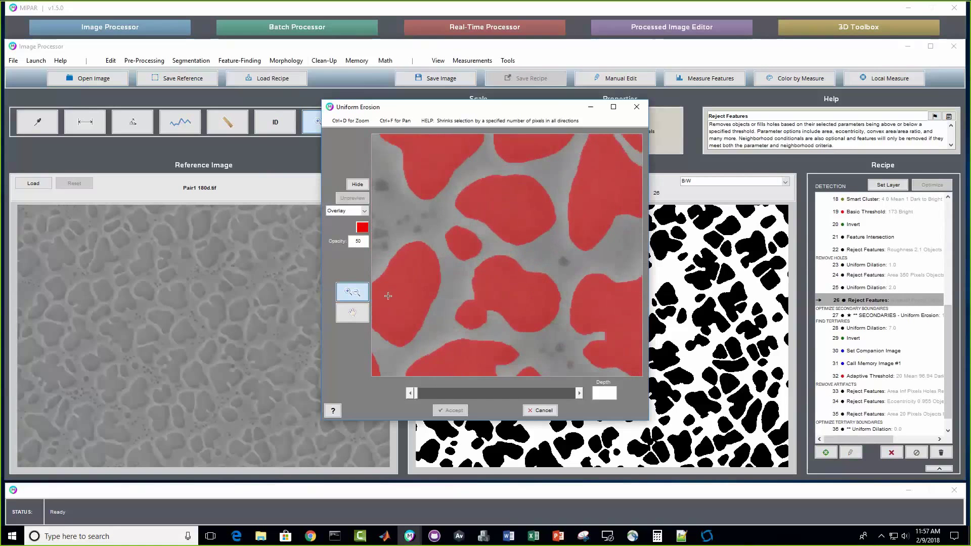
{"action": "left_click", "coordinate": [361, 186]}
{"action": "left_click", "coordinate": [338, 211]}
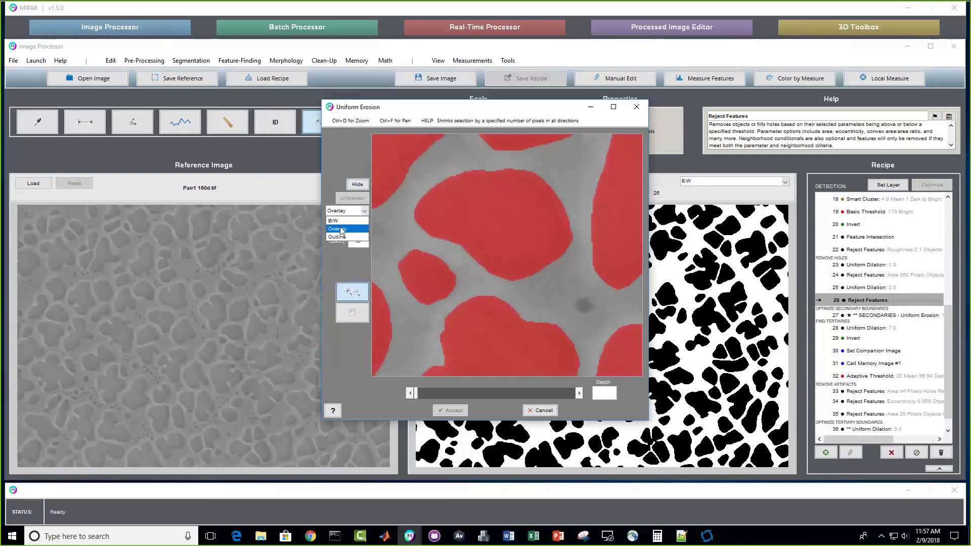
{"action": "left_click", "coordinate": [339, 226]}
{"action": "left_click", "coordinate": [532, 183]}
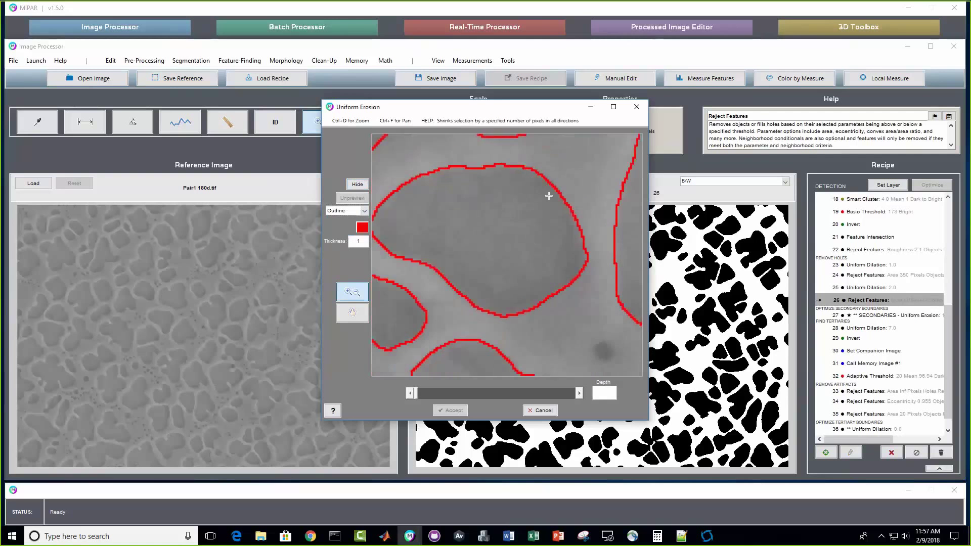
Step: Compare the particle edges with the outlines hidden and shown, try an erosion depth of 2, and return it to 0
{"action": "scroll", "coordinate": [549, 196], "scroll_direction": "down", "scroll_amount": 2}
{"action": "scroll", "coordinate": [549, 197], "scroll_direction": "up", "scroll_amount": 1}
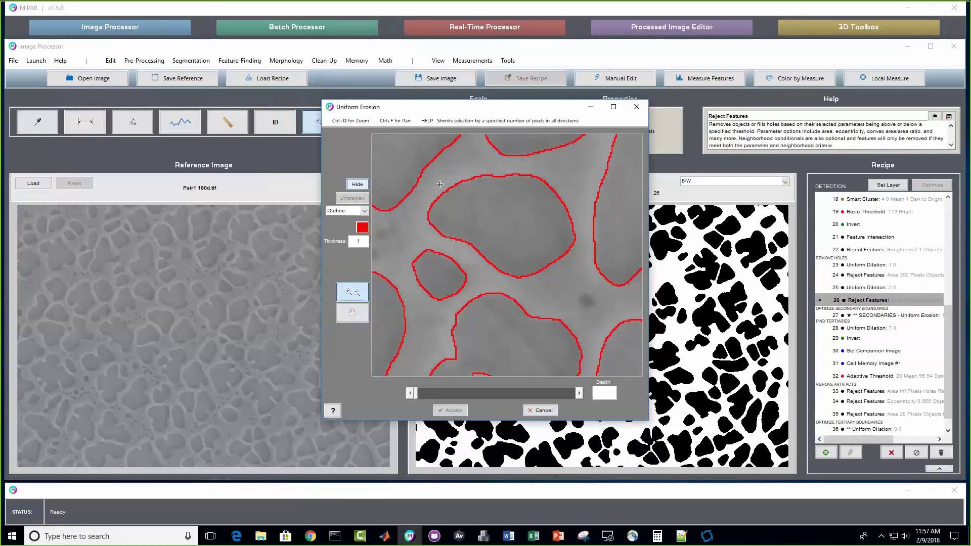
{"action": "left_click", "coordinate": [358, 184]}
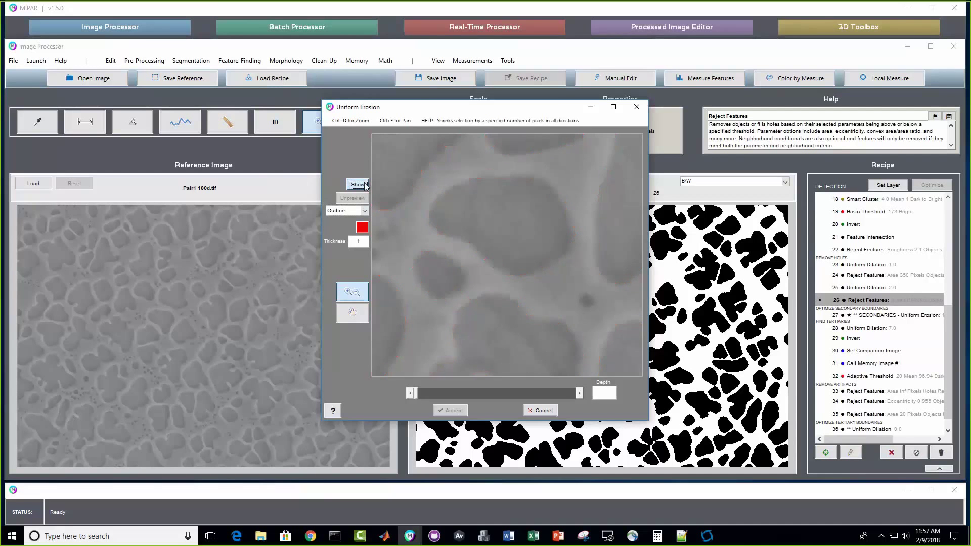
{"action": "left_click", "coordinate": [364, 185]}
{"action": "left_click", "coordinate": [580, 396]}
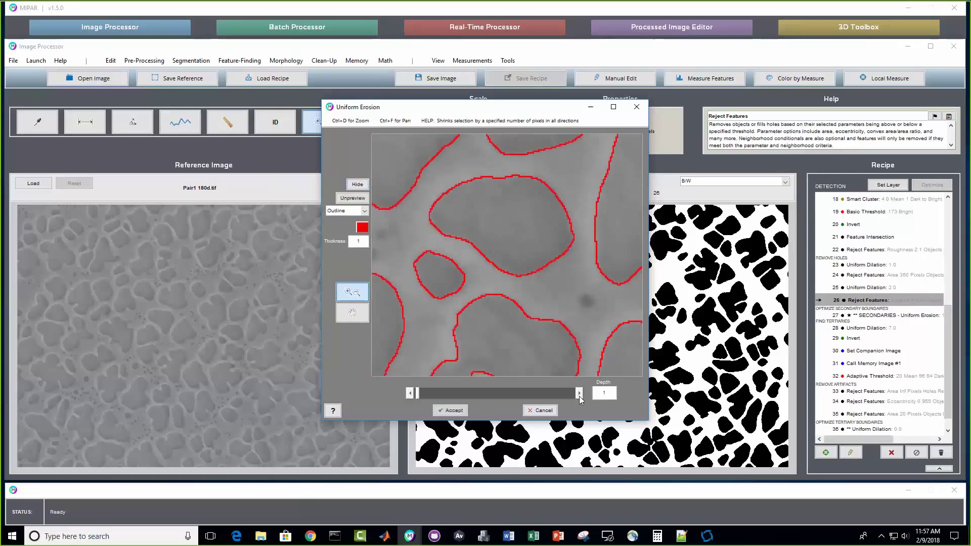
{"action": "left_click", "coordinate": [579, 396]}
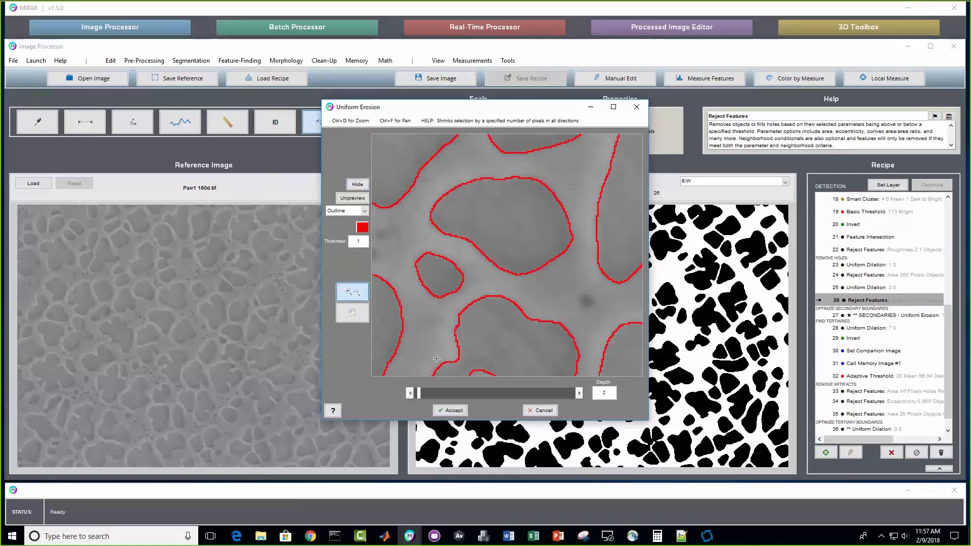
{"action": "left_click", "coordinate": [410, 393]}
{"action": "left_click", "coordinate": [410, 394]}
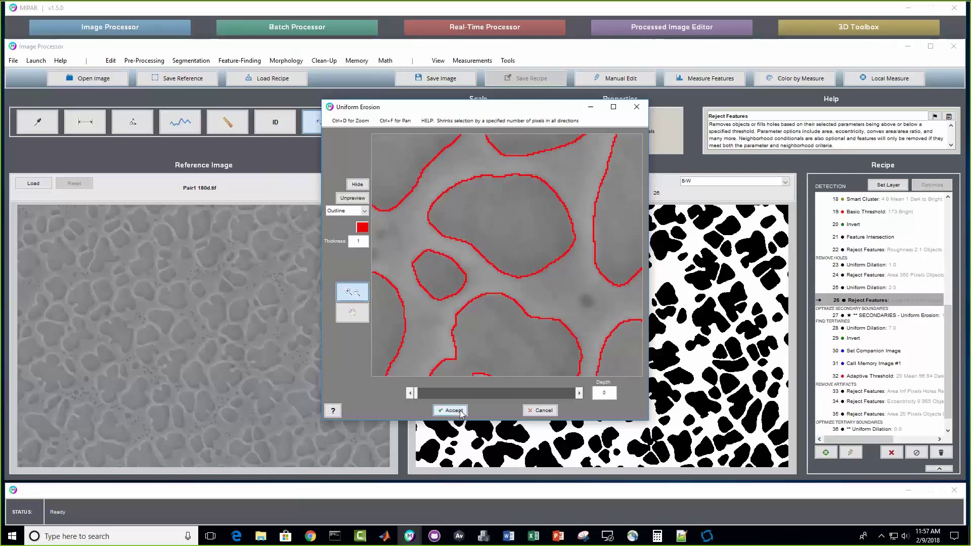
Step: Preview the depth 2 erosion against the particle edges once more, reset the depth to 0, and cancel the Uniform Erosion
{"action": "scroll", "coordinate": [498, 202], "scroll_direction": "down", "scroll_amount": 3}
{"action": "scroll", "coordinate": [498, 201], "scroll_direction": "up", "scroll_amount": 3}
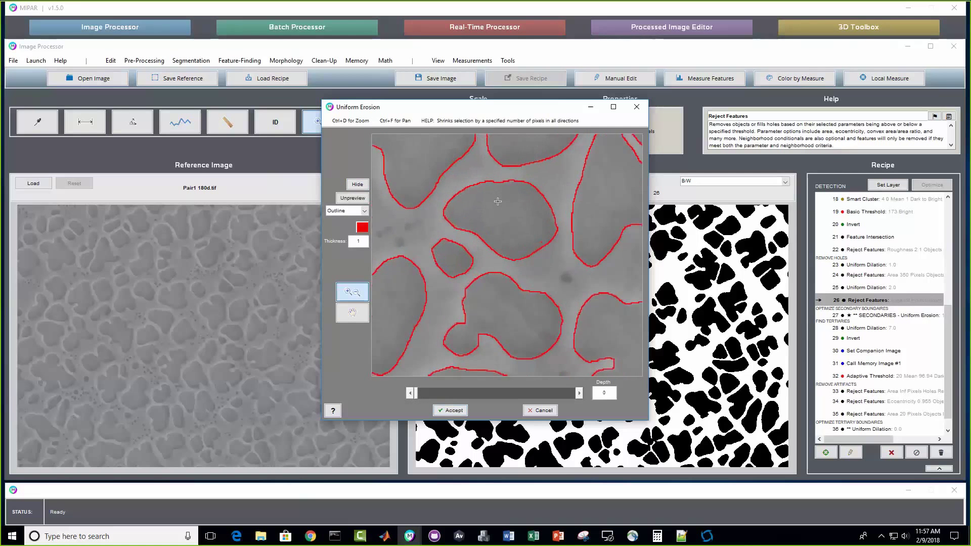
{"action": "scroll", "coordinate": [497, 201], "scroll_direction": "up", "scroll_amount": 2}
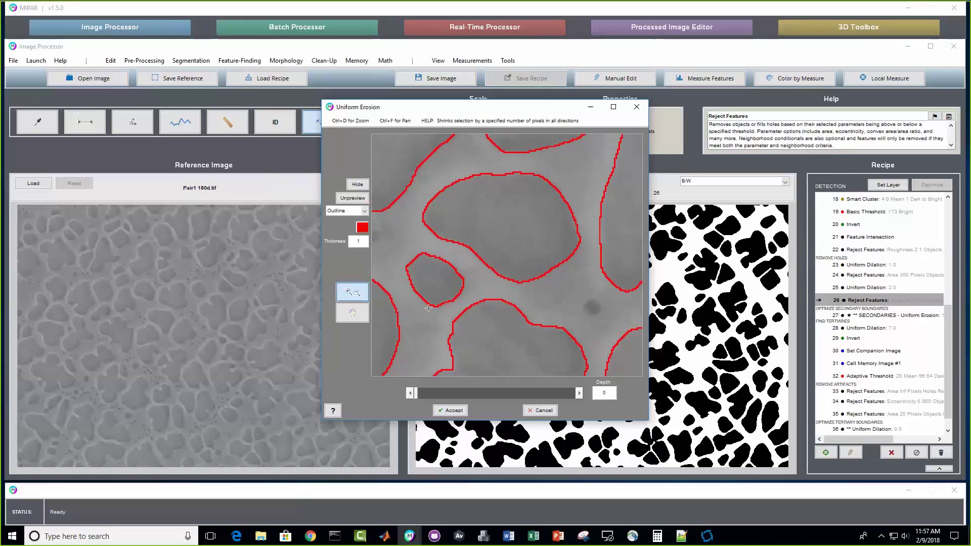
{"action": "left_click", "coordinate": [579, 393]}
{"action": "left_click", "coordinate": [579, 393]}
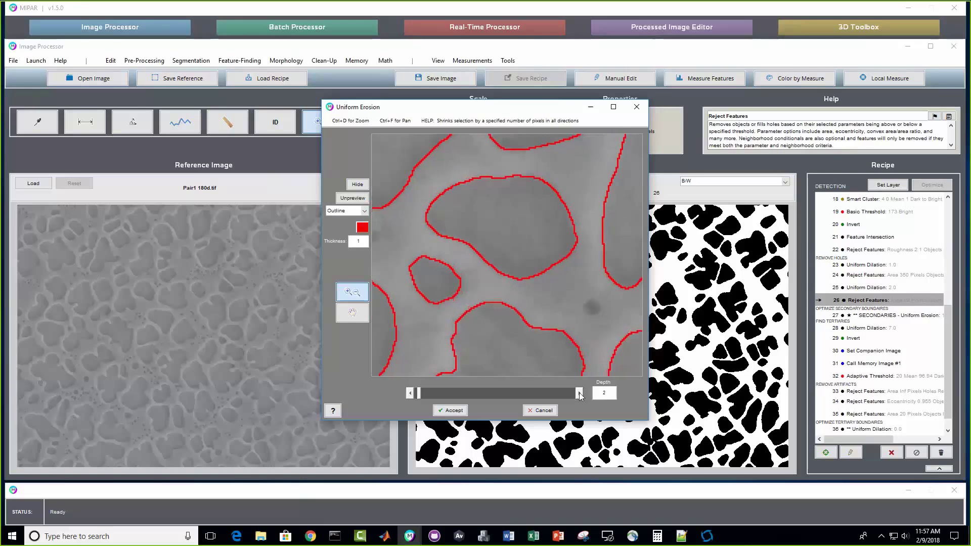
{"action": "left_click", "coordinate": [410, 393]}
{"action": "left_click", "coordinate": [410, 393]}
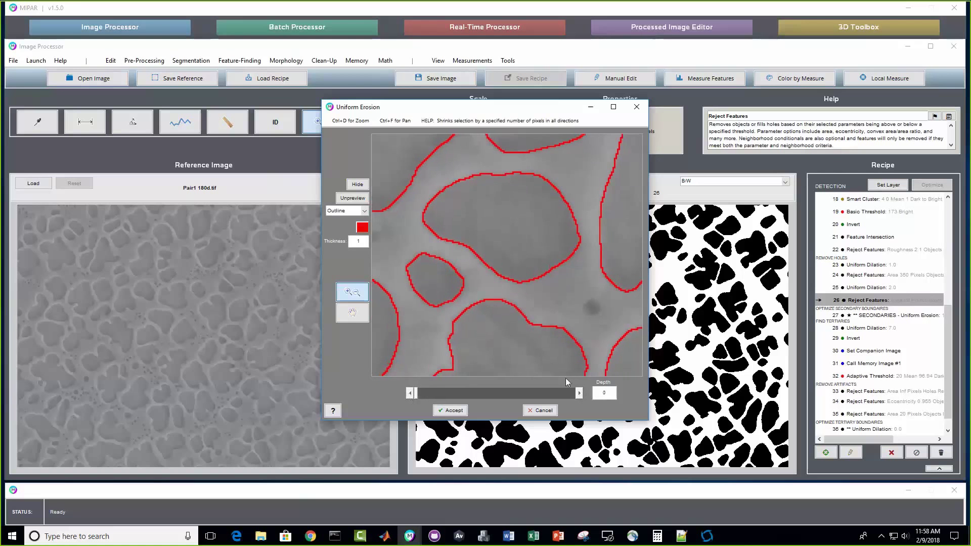
{"action": "left_click", "coordinate": [551, 412]}
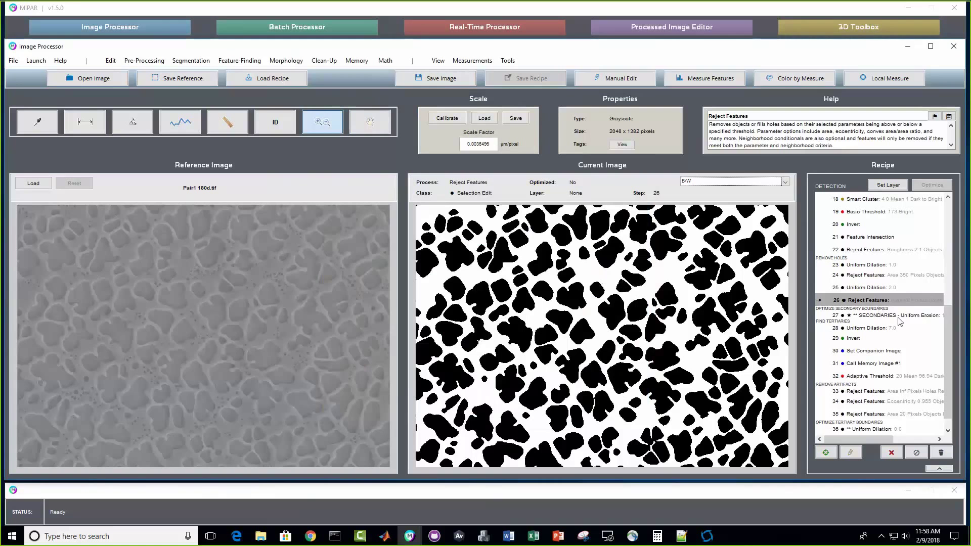
Step: Un-optimize recipe step 27, the SECONDARIES Uniform Erosion, and show the current selection as Overlay
{"action": "left_click", "coordinate": [891, 316]}
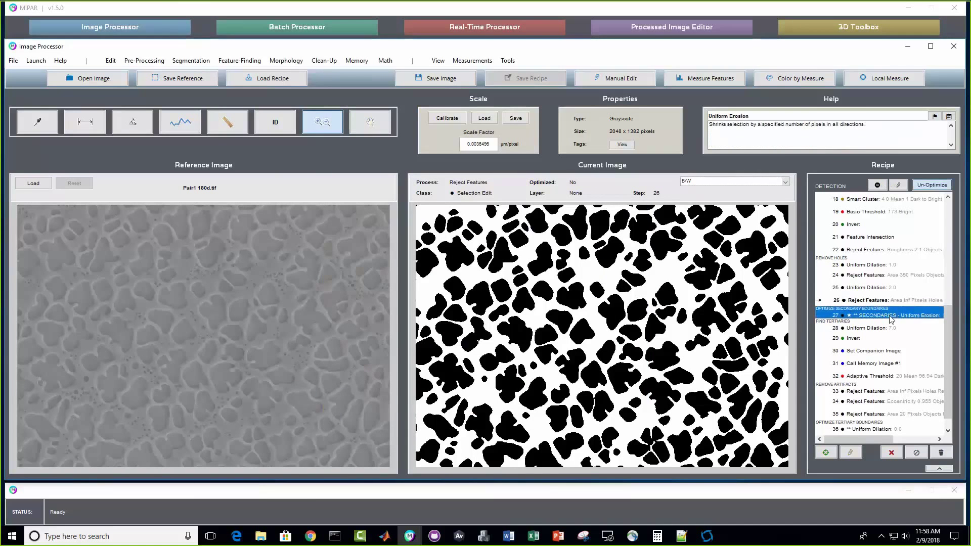
{"action": "left_click", "coordinate": [932, 185]}
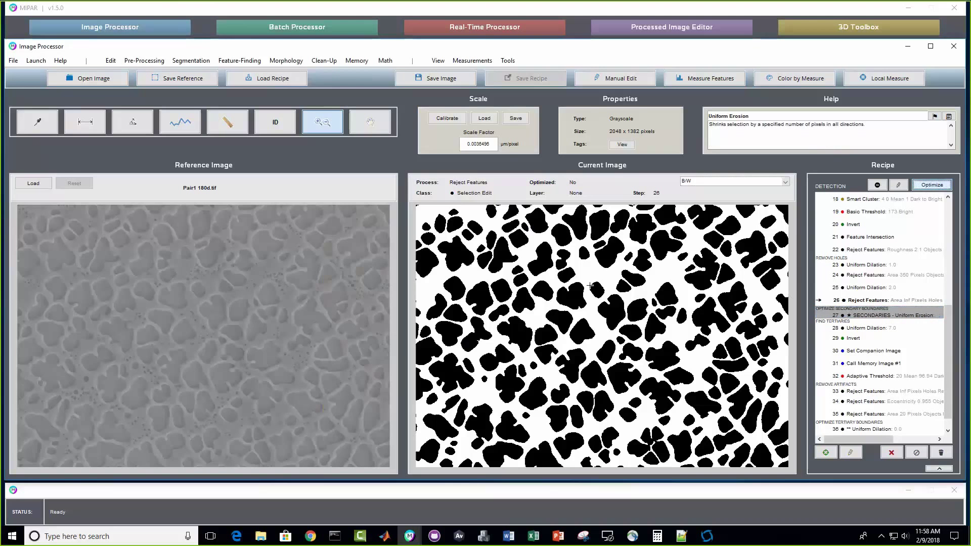
{"action": "left_click", "coordinate": [699, 181]}
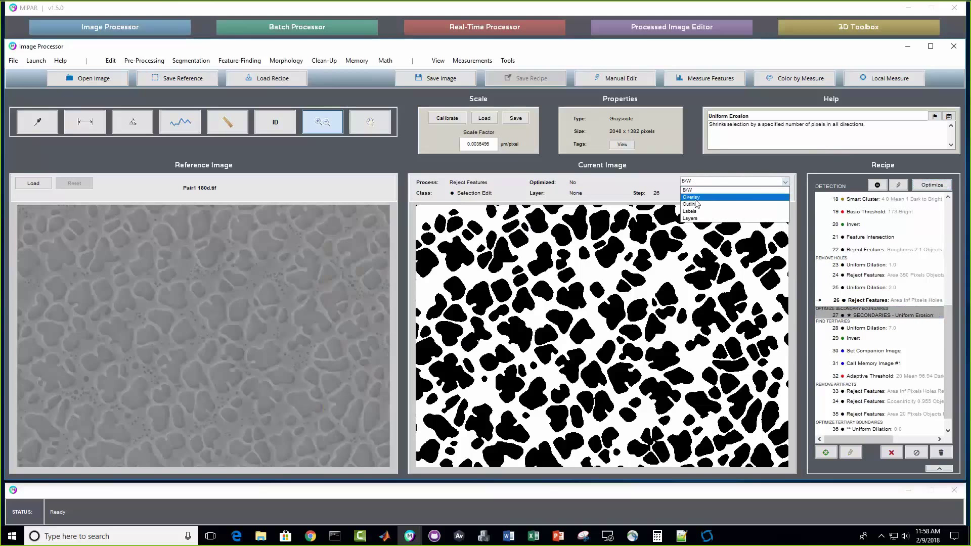
{"action": "left_click", "coordinate": [698, 195]}
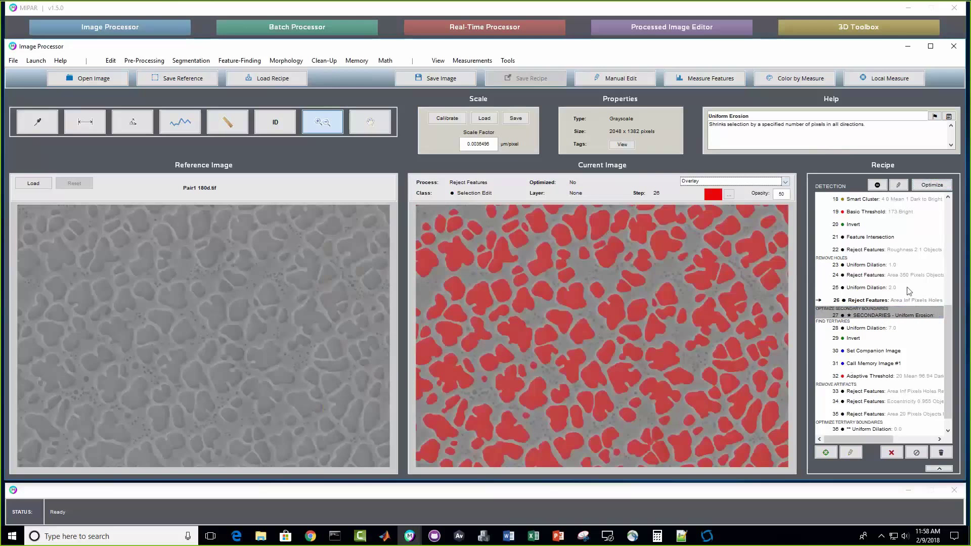
{"action": "left_click", "coordinate": [933, 185]}
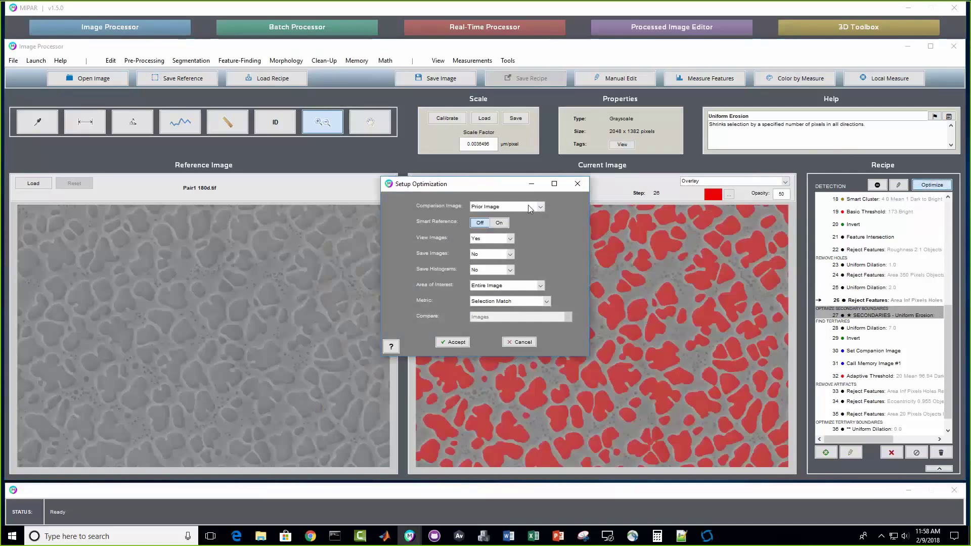
{"action": "left_click", "coordinate": [528, 207]}
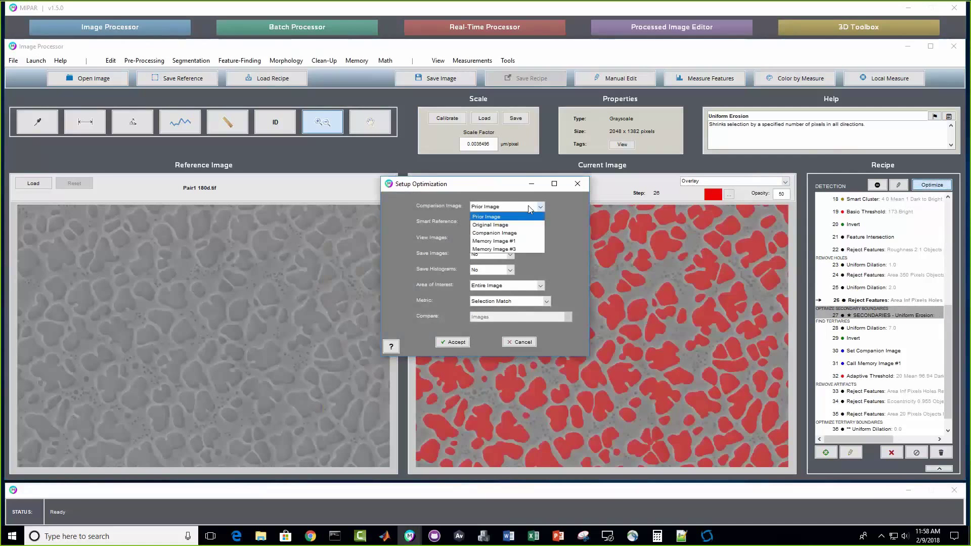
{"action": "left_click", "coordinate": [531, 249]}
{"action": "left_click", "coordinate": [523, 344]}
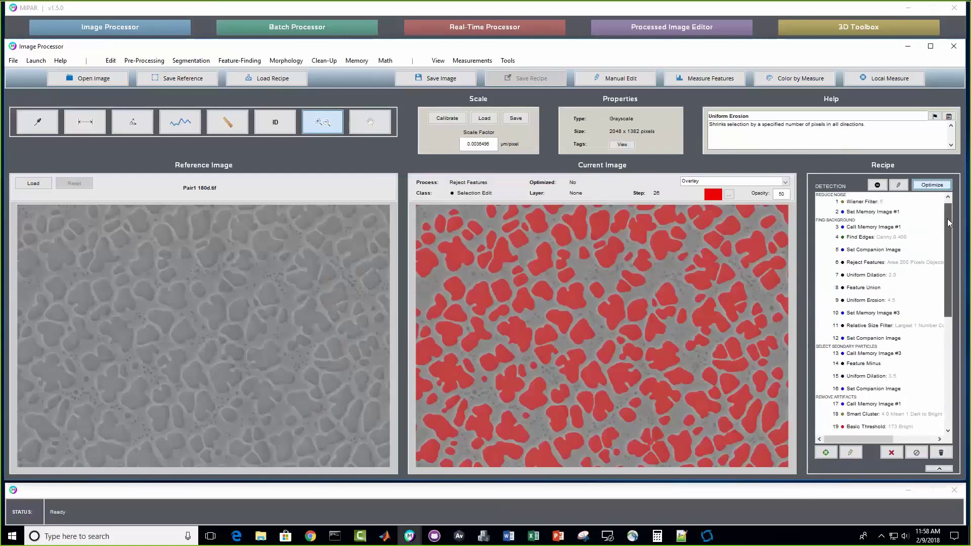
Step: Display the image stored by recipe step 2, Set Memory Image #1, to check it as the comparison image
{"action": "left_click", "coordinate": [880, 212]}
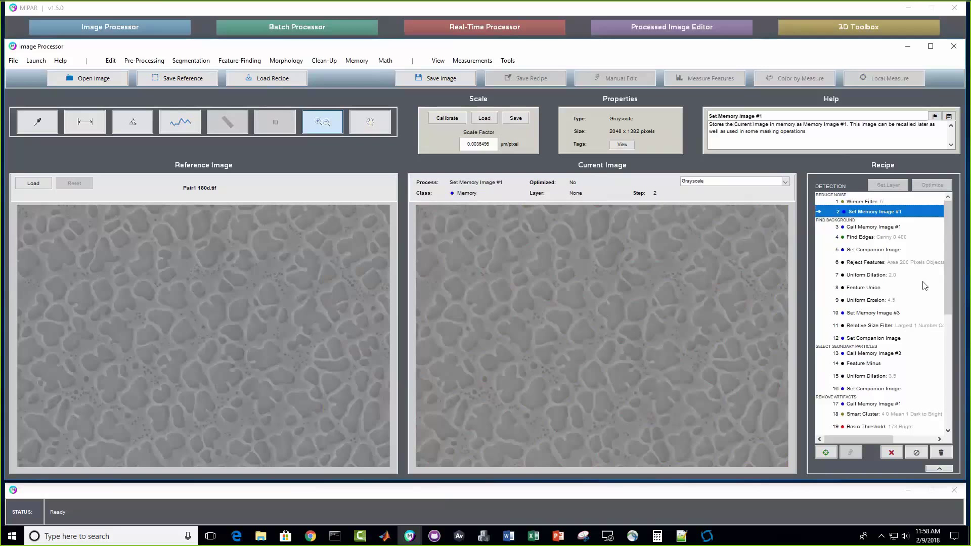
{"action": "scroll", "coordinate": [897, 300], "scroll_direction": "down", "scroll_amount": 3}
{"action": "scroll", "coordinate": [896, 300], "scroll_direction": "down", "scroll_amount": 2}
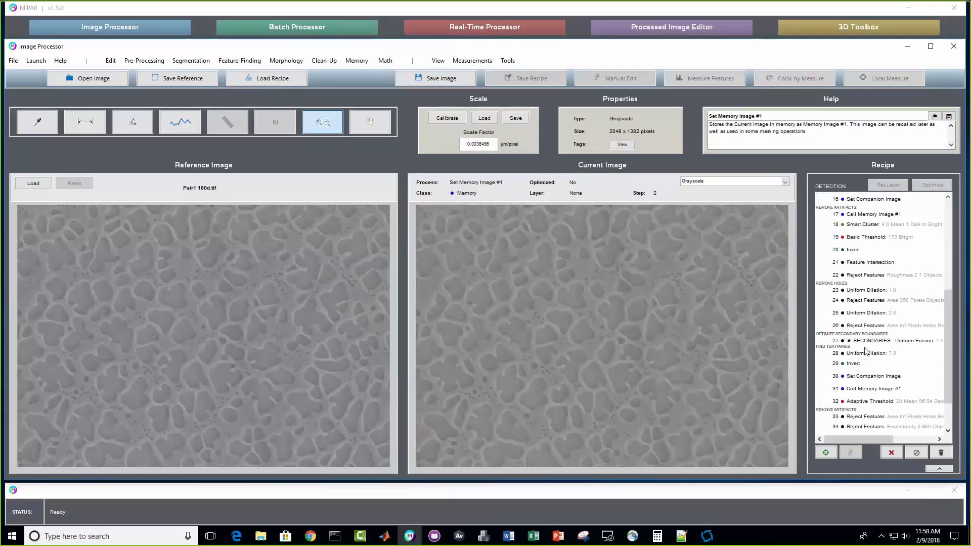
Step: Run the recipe to step 27, Uniform Erosion, and set up its optimization with Memory Image #1 as comparison image and the Selection Match metric
{"action": "left_click", "coordinate": [896, 342]}
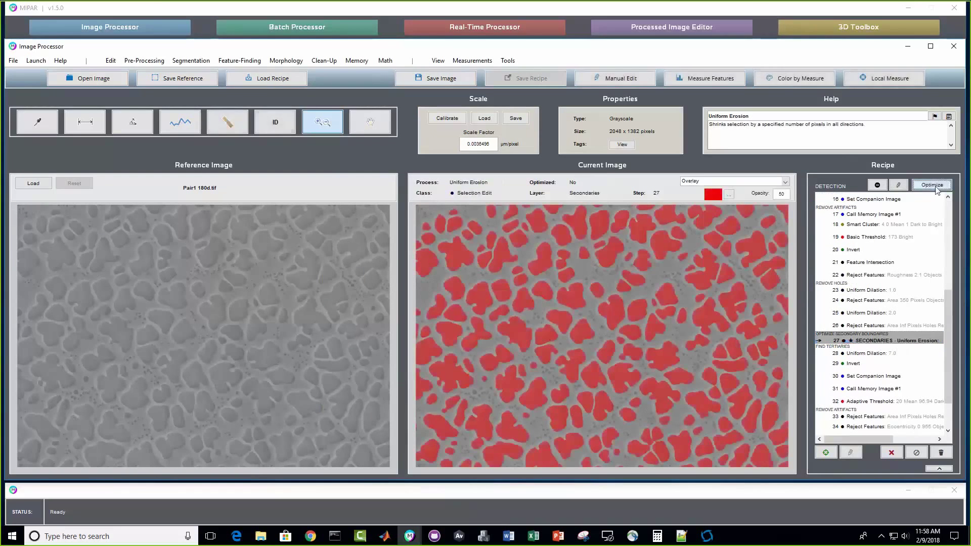
{"action": "left_click", "coordinate": [932, 184]}
{"action": "left_click", "coordinate": [489, 211]}
{"action": "left_click", "coordinate": [491, 240]}
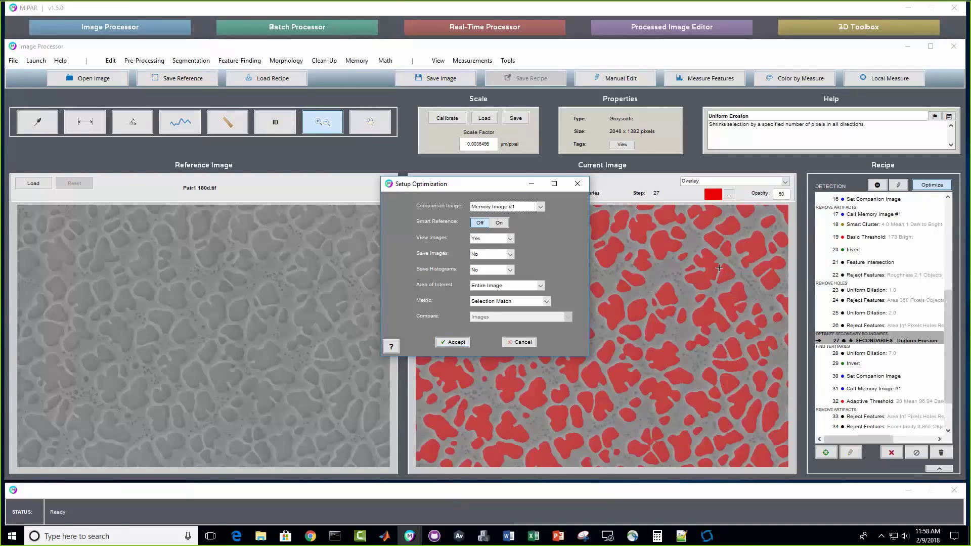
{"action": "left_click", "coordinate": [453, 341]}
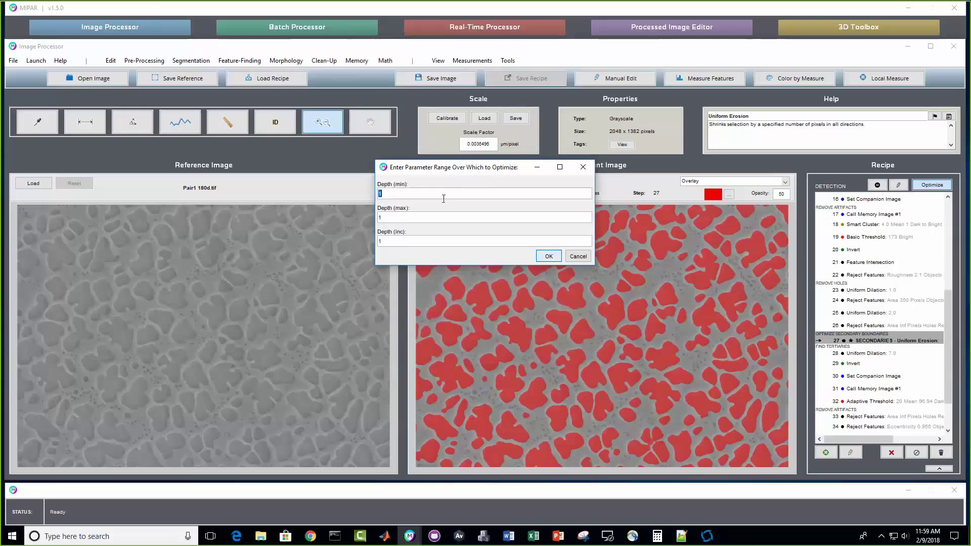
Step: Optimize the erosion depth over the range 0 to 7 in increments of 0.5, and accept the optimized depth of 1
{"action": "type", "text": "0"}
{"action": "key", "text": "Tab"}
{"action": "key", "text": "Tab"}
{"action": "type", "text": "0.5"}
{"action": "key", "text": "Tab"}
{"action": "key", "text": "Return"}
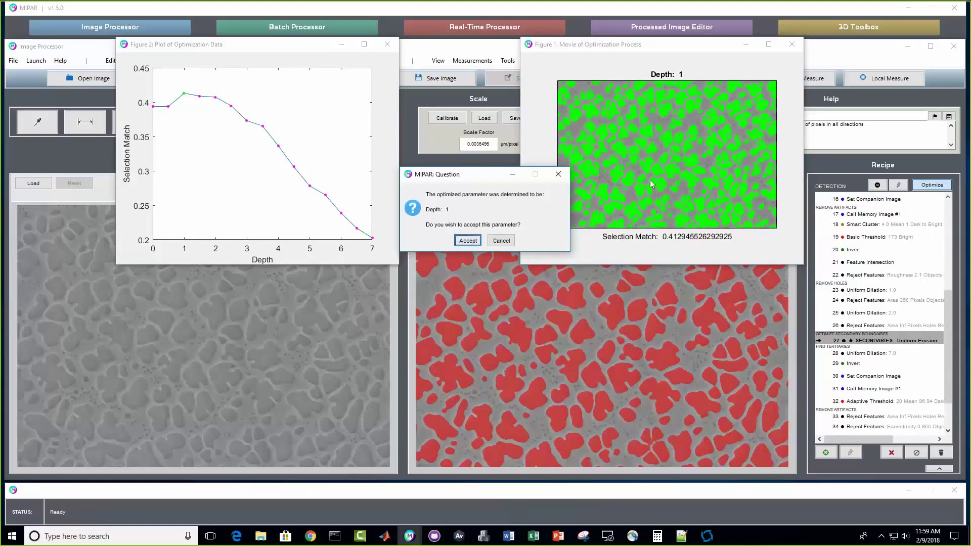
{"action": "left_click", "coordinate": [468, 241]}
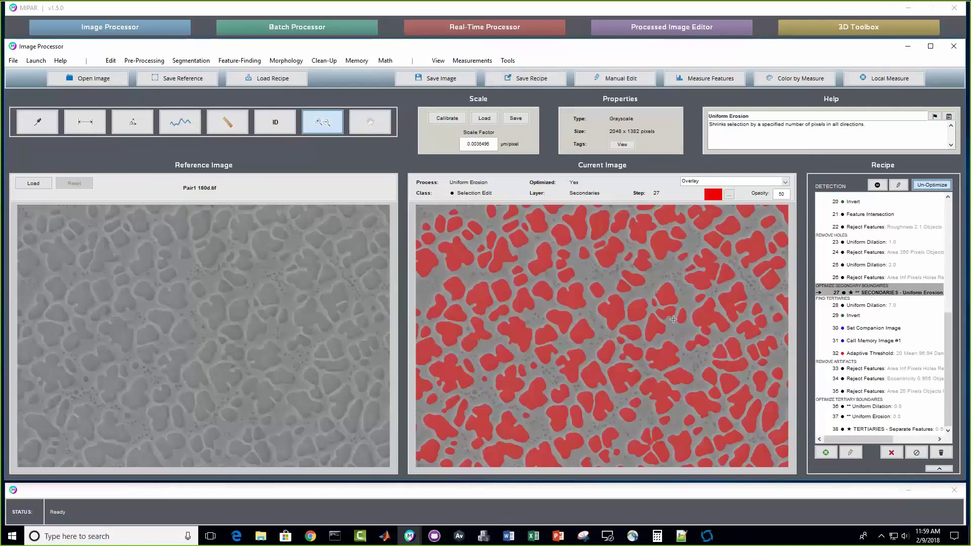
Step: Examine how closely the optimized secondary overlay follows the particle boundaries, from a single particle out to a wider area
{"action": "left_click_drag", "start_coordinate": [598, 292], "coordinate": [629, 314]}
{"action": "scroll", "coordinate": [620, 299], "scroll_direction": "down", "scroll_amount": 1}
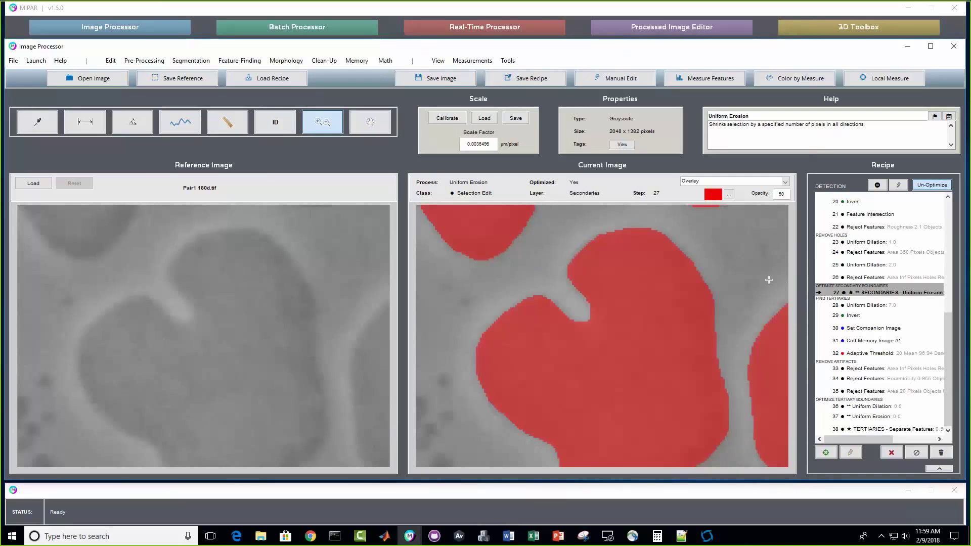
{"action": "scroll", "coordinate": [731, 279], "scroll_direction": "down", "scroll_amount": 1}
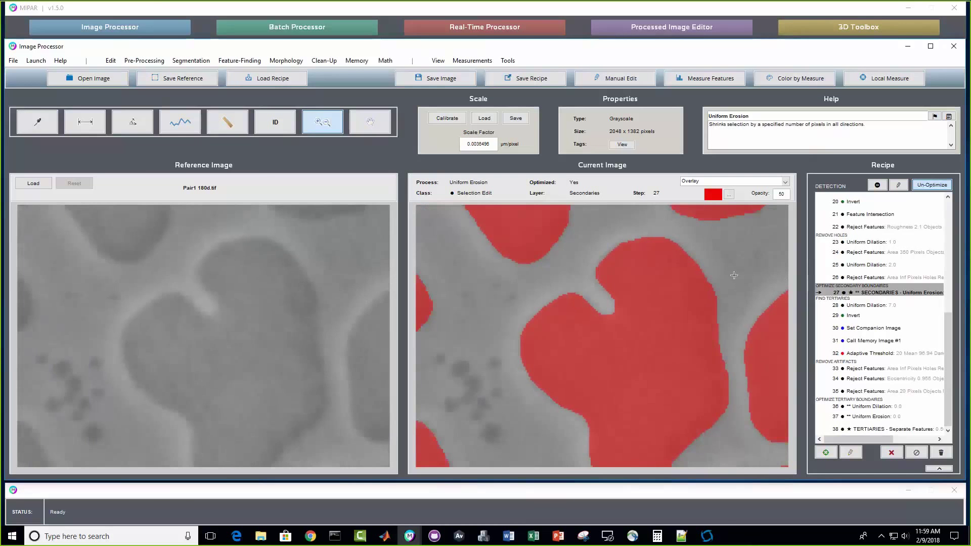
{"action": "scroll", "coordinate": [725, 280], "scroll_direction": "down", "scroll_amount": 2}
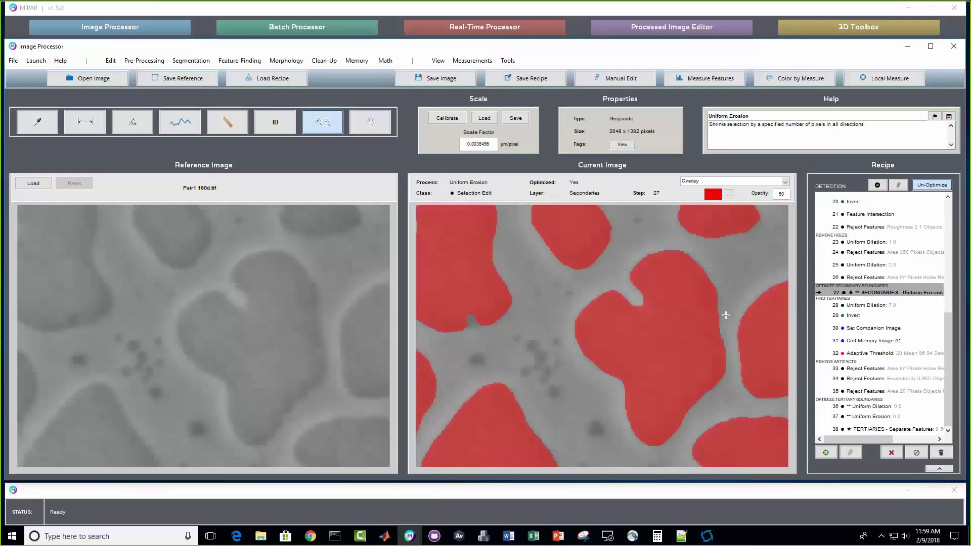
{"action": "scroll", "coordinate": [719, 308], "scroll_direction": "down", "scroll_amount": 2}
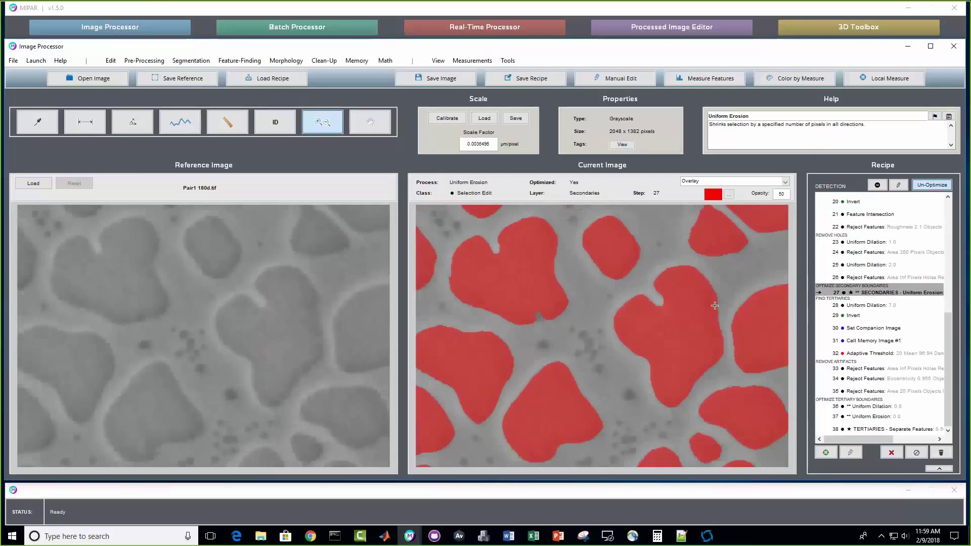
{"action": "scroll", "coordinate": [714, 305], "scroll_direction": "down", "scroll_amount": 4}
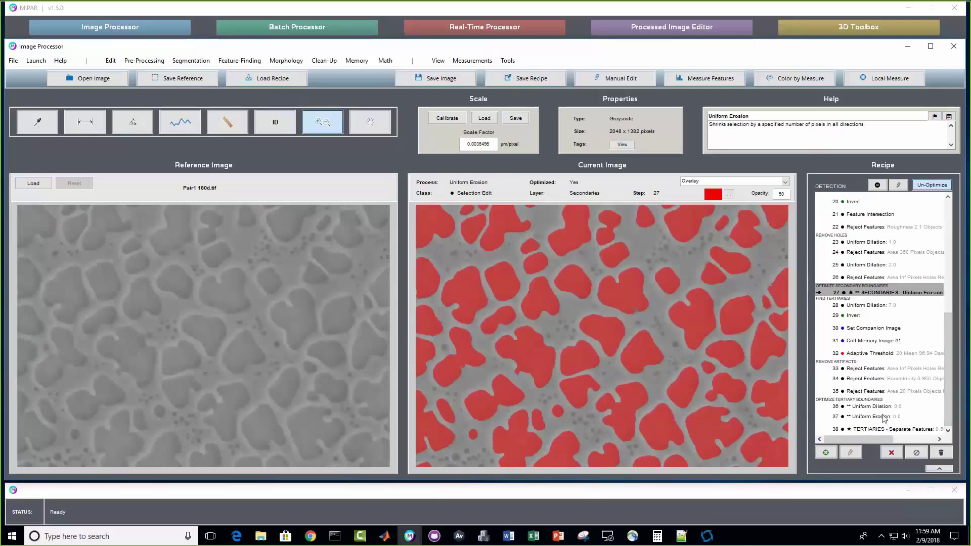
Step: Go to recipe step 36, the Uniform Dilation that starts the tertiary boundary optimization
{"action": "left_click", "coordinate": [864, 417]}
{"action": "key", "text": "Up"}
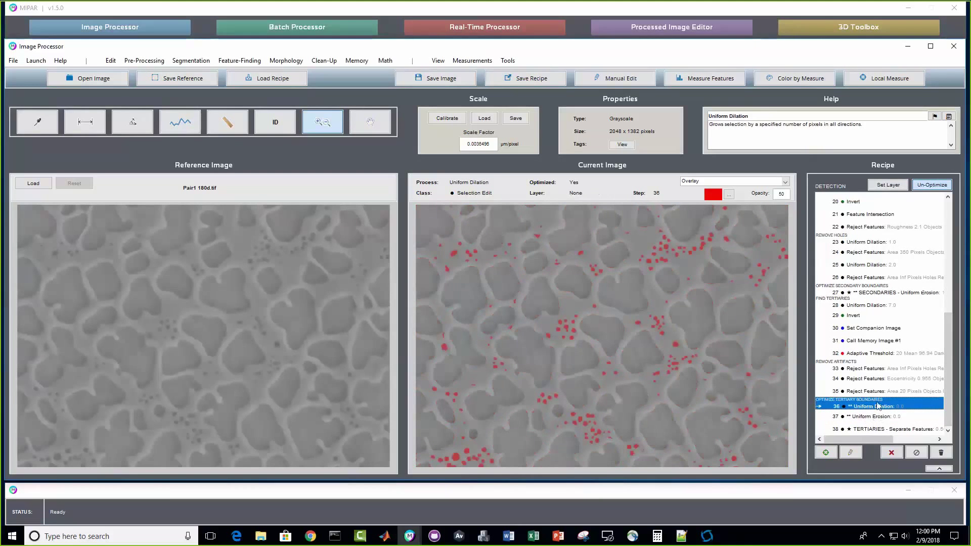
Step: Run the recipe to step 37, Uniform Erosion, and view the tertiary overlay across the full image
{"action": "left_click", "coordinate": [883, 419]}
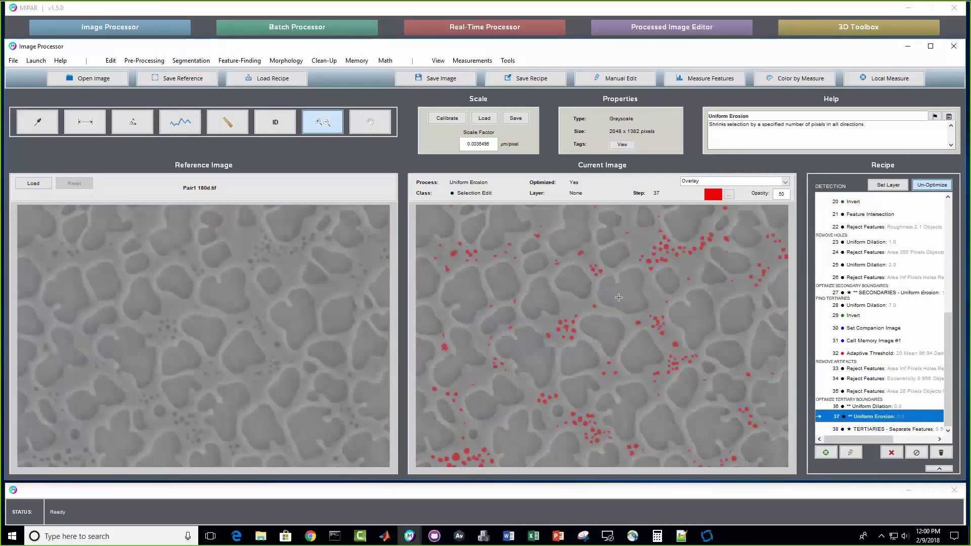
{"action": "scroll", "coordinate": [599, 286], "scroll_direction": "down", "scroll_amount": 1}
{"action": "scroll", "coordinate": [598, 287], "scroll_direction": "down", "scroll_amount": 2}
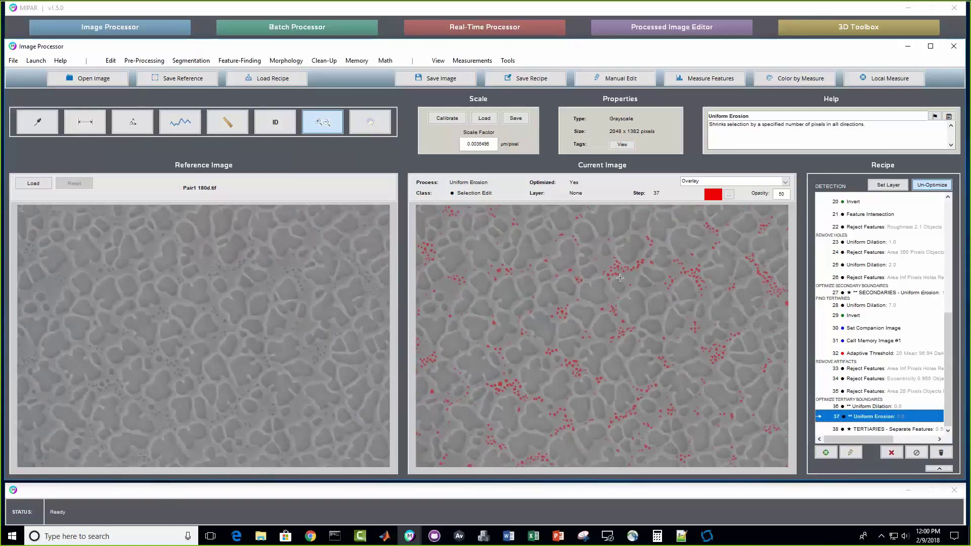
{"action": "scroll", "coordinate": [620, 278], "scroll_direction": "up", "scroll_amount": 1}
{"action": "scroll", "coordinate": [620, 278], "scroll_direction": "down", "scroll_amount": 2}
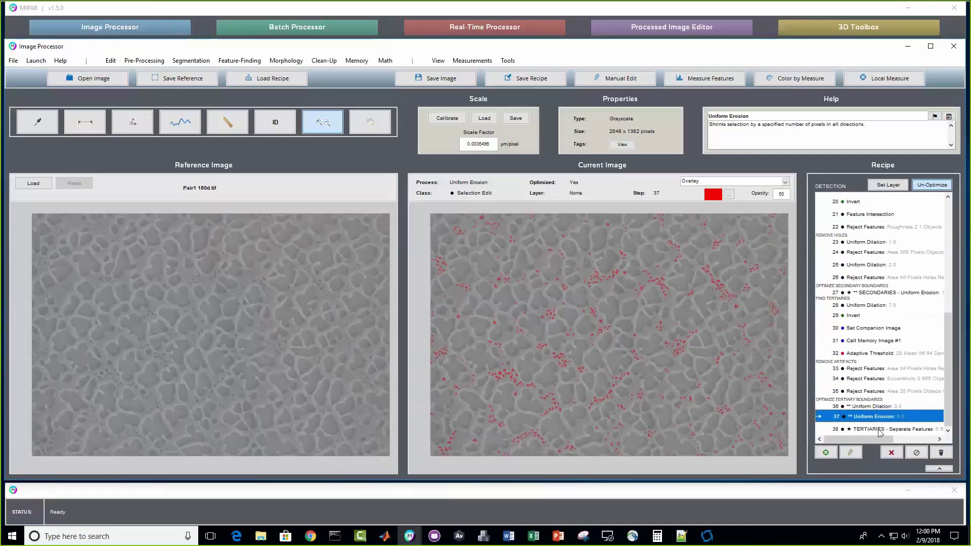
Step: Display the segmented image as coloured layers and reveal the recipe's measurements section
{"action": "left_click", "coordinate": [696, 182]}
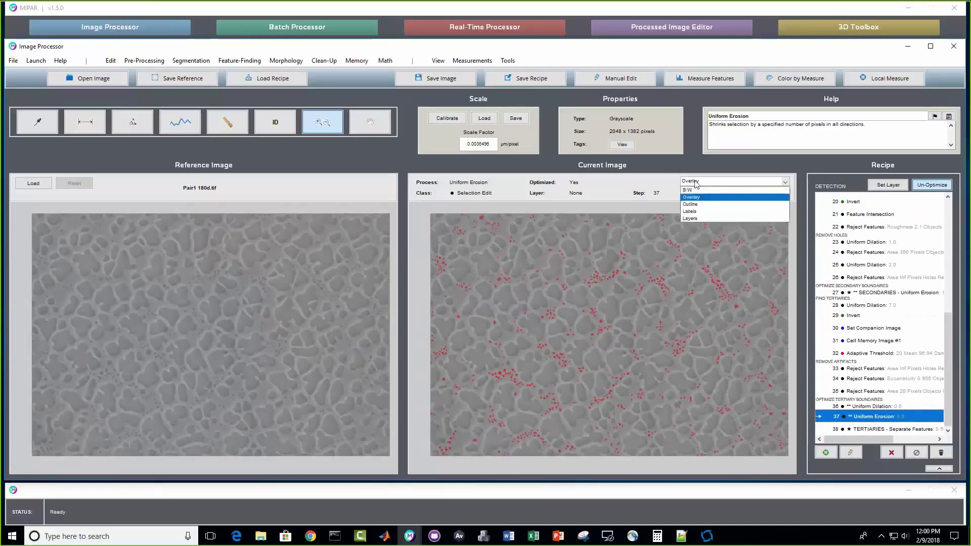
{"action": "left_click", "coordinate": [690, 218]}
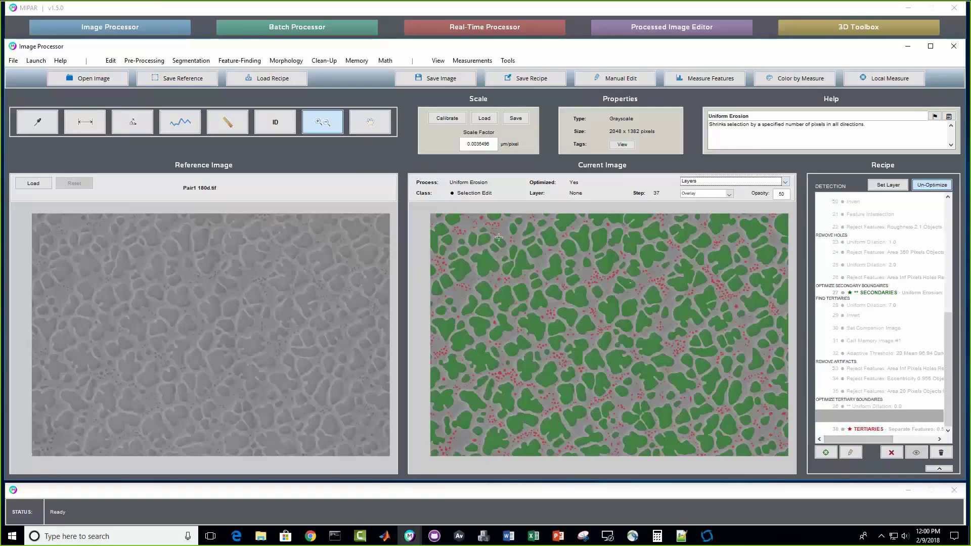
{"action": "left_click", "coordinate": [937, 469]}
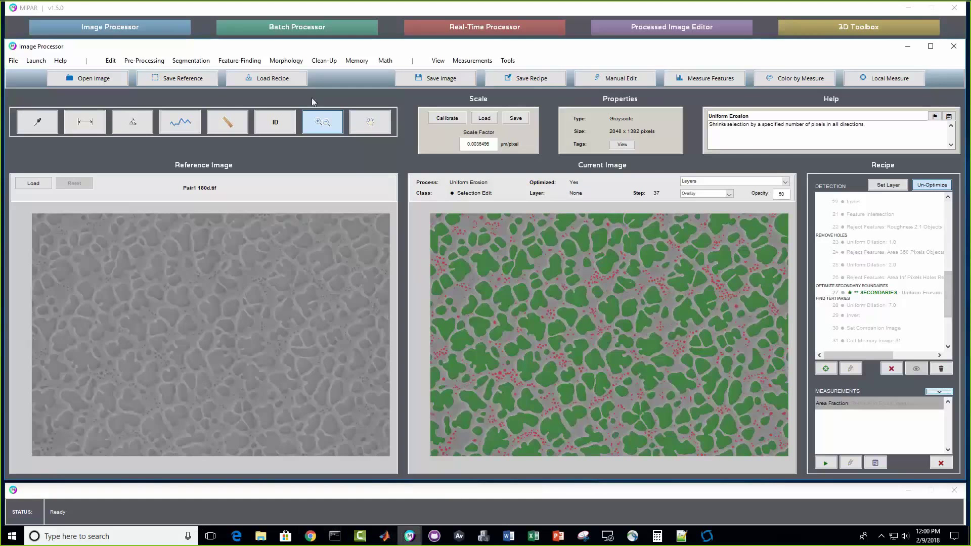
{"action": "left_click", "coordinate": [410, 536]}
{"action": "left_click", "coordinate": [550, 471]}
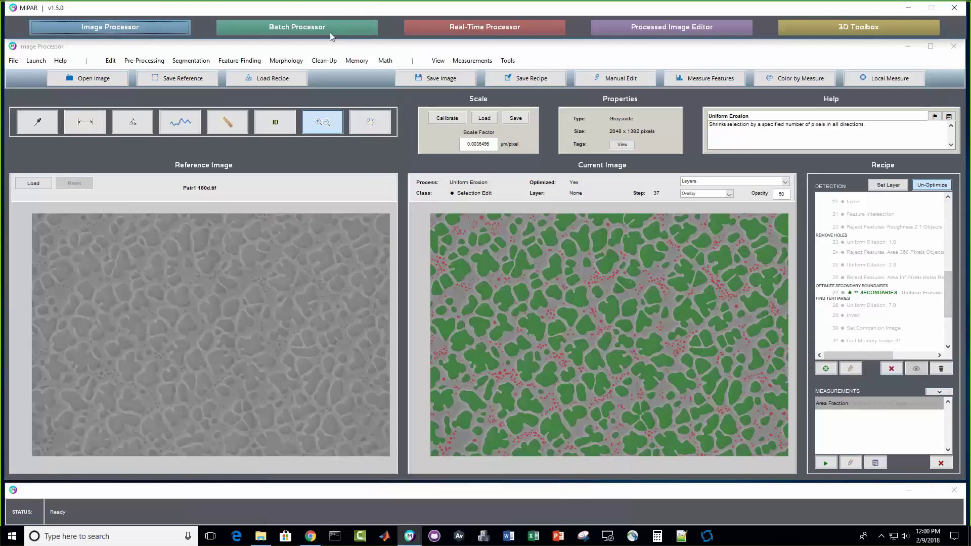
{"action": "left_click", "coordinate": [330, 27]}
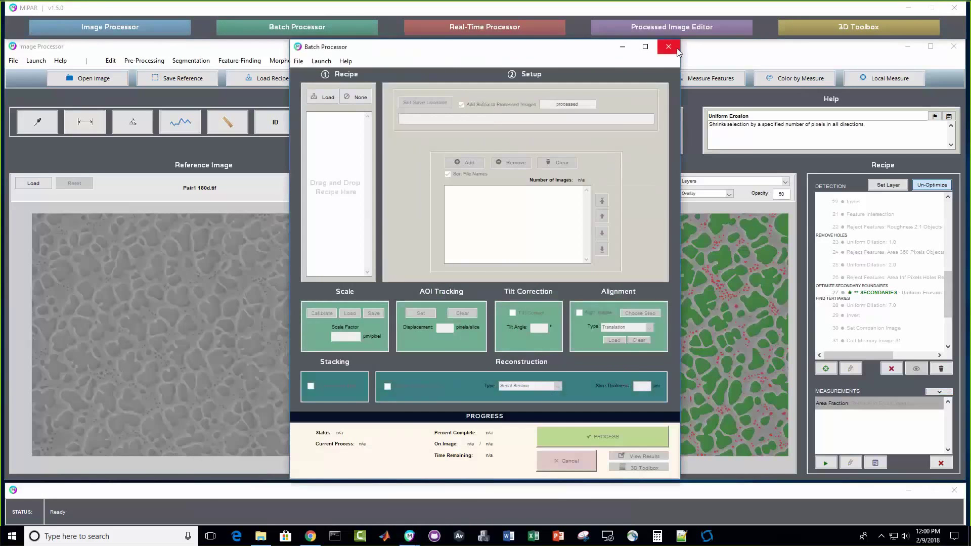
{"action": "left_click", "coordinate": [669, 47]}
{"action": "left_click", "coordinate": [467, 224]}
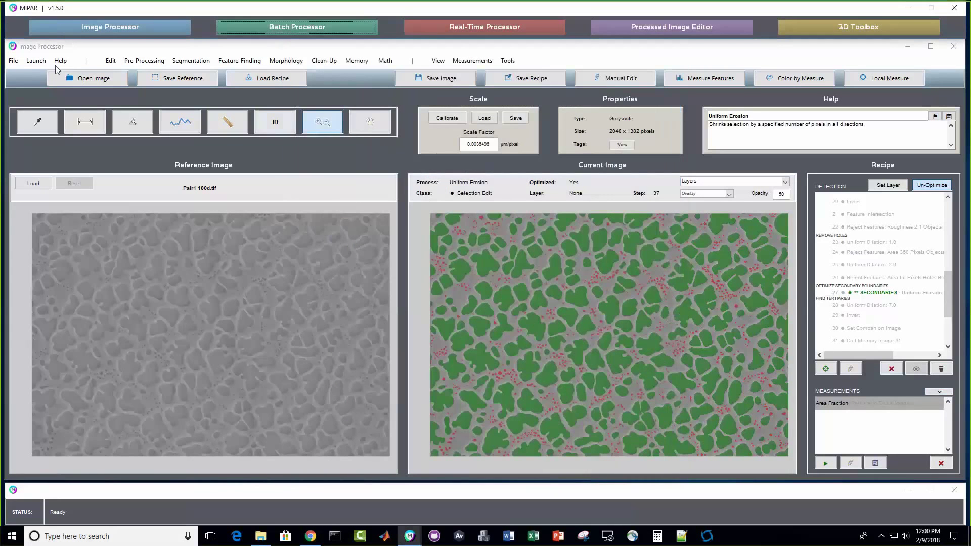
{"action": "left_click", "coordinate": [532, 80]}
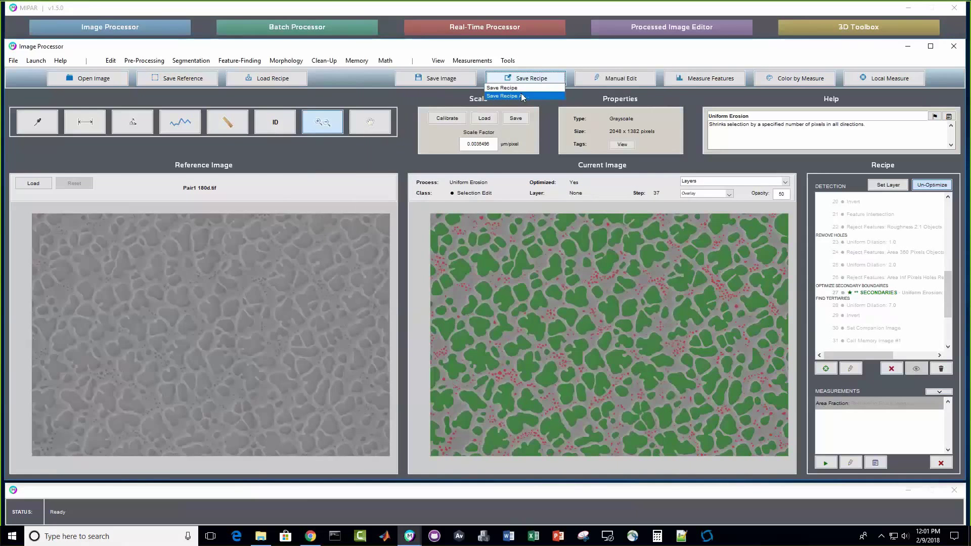
{"action": "left_click", "coordinate": [524, 96]}
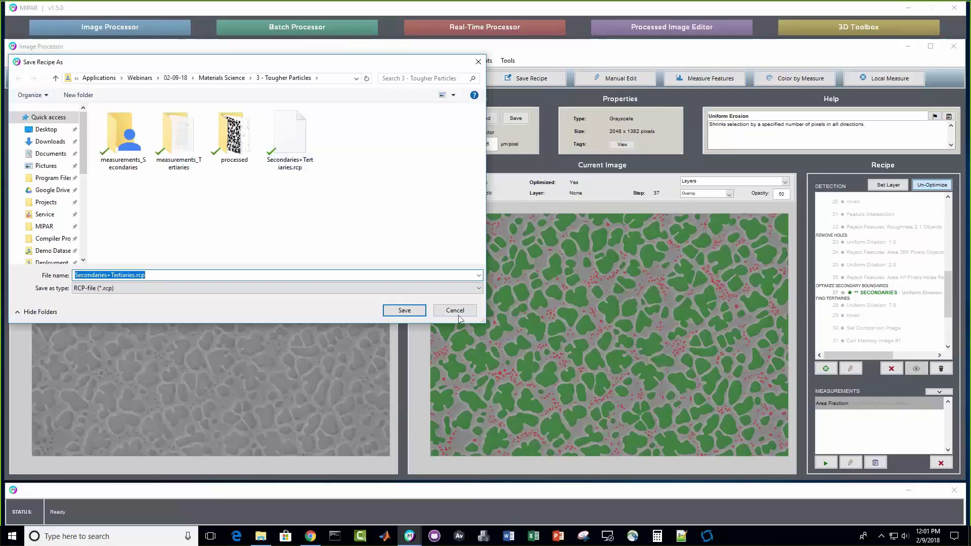
{"action": "left_click", "coordinate": [458, 313]}
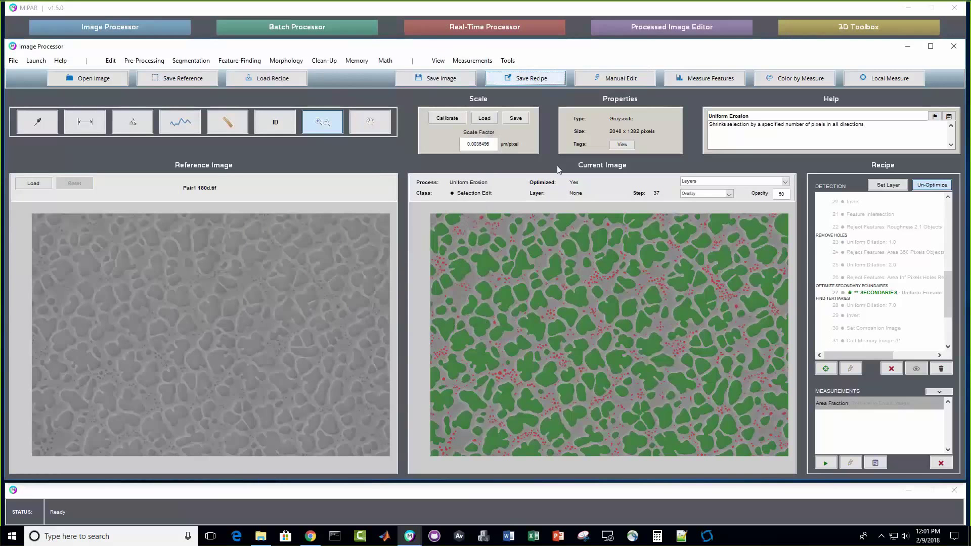
Step: Clear the current recipe, load and run Secondaries+Tertiaries.rcp from its folder, and close the area fraction results
{"action": "left_click", "coordinate": [941, 369]}
{"action": "left_click", "coordinate": [468, 223]}
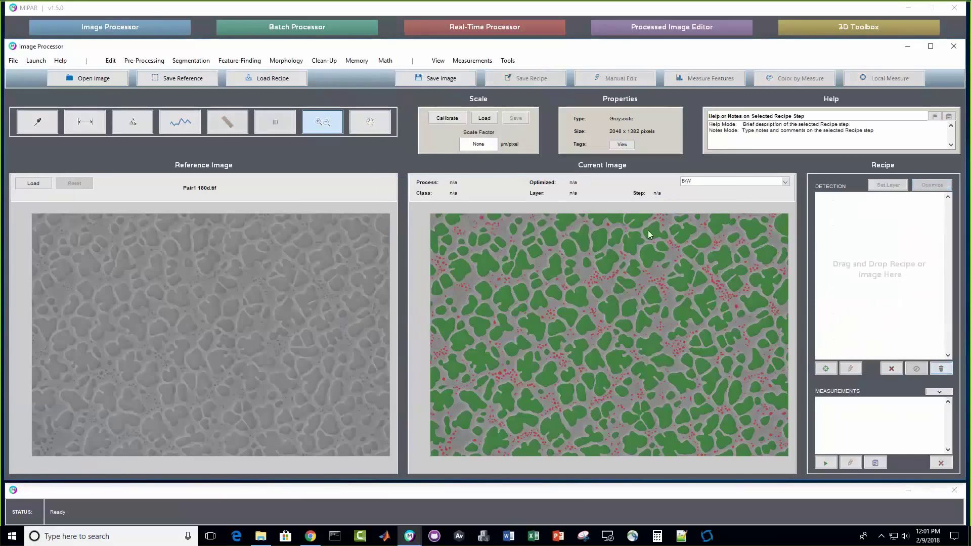
{"action": "left_click_drag", "start_coordinate": [905, 222], "coordinate": [913, 212]}
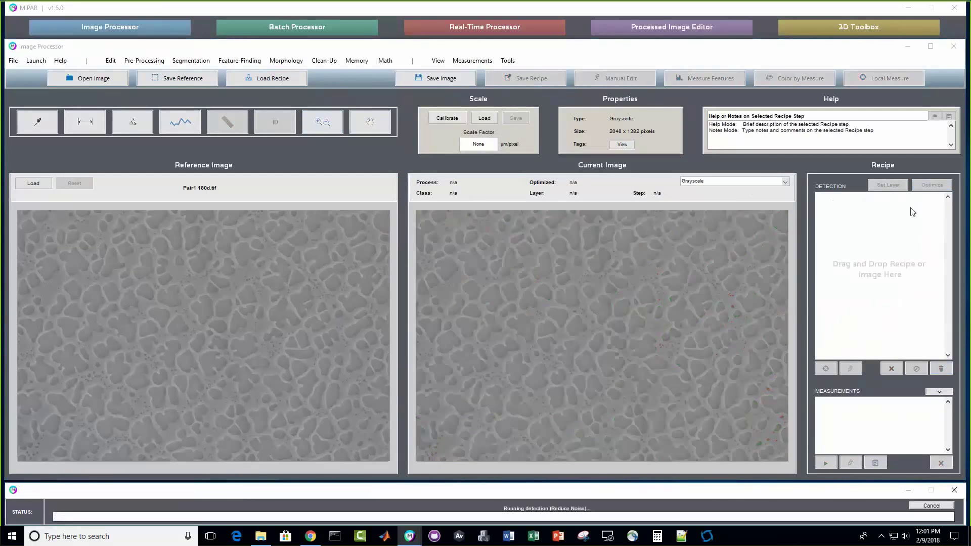
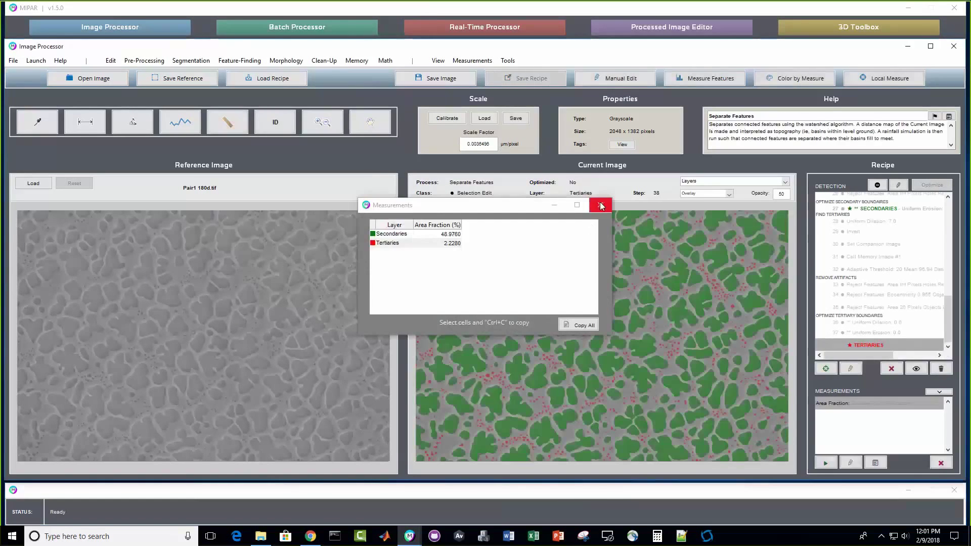
{"action": "left_click", "coordinate": [605, 198]}
Step: Launch the Batch Processor from the Image Processor so it carries over the current recipe, and look through the recipe's steps
{"action": "left_click", "coordinate": [37, 61]}
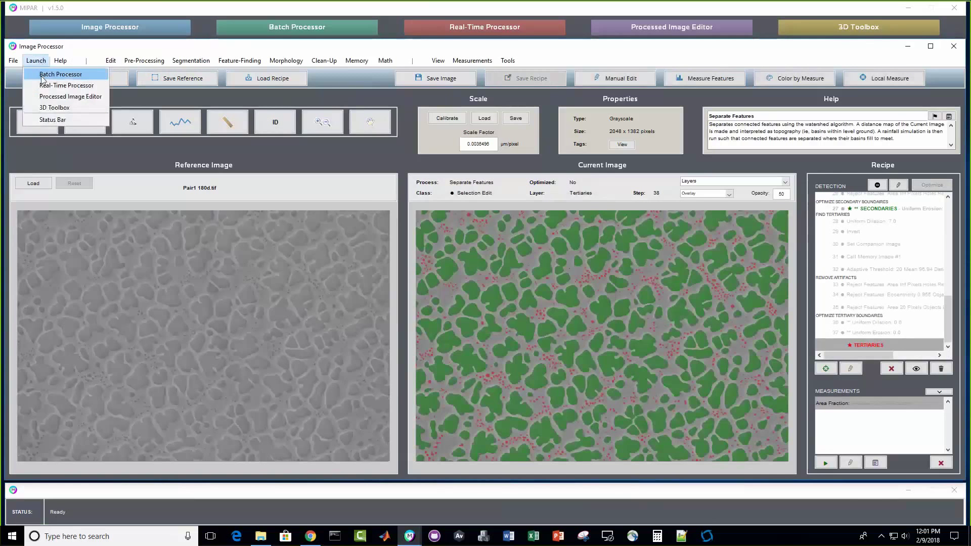
{"action": "left_click", "coordinate": [53, 77]}
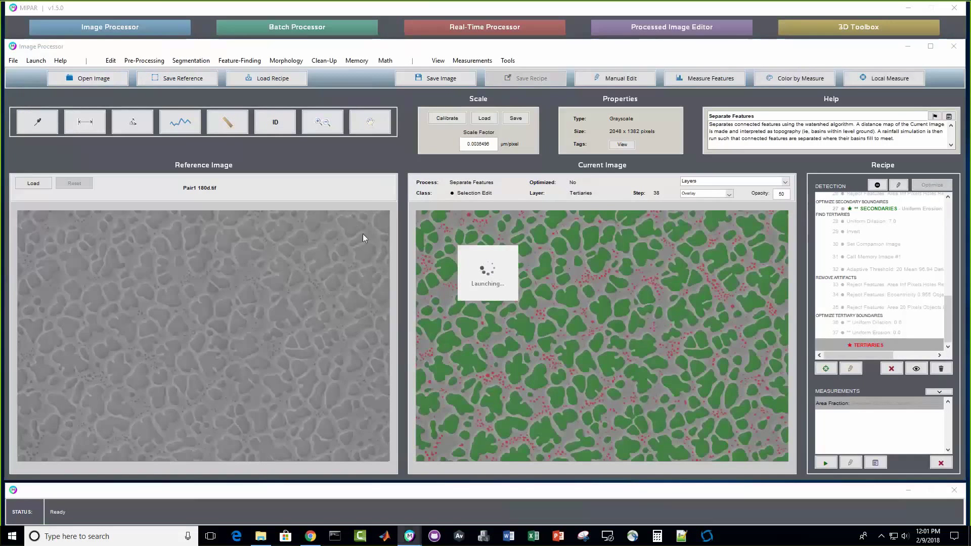
{"action": "scroll", "coordinate": [369, 202], "scroll_direction": "down", "scroll_amount": 3}
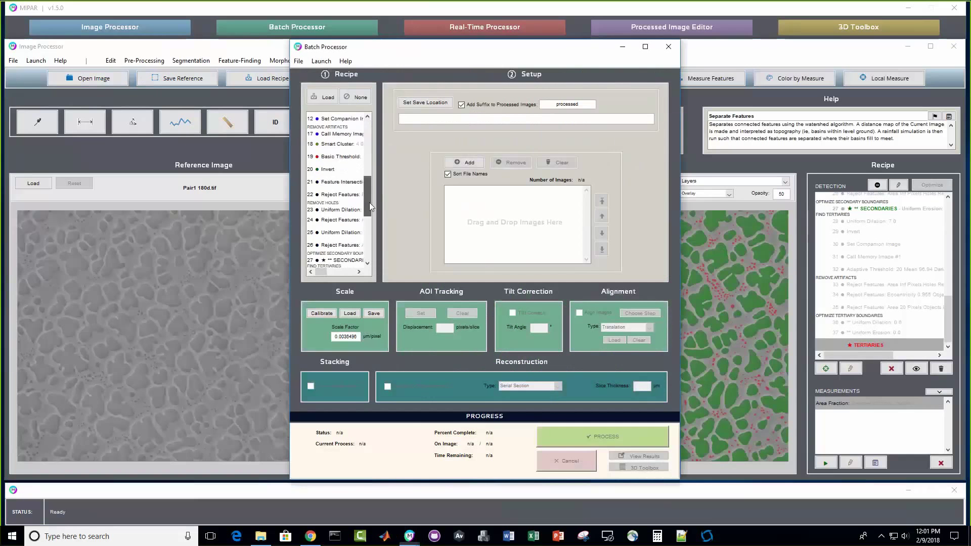
{"action": "scroll", "coordinate": [370, 163], "scroll_direction": "up", "scroll_amount": 3}
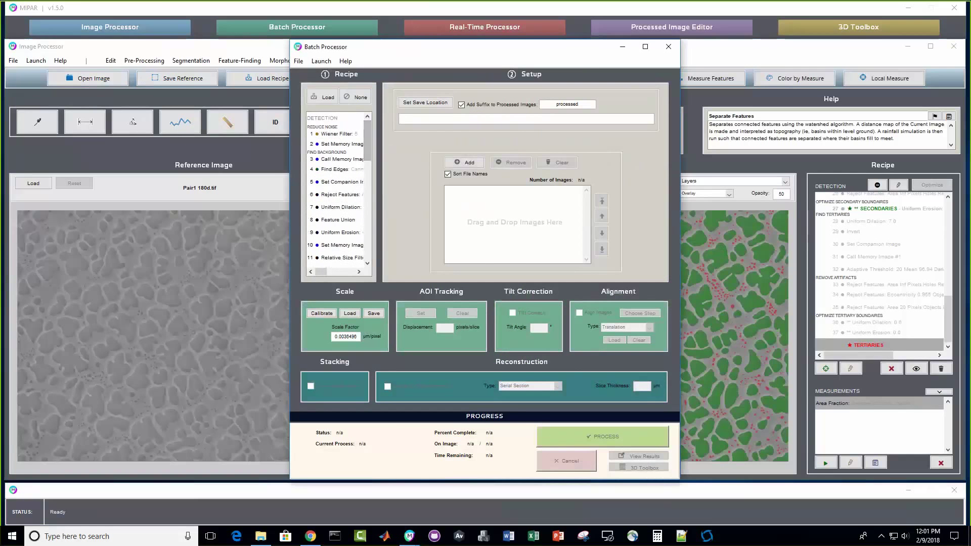
Step: Add Pair1_180d.tif, Pair3_180d_2.tif and Pair4_40kx_180d_2.tif from the file folder to the batch image list
{"action": "key", "text": "alt+Tab"}
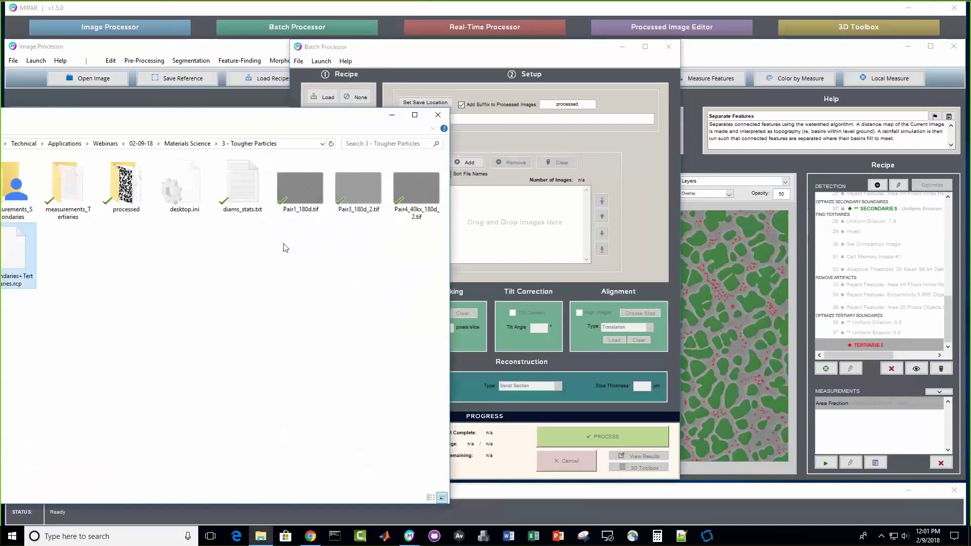
{"action": "left_click_drag", "start_coordinate": [281, 244], "coordinate": [501, 230]}
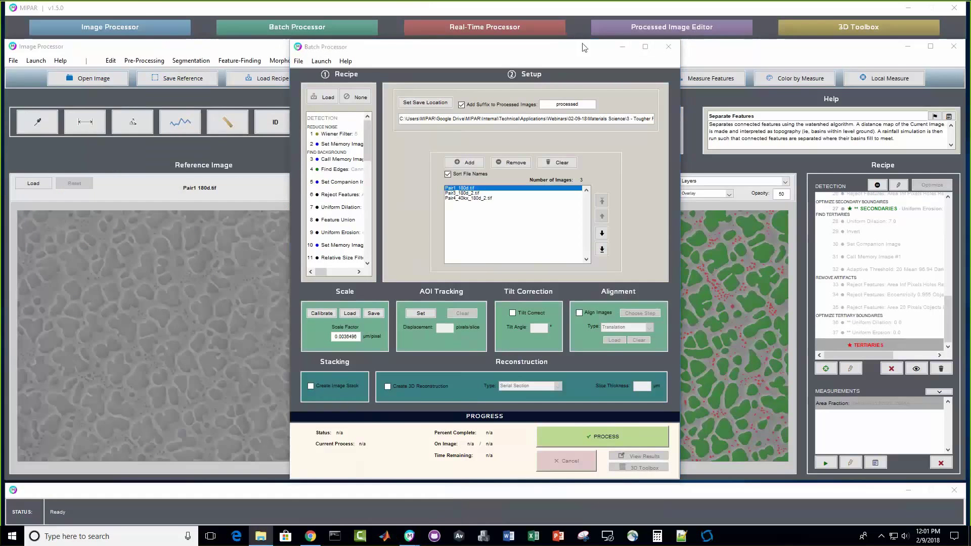
{"action": "left_click", "coordinate": [623, 49]}
{"action": "mouse_move", "coordinate": [410, 535]}
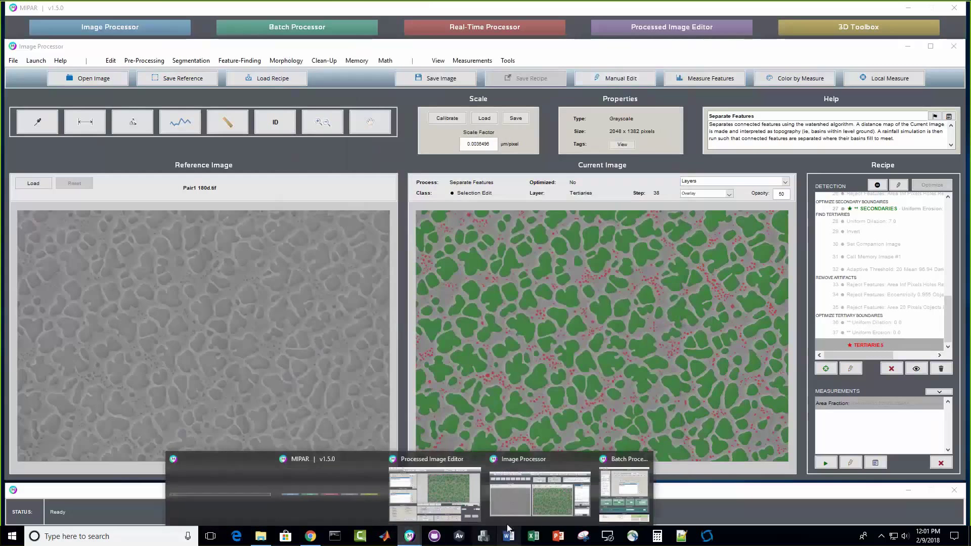
{"action": "left_click", "coordinate": [626, 490]}
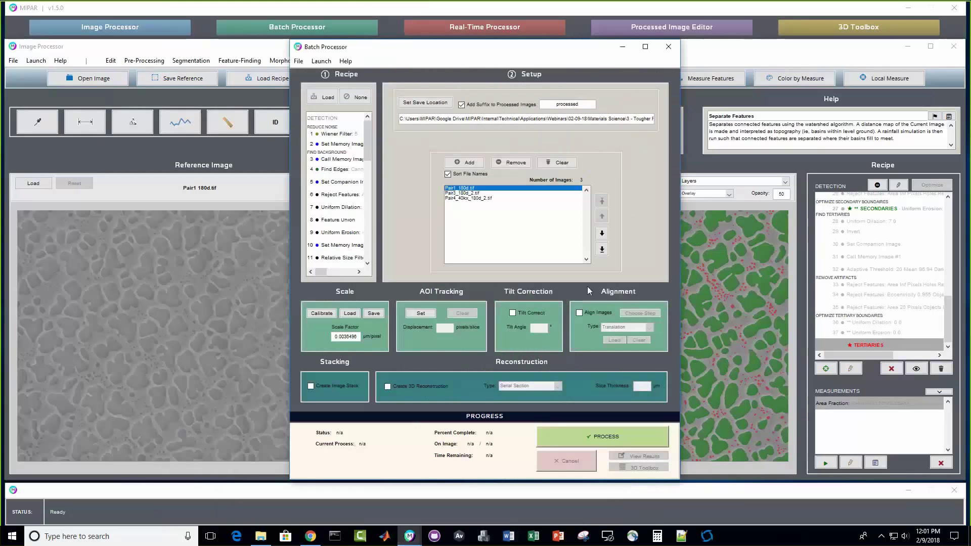
Step: Switch to the Processed Image Editor and browse the layered results of the three processed images
{"action": "left_click", "coordinate": [410, 535]}
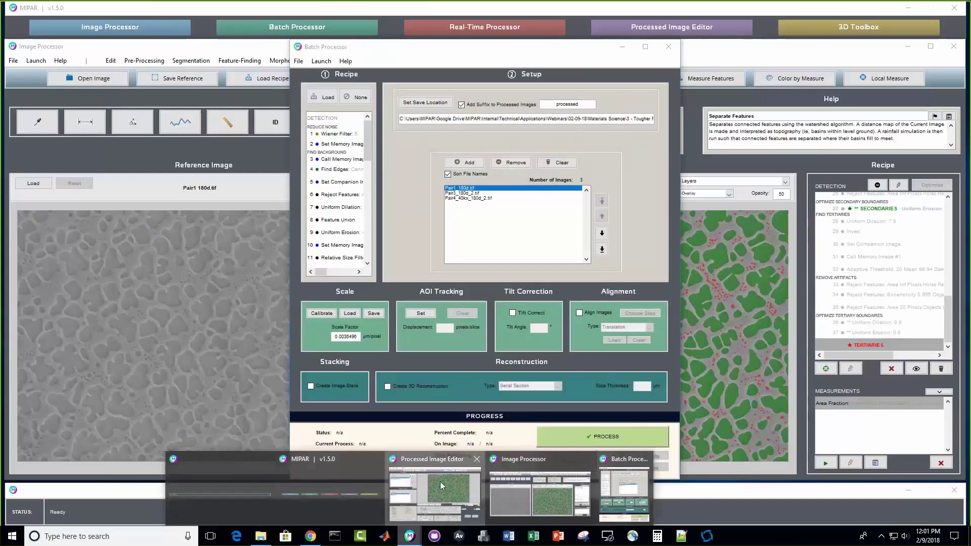
{"action": "left_click", "coordinate": [441, 486]}
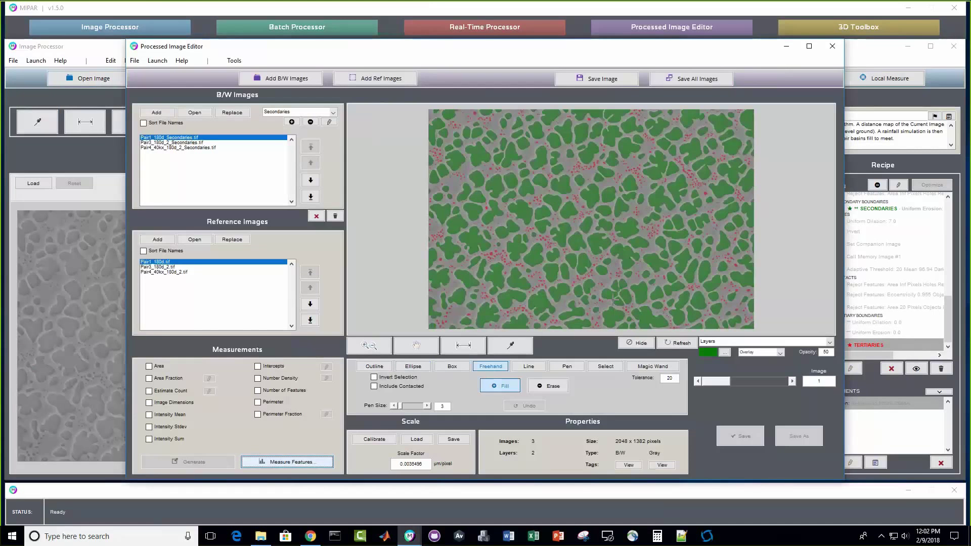
{"action": "left_click", "coordinate": [792, 381]}
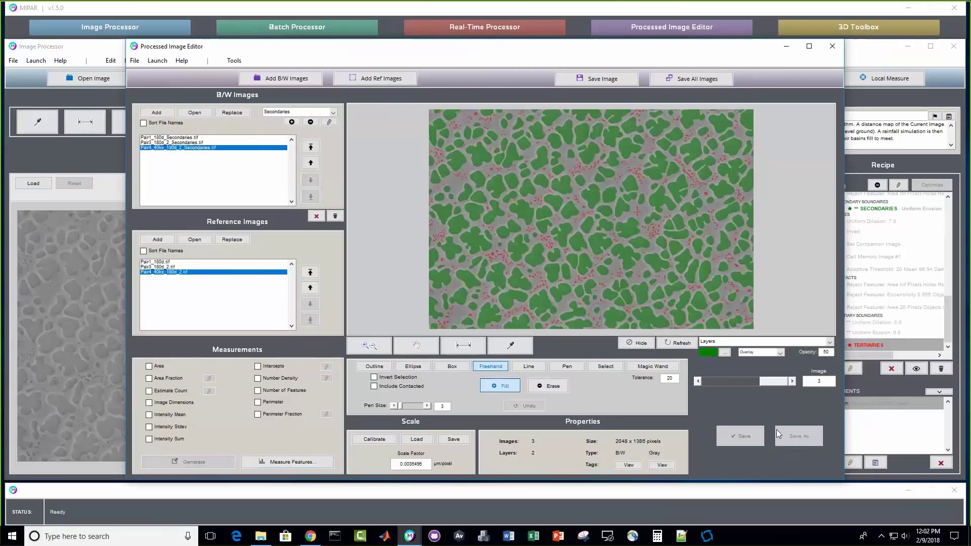
{"action": "left_click", "coordinate": [698, 381]}
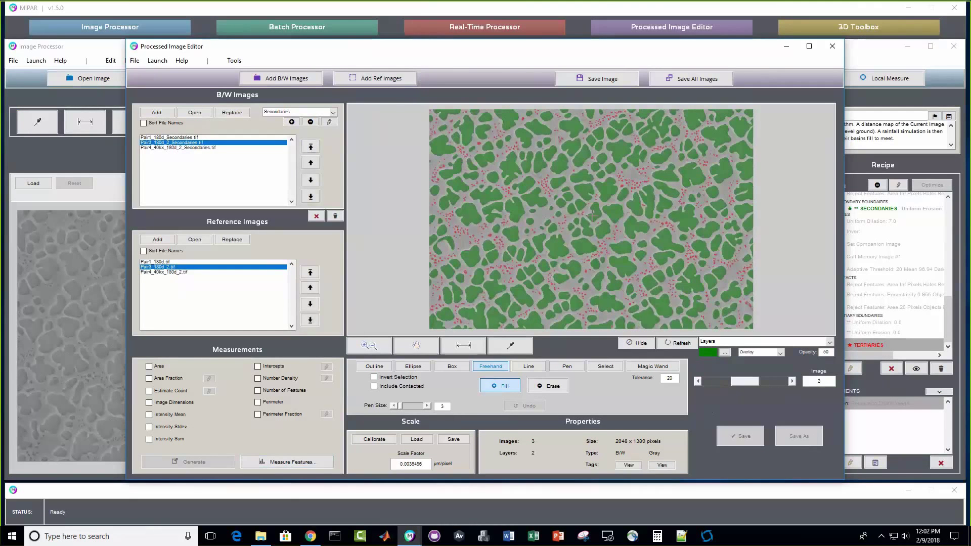
Step: Display the Secondaries as a single overlay and compare image 1 with image 2
{"action": "left_click", "coordinate": [311, 112]}
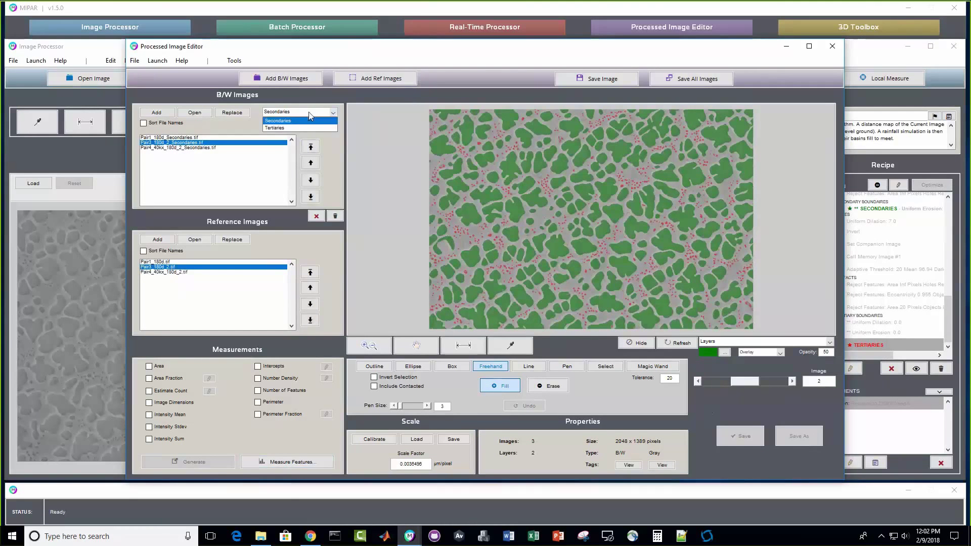
{"action": "left_click", "coordinate": [332, 99]}
{"action": "left_click", "coordinate": [712, 343]}
{"action": "left_click", "coordinate": [719, 359]}
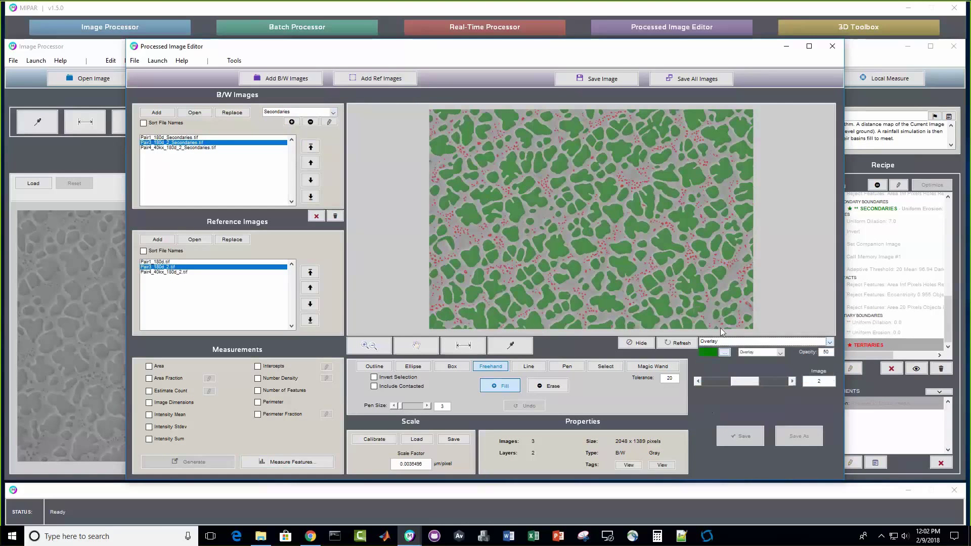
{"action": "left_click", "coordinate": [697, 381]}
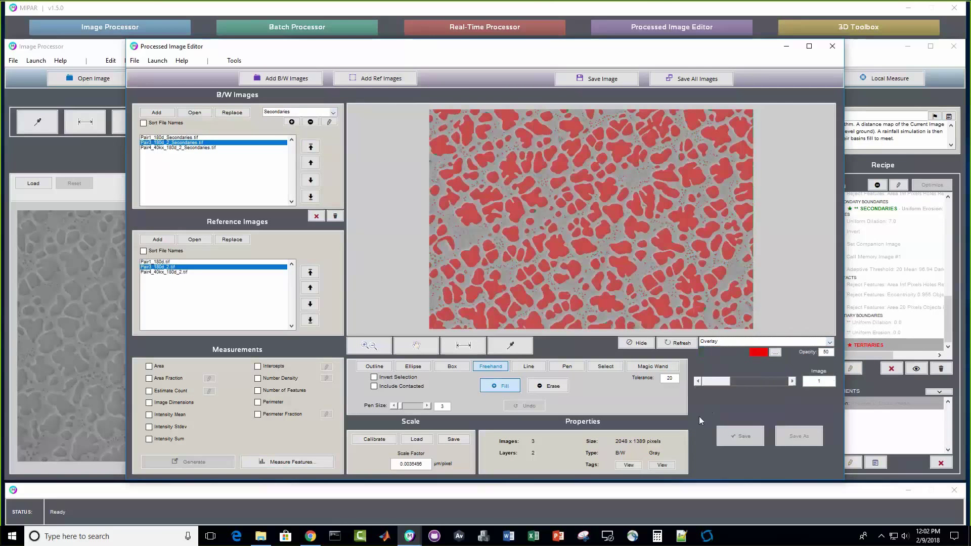
{"action": "left_click", "coordinate": [793, 381]}
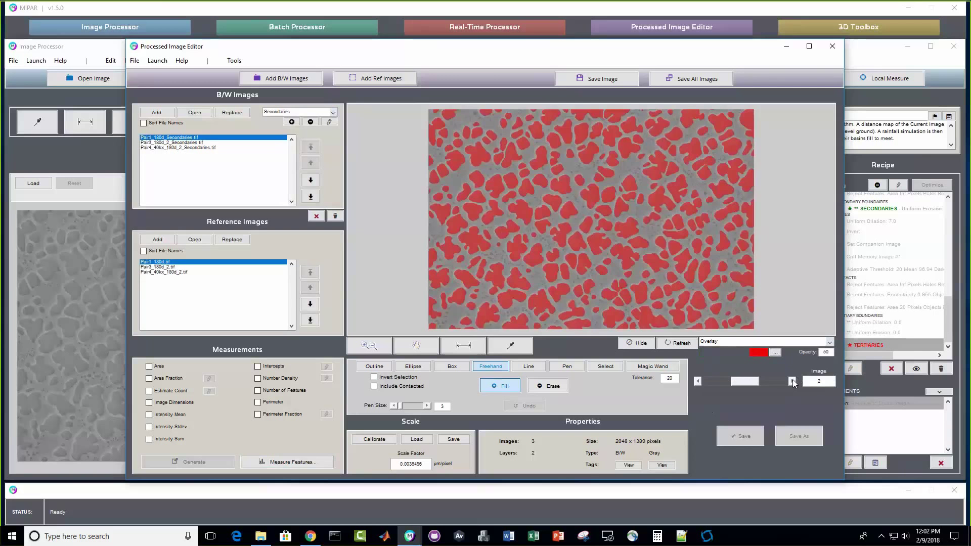
Step: Show the Secondaries of image 2 in Outline view and in Labels view
{"action": "left_click", "coordinate": [719, 342]}
{"action": "left_click", "coordinate": [725, 365]}
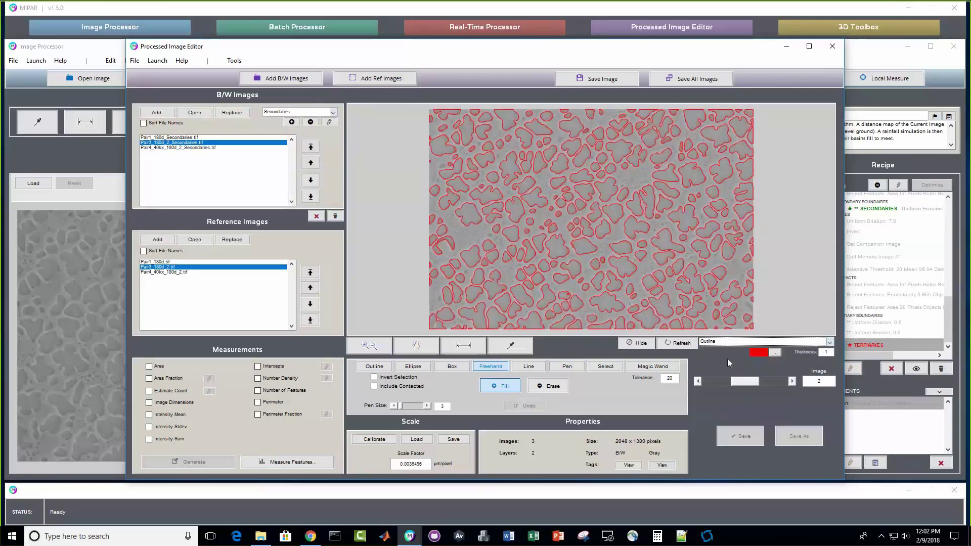
{"action": "left_click", "coordinate": [728, 342]}
{"action": "left_click", "coordinate": [724, 373]}
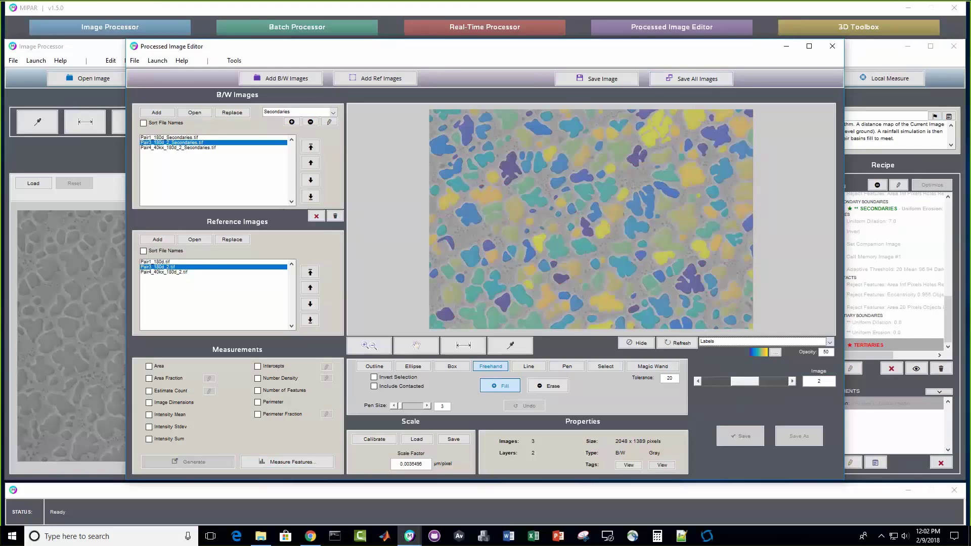
Step: Switch the B/W image set to Tertiaries
{"action": "left_click", "coordinate": [326, 113]}
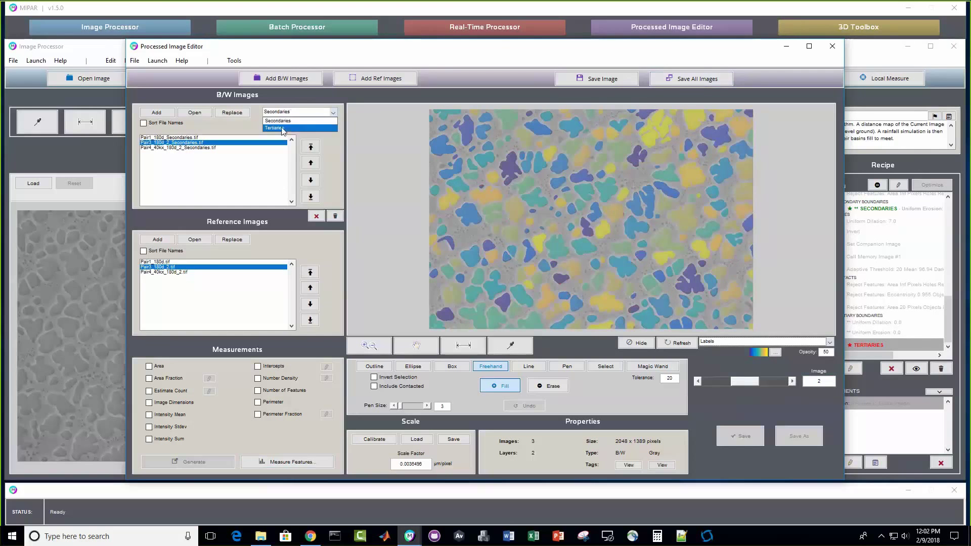
{"action": "left_click", "coordinate": [282, 130]}
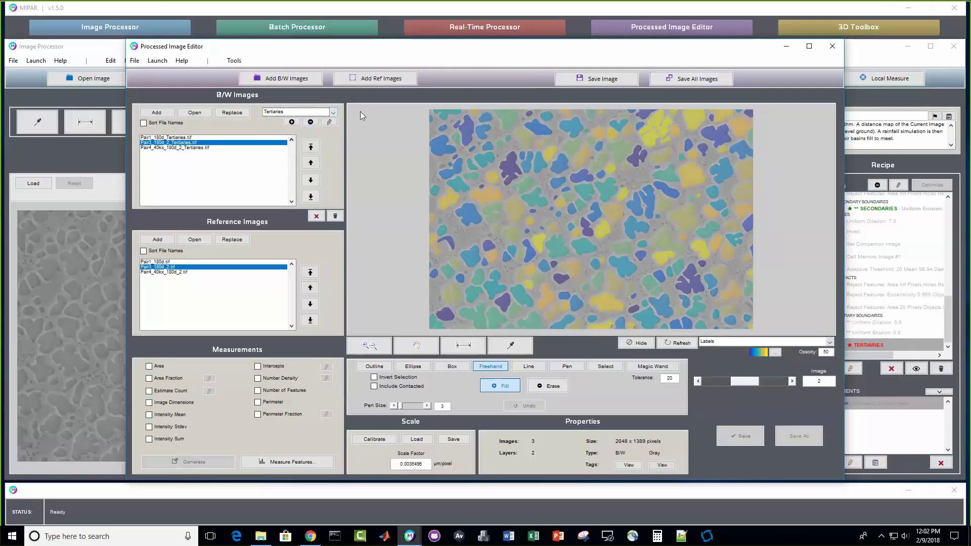
Step: Show image 1 in Overlay view and switch the B/W image set to Secondaries
{"action": "left_click", "coordinate": [713, 342]}
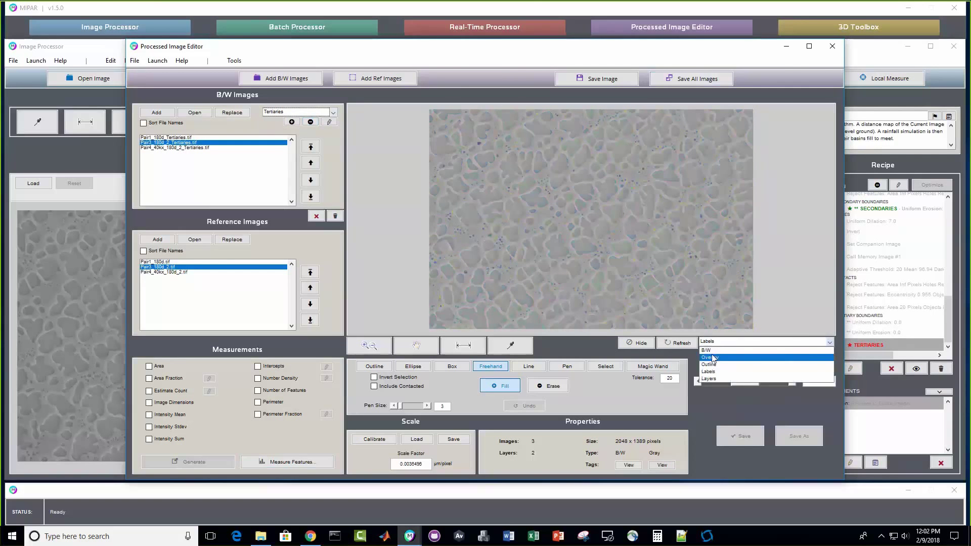
{"action": "left_click", "coordinate": [713, 364]}
{"action": "left_click", "coordinate": [698, 382]}
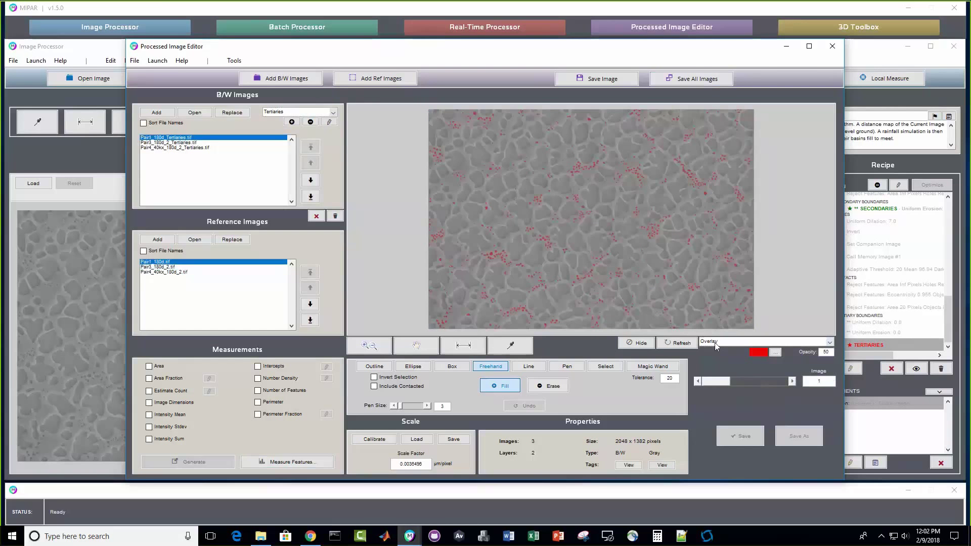
{"action": "left_click", "coordinate": [715, 342]}
{"action": "left_click", "coordinate": [612, 348]}
{"action": "left_click", "coordinate": [288, 112]}
{"action": "left_click", "coordinate": [284, 121]}
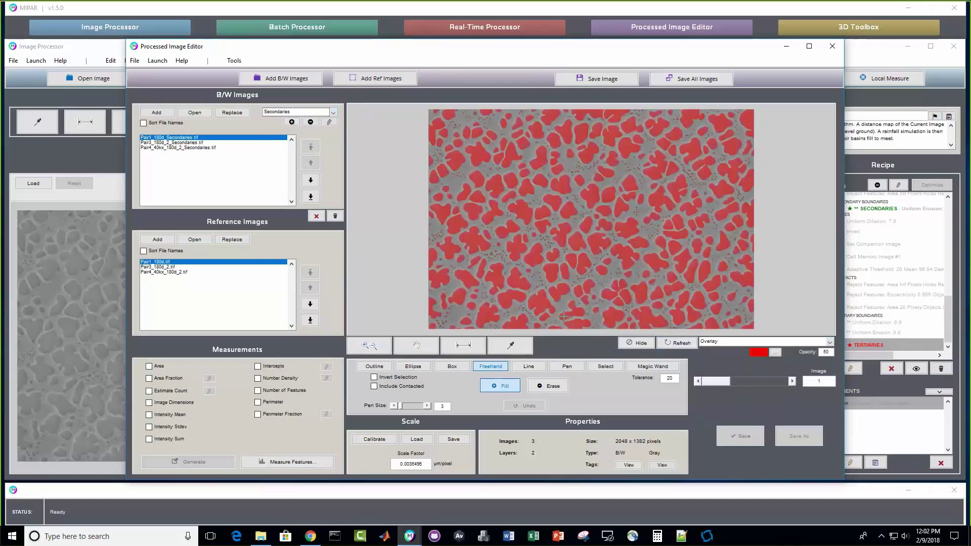
Step: Erase two central particles from the Secondaries of image 1 with the Select tool and fill one back in with a freehand outline
{"action": "left_click", "coordinate": [605, 366]}
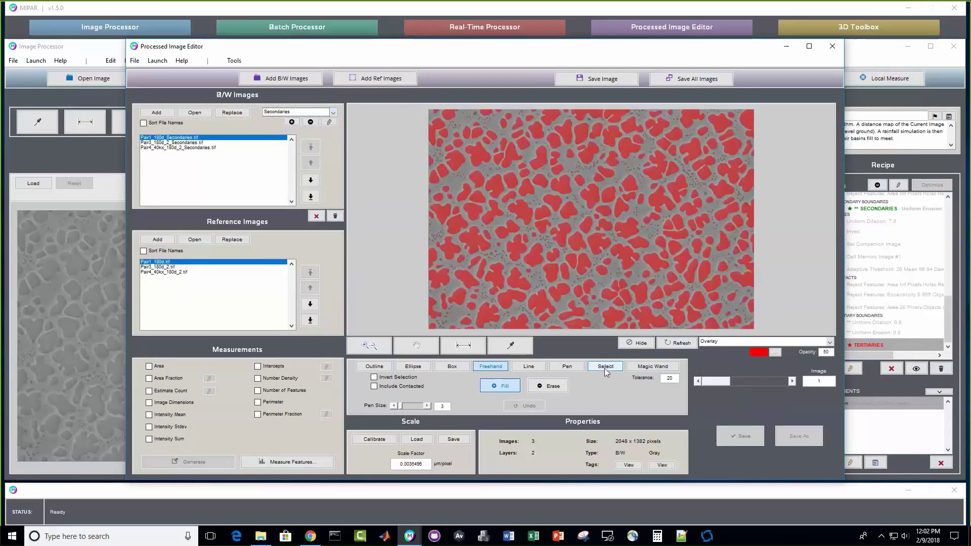
{"action": "left_click", "coordinate": [548, 386]}
{"action": "left_click", "coordinate": [598, 239]}
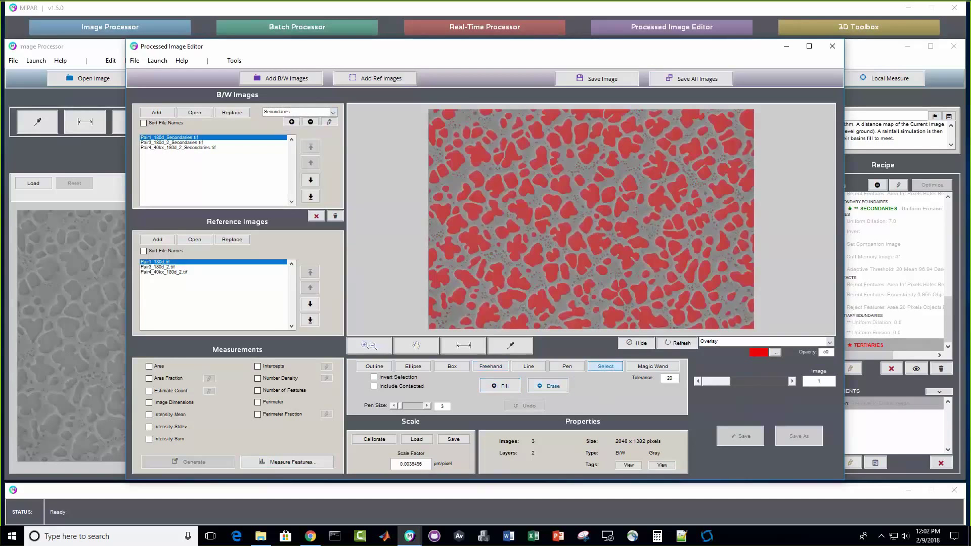
{"action": "left_click", "coordinate": [629, 229]}
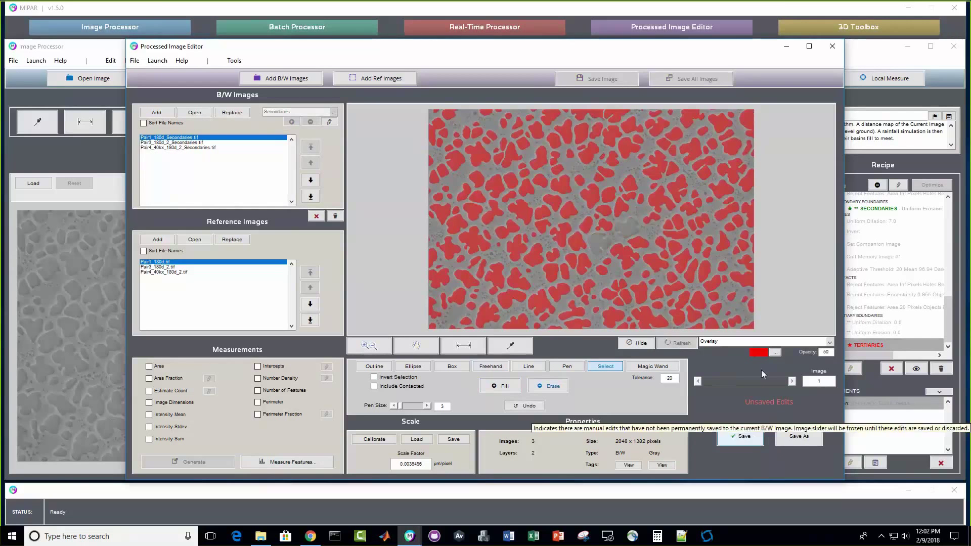
{"action": "left_click", "coordinate": [500, 387]}
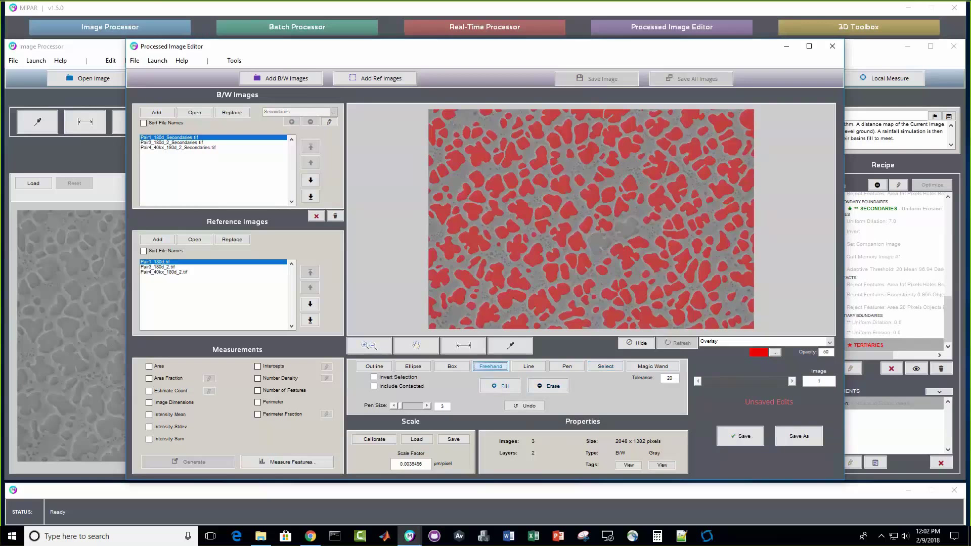
{"action": "mouse_move", "coordinate": [601, 231]}
{"action": "left_mouse_down"}
{"action": "mouse_move", "coordinate": [588, 234]}
{"action": "mouse_move", "coordinate": [589, 250]}
{"action": "mouse_move", "coordinate": [606, 247]}
{"action": "mouse_move", "coordinate": [600, 233]}
{"action": "left_mouse_up"}
Step: Try to fill the other erased particle with the Magic Wand, retry with a tolerance of 10, and undo the fill
{"action": "left_click", "coordinate": [373, 348]}
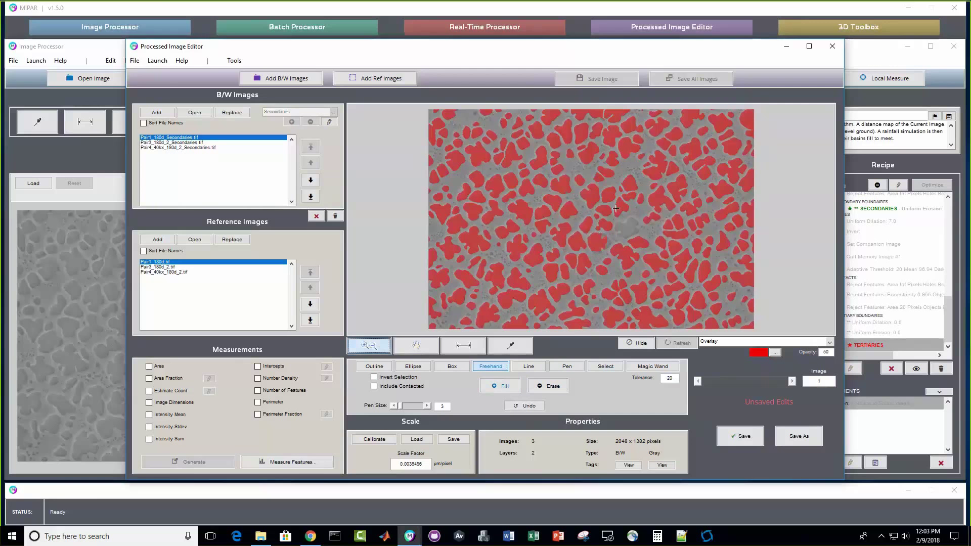
{"action": "left_click_drag", "start_coordinate": [616, 209], "coordinate": [657, 265]}
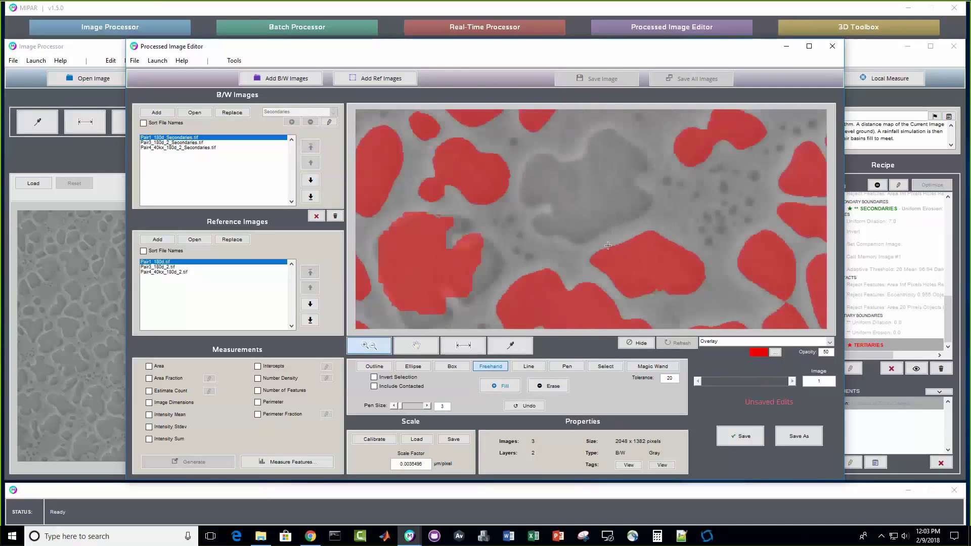
{"action": "left_click", "coordinate": [658, 366]}
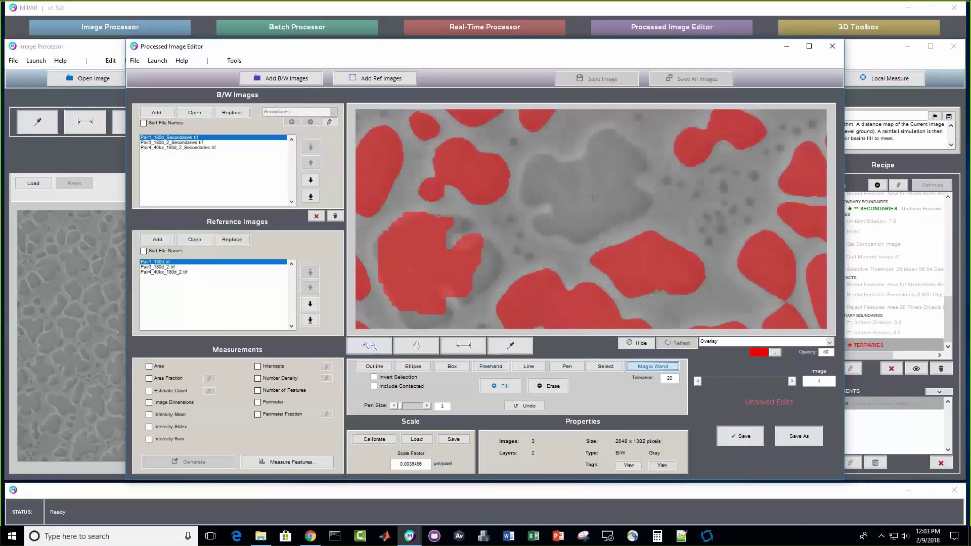
{"action": "left_click", "coordinate": [599, 241]}
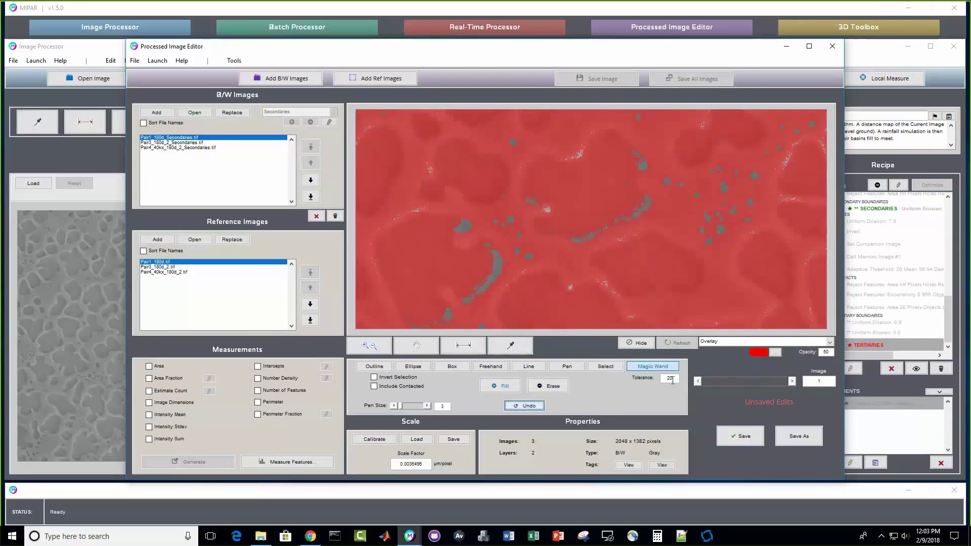
{"action": "left_click_drag", "start_coordinate": [673, 381], "coordinate": [632, 359]}
{"action": "type", "text": "10"}
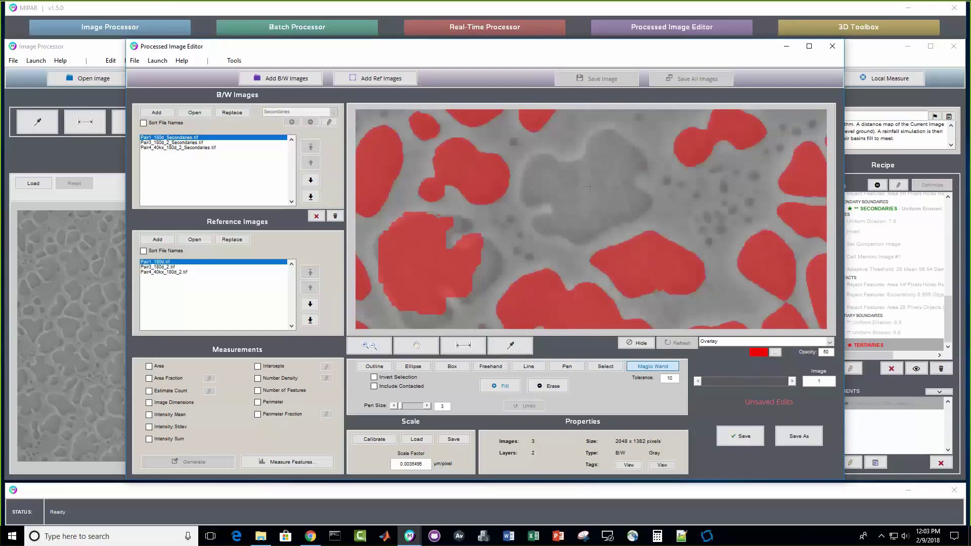
{"action": "left_click", "coordinate": [579, 327]}
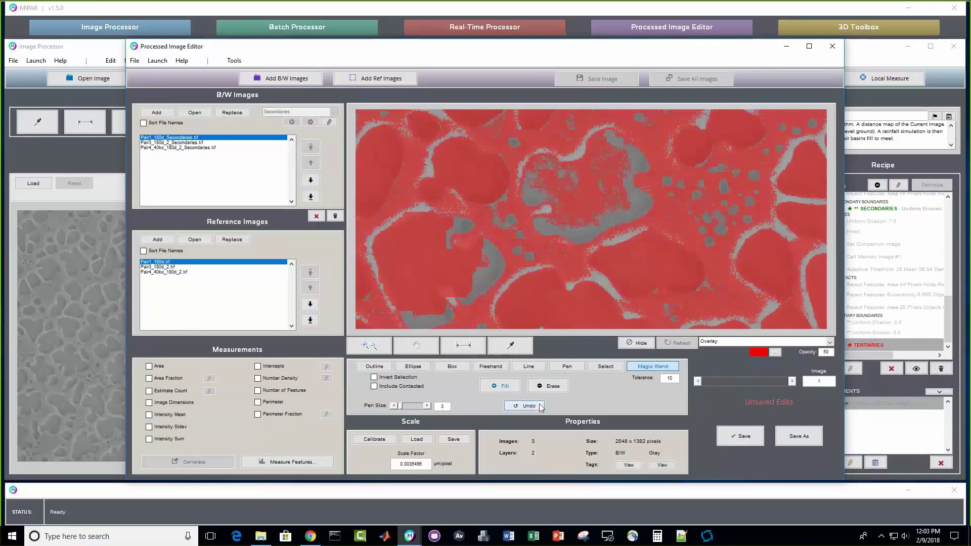
{"action": "key", "text": "ctrl+z"}
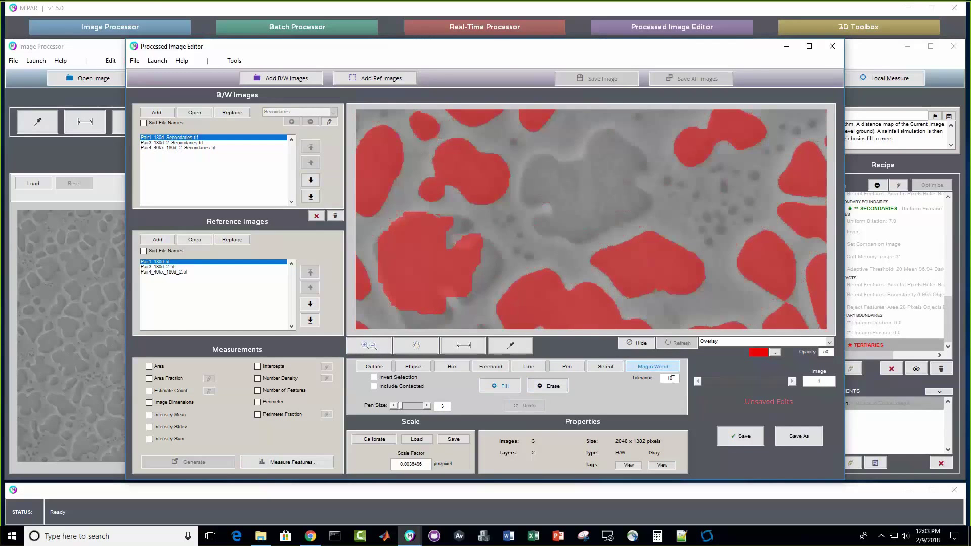
Step: Fill the remaining erased particle with a freehand outline and fill the gap left in the neighbouring redrawn particle
{"action": "left_click", "coordinate": [493, 368]}
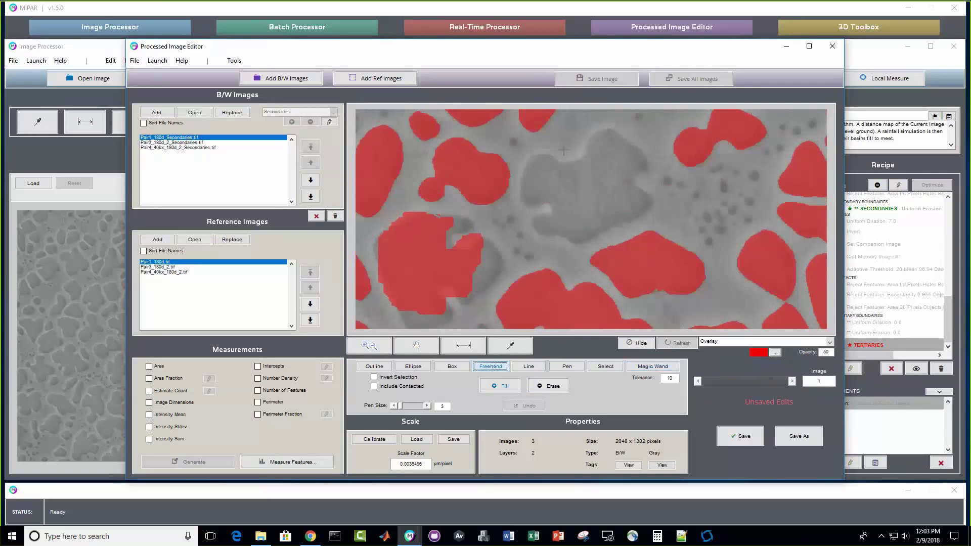
{"action": "mouse_move", "coordinate": [570, 161]}
{"action": "left_mouse_down"}
{"action": "mouse_move", "coordinate": [540, 154]}
{"action": "mouse_move", "coordinate": [523, 183]}
{"action": "mouse_move", "coordinate": [545, 206]}
{"action": "mouse_move", "coordinate": [536, 232]}
{"action": "mouse_move", "coordinate": [587, 242]}
{"action": "mouse_move", "coordinate": [644, 213]}
{"action": "mouse_move", "coordinate": [634, 181]}
{"action": "mouse_move", "coordinate": [650, 154]}
{"action": "mouse_move", "coordinate": [600, 130]}
{"action": "mouse_move", "coordinate": [571, 162]}
{"action": "left_mouse_up"}
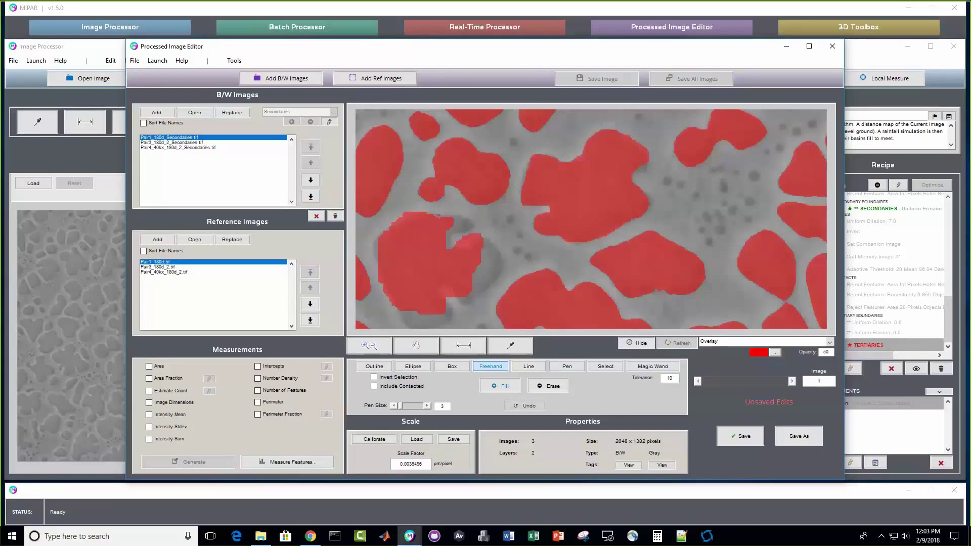
{"action": "left_click", "coordinate": [369, 345]}
{"action": "scroll", "coordinate": [568, 205], "scroll_direction": "down", "scroll_amount": 1}
{"action": "scroll", "coordinate": [567, 204], "scroll_direction": "down", "scroll_amount": 1}
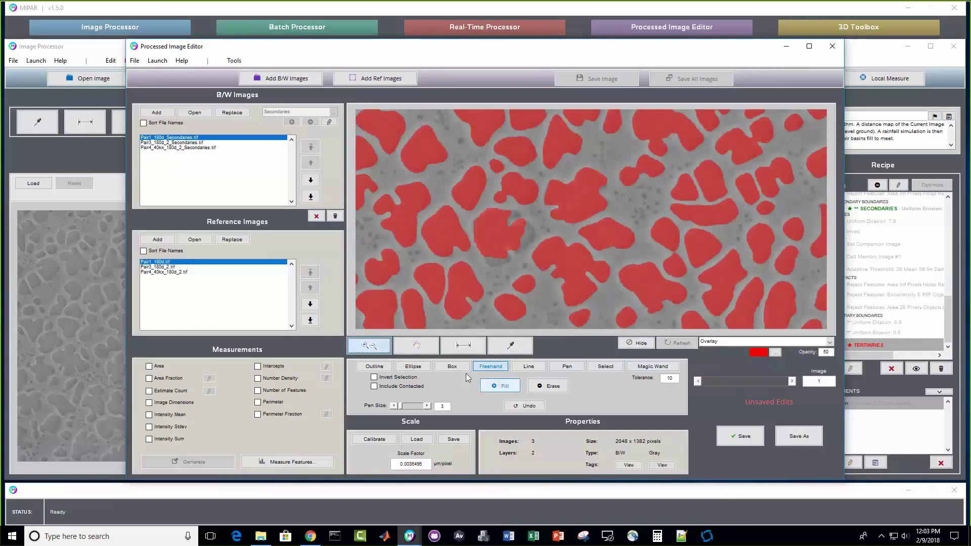
{"action": "left_click", "coordinate": [510, 385]}
{"action": "mouse_move", "coordinate": [520, 213]}
{"action": "left_mouse_down"}
{"action": "mouse_move", "coordinate": [529, 240]}
{"action": "mouse_move", "coordinate": [489, 263]}
{"action": "mouse_move", "coordinate": [485, 223]}
{"action": "mouse_move", "coordinate": [518, 211]}
{"action": "left_mouse_up"}
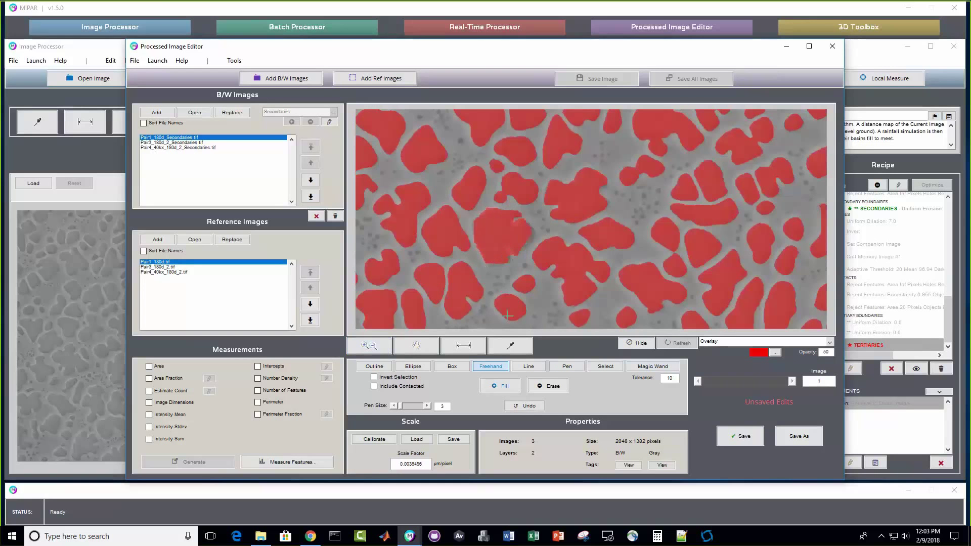
Step: Save the manual edits to the Secondaries of image 1
{"action": "left_click", "coordinate": [382, 348]}
{"action": "double_click", "coordinate": [525, 219]}
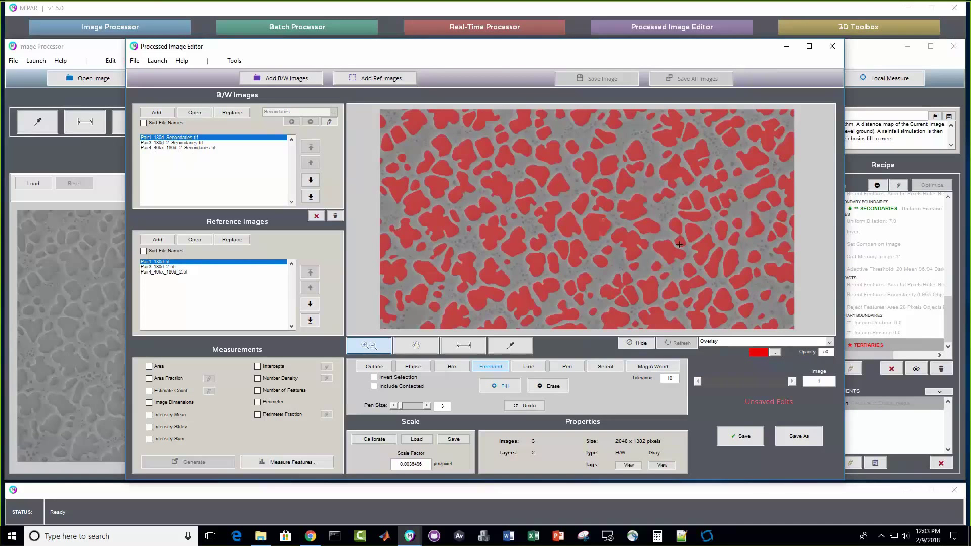
{"action": "scroll", "coordinate": [630, 216], "scroll_direction": "down", "scroll_amount": 1}
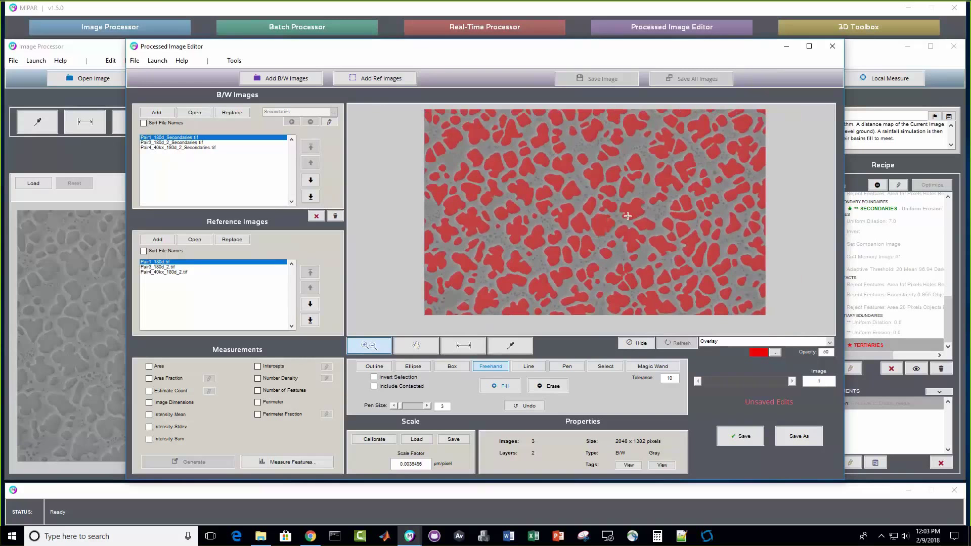
{"action": "left_click", "coordinate": [416, 345]}
{"action": "left_click_drag", "start_coordinate": [574, 181], "coordinate": [567, 208]}
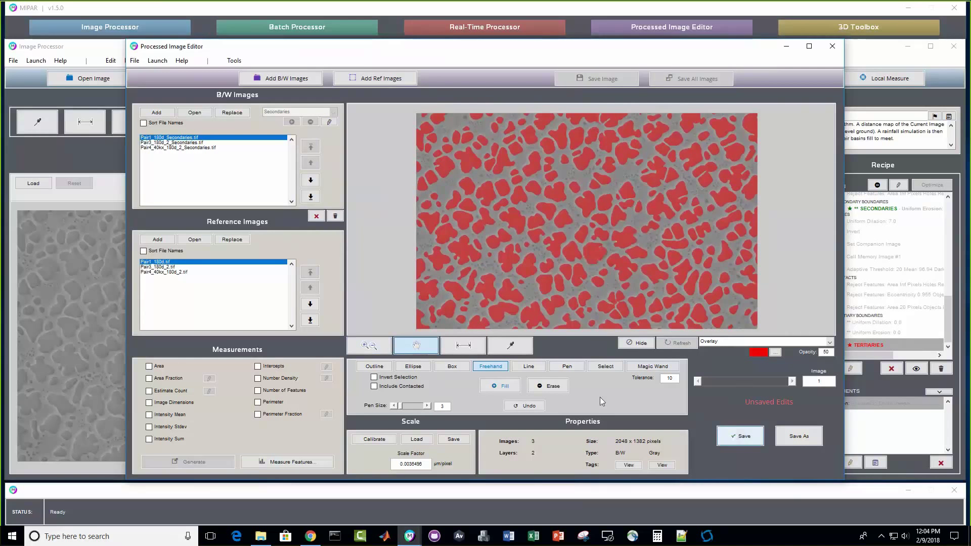
{"action": "left_click", "coordinate": [737, 436]}
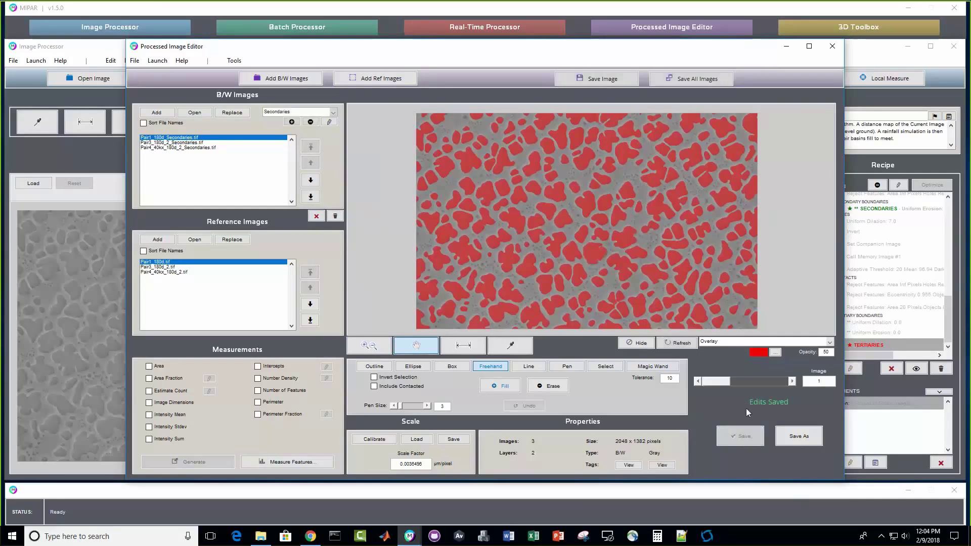
Step: Try erasing a central particle from the Secondaries of image 3 with the Select tool, and undo the erasure
{"action": "left_click", "coordinate": [792, 382]}
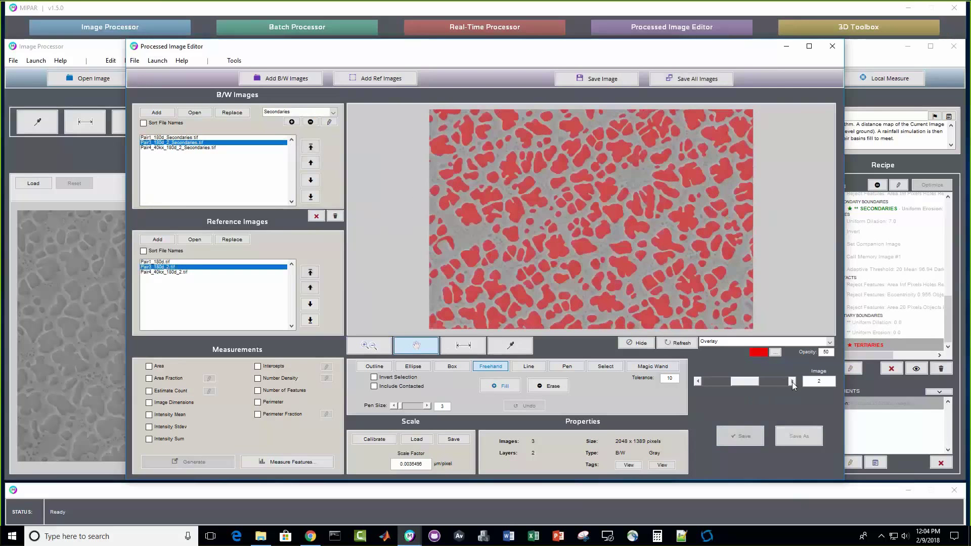
{"action": "left_click", "coordinate": [792, 383]}
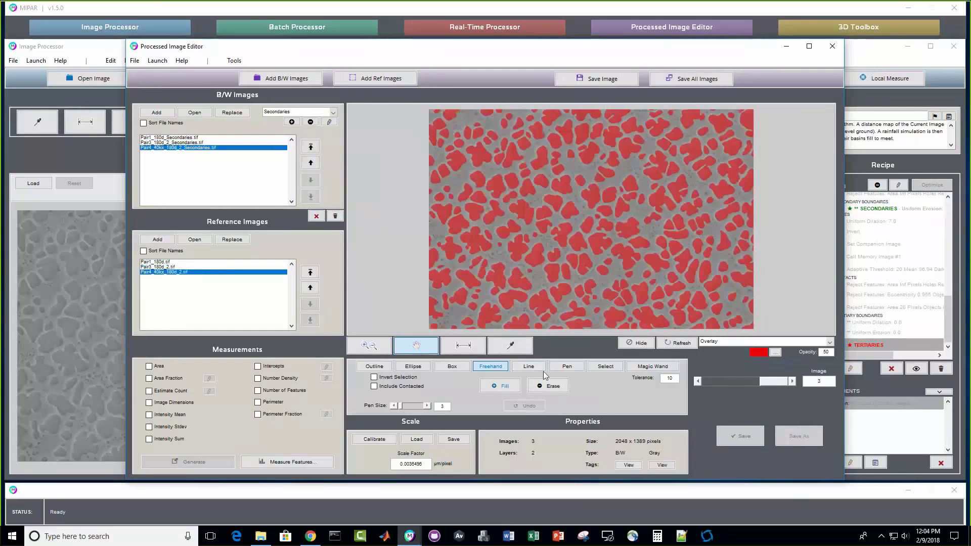
{"action": "left_click", "coordinate": [609, 368]}
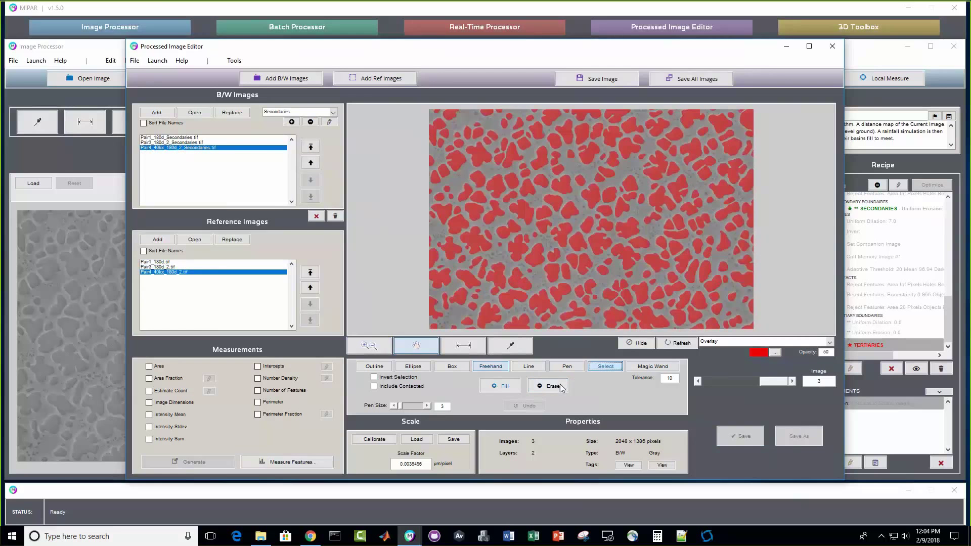
{"action": "left_click", "coordinate": [553, 386]}
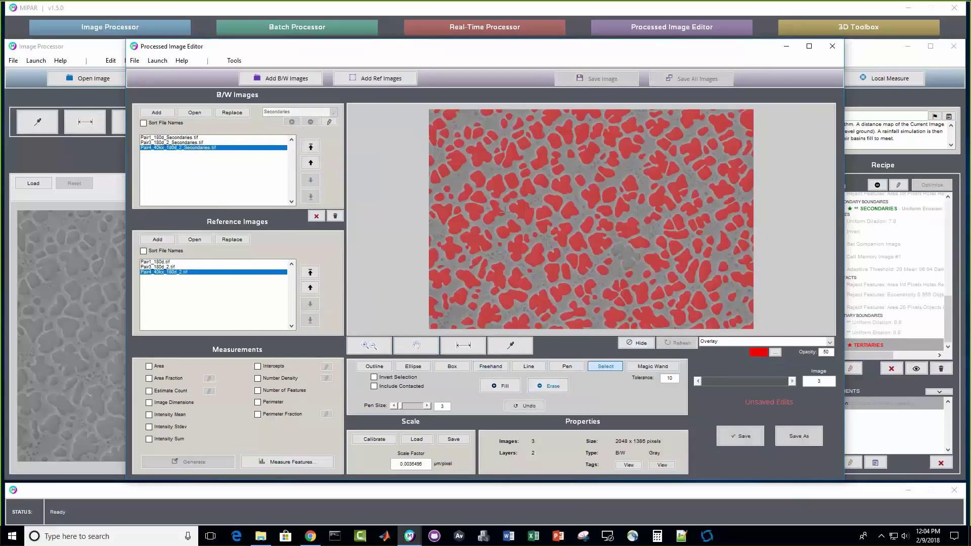
{"action": "left_click", "coordinate": [528, 408]}
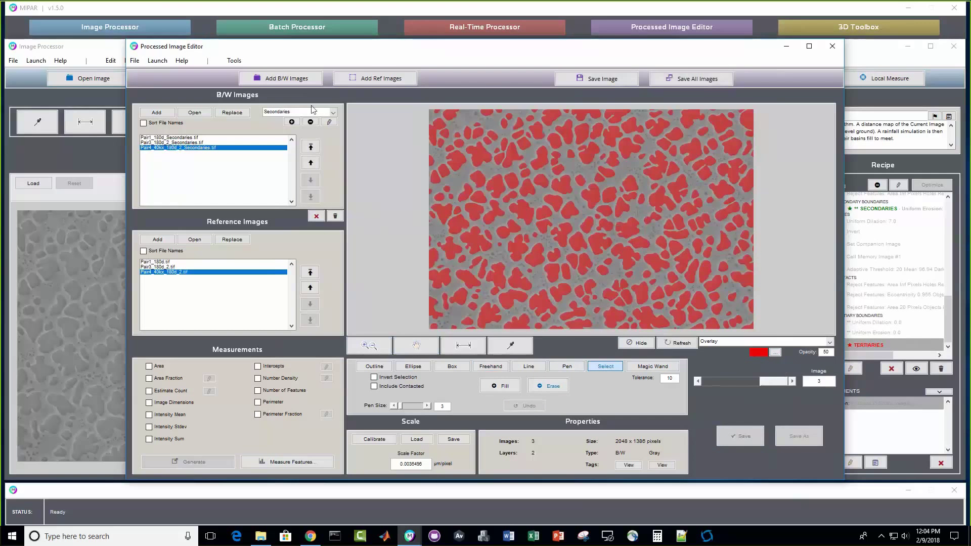
Step: Display the results in Layers view and browse from image 3 back to image 1
{"action": "left_click", "coordinate": [282, 113]}
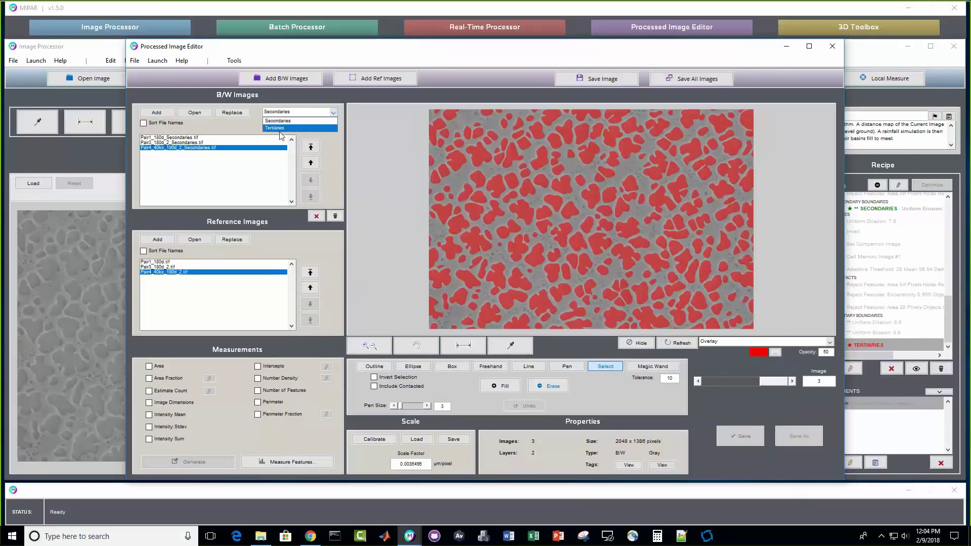
{"action": "left_click", "coordinate": [723, 341]}
{"action": "left_click", "coordinate": [723, 342]}
{"action": "left_click", "coordinate": [706, 380]}
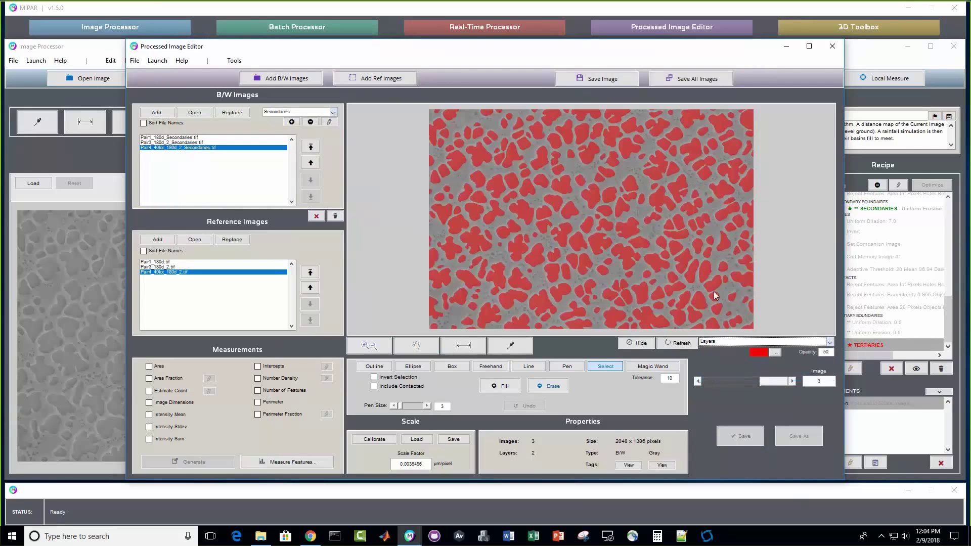
{"action": "left_click", "coordinate": [697, 381]}
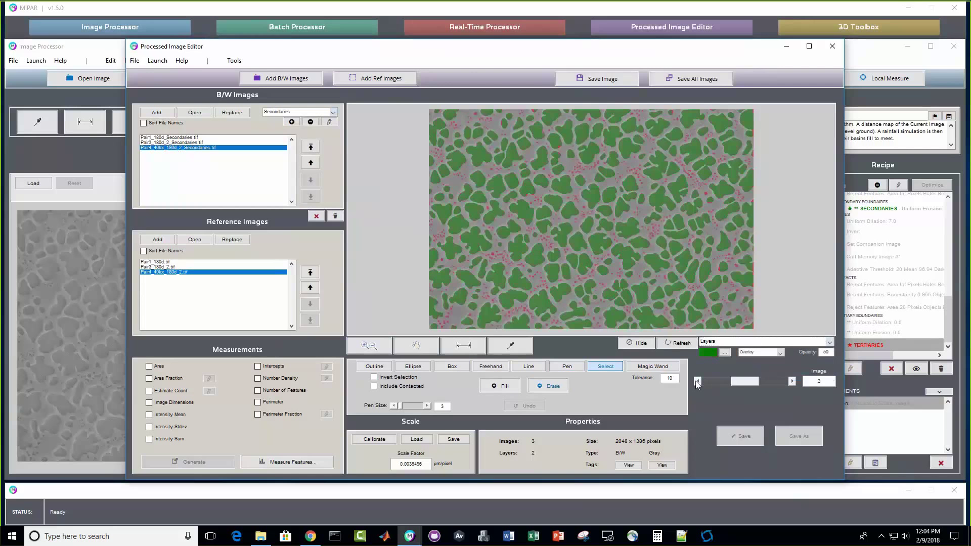
{"action": "left_click", "coordinate": [697, 381]}
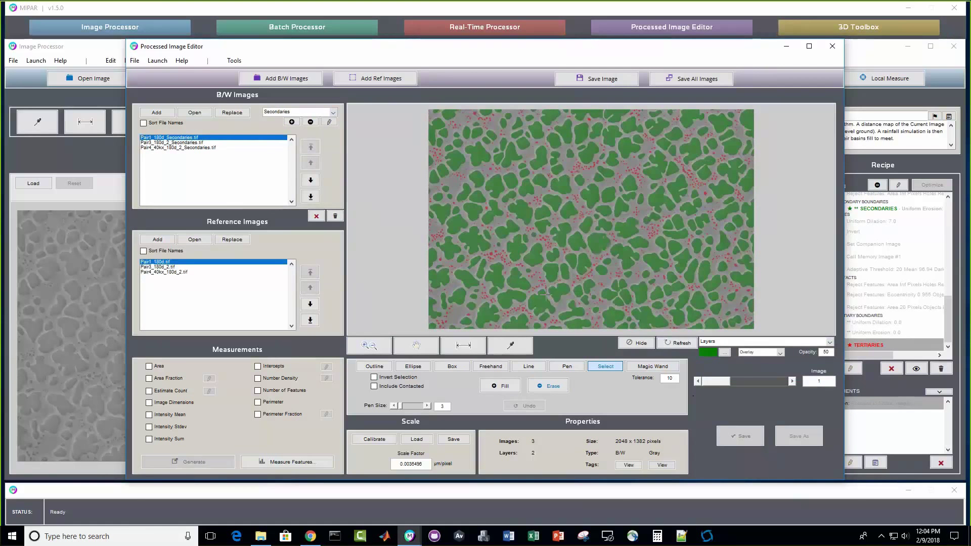
Step: Generate the Area Fraction measurement for all layers across the three images
{"action": "left_click", "coordinate": [188, 378]}
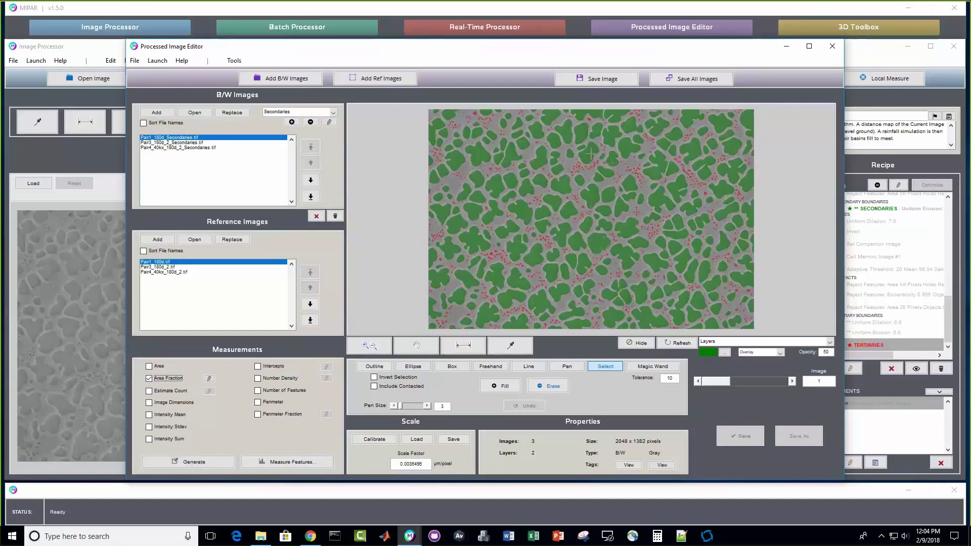
{"action": "left_click", "coordinate": [216, 461]}
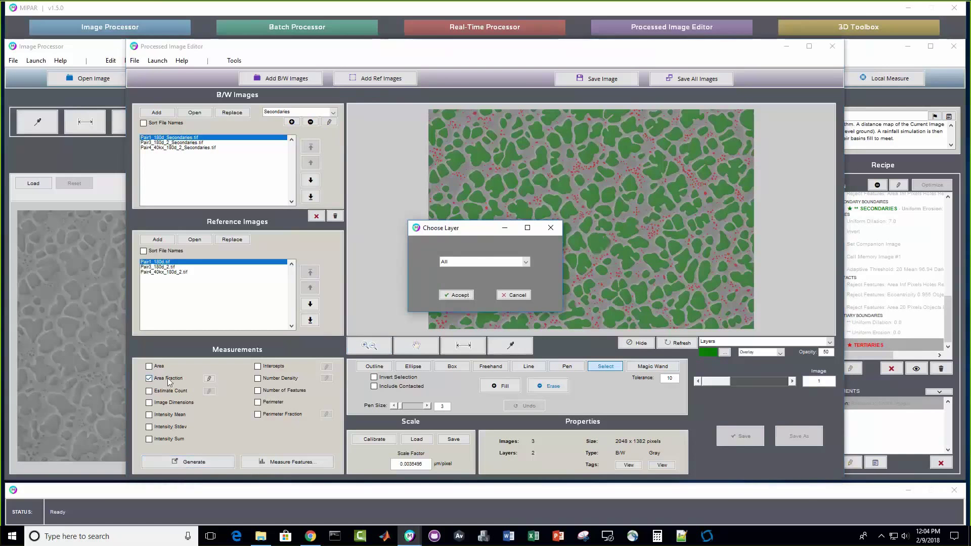
{"action": "left_click", "coordinate": [470, 262]}
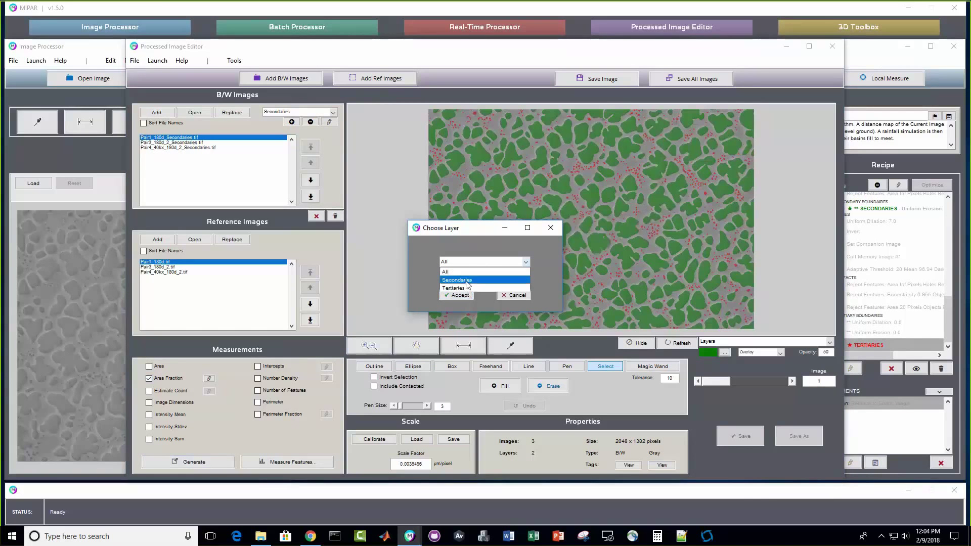
{"action": "left_click", "coordinate": [457, 295]}
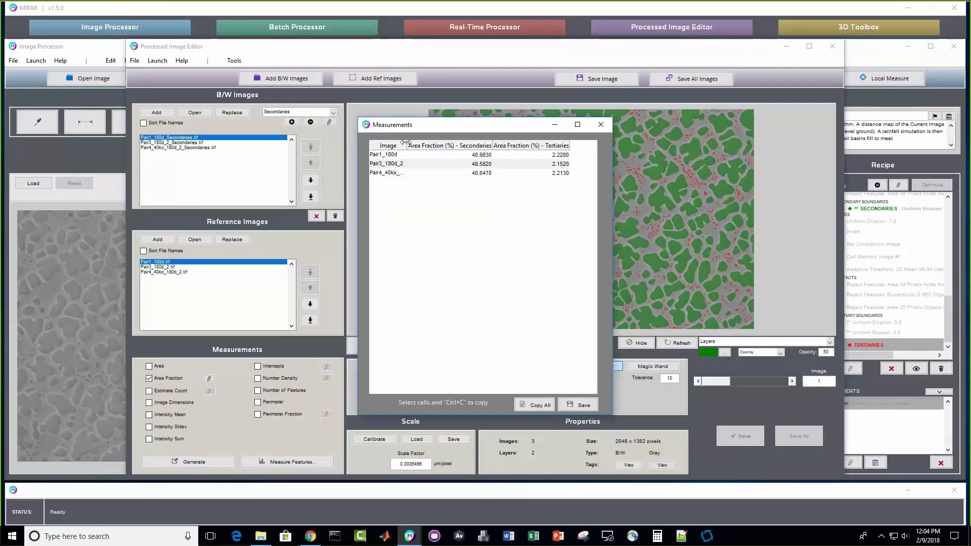
Step: Widen the Image column of the measurements table, highlight the area fractions of both layers for all three images, and close the table
{"action": "left_click_drag", "start_coordinate": [408, 145], "coordinate": [423, 144]}
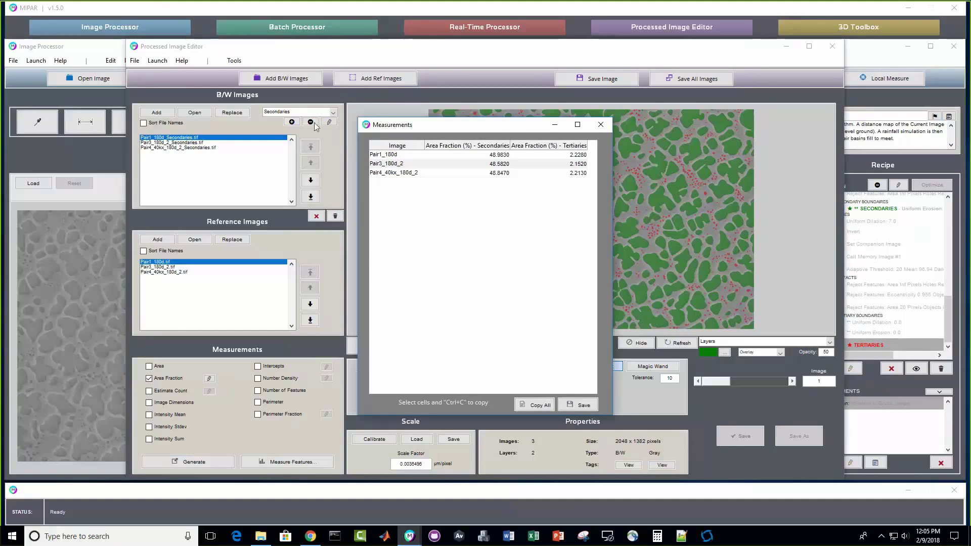
{"action": "left_click_drag", "start_coordinate": [481, 129], "coordinate": [319, 124]}
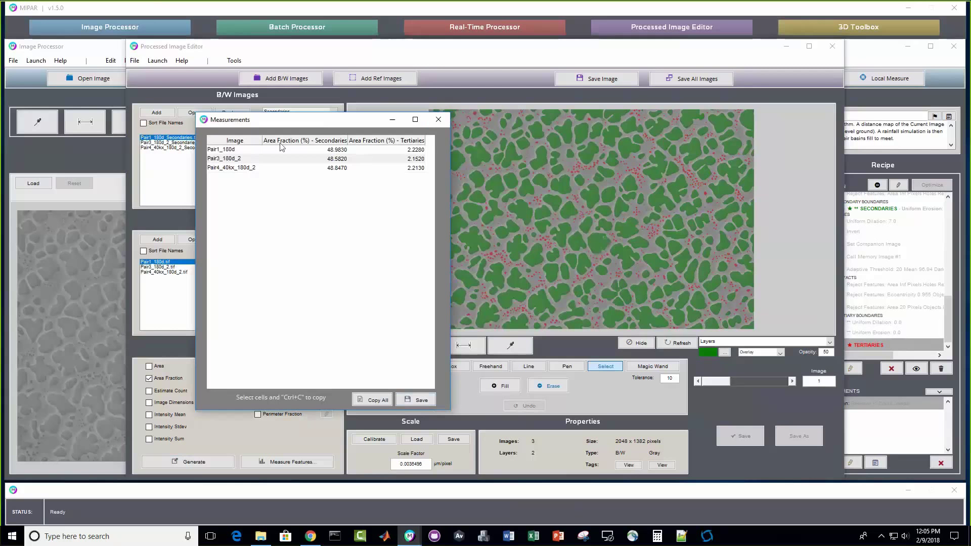
{"action": "left_click_drag", "start_coordinate": [281, 147], "coordinate": [393, 170]}
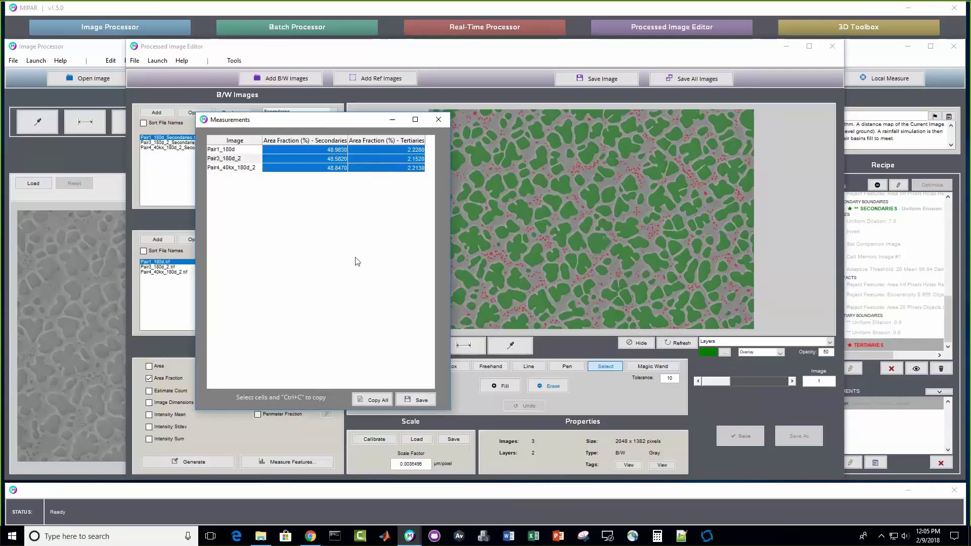
{"action": "left_click", "coordinate": [439, 120]}
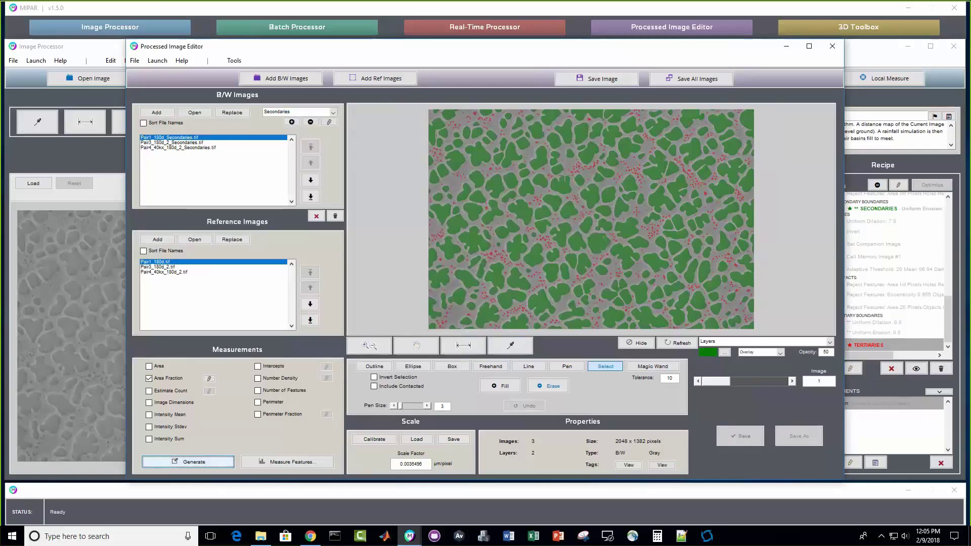
Step: Show image 2 and open the individual feature measurements for the Secondaries layer
{"action": "left_click", "coordinate": [759, 381]}
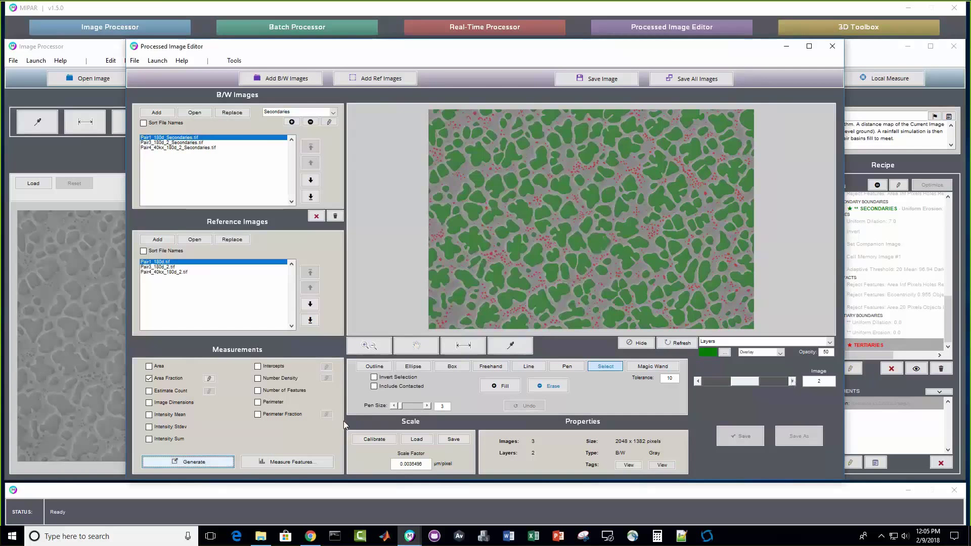
{"action": "left_click", "coordinate": [306, 466]}
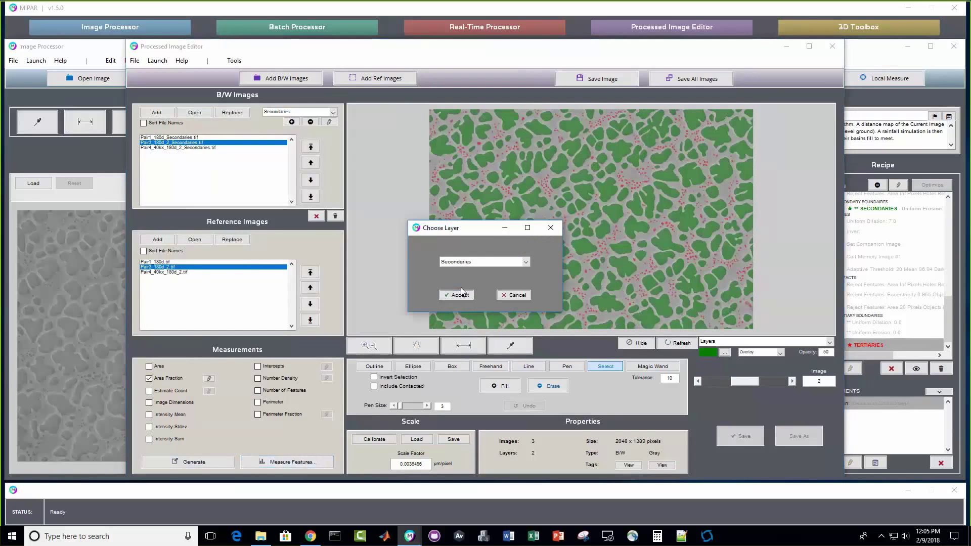
{"action": "left_click", "coordinate": [458, 261]}
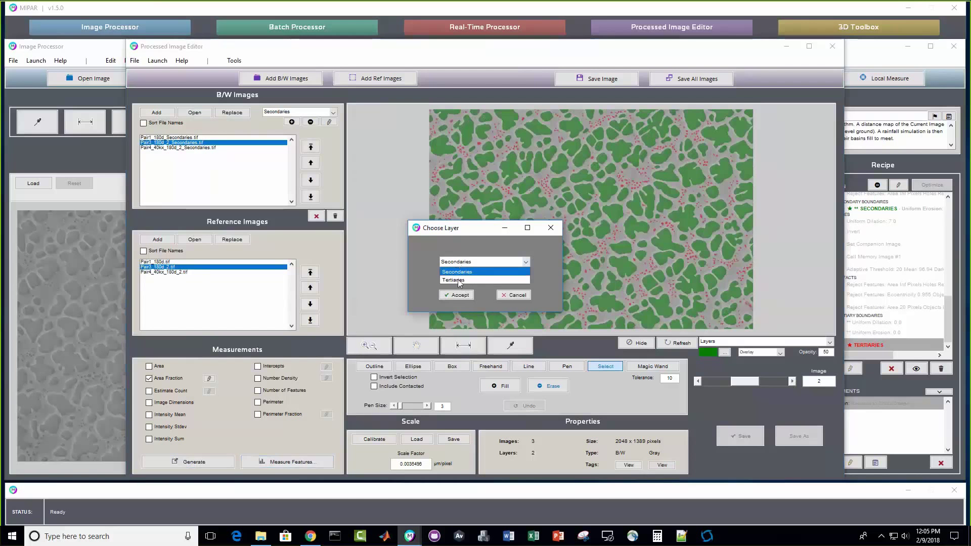
{"action": "left_click", "coordinate": [467, 256]}
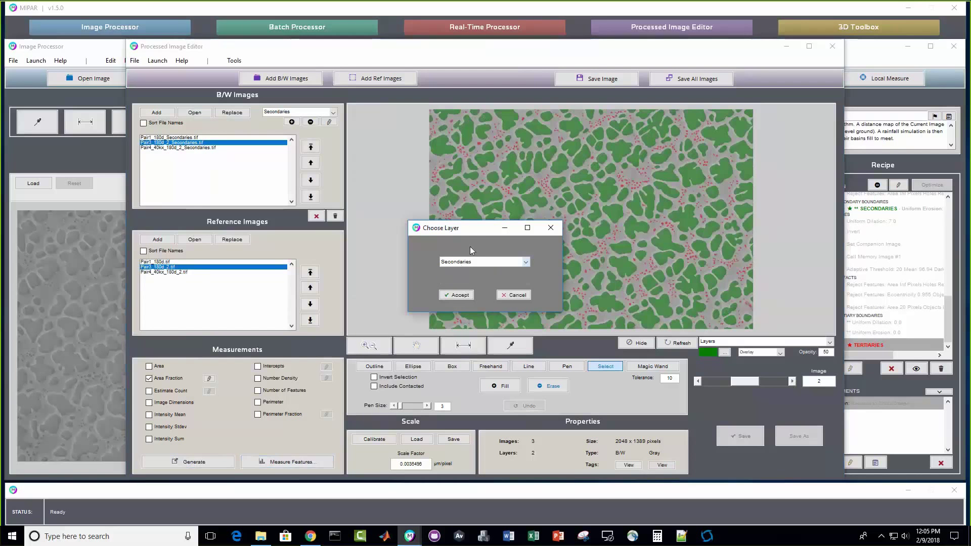
{"action": "left_click", "coordinate": [468, 259]}
{"action": "left_click", "coordinate": [460, 272]}
{"action": "left_click", "coordinate": [457, 295]}
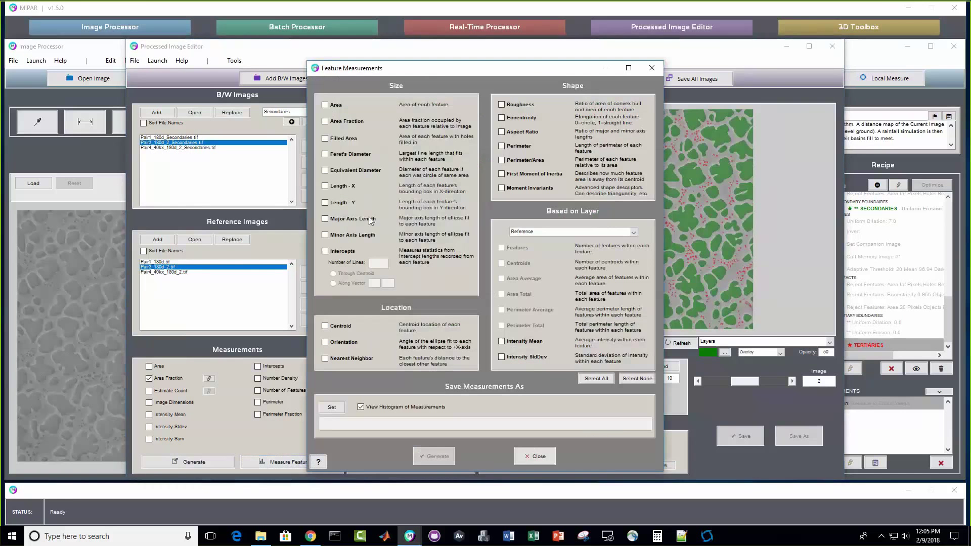
Step: Generate Feret's Diameter and Eccentricity measurements for the features, saving them as meas in the 3 - Tougher Particles folder
{"action": "left_click", "coordinate": [364, 156]}
{"action": "left_click", "coordinate": [501, 119]}
{"action": "left_click", "coordinate": [331, 408]}
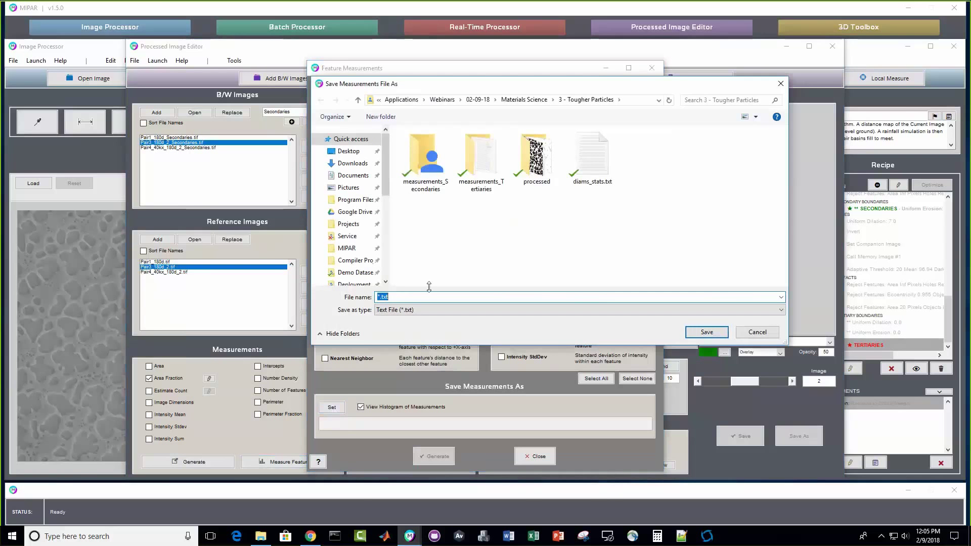
{"action": "type", "text": "meas"}
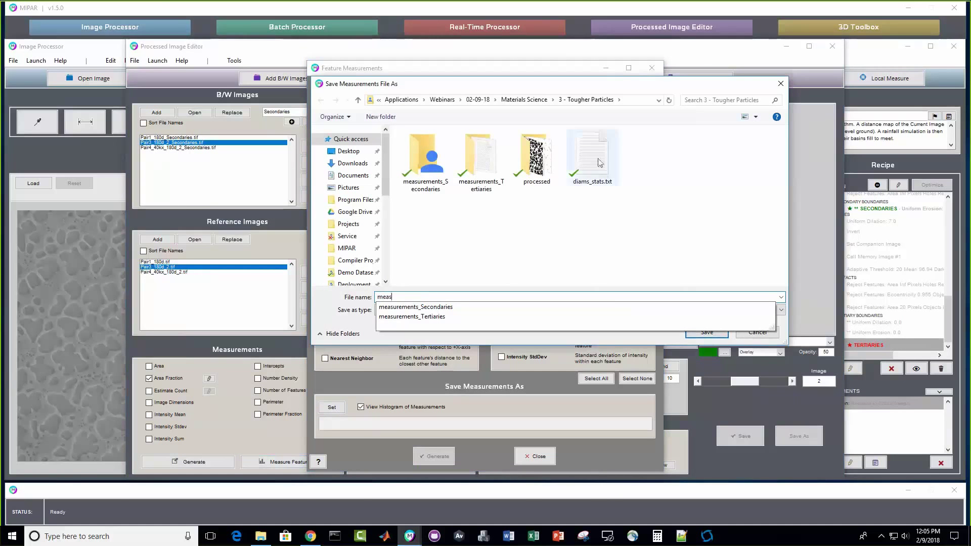
{"action": "left_click", "coordinate": [707, 332]}
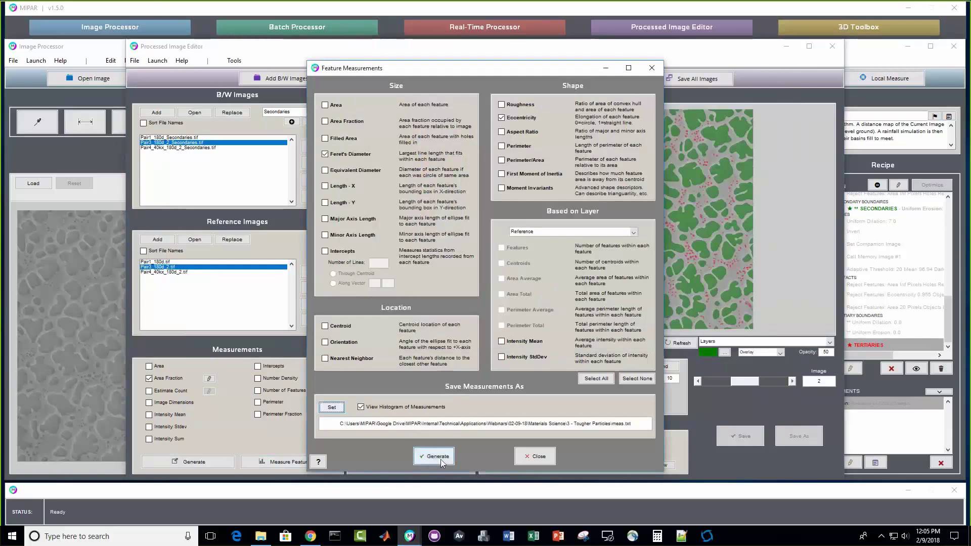
{"action": "left_click", "coordinate": [438, 457]}
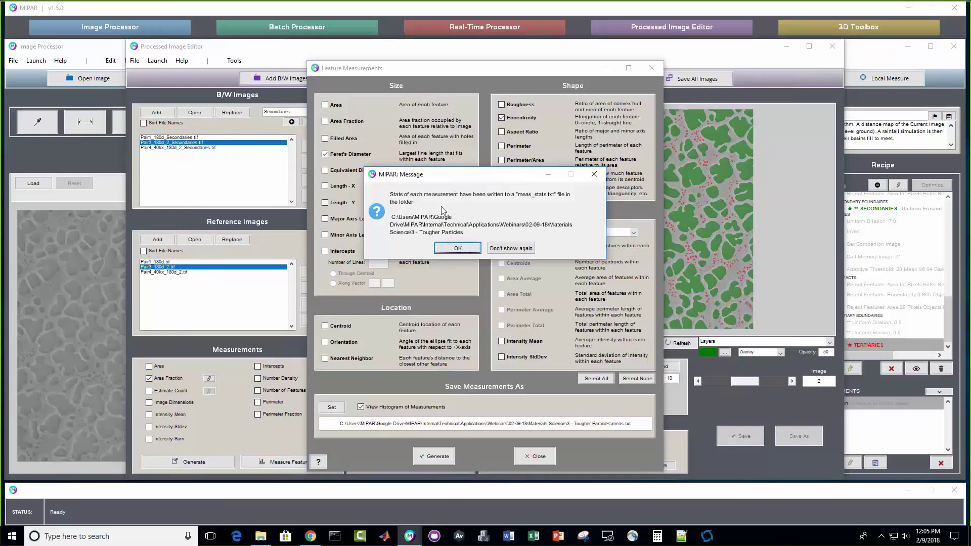
{"action": "left_click", "coordinate": [458, 248]}
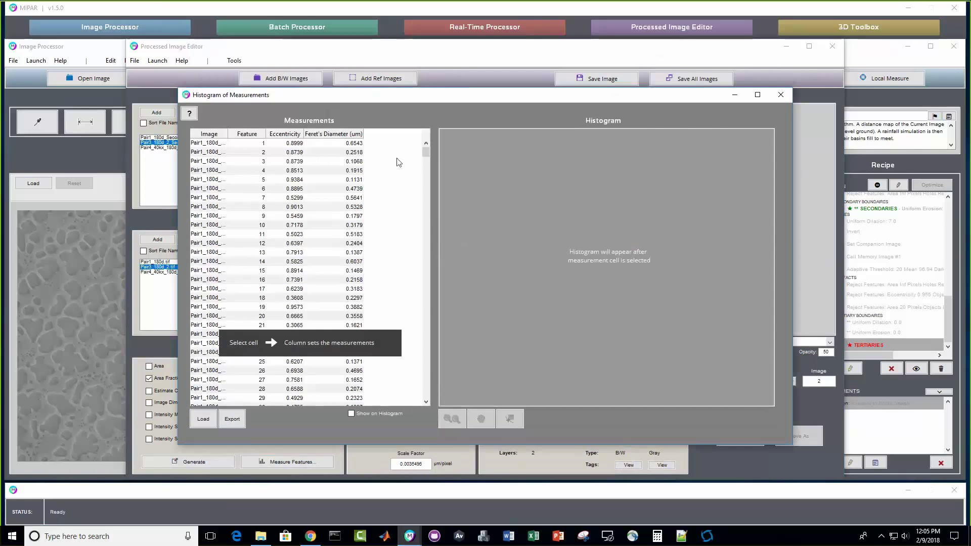
Step: Look through the per-feature measurements of the different images, widening the Image column to read the file names
{"action": "left_click_drag", "start_coordinate": [426, 154], "coordinate": [427, 301]}
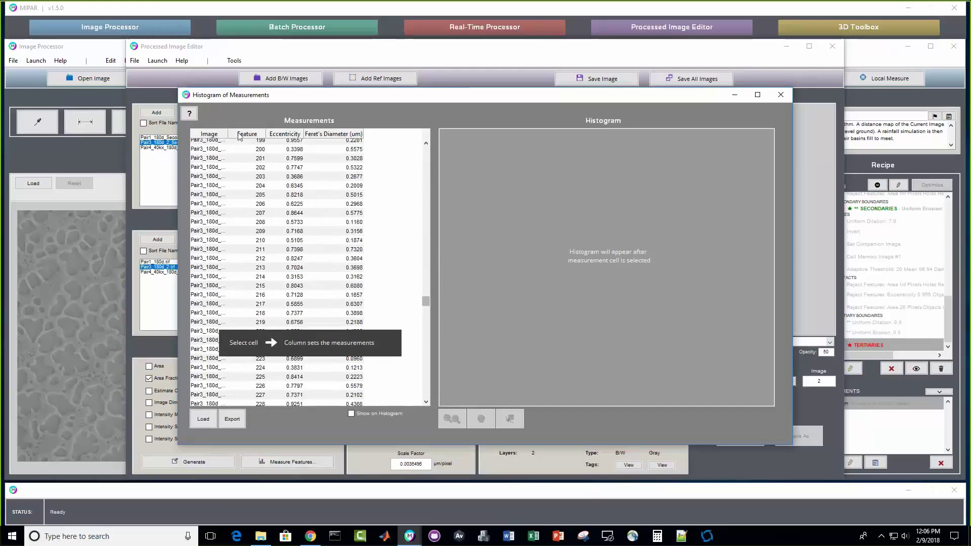
{"action": "left_click_drag", "start_coordinate": [228, 134], "coordinate": [250, 134]}
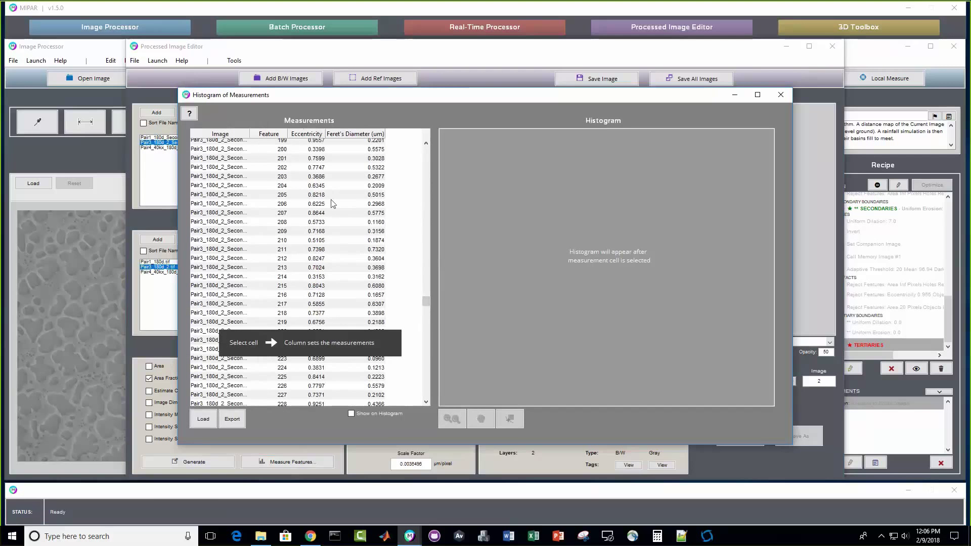
{"action": "left_click_drag", "start_coordinate": [426, 301], "coordinate": [427, 146]}
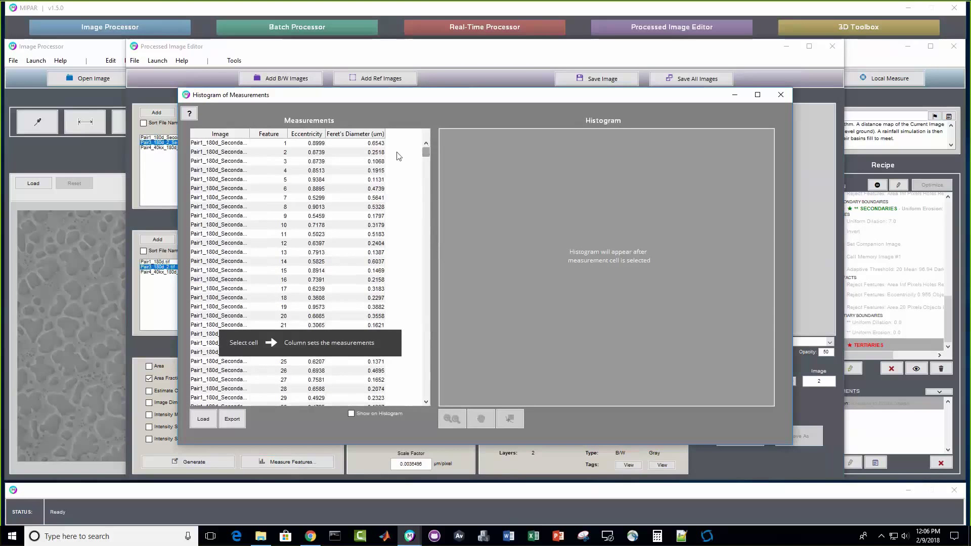
Step: View the histograms of Feret's Diameter and Eccentricity in turn, return to Feret's Diameter, and close the histogram window
{"action": "left_click", "coordinate": [367, 154]}
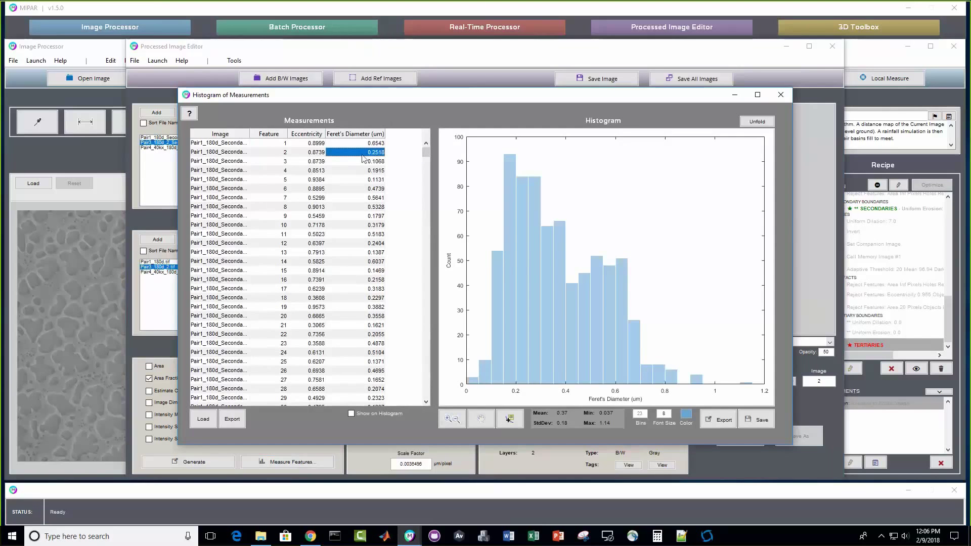
{"action": "left_click", "coordinate": [310, 152]}
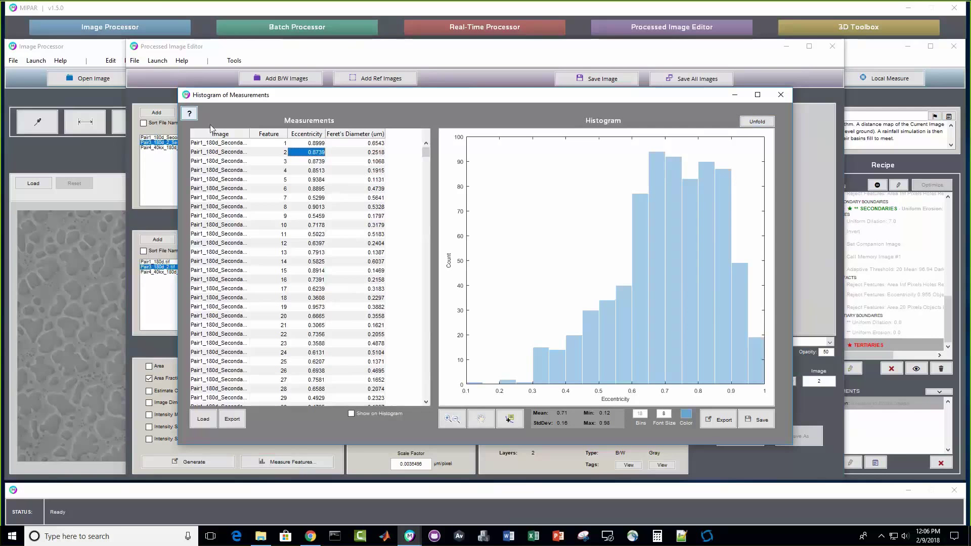
{"action": "left_click", "coordinate": [355, 161]}
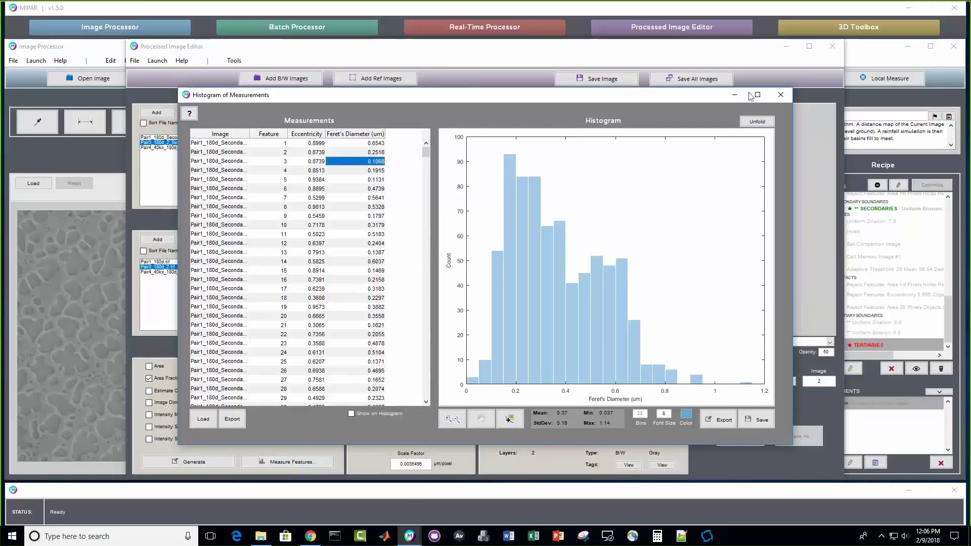
{"action": "left_click_drag", "start_coordinate": [750, 95], "coordinate": [734, 82]}
{"action": "left_click", "coordinate": [765, 83]}
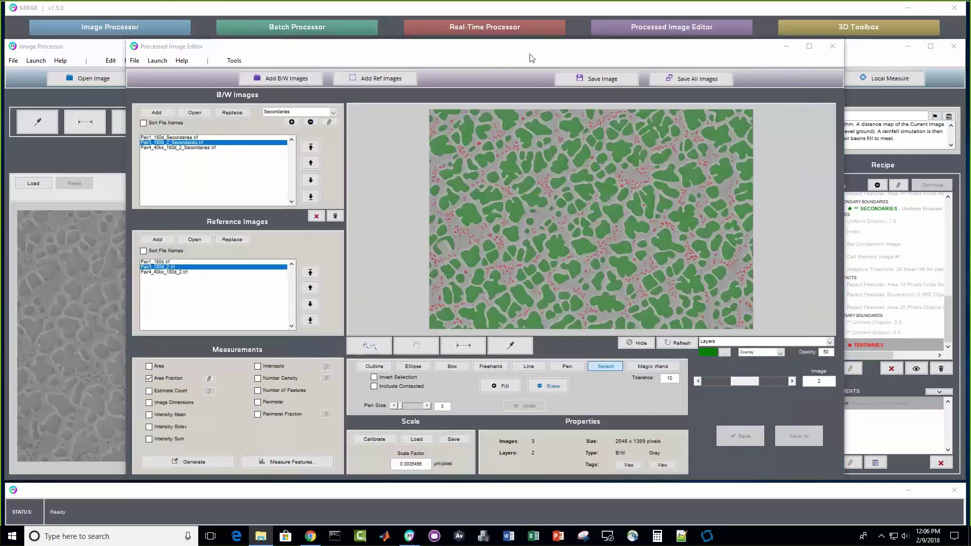
Step: Switch to File Explorer and open meas_stats.txt from the 3 - Tougher Particles folder in Excel
{"action": "key", "text": "alt+Tab"}
{"action": "right_click", "coordinate": [674, 114]}
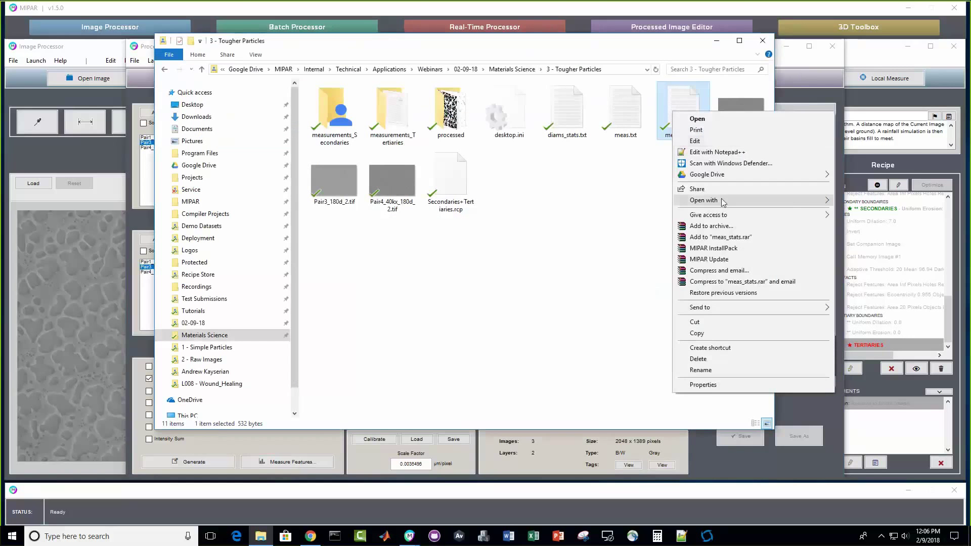
{"action": "mouse_move", "coordinate": [802, 201]}
{"action": "left_click", "coordinate": [863, 202]}
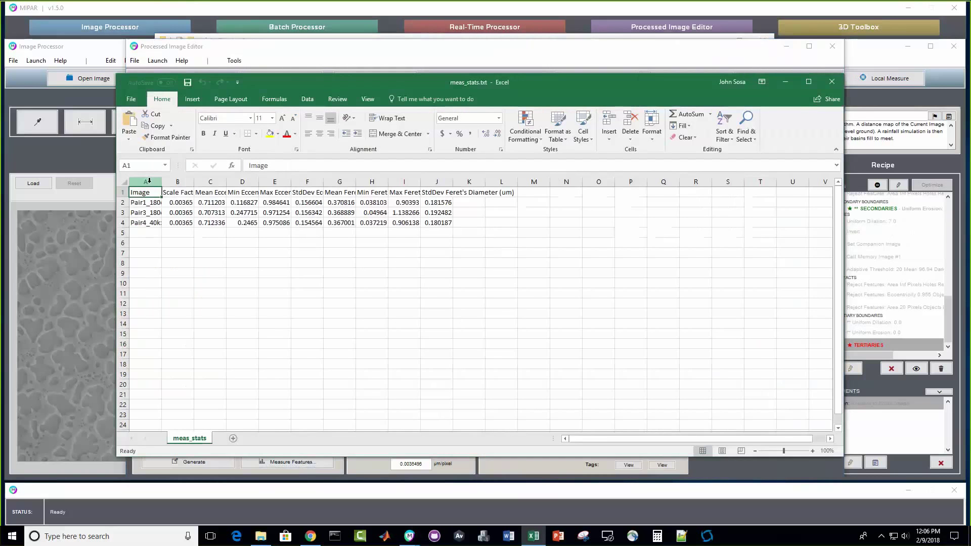
Step: Fit the Image and Feret's Diameter statistics columns to their contents for reading, and close the file without saving
{"action": "double_click", "coordinate": [163, 183]}
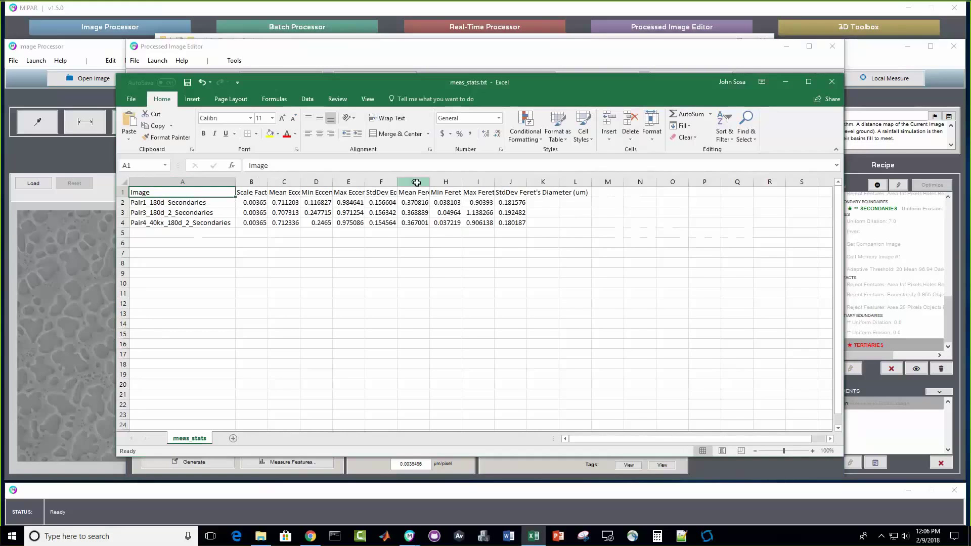
{"action": "left_click", "coordinate": [448, 181]}
{"action": "double_click", "coordinate": [461, 182]}
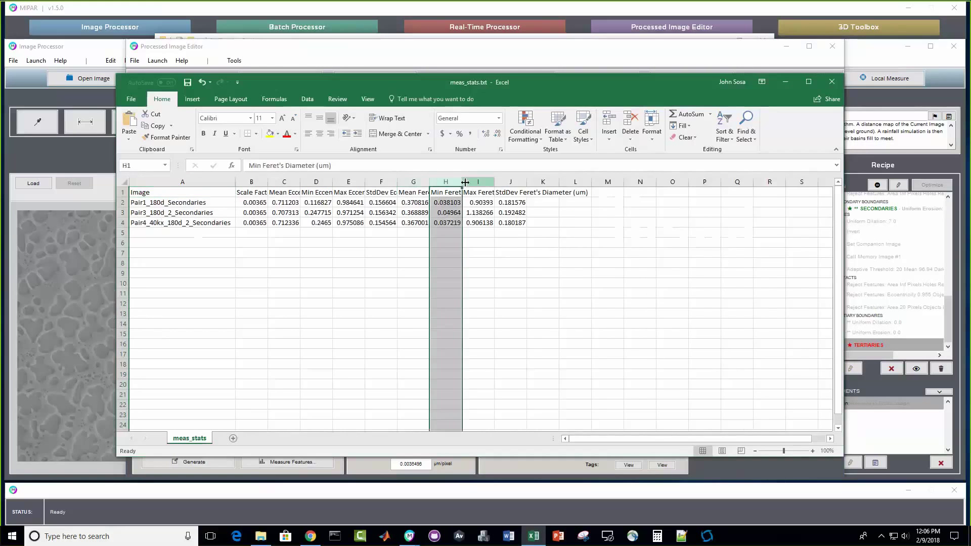
{"action": "double_click", "coordinate": [429, 182]}
{"action": "double_click", "coordinate": [611, 182]}
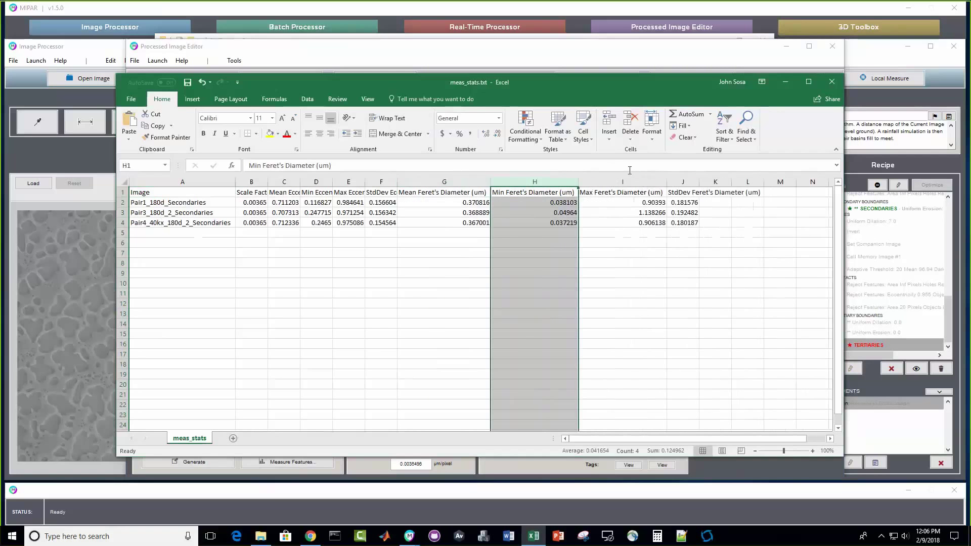
{"action": "left_click_drag", "start_coordinate": [500, 84], "coordinate": [486, 82]}
{"action": "left_click", "coordinate": [818, 80]}
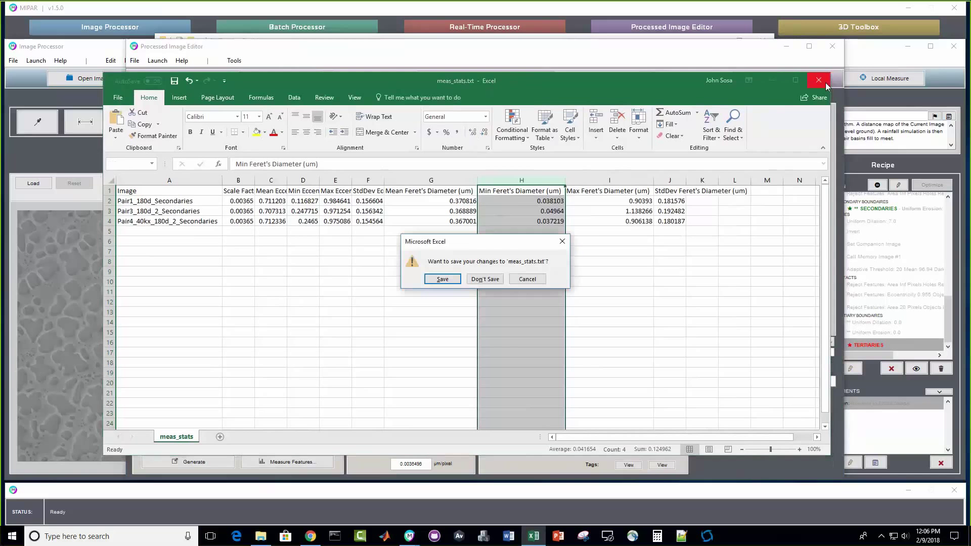
{"action": "left_click", "coordinate": [484, 279]}
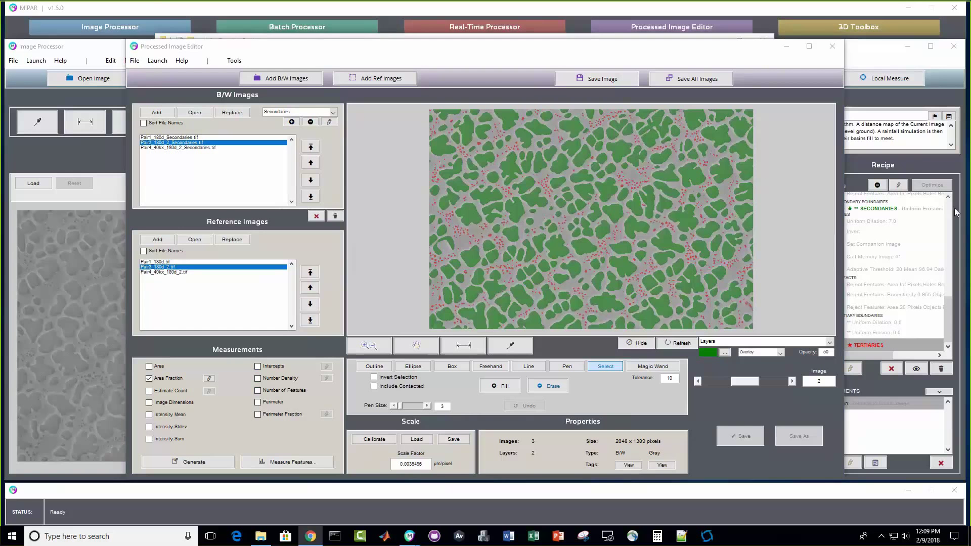
Step: Return to the MIPAR Image Processor and clear the whole particle detection recipe to start over
{"action": "left_click", "coordinate": [410, 536]}
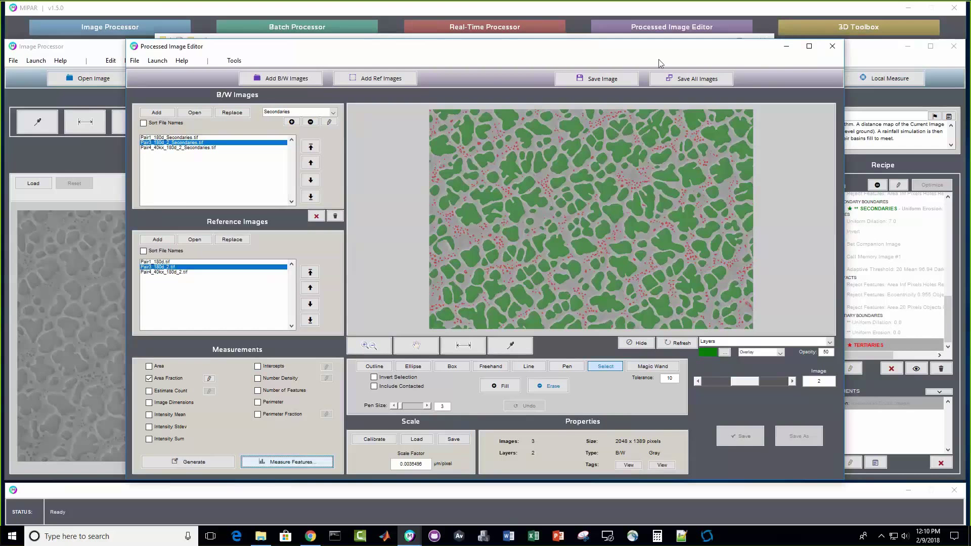
{"action": "left_click_drag", "start_coordinate": [650, 49], "coordinate": [631, 48]}
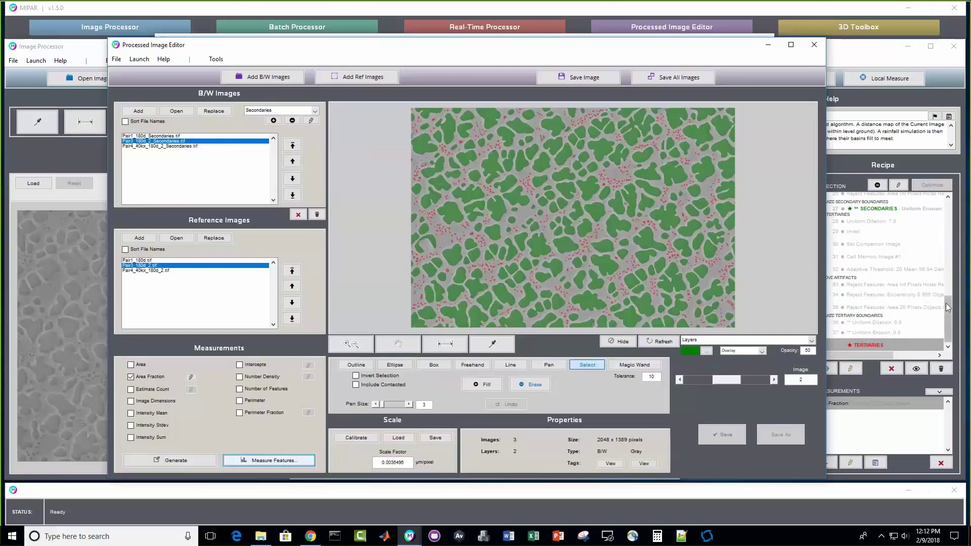
{"action": "left_click_drag", "start_coordinate": [947, 308], "coordinate": [954, 209]}
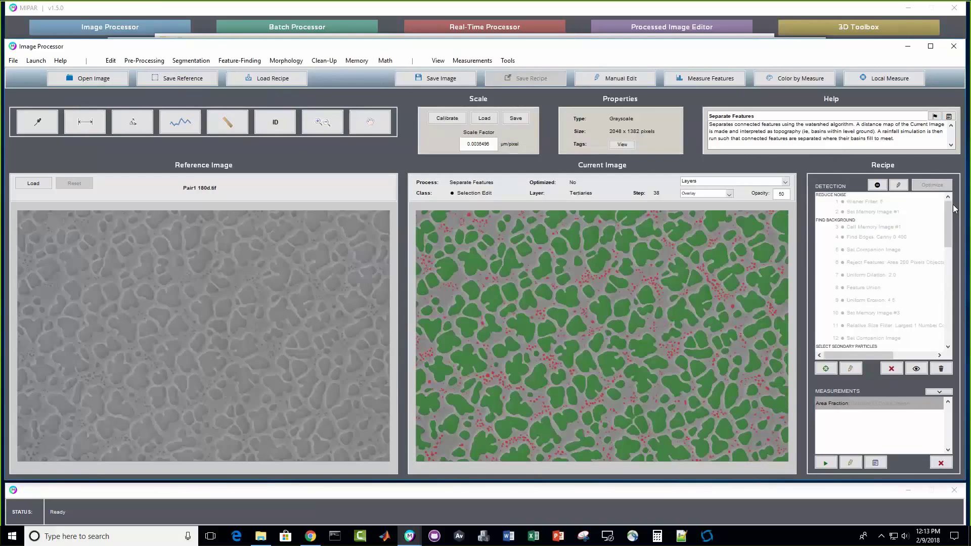
{"action": "left_click", "coordinate": [941, 369]}
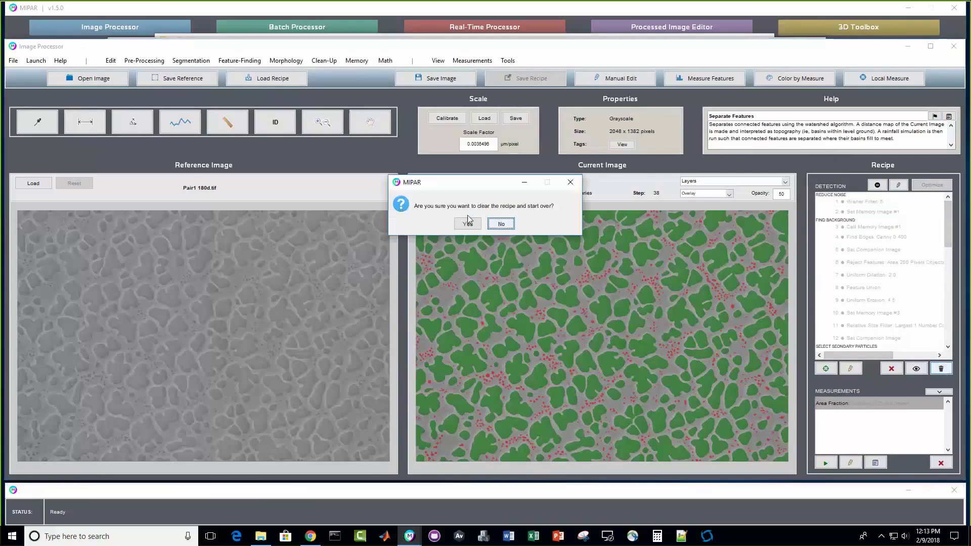
{"action": "left_click", "coordinate": [467, 227]}
Step: Load the first image from the 2 - Cracks and Pores folder in File Explorer into the Image Processor
{"action": "left_click", "coordinate": [261, 536]}
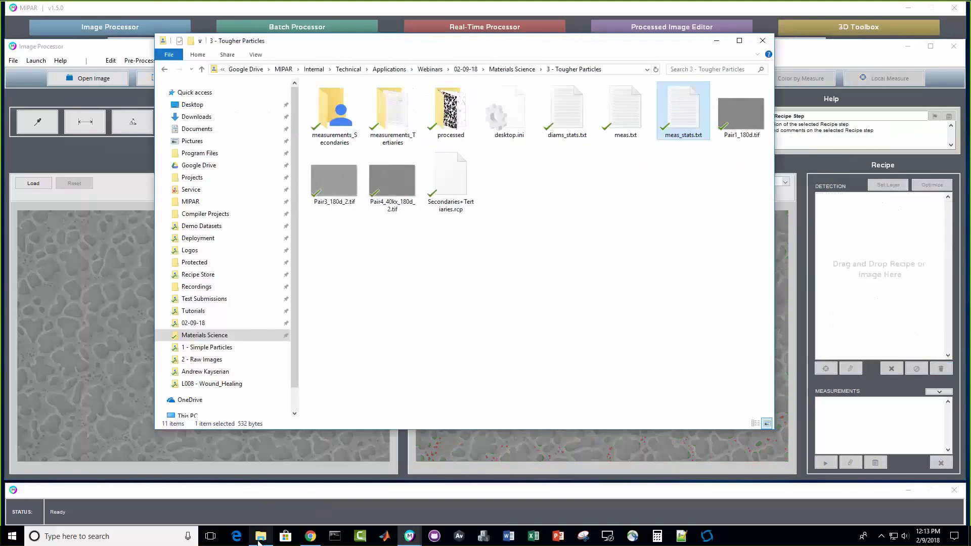
{"action": "left_click", "coordinate": [512, 69]}
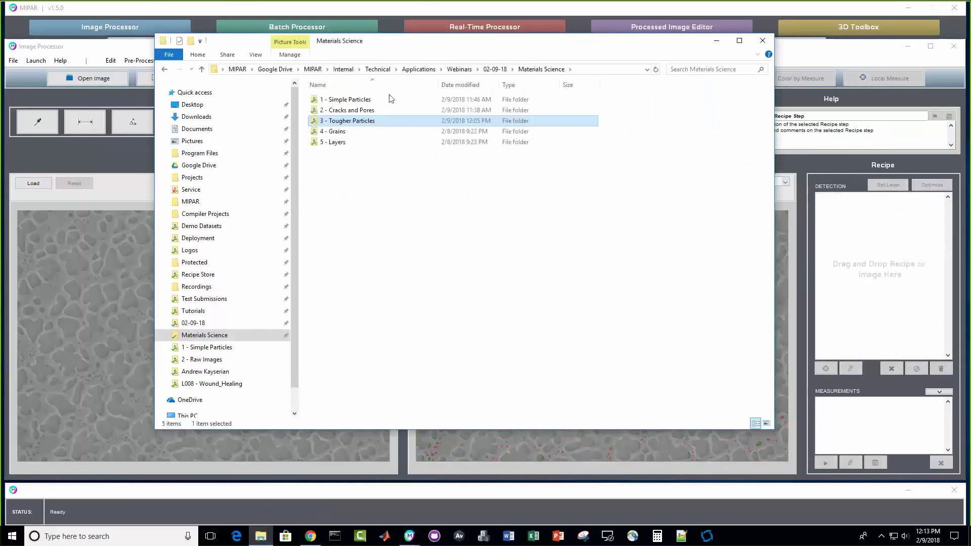
{"action": "double_click", "coordinate": [364, 110]}
{"action": "left_click_drag", "start_coordinate": [373, 99], "coordinate": [875, 248]}
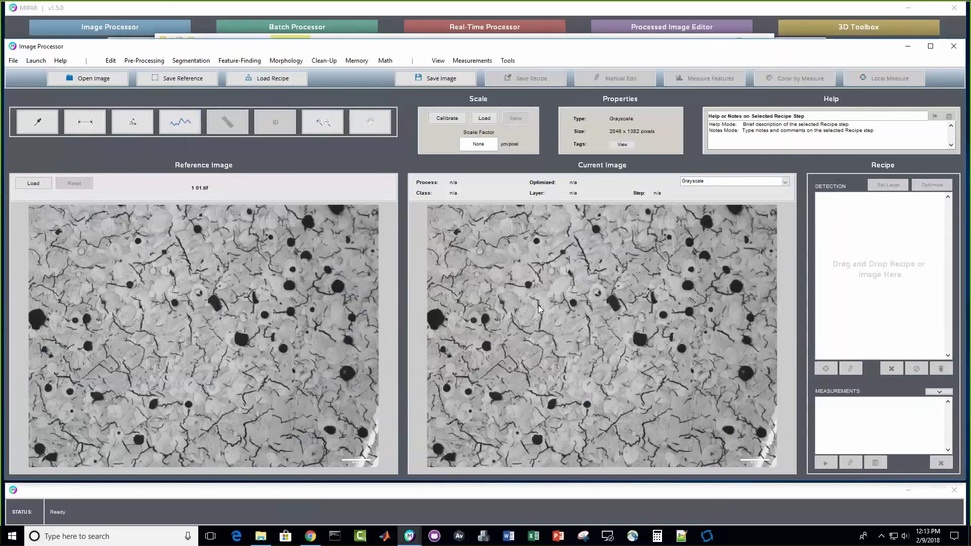
Step: Display the current image in false color and apply the Red colormap
{"action": "left_click", "coordinate": [698, 182]}
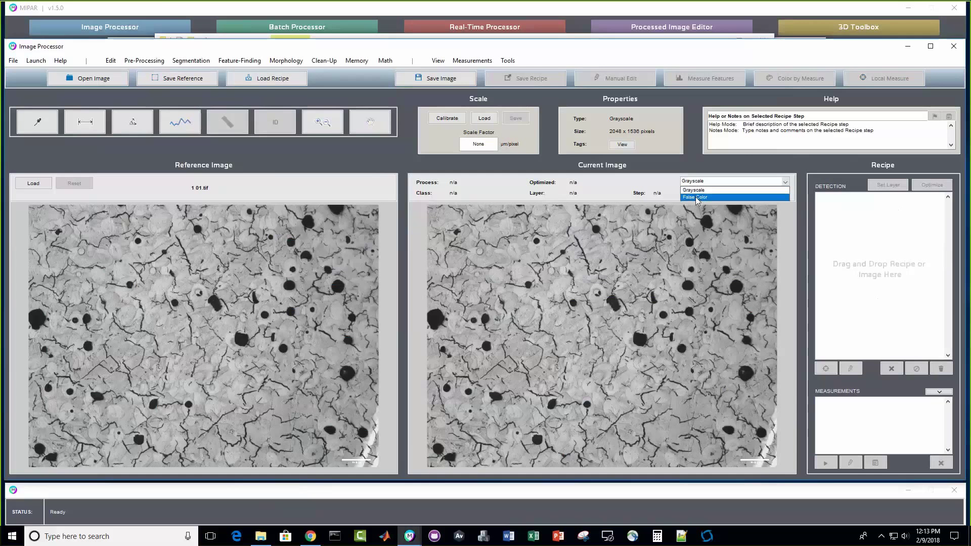
{"action": "left_click", "coordinate": [698, 198]}
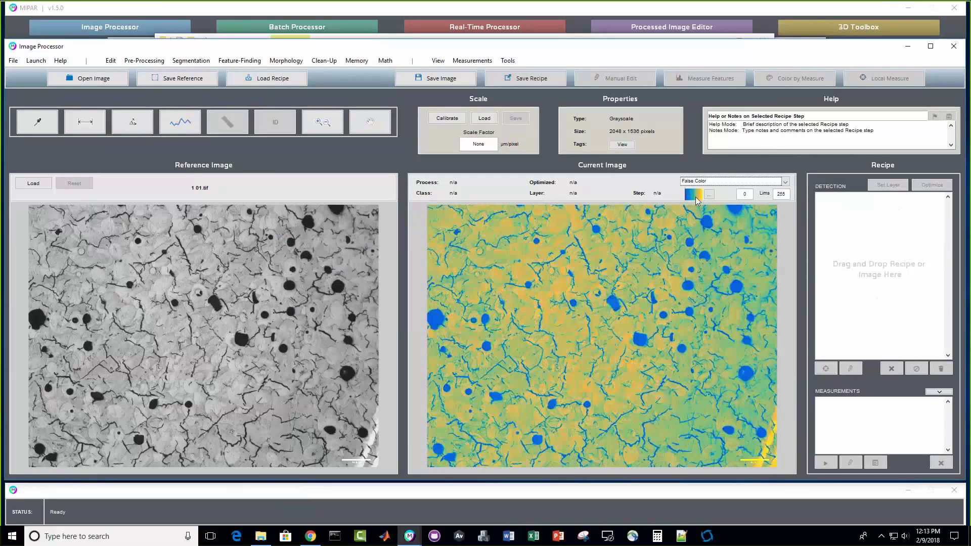
{"action": "left_click", "coordinate": [693, 195]}
{"action": "left_click", "coordinate": [501, 262]}
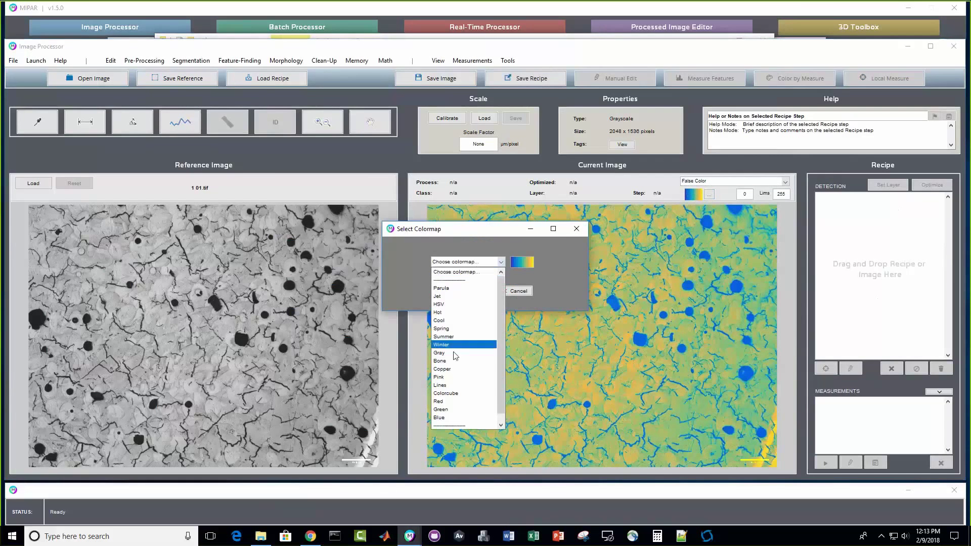
{"action": "left_click", "coordinate": [439, 401]}
{"action": "left_click", "coordinate": [463, 290]}
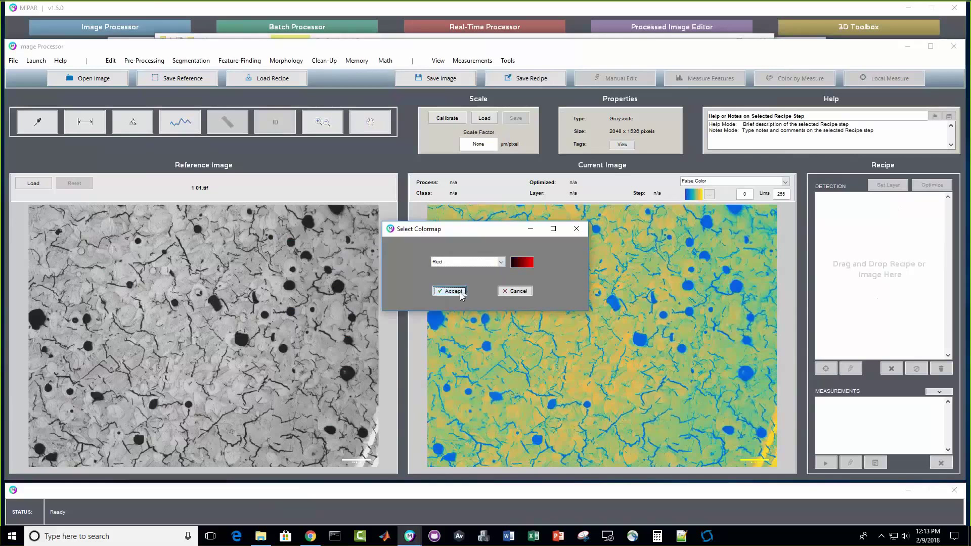
Step: Change the false-color map to Jet, and return the current image's display to Grayscale
{"action": "left_click", "coordinate": [709, 194]}
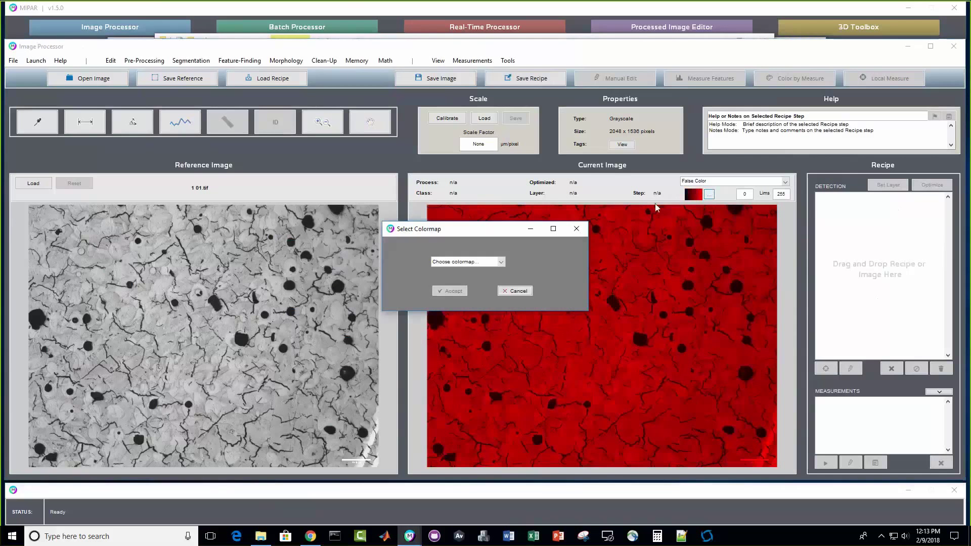
{"action": "left_click", "coordinate": [499, 261]}
{"action": "left_click", "coordinate": [457, 297]}
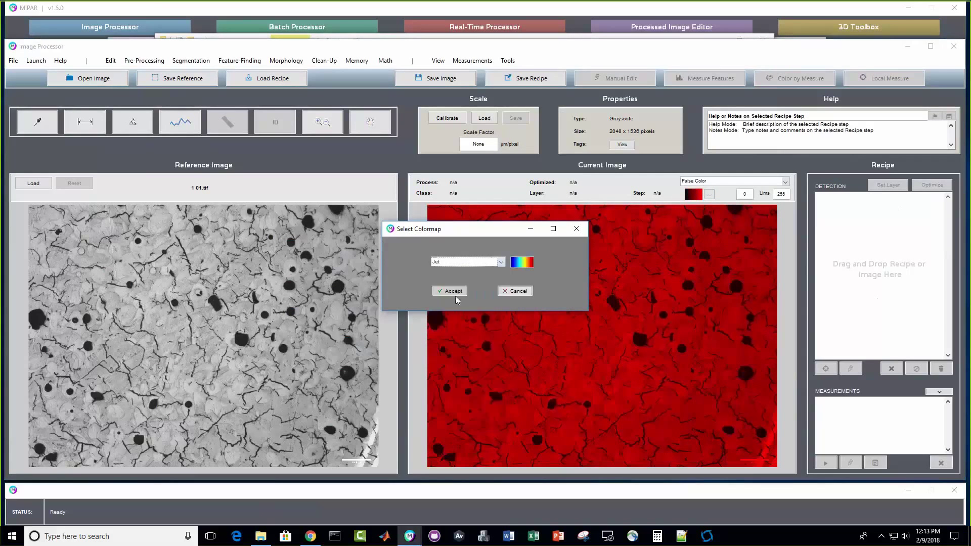
{"action": "left_click", "coordinate": [456, 291]}
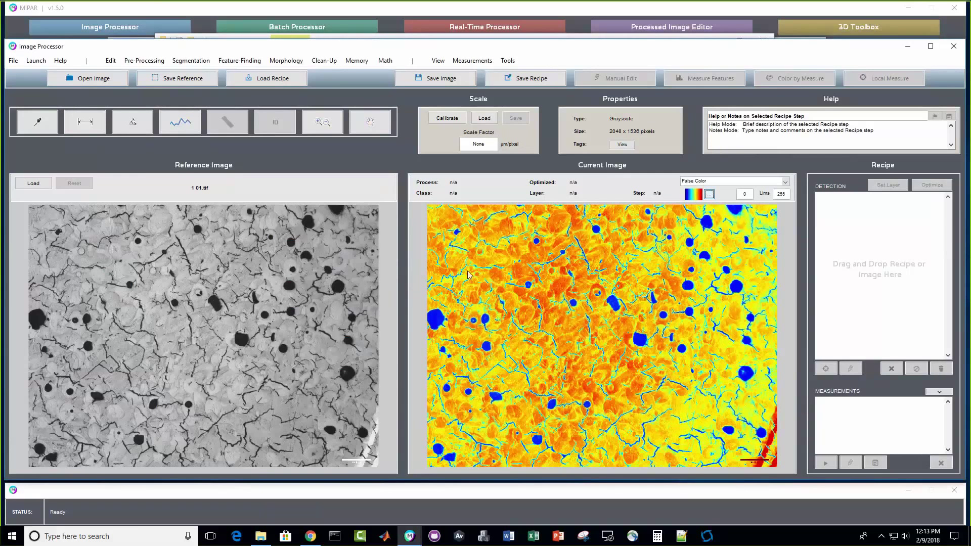
{"action": "left_click", "coordinate": [702, 185]}
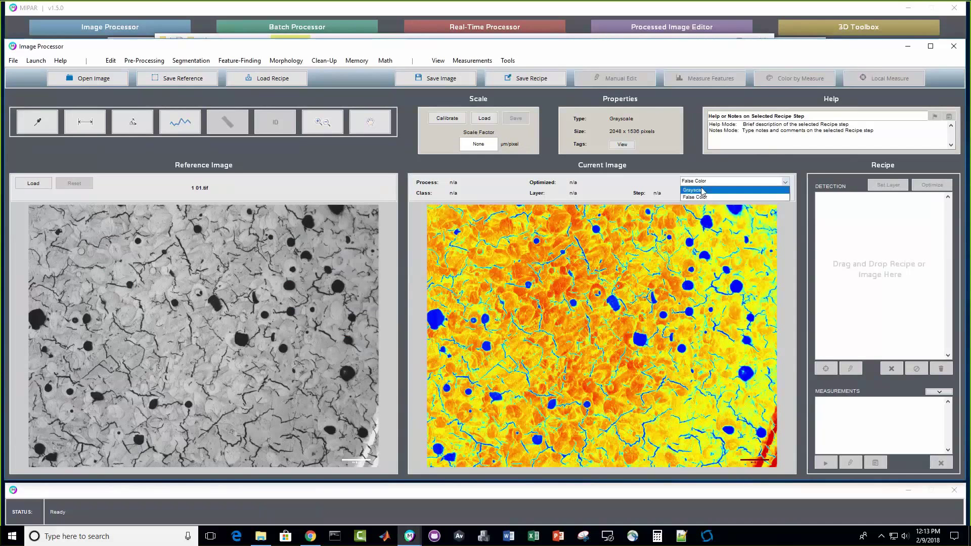
{"action": "left_click", "coordinate": [698, 190]}
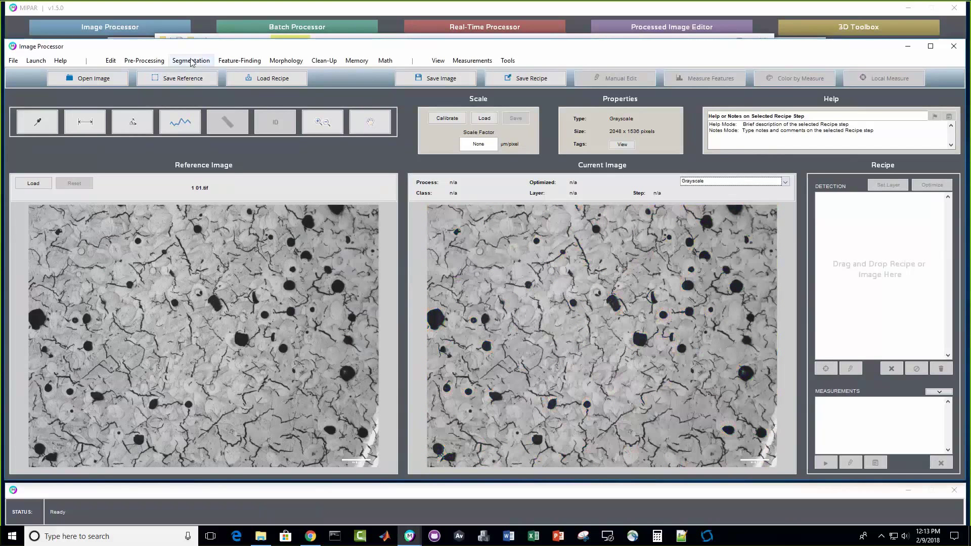
Step: Try Flatten Background with a sigma of 207, compare the preview with the original image, and cancel the filter
{"action": "left_click", "coordinate": [144, 60]}
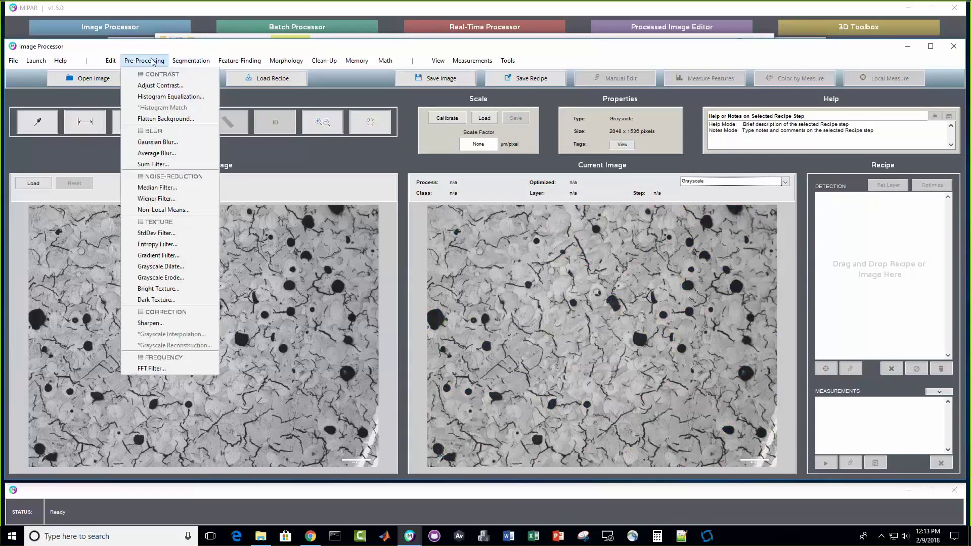
{"action": "left_click", "coordinate": [161, 121]}
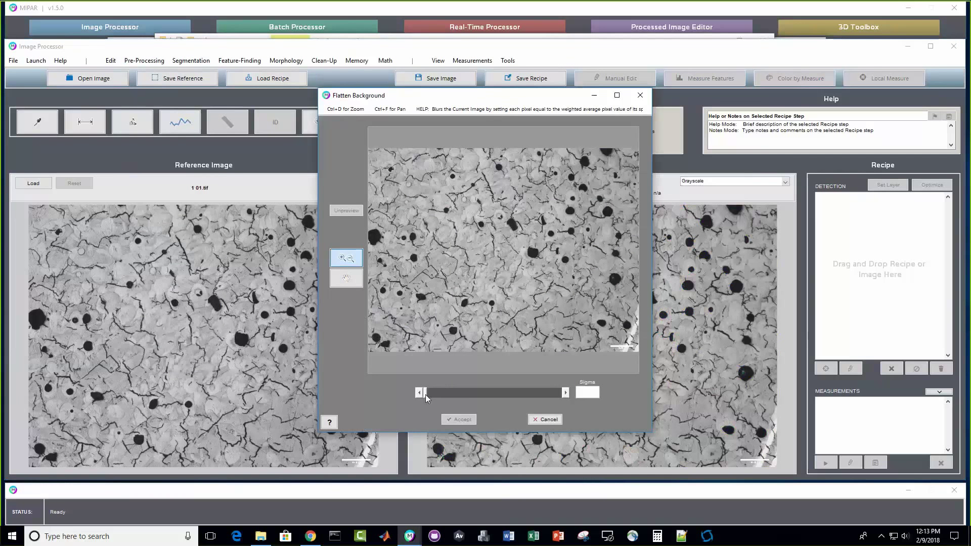
{"action": "left_click_drag", "start_coordinate": [456, 397], "coordinate": [466, 398]}
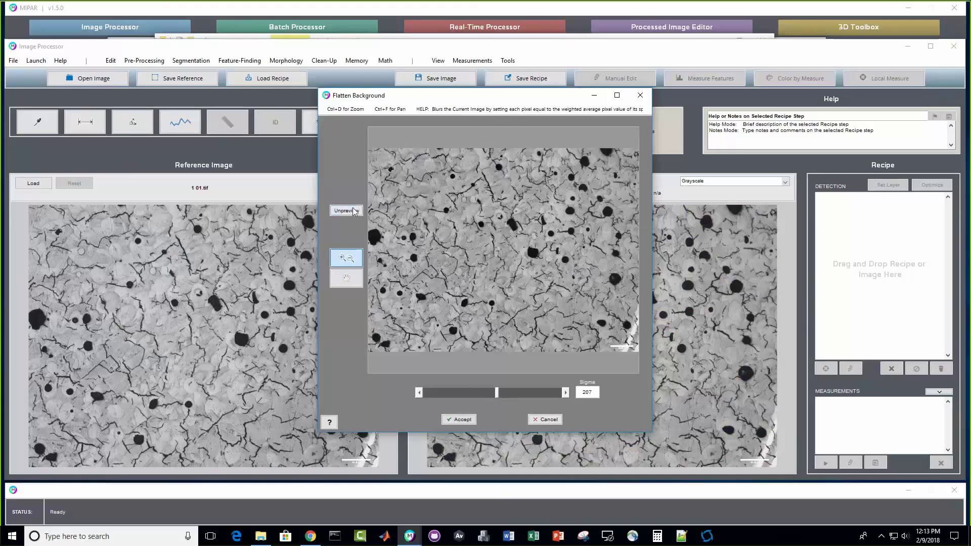
{"action": "left_click", "coordinate": [346, 210]}
{"action": "left_click", "coordinate": [346, 210]}
{"action": "left_click", "coordinate": [354, 209]}
{"action": "left_click", "coordinate": [354, 211]}
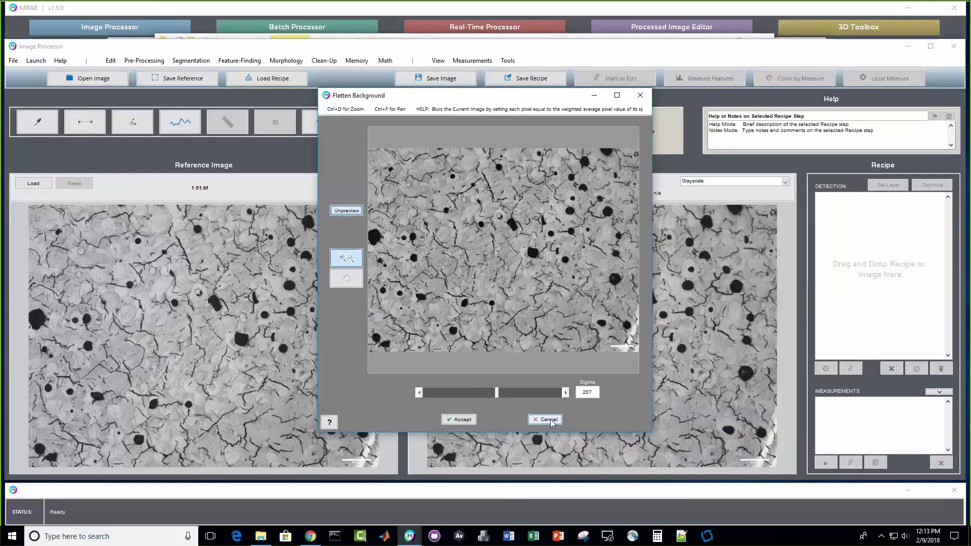
{"action": "left_click", "coordinate": [354, 210]}
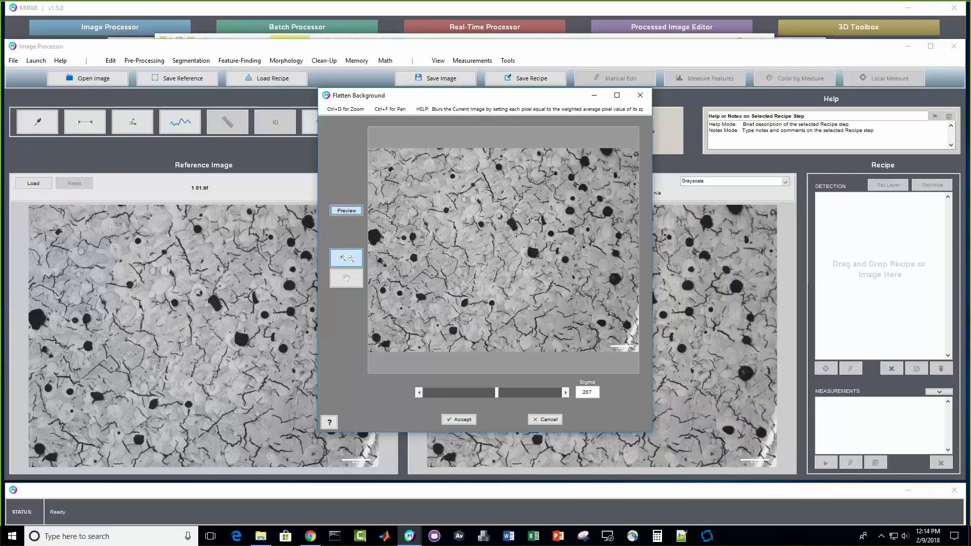
{"action": "left_click", "coordinate": [544, 420]}
Step: Try uniform Histogram Equalization at 0.01 enhancement, raising the tiles from 7 to 62, and cancel the operation
{"action": "left_click", "coordinate": [151, 61]}
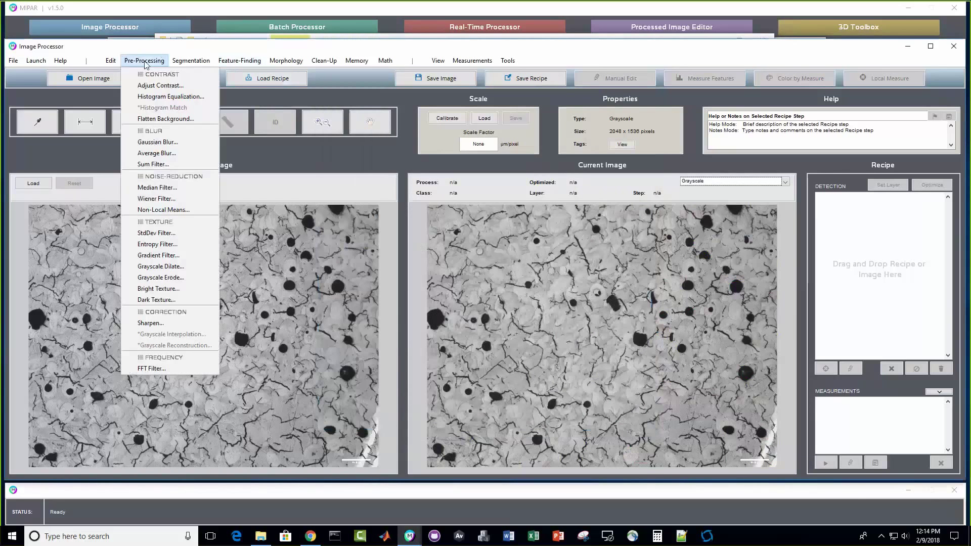
{"action": "left_click", "coordinate": [156, 96]}
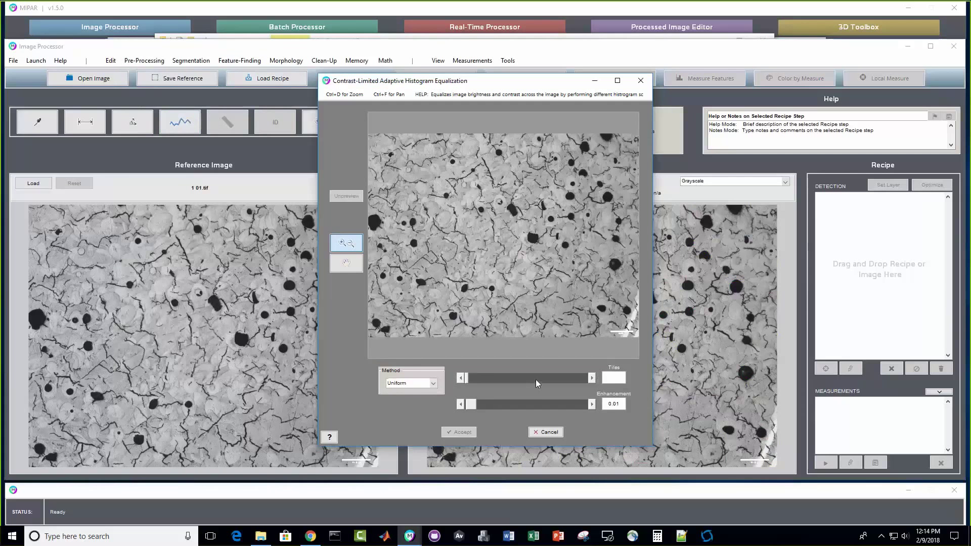
{"action": "left_click", "coordinate": [535, 379]}
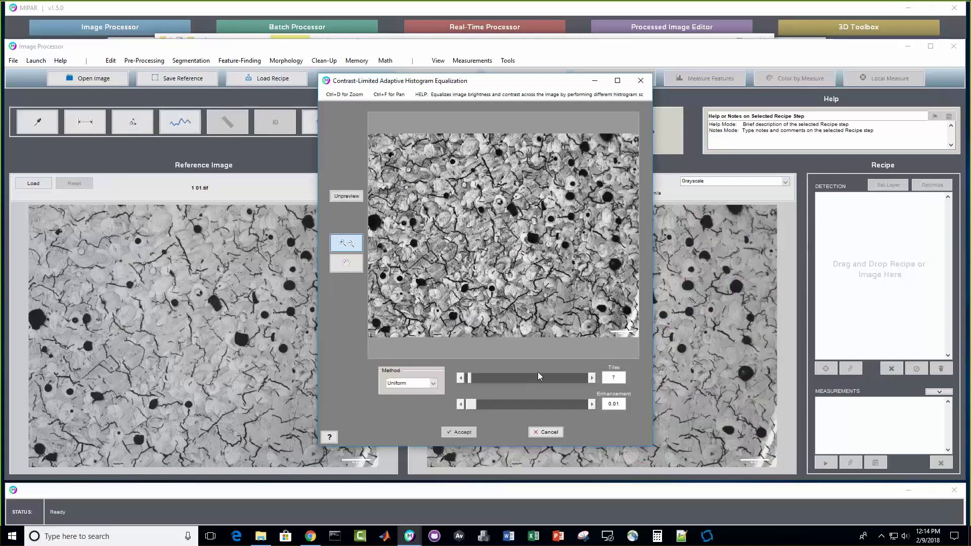
{"action": "left_click", "coordinate": [591, 378]}
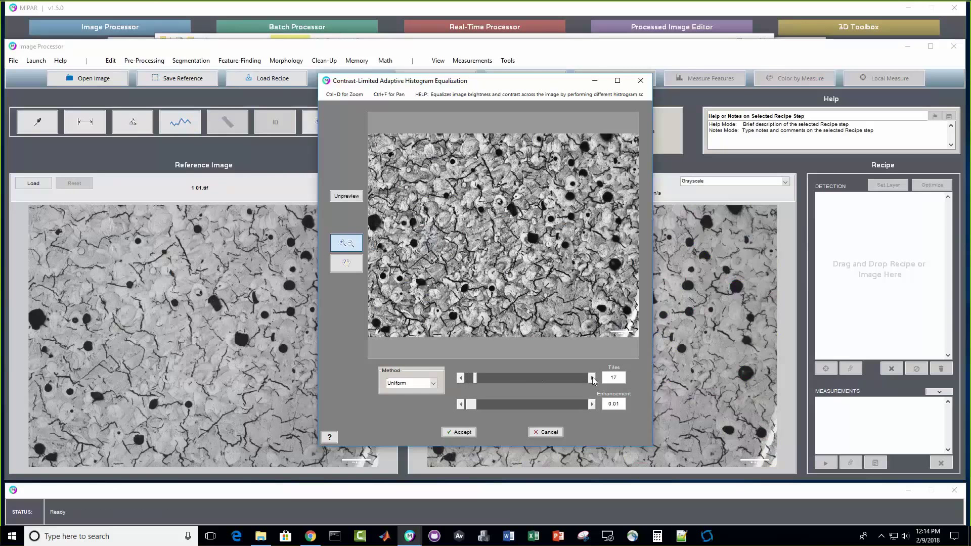
{"action": "left_click", "coordinate": [592, 378]}
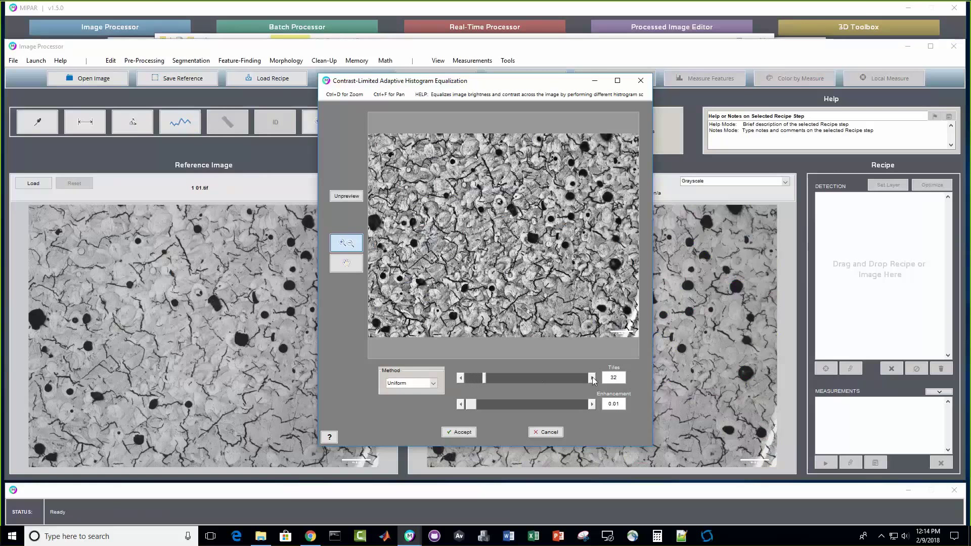
{"action": "left_click", "coordinate": [591, 378]}
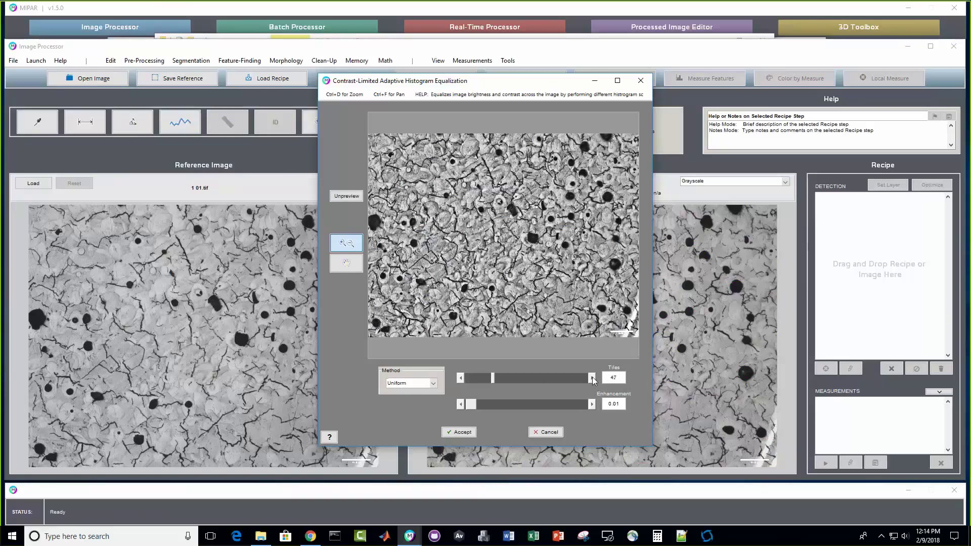
{"action": "left_click", "coordinate": [592, 379]}
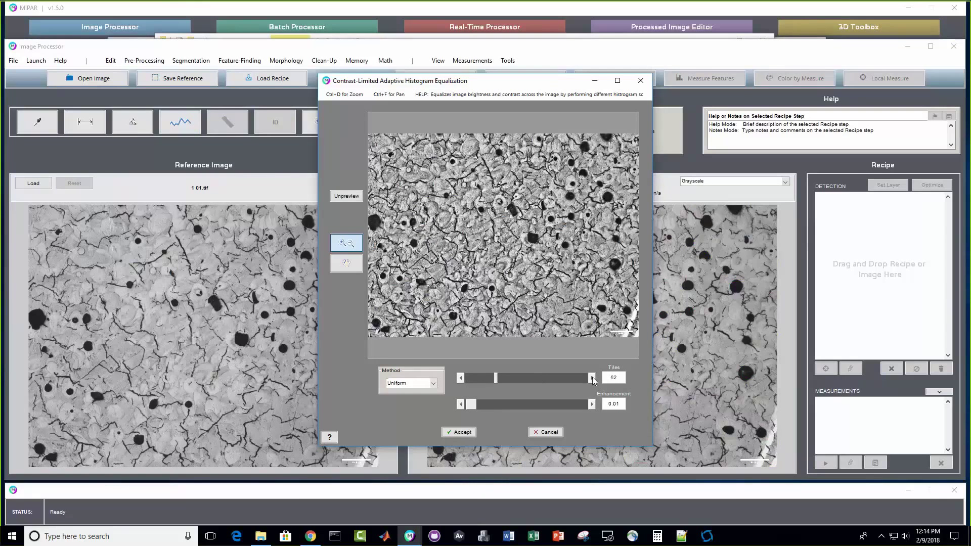
{"action": "left_click", "coordinate": [550, 432]}
Step: Set up Find Texture with a radius of 6 and the Trace type, and compare its preview with the original
{"action": "left_click", "coordinate": [248, 61]}
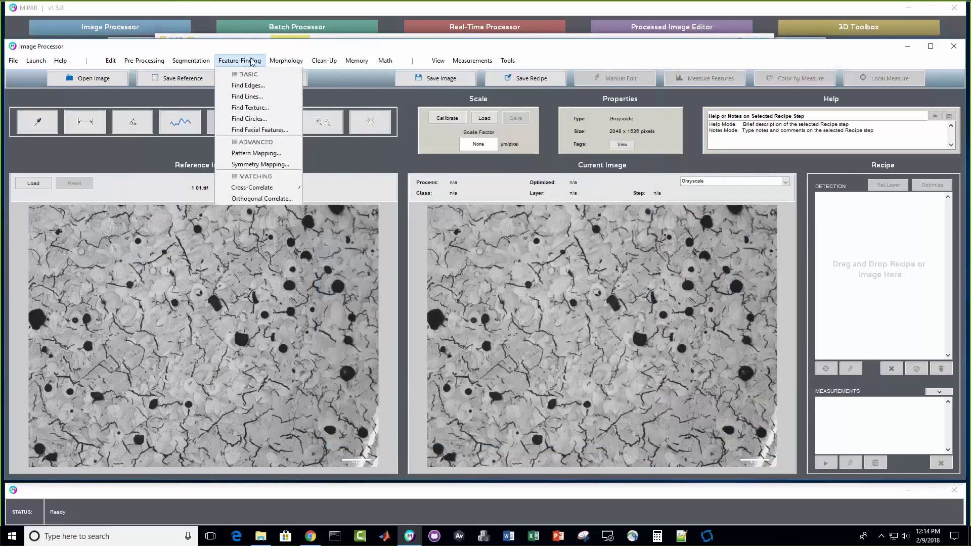
{"action": "left_click", "coordinate": [253, 110]}
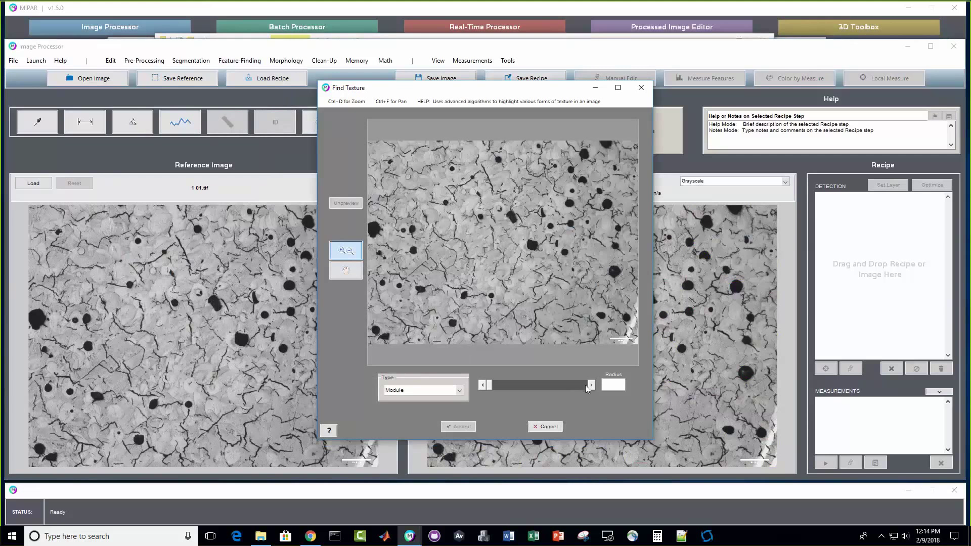
{"action": "left_click", "coordinate": [585, 385]}
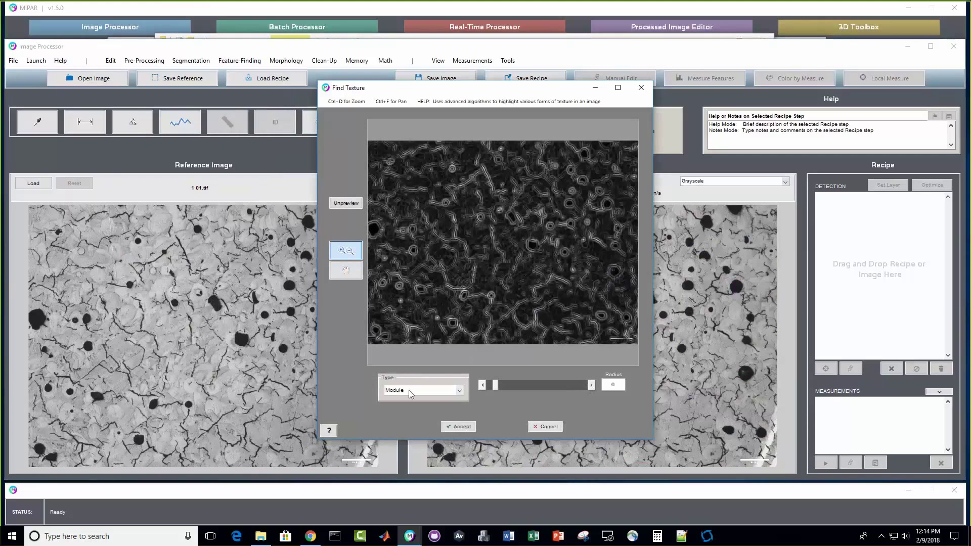
{"action": "left_click", "coordinate": [409, 390]}
{"action": "left_click", "coordinate": [408, 406]}
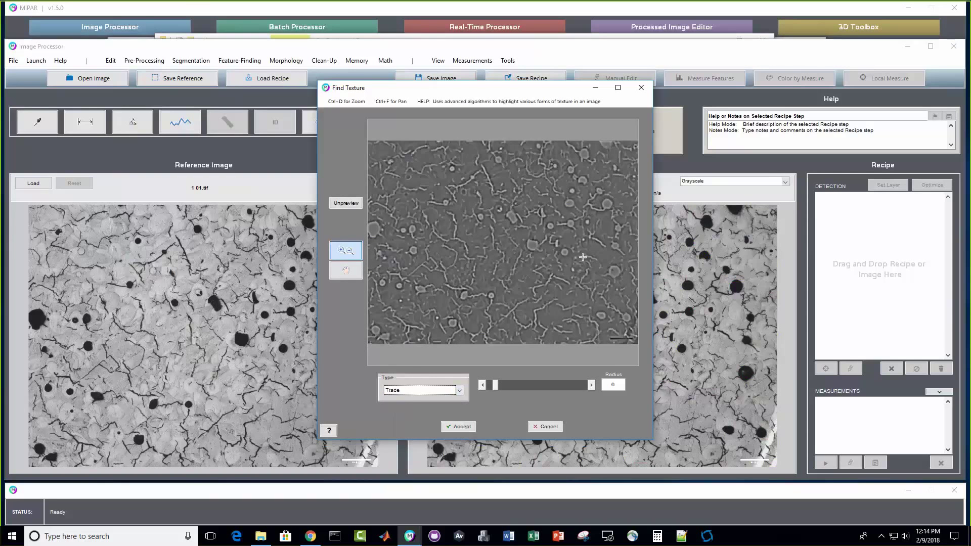
{"action": "left_click", "coordinate": [351, 204]}
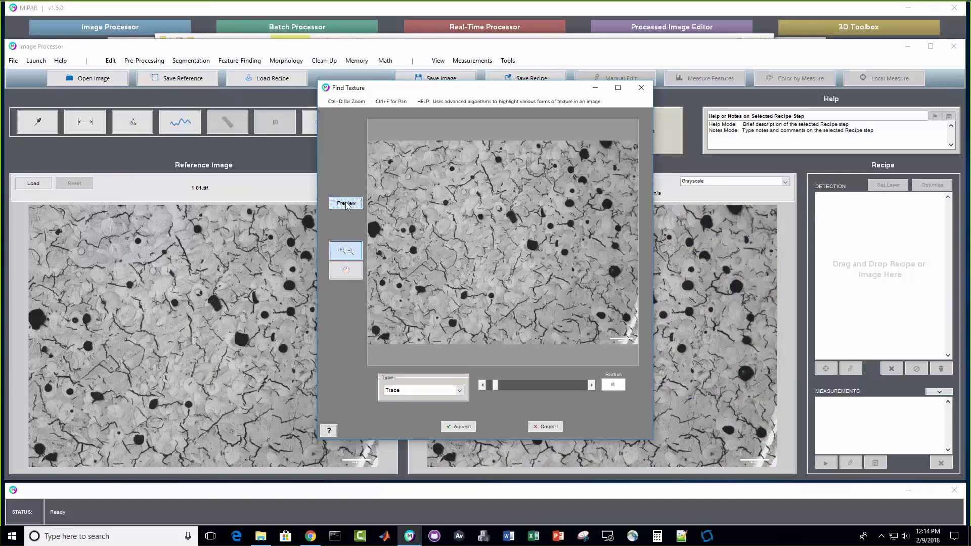
{"action": "left_click", "coordinate": [347, 204]}
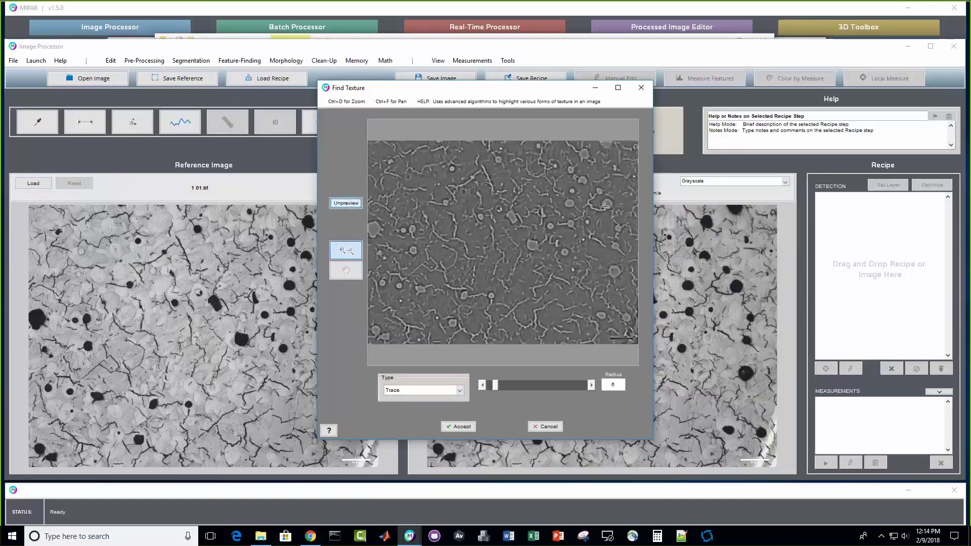
Step: Examine the cracks and pores up close, comparing the Trace texture preview with the original image
{"action": "left_click", "coordinate": [554, 194]}
{"action": "left_click", "coordinate": [554, 194]}
{"action": "left_click", "coordinate": [346, 203]}
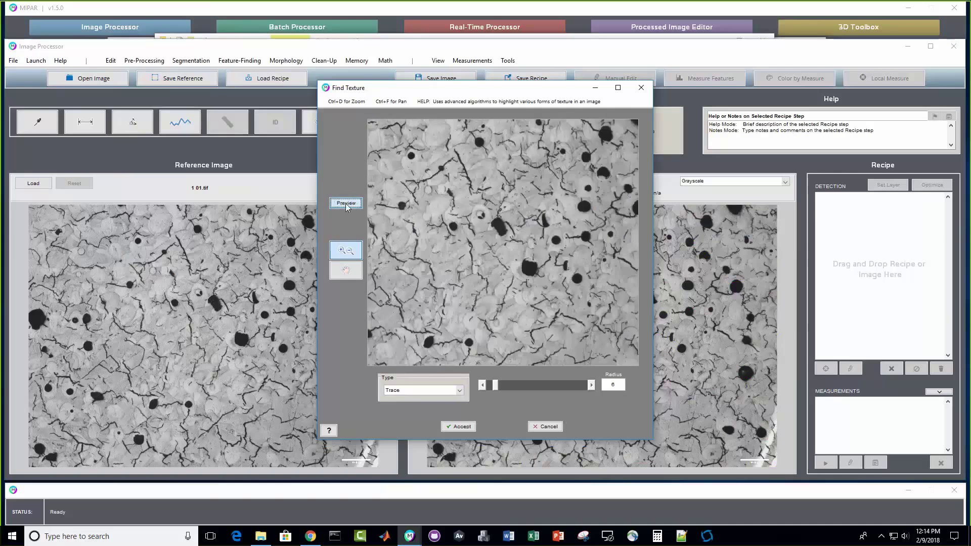
{"action": "left_click", "coordinate": [347, 203]}
{"action": "left_click", "coordinate": [346, 203]}
{"action": "left_click", "coordinate": [350, 205]}
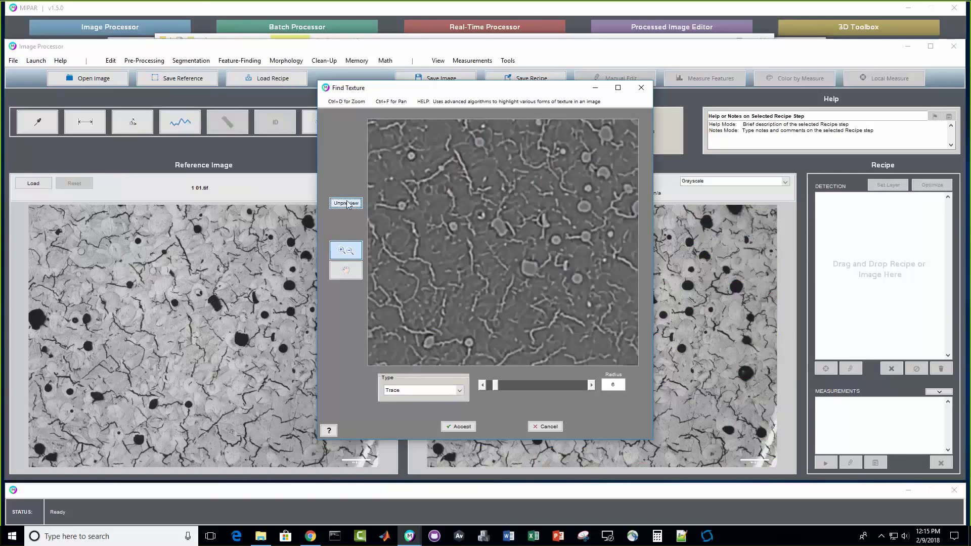
{"action": "left_click", "coordinate": [348, 204]}
{"action": "left_click", "coordinate": [348, 204]}
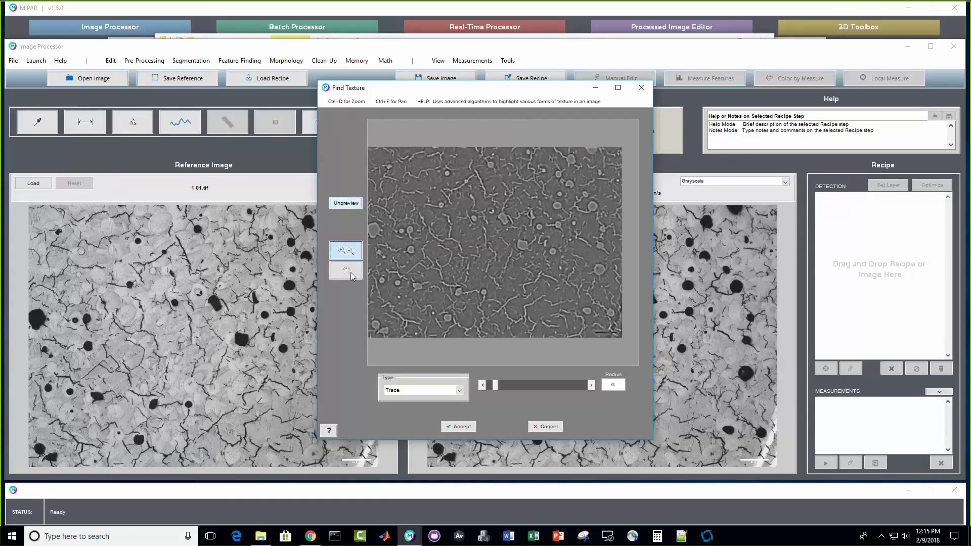
Step: Preview the Determinant, First Eigen, Second Eigen and Orientation texture types at the current radius
{"action": "left_click", "coordinate": [406, 391]}
{"action": "left_click", "coordinate": [400, 417]}
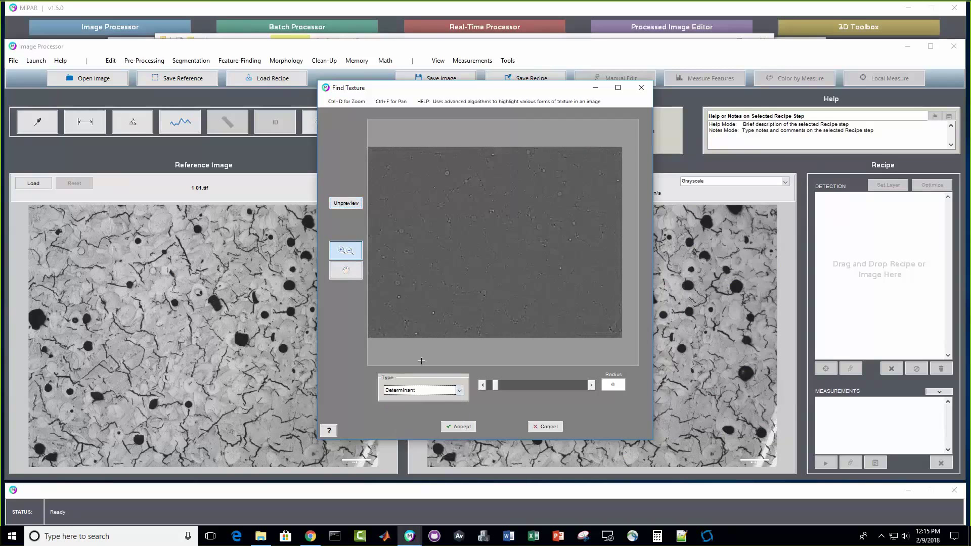
{"action": "left_click", "coordinate": [410, 391]}
{"action": "left_click", "coordinate": [407, 426]}
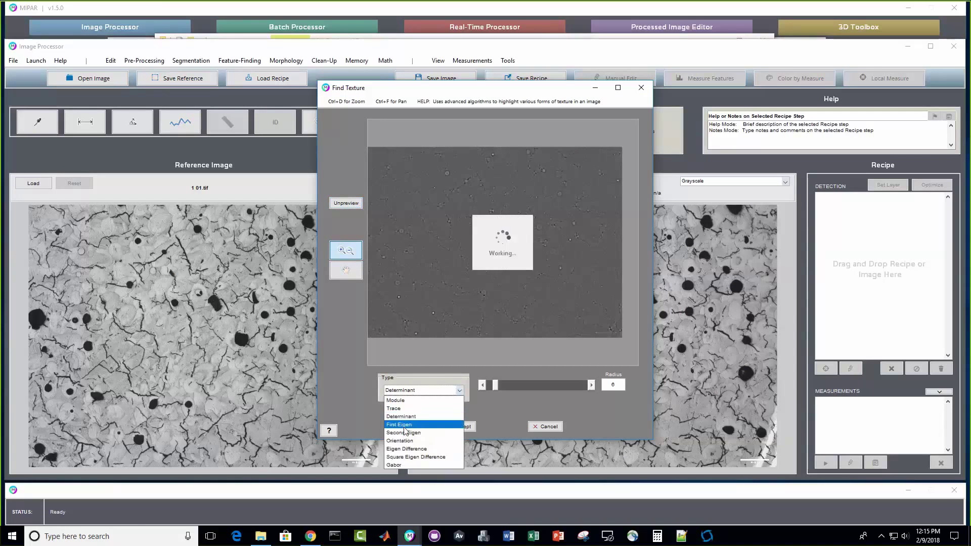
{"action": "left_click", "coordinate": [429, 391]}
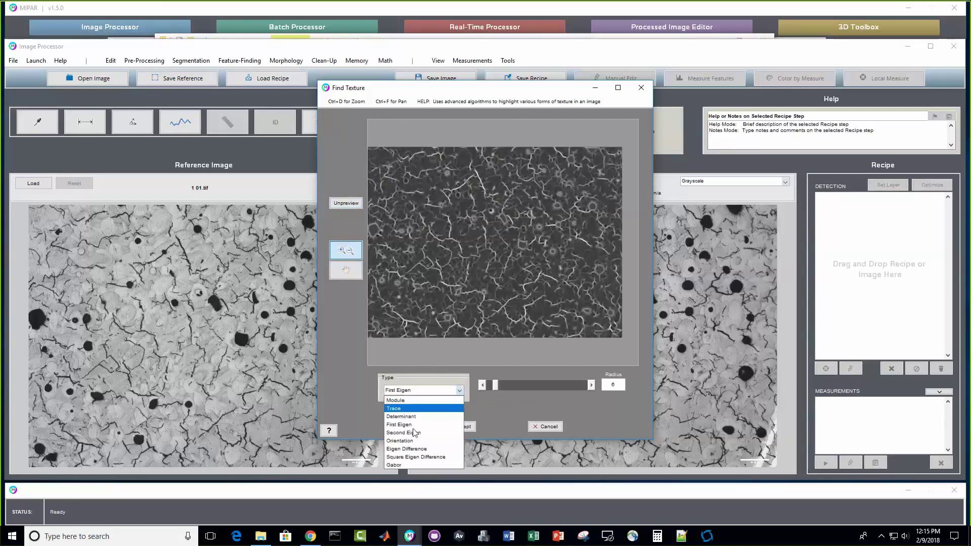
{"action": "left_click", "coordinate": [411, 434]}
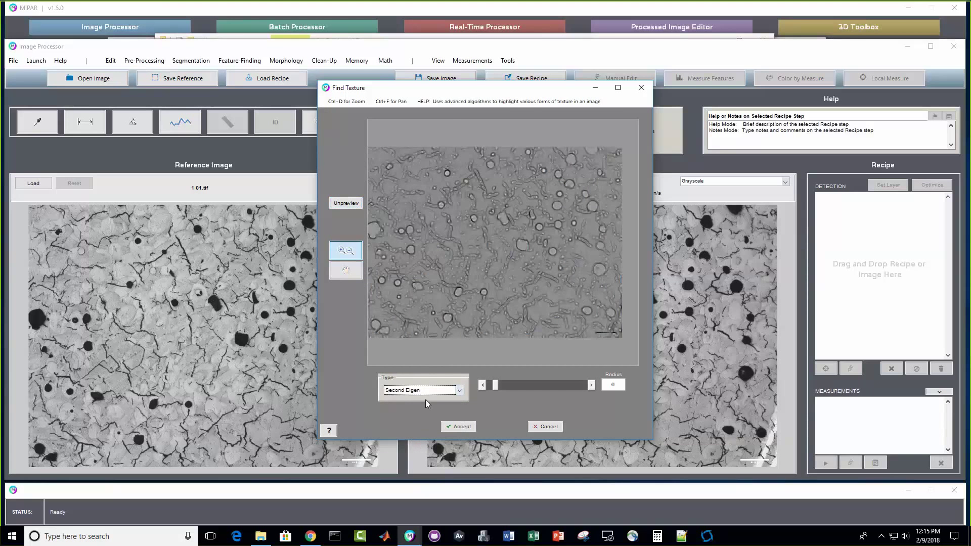
{"action": "left_click", "coordinate": [423, 391]}
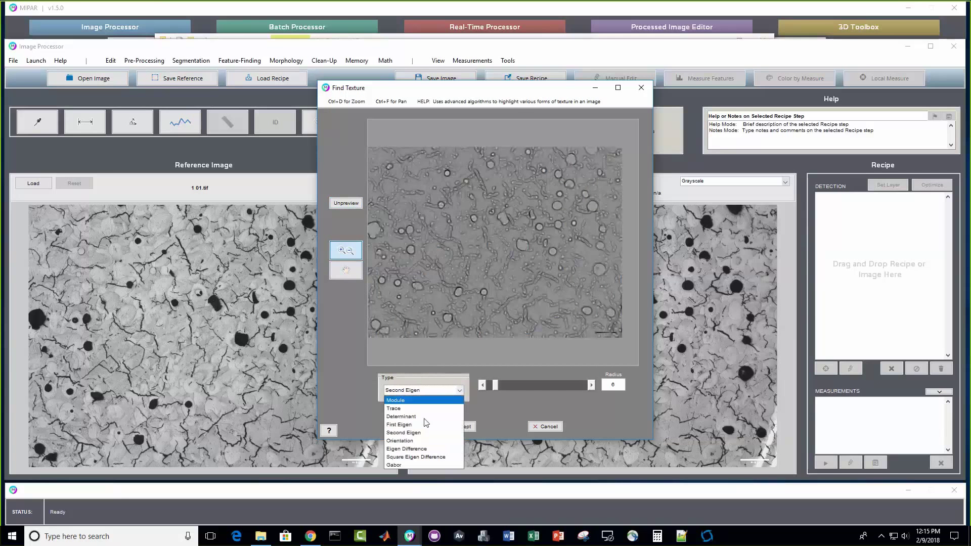
{"action": "left_click", "coordinate": [416, 441]}
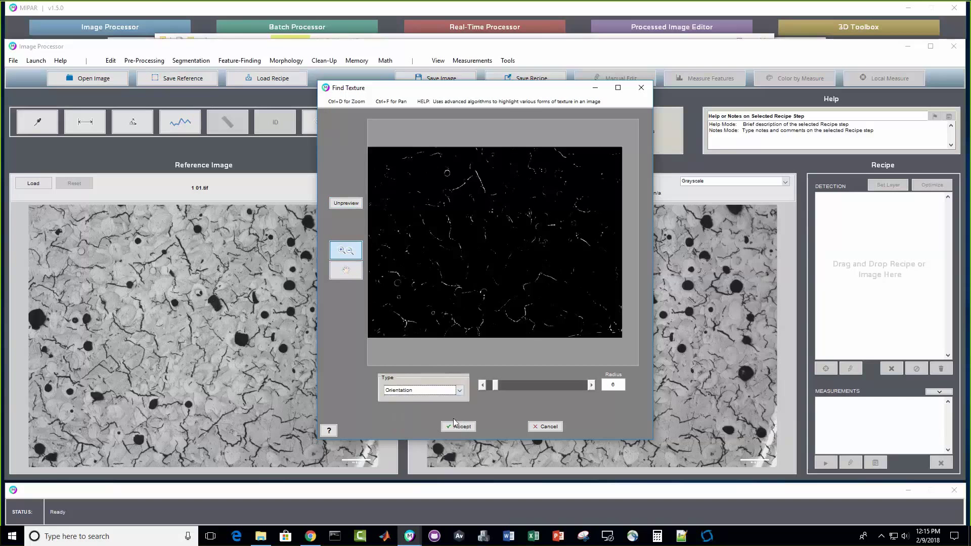
Step: Preview the Eigen Difference, Square Eigen Difference and Gabor texture types, return to Trace, and cancel Find Texture
{"action": "left_click", "coordinate": [411, 395]}
{"action": "left_click", "coordinate": [420, 453]}
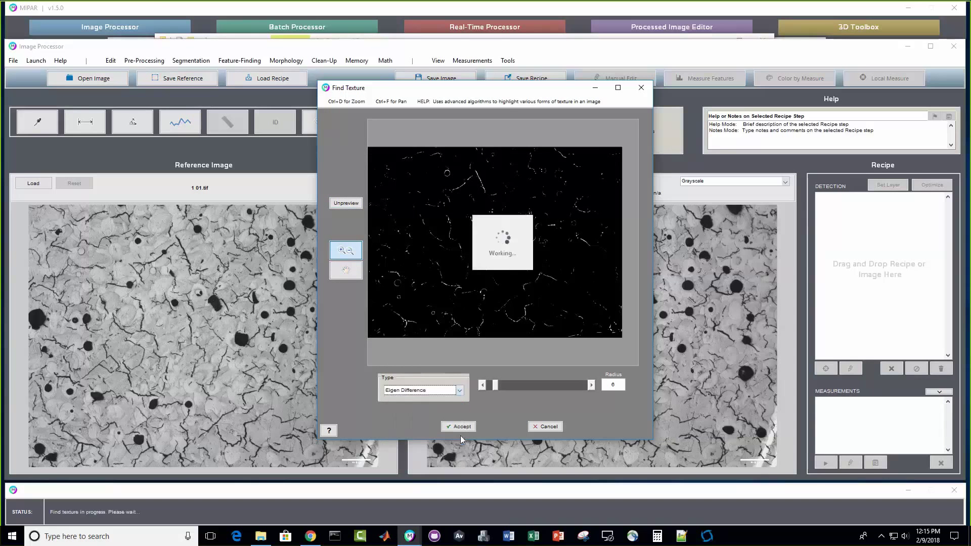
{"action": "left_click", "coordinate": [420, 391]}
{"action": "left_click", "coordinate": [419, 459]}
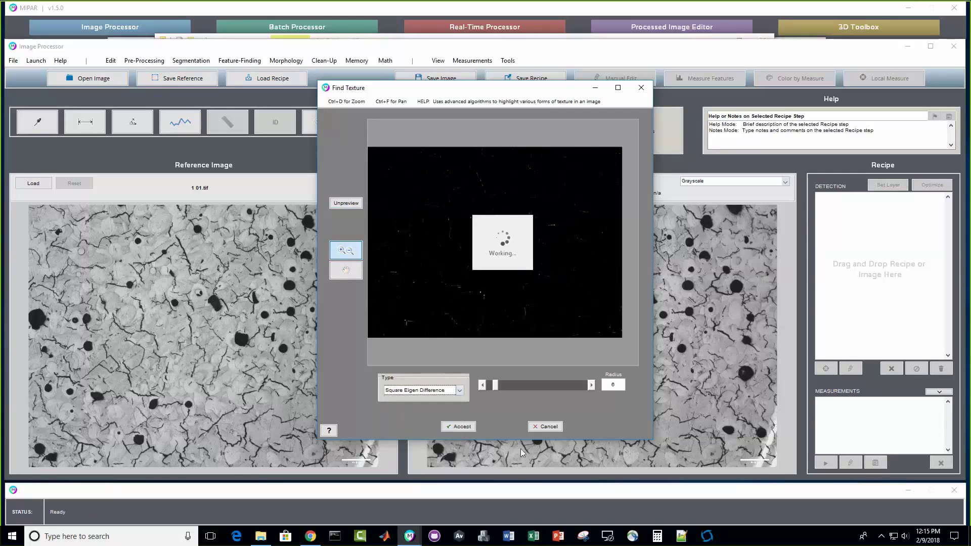
{"action": "left_click", "coordinate": [420, 390]}
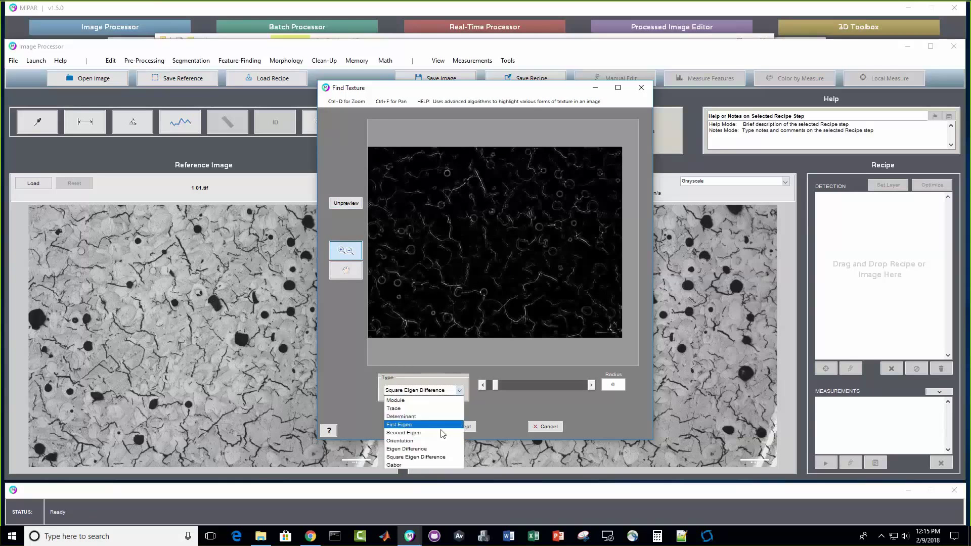
{"action": "left_click", "coordinate": [416, 465]}
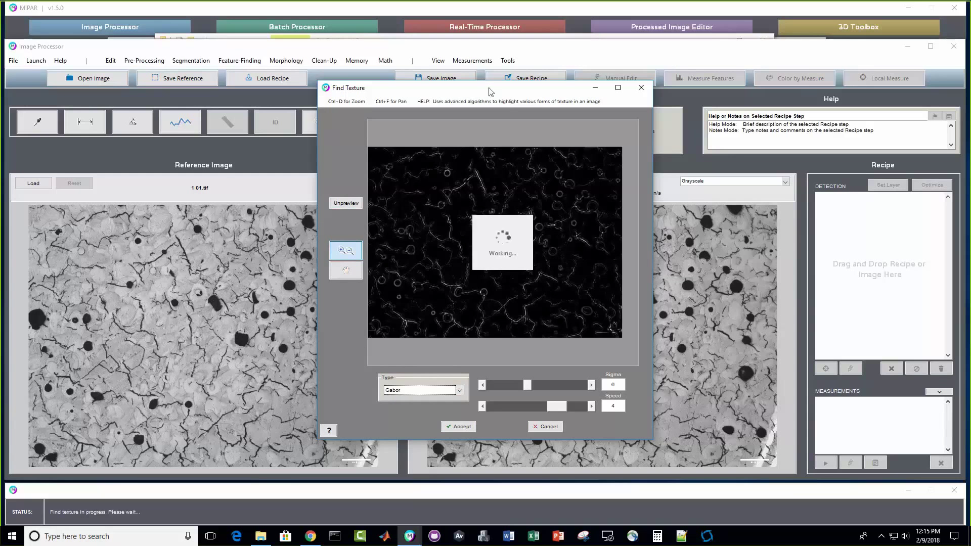
{"action": "left_click", "coordinate": [428, 392]}
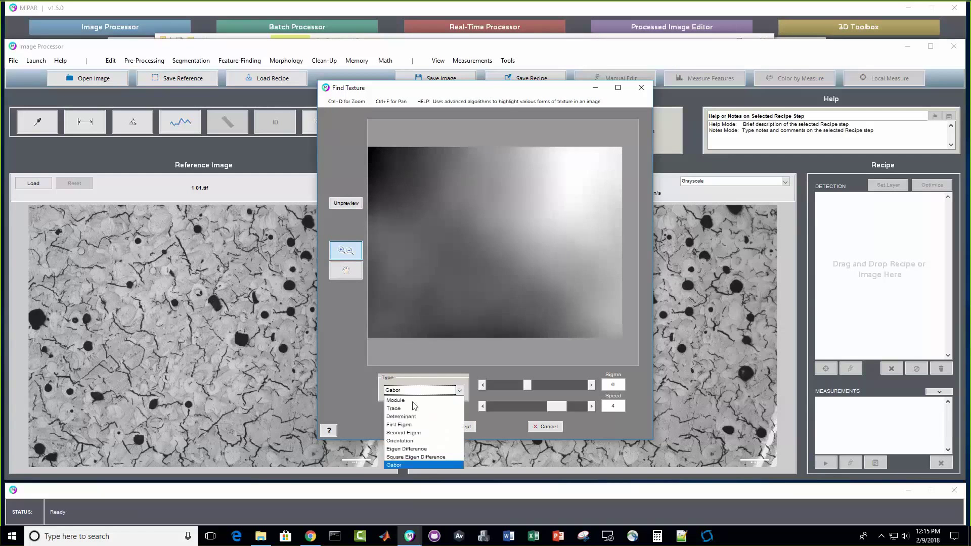
{"action": "left_click", "coordinate": [412, 405]}
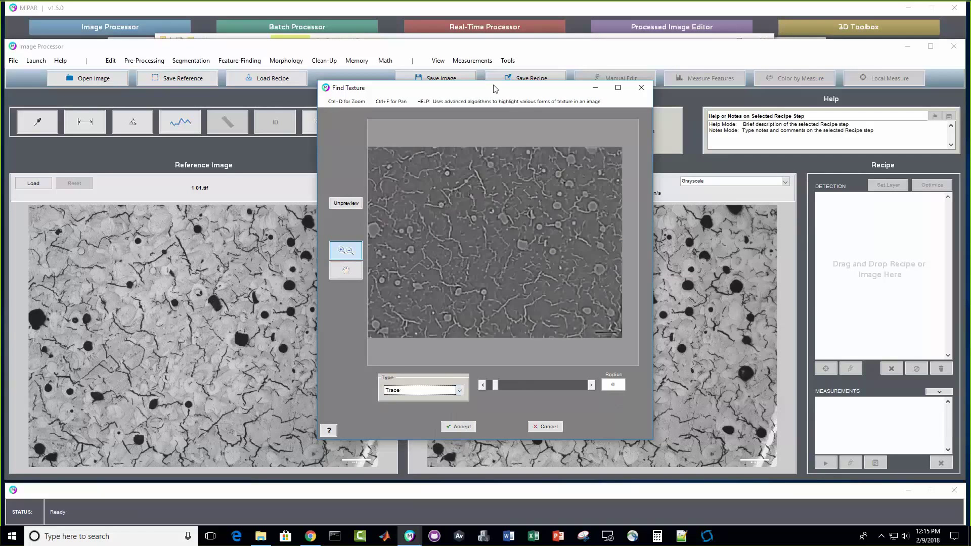
{"action": "left_click_drag", "start_coordinate": [489, 89], "coordinate": [480, 89]}
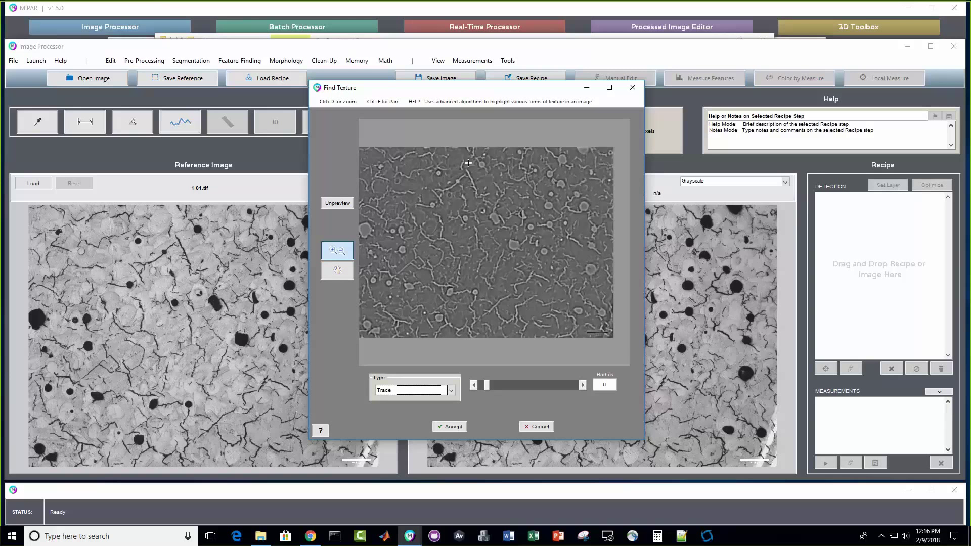
{"action": "left_click_drag", "start_coordinate": [492, 85], "coordinate": [478, 76]}
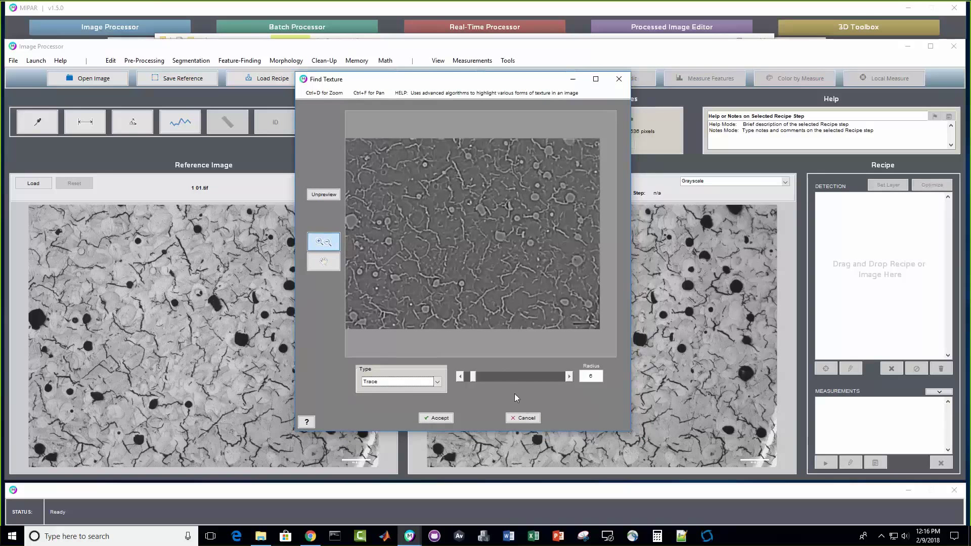
{"action": "left_click", "coordinate": [525, 419]}
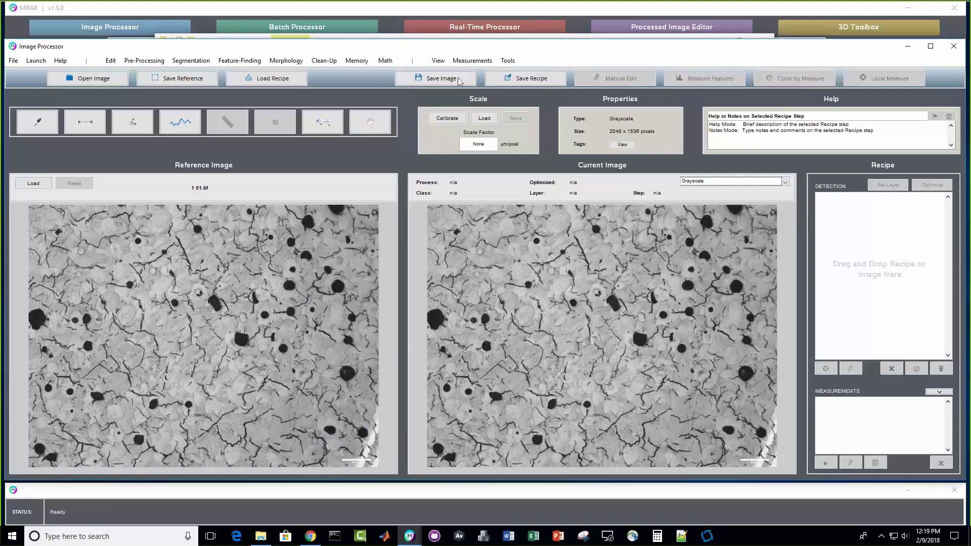
Step: Load the saved recipe Recipe.rcp from the 2 - Cracks and Pores folder
{"action": "left_click", "coordinate": [274, 79]}
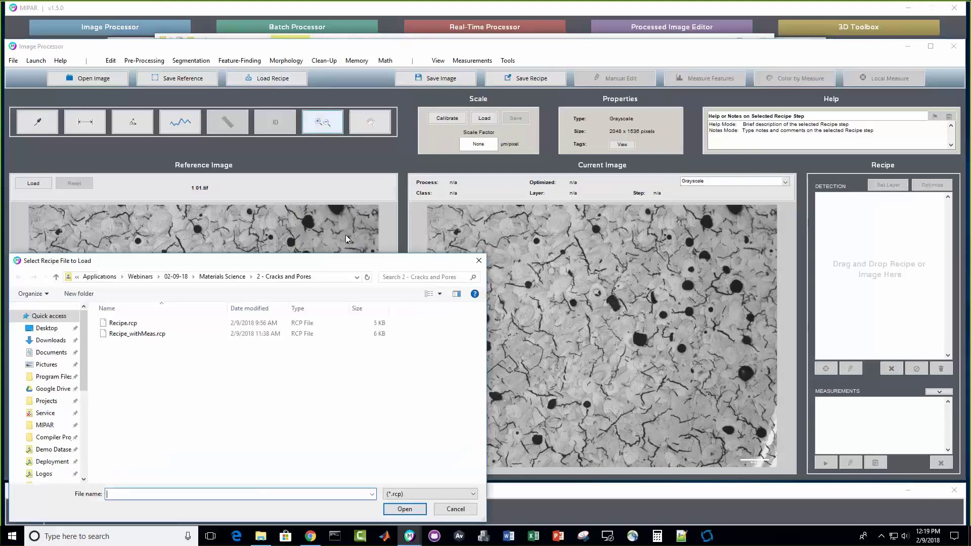
{"action": "left_click", "coordinate": [134, 325]}
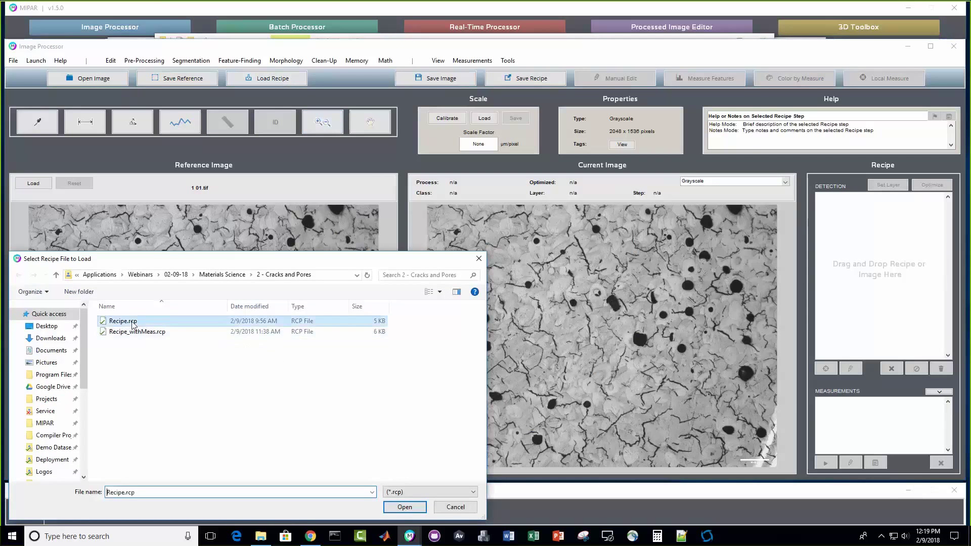
{"action": "double_click", "coordinate": [133, 325]}
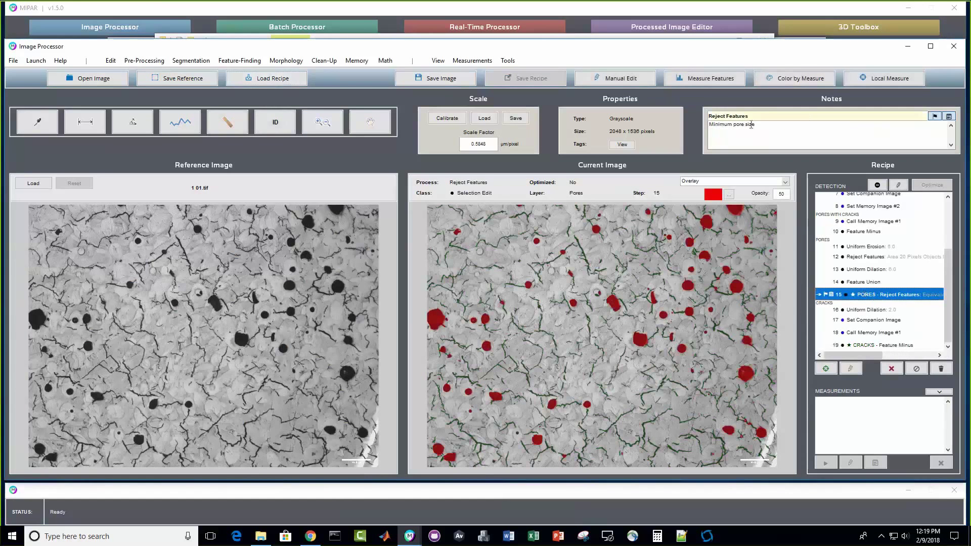
Step: Color the detected pores by generated Equivalent Diameter measurements, review the size distribution, and close Color by Measurements
{"action": "left_click", "coordinate": [804, 83]}
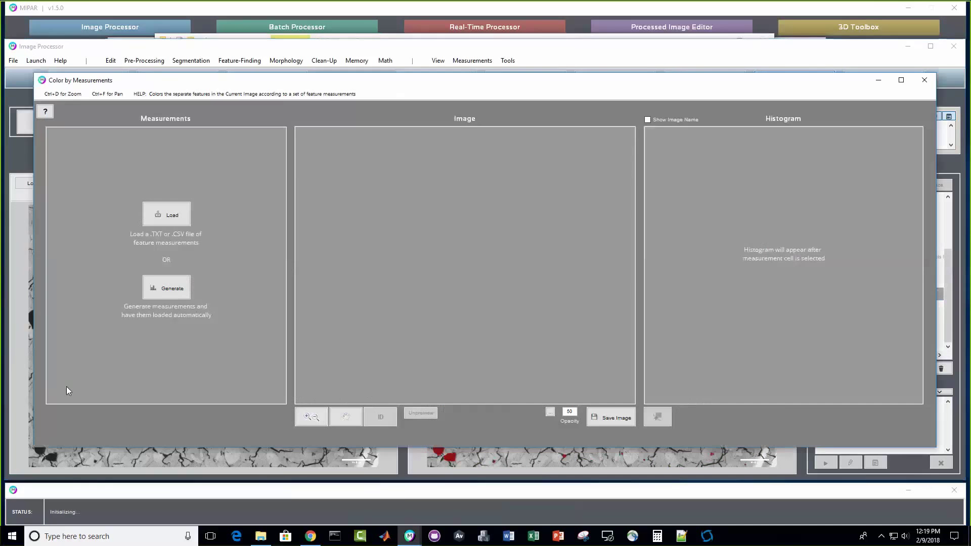
{"action": "left_click", "coordinate": [166, 287]}
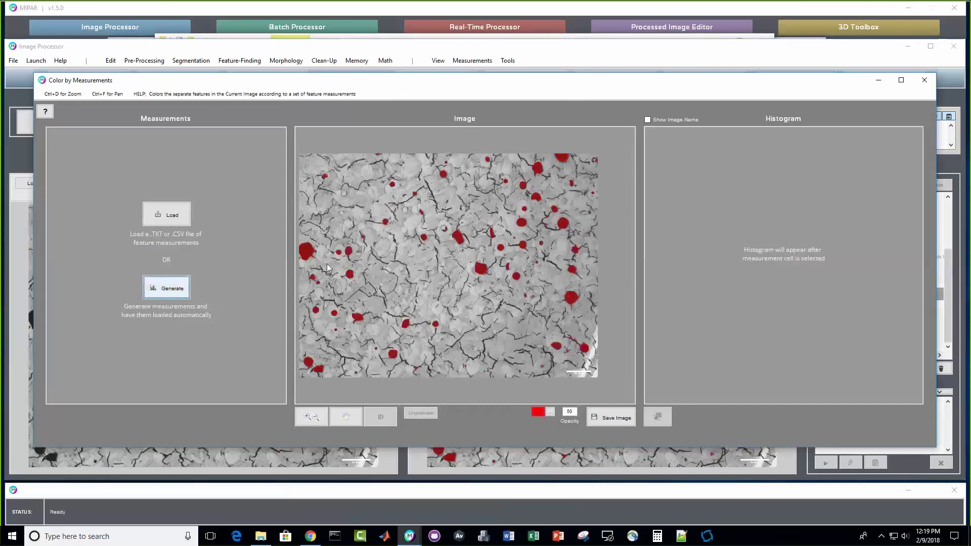
{"action": "left_click", "coordinate": [325, 185]}
{"action": "left_click", "coordinate": [445, 454]}
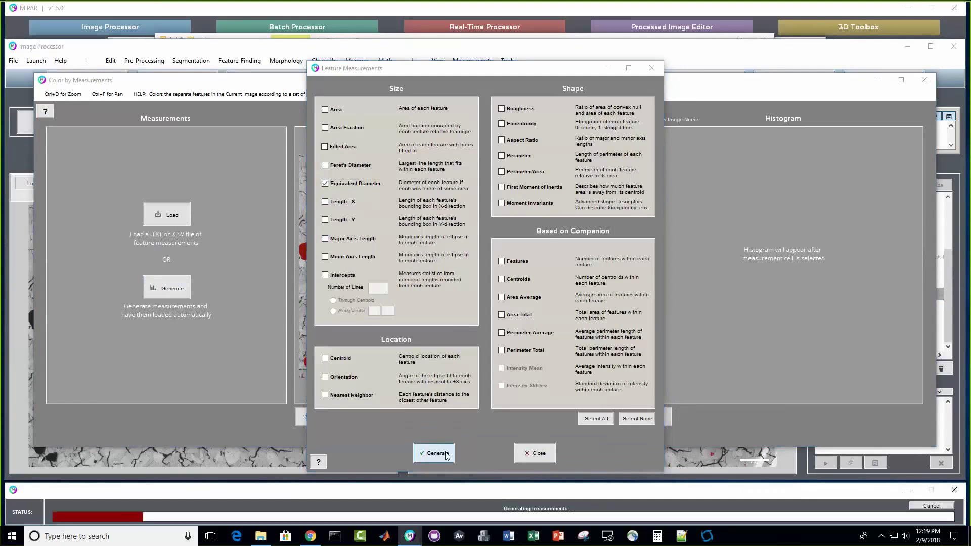
{"action": "mouse_move", "coordinate": [279, 162]}
{"action": "left_mouse_down"}
{"action": "mouse_move", "coordinate": [288, 378]}
{"action": "mouse_move", "coordinate": [281, 158]}
{"action": "left_mouse_up"}
{"action": "left_click", "coordinate": [142, 169]}
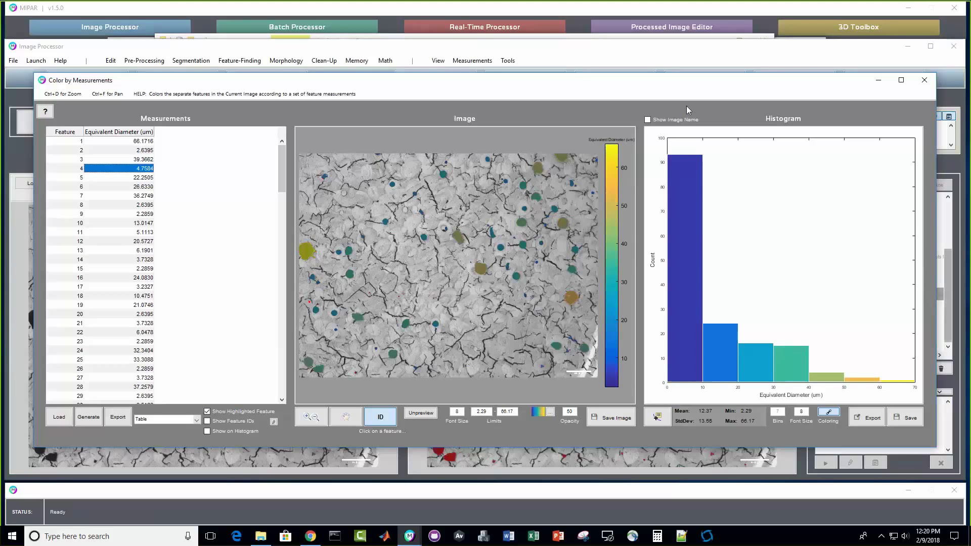
{"action": "left_click", "coordinate": [923, 81]}
Step: Check the settings of the PORES Reject Features step without changing them, and delete the CRACKS steps 16 to 19 from the recipe
{"action": "left_click", "coordinate": [825, 303]}
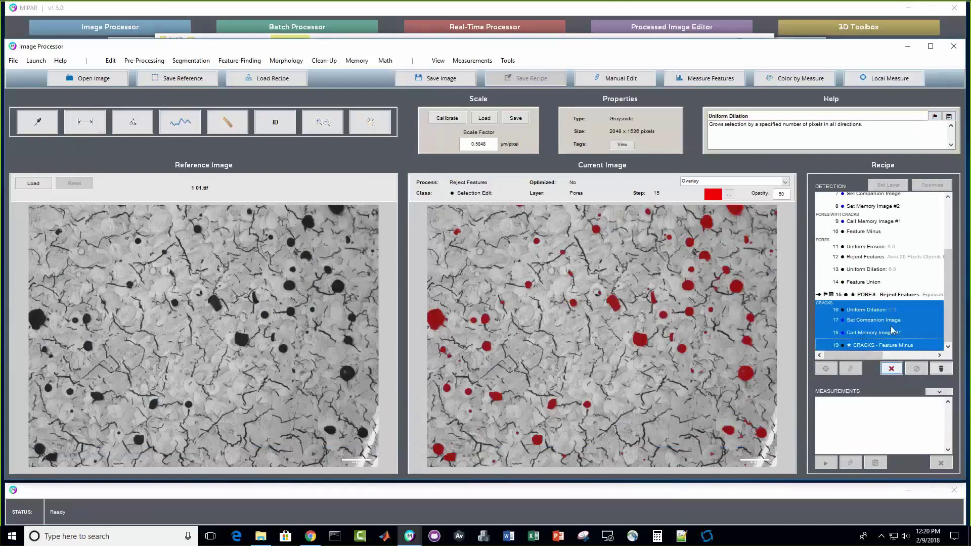
{"action": "double_click", "coordinate": [890, 294]}
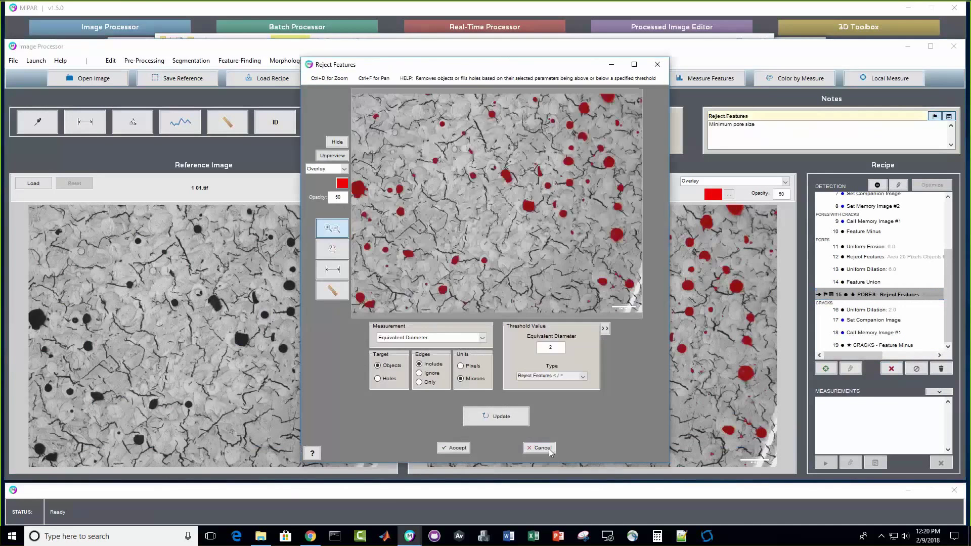
{"action": "left_click", "coordinate": [540, 449]}
{"action": "scroll", "coordinate": [883, 303], "scroll_direction": "up", "scroll_amount": 2}
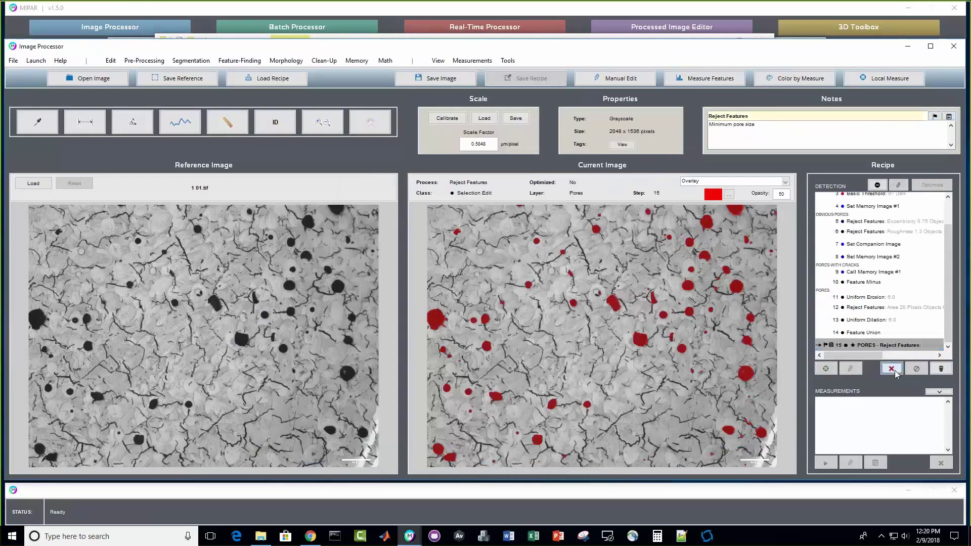
Step: Apply Perimeter Pixels to the pore selection and check the pore edges up close
{"action": "left_click", "coordinate": [323, 122]}
{"action": "left_click", "coordinate": [606, 299]}
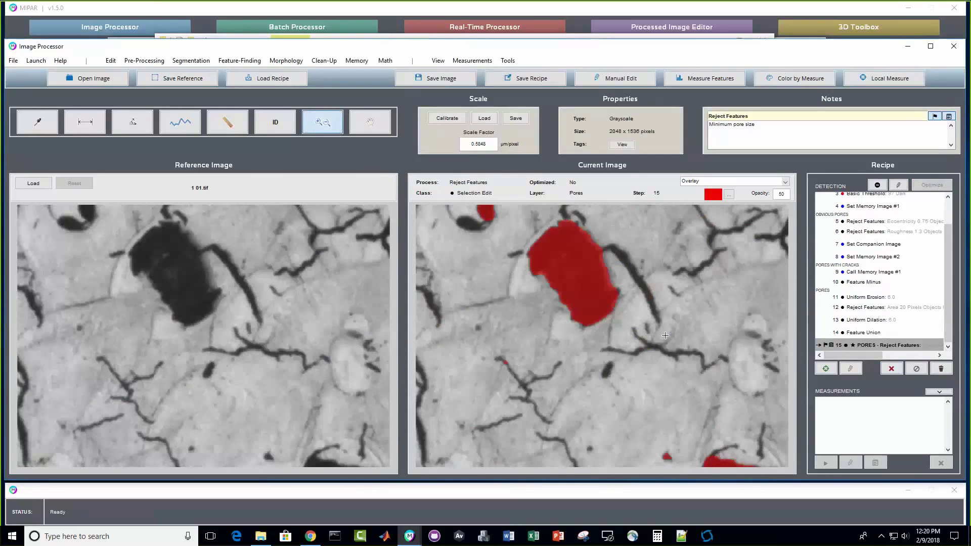
{"action": "left_click", "coordinate": [286, 60]}
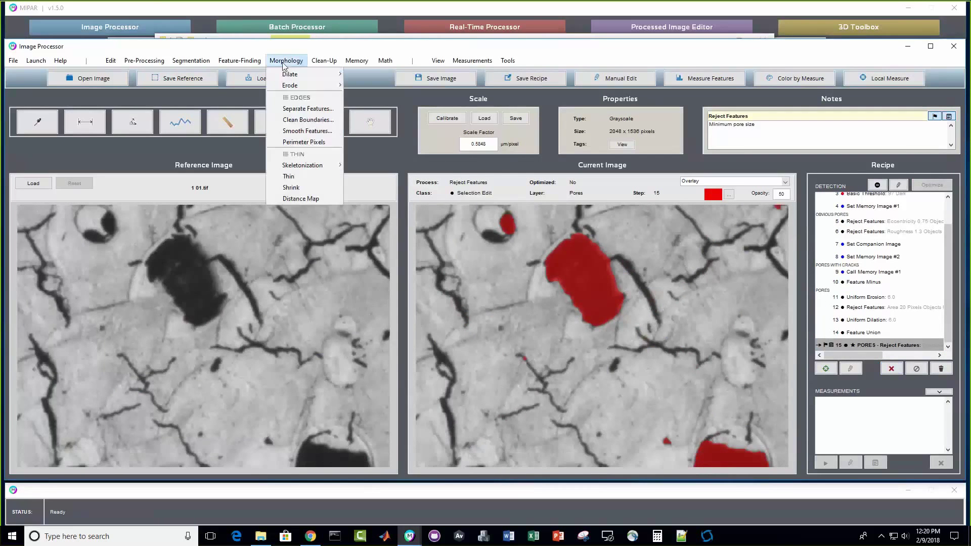
{"action": "left_click", "coordinate": [306, 142]}
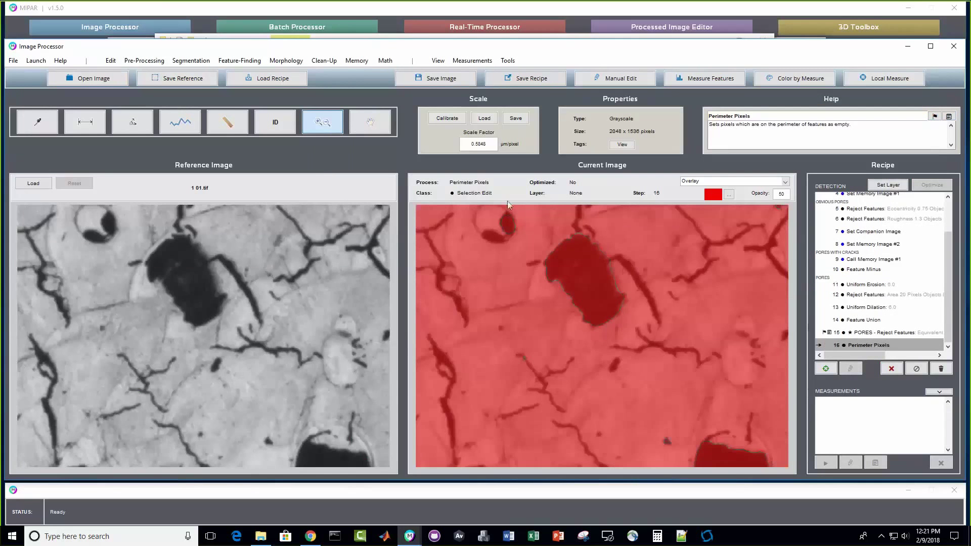
{"action": "scroll", "coordinate": [597, 249], "scroll_direction": "up", "scroll_amount": 2}
{"action": "scroll", "coordinate": [597, 248], "scroll_direction": "down", "scroll_amount": 2}
{"action": "scroll", "coordinate": [602, 270], "scroll_direction": "down", "scroll_amount": 1}
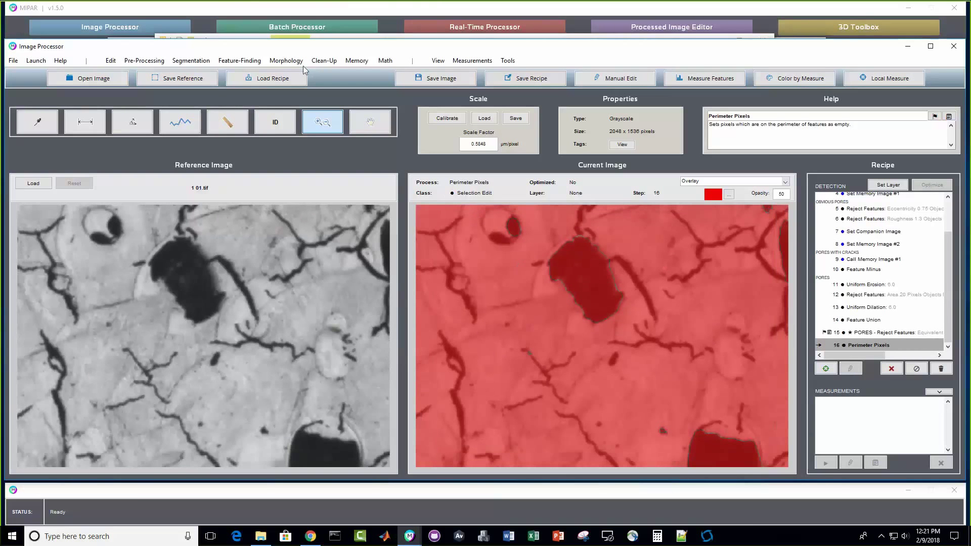
Step: Invert the selection to isolate the pore outlines, and inspect them around the large pores
{"action": "left_click", "coordinate": [193, 60]}
{"action": "left_click", "coordinate": [194, 74]}
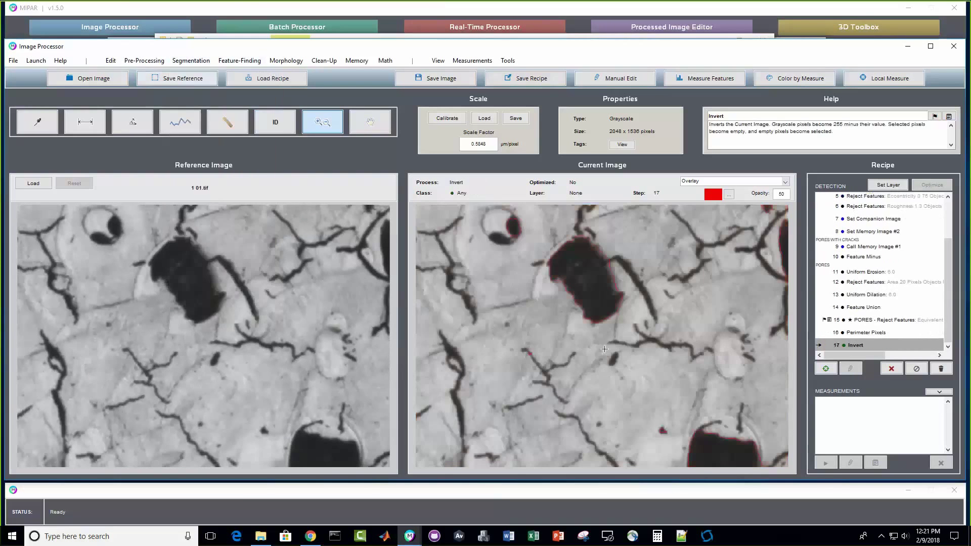
{"action": "scroll", "coordinate": [611, 273], "scroll_direction": "up", "scroll_amount": 2}
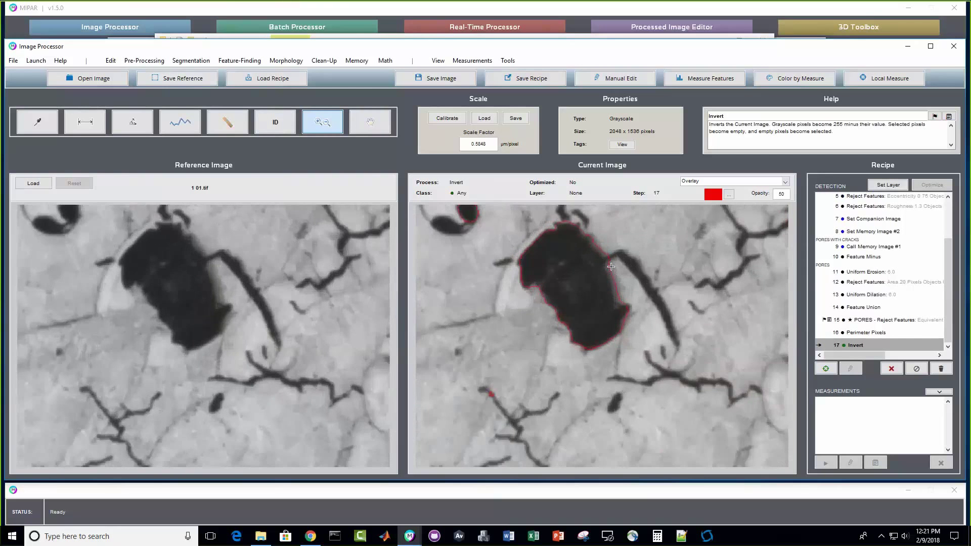
{"action": "scroll", "coordinate": [611, 267], "scroll_direction": "up", "scroll_amount": 1}
{"action": "scroll", "coordinate": [669, 234], "scroll_direction": "down", "scroll_amount": 3}
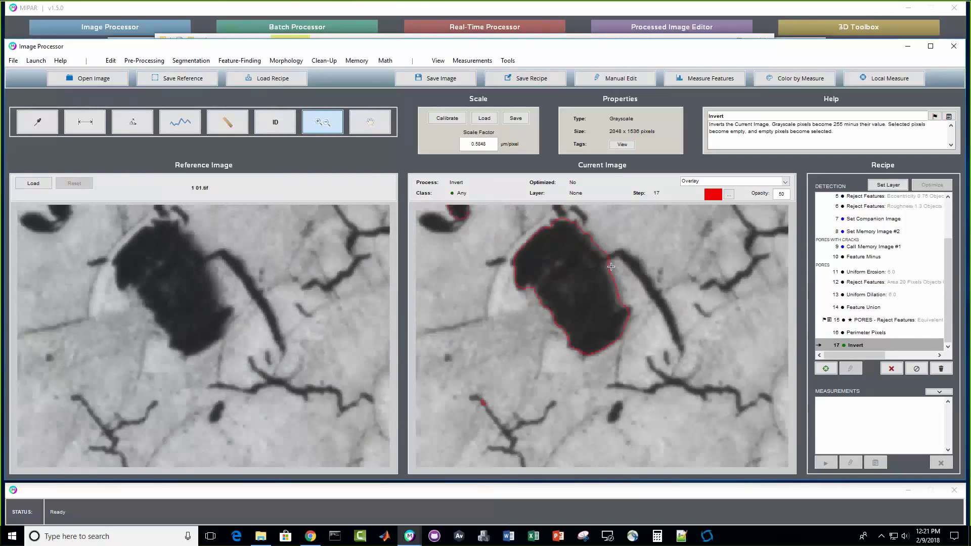
{"action": "scroll", "coordinate": [593, 242], "scroll_direction": "down", "scroll_amount": 3}
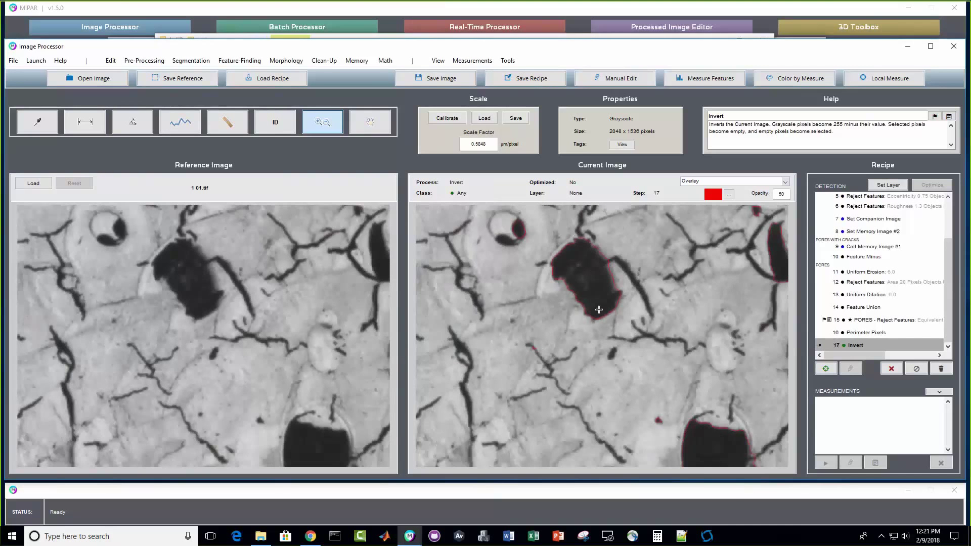
{"action": "scroll", "coordinate": [524, 248], "scroll_direction": "down", "scroll_amount": 2}
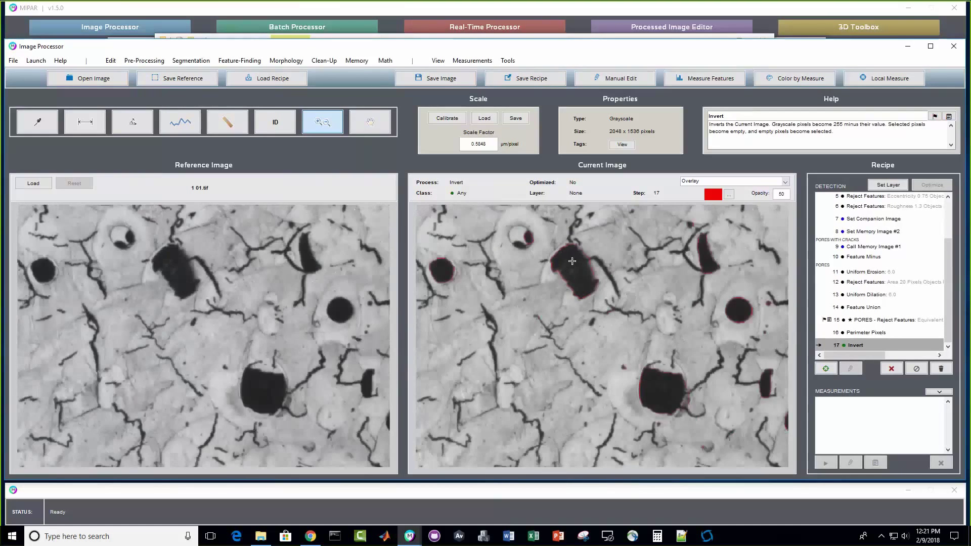
{"action": "scroll", "coordinate": [563, 261], "scroll_direction": "up", "scroll_amount": 2}
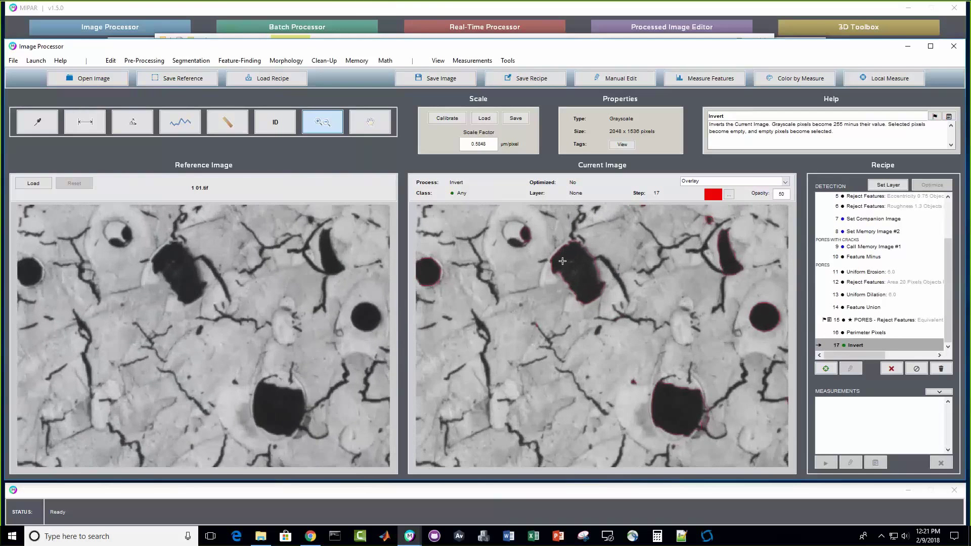
Step: Apply Replace With Centroid to the inverted pore outline selection and inspect the resulting points around the large irregular pore
{"action": "scroll", "coordinate": [563, 261], "scroll_direction": "up", "scroll_amount": 2}
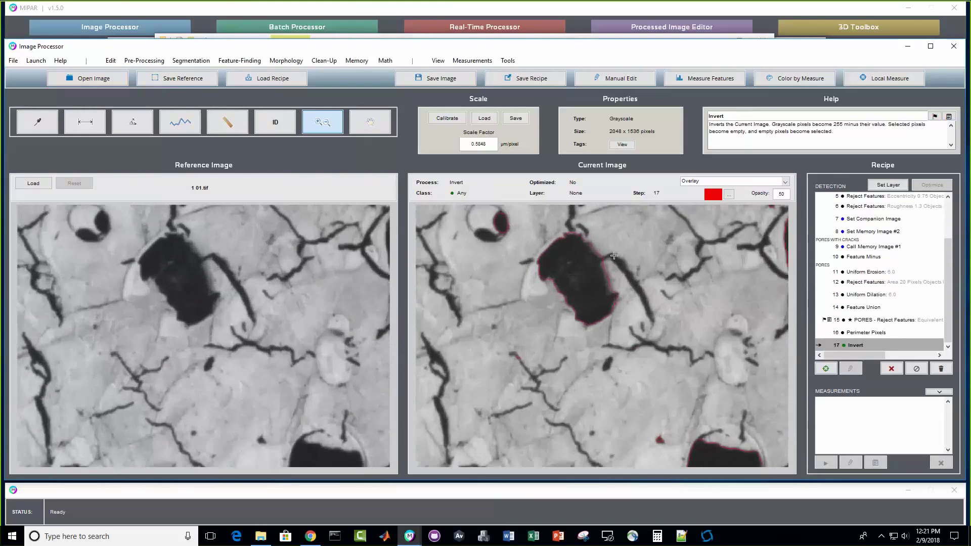
{"action": "scroll", "coordinate": [614, 256], "scroll_direction": "up", "scroll_amount": 4}
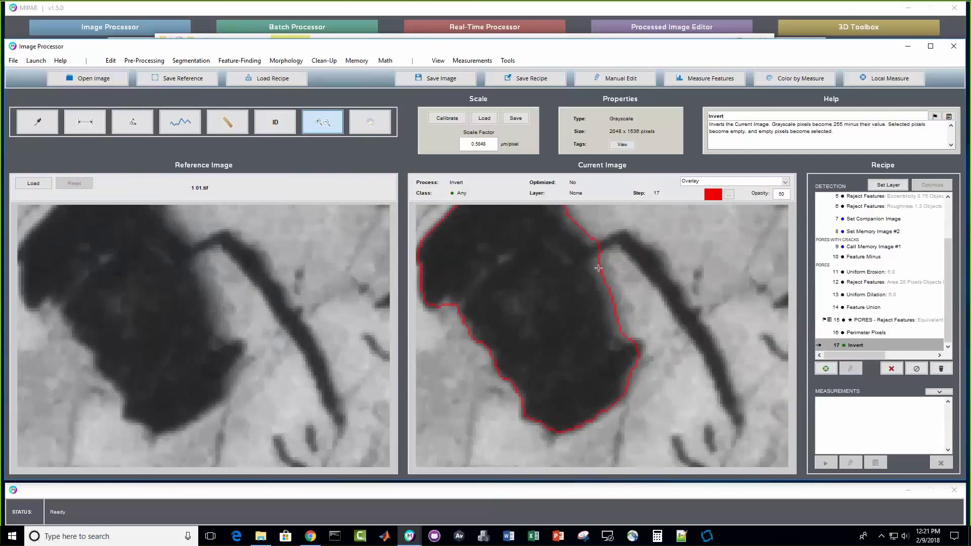
{"action": "scroll", "coordinate": [592, 253], "scroll_direction": "down", "scroll_amount": 2}
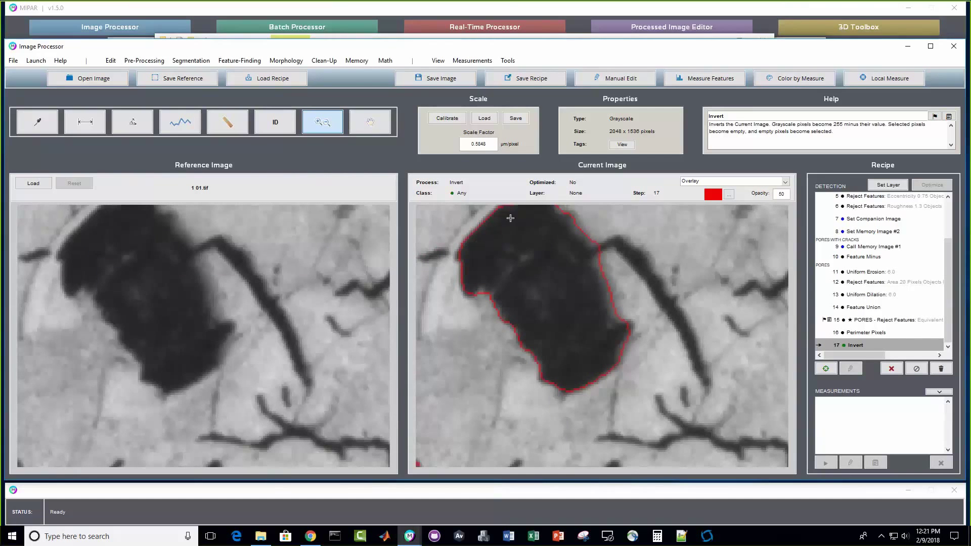
{"action": "left_click", "coordinate": [368, 122]}
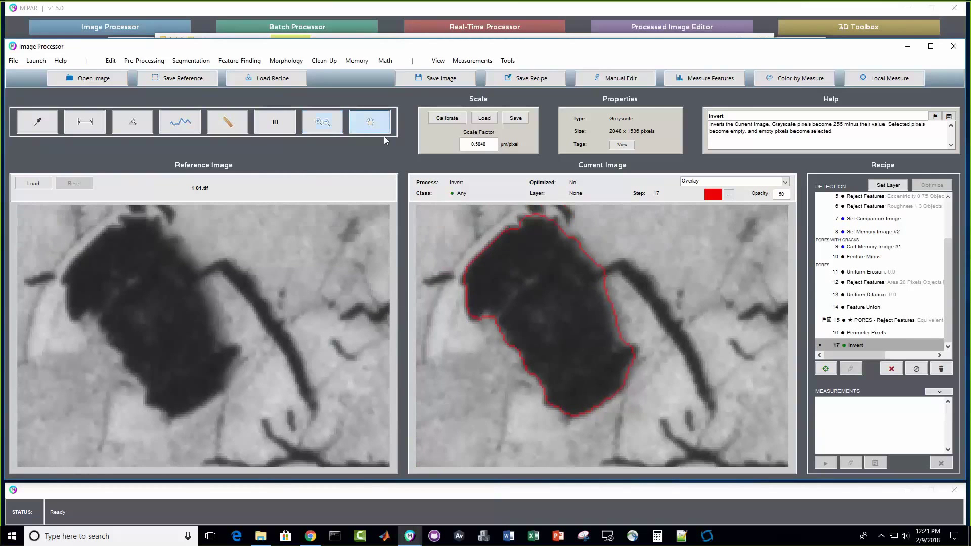
{"action": "left_click", "coordinate": [297, 62]}
{"action": "mouse_move", "coordinate": [323, 61]}
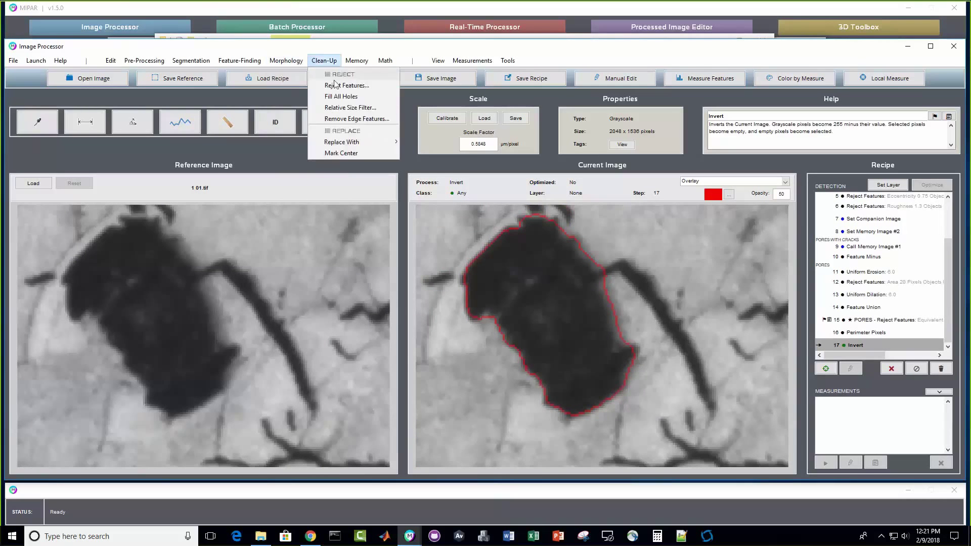
{"action": "mouse_move", "coordinate": [393, 145]}
{"action": "left_click", "coordinate": [425, 142]}
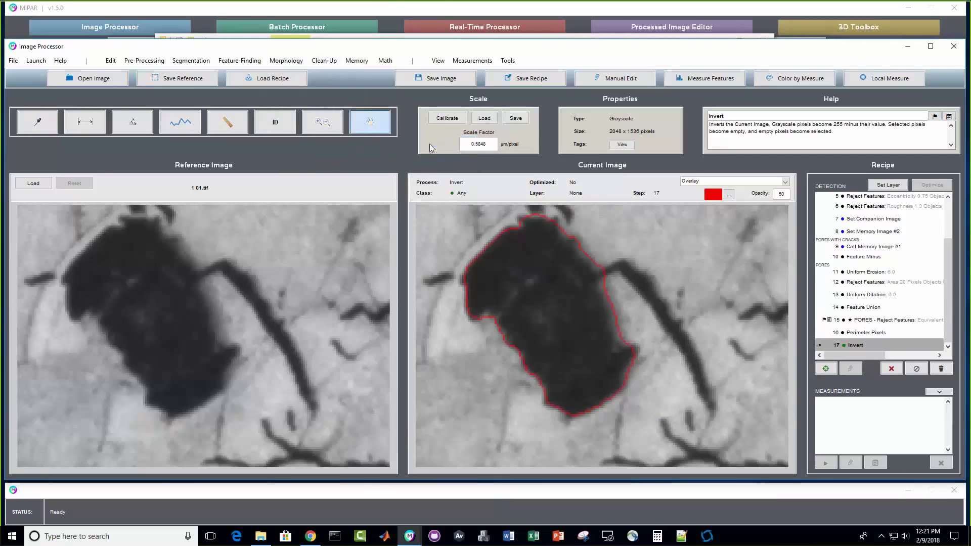
{"action": "left_click", "coordinate": [322, 122]}
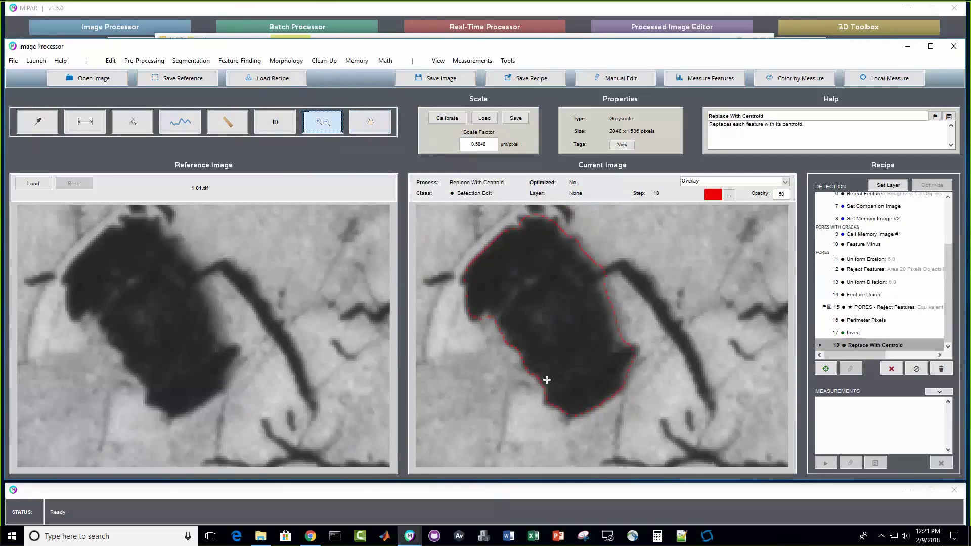
{"action": "scroll", "coordinate": [530, 361], "scroll_direction": "down", "scroll_amount": 1}
{"action": "scroll", "coordinate": [530, 361], "scroll_direction": "down", "scroll_amount": 3}
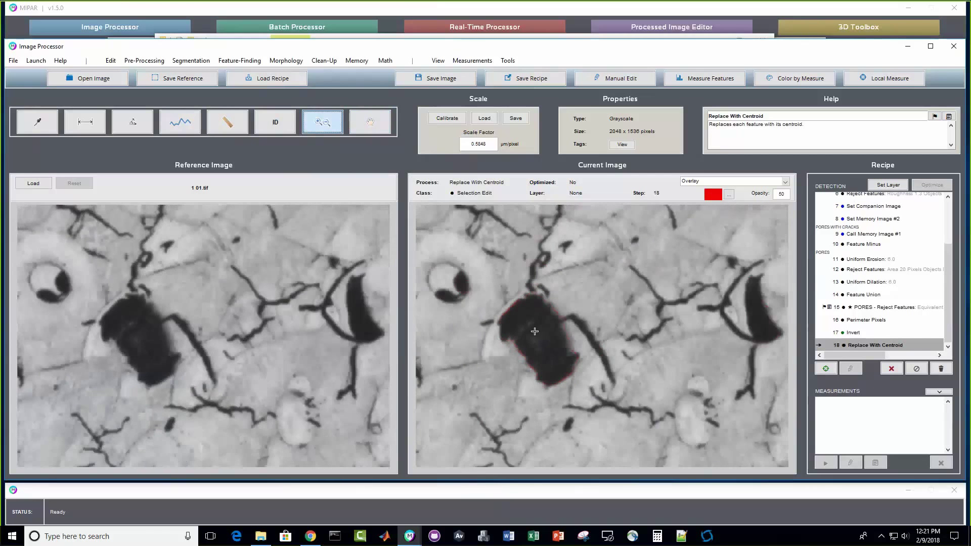
{"action": "scroll", "coordinate": [534, 333], "scroll_direction": "up", "scroll_amount": 2}
{"action": "scroll", "coordinate": [535, 332], "scroll_direction": "up", "scroll_amount": 1}
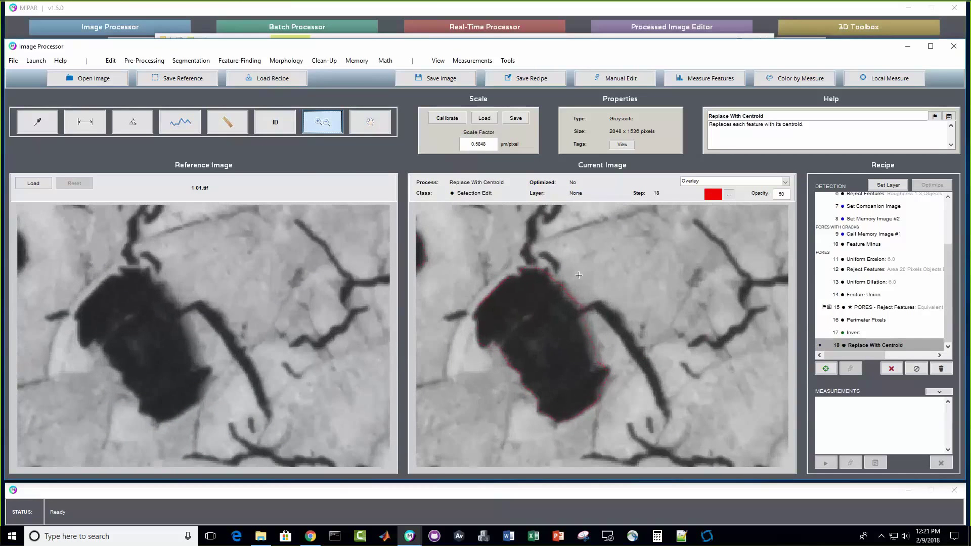
Step: Generate Centroid measurements for the perimeter pixels in Color by Measurements and go through the list to its last features
{"action": "left_click", "coordinate": [802, 81]}
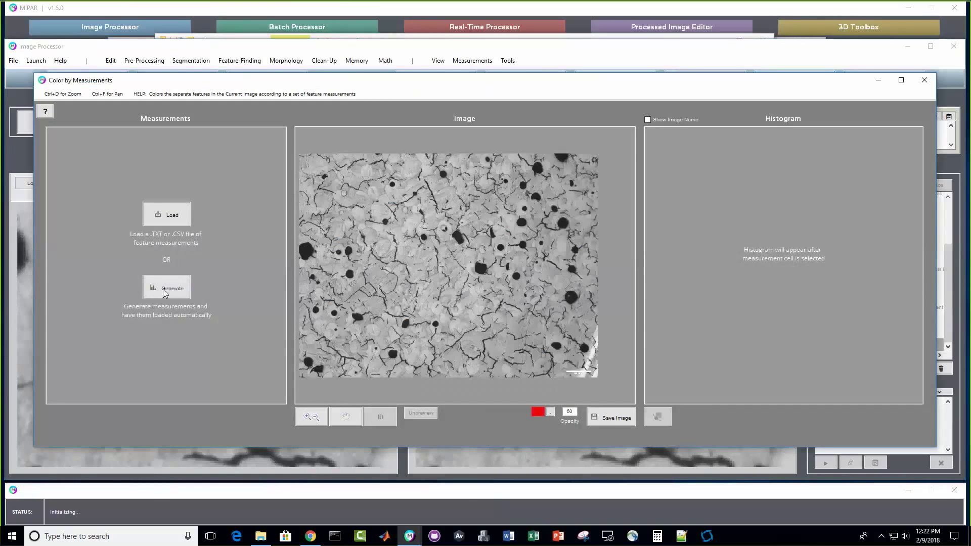
{"action": "left_click", "coordinate": [164, 291]}
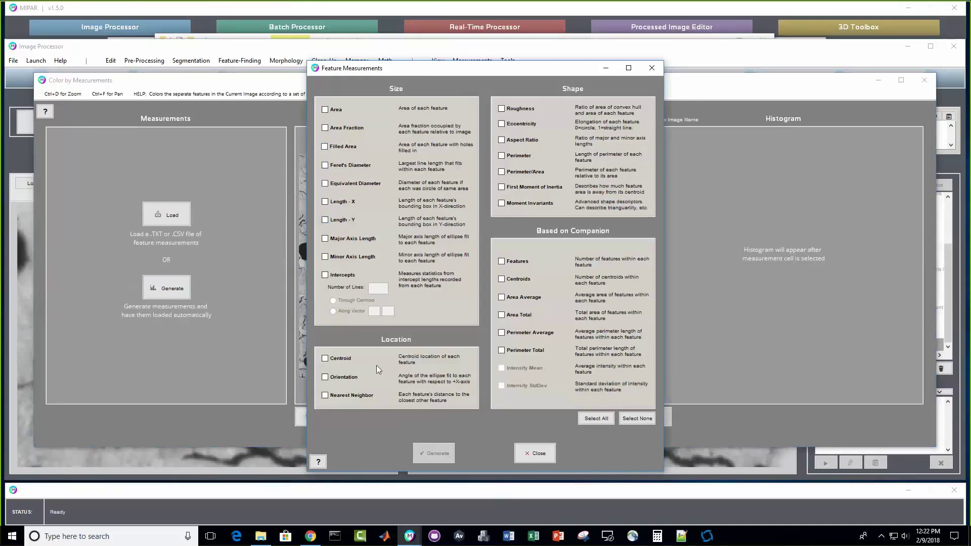
{"action": "left_click", "coordinate": [340, 358]}
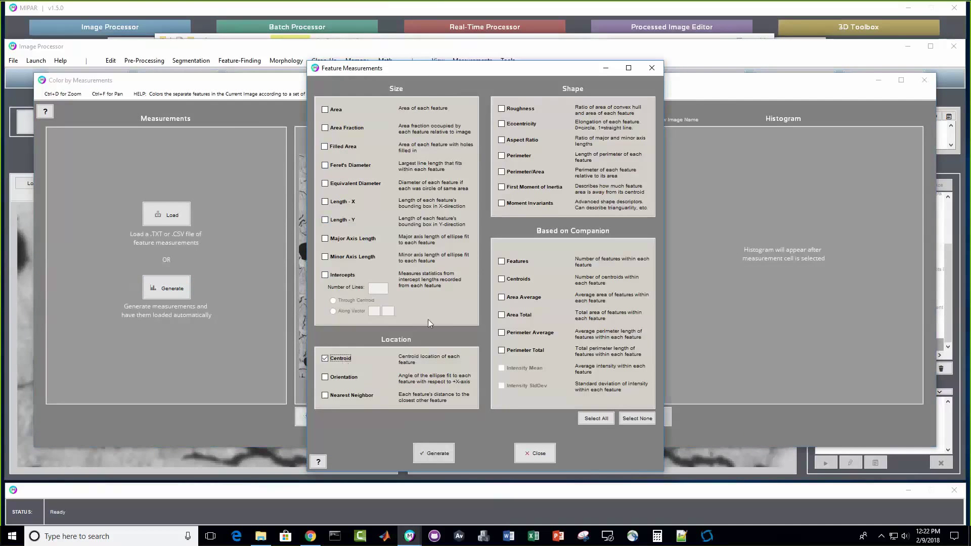
{"action": "left_click", "coordinate": [440, 453]}
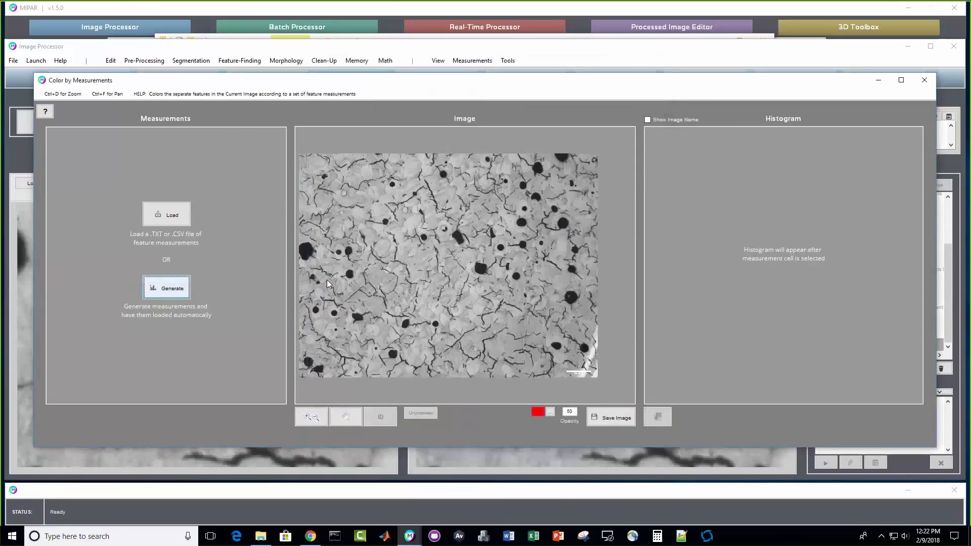
{"action": "left_click_drag", "start_coordinate": [284, 150], "coordinate": [282, 397]}
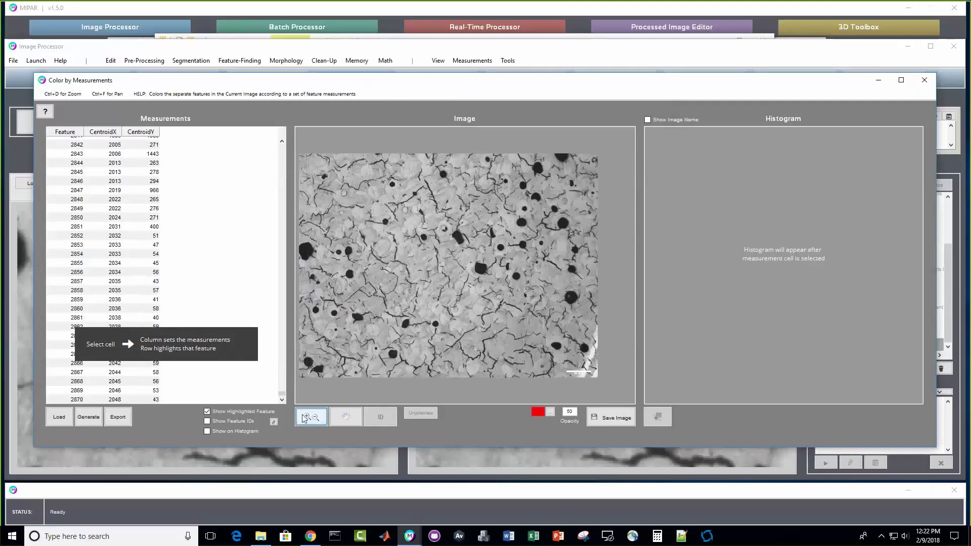
Step: Color the perimeter points by CentroidX and examine them around several pores across the image
{"action": "key", "text": "ctrl+d"}
{"action": "left_click", "coordinate": [446, 226]}
{"action": "left_click", "coordinate": [448, 229]}
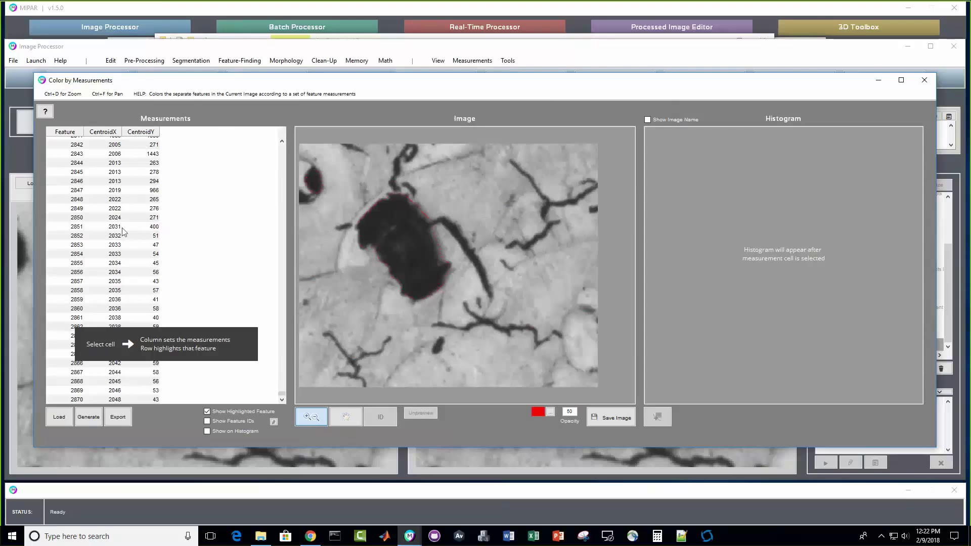
{"action": "left_click", "coordinate": [114, 180]}
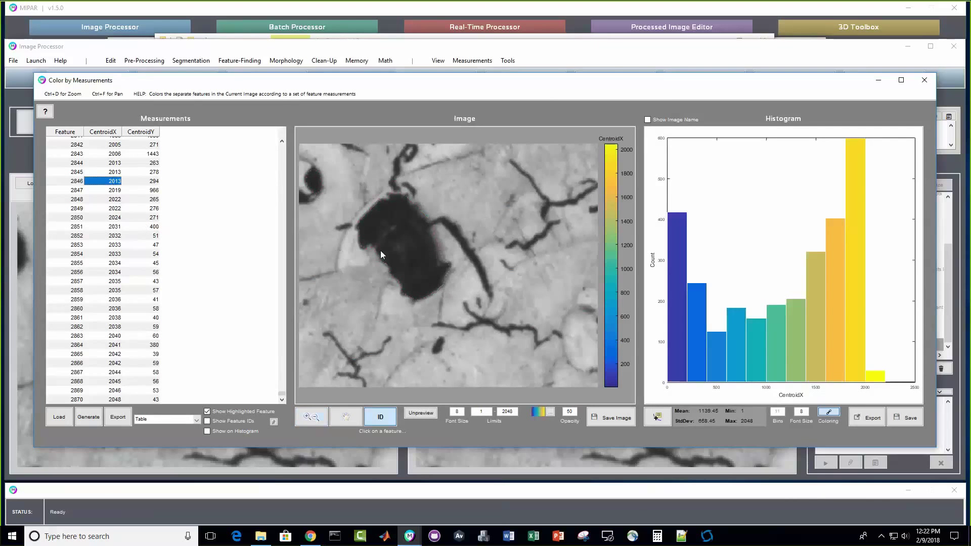
{"action": "left_click", "coordinate": [346, 416]}
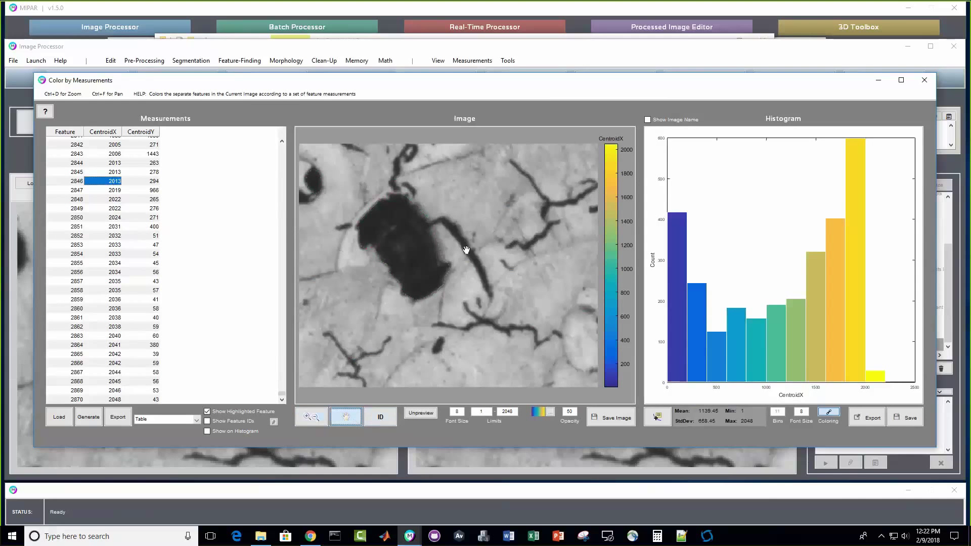
{"action": "mouse_move", "coordinate": [466, 250]}
{"action": "left_mouse_down"}
{"action": "mouse_move", "coordinate": [508, 253]}
{"action": "mouse_move", "coordinate": [433, 252]}
{"action": "mouse_move", "coordinate": [540, 260]}
{"action": "mouse_move", "coordinate": [460, 247]}
{"action": "left_mouse_up"}
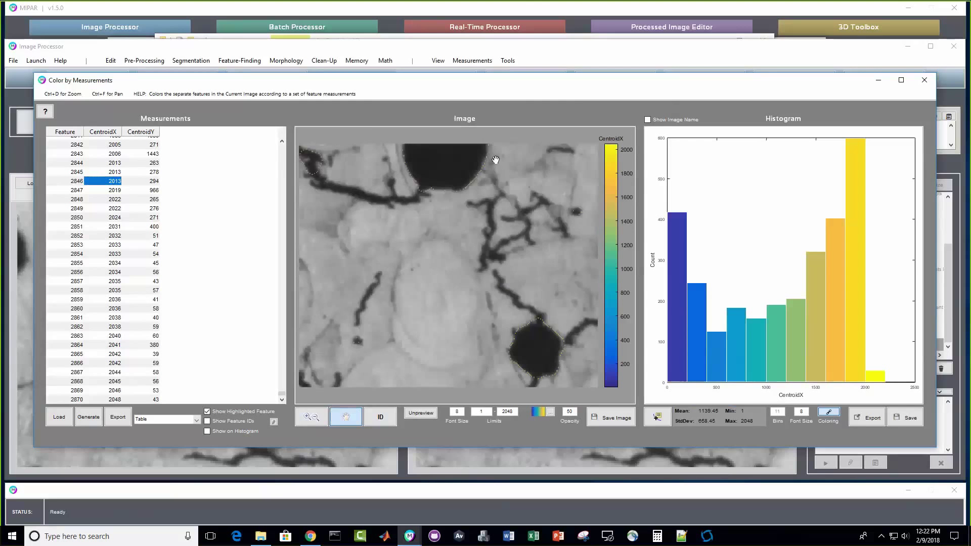
{"action": "left_click_drag", "start_coordinate": [497, 160], "coordinate": [445, 248]}
{"action": "left_click_drag", "start_coordinate": [511, 293], "coordinate": [536, 273]}
{"action": "left_click", "coordinate": [310, 417]}
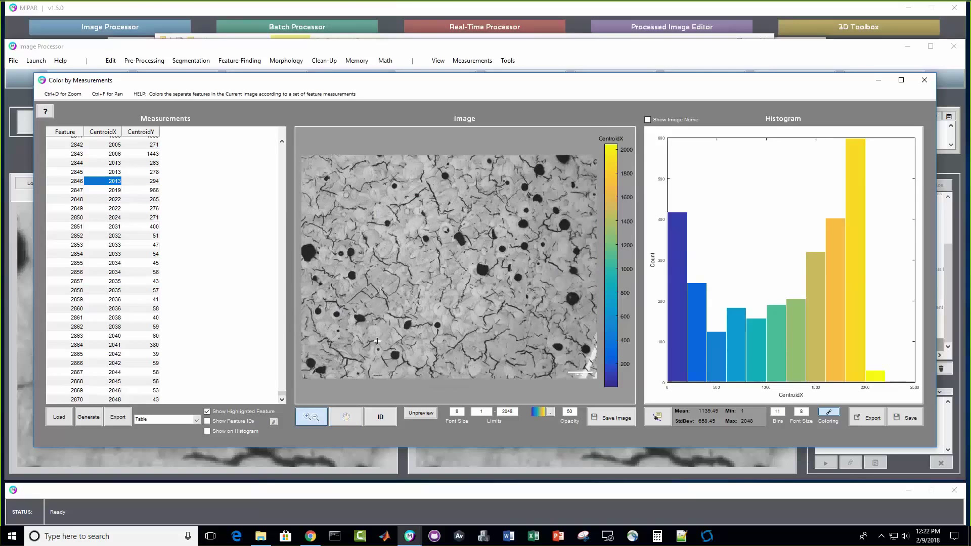
{"action": "left_click_drag", "start_coordinate": [378, 341], "coordinate": [322, 359]}
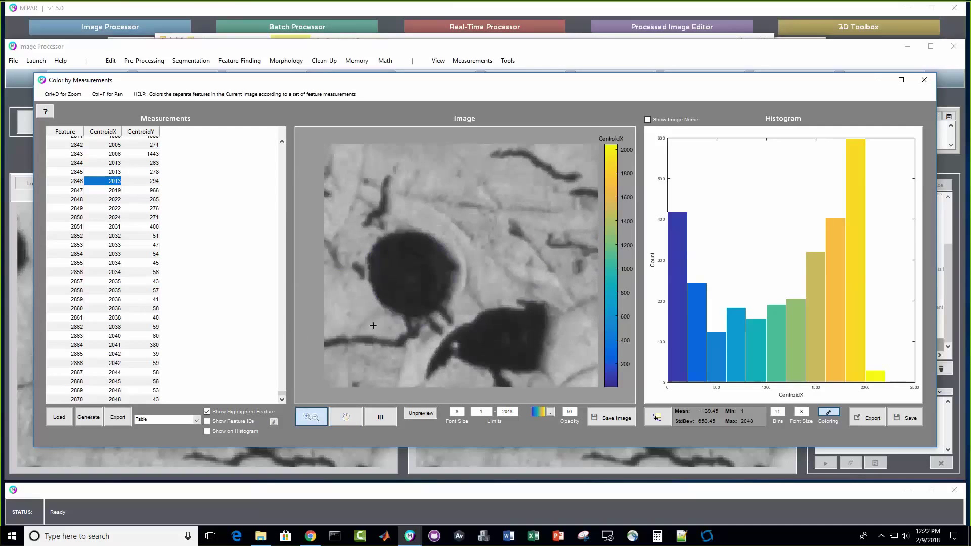
{"action": "scroll", "coordinate": [387, 318], "scroll_direction": "down", "scroll_amount": 1}
{"action": "scroll", "coordinate": [387, 319], "scroll_direction": "up", "scroll_amount": 1}
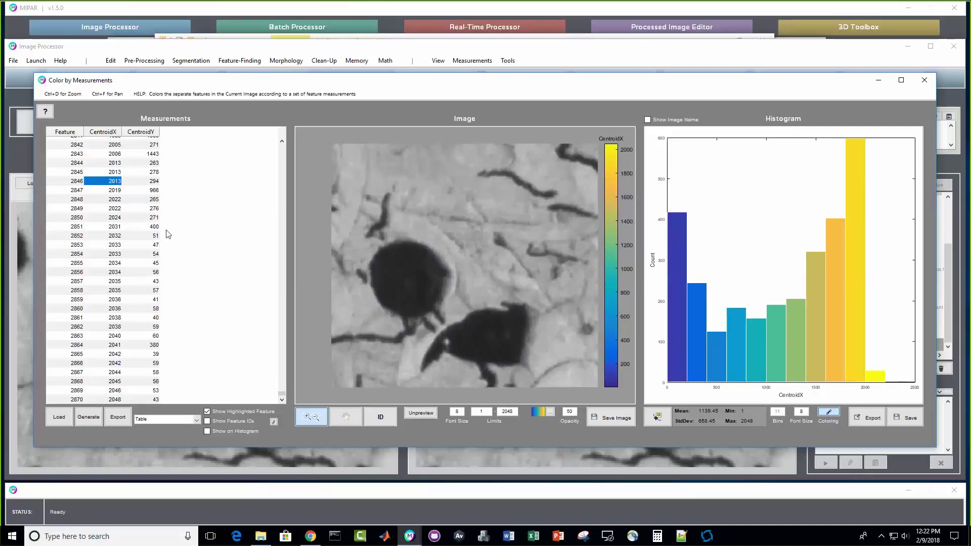
Step: Color the perimeter points by CentroidY, view them close up and across the full image, and close Color by Measurements
{"action": "left_click", "coordinate": [145, 192]}
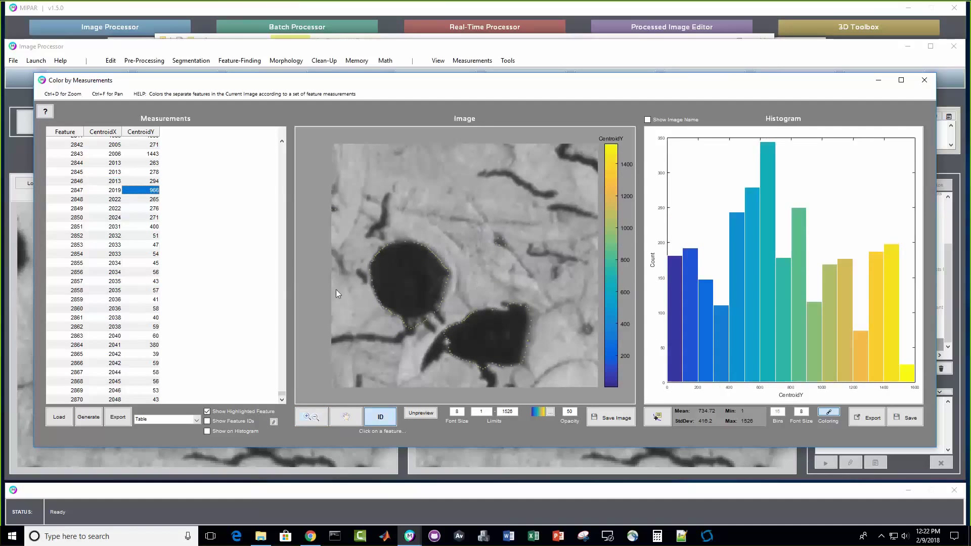
{"action": "key", "text": "ctrl+d"}
{"action": "scroll", "coordinate": [403, 214], "scroll_direction": "up", "scroll_amount": 1}
{"action": "scroll", "coordinate": [404, 213], "scroll_direction": "down", "scroll_amount": 3}
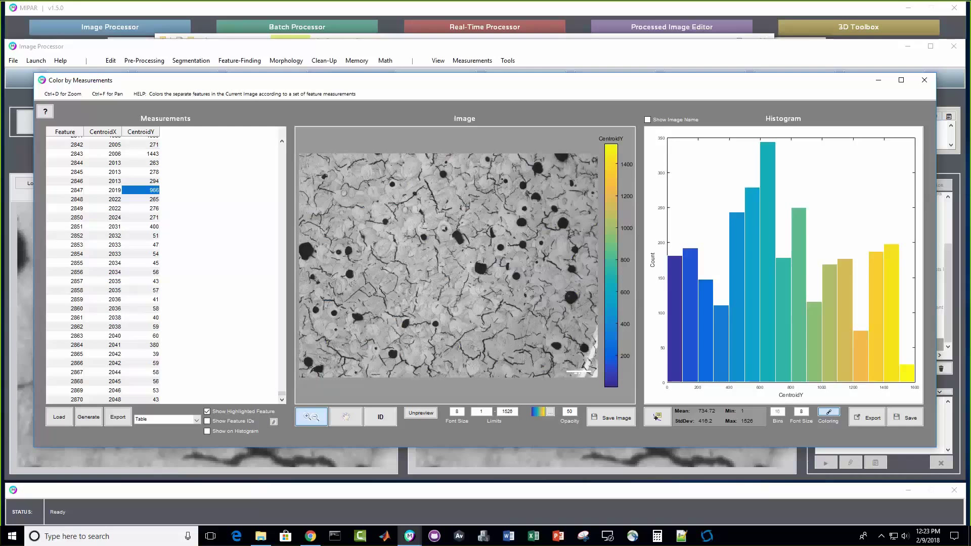
{"action": "left_click", "coordinate": [924, 81]}
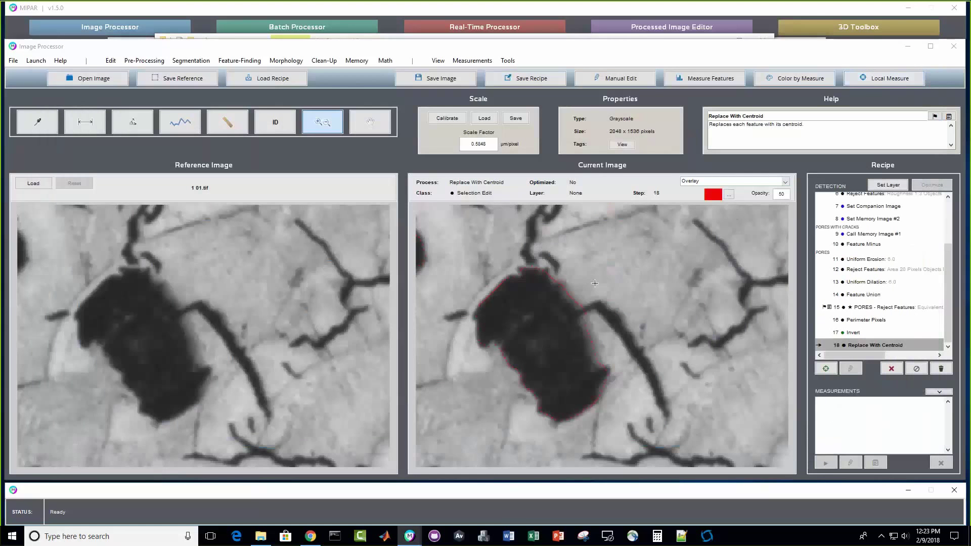
Step: Read the Roughness definition on the user manual's Feature Measurements page, and close the page and the measurement dialog without generating anything
{"action": "double_click", "coordinate": [595, 284]}
{"action": "left_click", "coordinate": [698, 182]}
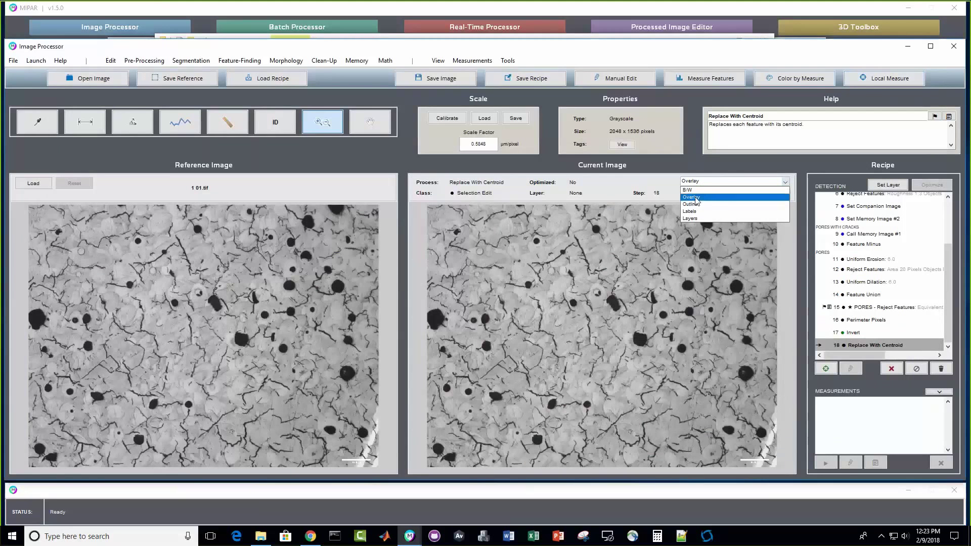
{"action": "left_click", "coordinate": [696, 201]}
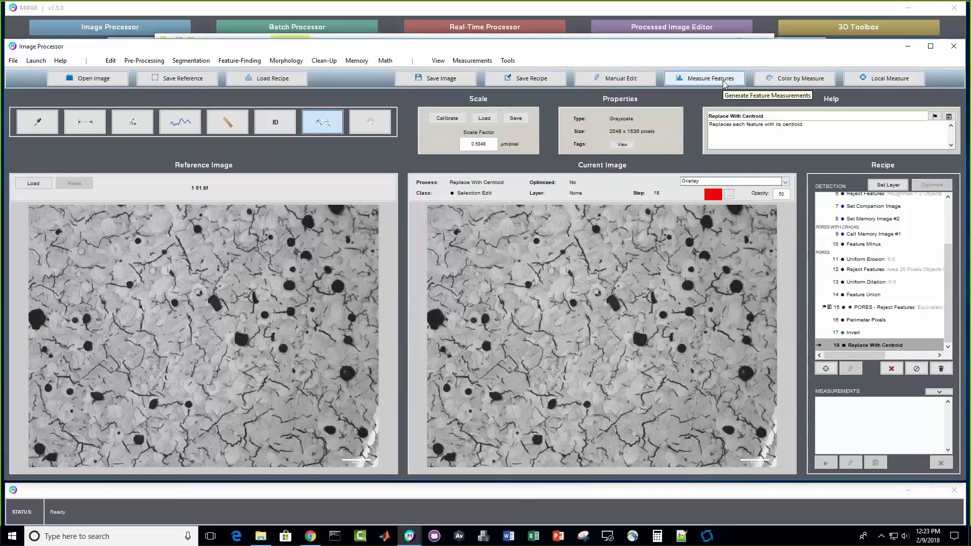
{"action": "left_click", "coordinate": [685, 80]}
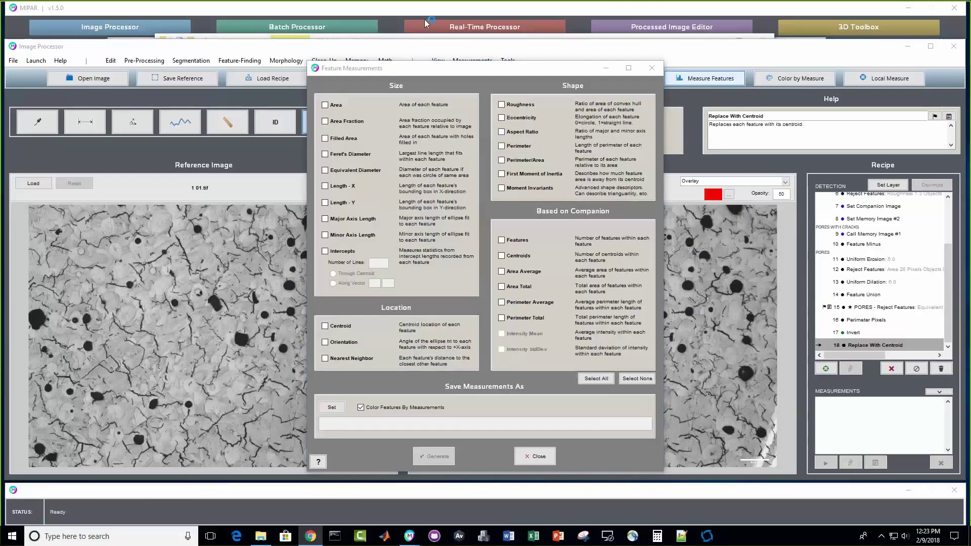
{"action": "scroll", "coordinate": [460, 226], "scroll_direction": "down", "scroll_amount": 2}
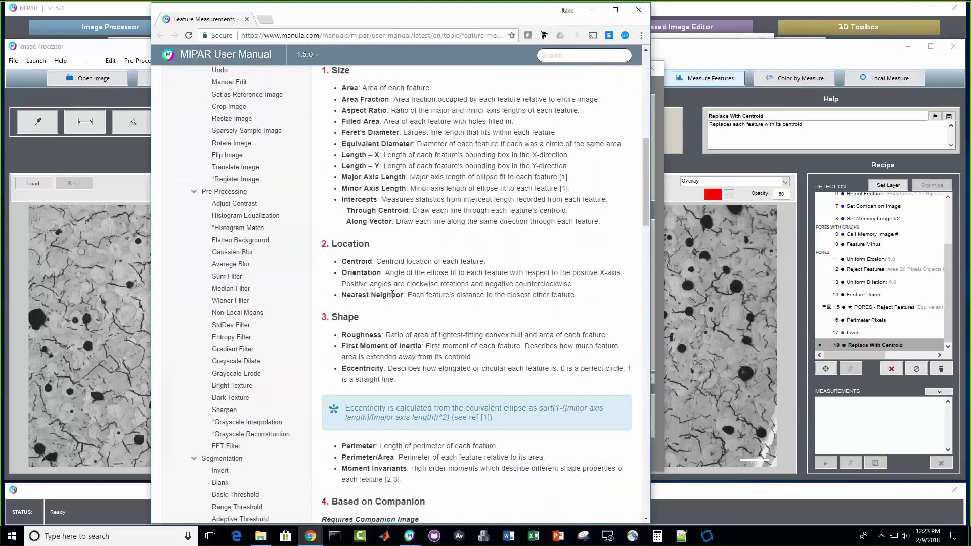
{"action": "left_click_drag", "start_coordinate": [373, 334], "coordinate": [610, 335]}
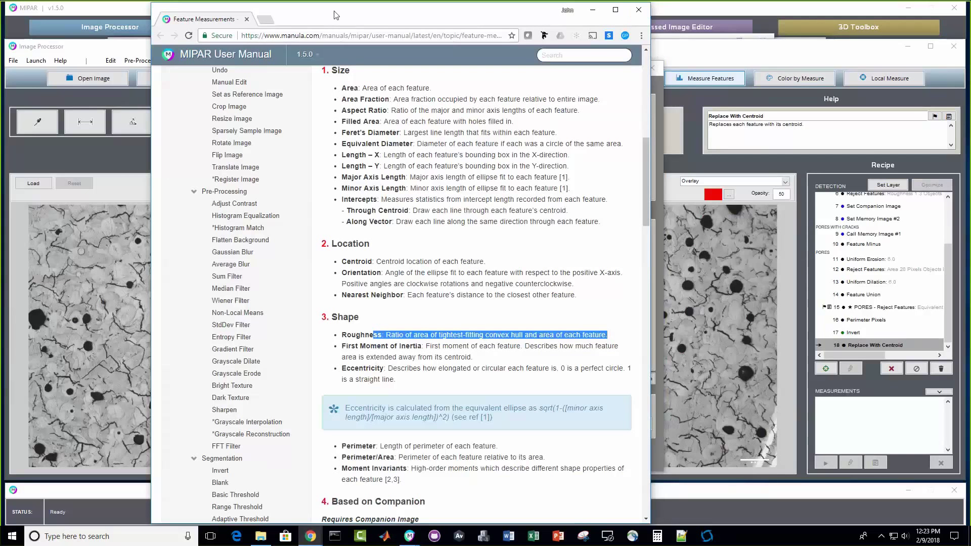
{"action": "left_click_drag", "start_coordinate": [636, 20], "coordinate": [749, 42]}
{"action": "left_click", "coordinate": [751, 34]}
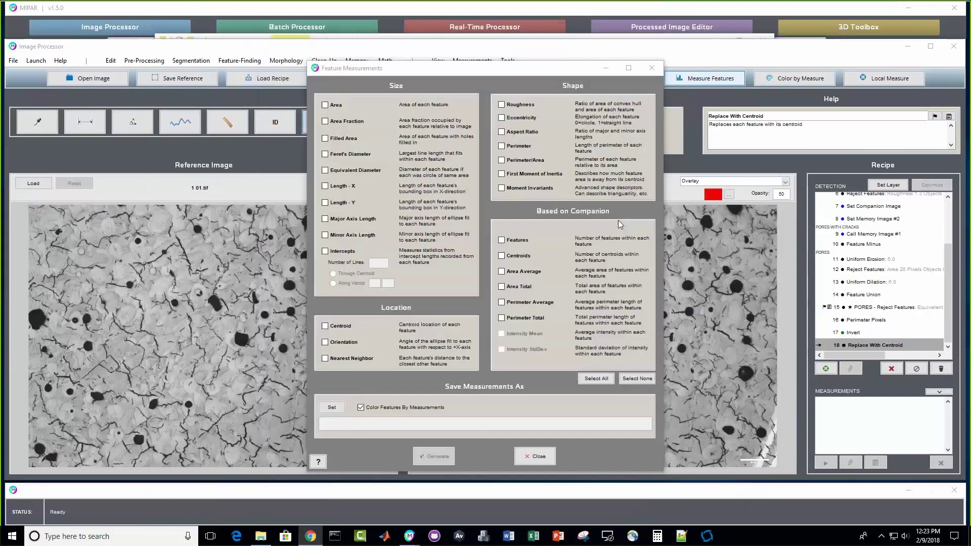
{"action": "left_click", "coordinate": [538, 456]}
Step: Delete the Perimeter Pixels, Invert and Replace With Centroid steps, 16 to 18, from the recipe
{"action": "left_click", "coordinate": [720, 183]}
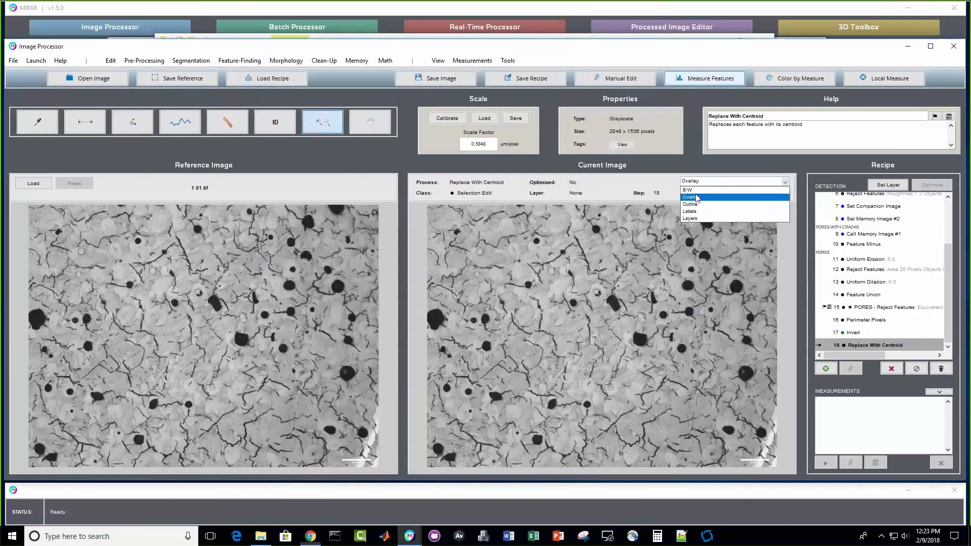
{"action": "left_click_drag", "start_coordinate": [869, 320], "coordinate": [878, 346]}
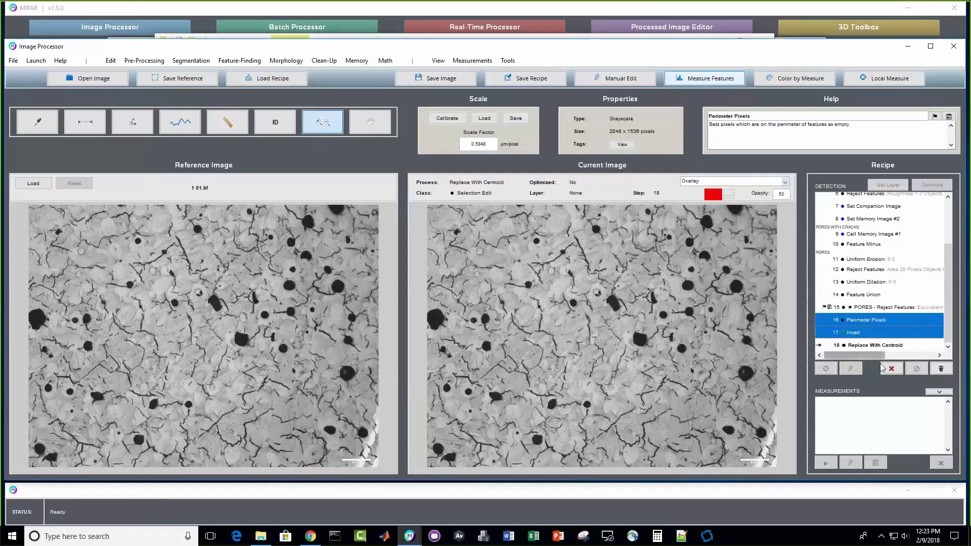
{"action": "left_click", "coordinate": [891, 368]}
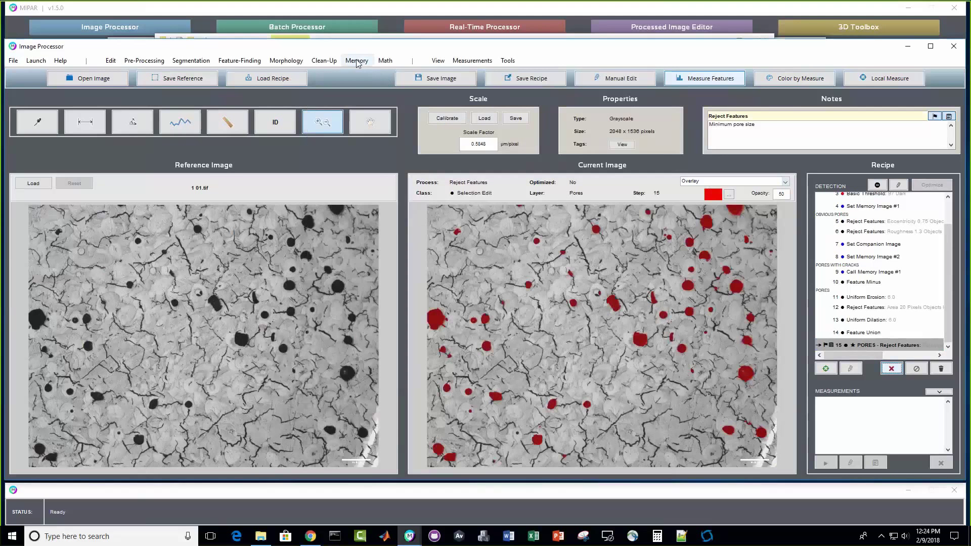
Step: Apply Replace With Convex Hull to the detected pores after the PORES Reject Features step
{"action": "left_click", "coordinate": [324, 60]}
{"action": "mouse_move", "coordinate": [354, 140]}
{"action": "left_click", "coordinate": [441, 150]}
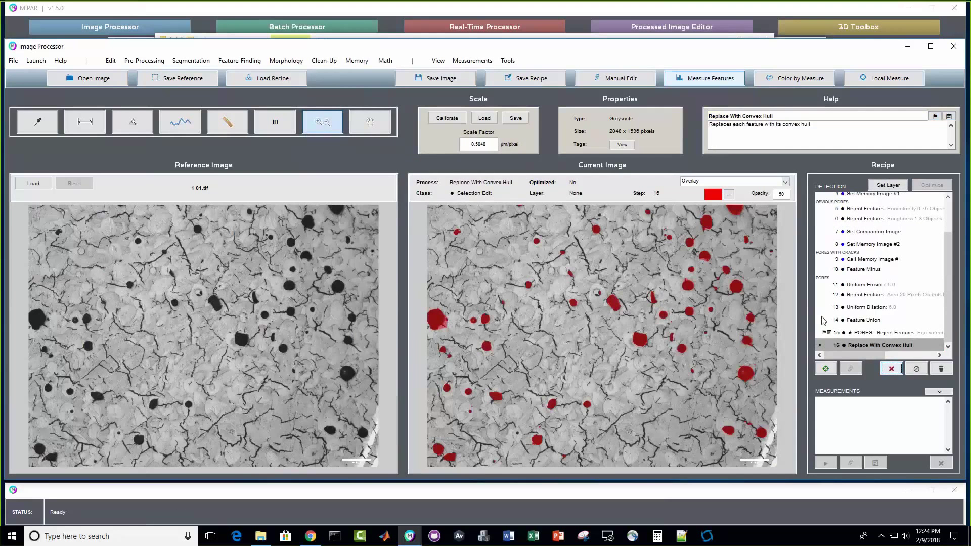
Step: Use the result of the PORES Reject Features step as the reference image and compare the convex hulls with the original pore shapes
{"action": "left_click", "coordinate": [907, 334]}
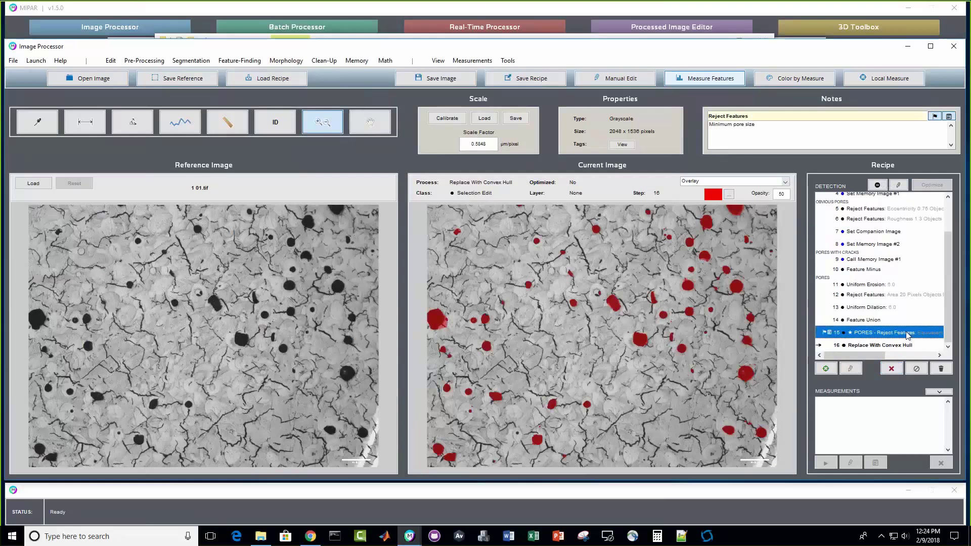
{"action": "right_click", "coordinate": [907, 334]}
{"action": "left_click", "coordinate": [924, 445]}
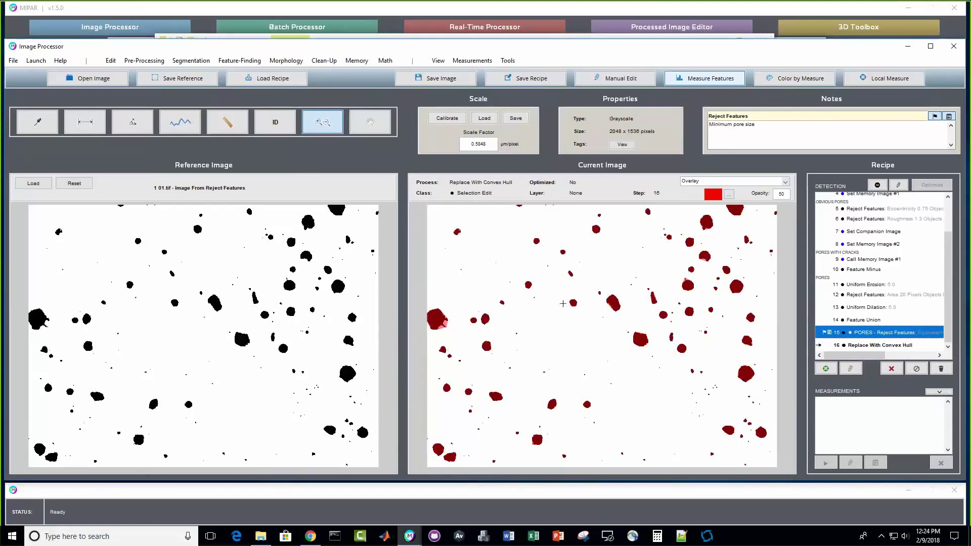
{"action": "left_click_drag", "start_coordinate": [581, 270], "coordinate": [663, 359]}
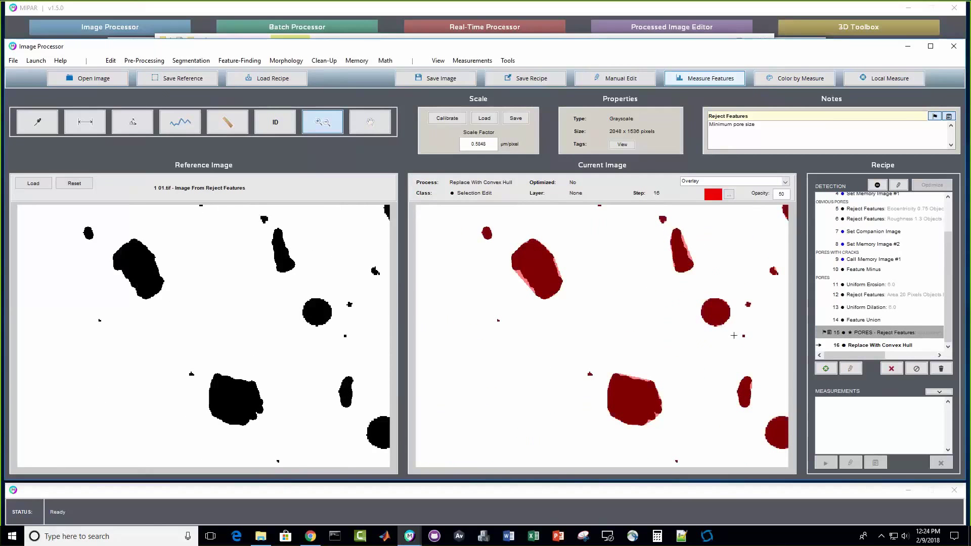
Step: Recall the PORES - Reject Features recipe step and measure the round pore, the elongated pore and the large lower pore, checking their roughness
{"action": "left_click", "coordinate": [880, 332]}
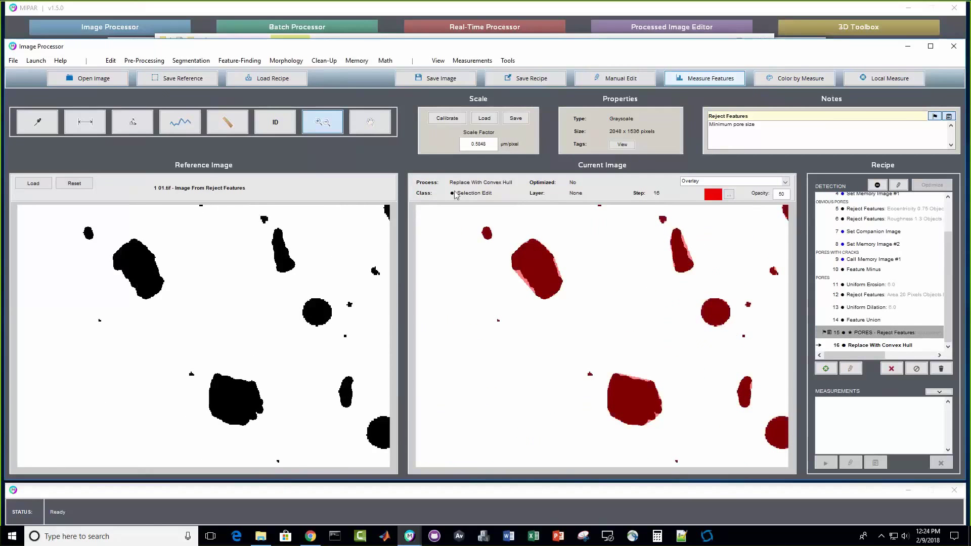
{"action": "left_click", "coordinate": [717, 313]}
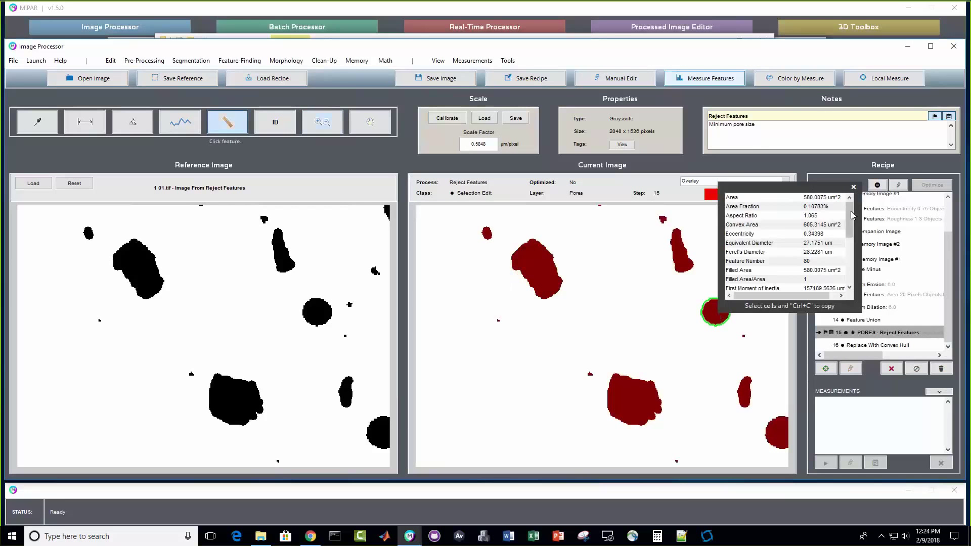
{"action": "left_click_drag", "start_coordinate": [853, 215], "coordinate": [852, 259]}
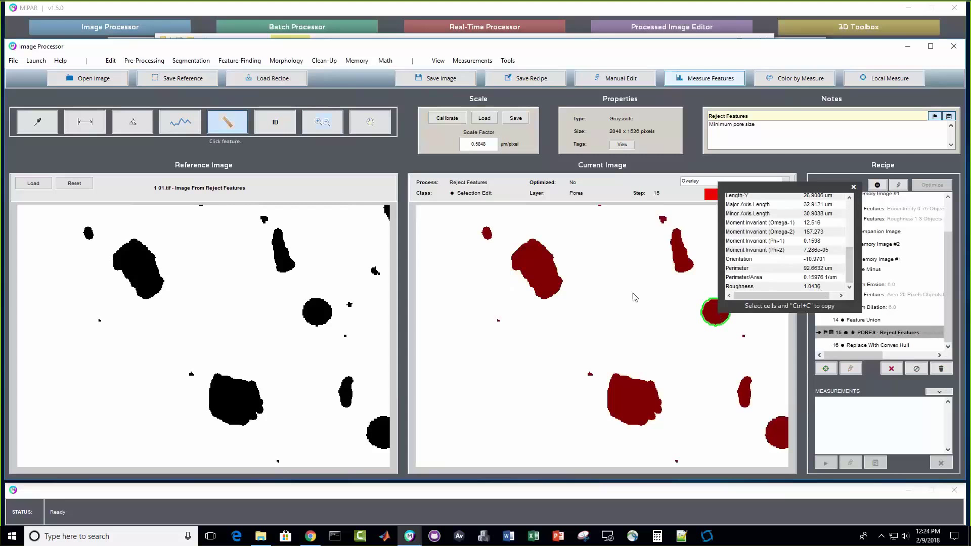
{"action": "left_click", "coordinate": [541, 260]}
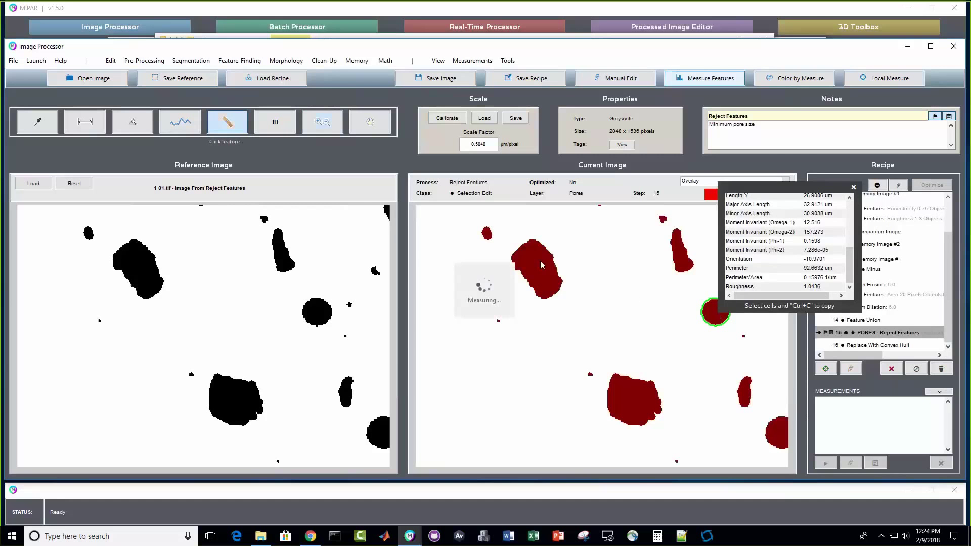
{"action": "scroll", "coordinate": [638, 234], "scroll_direction": "down", "scroll_amount": 5}
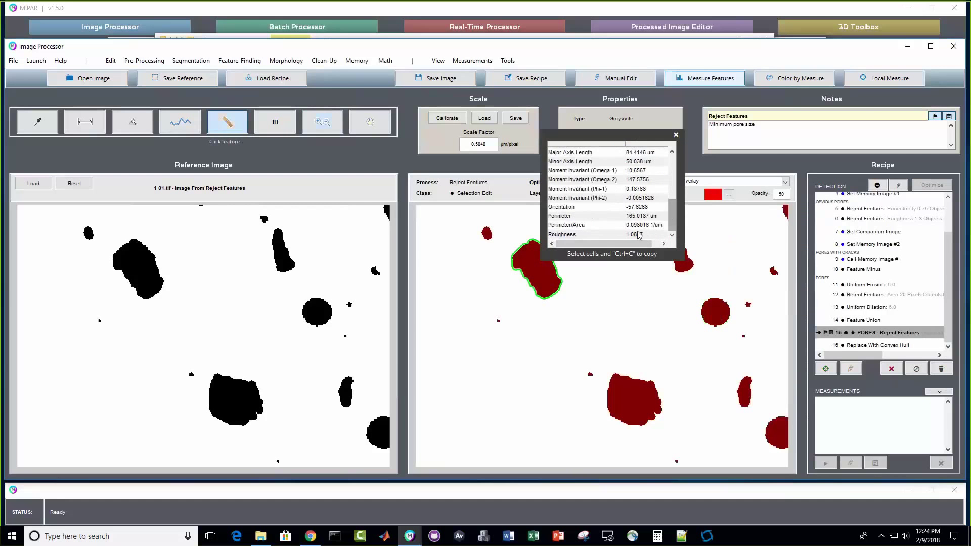
{"action": "left_click", "coordinate": [627, 401]}
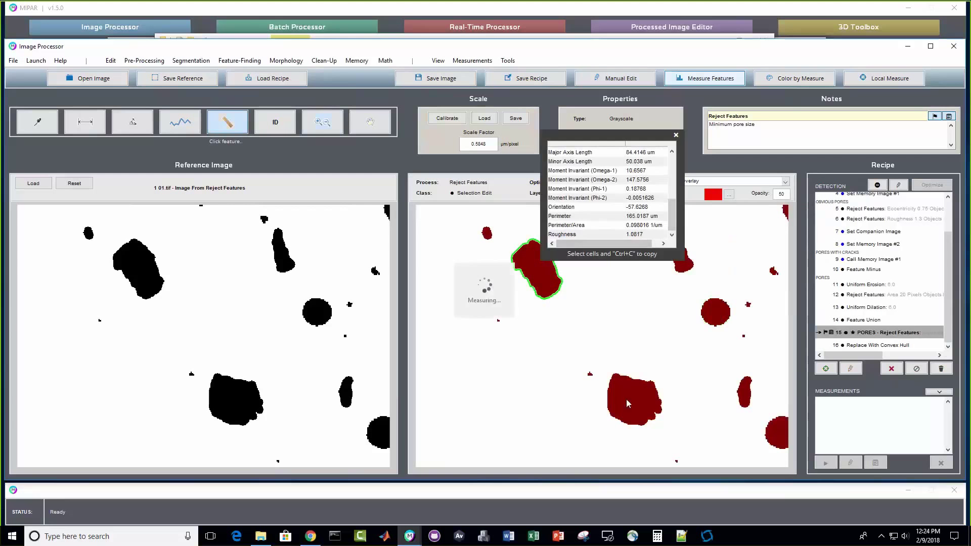
{"action": "scroll", "coordinate": [759, 375], "scroll_direction": "down", "scroll_amount": 5}
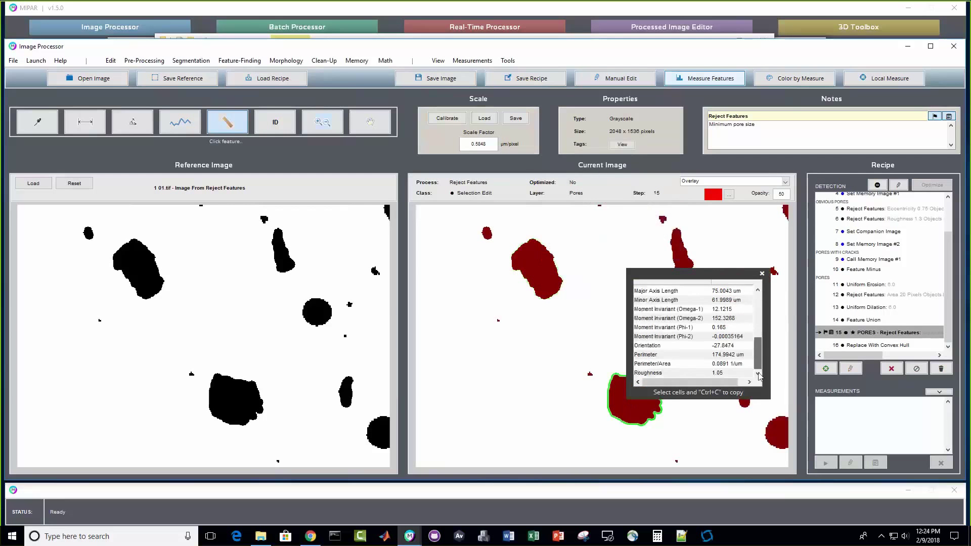
{"action": "left_click", "coordinate": [762, 274]}
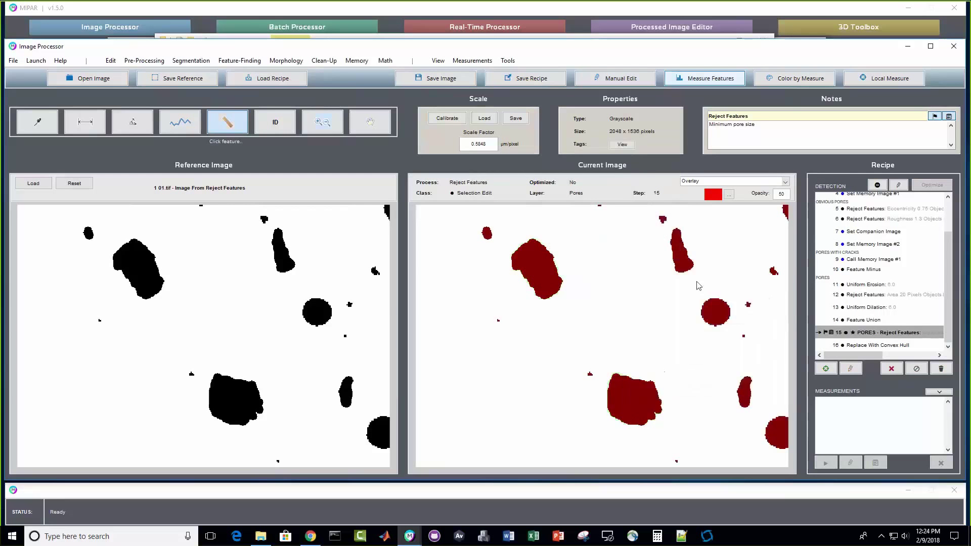
Step: Return to the Replace With Convex Hull recipe step and inspect its overlay on the pores across the whole image
{"action": "left_click", "coordinate": [877, 346]}
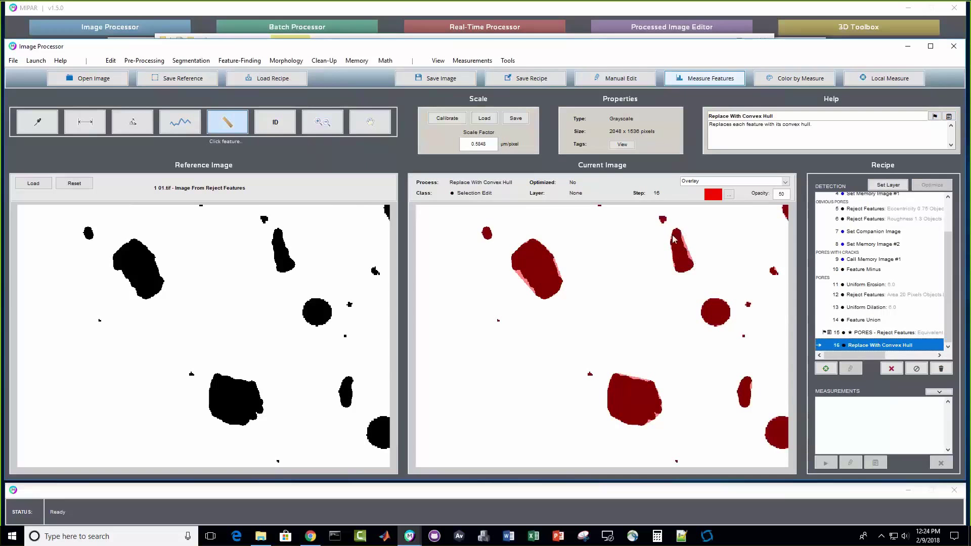
{"action": "left_click", "coordinate": [371, 124]}
{"action": "left_click_drag", "start_coordinate": [526, 237], "coordinate": [666, 333]}
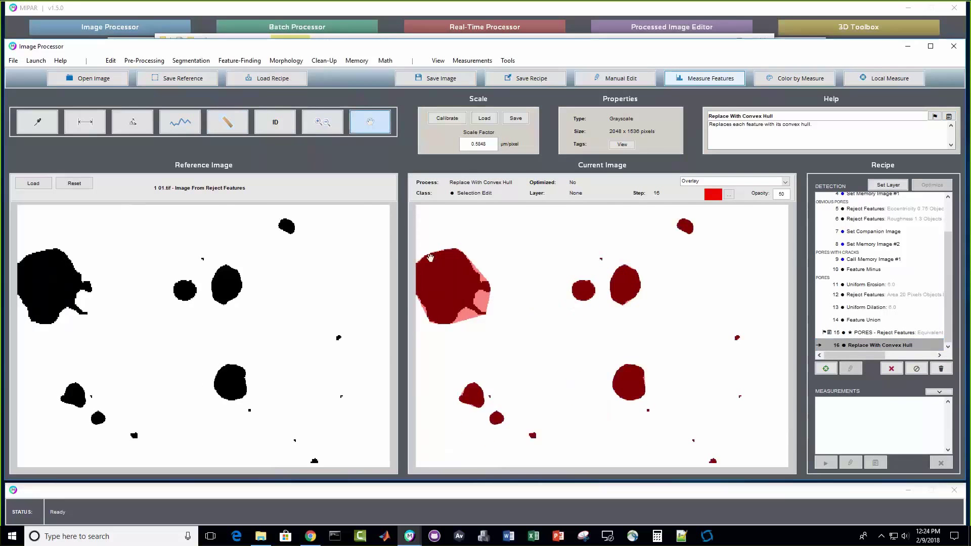
{"action": "left_click", "coordinate": [338, 121]}
{"action": "scroll", "coordinate": [624, 305], "scroll_direction": "down", "scroll_amount": 2}
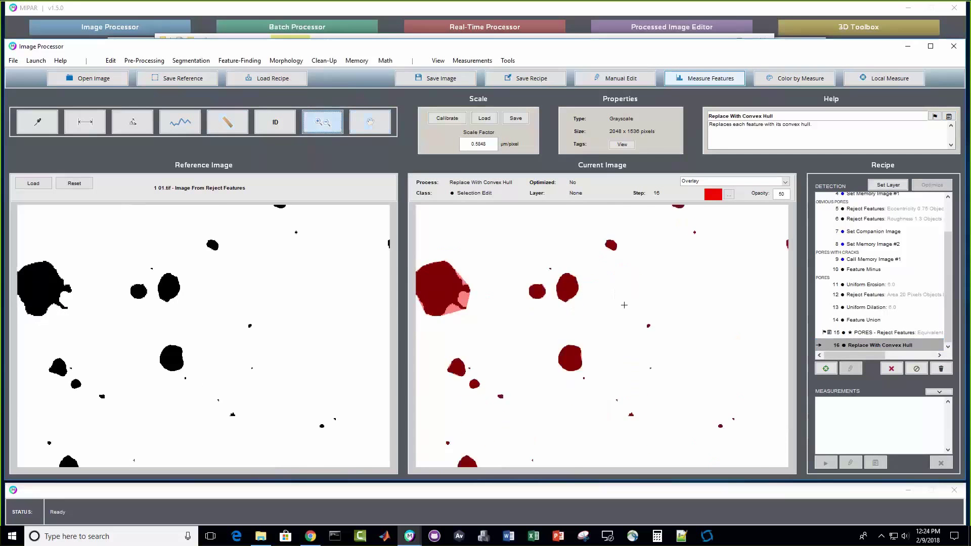
{"action": "scroll", "coordinate": [624, 305], "scroll_direction": "down", "scroll_amount": 1}
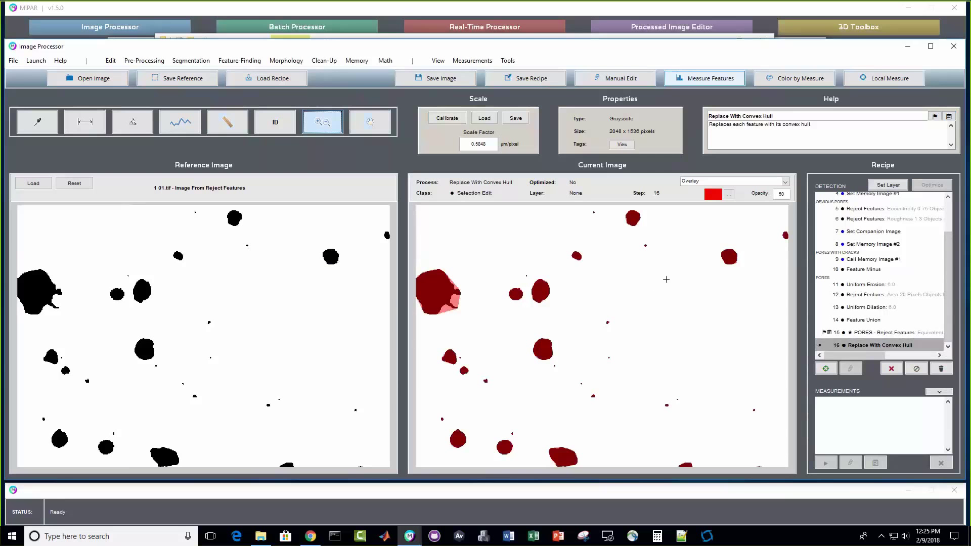
{"action": "scroll", "coordinate": [663, 282], "scroll_direction": "down", "scroll_amount": 2}
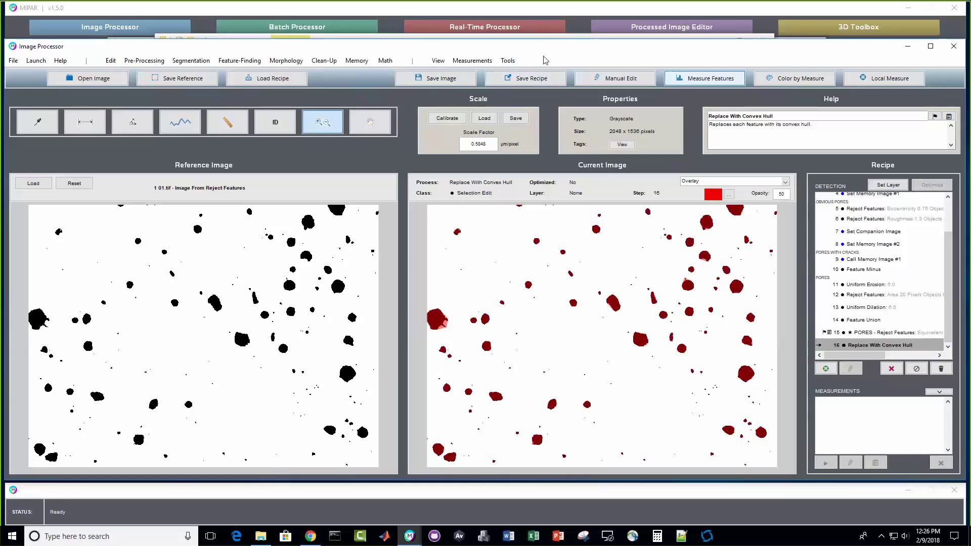
Step: Open the Batch Processor to review its recipe and image setup
{"action": "left_click", "coordinate": [331, 26]}
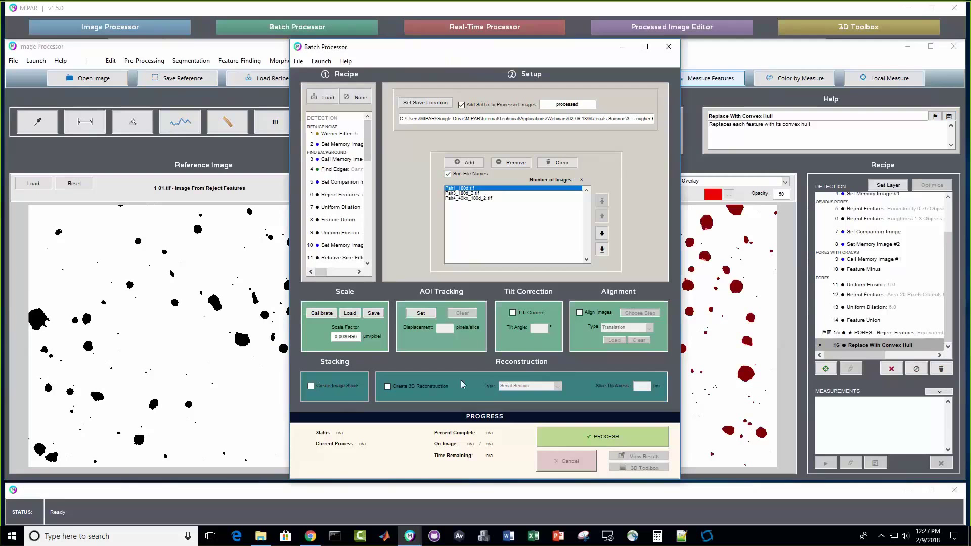
Step: Switch to the 3D Toolbox and open the reconstruction Recon3D2.rec from the Demo Datasets folder 3D, Gamma Prime, 03 - Reconstructed
{"action": "left_click", "coordinate": [870, 32]}
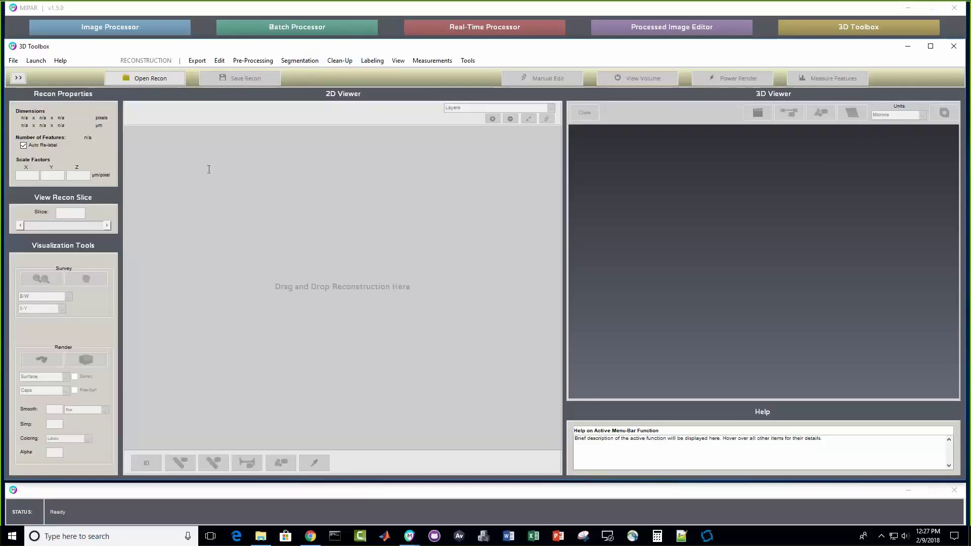
{"action": "left_click", "coordinate": [144, 78]}
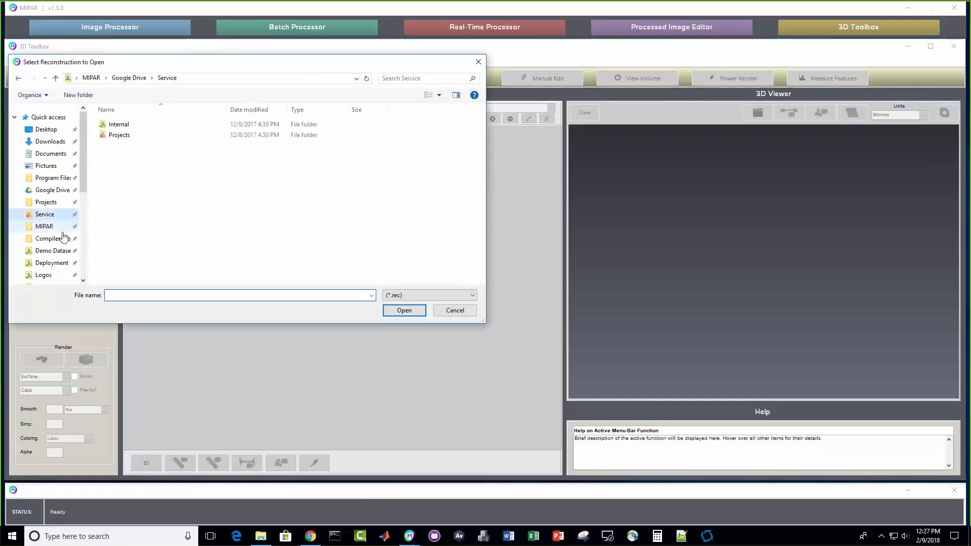
{"action": "left_click", "coordinate": [53, 250]}
{"action": "double_click", "coordinate": [122, 134]}
{"action": "double_click", "coordinate": [123, 132]}
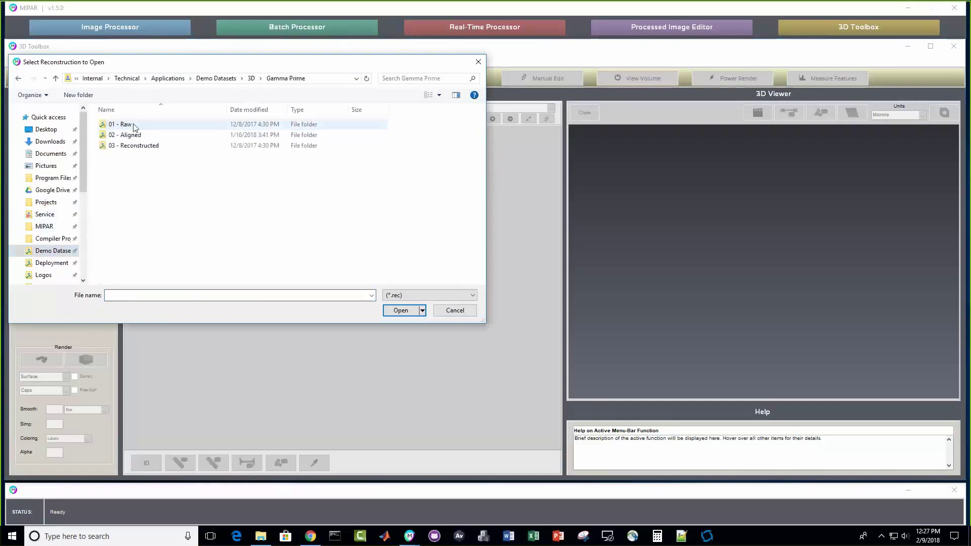
{"action": "double_click", "coordinate": [134, 146]}
{"action": "double_click", "coordinate": [131, 167]}
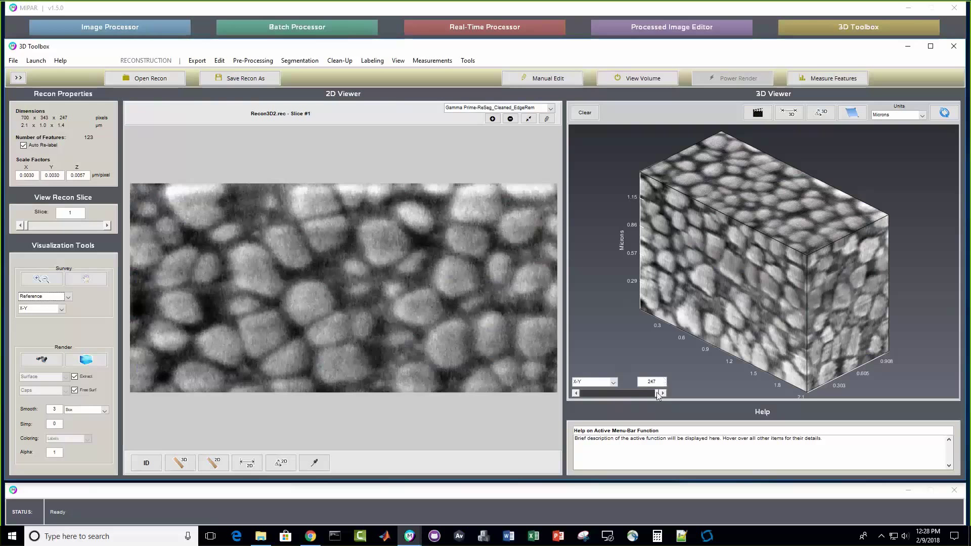
Step: Section the 3D volume along the Y-Z plane to about slice 214 with the survey display set to Overlay
{"action": "mouse_move", "coordinate": [657, 394]}
{"action": "left_mouse_down"}
{"action": "mouse_move", "coordinate": [597, 398]}
{"action": "mouse_move", "coordinate": [648, 403]}
{"action": "left_mouse_up"}
{"action": "left_click", "coordinate": [593, 382]}
{"action": "left_click", "coordinate": [607, 397]}
{"action": "left_click", "coordinate": [68, 297]}
{"action": "left_click", "coordinate": [44, 312]}
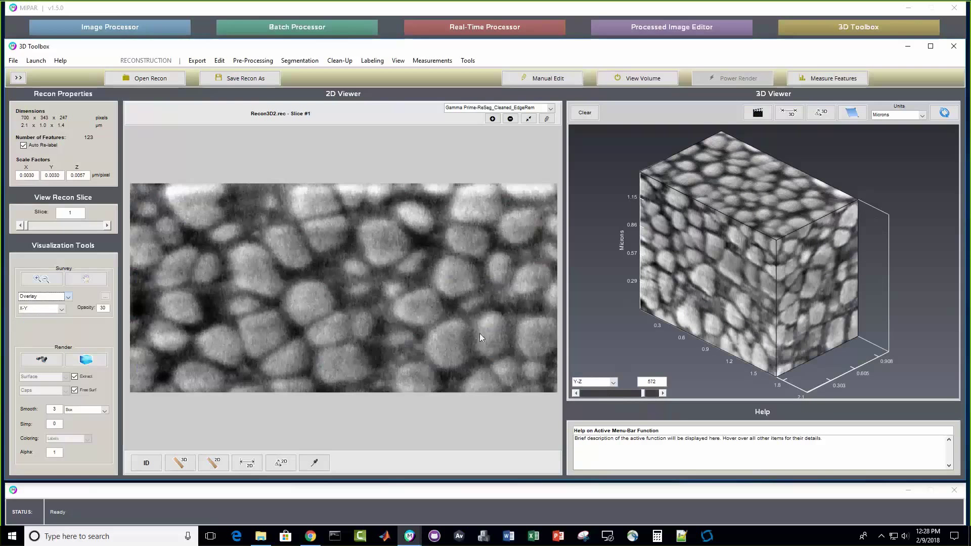
{"action": "left_click_drag", "start_coordinate": [646, 397], "coordinate": [605, 397]}
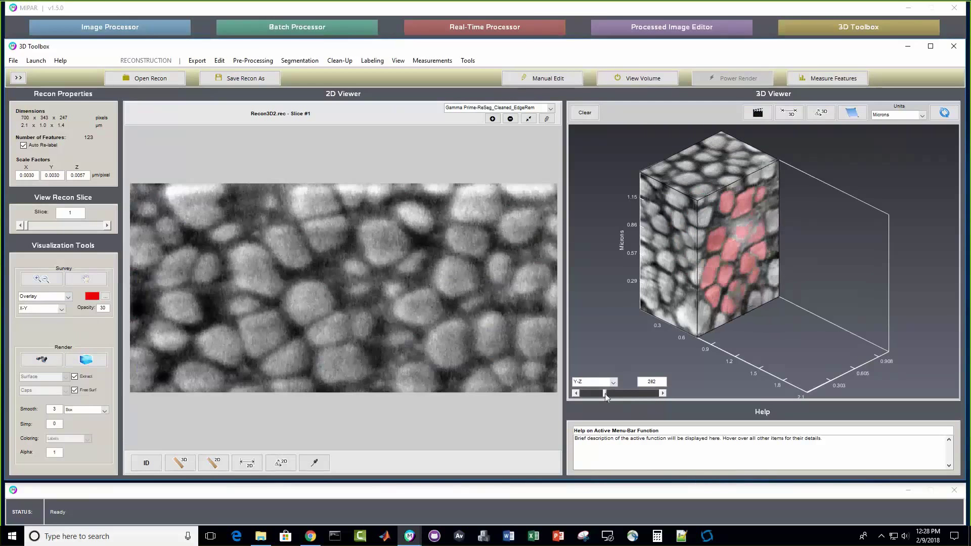
Step: Set the survey display to Labels and bring the 2D viewer to slice 91
{"action": "left_click_drag", "start_coordinate": [25, 226], "coordinate": [63, 229]}
{"action": "left_click", "coordinate": [35, 294]}
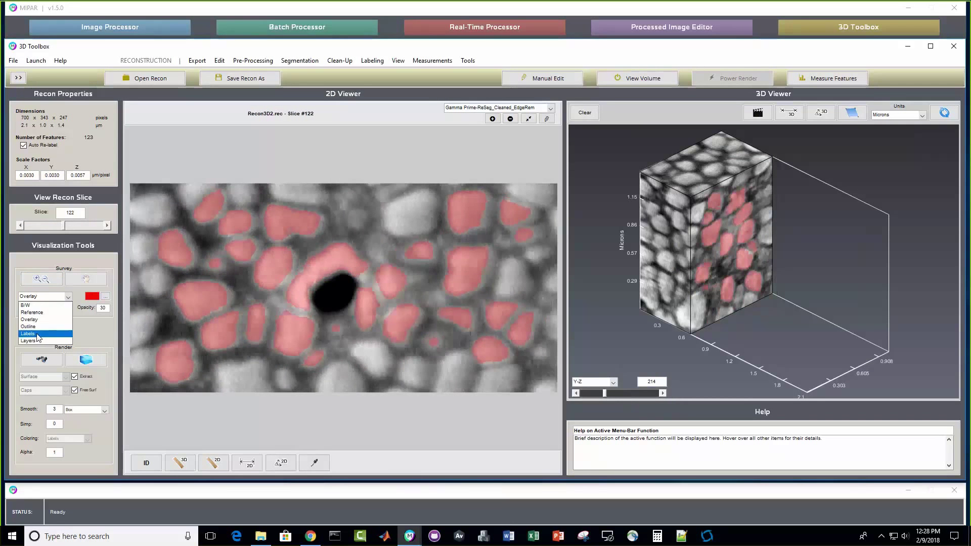
{"action": "left_click", "coordinate": [37, 333]}
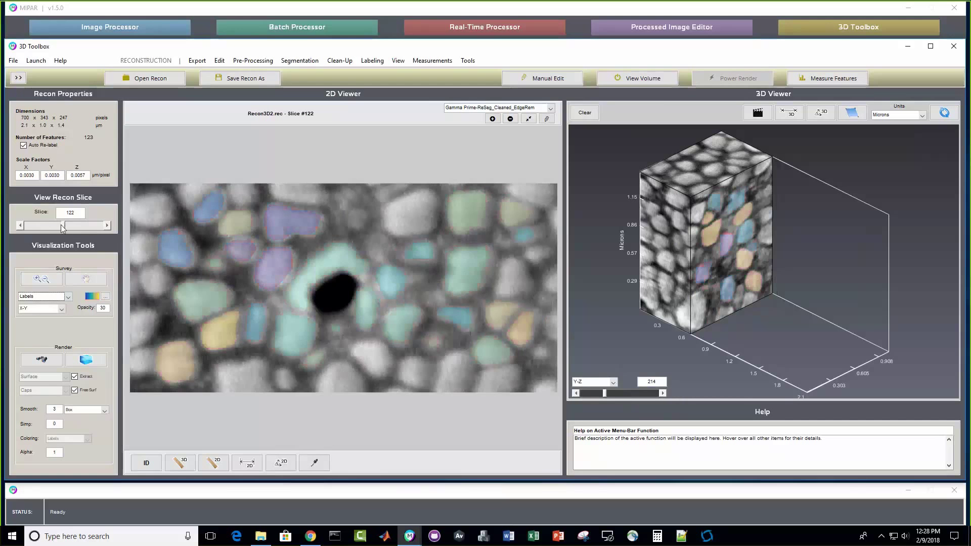
{"action": "left_click_drag", "start_coordinate": [61, 228], "coordinate": [54, 229]}
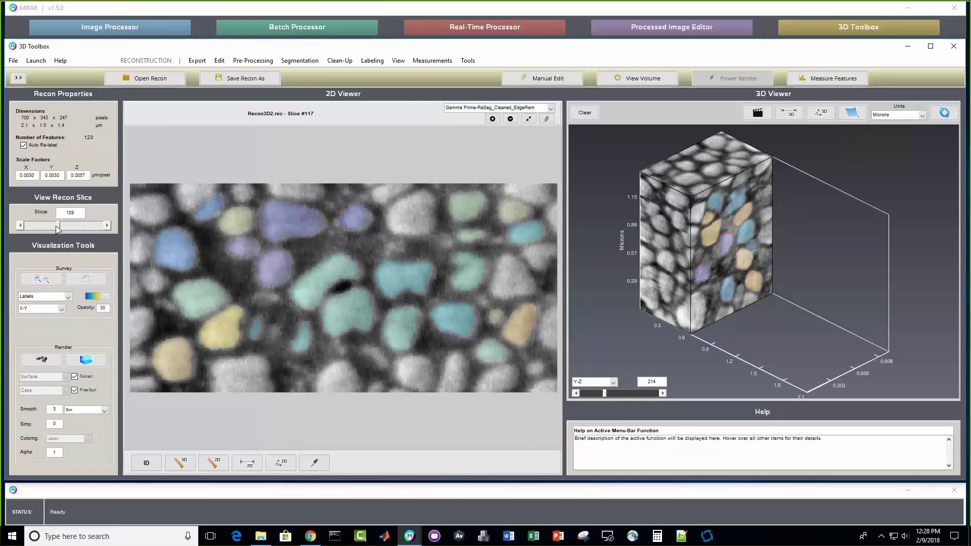
Step: Render the neighbouring orange, blue and green features near the centre of slice 91 in 3D and inspect their shapes from another angle
{"action": "left_click", "coordinate": [96, 361]}
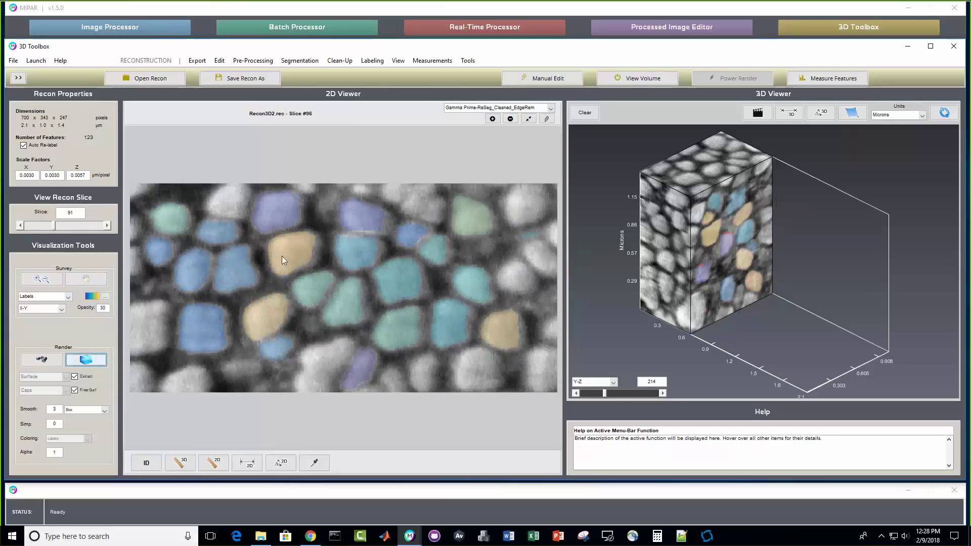
{"action": "left_click", "coordinate": [233, 268]}
{"action": "left_click", "coordinate": [313, 286]}
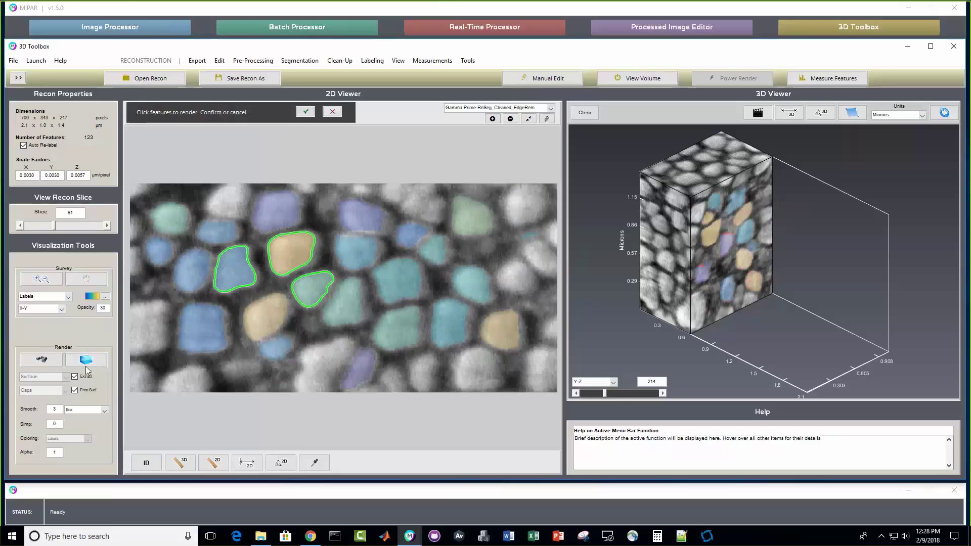
{"action": "left_click", "coordinate": [305, 112]}
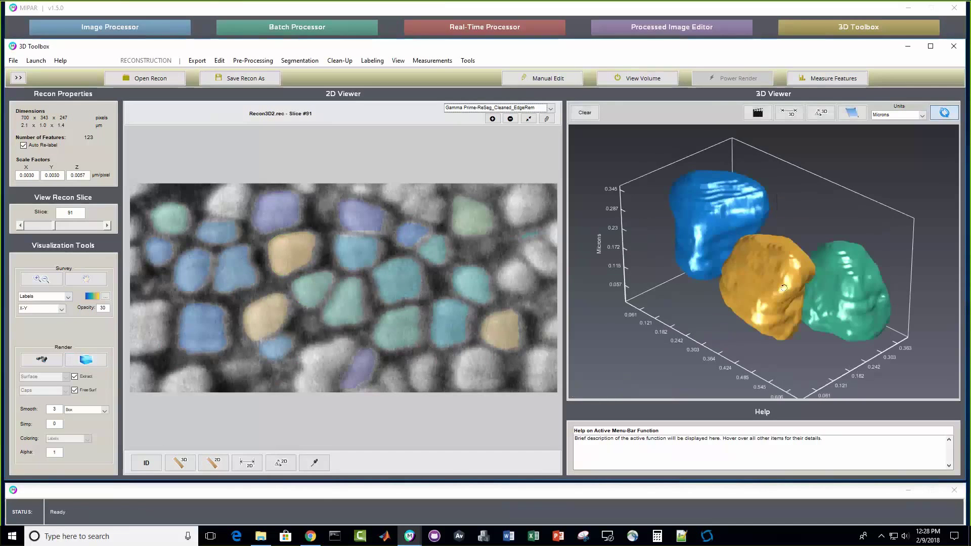
{"action": "left_click_drag", "start_coordinate": [783, 289], "coordinate": [749, 274]}
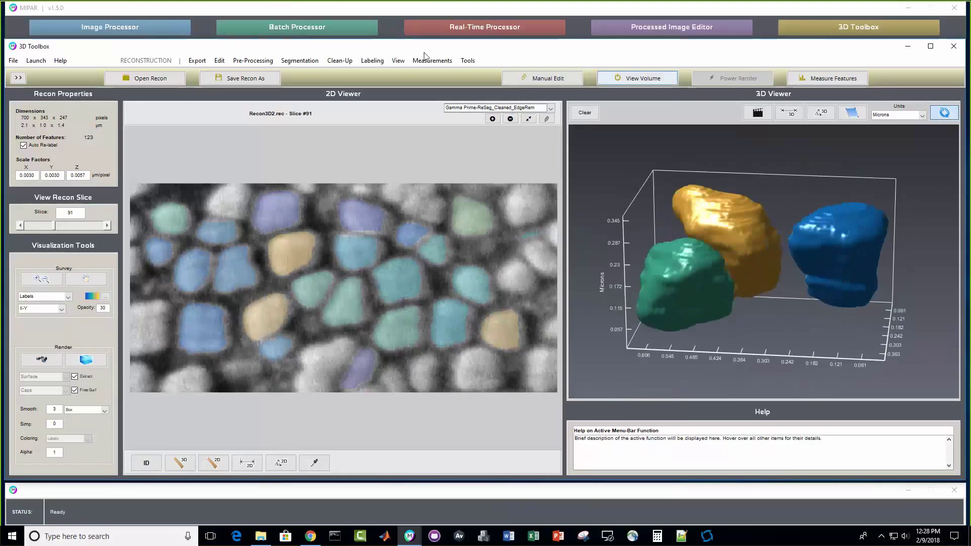
Step: Measure the orange feature near the upper centre of slice 91 in 3D, review its measurements and close the results
{"action": "left_click", "coordinate": [180, 463]}
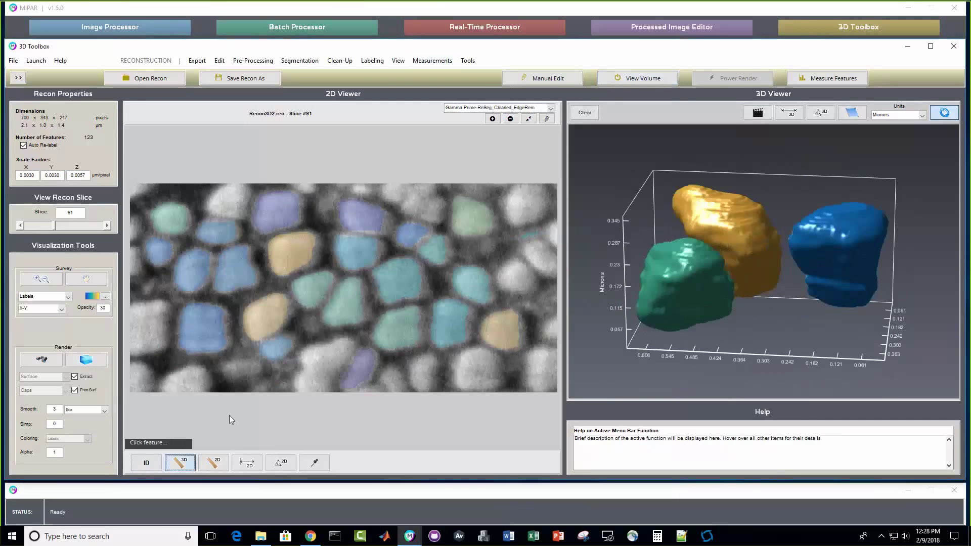
{"action": "left_click", "coordinate": [296, 255]}
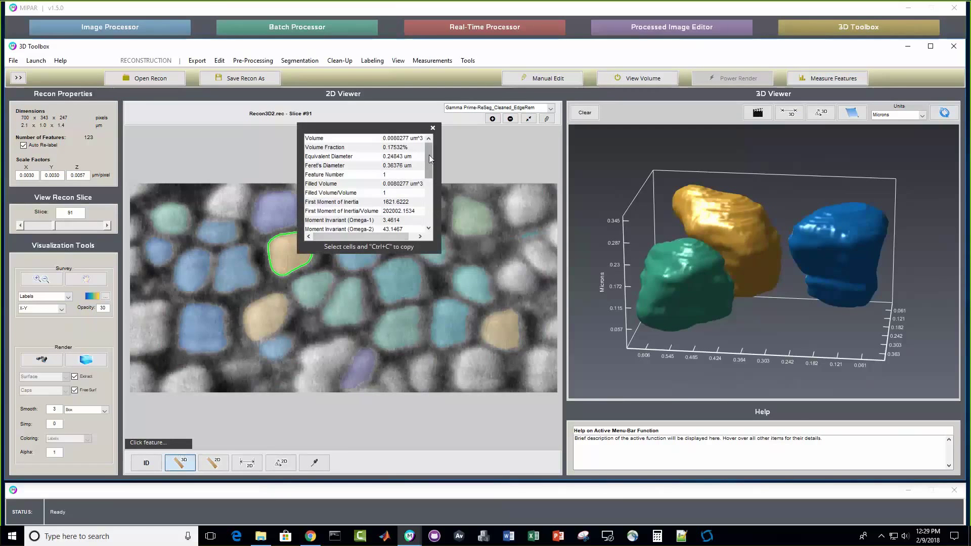
{"action": "left_click_drag", "start_coordinate": [429, 159], "coordinate": [427, 152]}
{"action": "mouse_move", "coordinate": [429, 161]}
{"action": "left_mouse_down"}
{"action": "mouse_move", "coordinate": [429, 208]}
{"action": "mouse_move", "coordinate": [429, 142]}
{"action": "left_mouse_up"}
{"action": "left_click", "coordinate": [433, 127]}
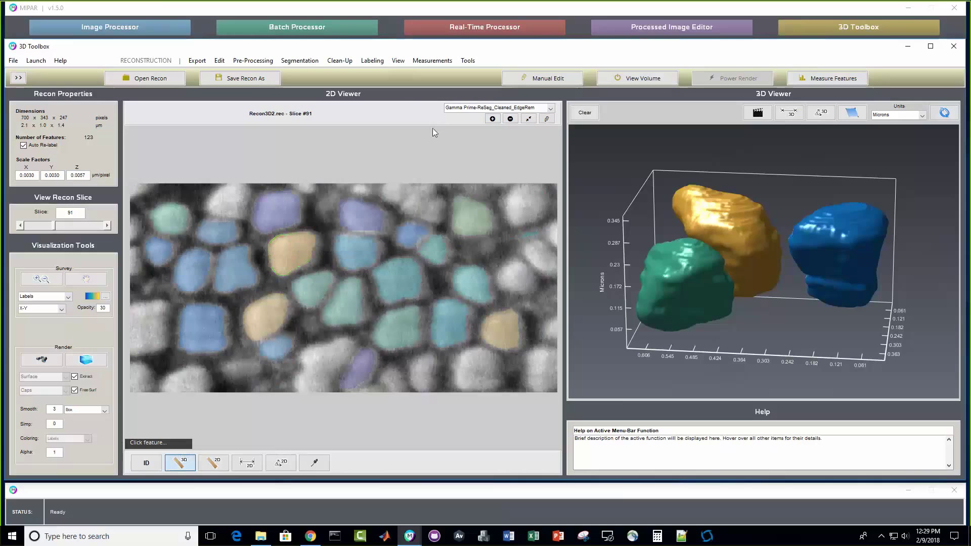
Step: Measure the volume fraction of the whole reconstruction, close the result and review the other available measurements
{"action": "left_click", "coordinate": [435, 61]}
{"action": "left_click", "coordinate": [446, 97]}
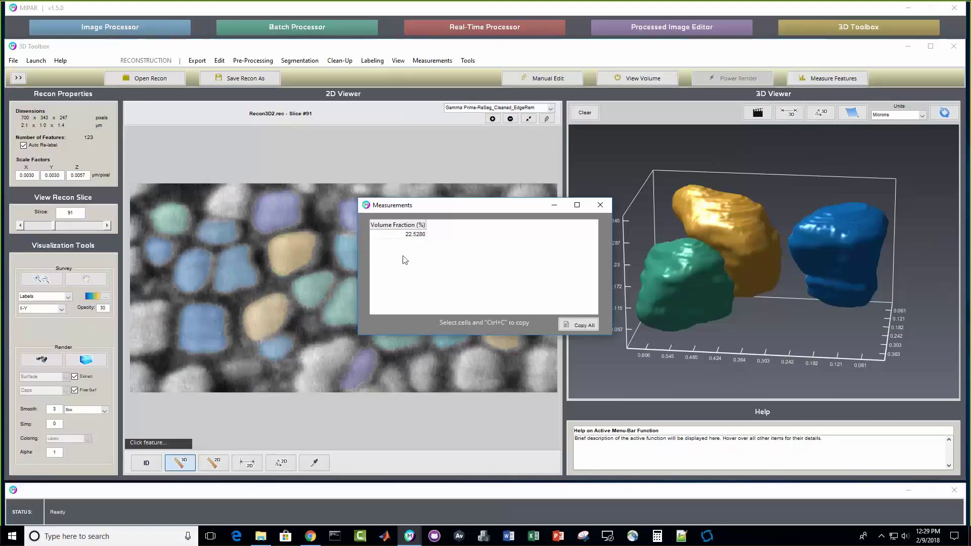
{"action": "left_click", "coordinate": [600, 205]}
{"action": "left_click", "coordinate": [432, 60]}
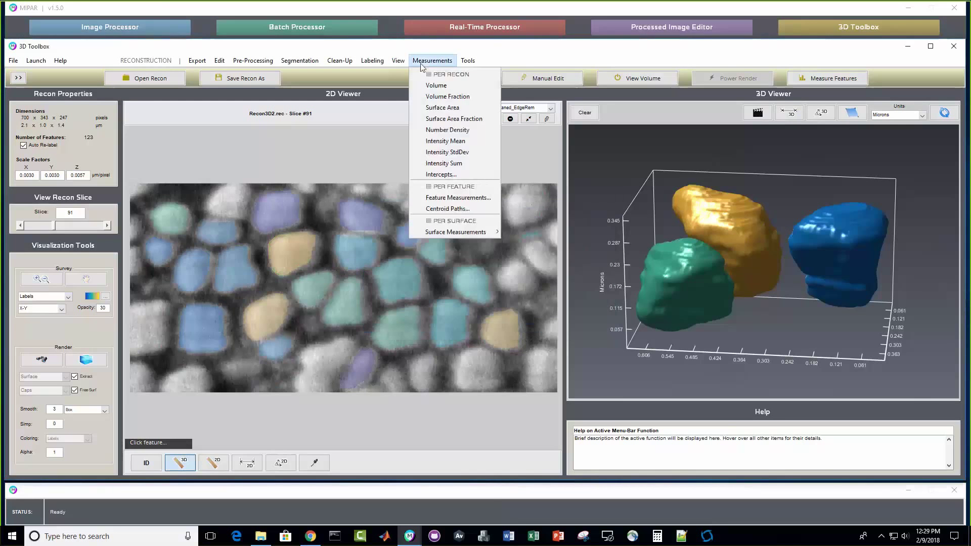
{"action": "left_click", "coordinate": [363, 97]}
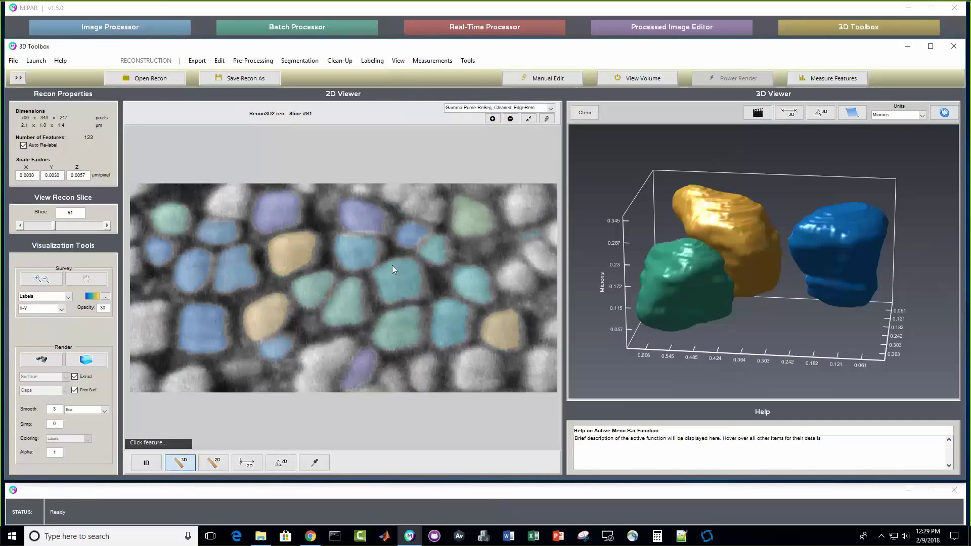
Step: Browse the labelled features in the 2D viewer forward to slice 105
{"action": "scroll", "coordinate": [257, 342], "scroll_direction": "down", "scroll_amount": 1}
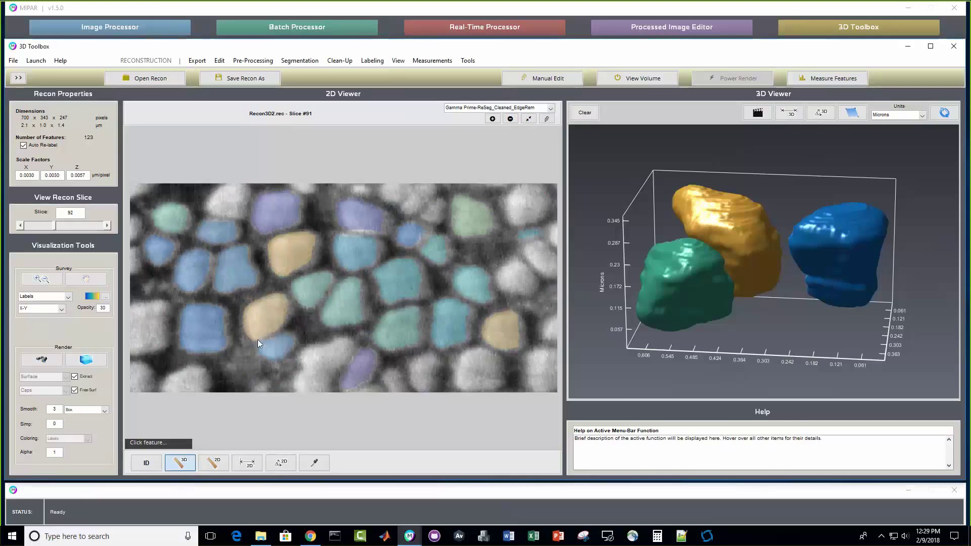
{"action": "scroll", "coordinate": [257, 335], "scroll_direction": "down", "scroll_amount": 13}
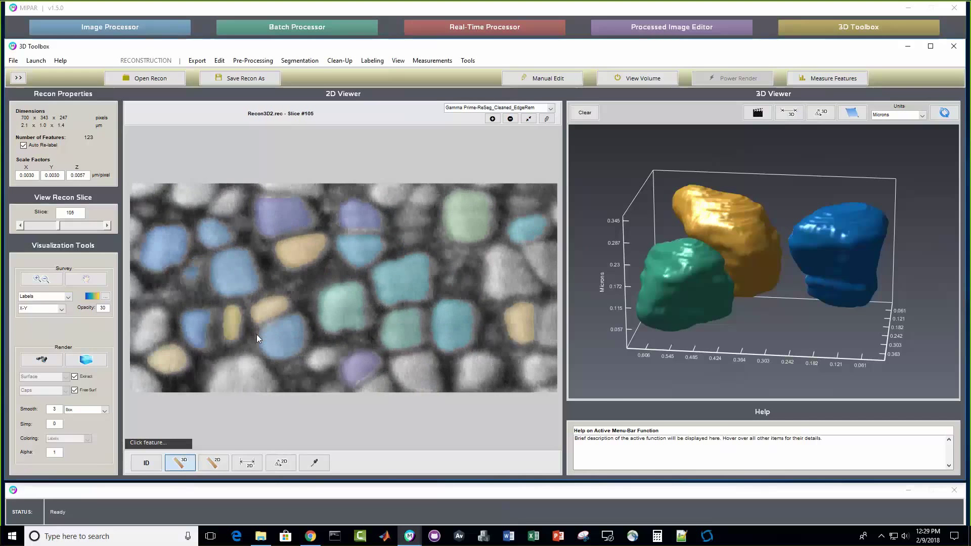
Step: Go back to slice 100 of the reconstruction and open Webinar Agenda 2-9-18.pdf from the 02-09-18 folder in File Explorer
{"action": "scroll", "coordinate": [256, 334], "scroll_direction": "up", "scroll_amount": 5}
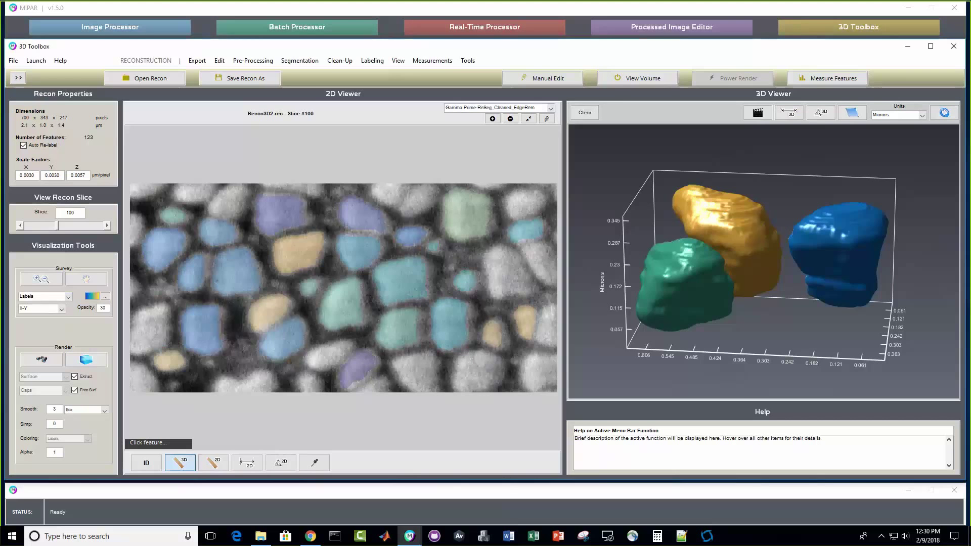
{"action": "key", "text": "alt+Tab"}
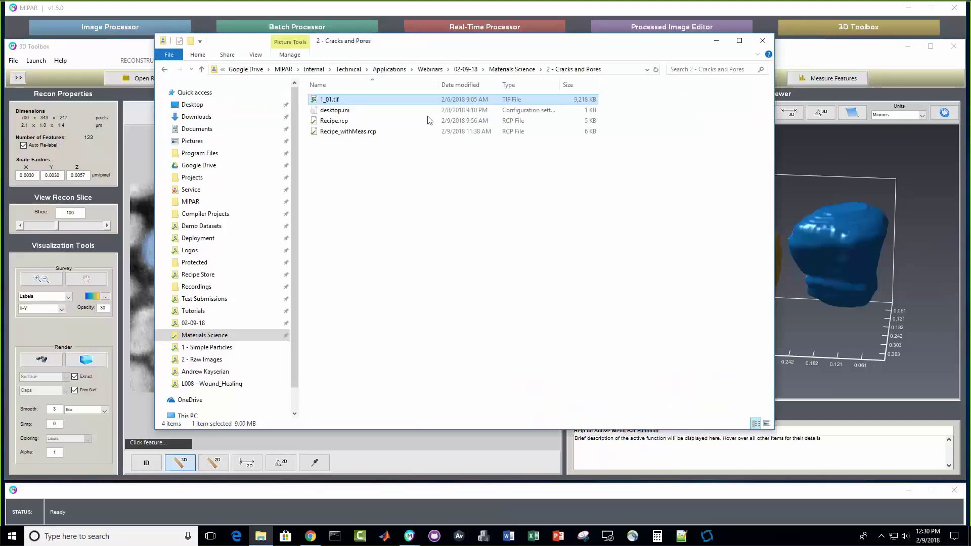
{"action": "left_click", "coordinate": [466, 69]}
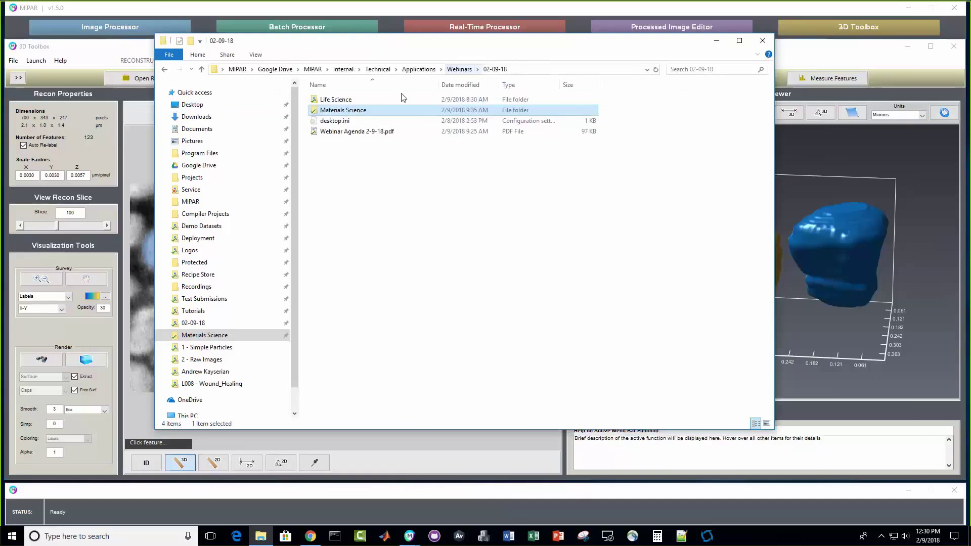
{"action": "double_click", "coordinate": [365, 132]}
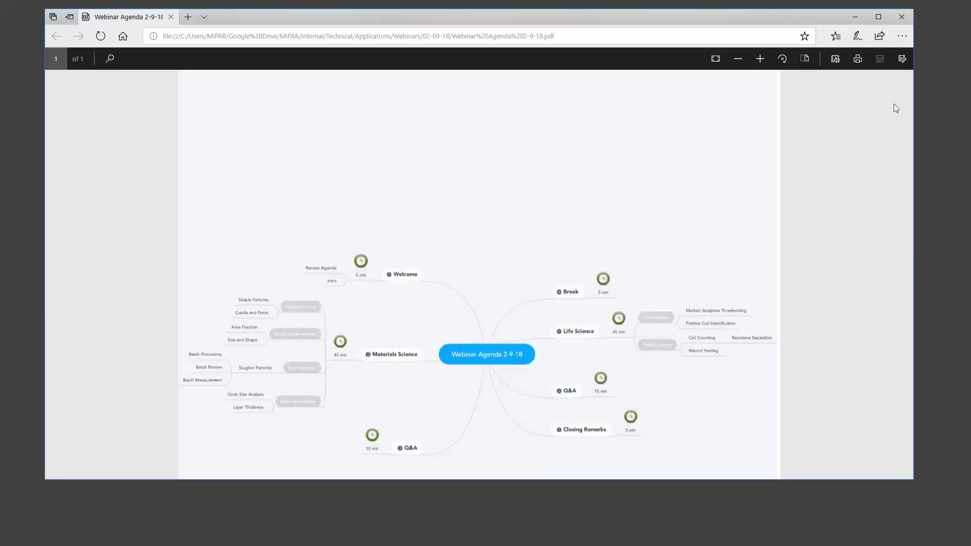
Step: Enlarge the webinar agenda and review its Life Science, Q&A and Closing Remarks branches
{"action": "left_click", "coordinate": [760, 58]}
{"action": "left_click", "coordinate": [760, 59]}
{"action": "scroll", "coordinate": [630, 245], "scroll_direction": "down", "scroll_amount": 5}
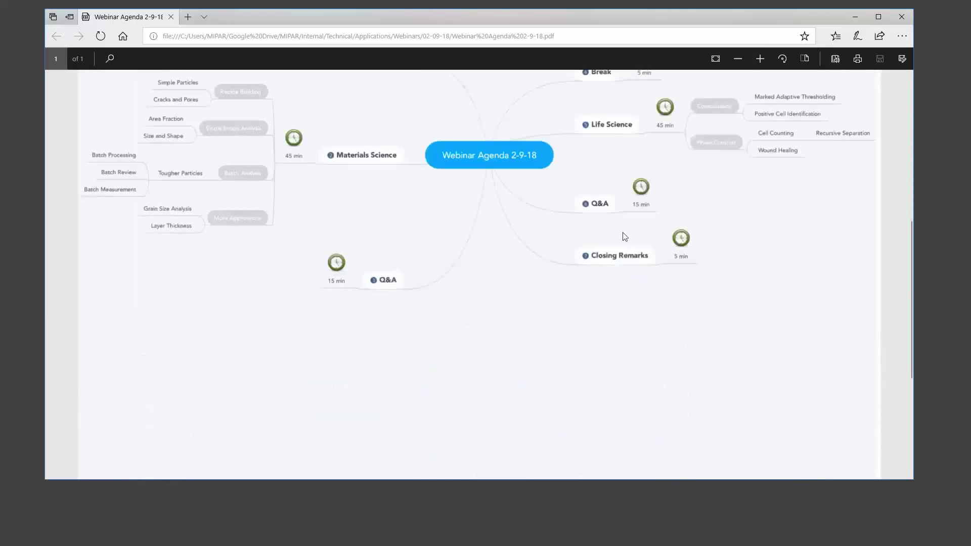
{"action": "scroll", "coordinate": [624, 234], "scroll_direction": "up", "scroll_amount": 3}
{"action": "scroll", "coordinate": [624, 233], "scroll_direction": "down", "scroll_amount": 1}
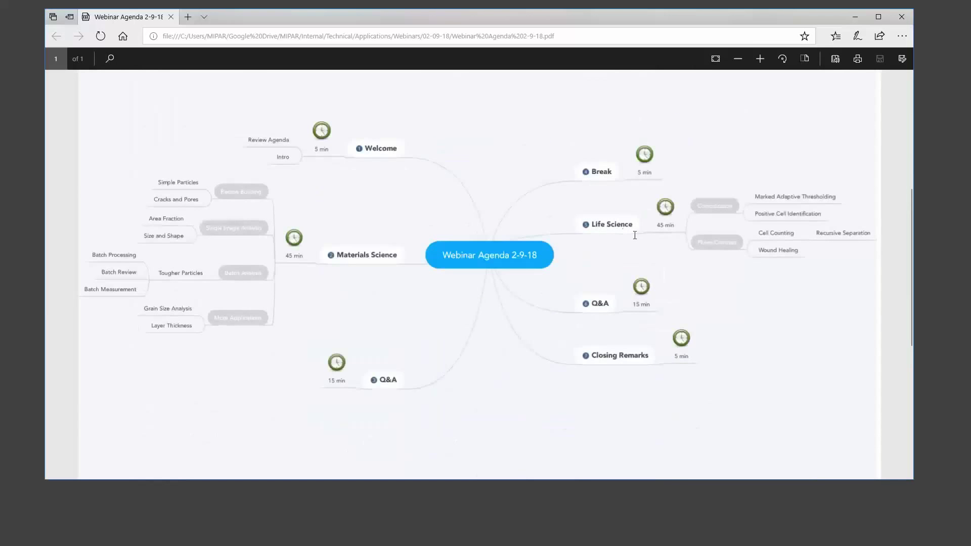
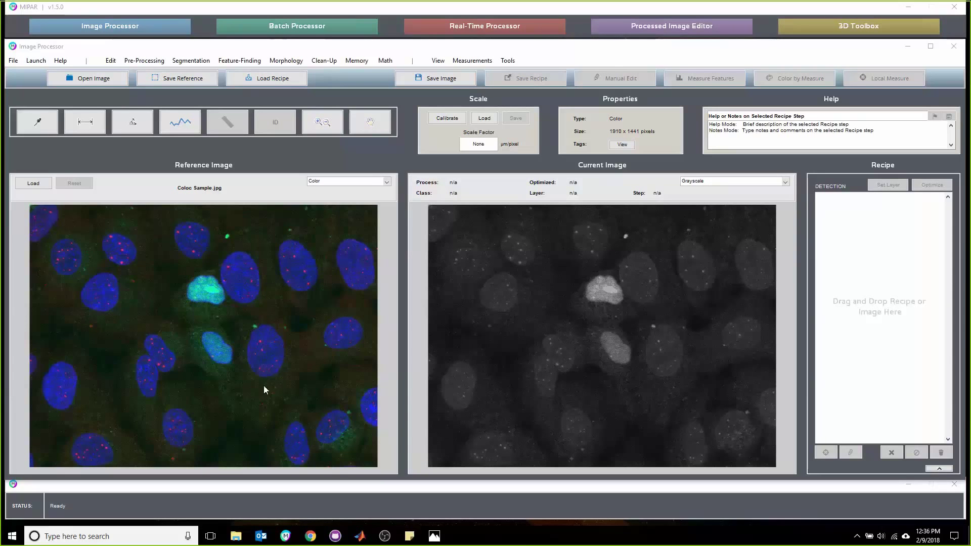
Step: Display the reference image Coloc Sample.jpg in grayscale using only the blue channel (b)
{"action": "left_click", "coordinate": [364, 181]}
{"action": "left_click", "coordinate": [354, 190]}
{"action": "left_click", "coordinate": [362, 195]}
{"action": "type", "text": "a"}
{"action": "key", "text": "Return"}
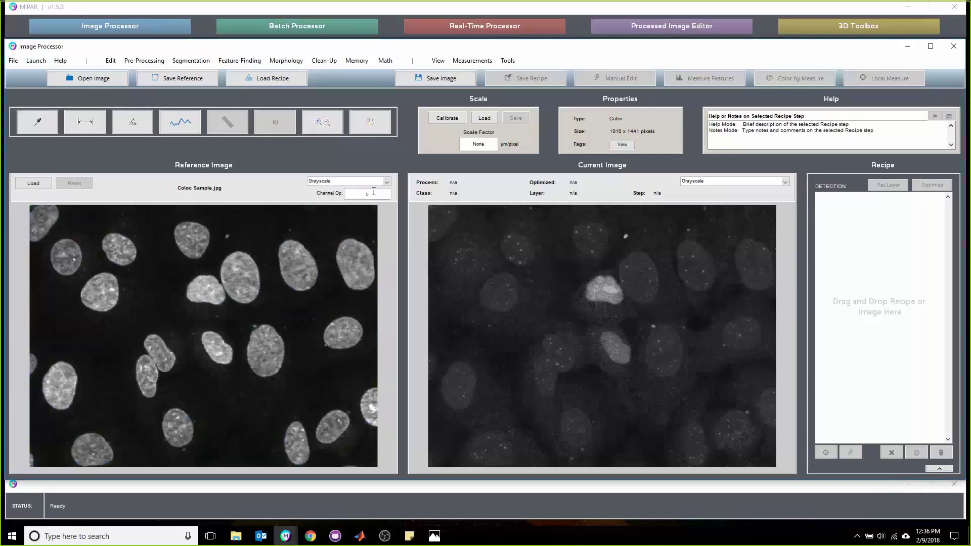
Step: View the reference image's red (r) and green (g) channels in grayscale and restore the color display
{"action": "double_click", "coordinate": [374, 193]}
{"action": "type", "text": "r"}
{"action": "key", "text": "Return"}
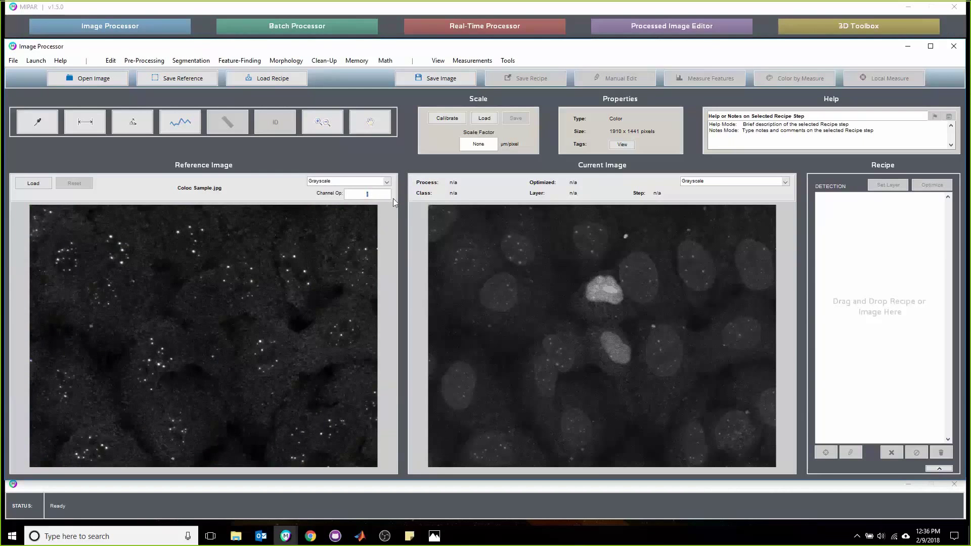
{"action": "key", "text": "BackSpace"}
{"action": "type", "text": "g"}
{"action": "key", "text": "Return"}
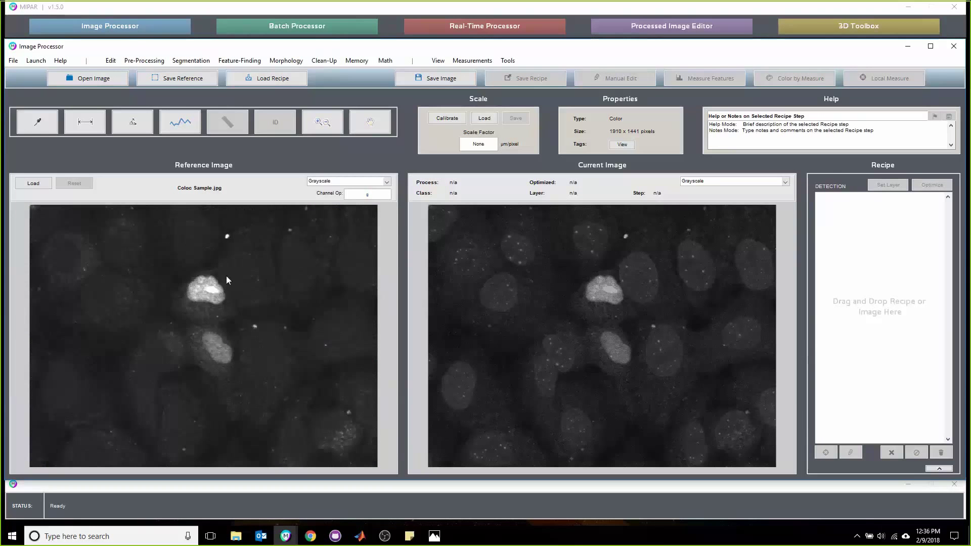
{"action": "left_click", "coordinate": [318, 183]}
{"action": "left_click", "coordinate": [318, 190]}
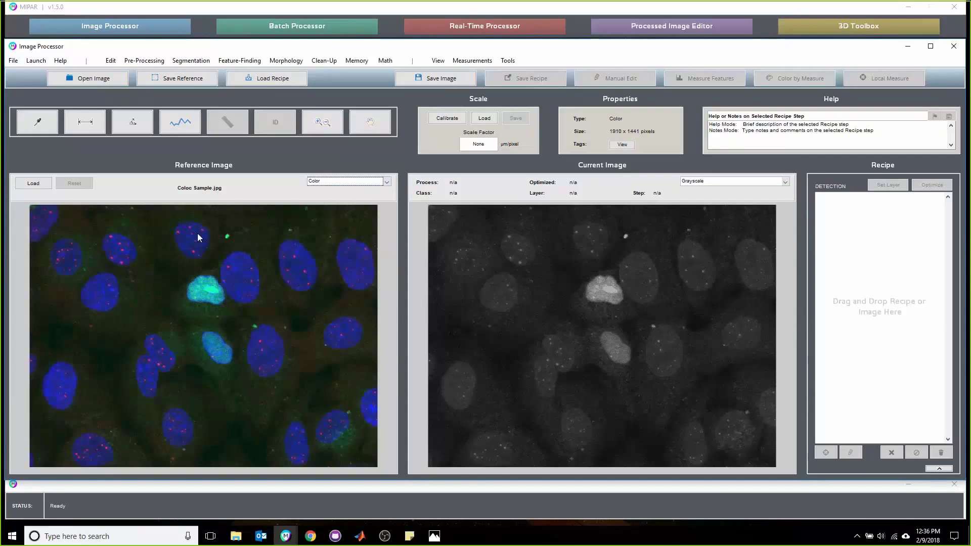
Step: Compare the red (r) and green (g) channels of the reference image once more and return it to color
{"action": "left_click", "coordinate": [339, 183]}
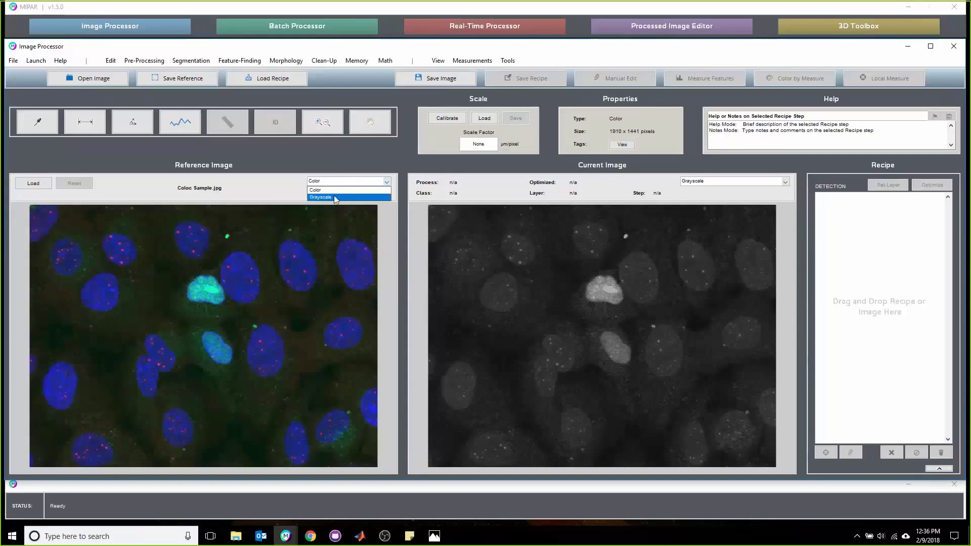
{"action": "left_click", "coordinate": [336, 195]}
{"action": "type", "text": "2"}
{"action": "key", "text": "Return"}
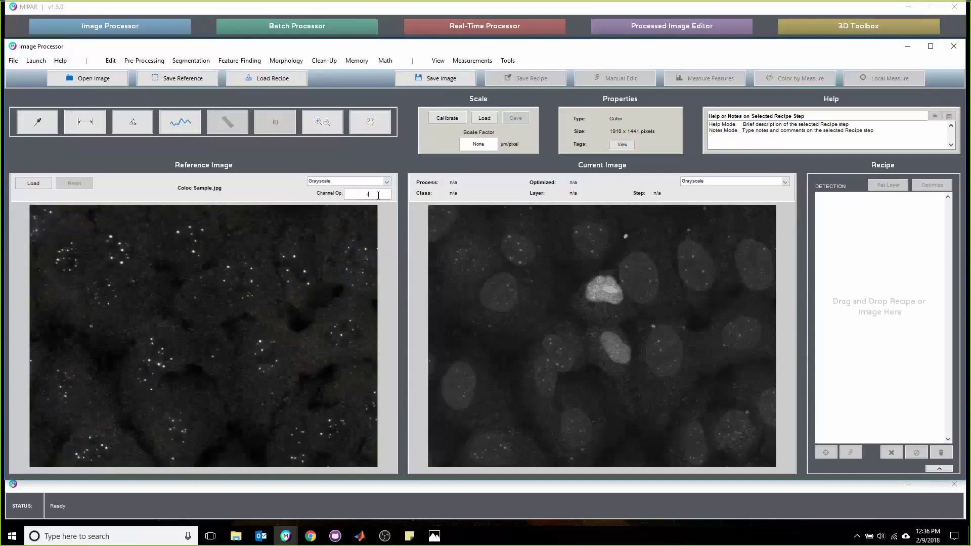
{"action": "left_click_drag", "start_coordinate": [379, 196], "coordinate": [362, 195]}
{"action": "type", "text": "1"}
{"action": "key", "text": "Return"}
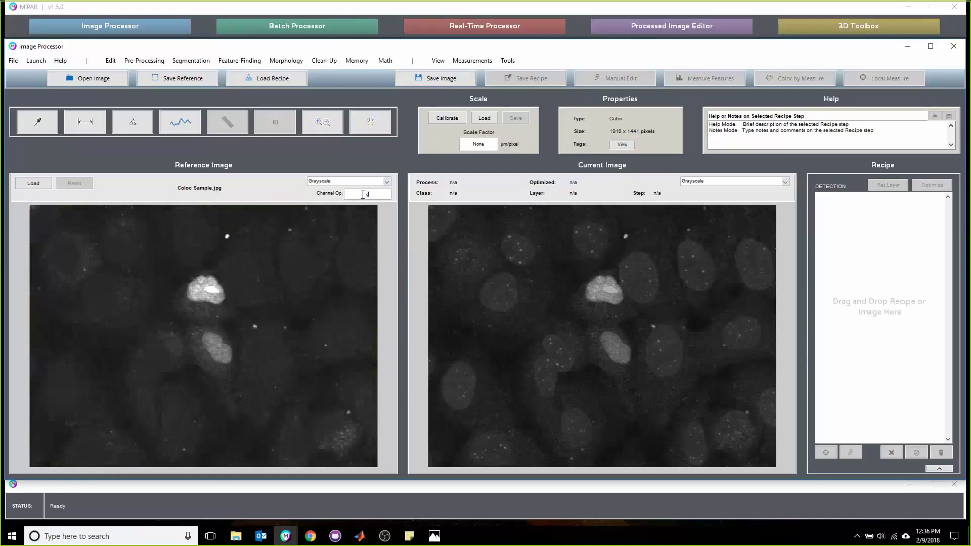
{"action": "left_click", "coordinate": [325, 182]}
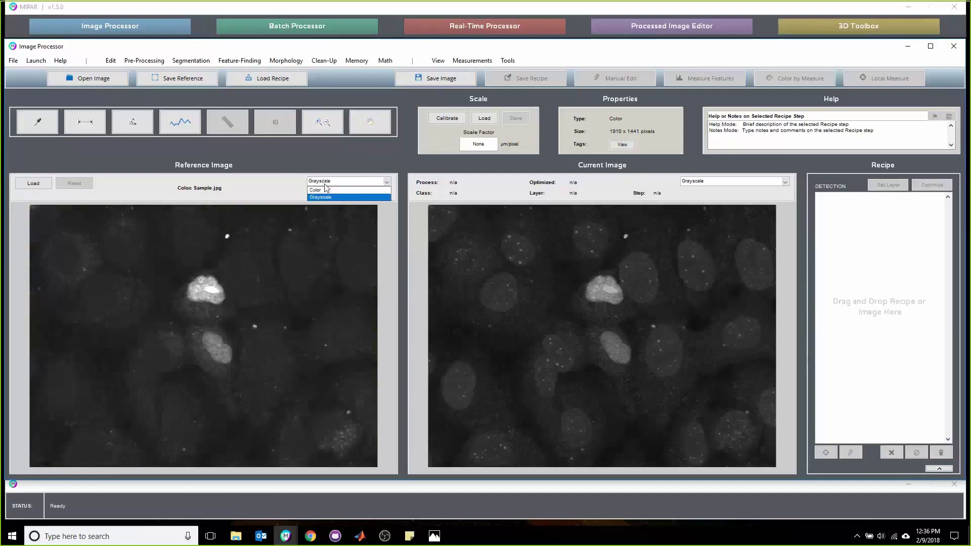
{"action": "left_click", "coordinate": [326, 190]}
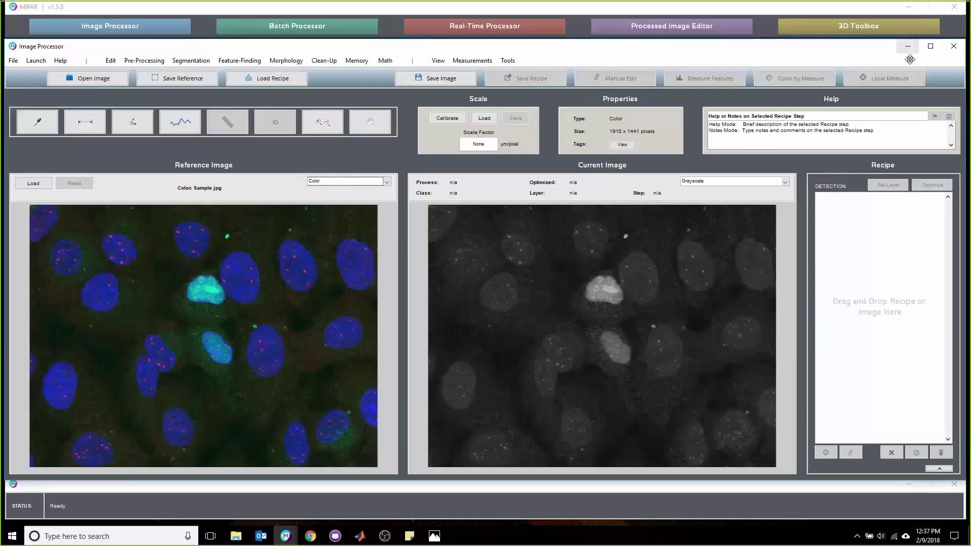
{"action": "left_click", "coordinate": [733, 53]}
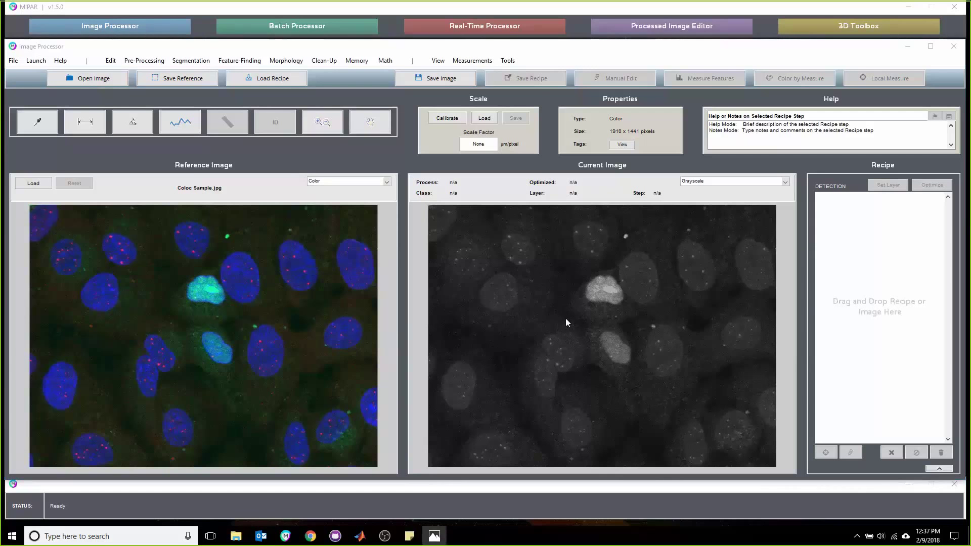
Step: Apply a Channel Operation of b to extract the blue nuclei channel as the current image
{"action": "left_click", "coordinate": [357, 60]}
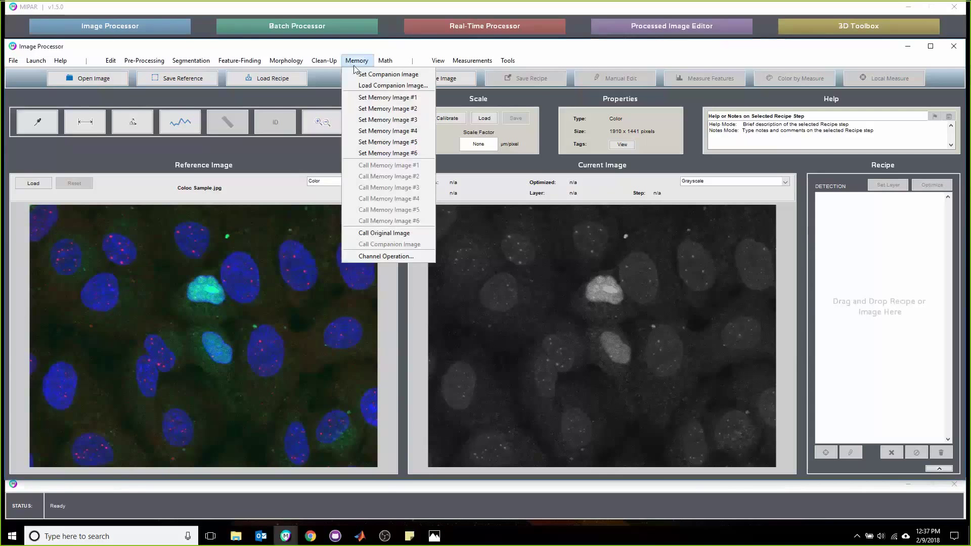
{"action": "left_click", "coordinate": [391, 262]}
{"action": "type", "text": "b"}
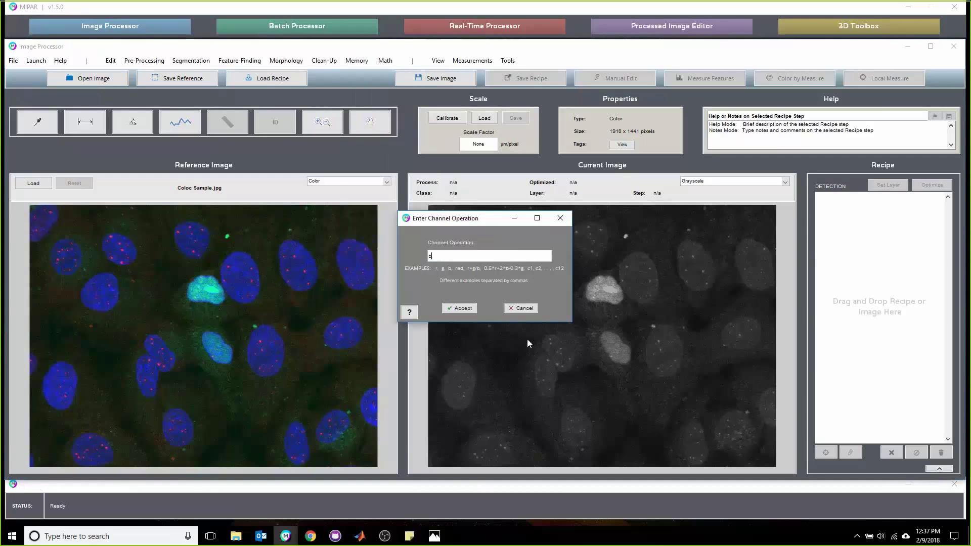
{"action": "left_click", "coordinate": [459, 309]}
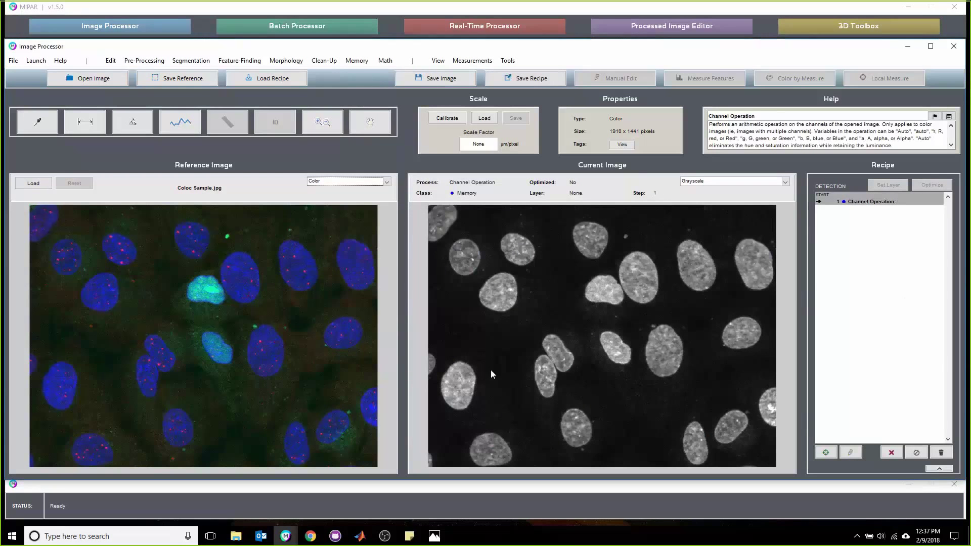
Step: Reduce the noise in the nuclei image with a Wiener Filter of window size 5
{"action": "left_click", "coordinate": [136, 61]}
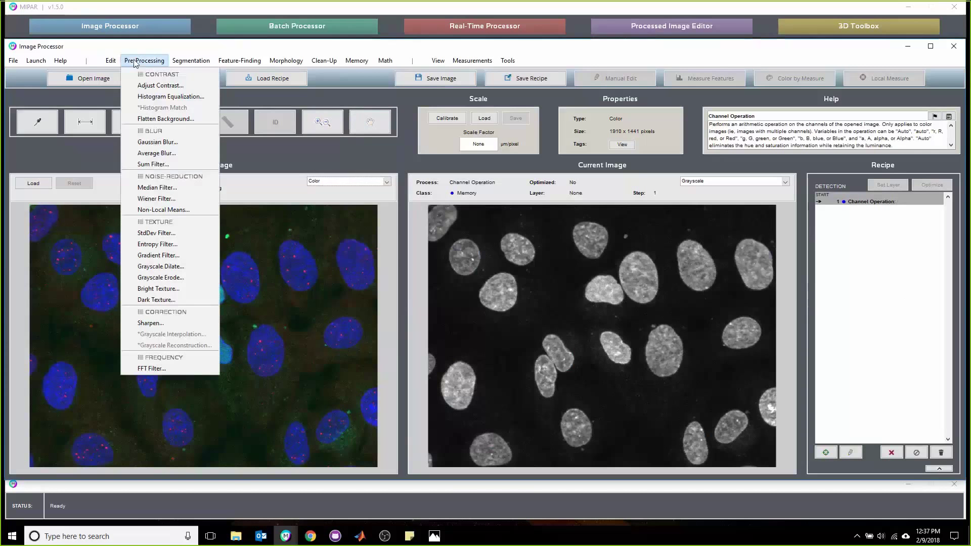
{"action": "left_click", "coordinate": [156, 199]}
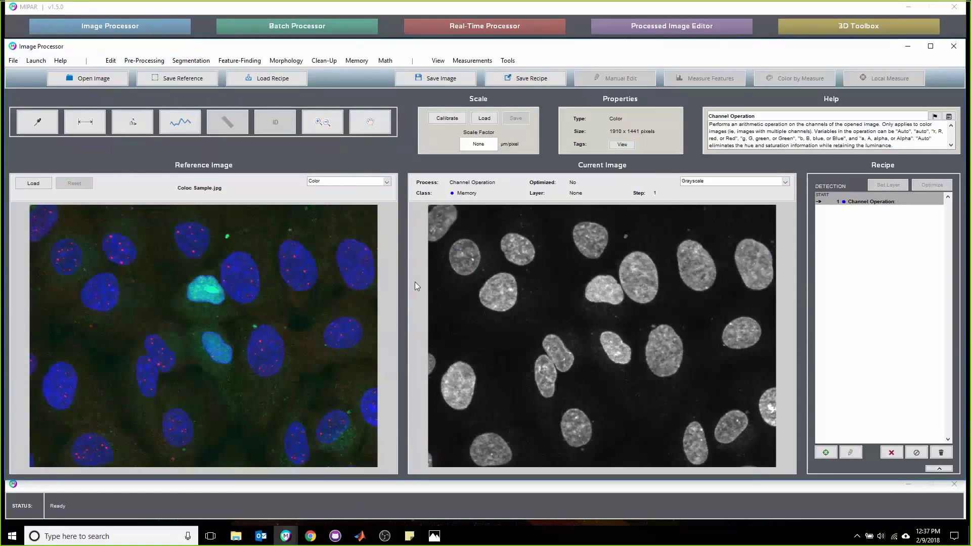
{"action": "left_click_drag", "start_coordinate": [452, 194], "coordinate": [513, 254]}
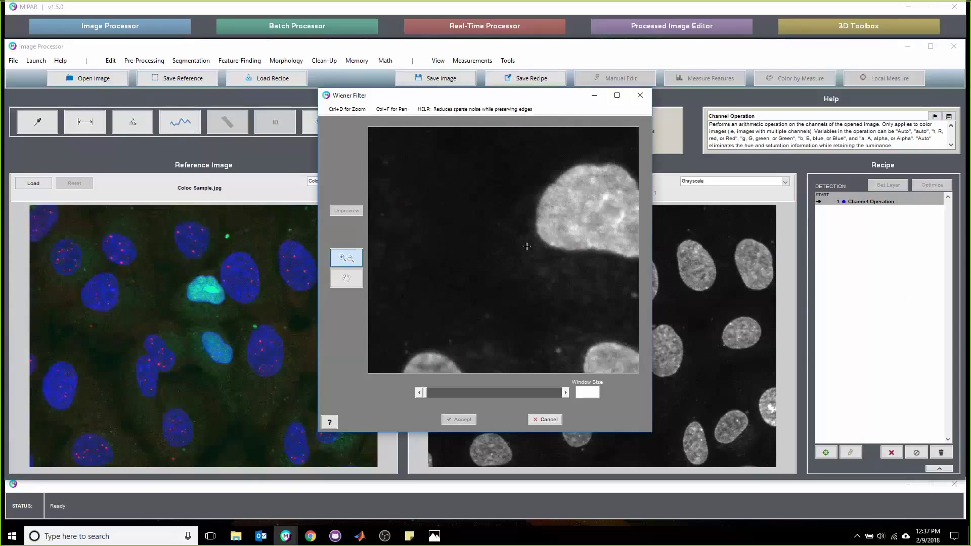
{"action": "left_click", "coordinate": [565, 394]}
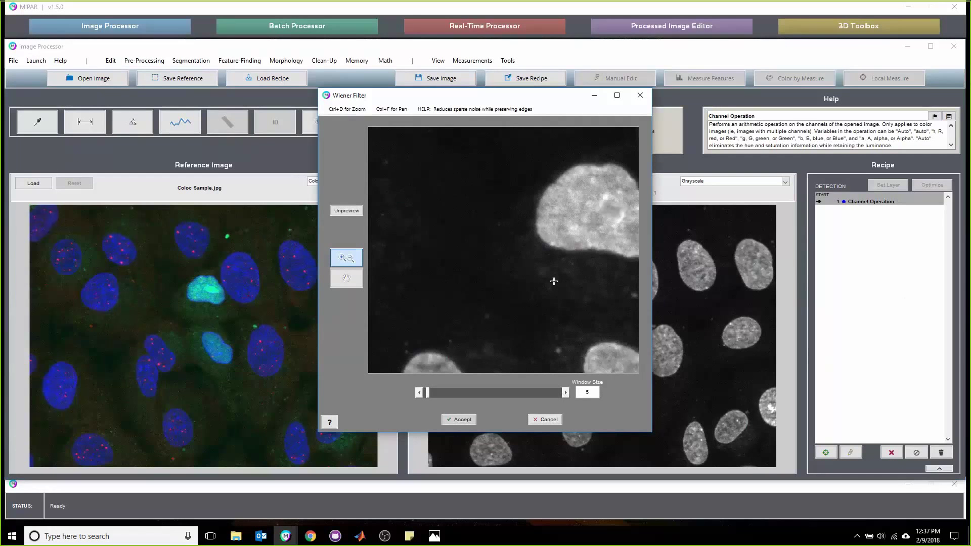
{"action": "left_click", "coordinate": [462, 421]}
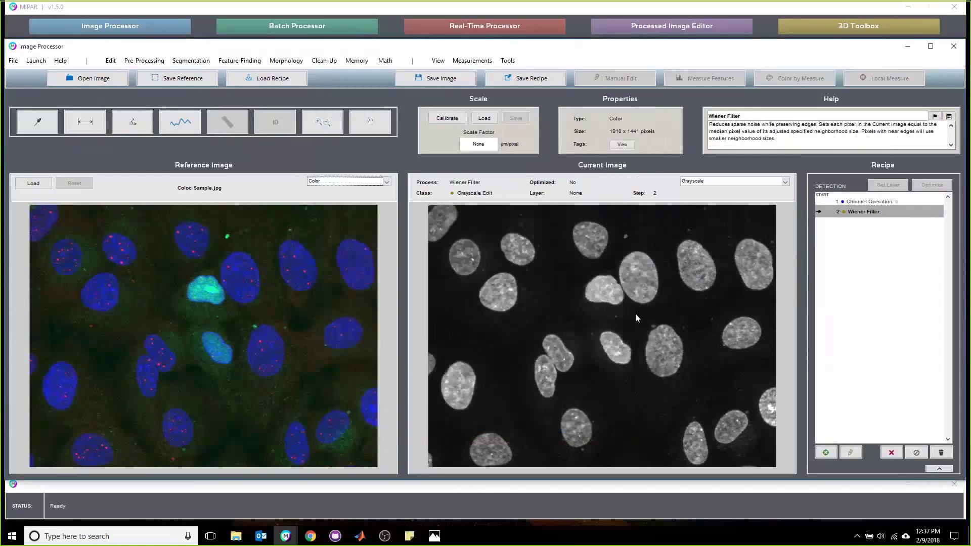
Step: Select the nuclei with a Basic Threshold set to bright pixels in Auto mode
{"action": "left_click", "coordinate": [191, 60]}
{"action": "left_click", "coordinate": [199, 115]}
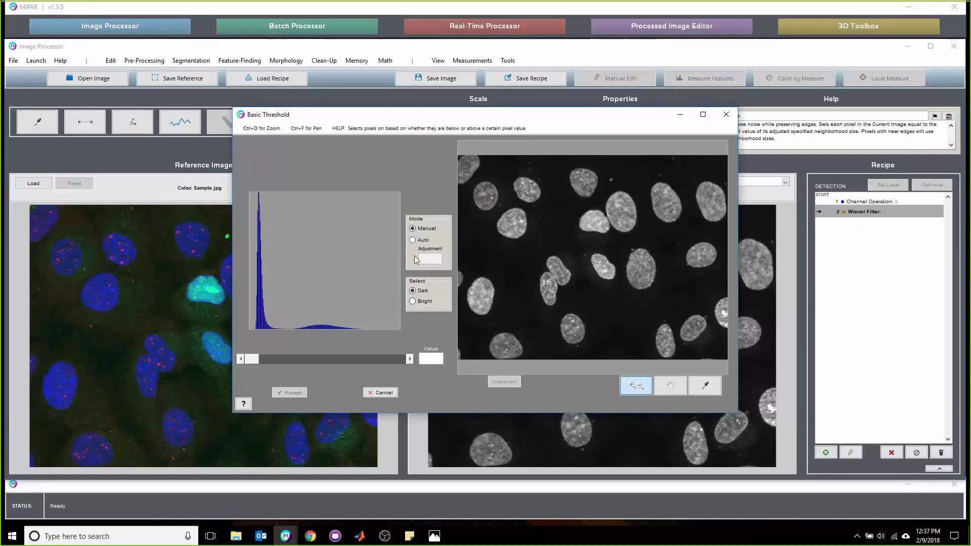
{"action": "left_click", "coordinate": [414, 301]}
{"action": "left_click", "coordinate": [413, 240]}
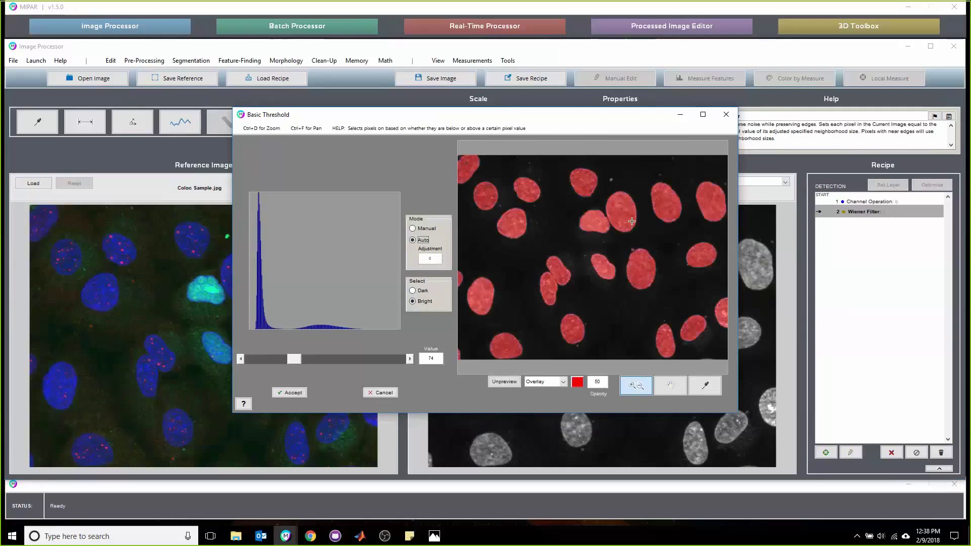
{"action": "left_click", "coordinate": [292, 393]}
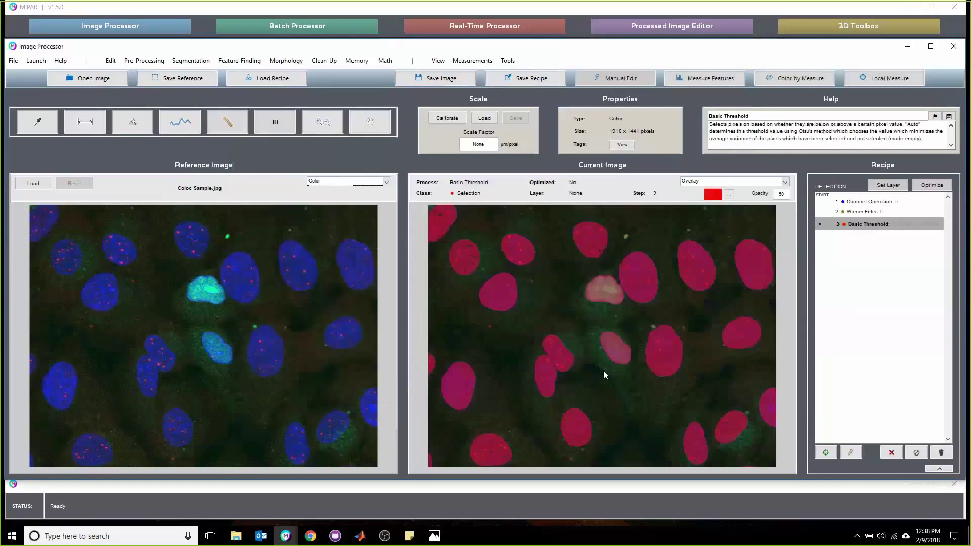
Step: Inspect the thresholded selection up close inside a nucleus and around the small green spot beside the central nucleus
{"action": "left_click", "coordinate": [323, 122]}
{"action": "left_click_drag", "start_coordinate": [491, 234], "coordinate": [441, 289]}
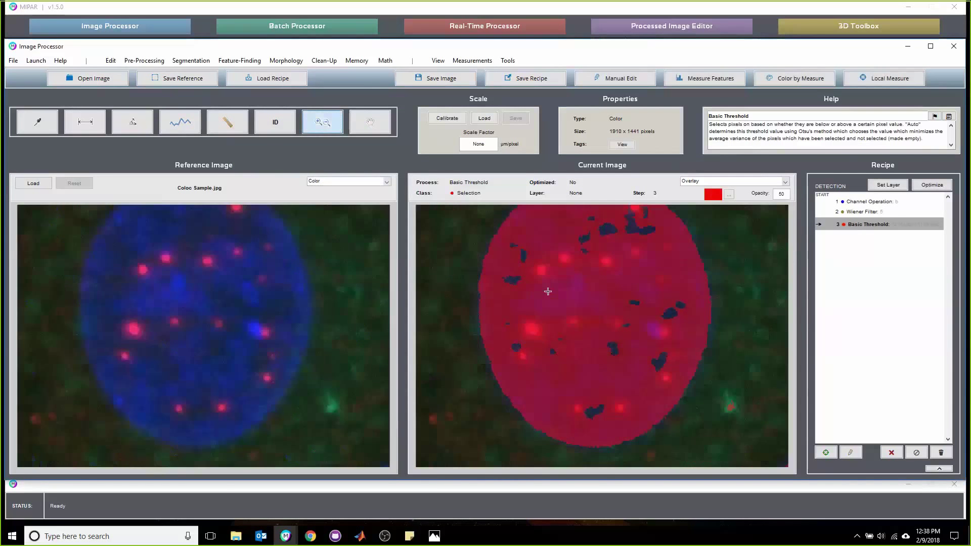
{"action": "double_click", "coordinate": [519, 278]}
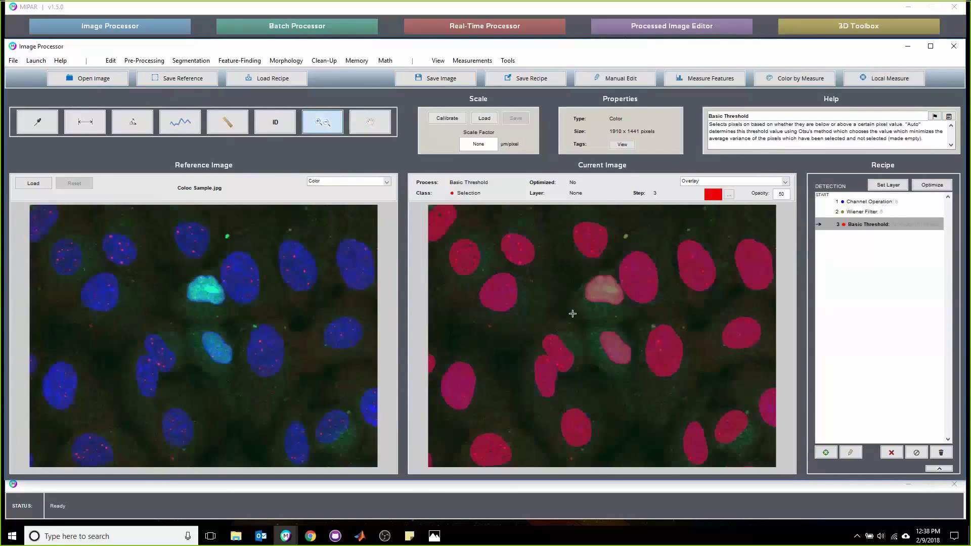
{"action": "left_click_drag", "start_coordinate": [639, 317], "coordinate": [669, 330]}
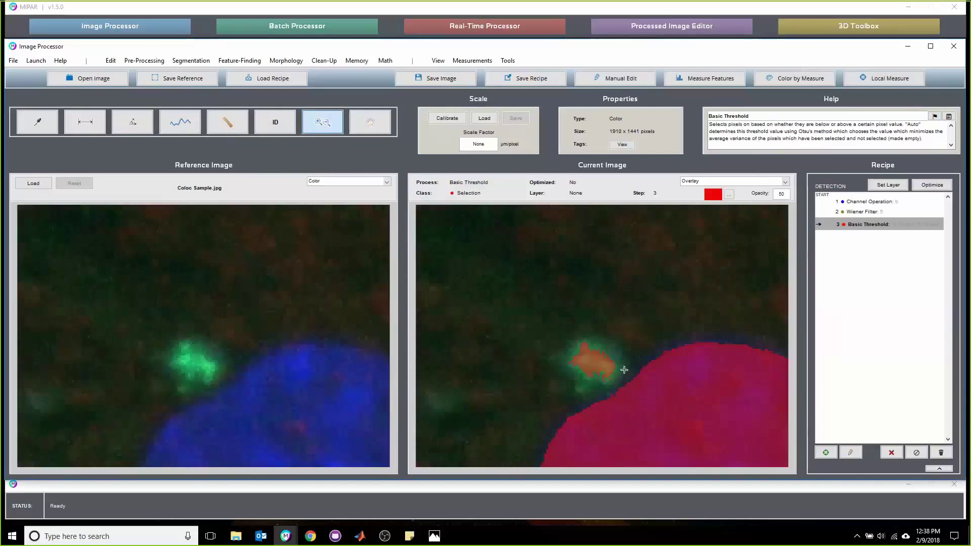
{"action": "double_click", "coordinate": [598, 368]}
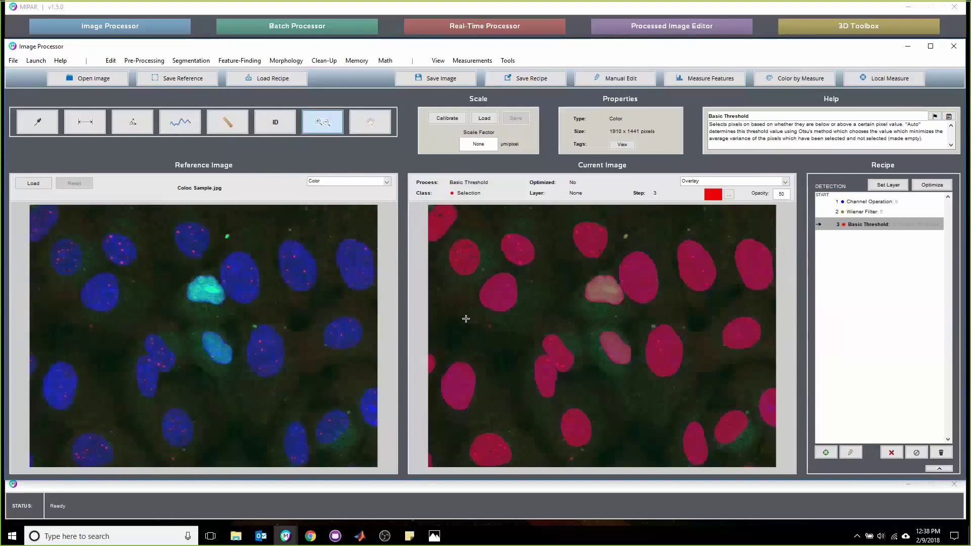
Step: Switch the reference image to grayscale with the blue channel (b) as the overlay background
{"action": "left_click", "coordinate": [332, 183]}
{"action": "left_click", "coordinate": [329, 198]}
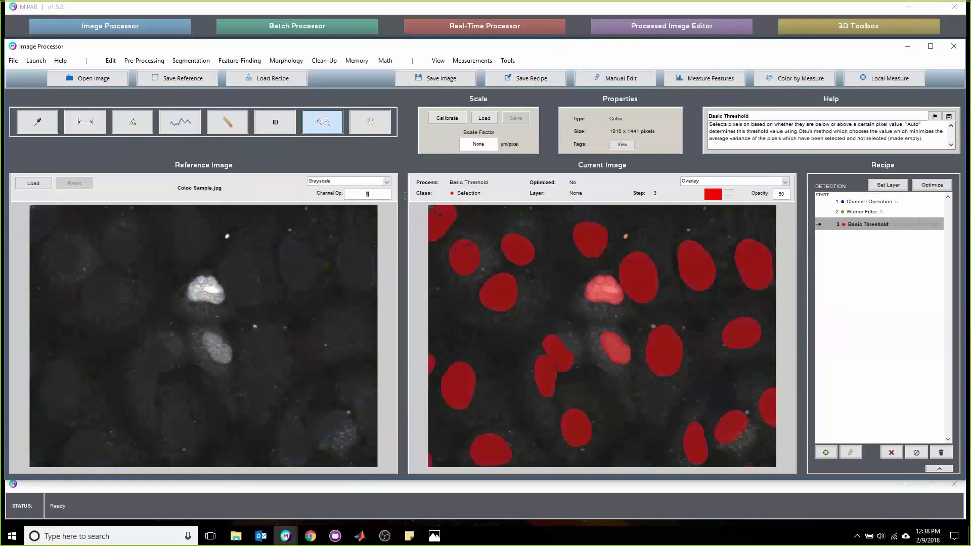
{"action": "type", "text": "b"}
{"action": "key", "text": "Return"}
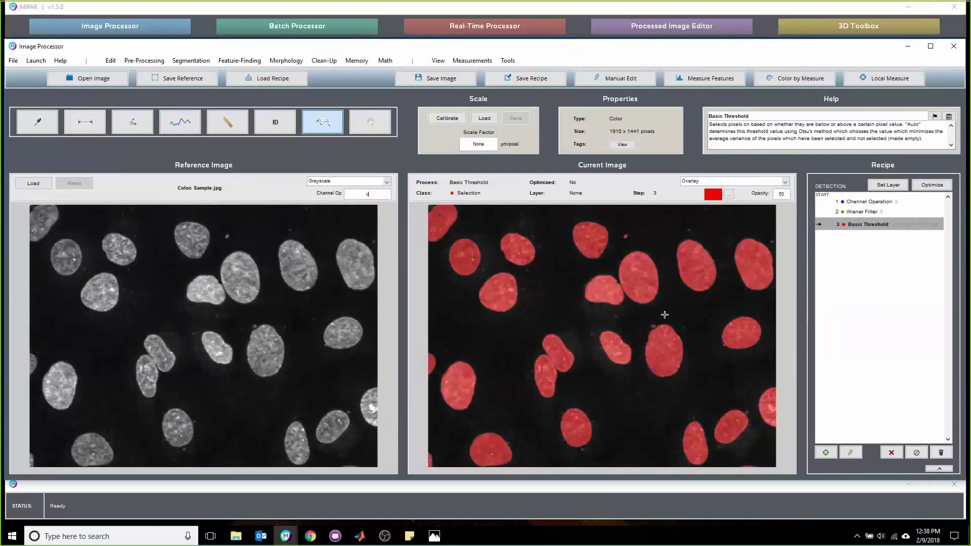
Step: Fill the holes inside the nuclei with Reject Features, targeting holes with an area up to 500 pixels
{"action": "left_click", "coordinate": [324, 60]}
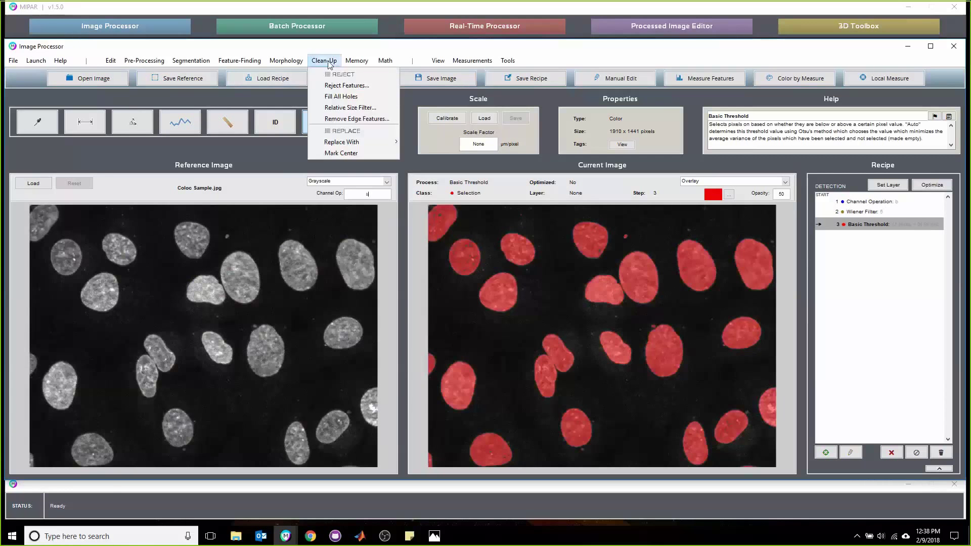
{"action": "left_click", "coordinate": [360, 257]}
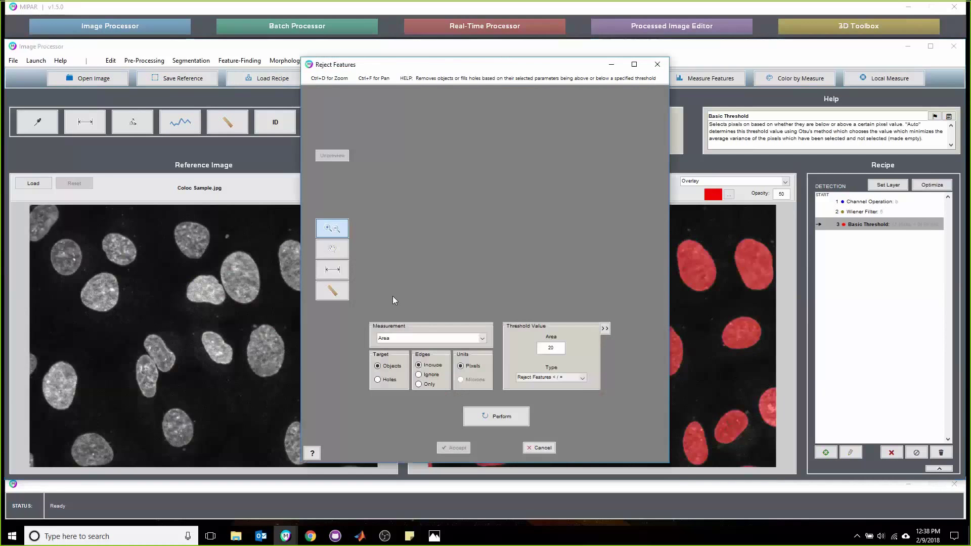
{"action": "left_click", "coordinate": [388, 379]}
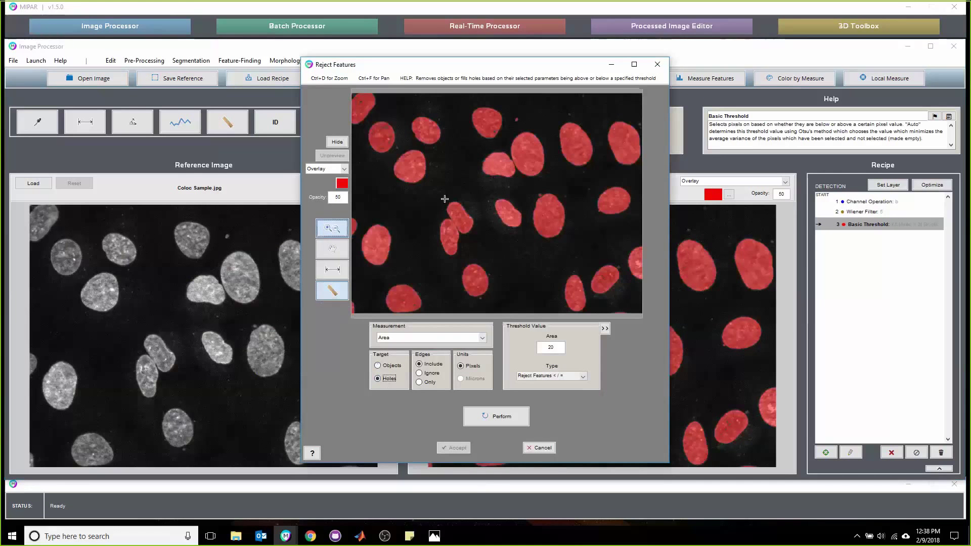
{"action": "left_click", "coordinate": [389, 133]}
{"action": "left_click", "coordinate": [332, 290]}
{"action": "left_click", "coordinate": [470, 172]}
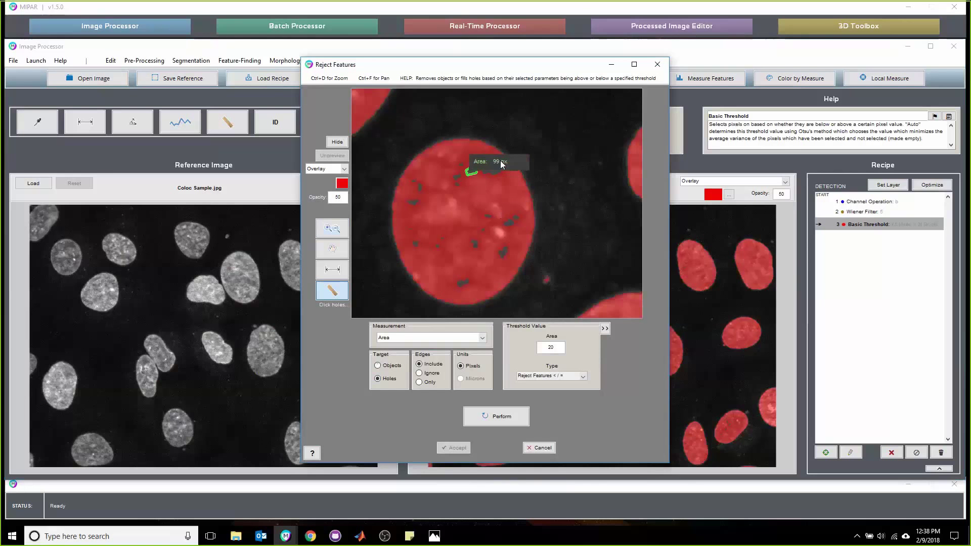
{"action": "double_click", "coordinate": [551, 348]}
{"action": "left_click", "coordinate": [481, 415]}
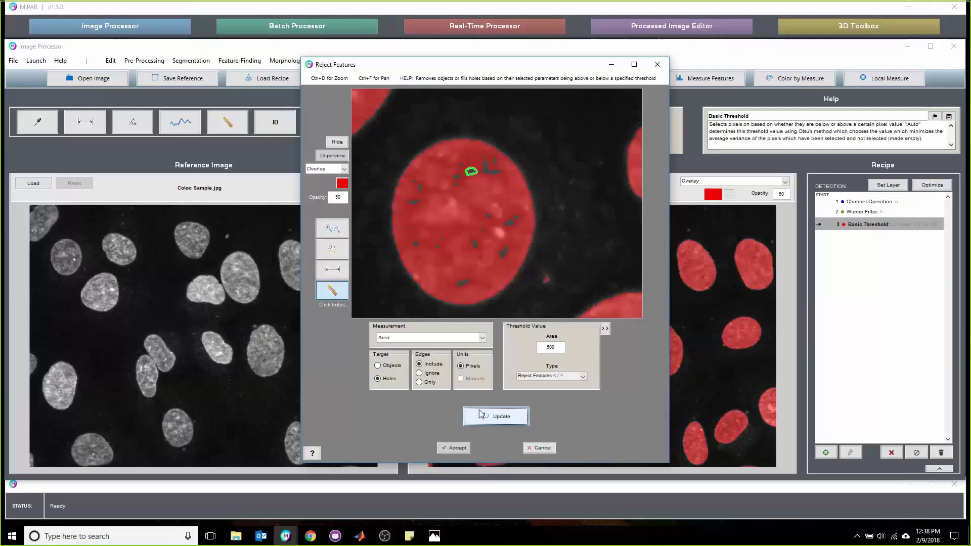
{"action": "left_click", "coordinate": [454, 448]}
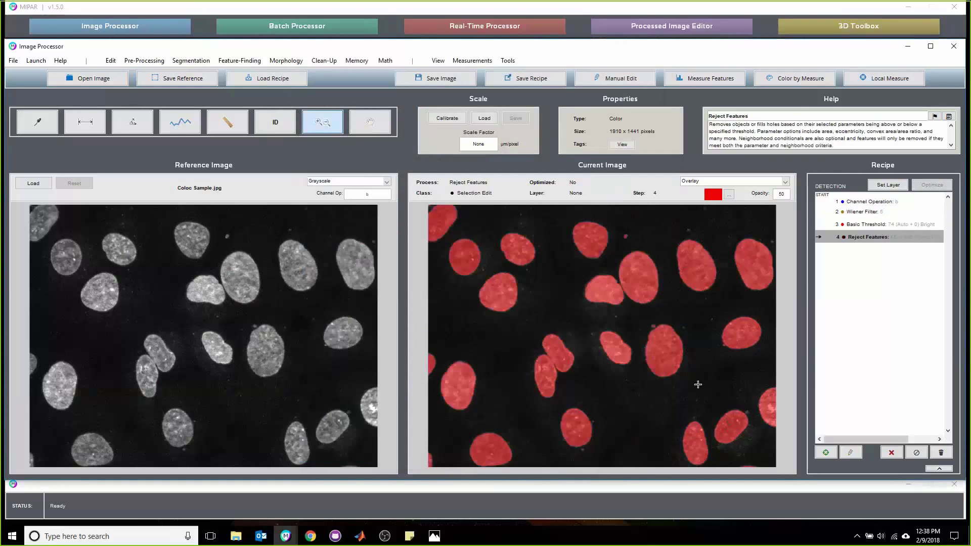
Step: Measure a nucleus and the small spot beside the central nucleus, and reject objects with an area up to 1000 pixels
{"action": "left_click", "coordinate": [323, 62]}
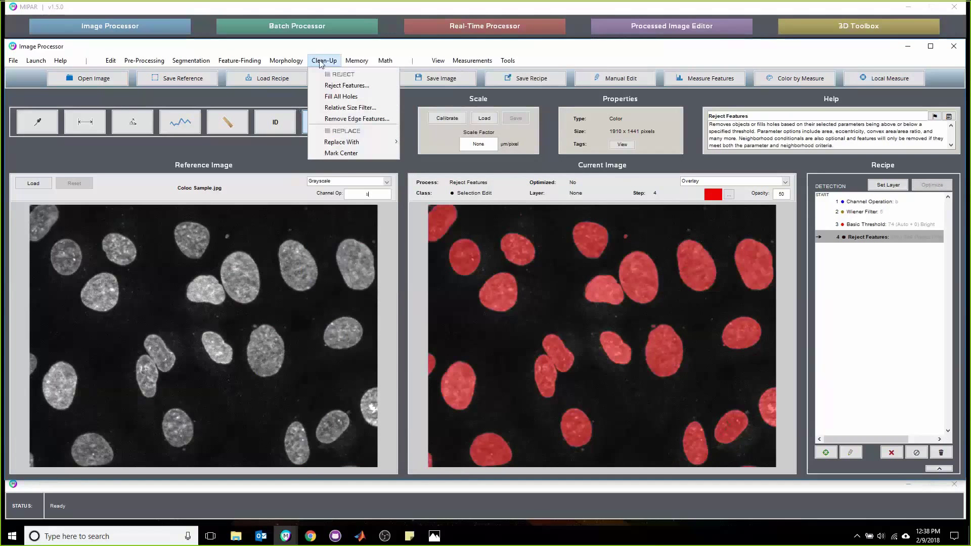
{"action": "left_click", "coordinate": [332, 86]}
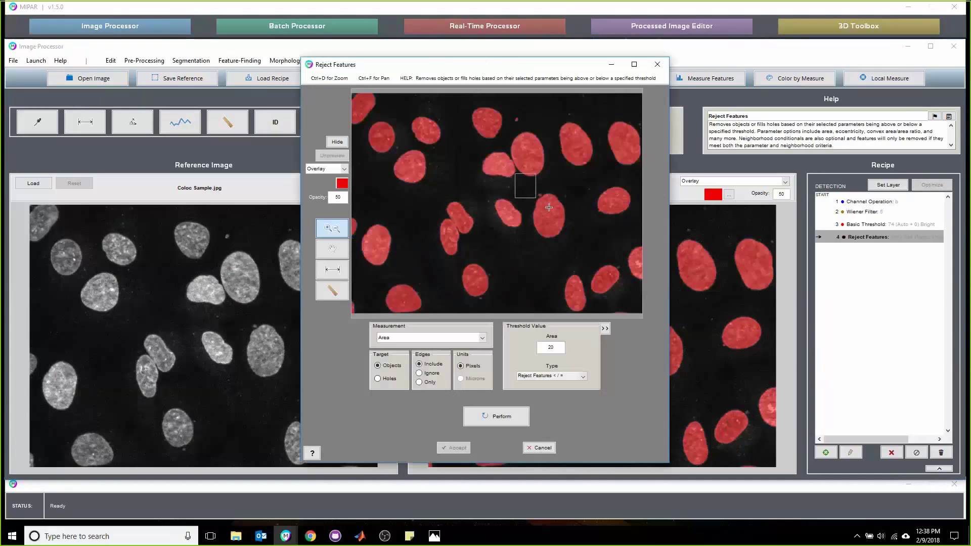
{"action": "left_click", "coordinate": [548, 208]}
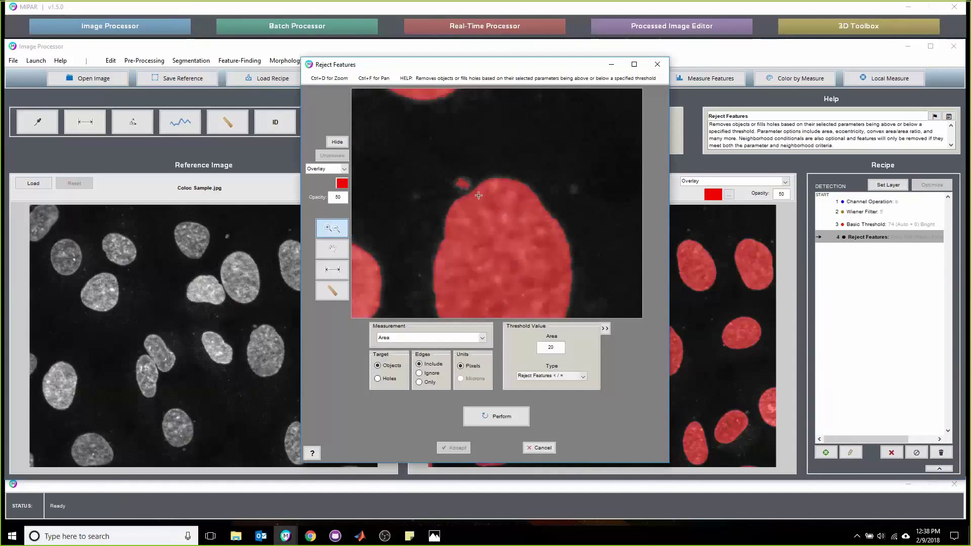
{"action": "scroll", "coordinate": [479, 195], "scroll_direction": "down", "scroll_amount": 3}
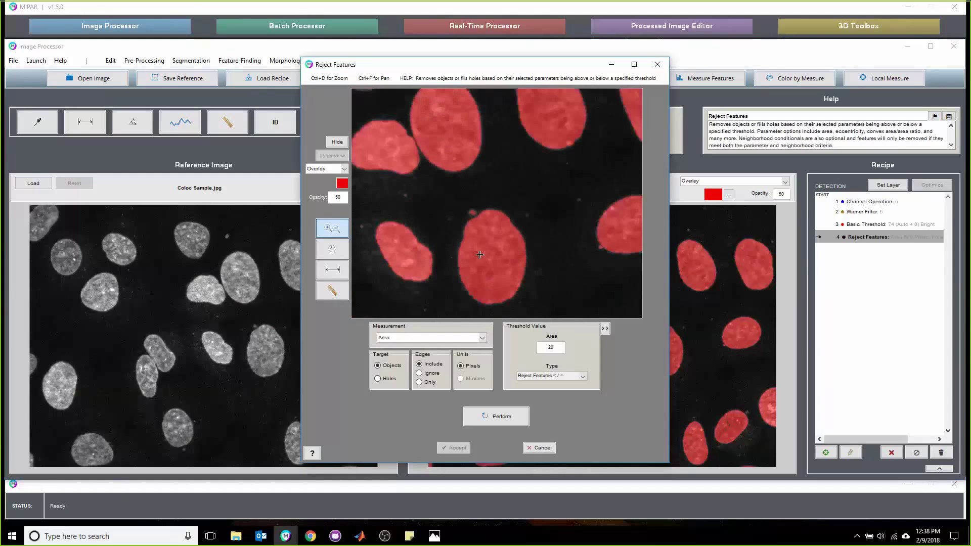
{"action": "left_click", "coordinate": [332, 291]}
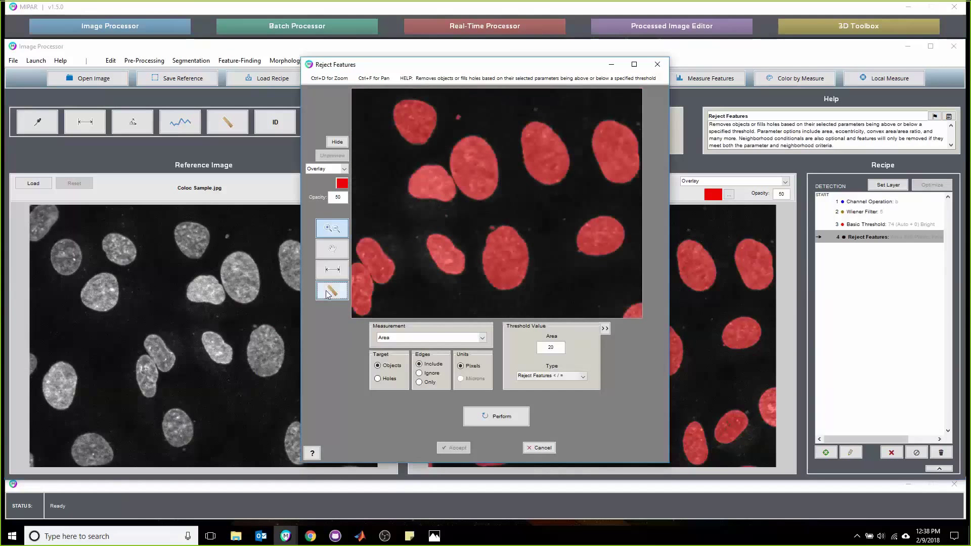
{"action": "left_click", "coordinate": [591, 246]}
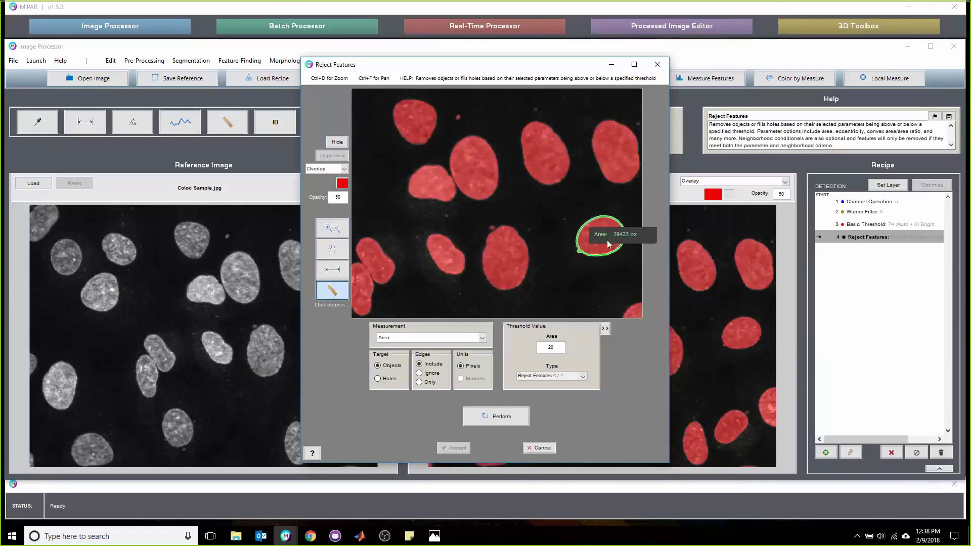
{"action": "left_click", "coordinate": [540, 247]}
{"action": "left_click", "coordinate": [493, 229]}
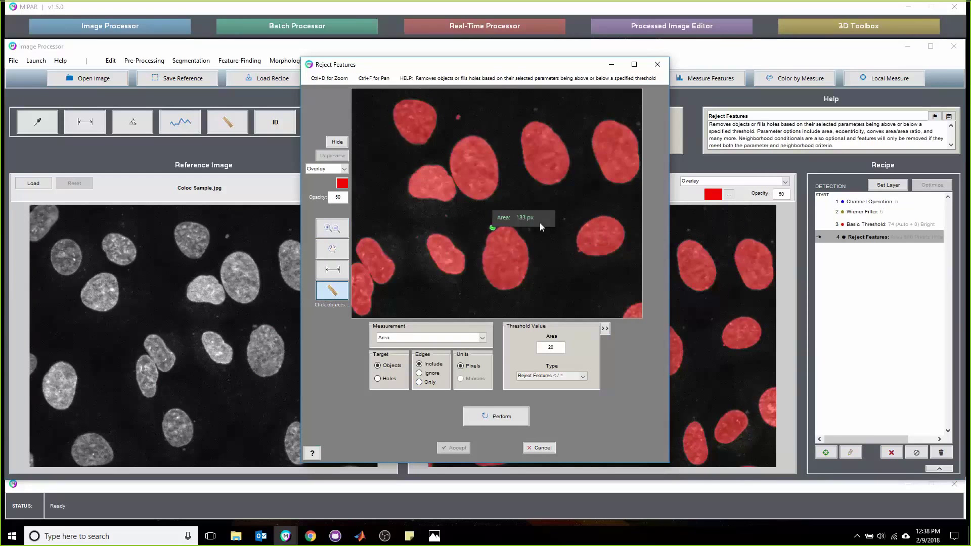
{"action": "double_click", "coordinate": [552, 348]}
{"action": "type", "text": "1000"}
{"action": "left_click", "coordinate": [511, 422]}
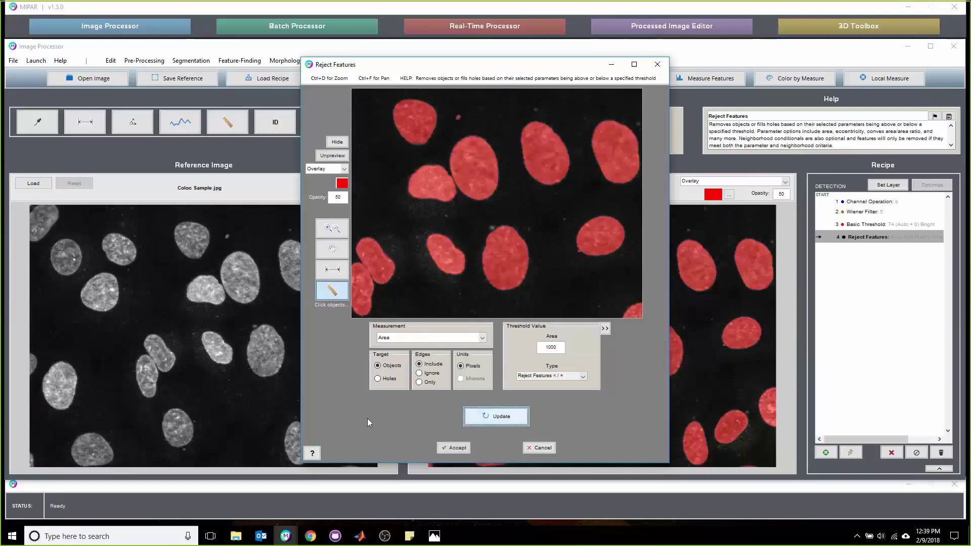
{"action": "left_click", "coordinate": [456, 449]}
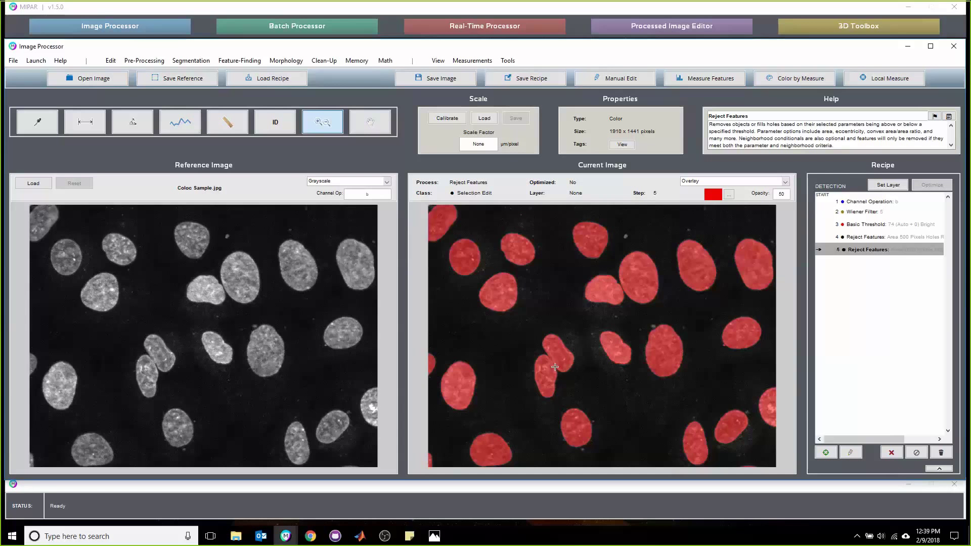
Step: Split the touching nuclei with Separate Features at a separation of 3, high resolution and thickness 1
{"action": "left_click_drag", "start_coordinate": [544, 348], "coordinate": [583, 392]}
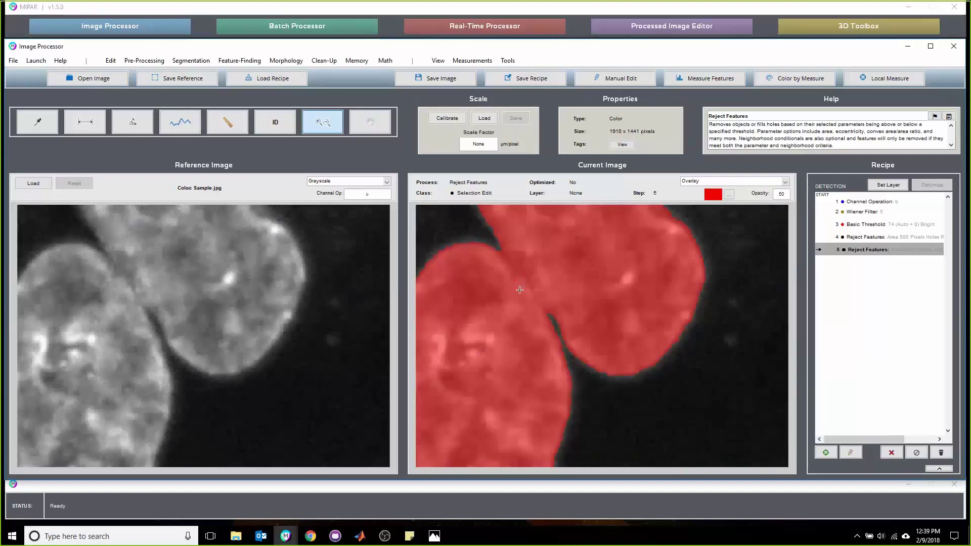
{"action": "left_click", "coordinate": [286, 60]}
{"action": "left_click", "coordinate": [484, 298]}
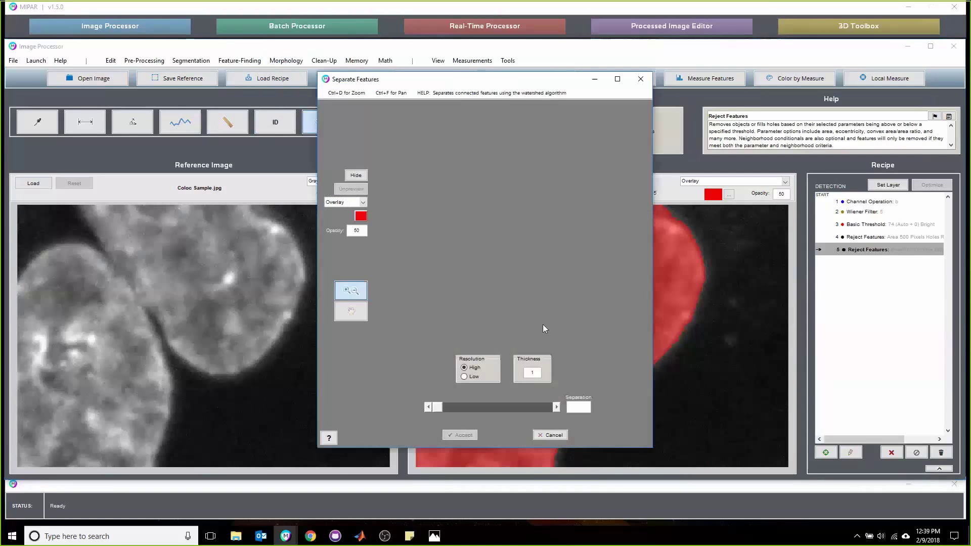
{"action": "left_click_drag", "start_coordinate": [444, 210], "coordinate": [497, 268]}
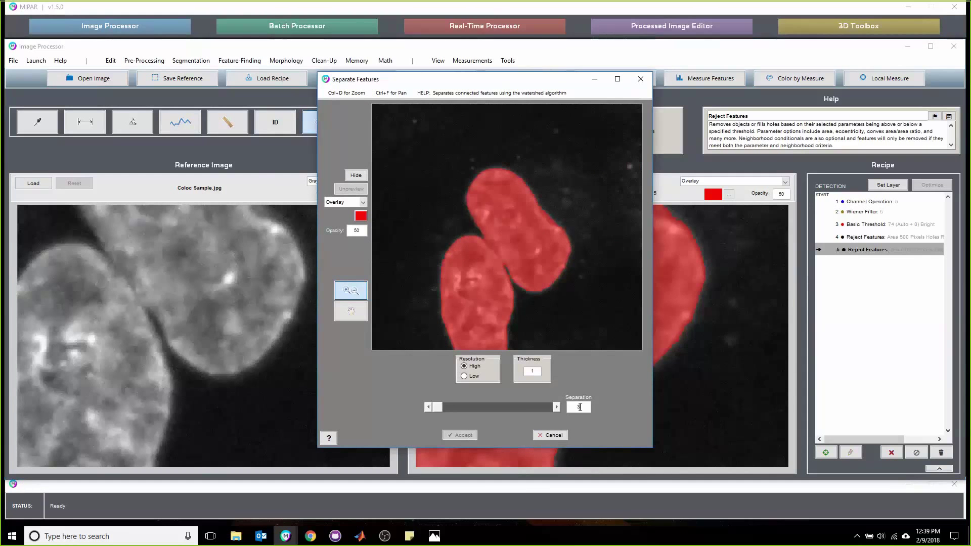
{"action": "left_click", "coordinate": [580, 407]}
{"action": "type", "text": "3"}
{"action": "key", "text": "Return"}
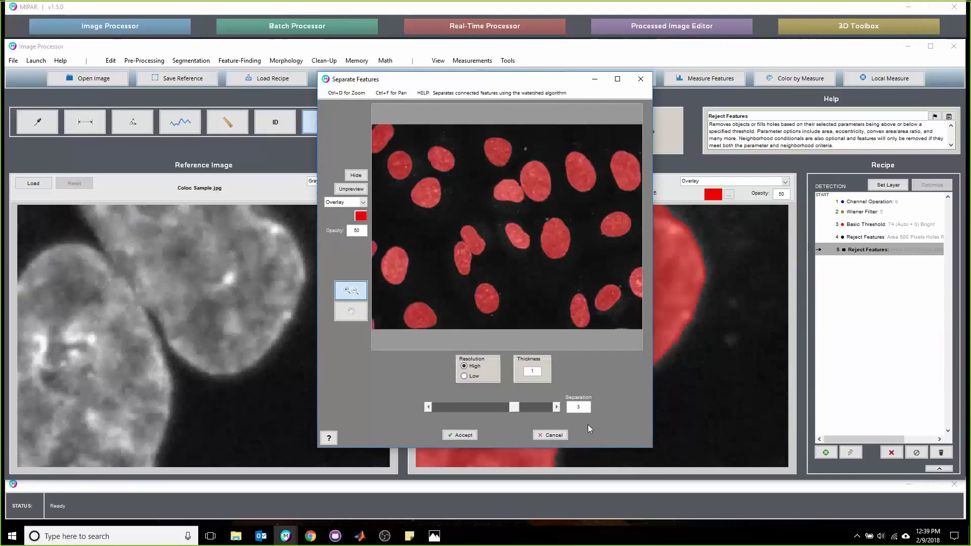
{"action": "left_click_drag", "start_coordinate": [496, 205], "coordinate": [543, 176]}
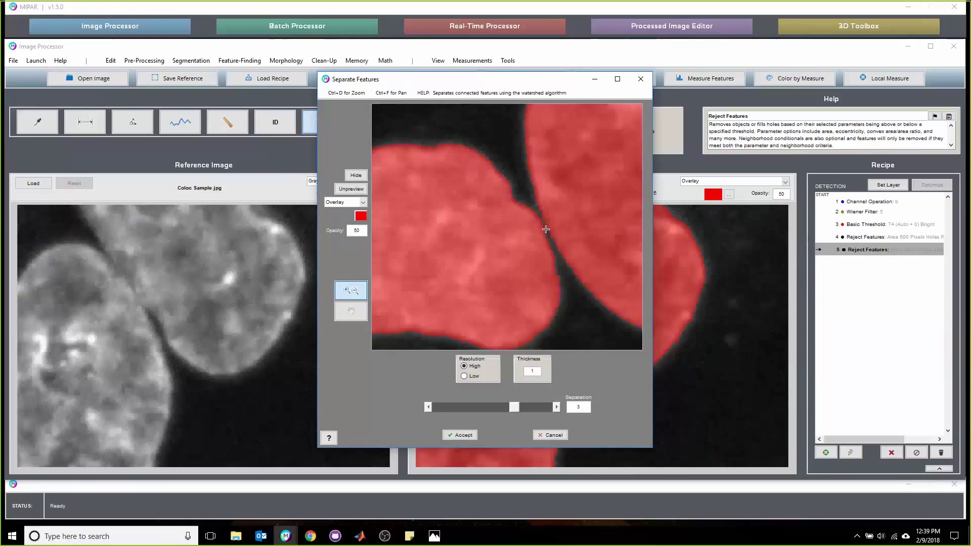
{"action": "double_click", "coordinate": [516, 263]}
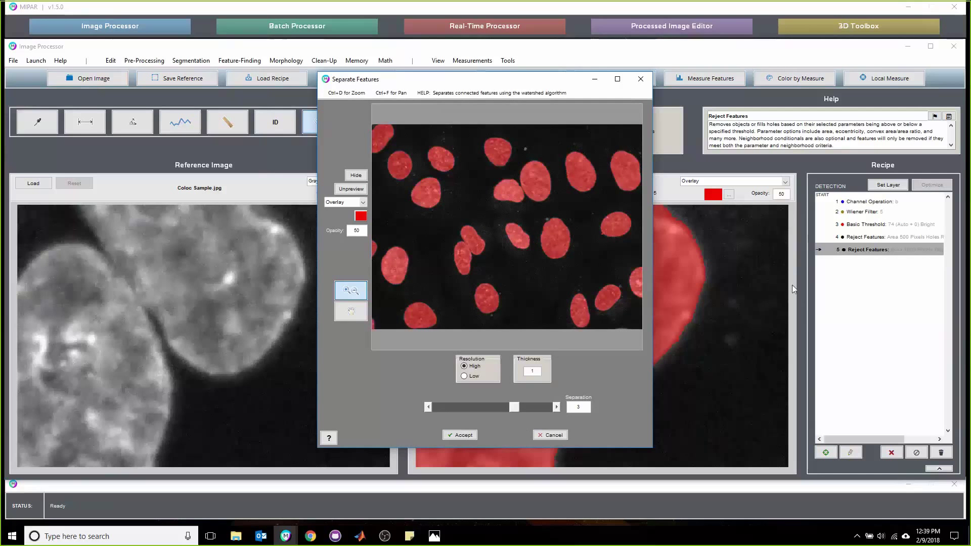
{"action": "left_click", "coordinate": [470, 436]}
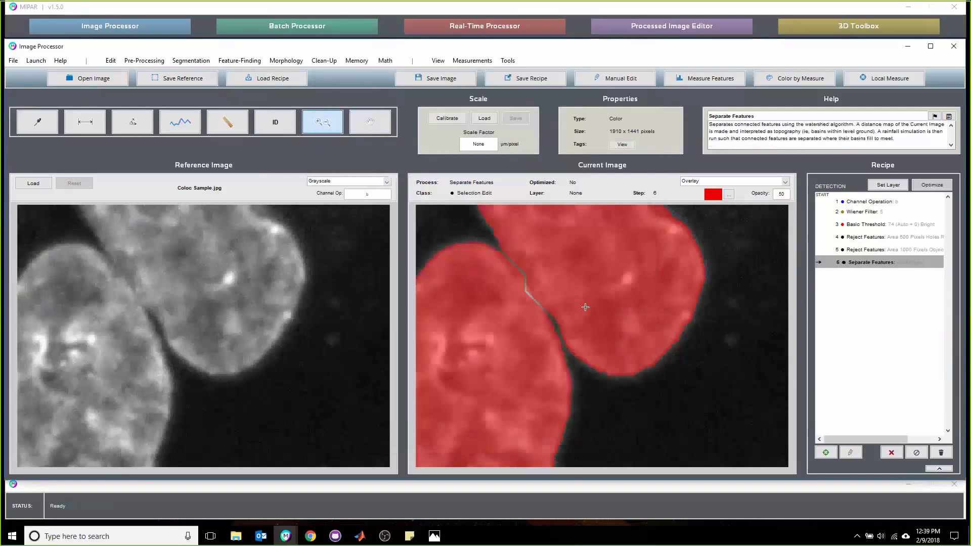
Step: Remove the nuclei touching the image edge and store the selection as Memory Image #1
{"action": "double_click", "coordinate": [556, 314]}
{"action": "left_click", "coordinate": [557, 362]}
{"action": "double_click", "coordinate": [586, 363]}
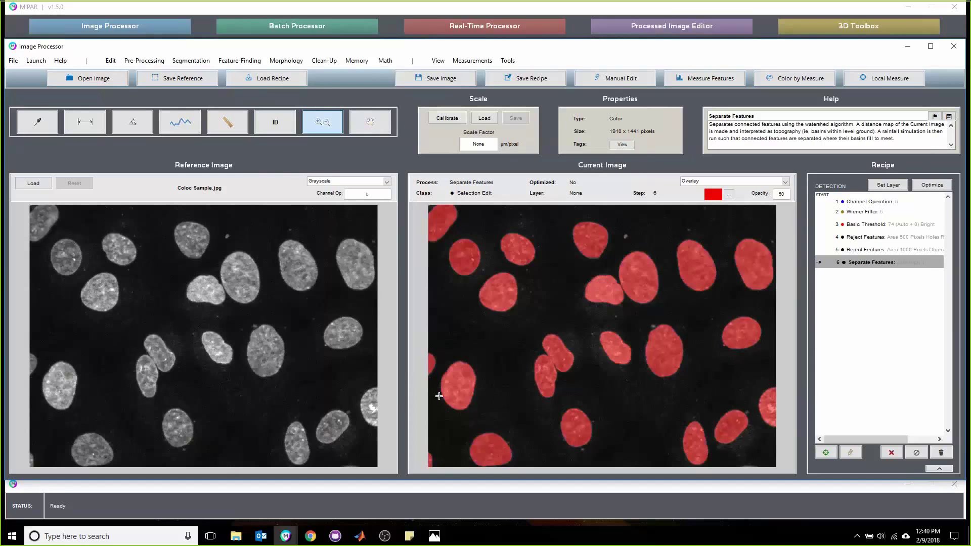
{"action": "left_click", "coordinate": [320, 64]}
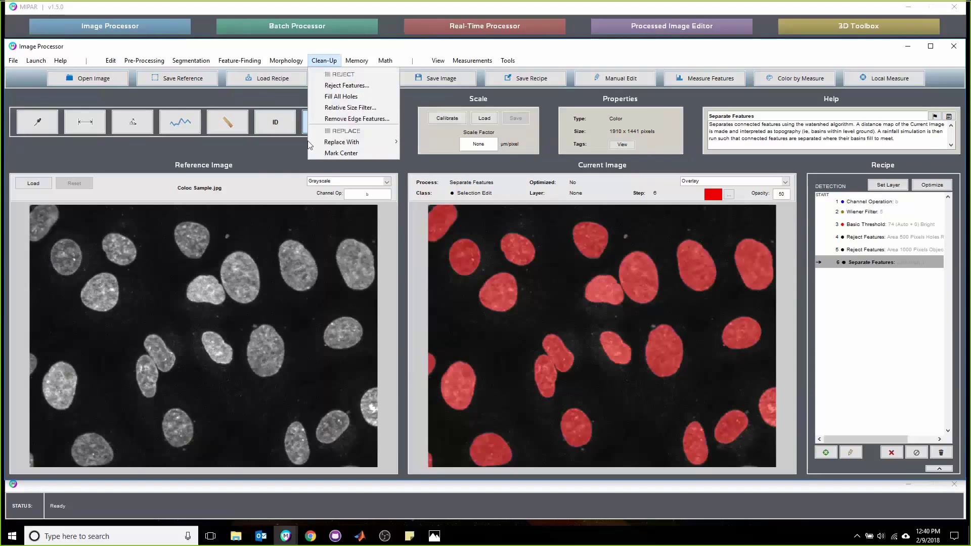
{"action": "left_click", "coordinate": [356, 118]}
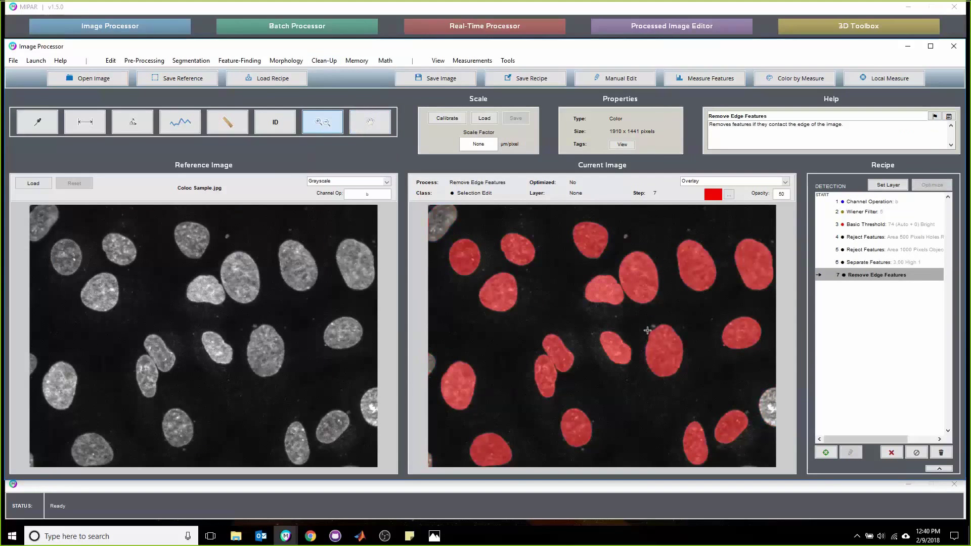
{"action": "left_click", "coordinate": [355, 63]}
{"action": "left_click", "coordinate": [374, 93]}
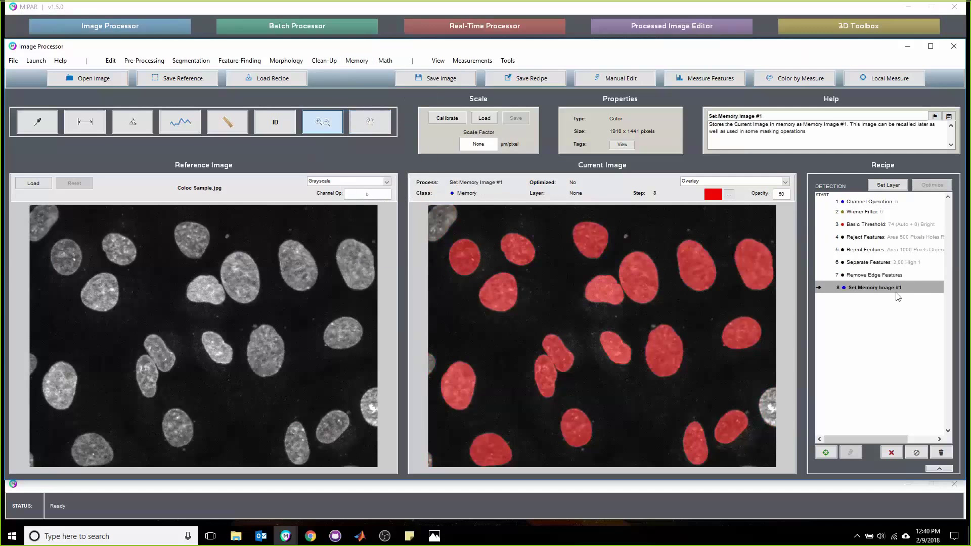
Step: Name the recipe chapter starting at the first Channel Operation "Nuclei" and reselect the Set Memory Image #1 step
{"action": "right_click", "coordinate": [870, 202]}
{"action": "left_click", "coordinate": [903, 268]}
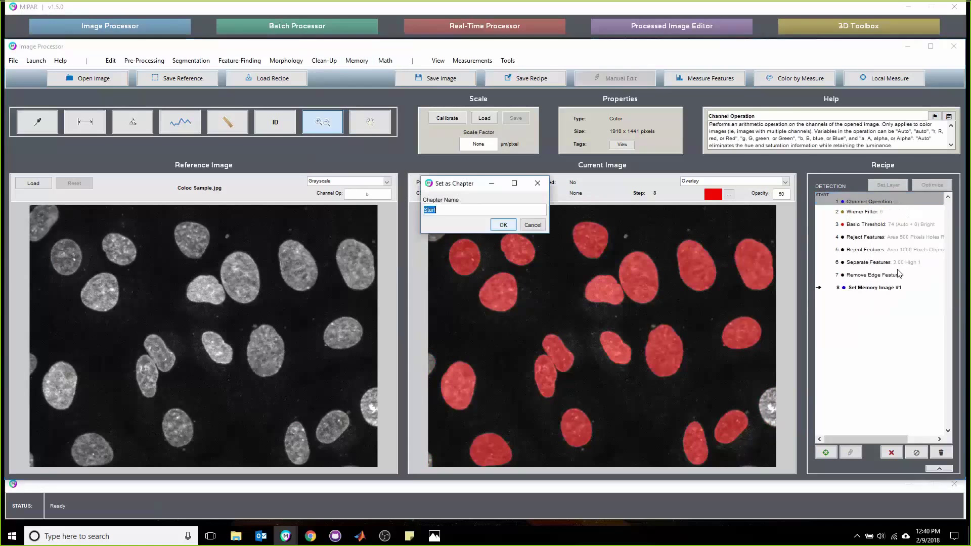
{"action": "type", "text": "Nuclei"}
{"action": "key", "text": "Return"}
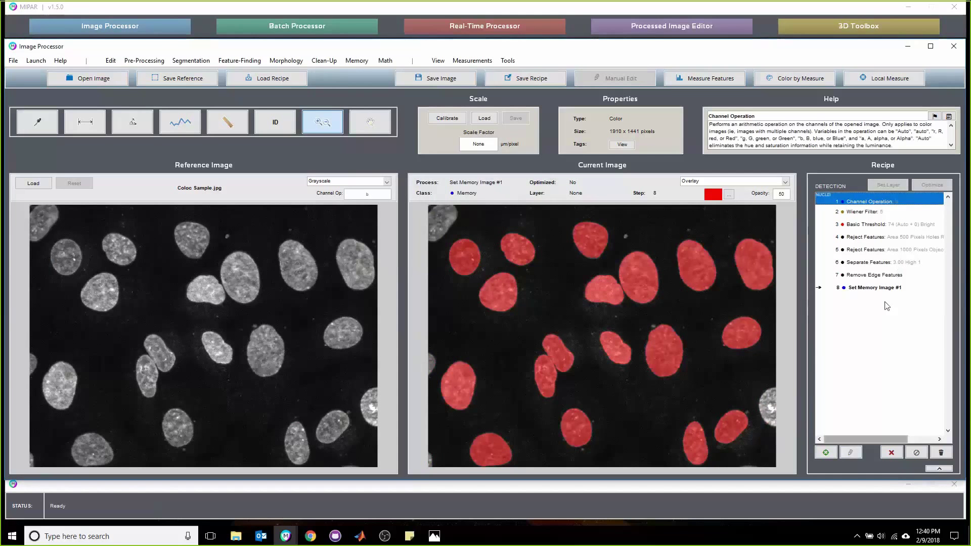
{"action": "left_click", "coordinate": [875, 287]}
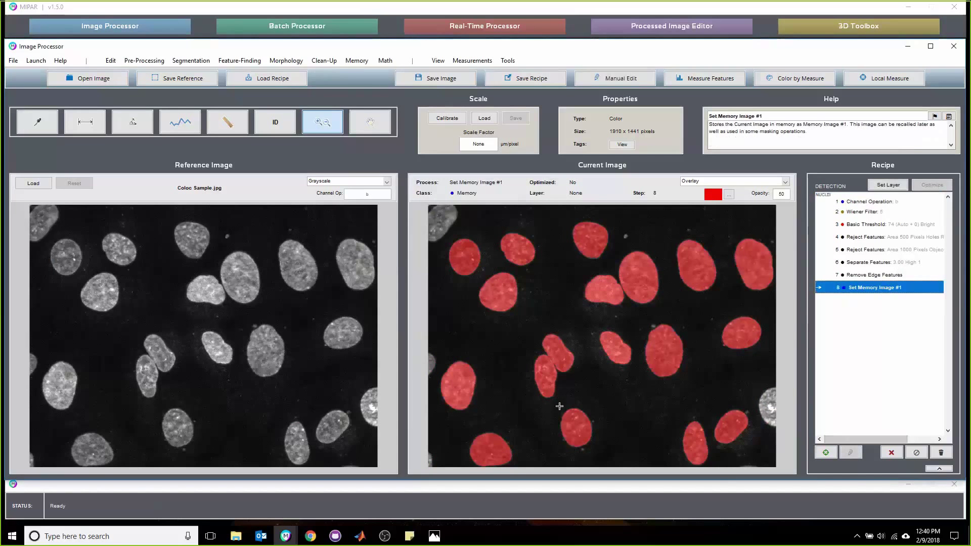
Step: Set the grayscale reference image to show the red channel (r)
{"action": "left_click", "coordinate": [333, 182]}
{"action": "left_click", "coordinate": [330, 198]}
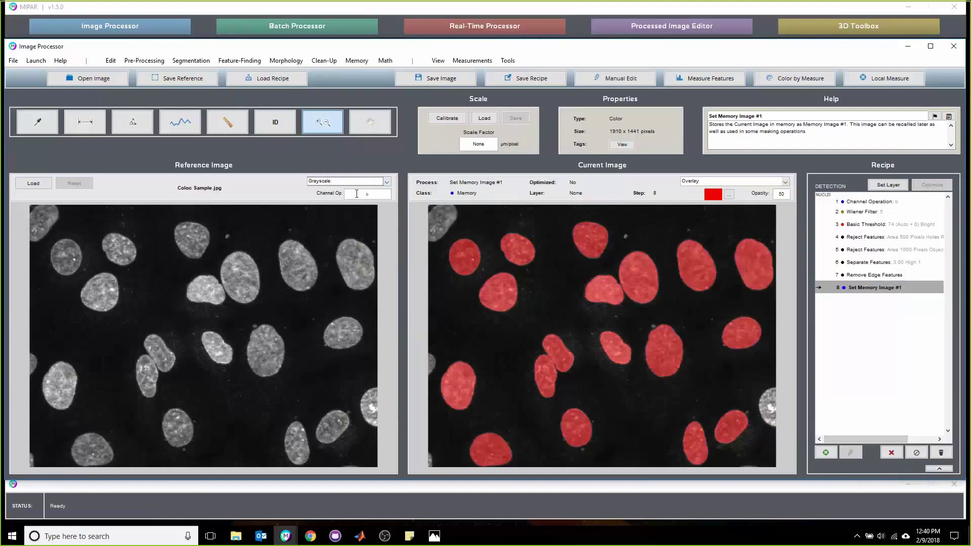
{"action": "double_click", "coordinate": [356, 194]}
{"action": "type", "text": "r"}
{"action": "key", "text": "Return"}
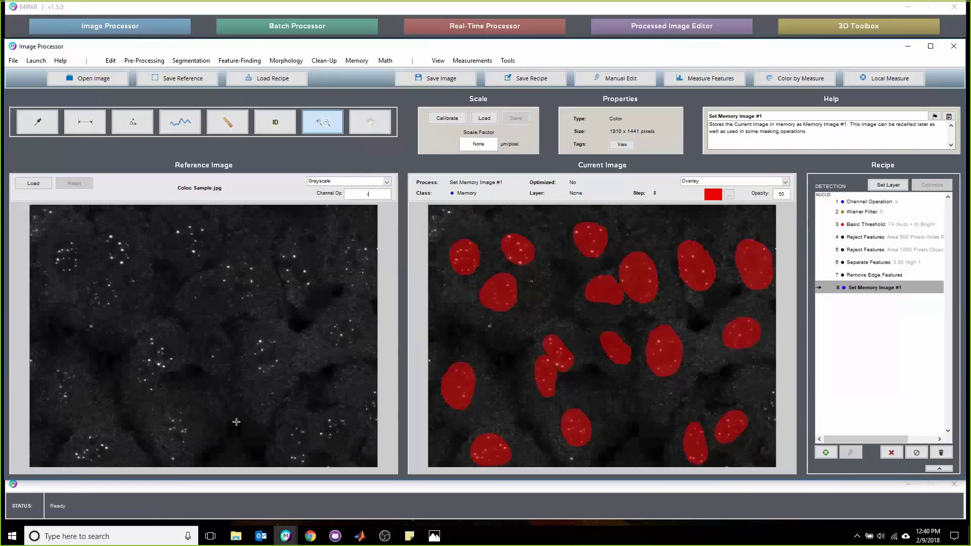
Step: Extract the red channel from the original image with a second Channel Operation in the recipe
{"action": "left_click", "coordinate": [369, 61]}
{"action": "left_click", "coordinate": [382, 257]}
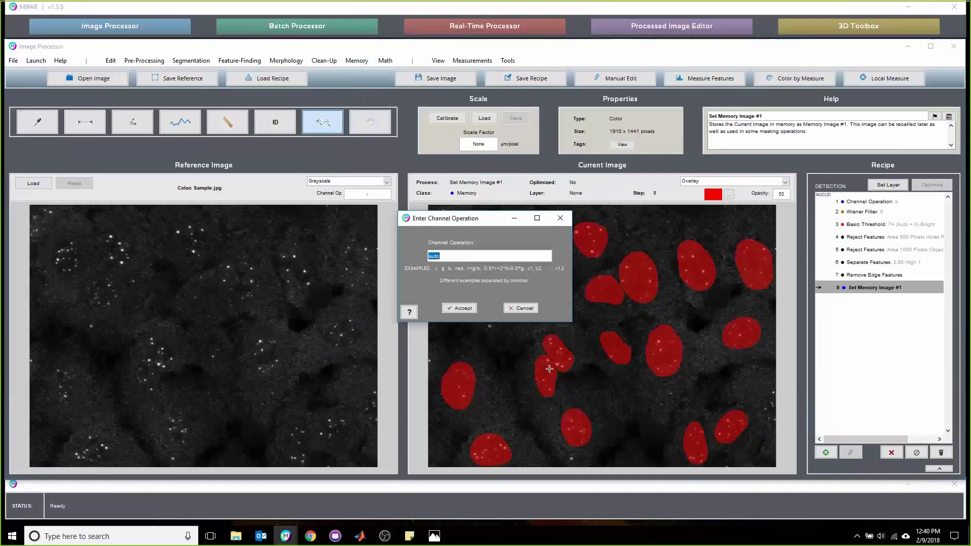
{"action": "left_click", "coordinate": [459, 307]}
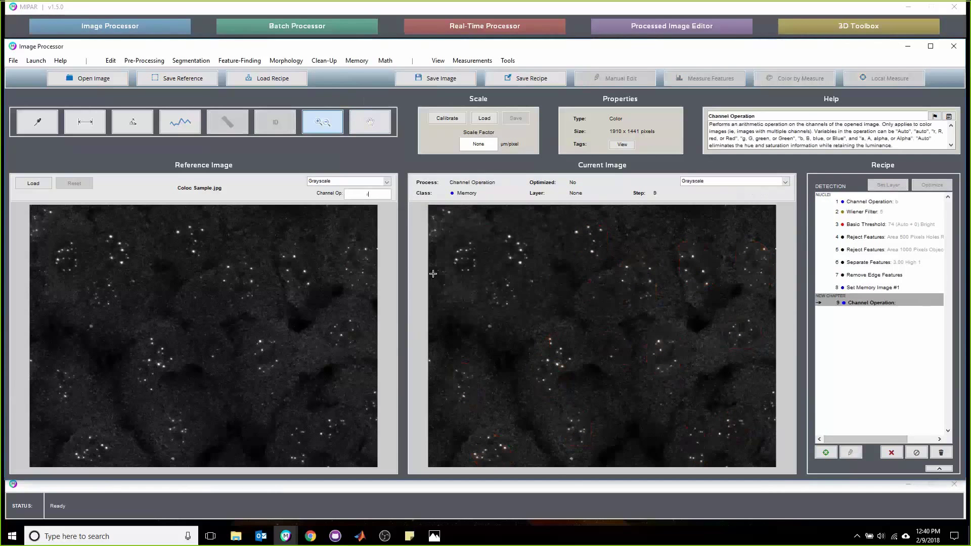
Step: Apply a Wiener Filter with window size 5 to the extracted red channel, comparing the zoomed preview with the unfiltered image
{"action": "left_click", "coordinate": [156, 62]}
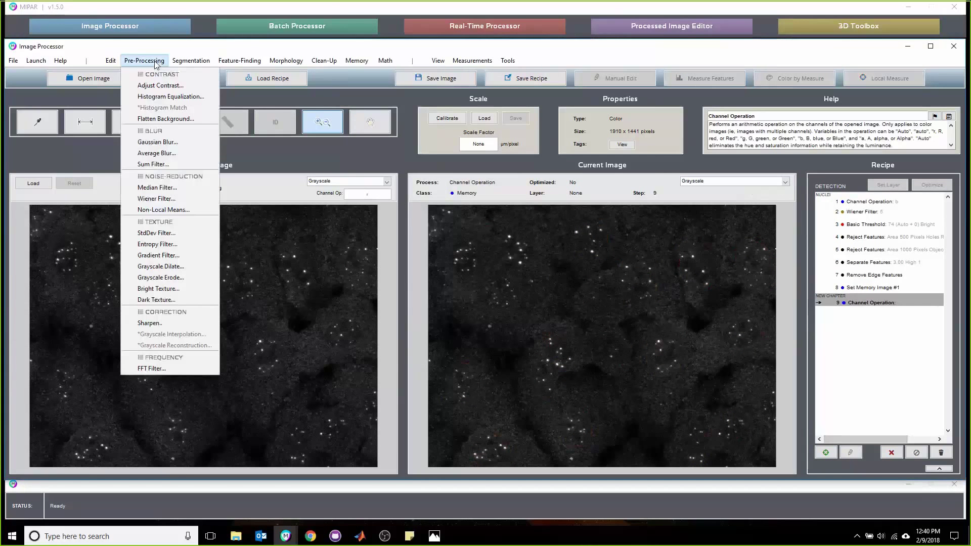
{"action": "left_click", "coordinate": [156, 199]}
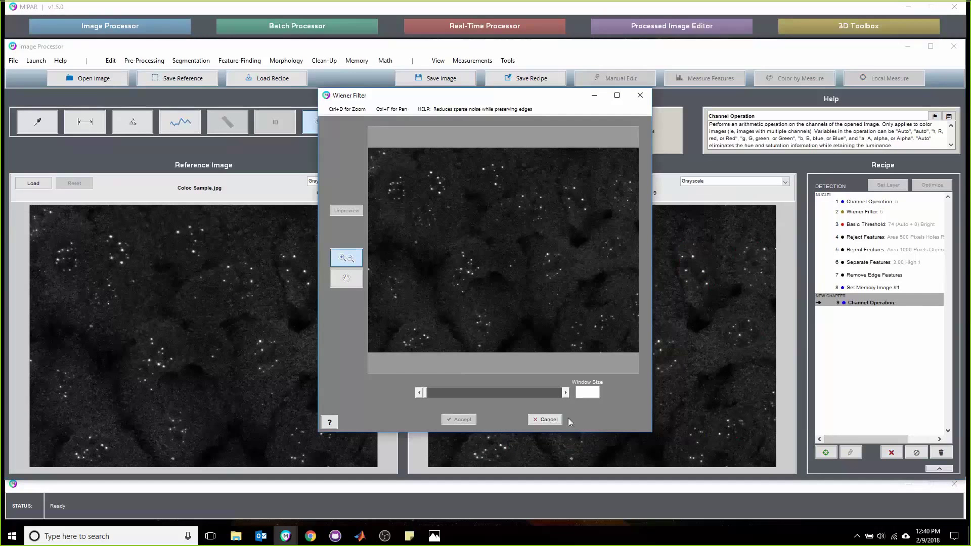
{"action": "left_click_drag", "start_coordinate": [436, 225], "coordinate": [491, 214]}
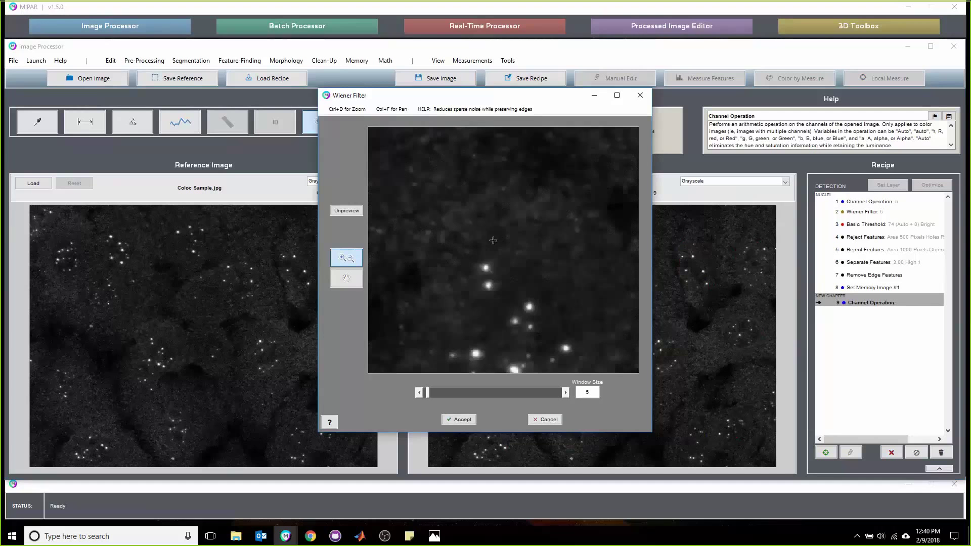
{"action": "left_click", "coordinate": [344, 211]}
{"action": "left_click", "coordinate": [458, 420]}
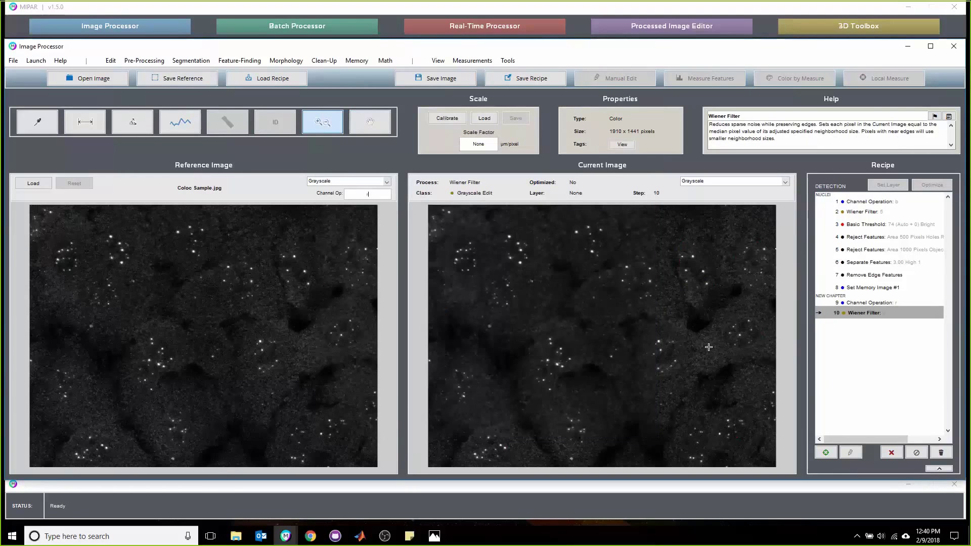
Step: Insert a Set Companion Image step directly after the red-channel Channel Operation in the recipe
{"action": "left_click", "coordinate": [873, 305]}
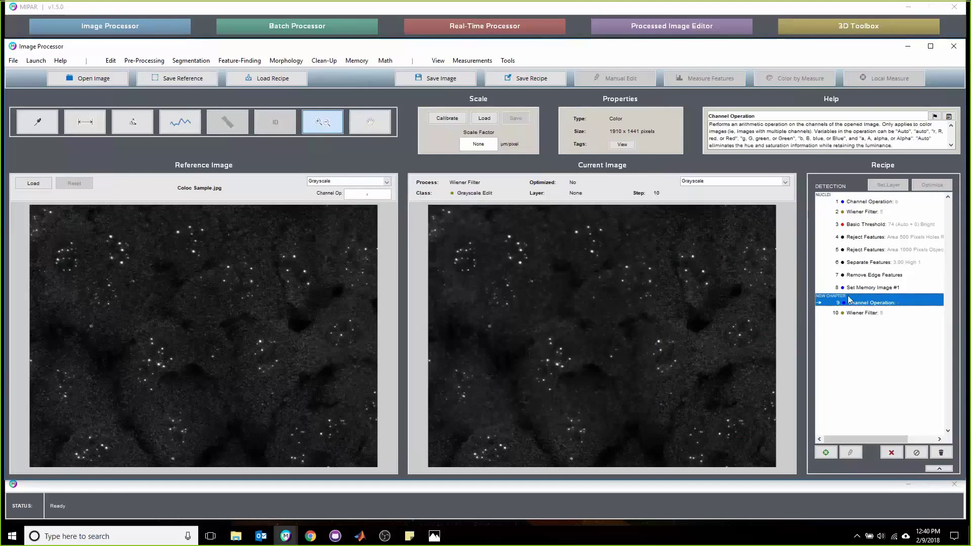
{"action": "left_click", "coordinate": [356, 60]}
{"action": "left_click", "coordinate": [360, 75]}
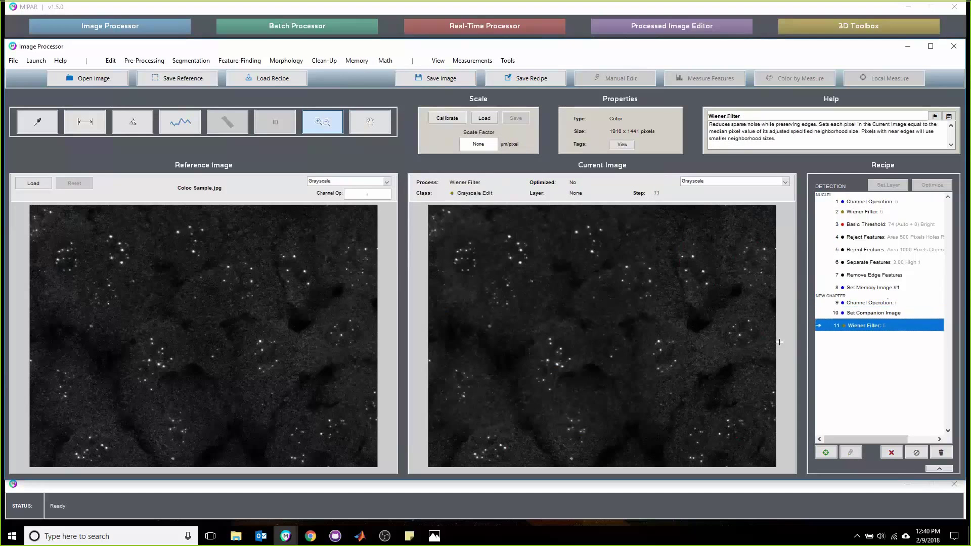
Step: Start an Adaptive Threshold on the filtered red channel, selecting bright pixels and using Memory Image #1 as the mask
{"action": "left_click", "coordinate": [193, 61]}
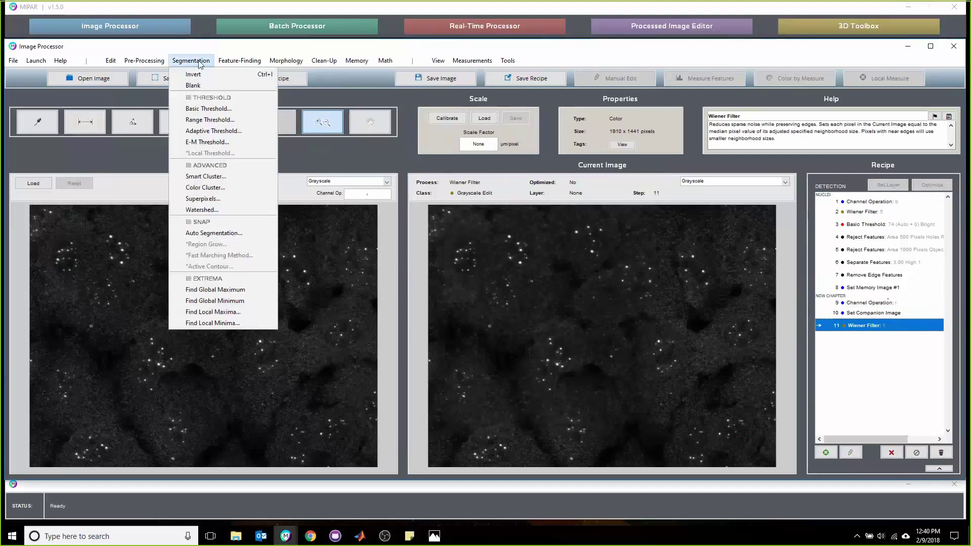
{"action": "left_click", "coordinate": [231, 133]}
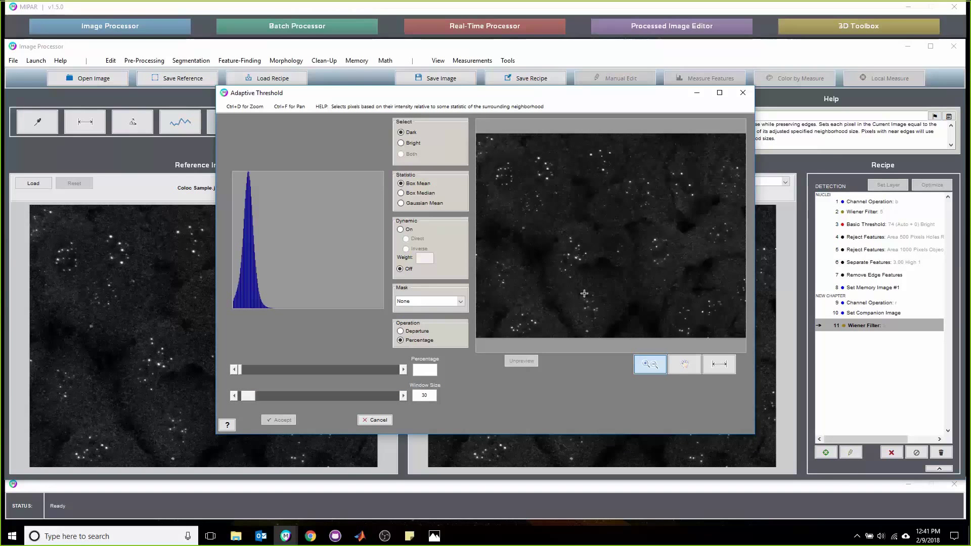
{"action": "left_click", "coordinate": [442, 302]}
{"action": "left_click", "coordinate": [423, 320]}
{"action": "left_click", "coordinate": [402, 144]}
Step: Set the Adaptive Threshold percentage to 190, check the selected spots in close-up and accept the threshold
{"action": "left_click_drag", "start_coordinate": [241, 372], "coordinate": [317, 370]}
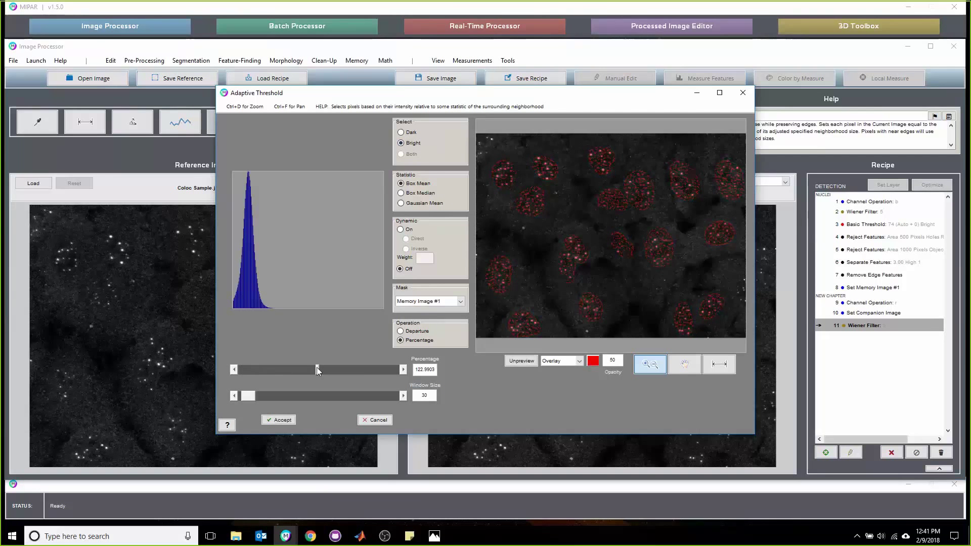
{"action": "left_click", "coordinate": [680, 264]}
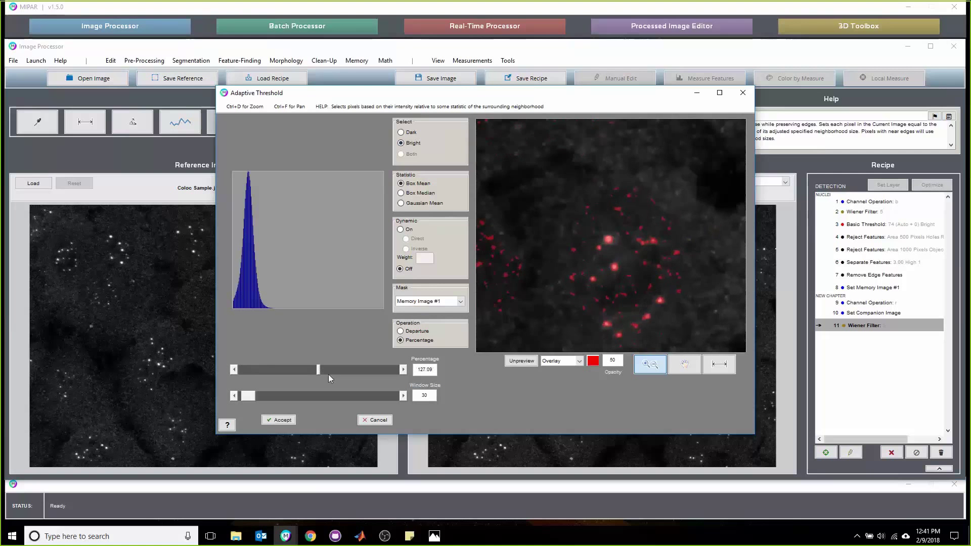
{"action": "left_click_drag", "start_coordinate": [317, 370], "coordinate": [329, 371]}
{"action": "left_click_drag", "start_coordinate": [331, 372], "coordinate": [347, 372]}
{"action": "left_click_drag", "start_coordinate": [418, 371], "coordinate": [456, 374]}
{"action": "type", "text": "190"}
{"action": "key", "text": "Return"}
{"action": "double_click", "coordinate": [639, 289]}
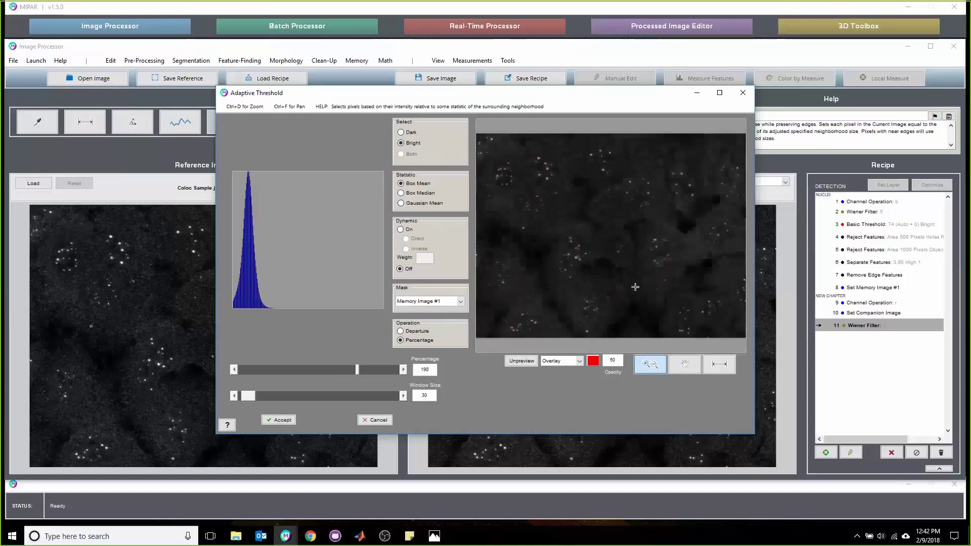
{"action": "left_click_drag", "start_coordinate": [488, 159], "coordinate": [576, 238]}
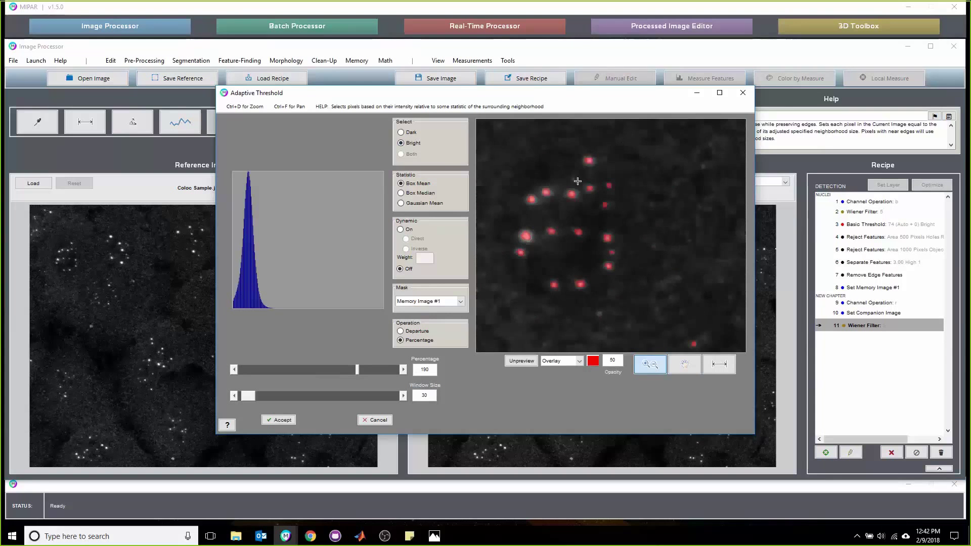
{"action": "double_click", "coordinate": [606, 261]}
{"action": "left_click", "coordinate": [281, 420]}
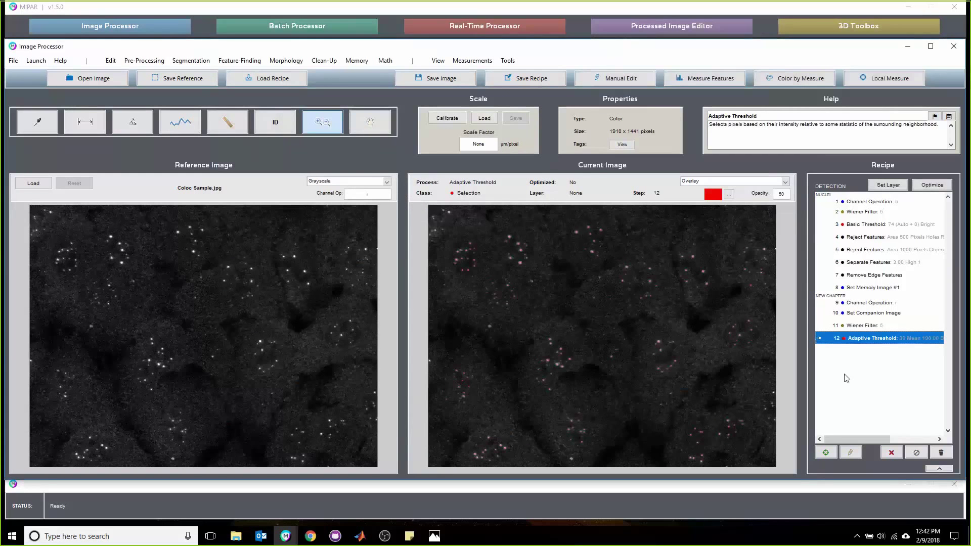
Step: Reject objects with an area of 2 pixels or less from the spot selection, checking the preview before accepting
{"action": "left_click", "coordinate": [324, 61]}
{"action": "key", "text": "ctrl+r"}
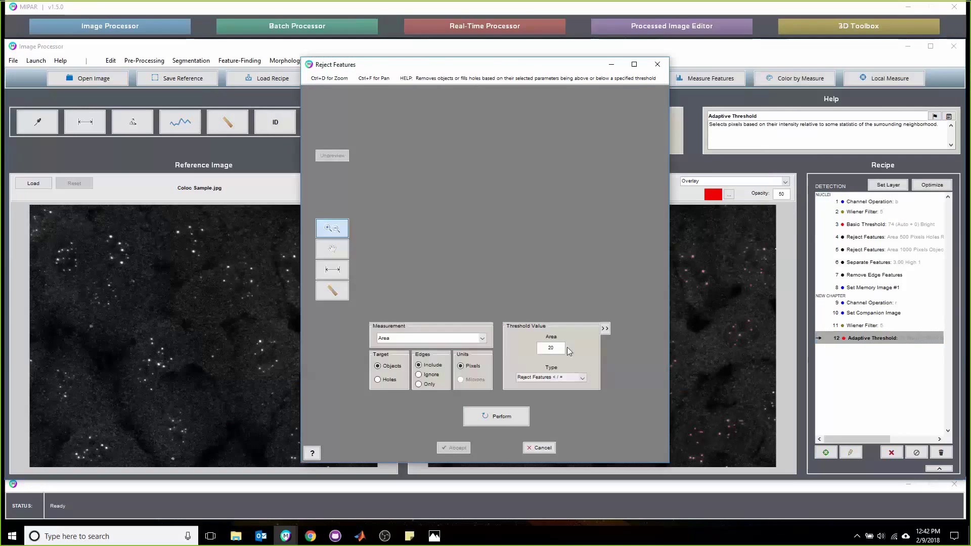
{"action": "double_click", "coordinate": [550, 348]}
{"action": "type", "text": "2"}
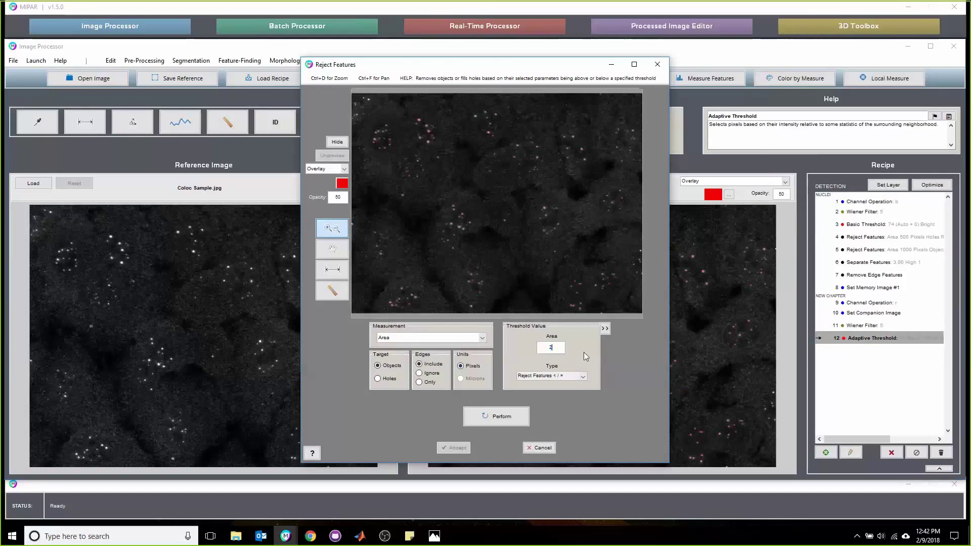
{"action": "left_click", "coordinate": [496, 416]}
{"action": "left_click_drag", "start_coordinate": [506, 133], "coordinate": [561, 176]}
{"action": "scroll", "coordinate": [527, 216], "scroll_direction": "down", "scroll_amount": 4}
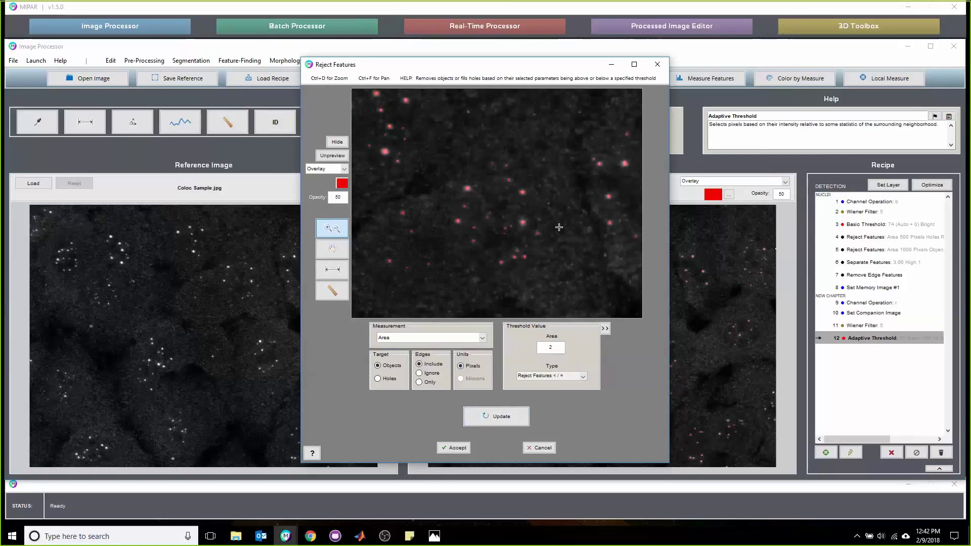
{"action": "left_click", "coordinate": [449, 449]}
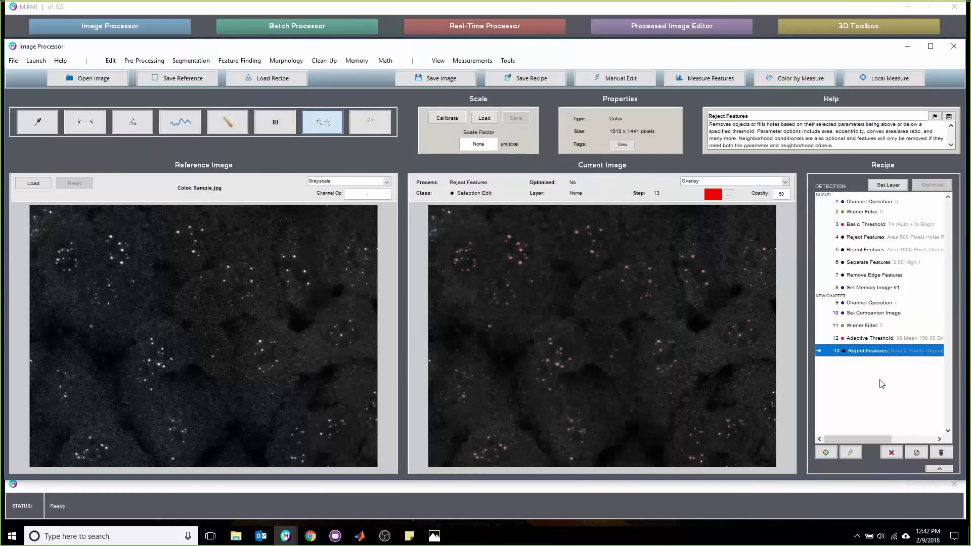
Step: Set the spot selection from the last Reject Features step as a red layer named "Puncta"
{"action": "left_click", "coordinate": [889, 186]}
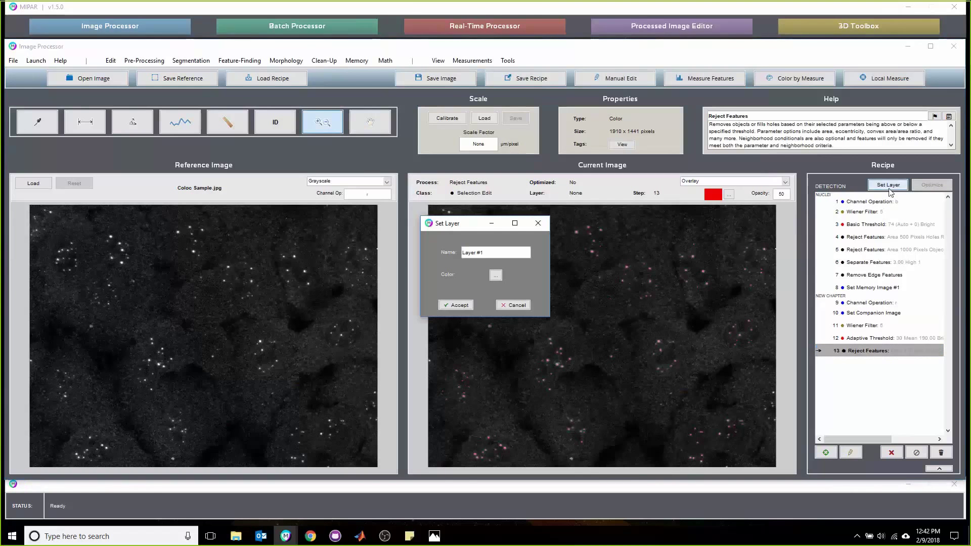
{"action": "type", "text": "P"}
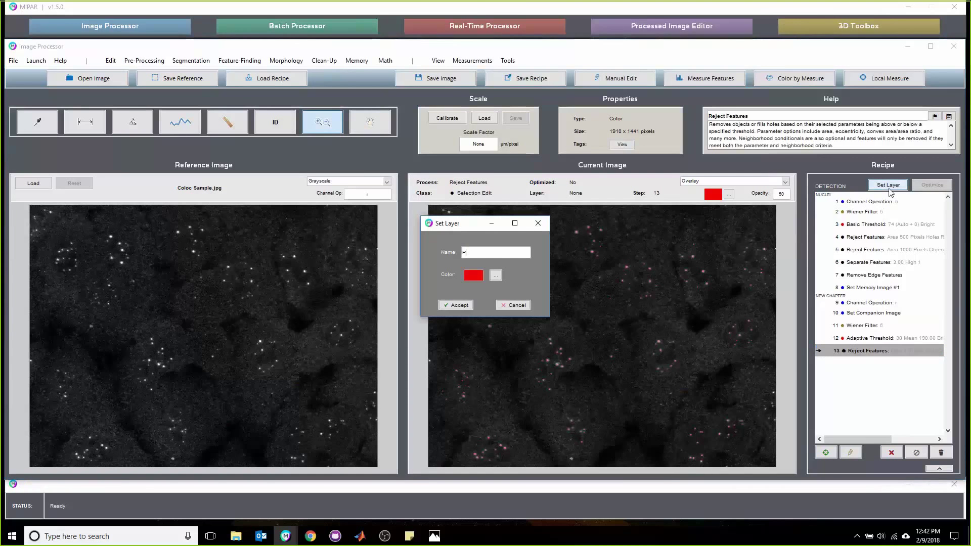
{"action": "type", "text": "uncta"}
{"action": "key", "text": "Return"}
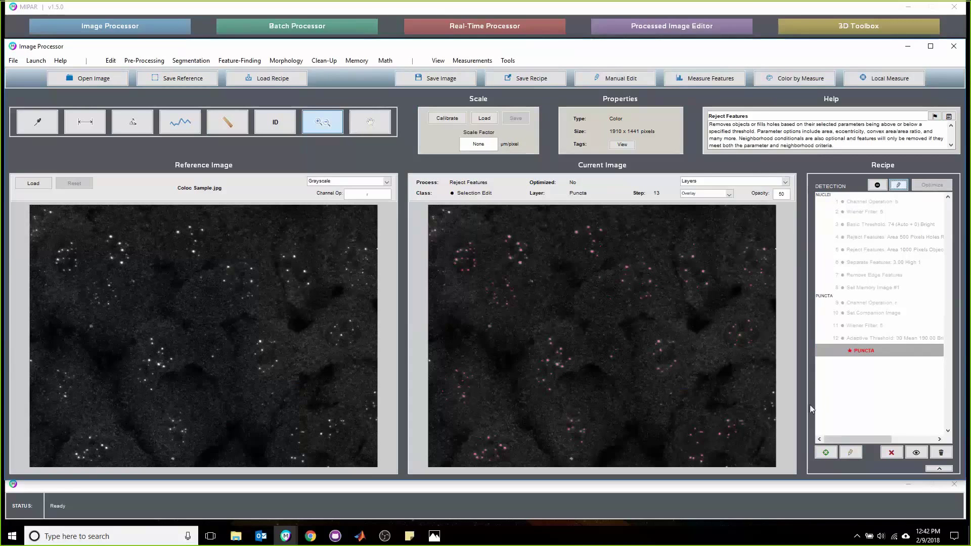
Step: Review the Set Memory Image #1 step and return to the Puncta Reject Features step
{"action": "left_click", "coordinate": [897, 301]}
{"action": "left_click", "coordinate": [895, 288]}
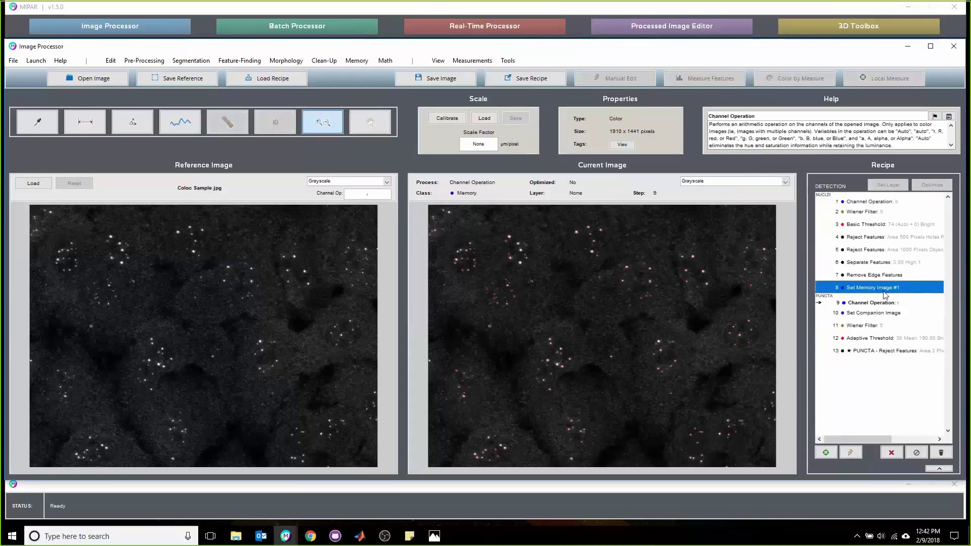
{"action": "left_click", "coordinate": [892, 352]}
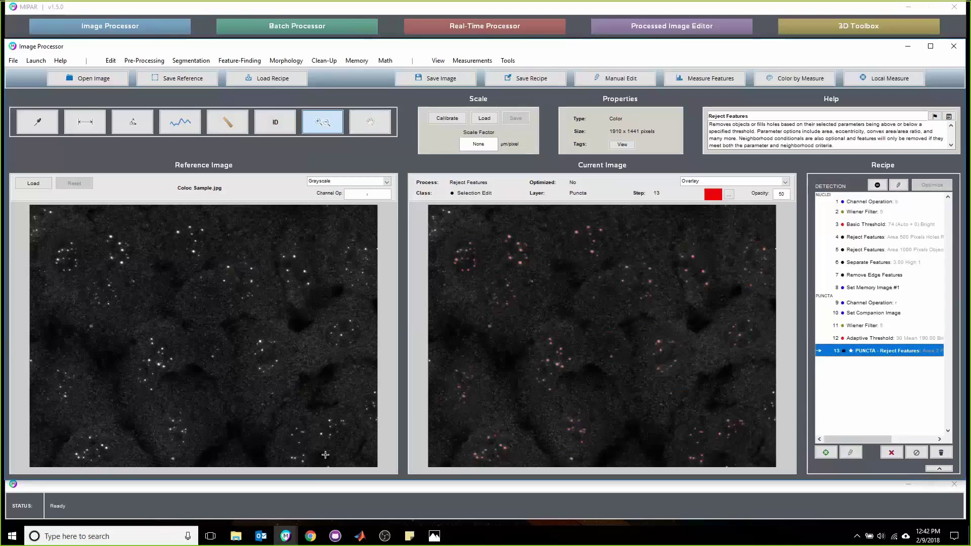
{"action": "left_click", "coordinate": [888, 288]}
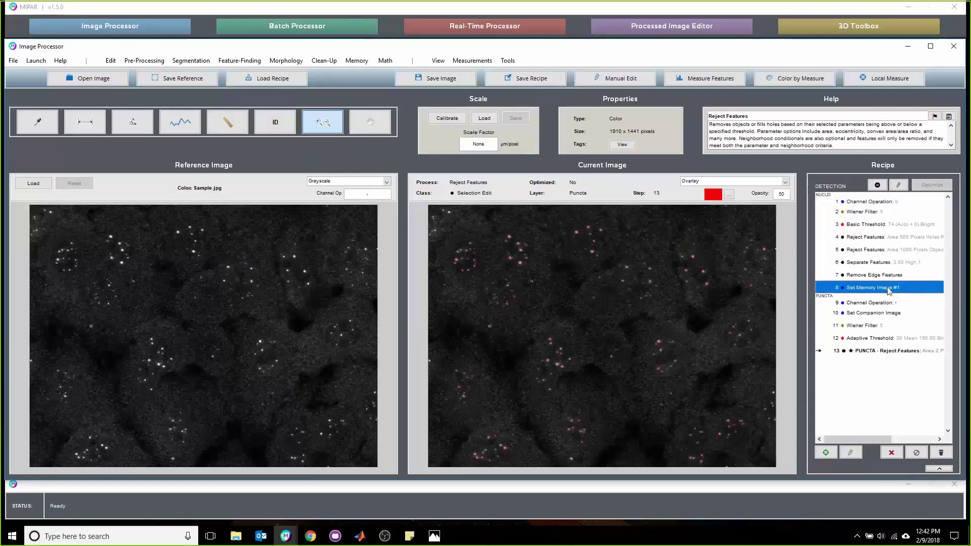
{"action": "double_click", "coordinate": [889, 288]}
{"action": "double_click", "coordinate": [880, 351]}
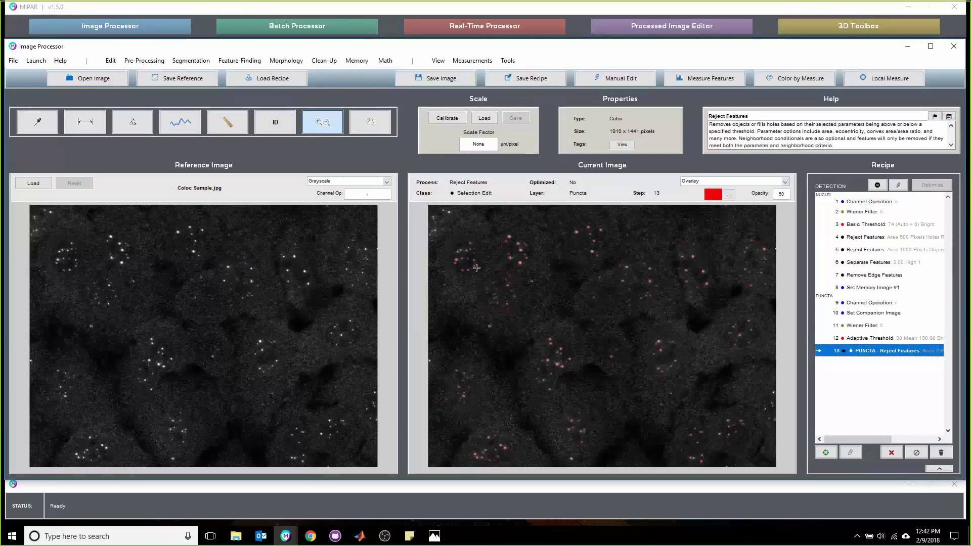
Step: Store the puncta selection as the Companion Image and call the nuclei back from Memory Image #1
{"action": "left_click", "coordinate": [356, 63]}
{"action": "left_click", "coordinate": [357, 75]}
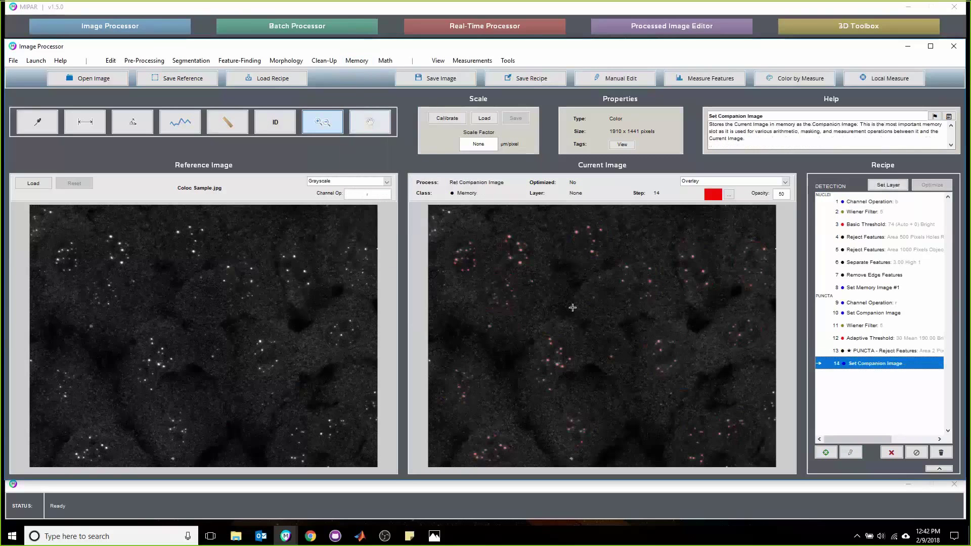
{"action": "left_click", "coordinate": [356, 61]}
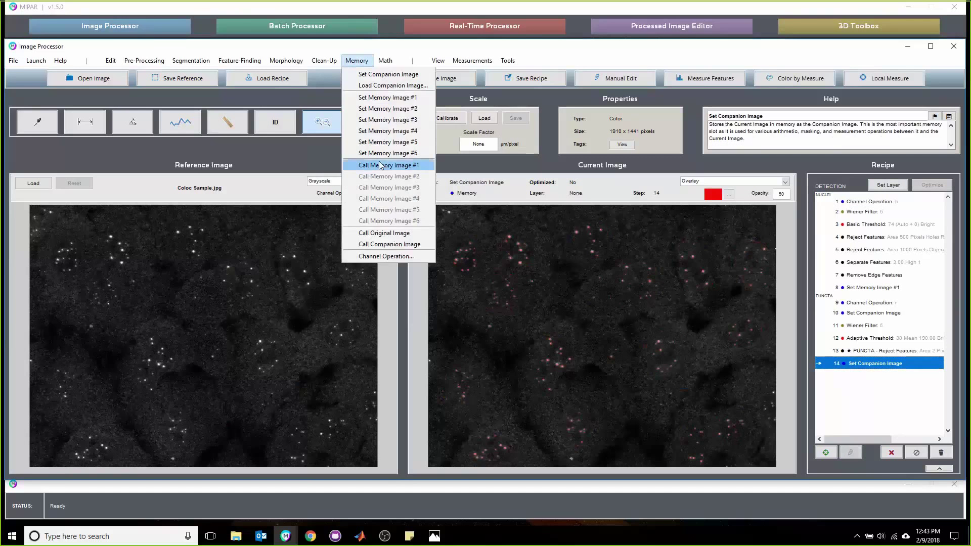
{"action": "left_click", "coordinate": [380, 165]}
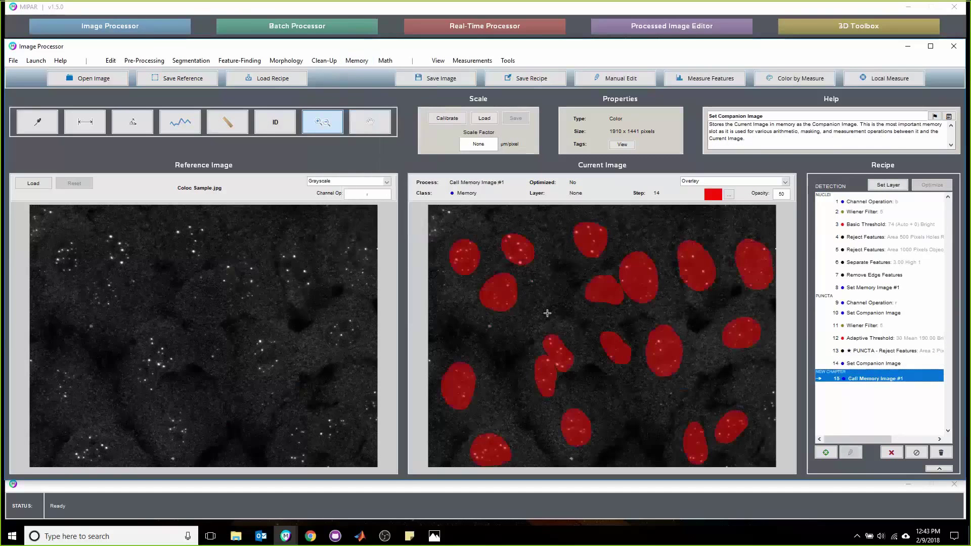
Step: Set a recipe chapter named "Number Measurment" starting at the second Set Companion Image step
{"action": "right_click", "coordinate": [876, 365]}
{"action": "left_click", "coordinate": [913, 429]}
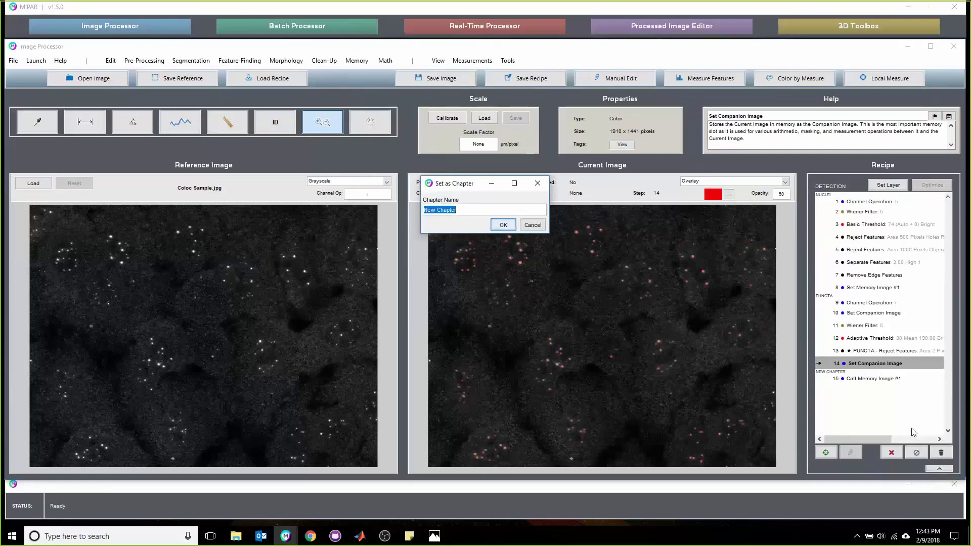
{"action": "key", "text": "BackSpace"}
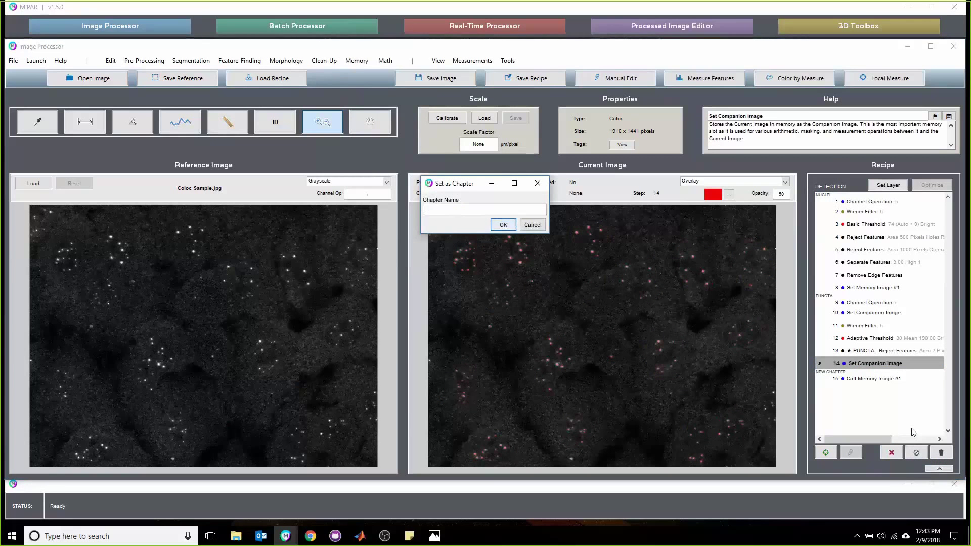
{"action": "type", "text": "Number MEas"}
{"action": "key", "text": "BackSpace"}
{"action": "key", "text": "BackSpace"}
{"action": "key", "text": "BackSpace"}
{"action": "type", "text": "easurment"}
{"action": "key", "text": "Return"}
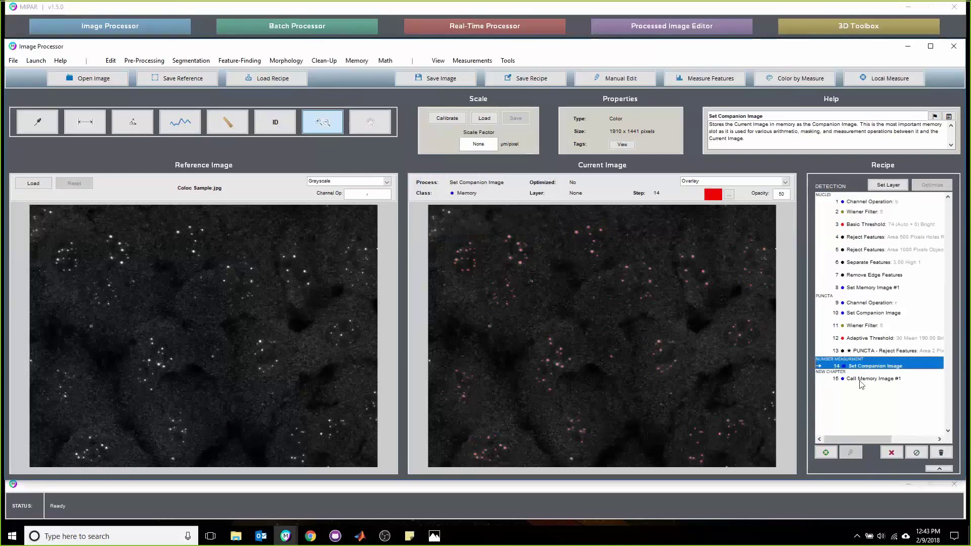
Step: Remove the "New Chapter" heading from the Call Memory Image #1 step and make that step current
{"action": "right_click", "coordinate": [865, 380]}
{"action": "left_click", "coordinate": [916, 452]}
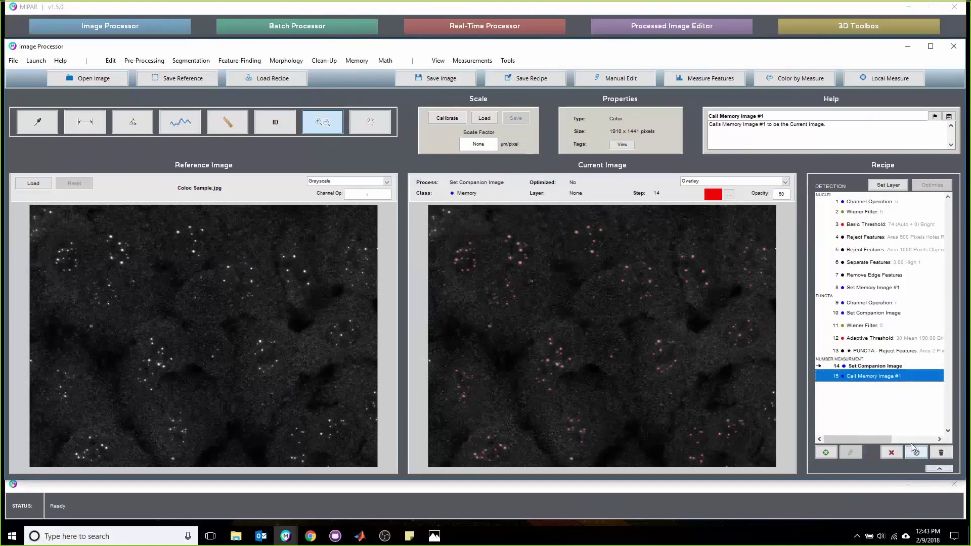
{"action": "left_click", "coordinate": [868, 379]}
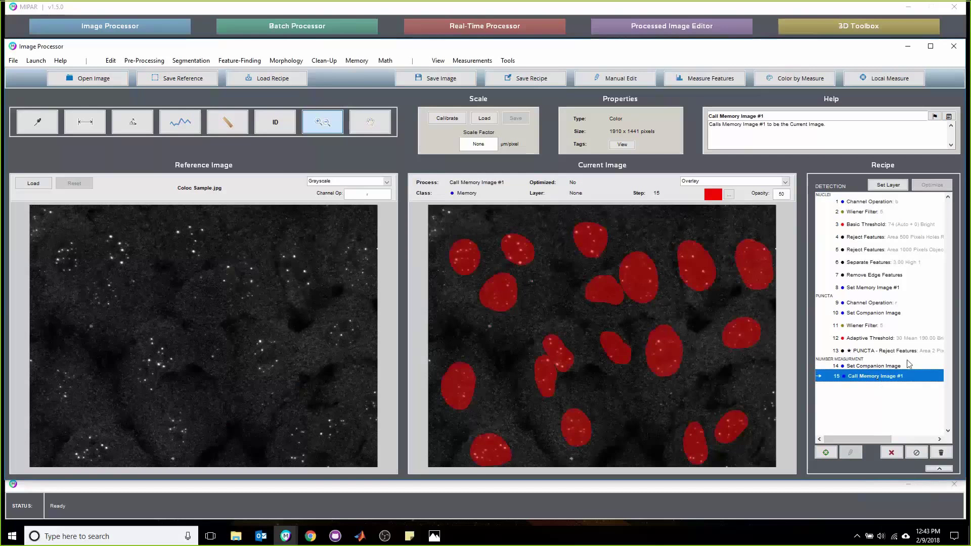
Step: Set the recalled nuclei as a green layer named "Puncta Measurement"
{"action": "left_click", "coordinate": [889, 185]}
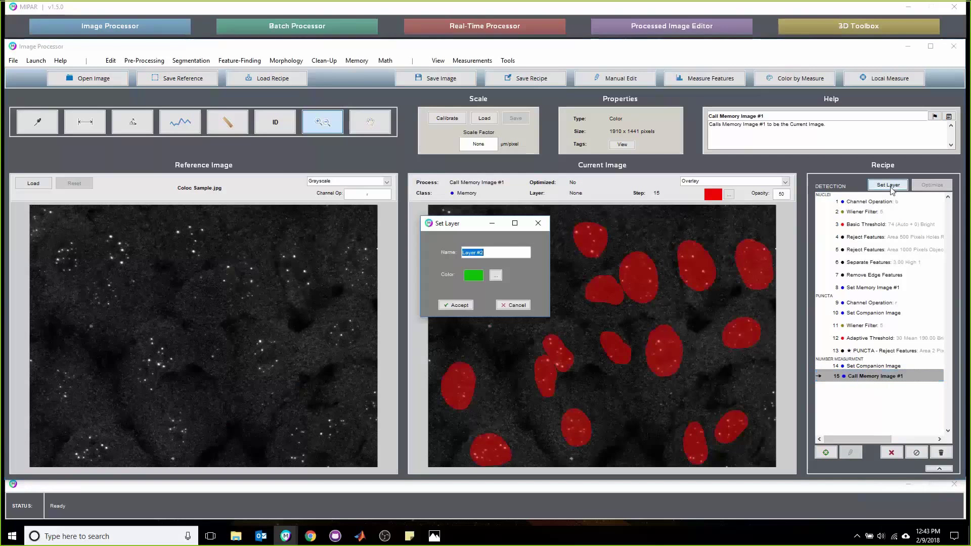
{"action": "type", "text": "Puncta MEa"}
{"action": "key", "text": "BackSpace"}
{"action": "key", "text": "BackSpace"}
{"action": "type", "text": "Measurement"}
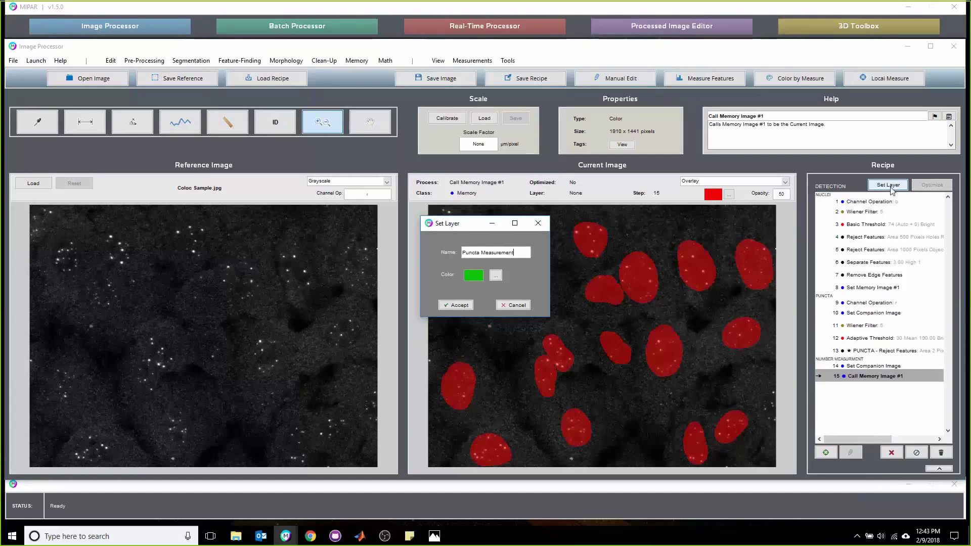
{"action": "key", "text": "Return"}
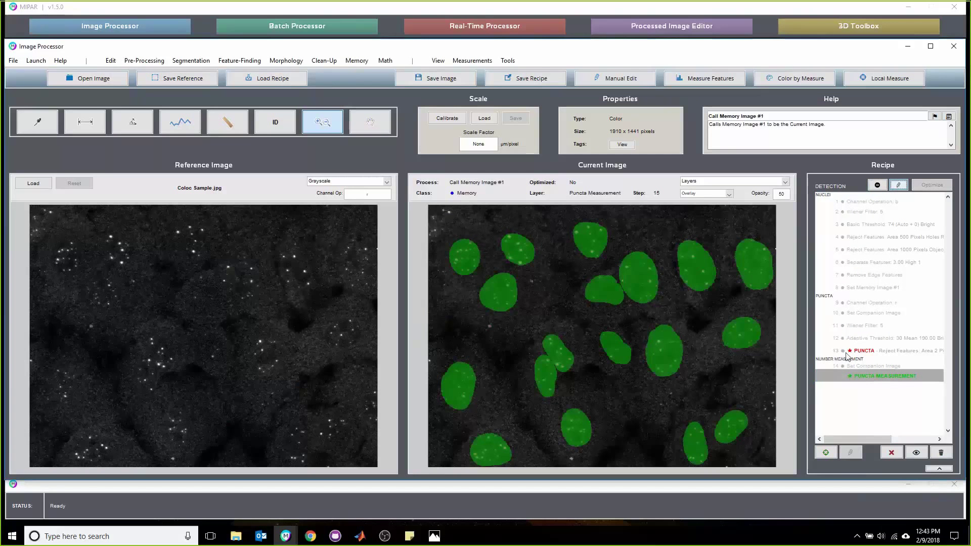
Step: Add a Channel Operation after the Puncta Measurement step that extracts the green channel with "g"
{"action": "left_click", "coordinate": [874, 379]}
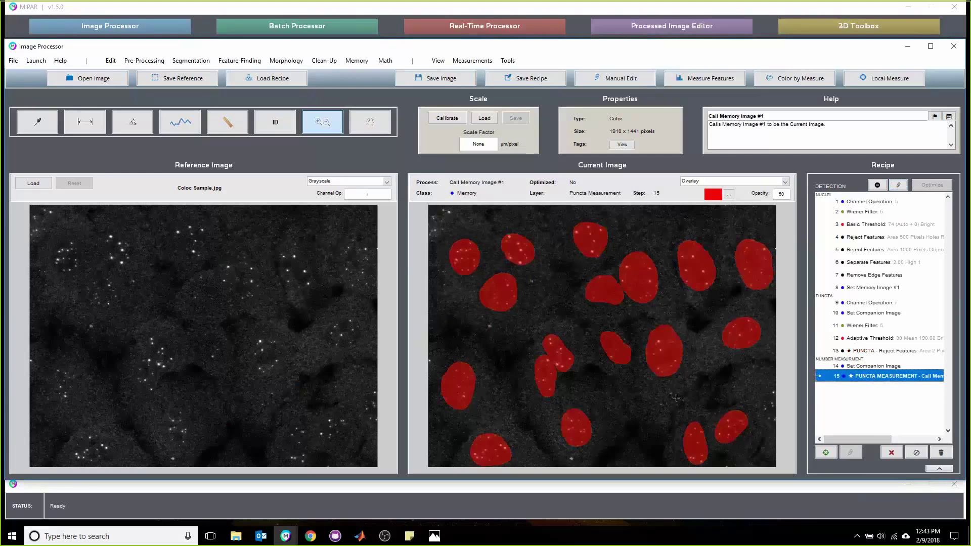
{"action": "left_click", "coordinate": [361, 65]}
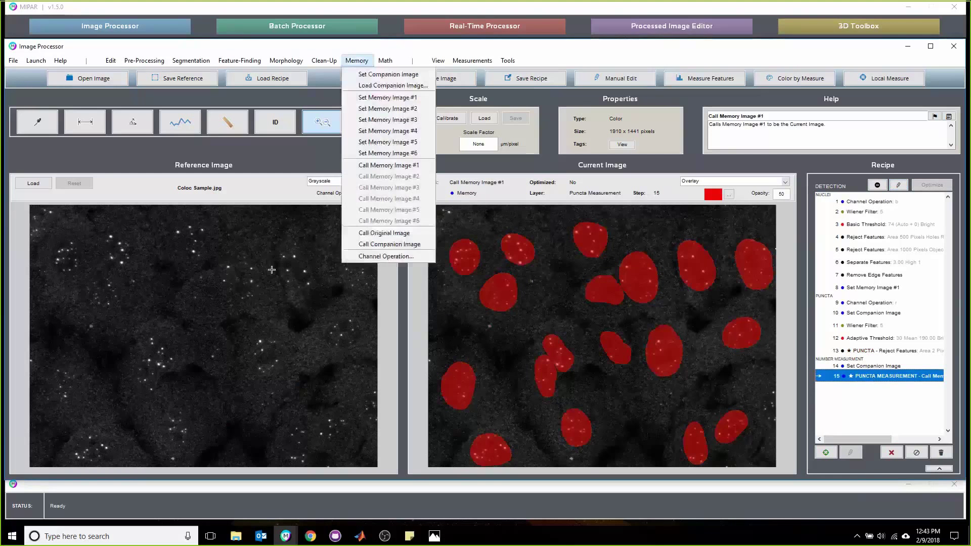
{"action": "left_click", "coordinate": [387, 257]}
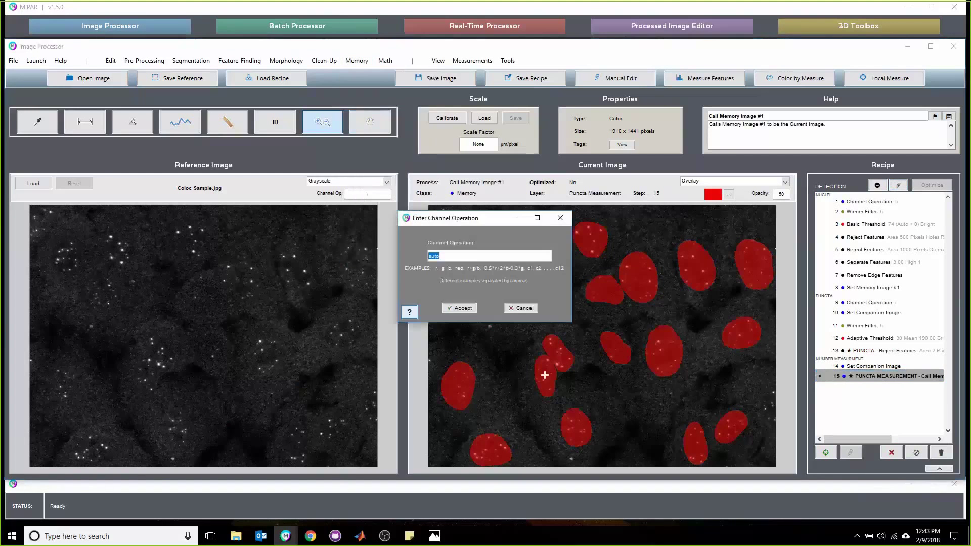
{"action": "type", "text": "g"}
{"action": "key", "text": "Return"}
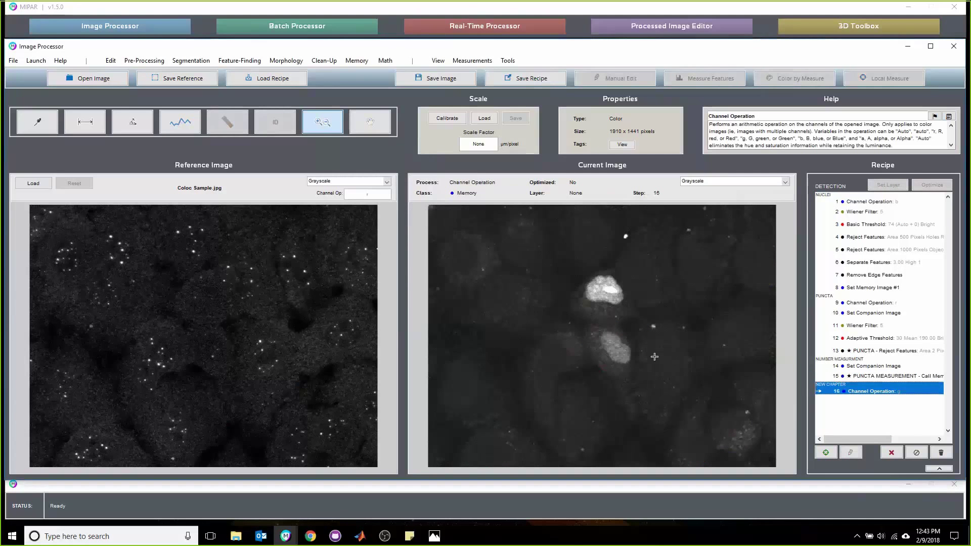
Step: Store the green channel as the Companion Image and call the nuclei back from Memory Image #1
{"action": "left_click", "coordinate": [353, 63]}
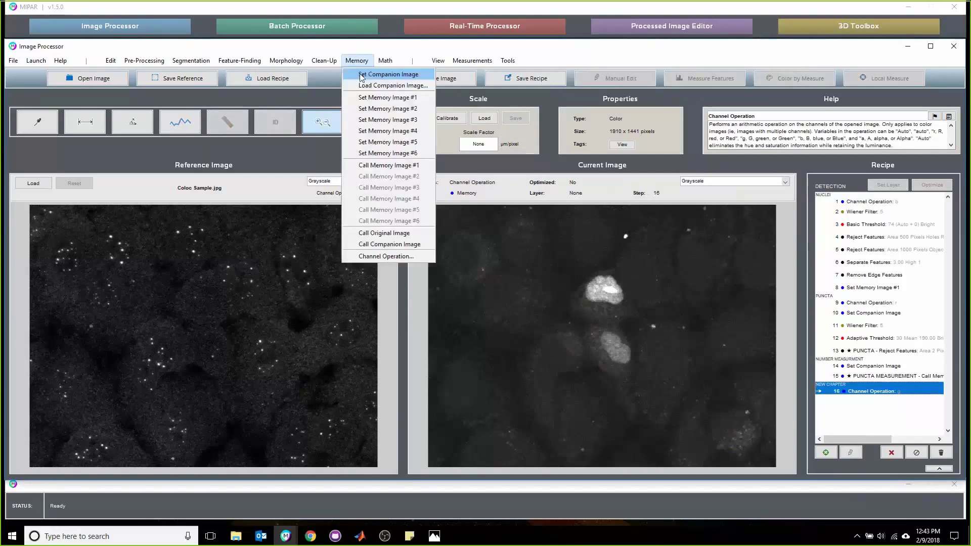
{"action": "left_click", "coordinate": [361, 74]}
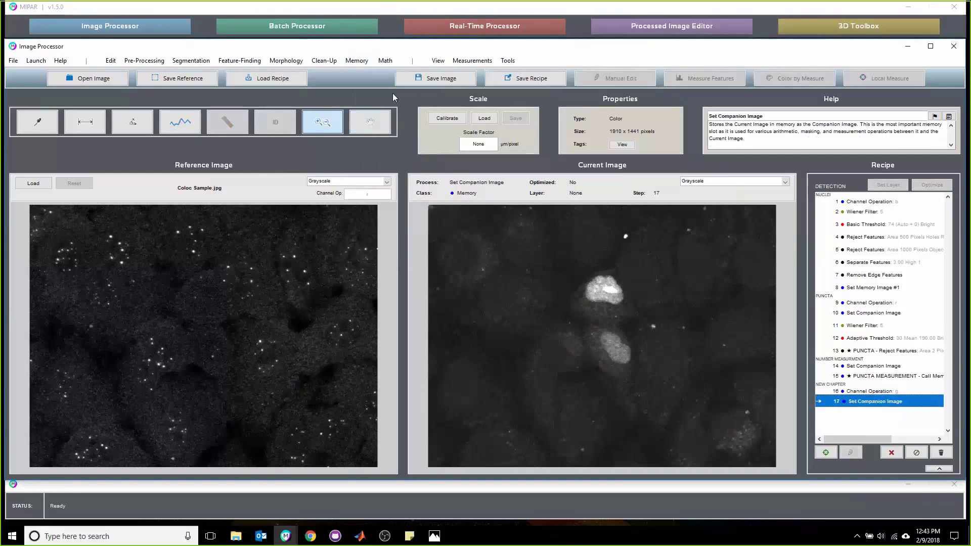
{"action": "left_click", "coordinate": [357, 60]}
{"action": "left_click", "coordinate": [377, 164]}
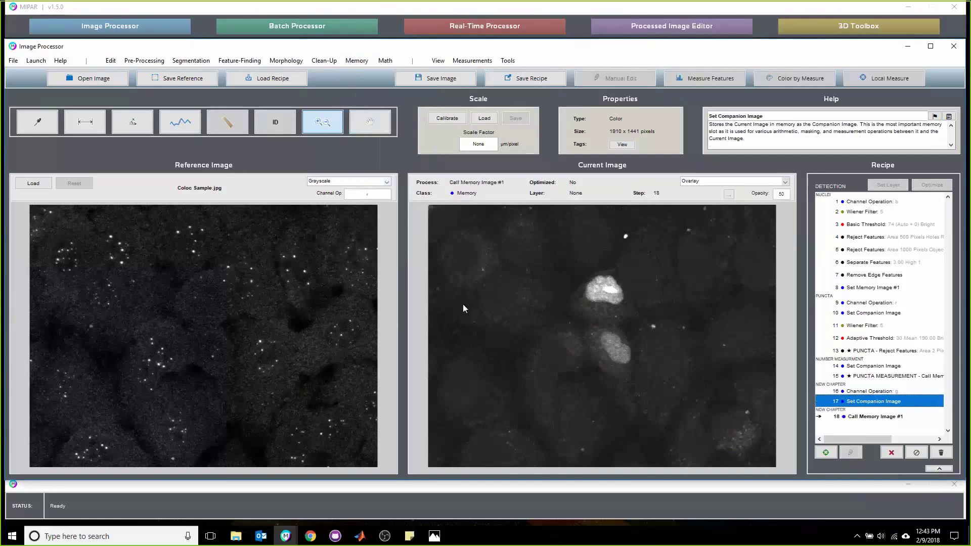
Step: Name the green Channel Operation's chapter "Green Channel Intesnity" and remove the chapter heading from the last Call Memory Image #1 step
{"action": "right_click", "coordinate": [890, 393]}
{"action": "left_click", "coordinate": [870, 454]}
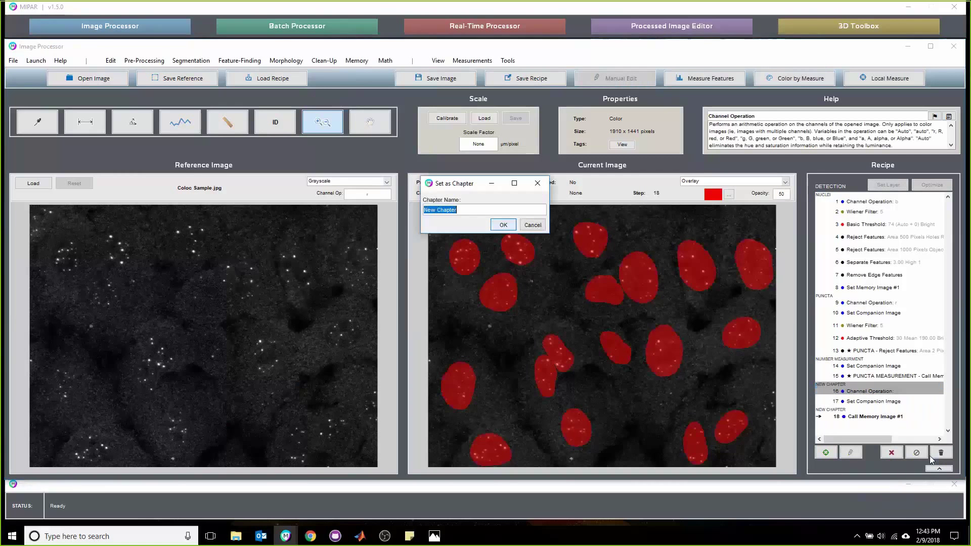
{"action": "type", "text": "Green Channel"}
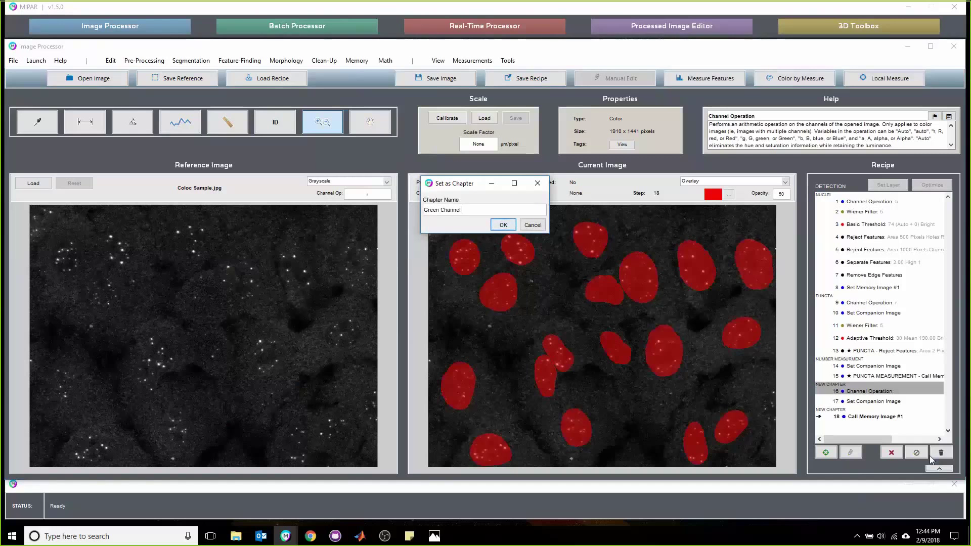
{"action": "type", "text": " Intesnity"}
{"action": "left_click", "coordinate": [498, 225]}
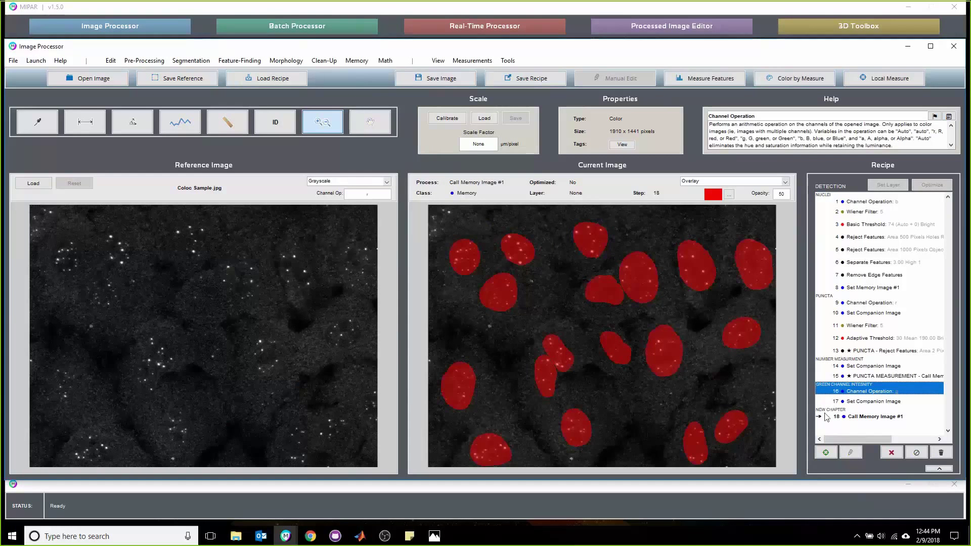
{"action": "right_click", "coordinate": [858, 414]}
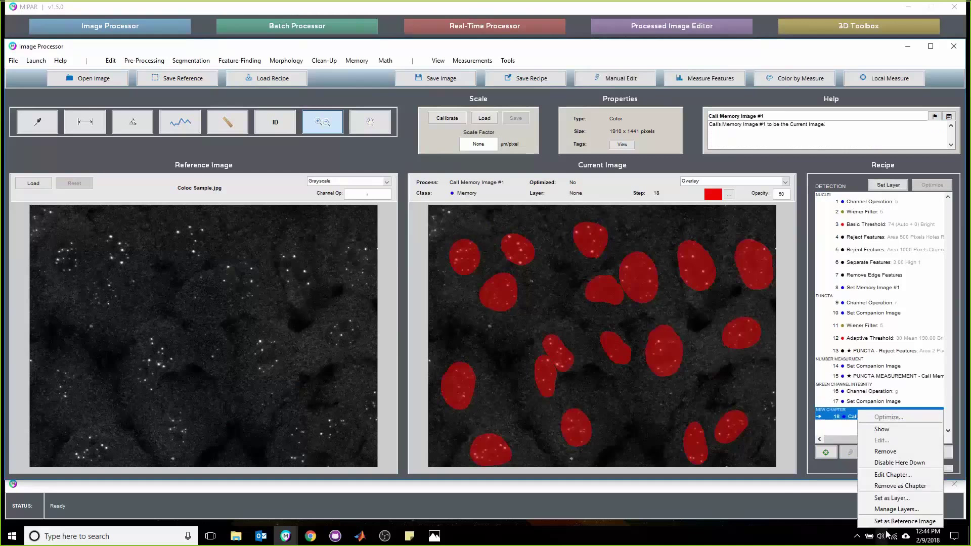
{"action": "left_click", "coordinate": [901, 485]}
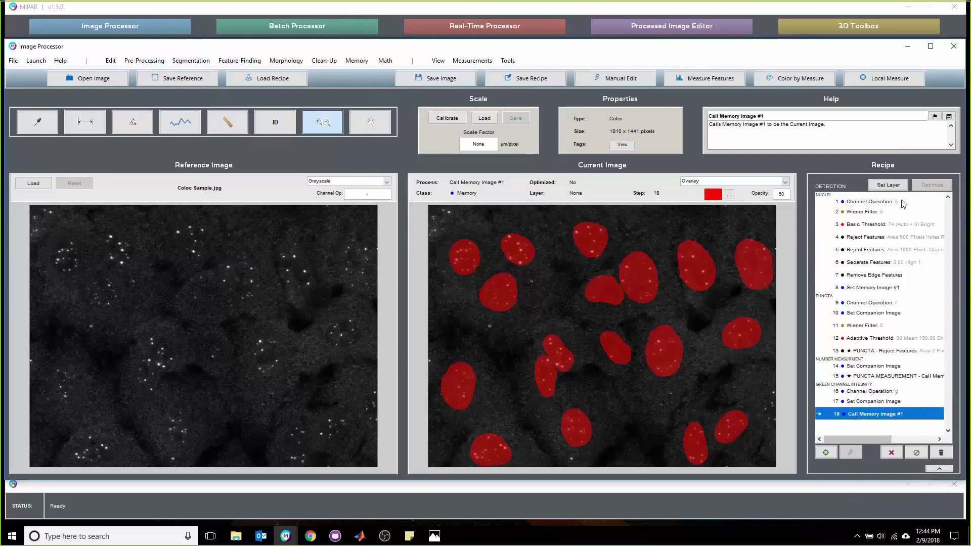
Step: Set the recalled nuclei as a blue layer named "Intesnity Measurement"
{"action": "left_click", "coordinate": [888, 185]}
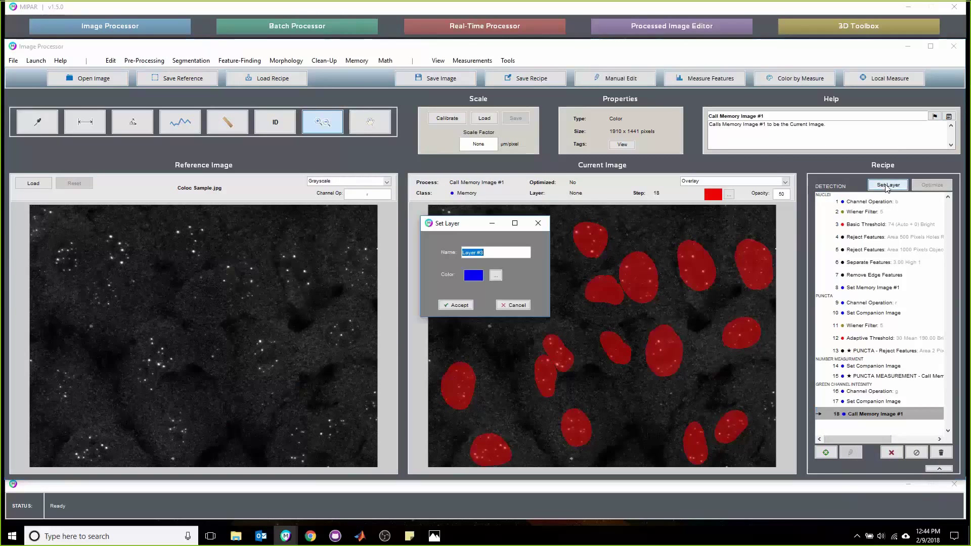
{"action": "type", "text": "Intesnity MEa"}
{"action": "key", "text": "BackSpace"}
{"action": "type", "text": "easurement"}
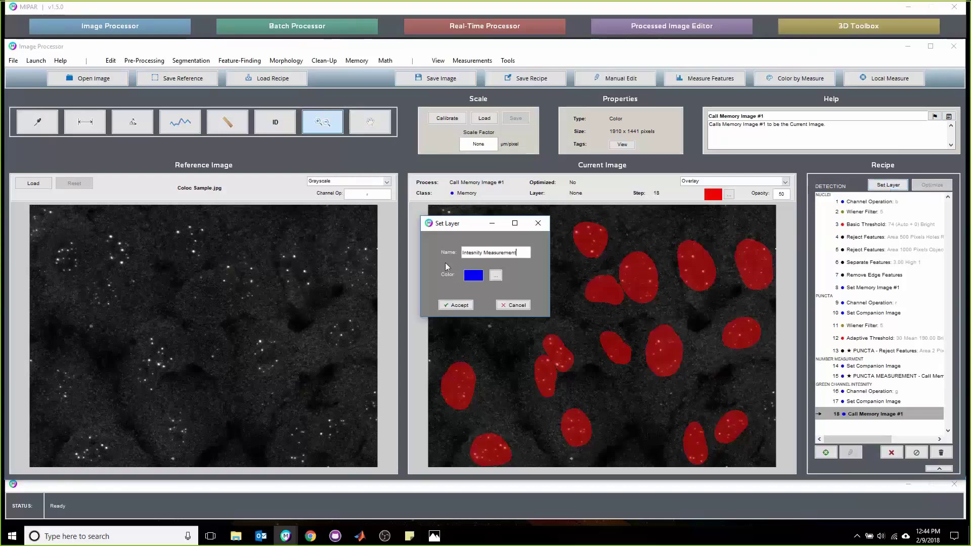
{"action": "left_click", "coordinate": [452, 306]}
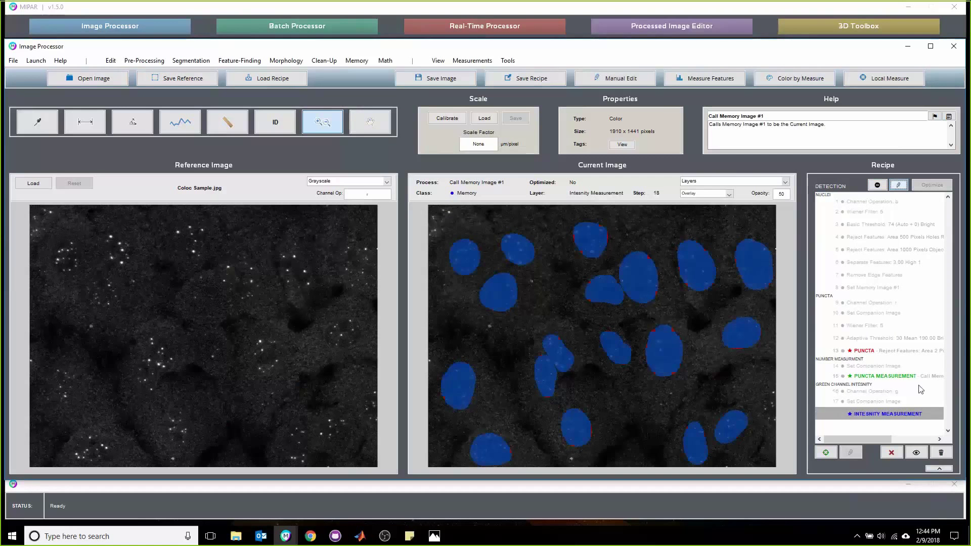
Step: Make the Puncta Measurement step current and generate the companion-based Features measurement in Color by Measurements
{"action": "left_click", "coordinate": [893, 354]}
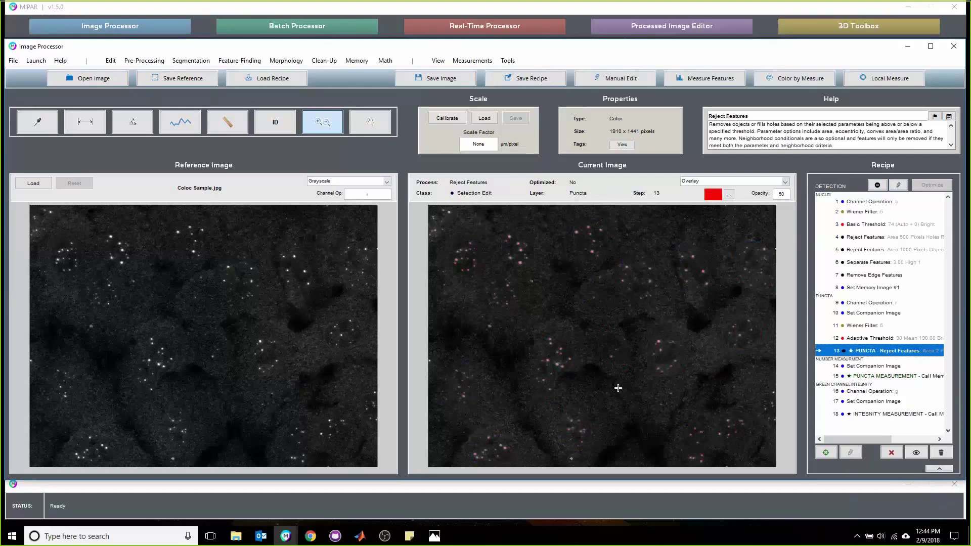
{"action": "left_click", "coordinate": [900, 378]}
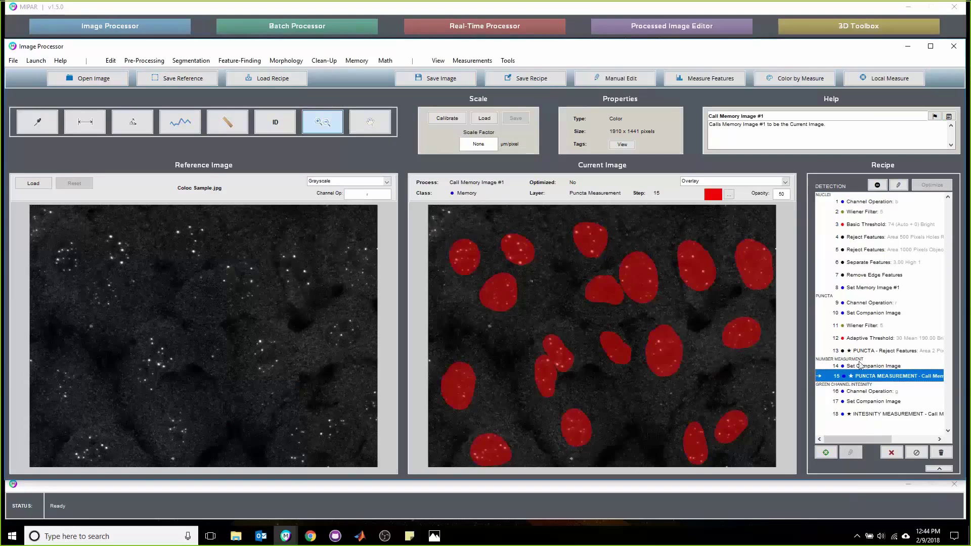
{"action": "left_click", "coordinate": [791, 78]}
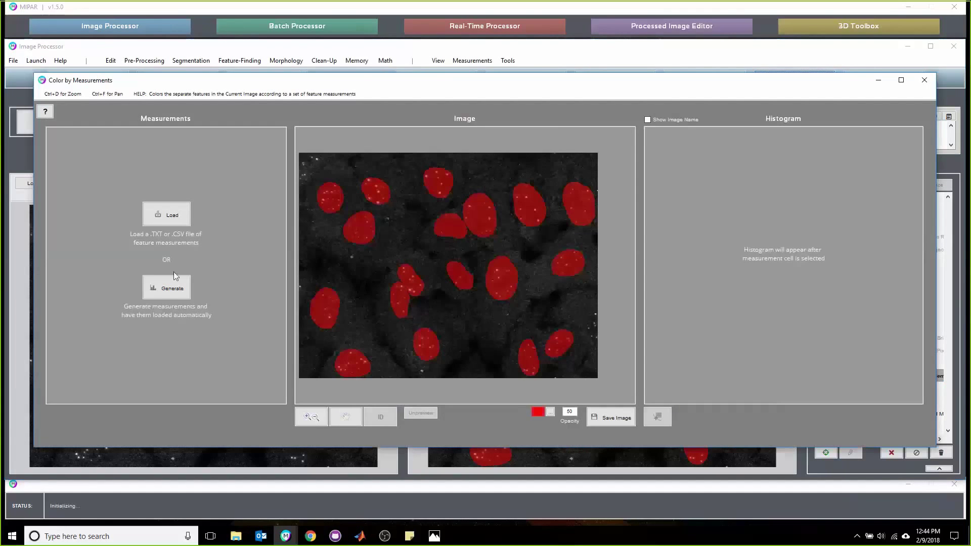
{"action": "left_click", "coordinate": [180, 288]}
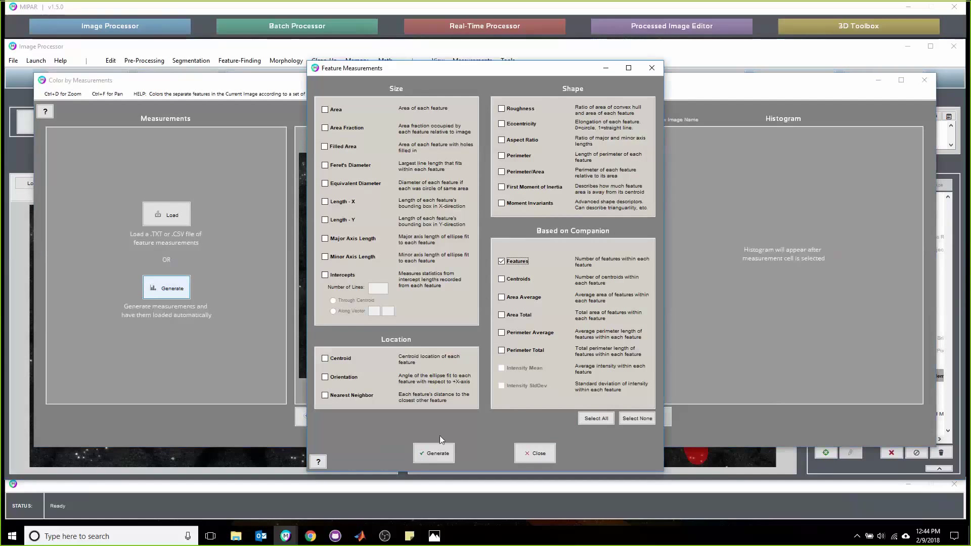
{"action": "left_click", "coordinate": [438, 453]}
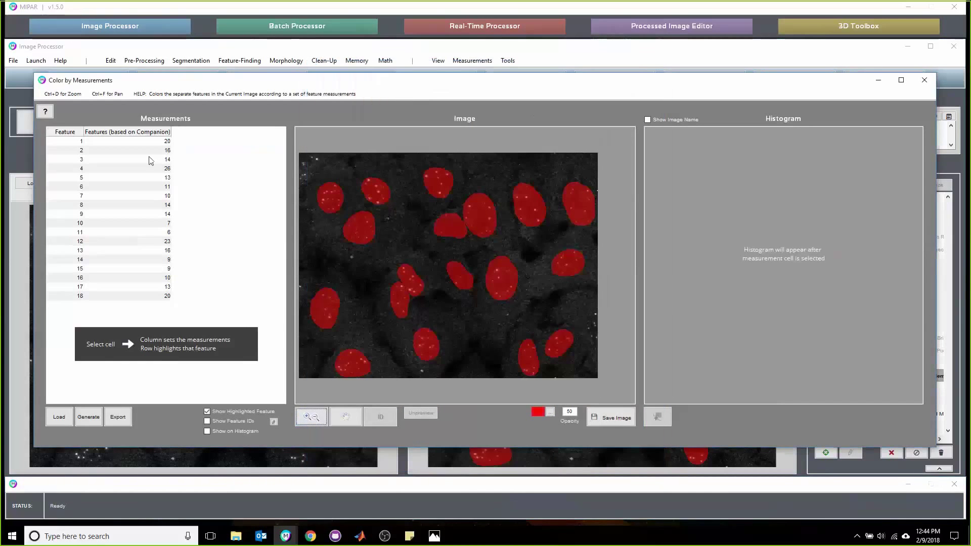
Step: Color the nuclei by their companion-based Features count and set the histogram to 8 bins
{"action": "left_click", "coordinate": [144, 142]}
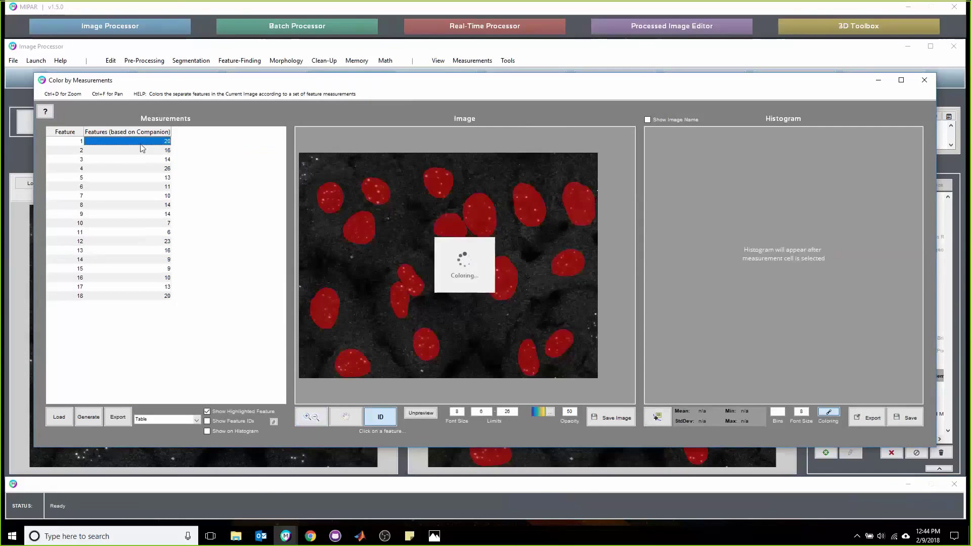
{"action": "double_click", "coordinate": [780, 412]}
{"action": "type", "text": "8"}
{"action": "key", "text": "Return"}
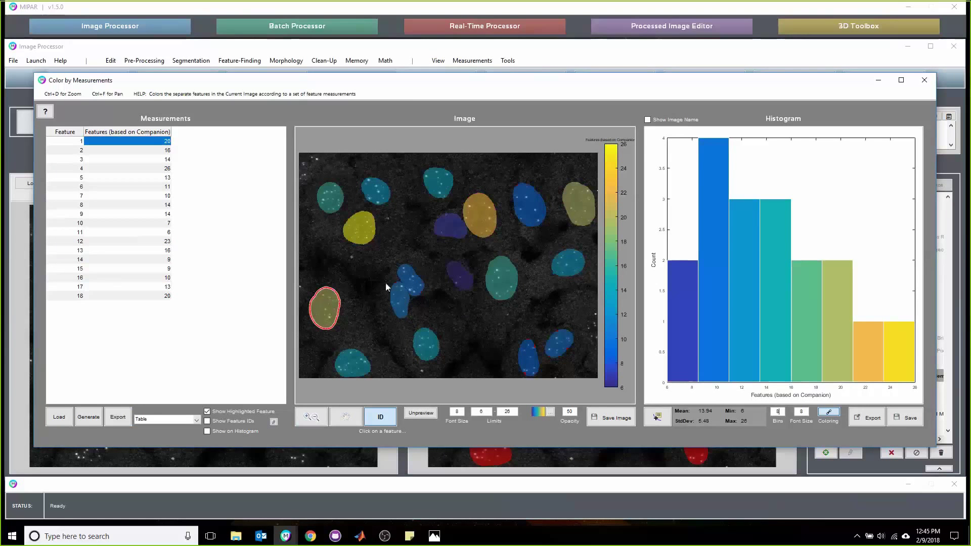
Step: Look up the table rows of the two dark purple nuclei near the image centre, and close Color by Measurements
{"action": "left_click", "coordinate": [454, 230]}
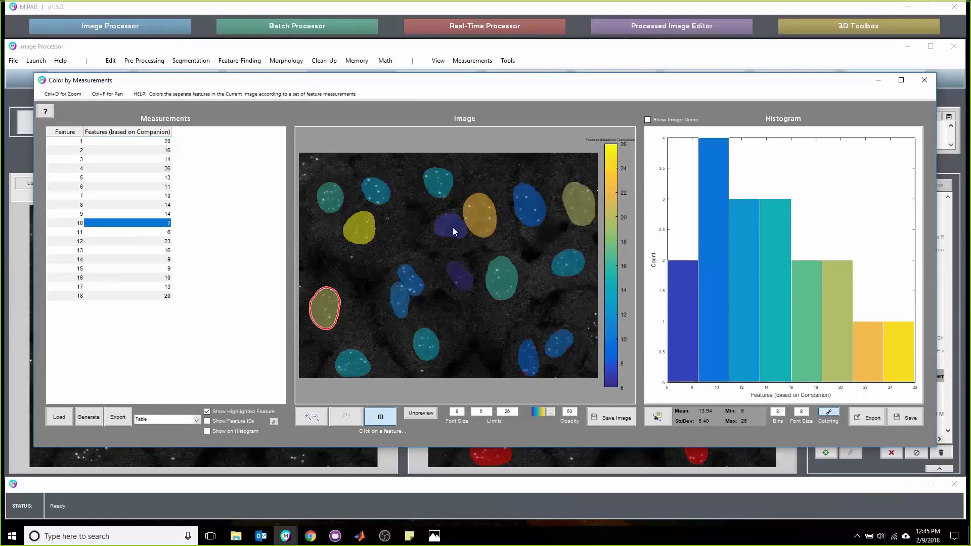
{"action": "left_click", "coordinate": [468, 281]}
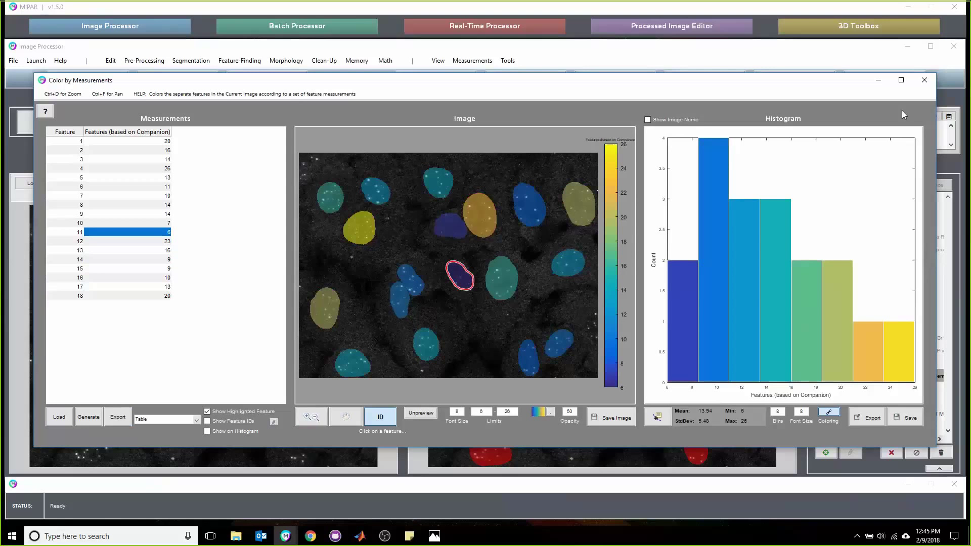
{"action": "left_click", "coordinate": [924, 82]}
Step: Show the green Channel Operation result, and make the Intesnity Measurement step current
{"action": "double_click", "coordinate": [917, 392]}
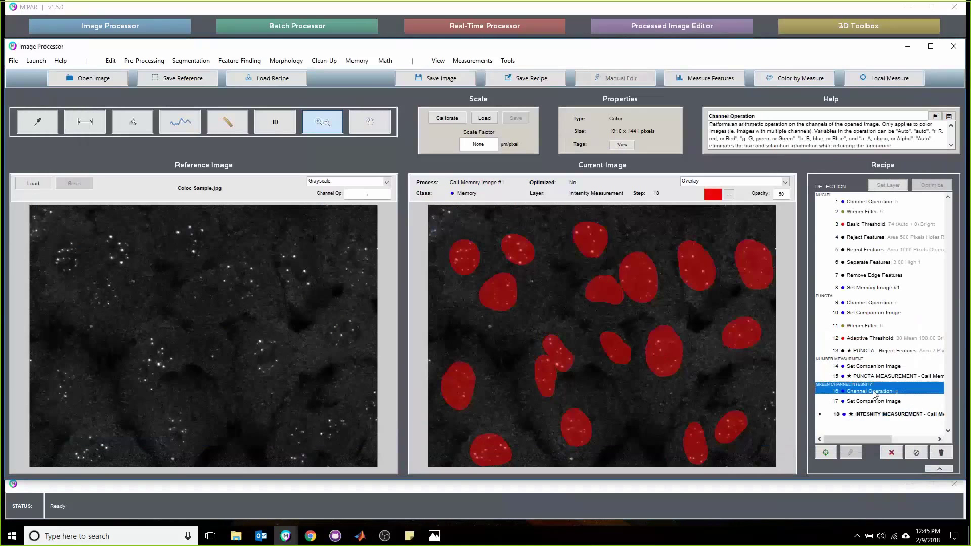
{"action": "left_click", "coordinate": [908, 415]}
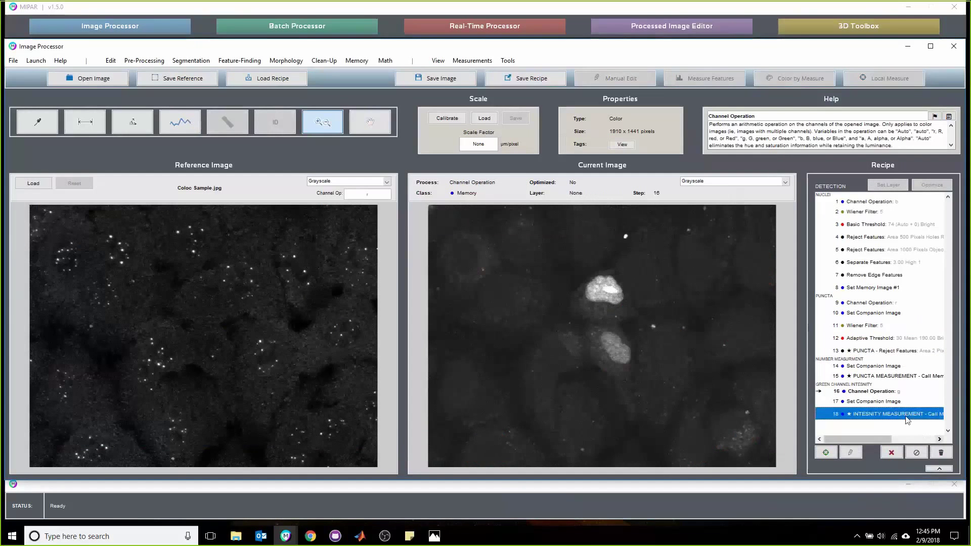
{"action": "double_click", "coordinate": [908, 417]}
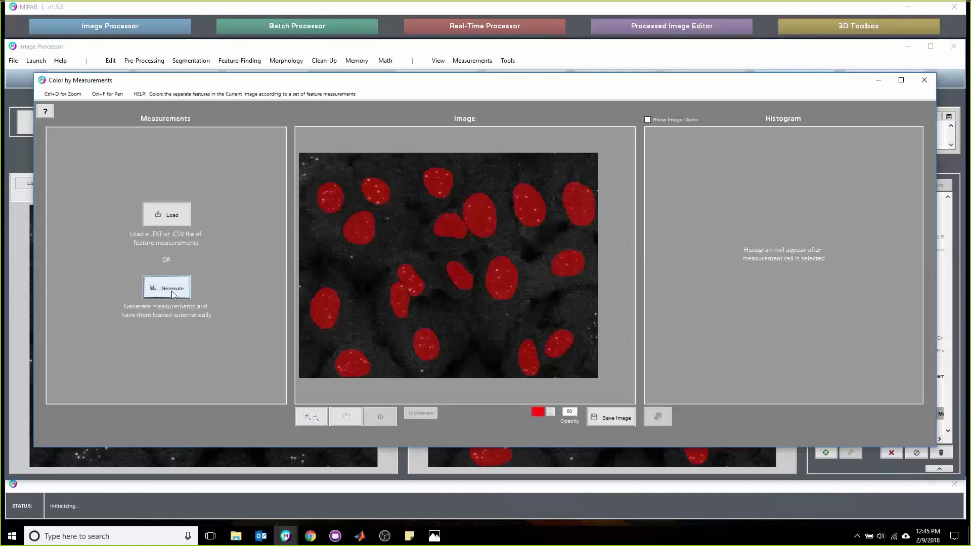
Step: Generate the companion-based Intensity Mean and Intensity StdDev, color the nuclei by Intensity Mean, and close Color by Measurements
{"action": "left_click", "coordinate": [172, 290]}
{"action": "left_click", "coordinate": [521, 368]}
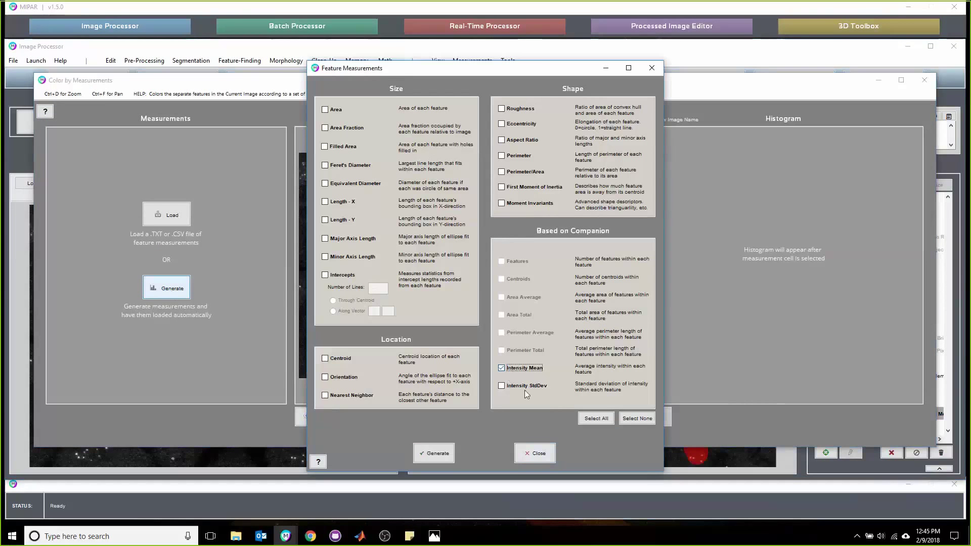
{"action": "left_click", "coordinate": [523, 387]}
{"action": "left_click", "coordinate": [434, 453]}
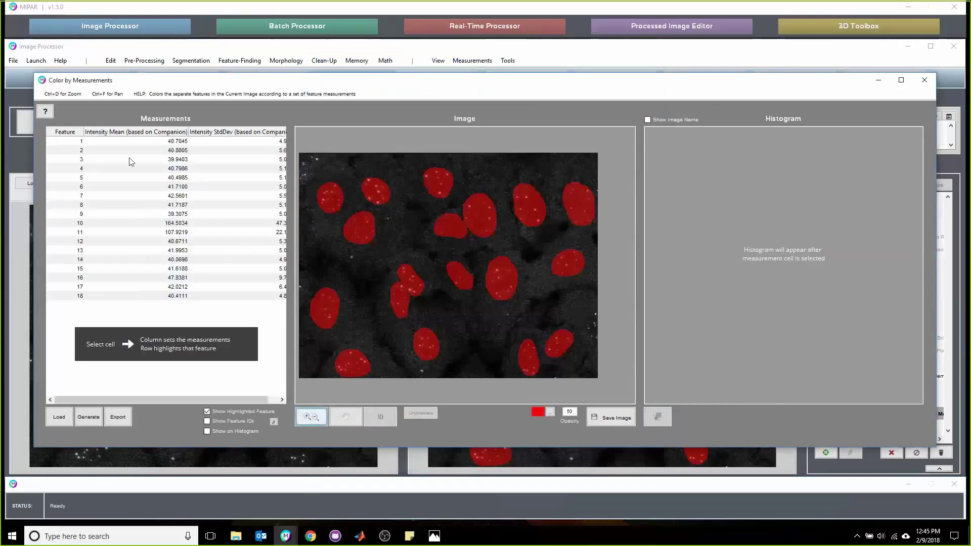
{"action": "left_click", "coordinate": [135, 141]}
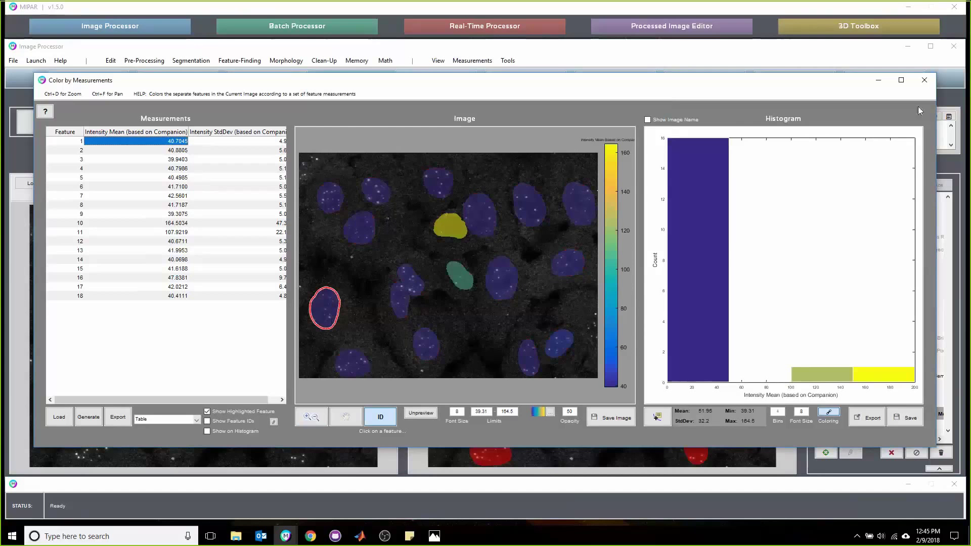
{"action": "left_click", "coordinate": [924, 81]}
Step: Set the green Channel Operation result as the Reference Image
{"action": "left_click", "coordinate": [867, 393]}
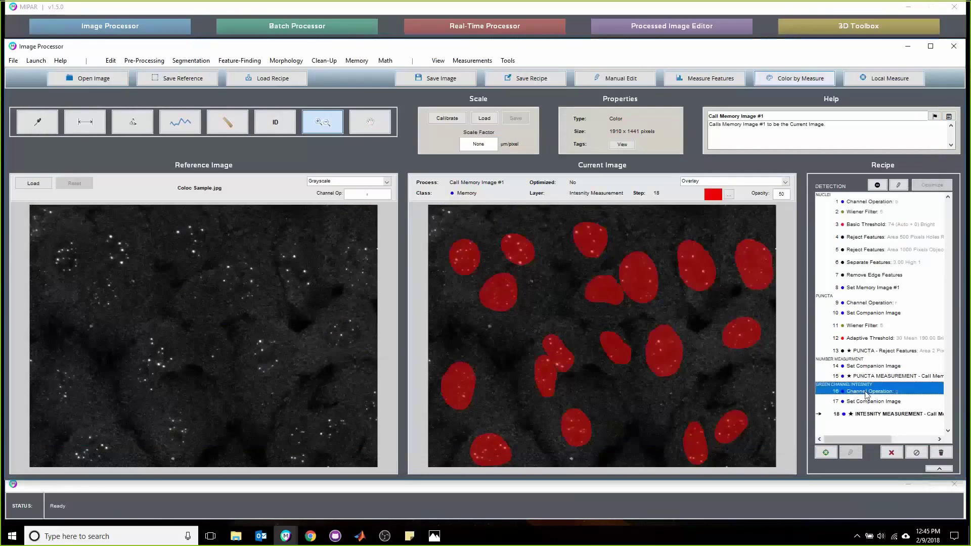
{"action": "right_click", "coordinate": [867, 394]}
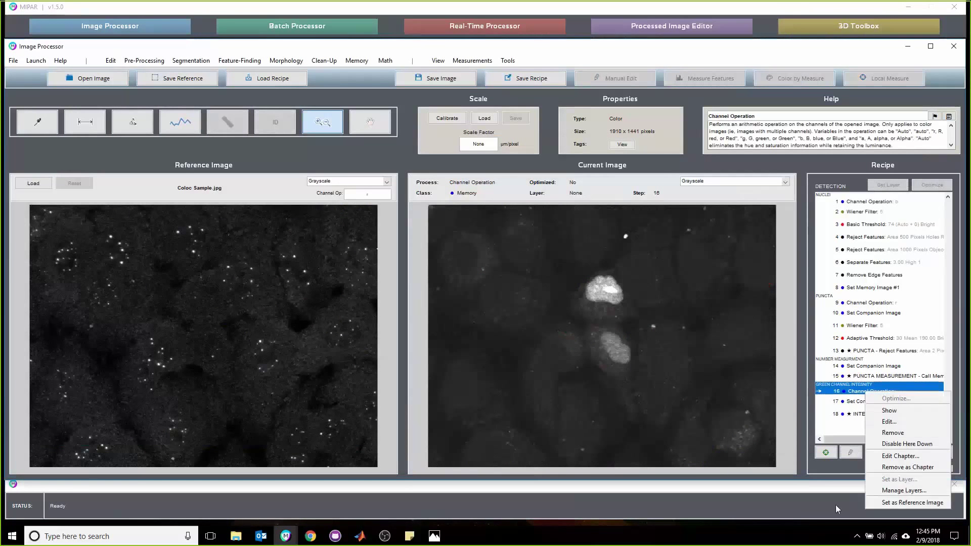
{"action": "left_click", "coordinate": [886, 503]}
Step: Make the Intesnity Measurement step current, generate the companion-based intensity measurements in Color by Measurements, and color the nuclei by Intensity Mean
{"action": "left_click", "coordinate": [856, 415]}
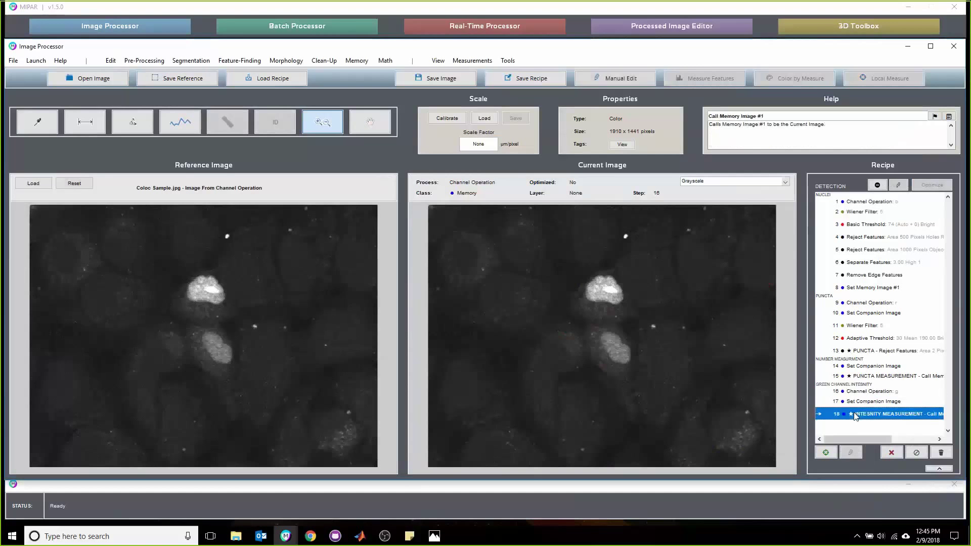
{"action": "left_click", "coordinate": [782, 81]}
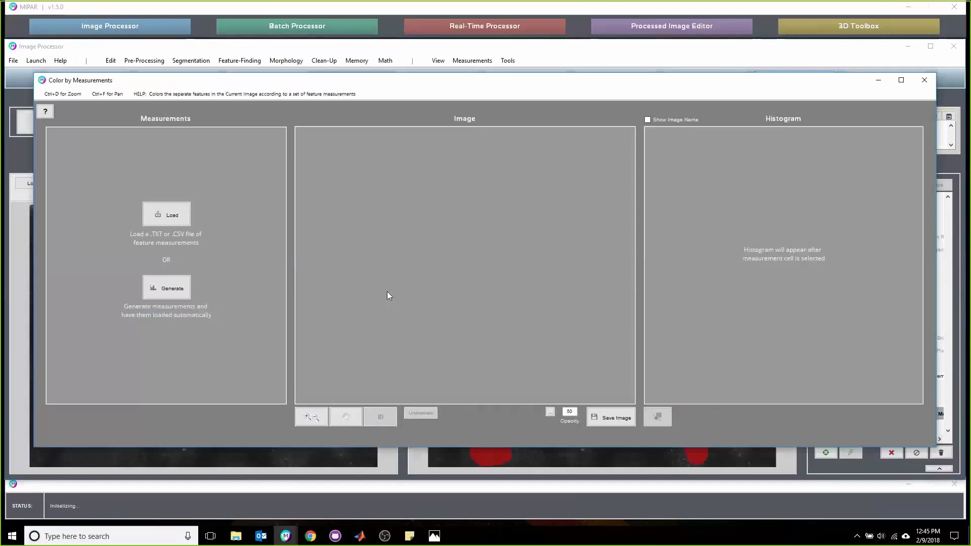
{"action": "left_click", "coordinate": [175, 292]}
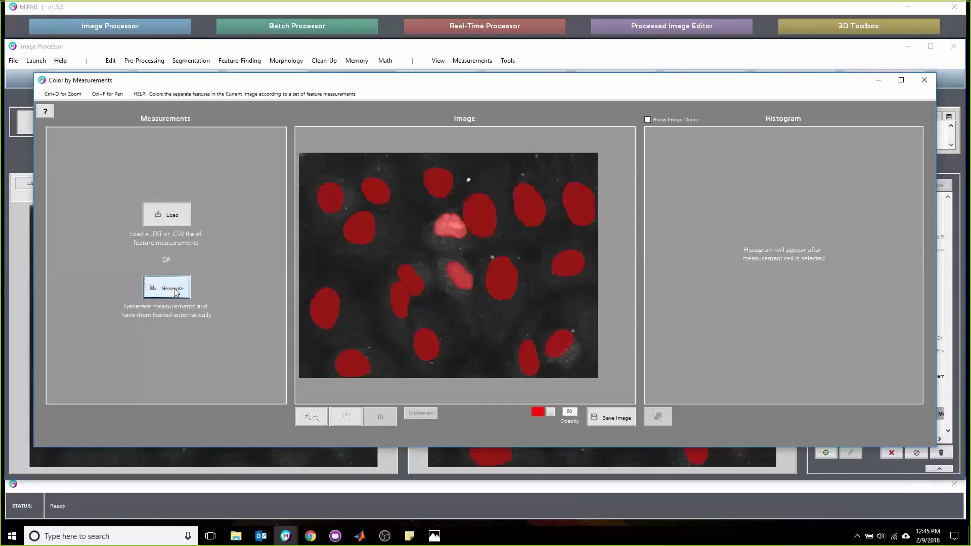
{"action": "left_click", "coordinate": [434, 454]}
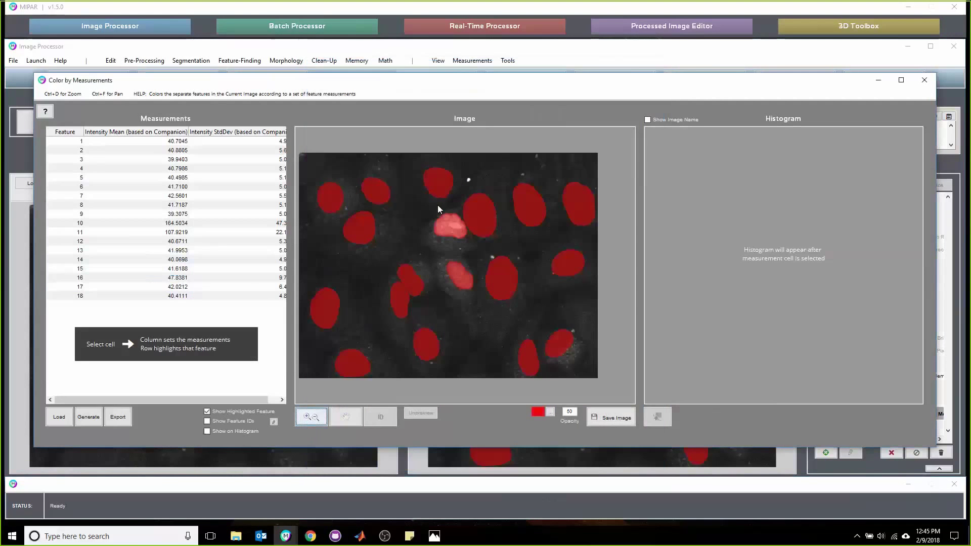
{"action": "left_click", "coordinate": [172, 142]}
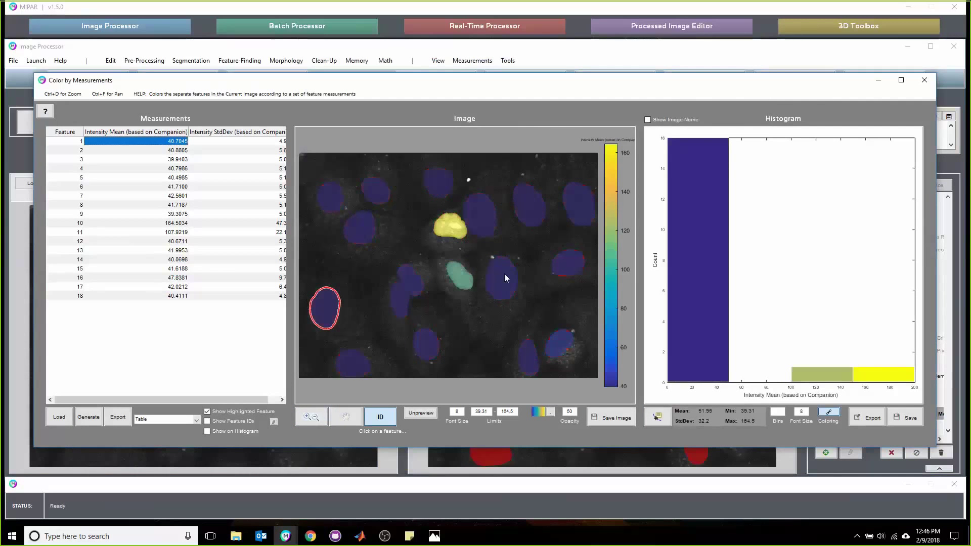
Step: Look up the table rows of the yellow and teal nuclei near the image centre, and close Color by Measurements
{"action": "left_click", "coordinate": [432, 250]}
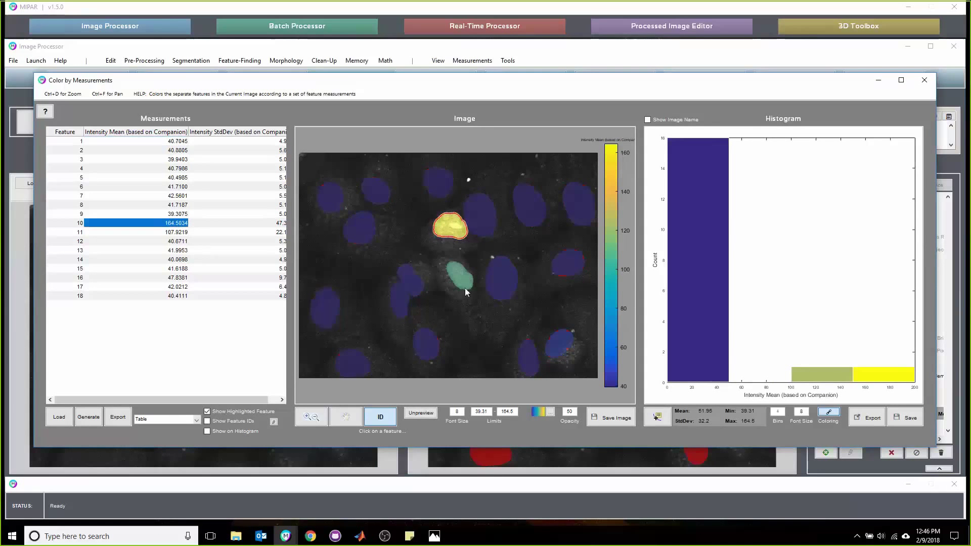
{"action": "left_click", "coordinate": [460, 274]}
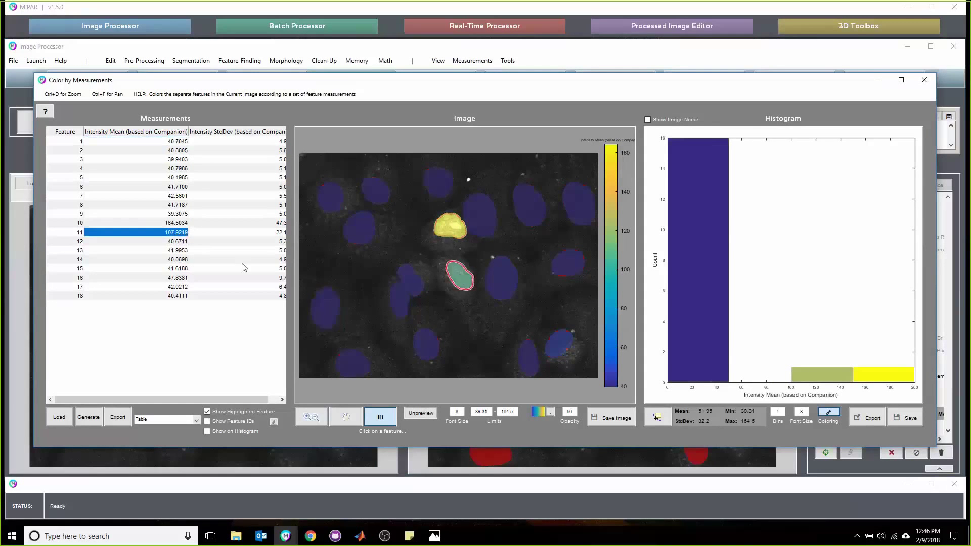
{"action": "left_click", "coordinate": [445, 228]}
{"action": "left_click", "coordinate": [465, 284]}
{"action": "left_click", "coordinate": [451, 231]}
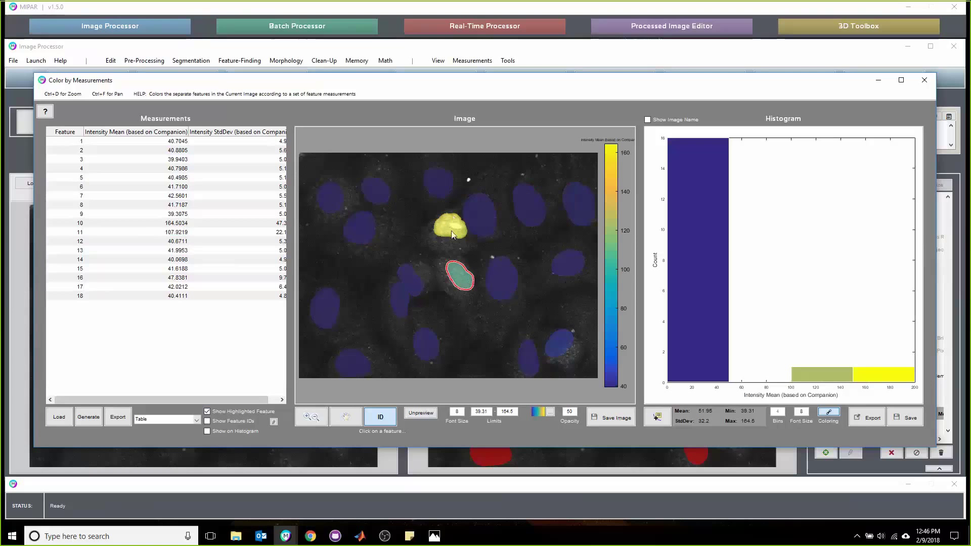
{"action": "left_click", "coordinate": [459, 279]}
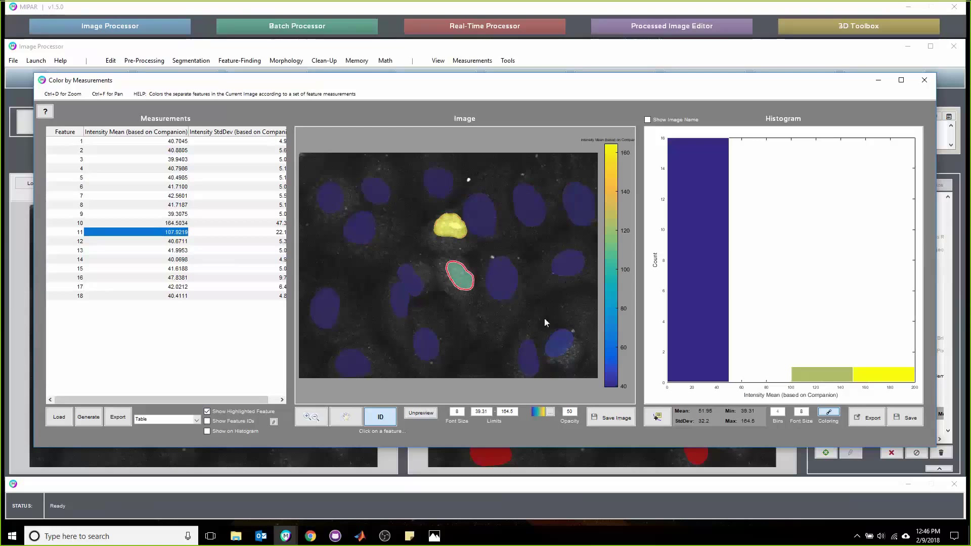
{"action": "left_click", "coordinate": [925, 80]}
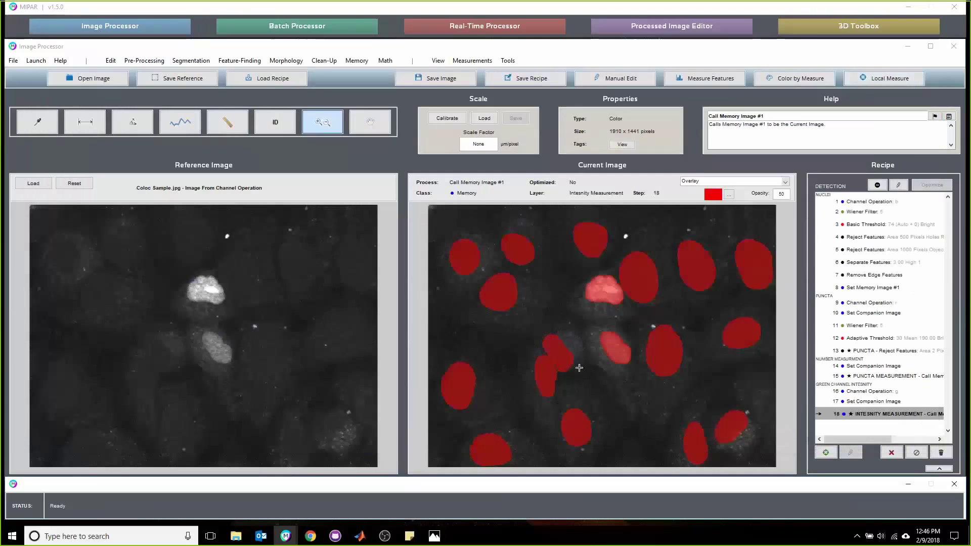
{"action": "left_click", "coordinate": [934, 402]}
{"action": "left_click", "coordinate": [902, 418]}
{"action": "left_click", "coordinate": [847, 414]}
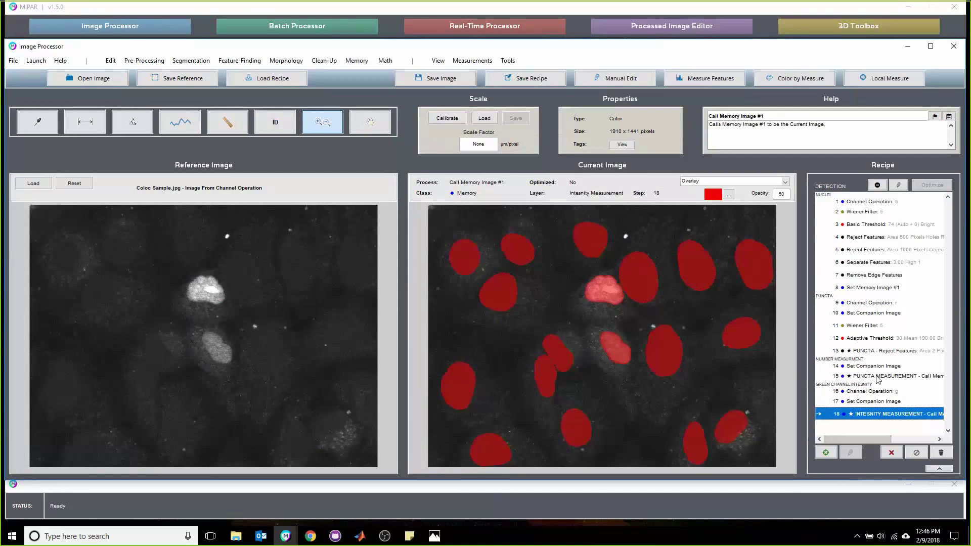
Step: Show the Puncta result, and set the Set Companion Image result of the Puncta chapter as the Reference Image
{"action": "left_click", "coordinate": [898, 352]}
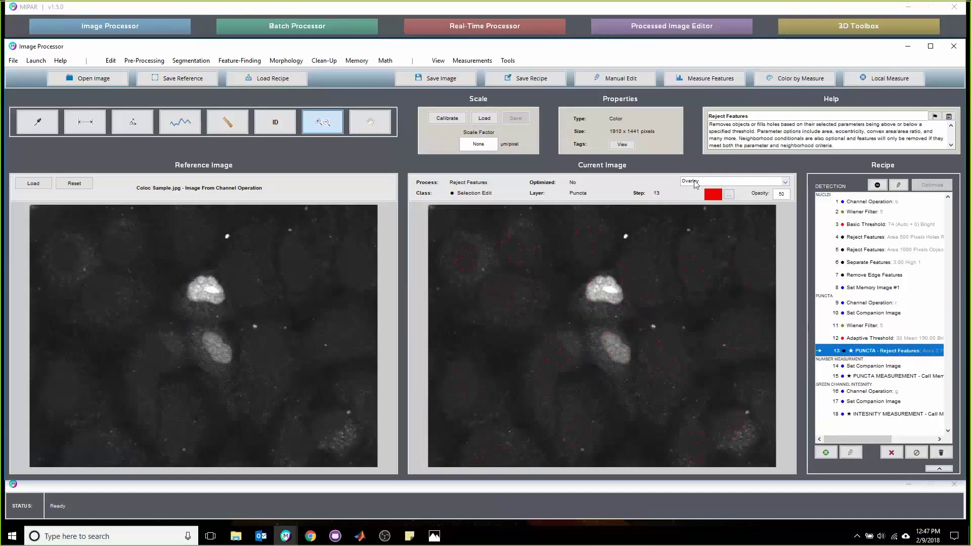
{"action": "left_click", "coordinate": [696, 182]}
{"action": "left_click", "coordinate": [708, 197]}
{"action": "left_click", "coordinate": [875, 313]}
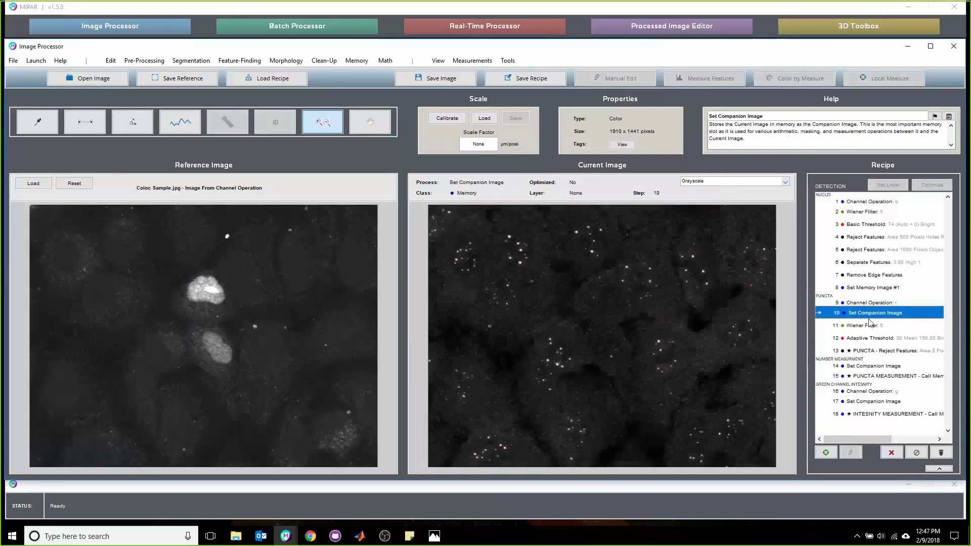
{"action": "right_click", "coordinate": [869, 322]}
{"action": "left_click", "coordinate": [909, 416]}
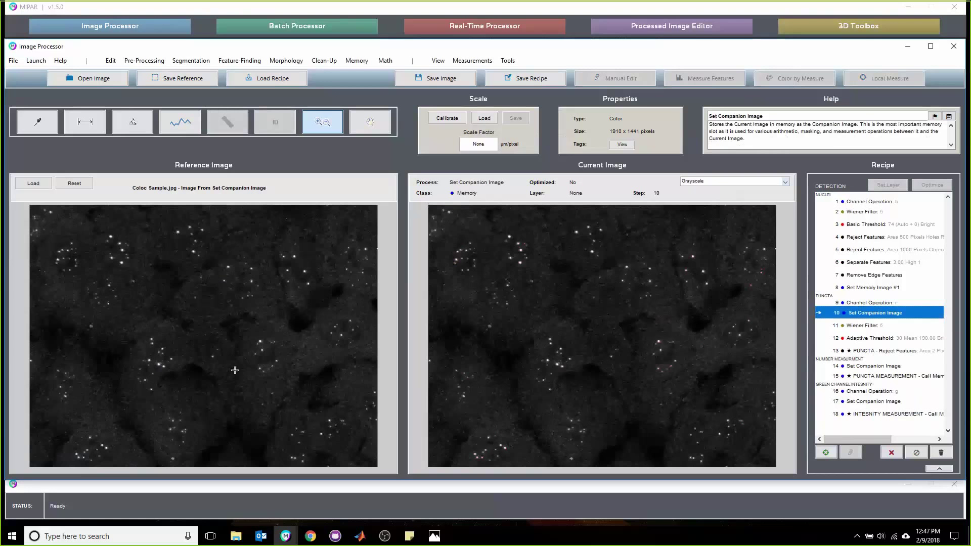
Step: Make the Puncta Reject Features step current, and generate Area and companion-based Intensity Mean measurements for the puncta in Color by Measurements
{"action": "left_click", "coordinate": [891, 413]}
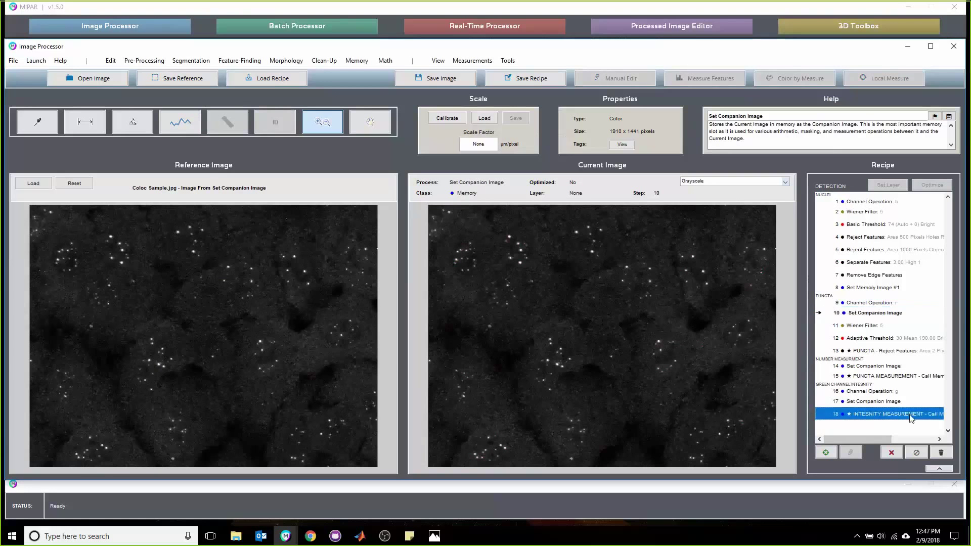
{"action": "left_click", "coordinate": [884, 351]}
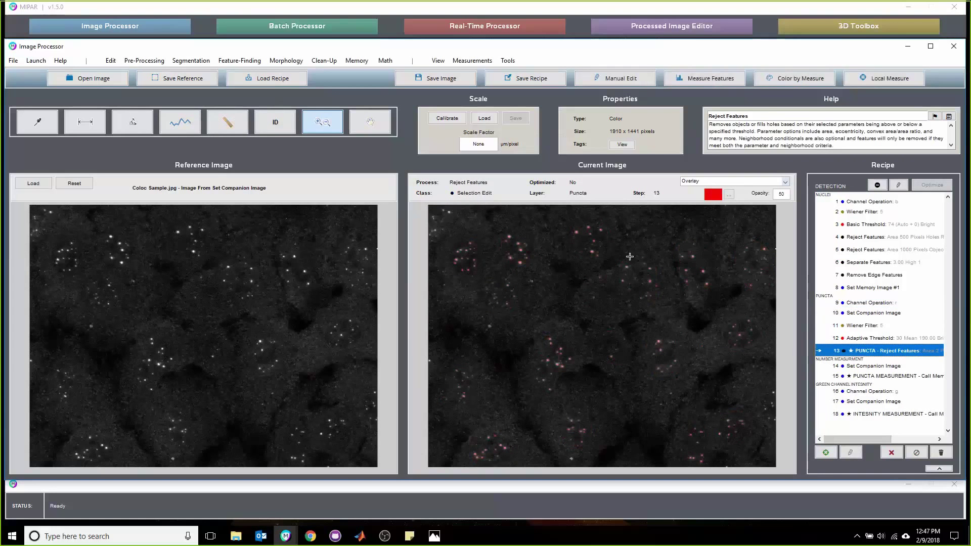
{"action": "left_click", "coordinate": [792, 83]}
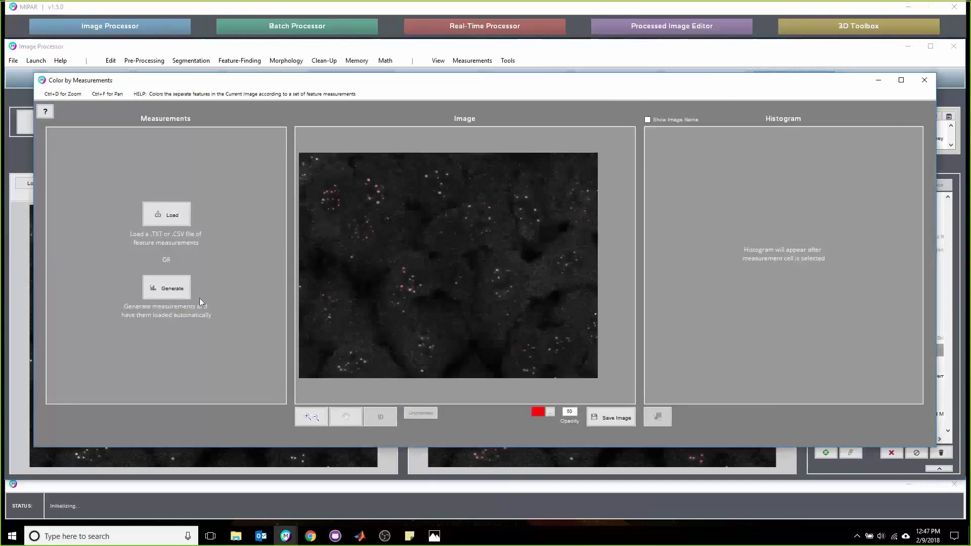
{"action": "left_click", "coordinate": [169, 288]}
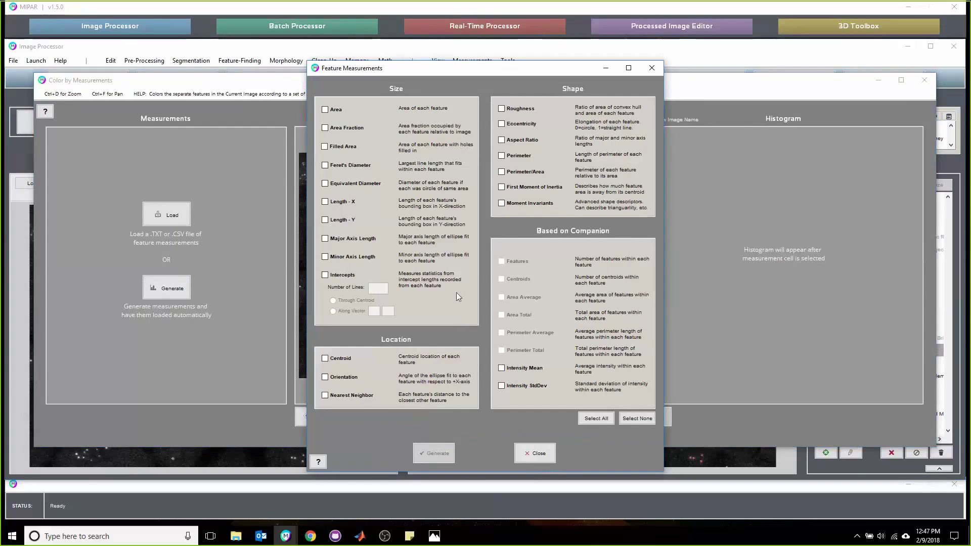
{"action": "left_click", "coordinate": [326, 110]}
{"action": "left_click", "coordinate": [501, 368]}
{"action": "left_click", "coordinate": [434, 453]}
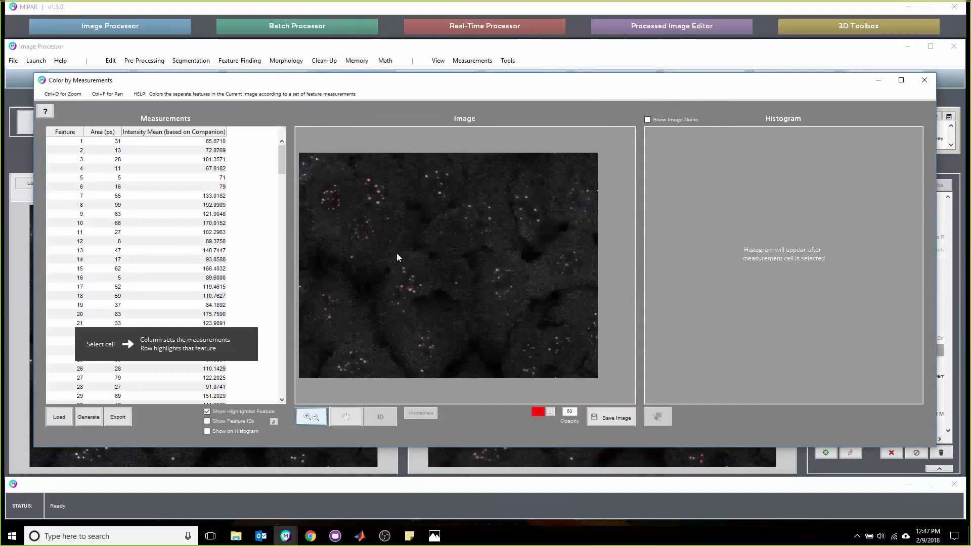
Step: Color the puncta by Area and by Intensity Mean, and close Color by Measurements
{"action": "left_click", "coordinate": [109, 142]}
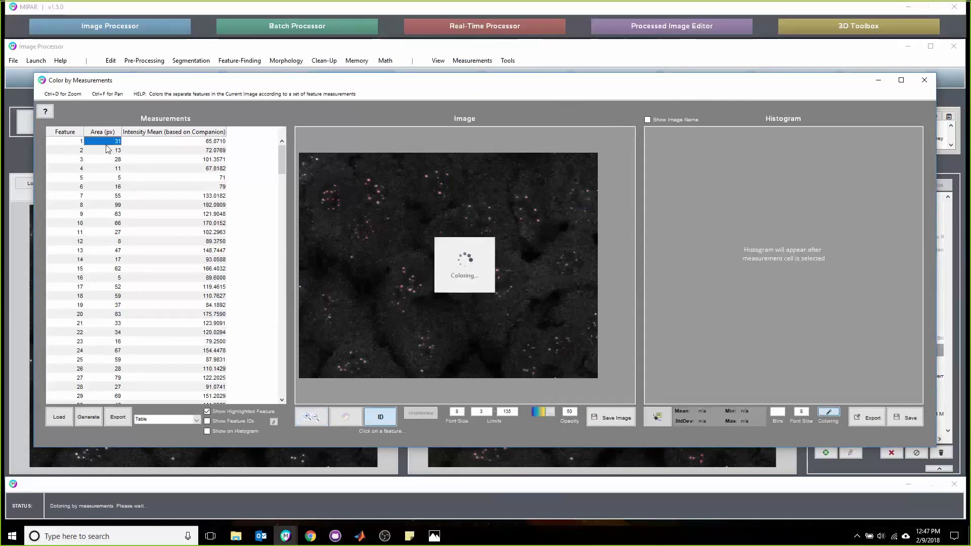
{"action": "left_click", "coordinate": [215, 141]}
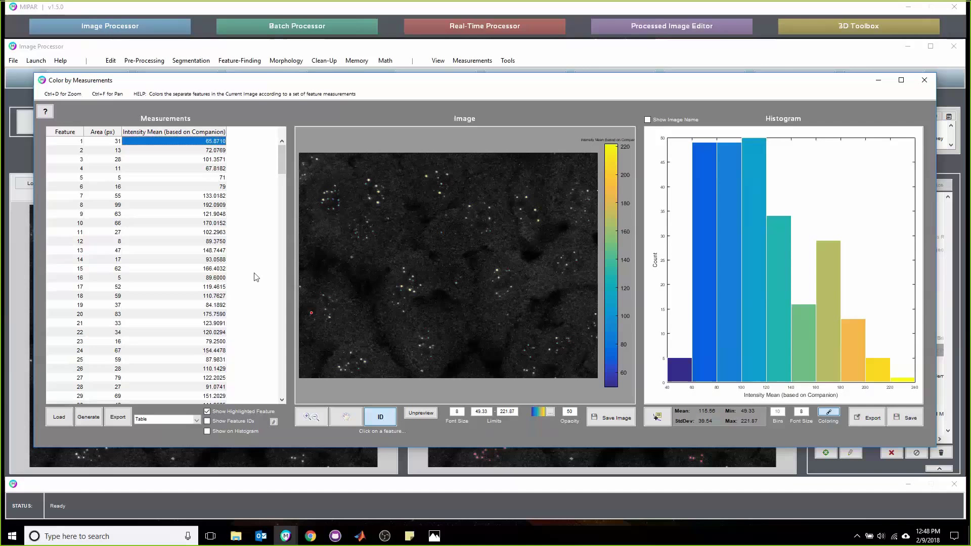
{"action": "left_click", "coordinate": [924, 80]}
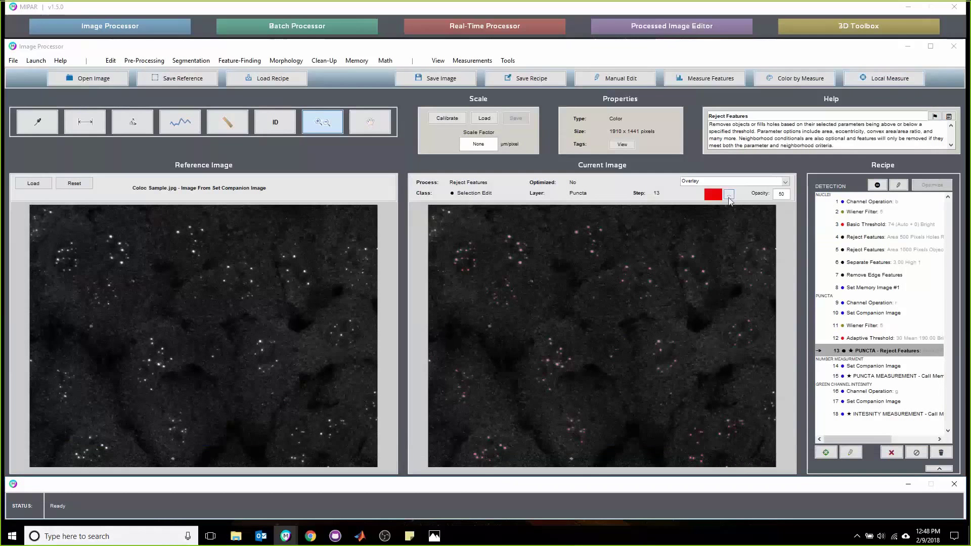
{"action": "left_click", "coordinate": [406, 261]}
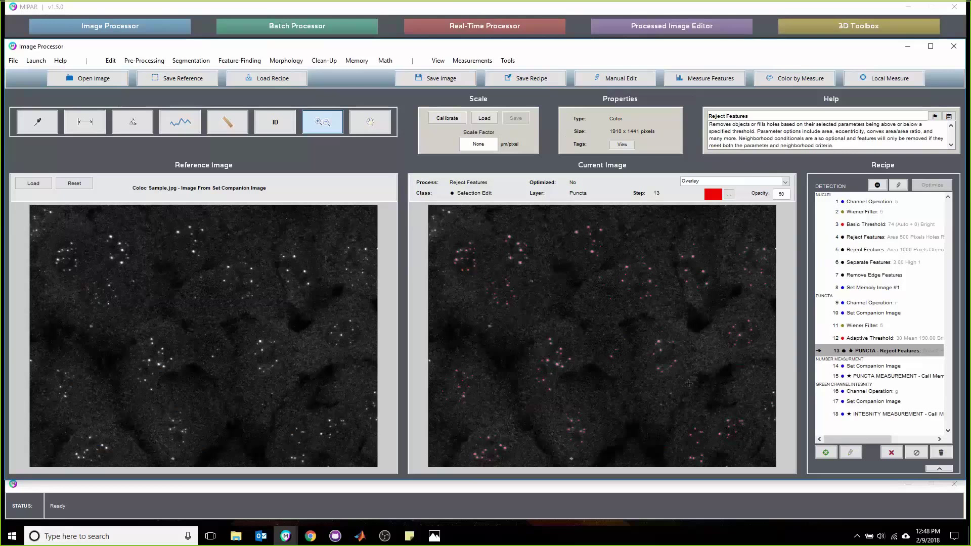
Step: Show the Intesnity Measurement result, and clear the entire recipe to start over
{"action": "left_click", "coordinate": [874, 415]}
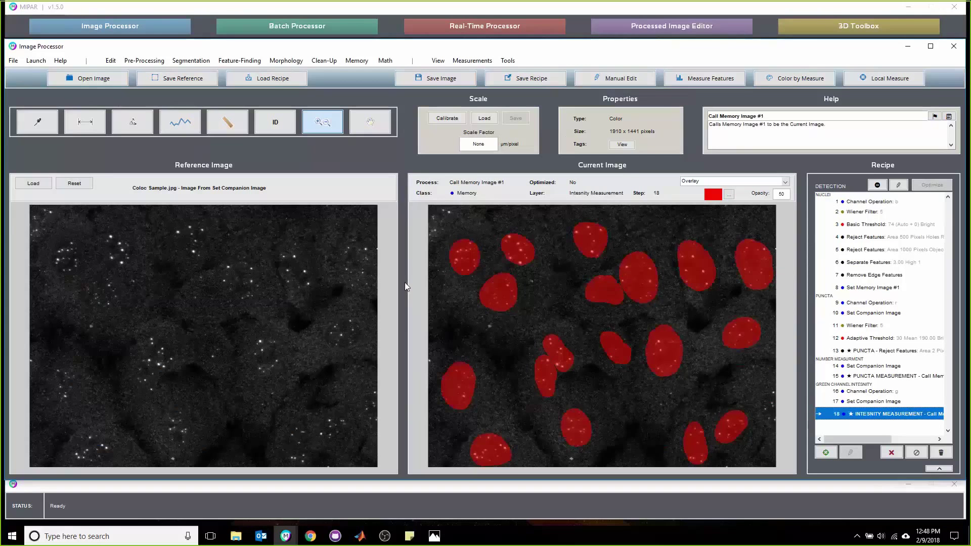
{"action": "left_click", "coordinate": [941, 453]}
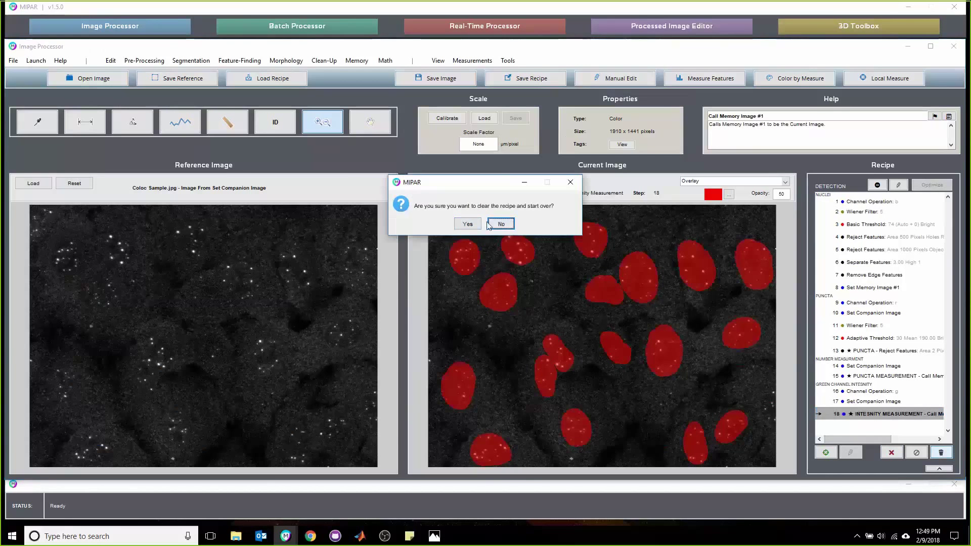
{"action": "left_click", "coordinate": [468, 225]}
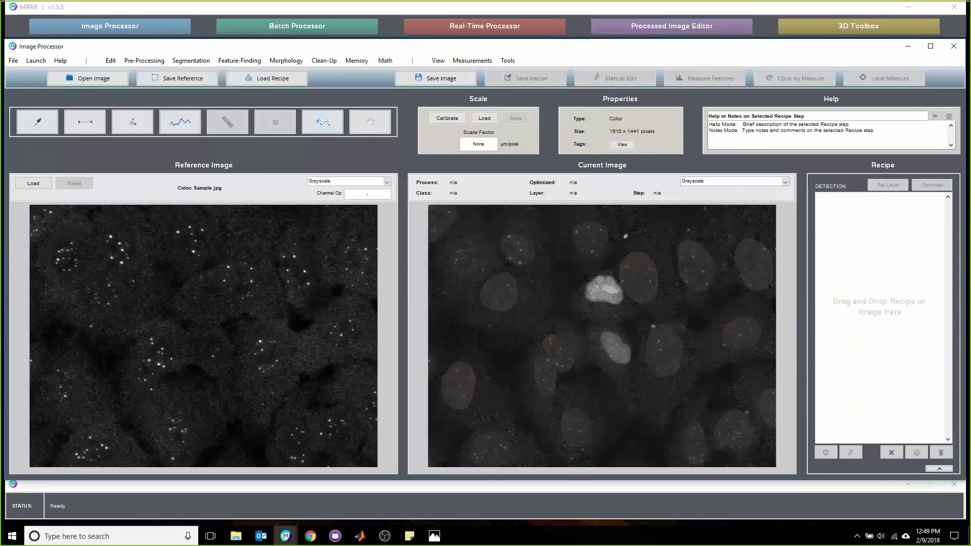
Step: Load the image 24.tif from File Explorer, and bring up the sticky note with the assay citation before returning to the Image Processor
{"action": "left_click", "coordinate": [235, 536]}
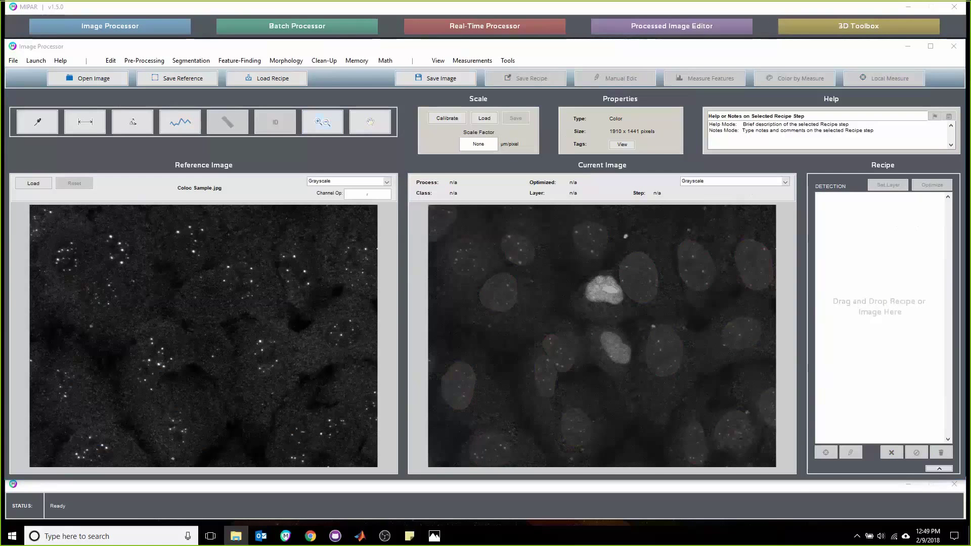
{"action": "left_click_drag", "start_coordinate": [969, 428], "coordinate": [873, 336]}
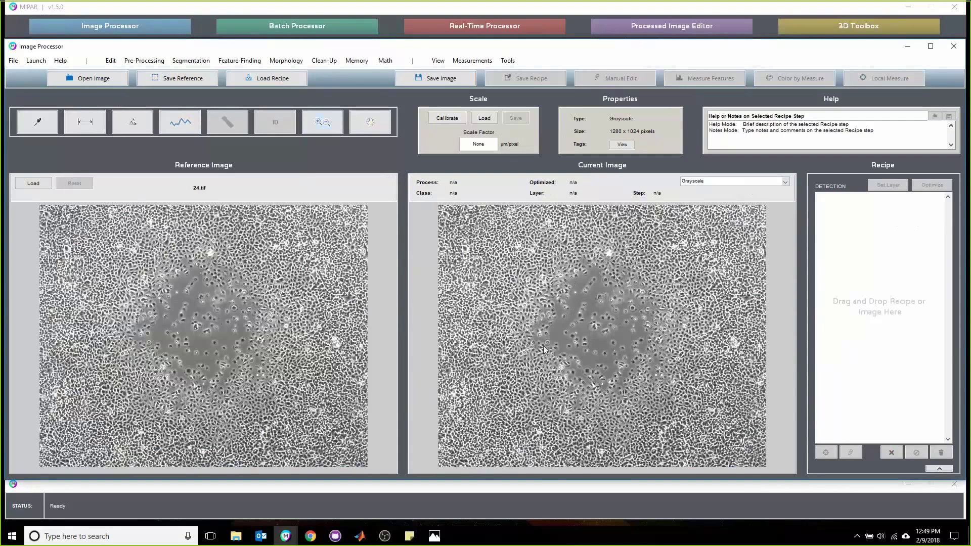
{"action": "left_click", "coordinate": [412, 540]}
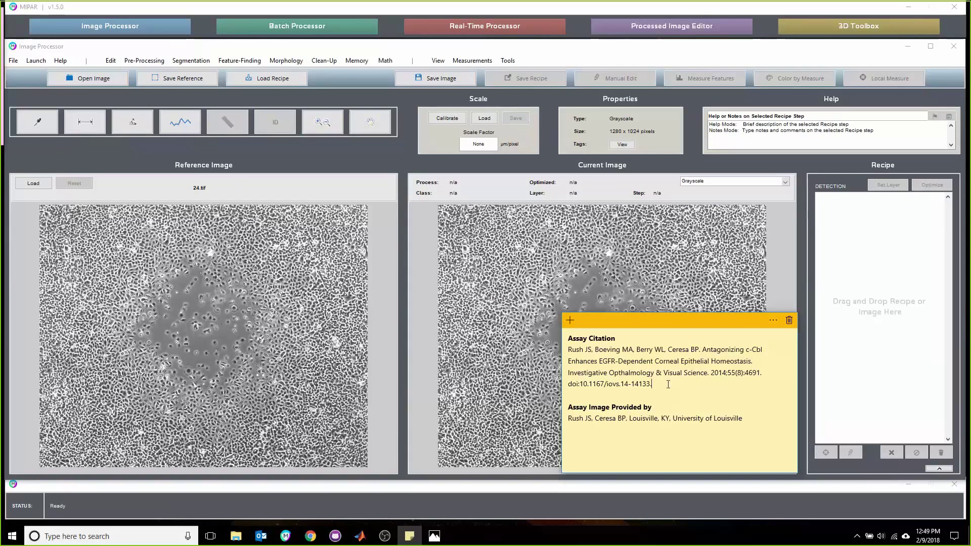
{"action": "left_click", "coordinate": [409, 340]}
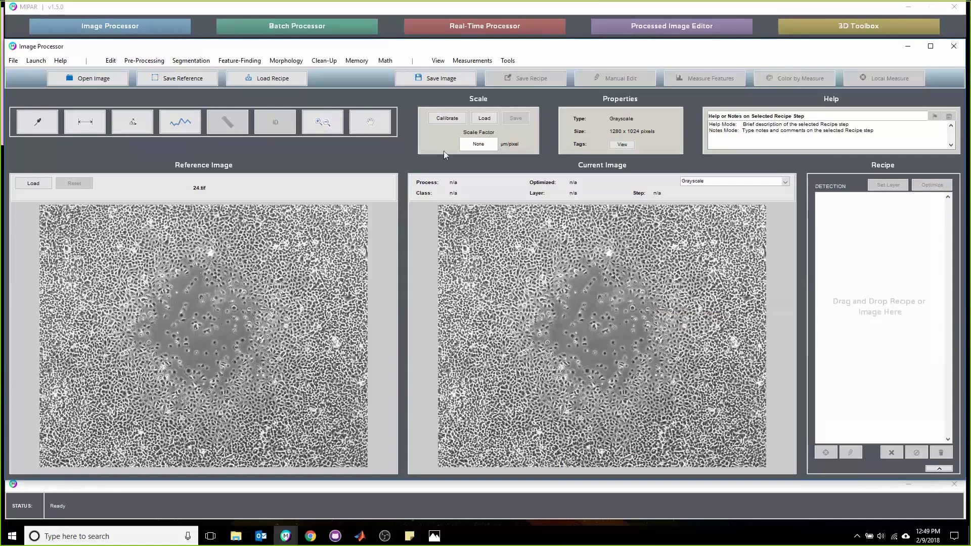
Step: Examine the dense cell layer, its boundary and the sparse central gap of the image at close range
{"action": "left_click", "coordinate": [322, 121]}
{"action": "left_click_drag", "start_coordinate": [480, 242], "coordinate": [552, 373]}
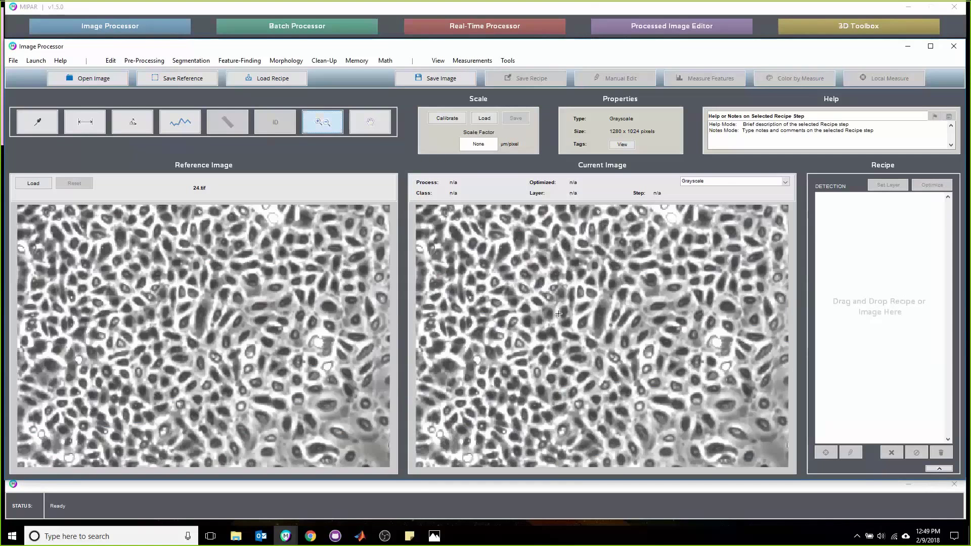
{"action": "double_click", "coordinate": [552, 374]}
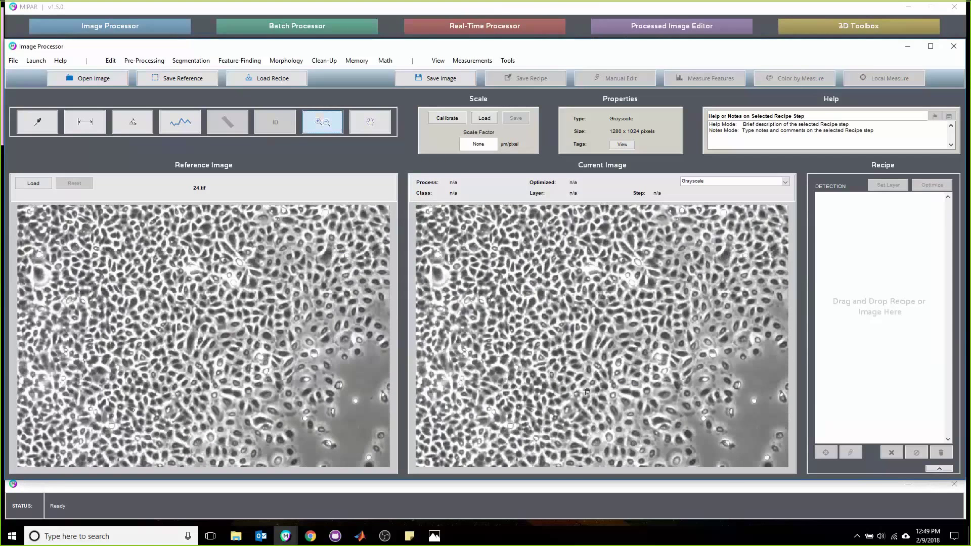
{"action": "left_click", "coordinate": [370, 122]}
{"action": "scroll", "coordinate": [636, 399], "scroll_direction": "up", "scroll_amount": 2}
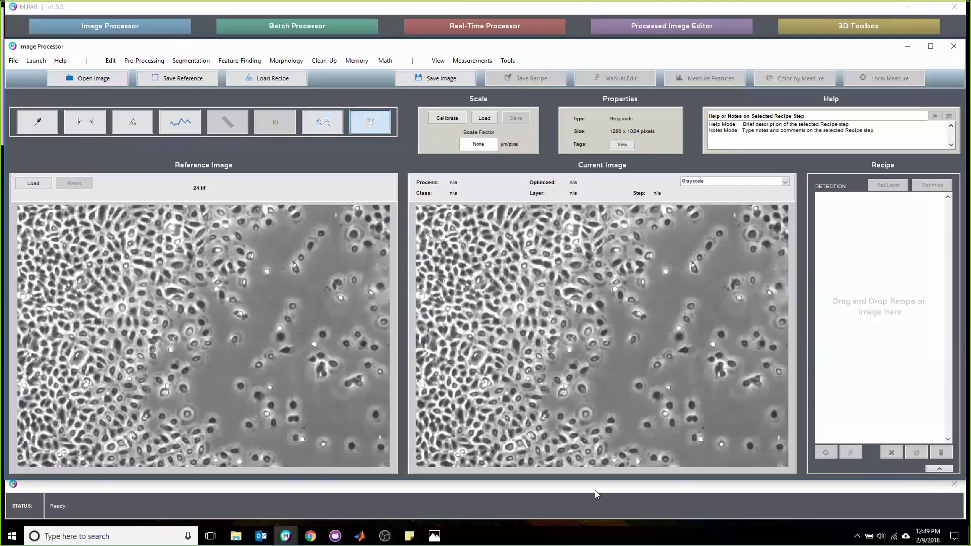
{"action": "left_click_drag", "start_coordinate": [636, 400], "coordinate": [526, 281]}
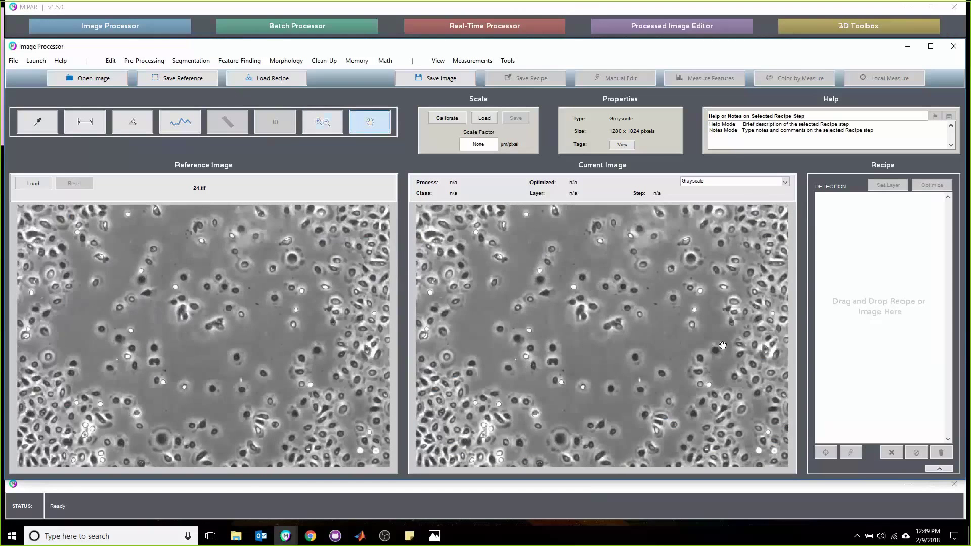
{"action": "left_click_drag", "start_coordinate": [572, 332], "coordinate": [731, 346]}
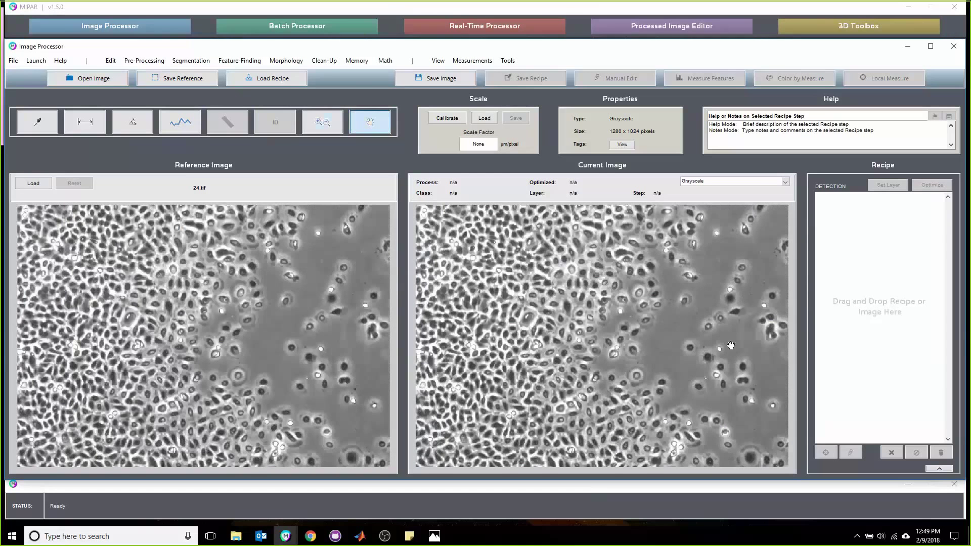
Step: View the whole 24.tif image, load 40.tif from File Explorer for comparison, and load 24.tif again
{"action": "double_click", "coordinate": [527, 341]}
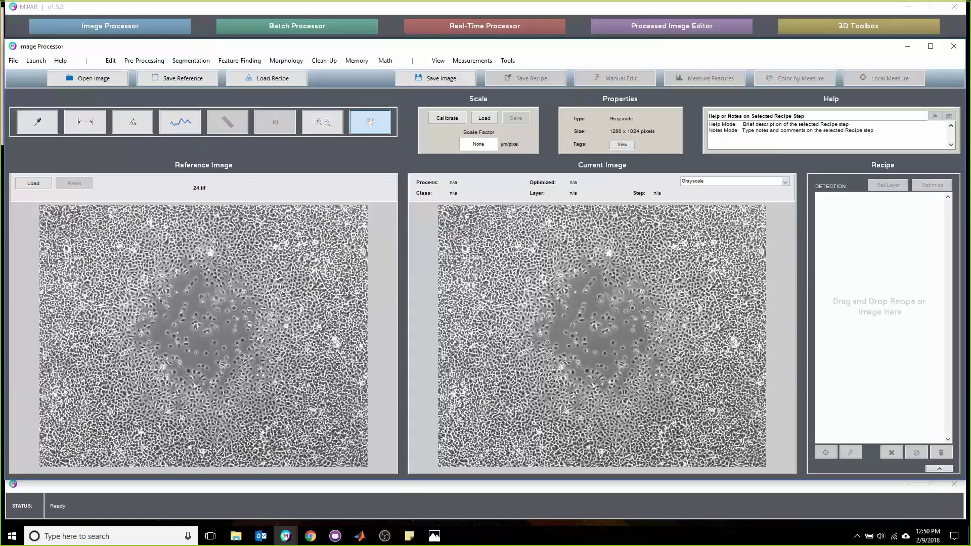
{"action": "left_click_drag", "start_coordinate": [384, 434], "coordinate": [868, 268]}
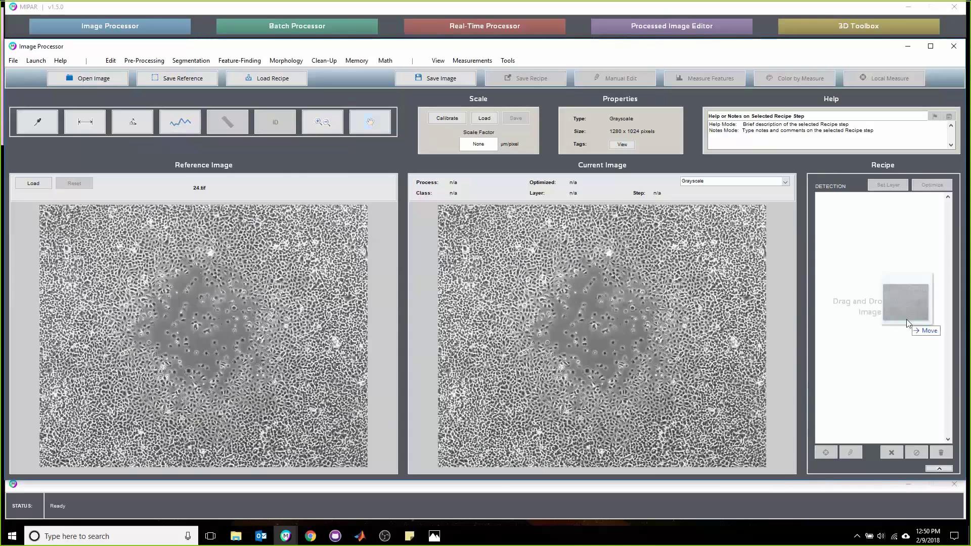
{"action": "left_click_drag", "start_coordinate": [906, 320], "coordinate": [907, 319]}
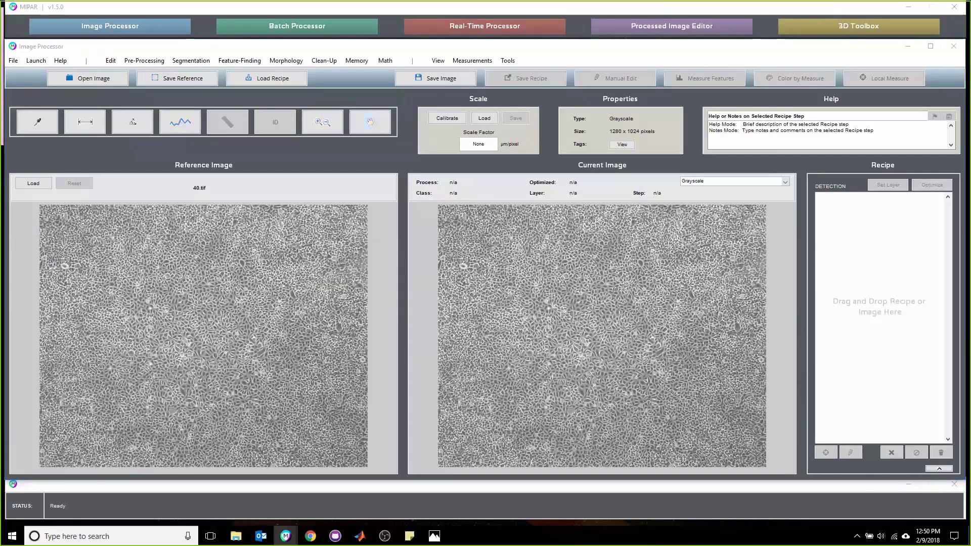
{"action": "left_click_drag", "start_coordinate": [408, 354], "coordinate": [839, 309]}
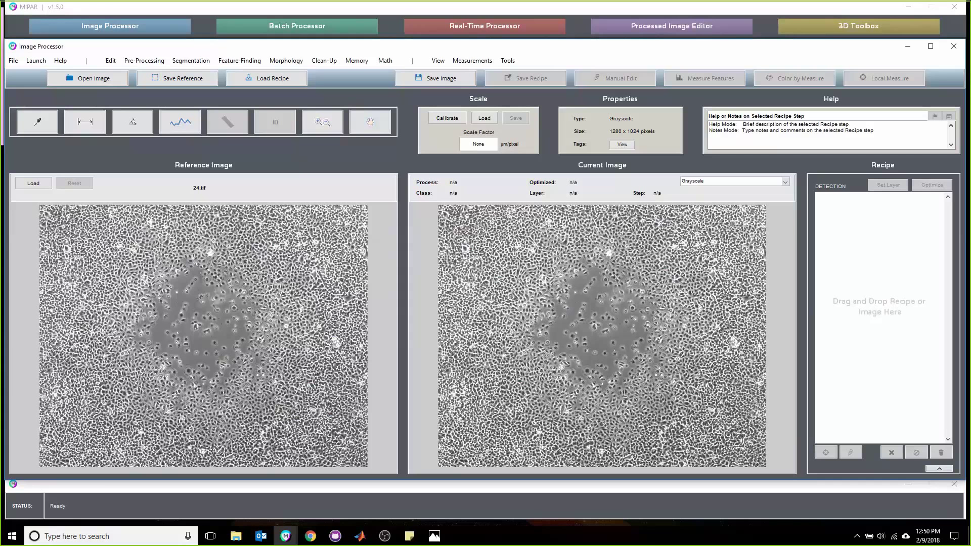
Step: Load the Wound Boundary recipe onto 24.tif and review its Adjust Contrast and Bright Texture steps, accepting the Bright Texture window size of 15
{"action": "left_click_drag", "start_coordinate": [635, 394], "coordinate": [876, 290]}
{"action": "left_click_drag", "start_coordinate": [970, 329], "coordinate": [839, 311]}
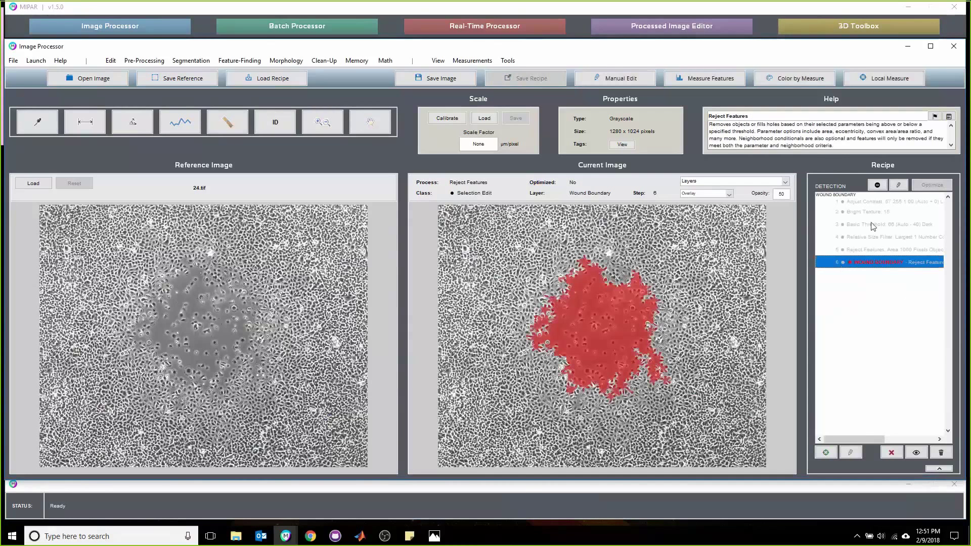
{"action": "left_click", "coordinate": [874, 201]}
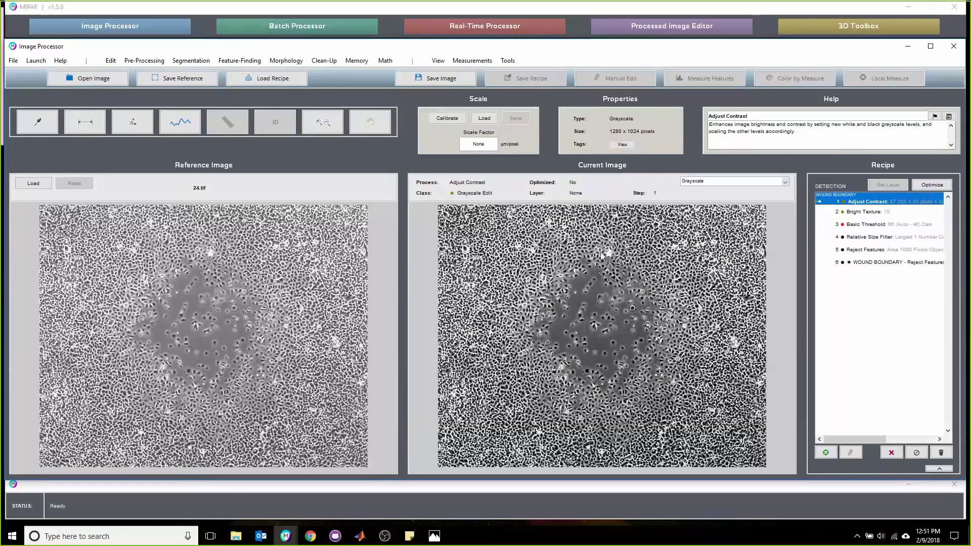
{"action": "left_click", "coordinate": [874, 215]}
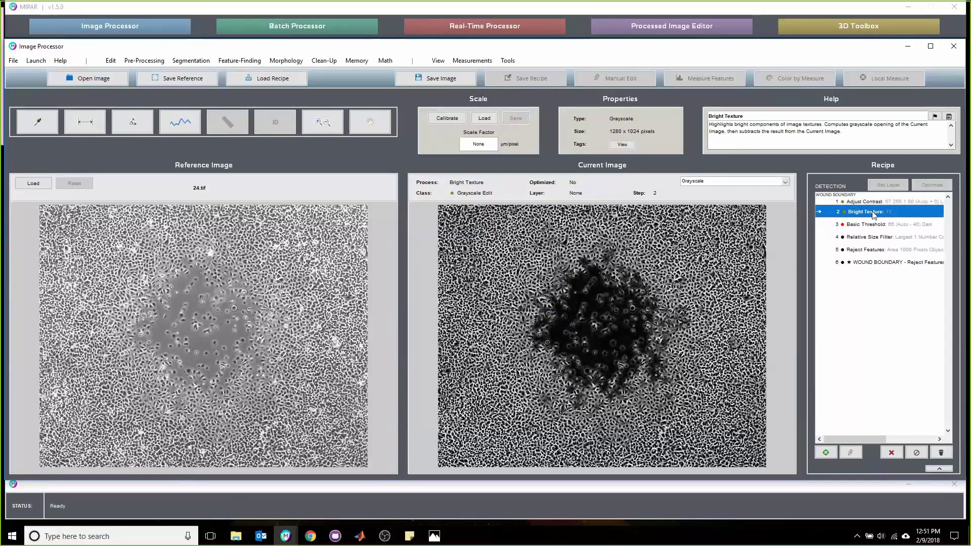
{"action": "double_click", "coordinate": [874, 215]}
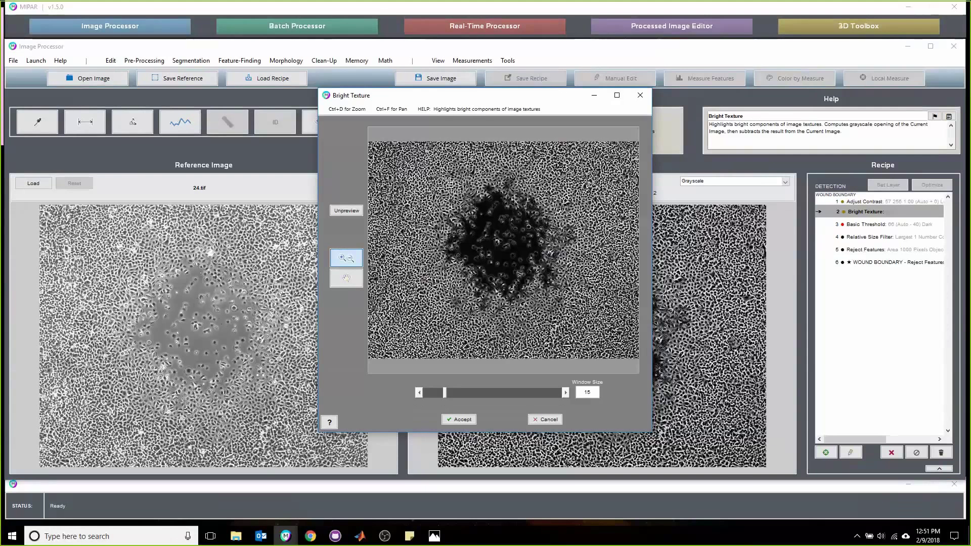
{"action": "left_click", "coordinate": [461, 420]}
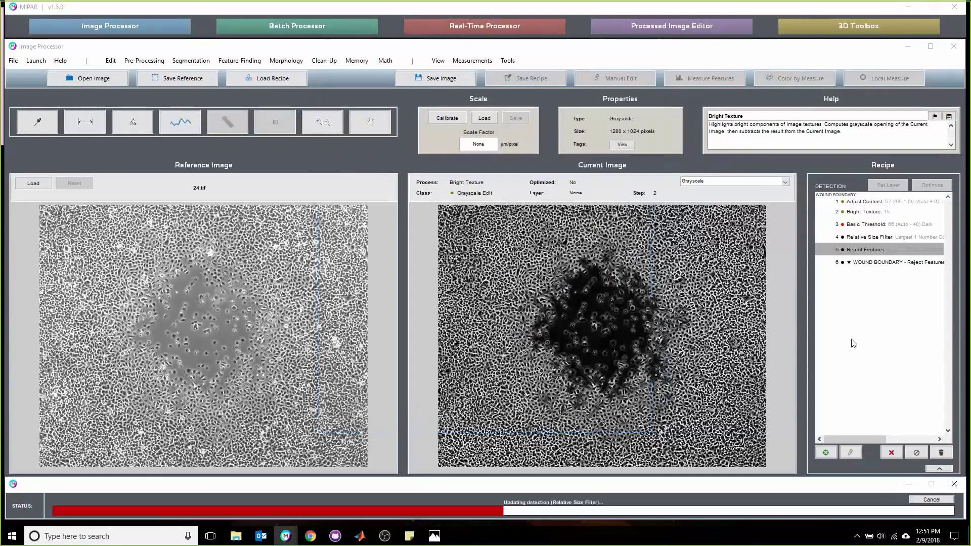
Step: Review the Basic Threshold settings and accept them, and show the results of the Relative Size Filter and first Reject Features steps
{"action": "left_click", "coordinate": [868, 225]}
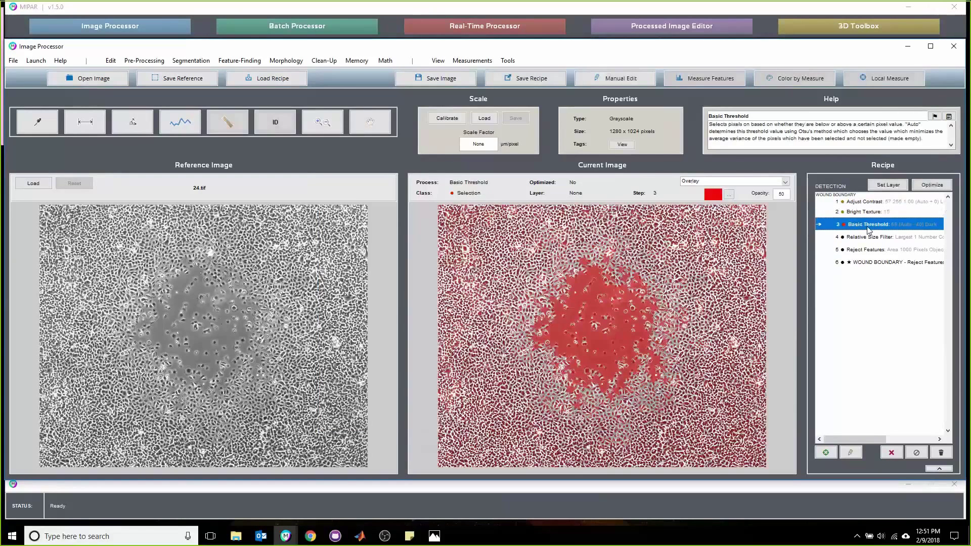
{"action": "double_click", "coordinate": [868, 225]}
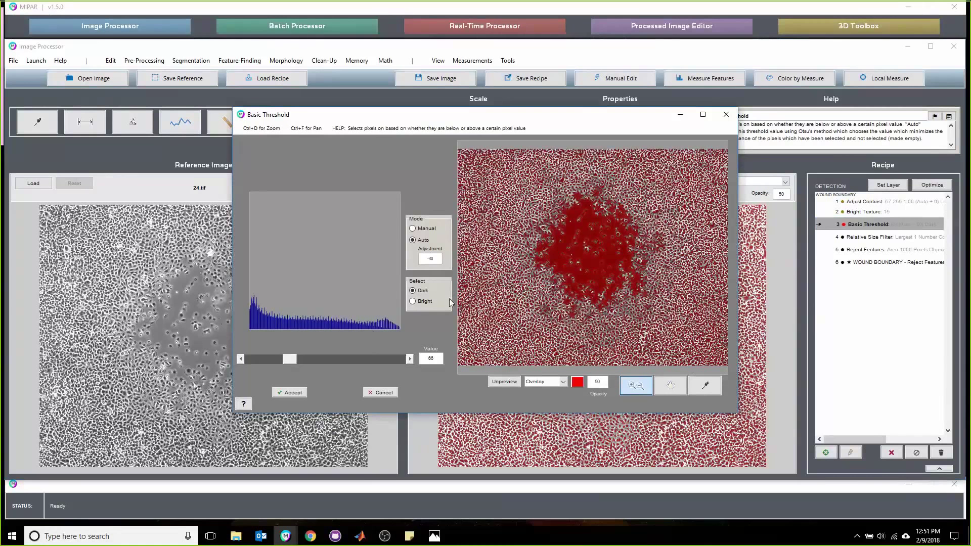
{"action": "left_click", "coordinate": [304, 393]}
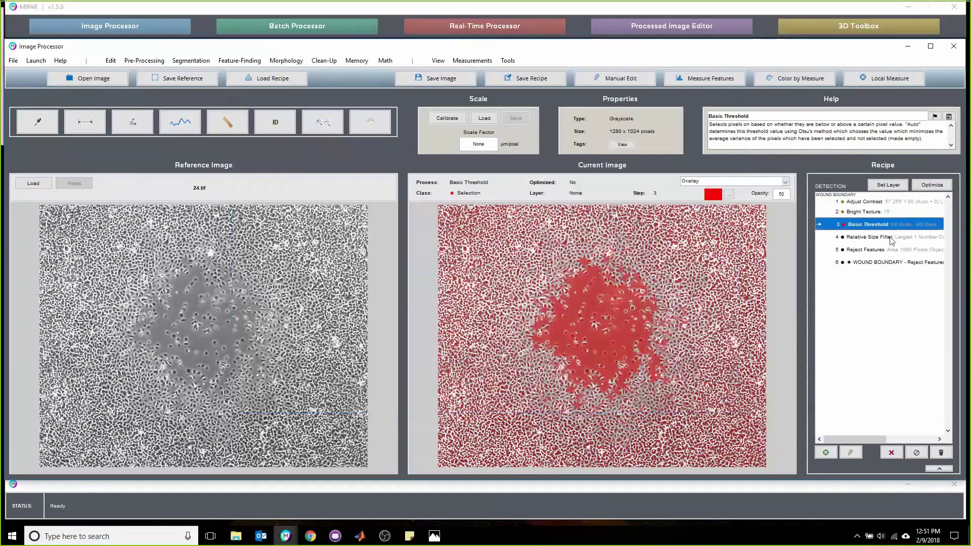
{"action": "left_click", "coordinate": [891, 241]}
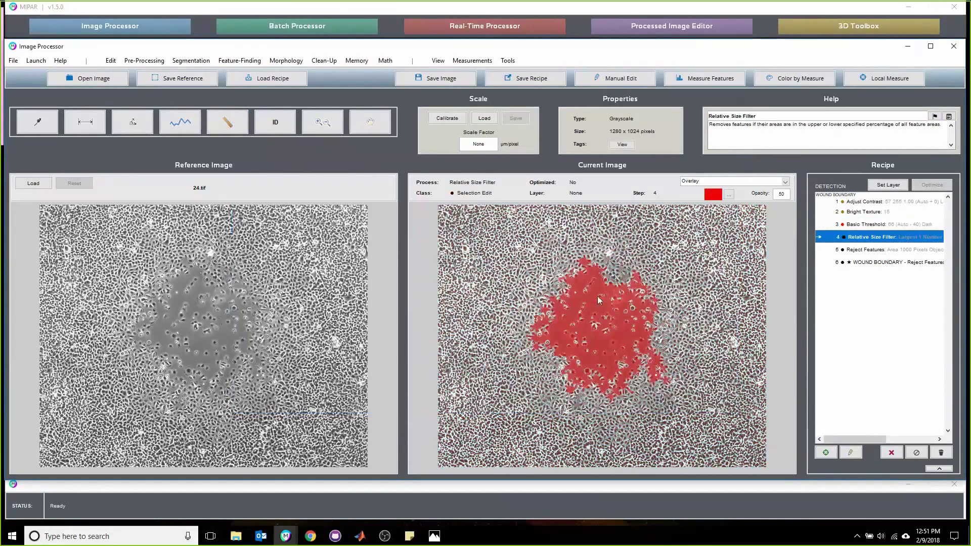
{"action": "left_click", "coordinate": [899, 251]}
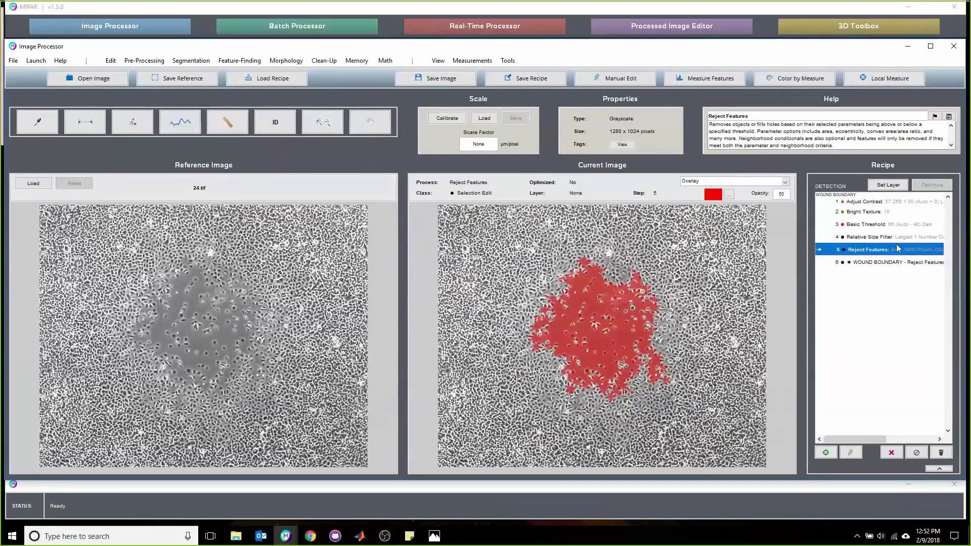
Step: Inspect the first Reject Features result up close in the dense cell layer, and return to the full image
{"action": "left_click", "coordinate": [333, 130]}
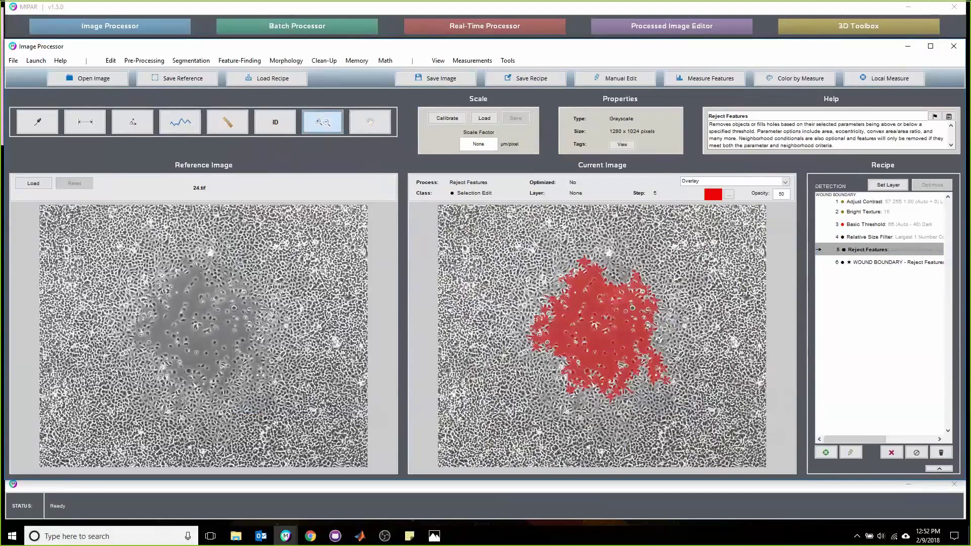
{"action": "left_click", "coordinate": [441, 284]}
{"action": "left_click", "coordinate": [370, 122]}
{"action": "left_click_drag", "start_coordinate": [592, 309], "coordinate": [592, 385]}
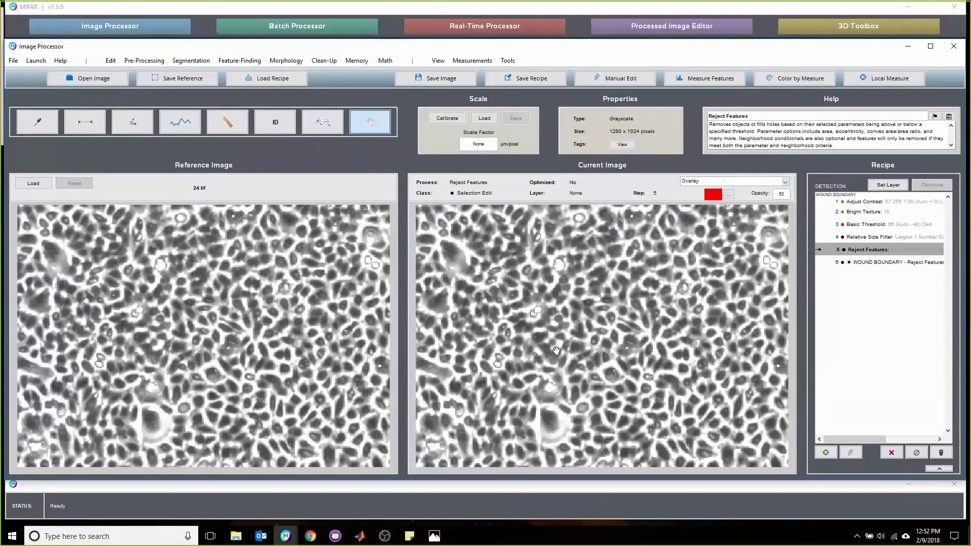
{"action": "left_click", "coordinate": [339, 129]}
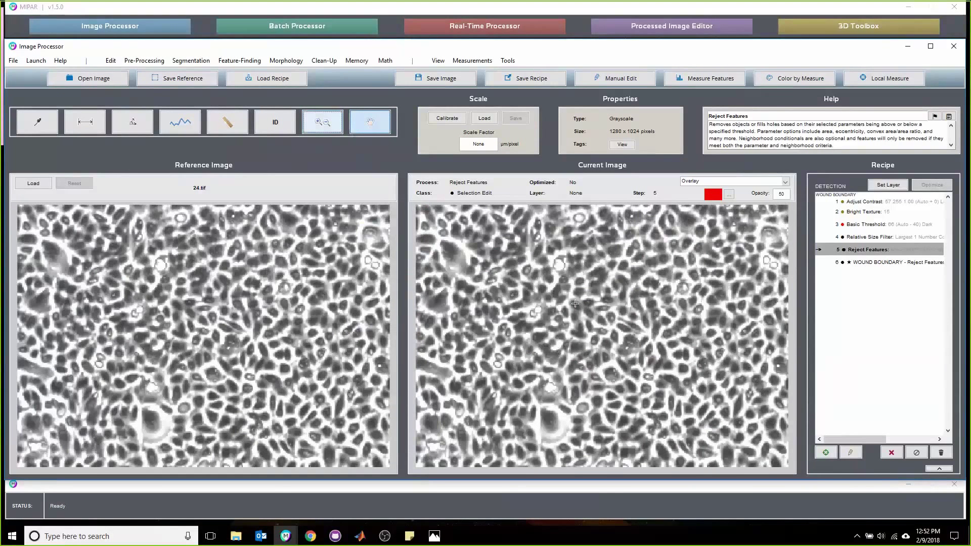
{"action": "double_click", "coordinate": [589, 304]}
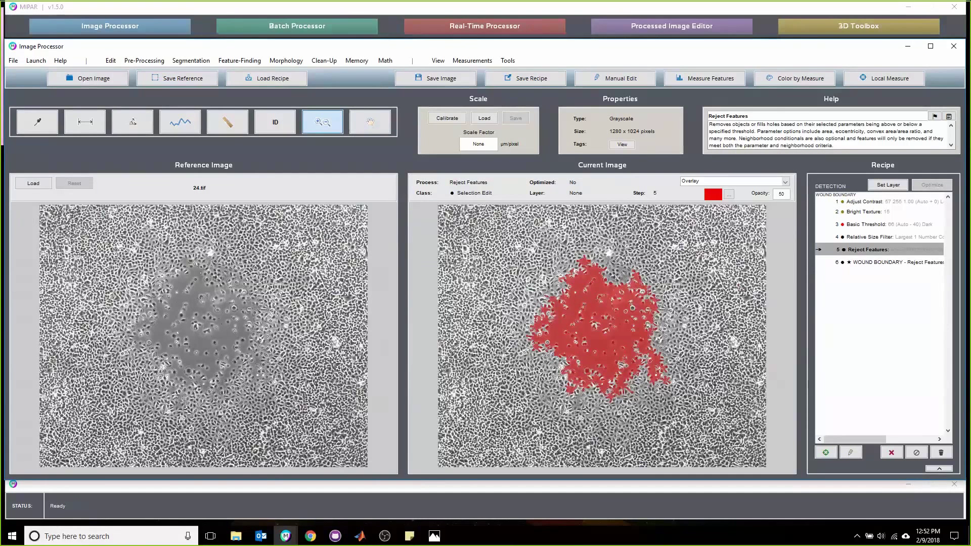
Step: Show the final Wound Boundary step and save the recipe, overwriting the last saved one
{"action": "left_click", "coordinate": [883, 263]}
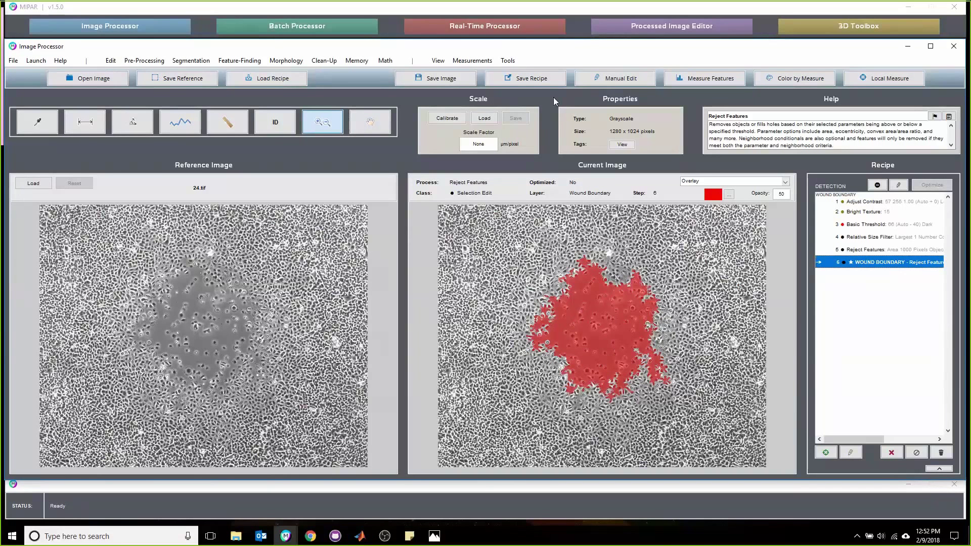
{"action": "left_click", "coordinate": [526, 79]}
{"action": "left_click", "coordinate": [500, 88]}
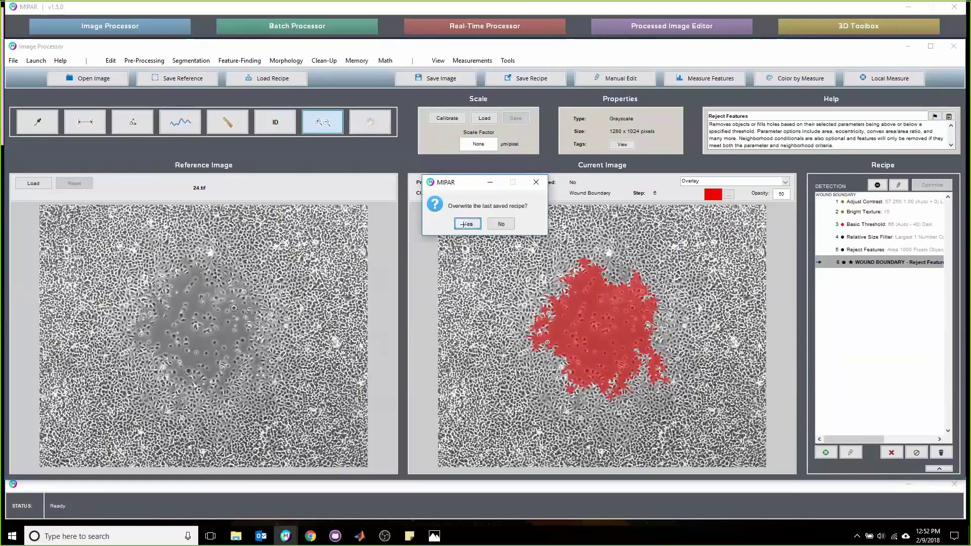
{"action": "left_click", "coordinate": [478, 222]}
Step: Run the saved recipe on 16.tif, 24.tif and 40.tif from File Explorer, reloading the recipe with each image
{"action": "key", "text": "alt+Tab"}
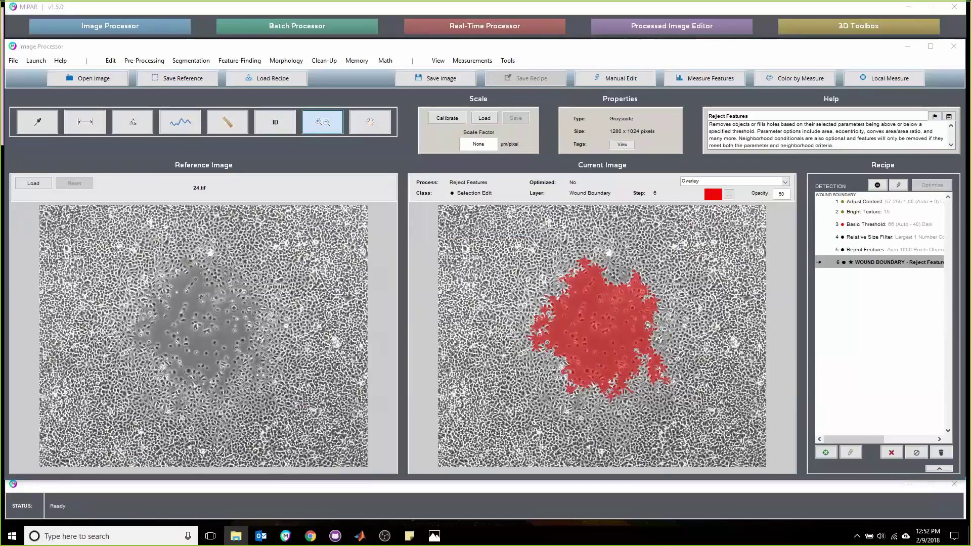
{"action": "left_click_drag", "start_coordinate": [557, 387], "coordinate": [785, 375]}
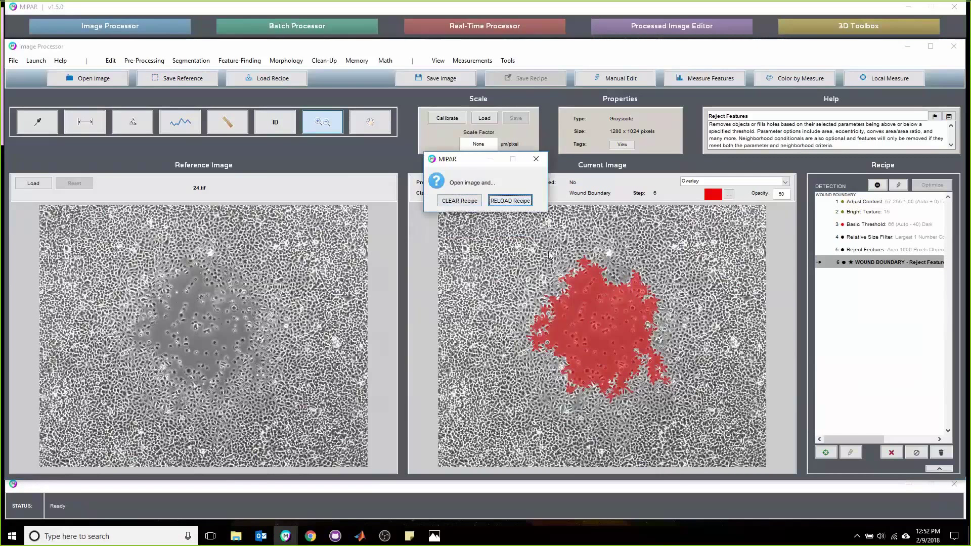
{"action": "left_click", "coordinate": [500, 199]}
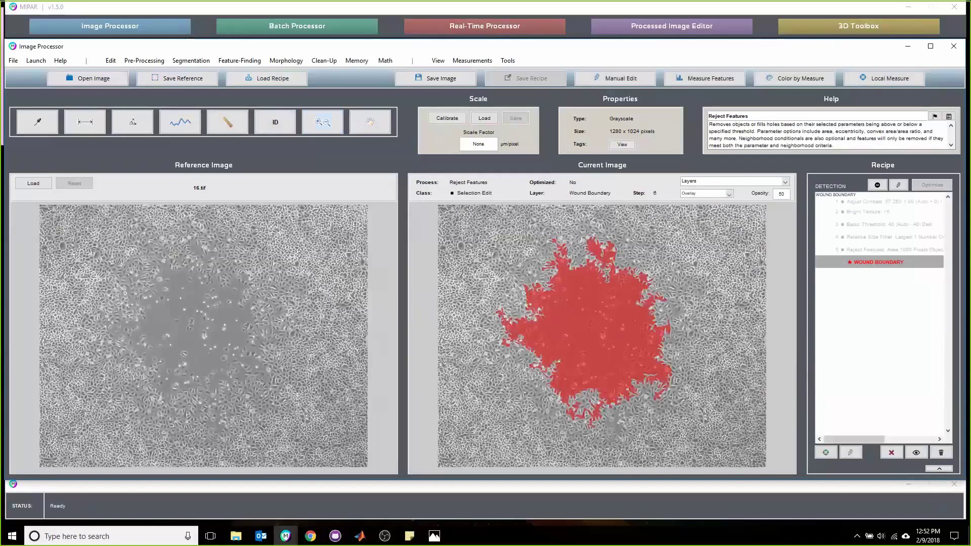
{"action": "left_click_drag", "start_coordinate": [549, 385], "coordinate": [870, 344]}
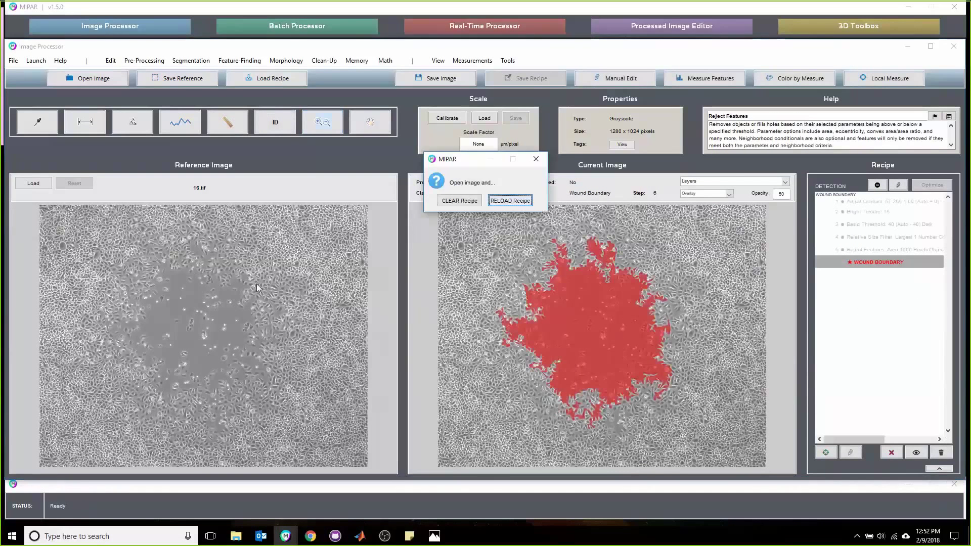
{"action": "left_click", "coordinate": [509, 201]}
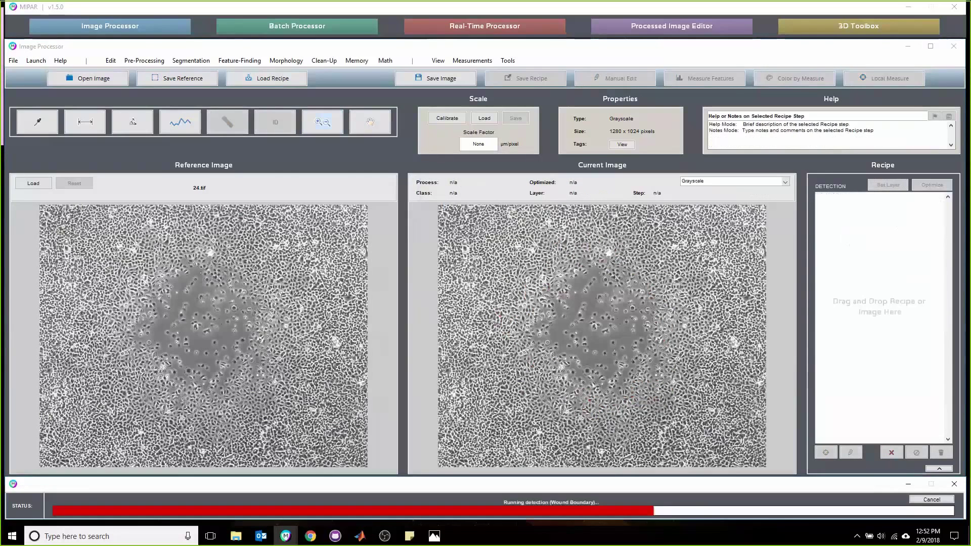
{"action": "left_click_drag", "start_coordinate": [970, 303], "coordinate": [513, 215]}
{"action": "left_click", "coordinate": [511, 201]}
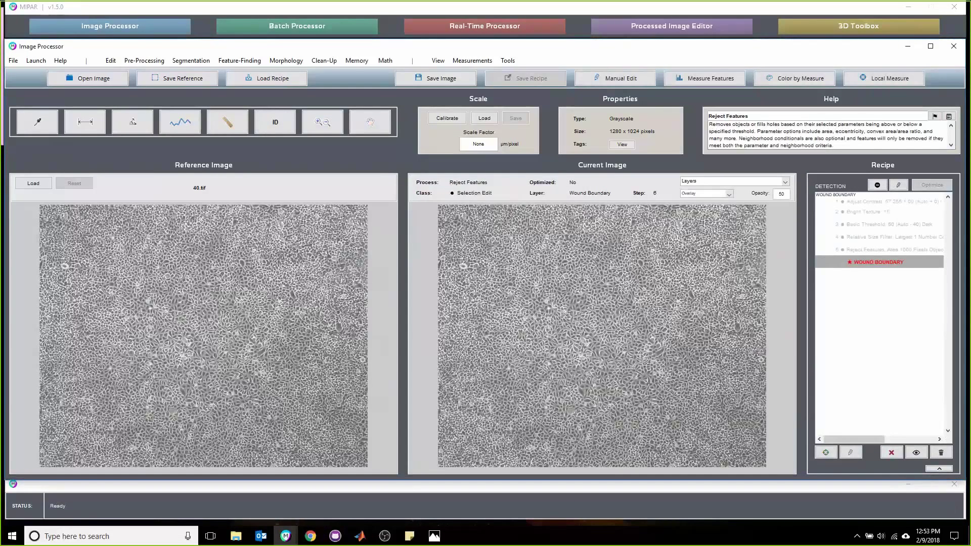
Step: Run the recipe on the second wound series, 00.tif, 16.tif, 24.tif and 40.tif, reloading it with each image
{"action": "key", "text": "alt+Tab"}
{"action": "left_click", "coordinate": [502, 206]}
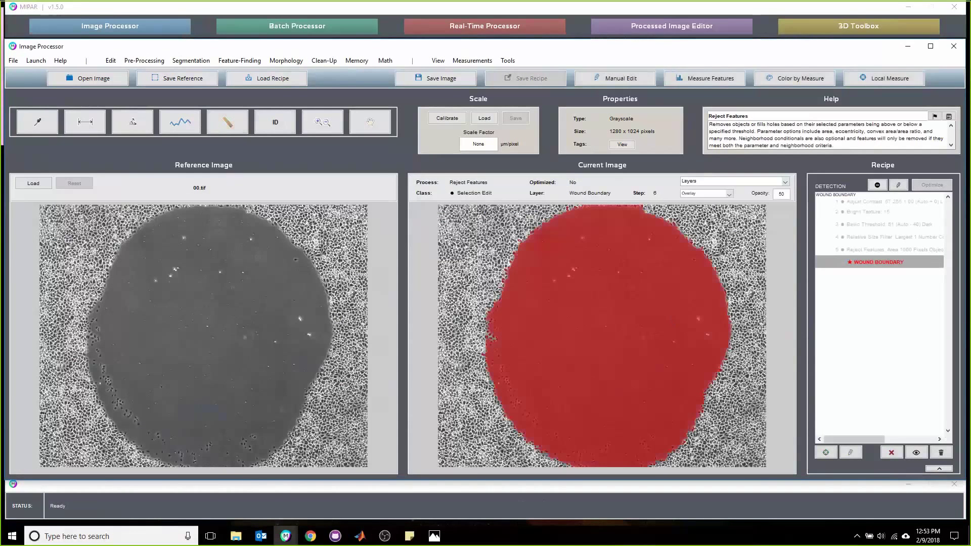
{"action": "left_click_drag", "start_coordinate": [295, 414], "coordinate": [846, 363]}
{"action": "left_click", "coordinate": [511, 202]}
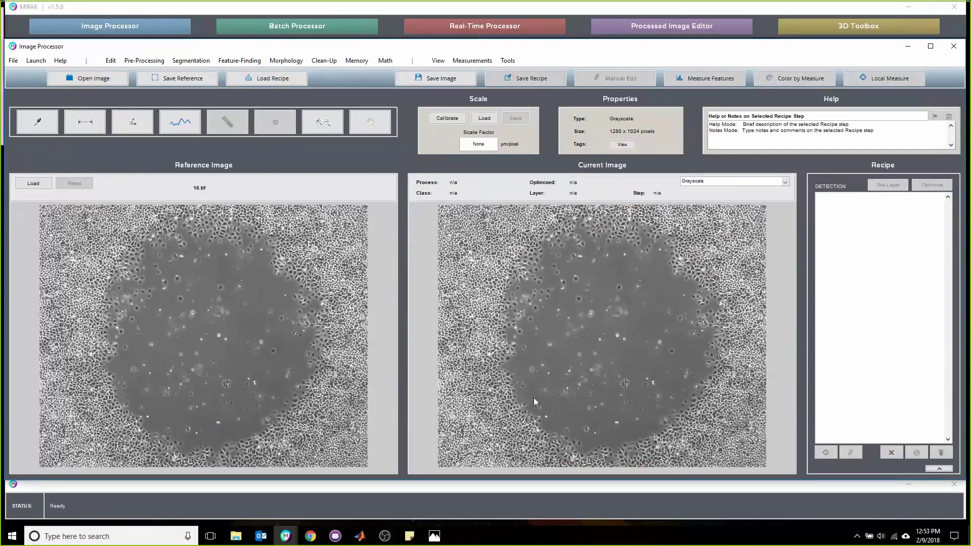
{"action": "left_click_drag", "start_coordinate": [296, 414], "coordinate": [876, 323]}
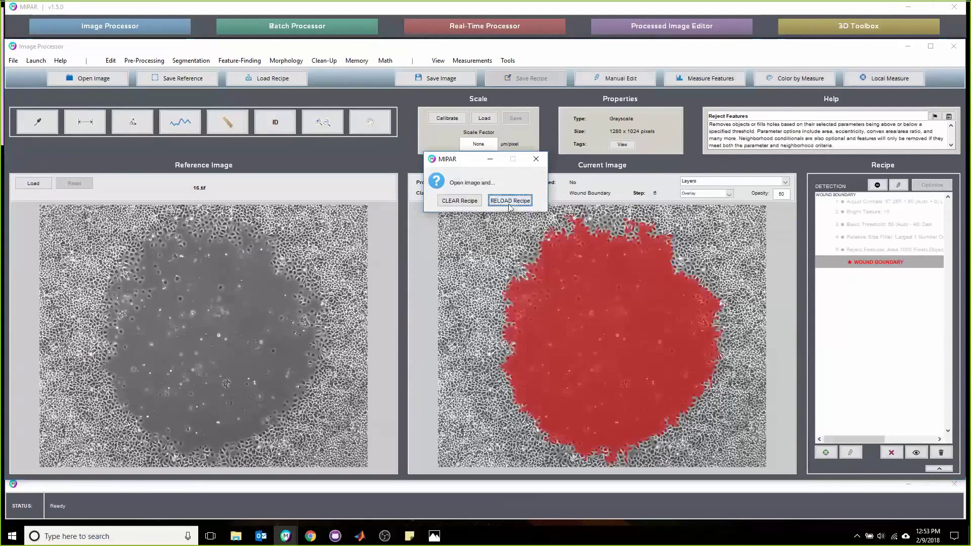
{"action": "left_click", "coordinate": [510, 201]}
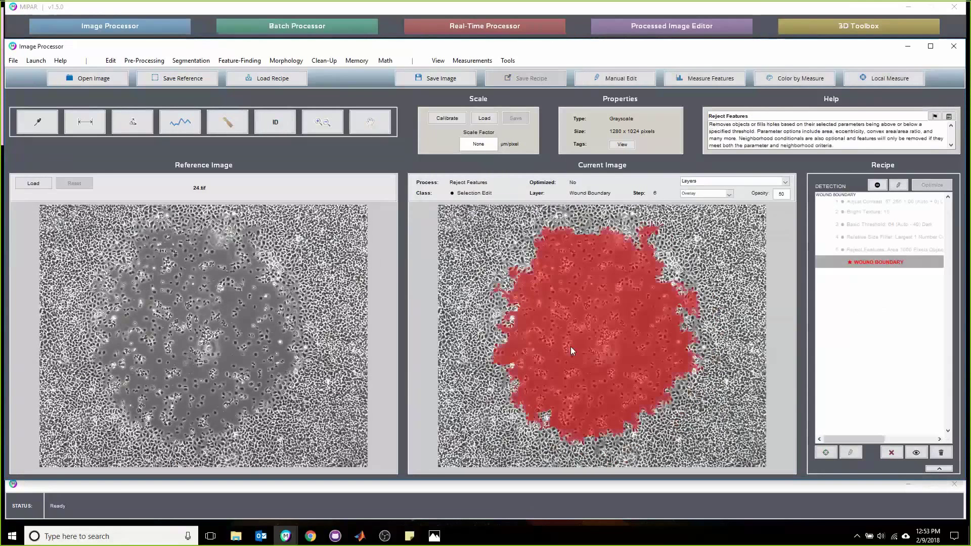
{"action": "left_click_drag", "start_coordinate": [295, 415], "coordinate": [880, 354]}
{"action": "left_click", "coordinate": [509, 202]}
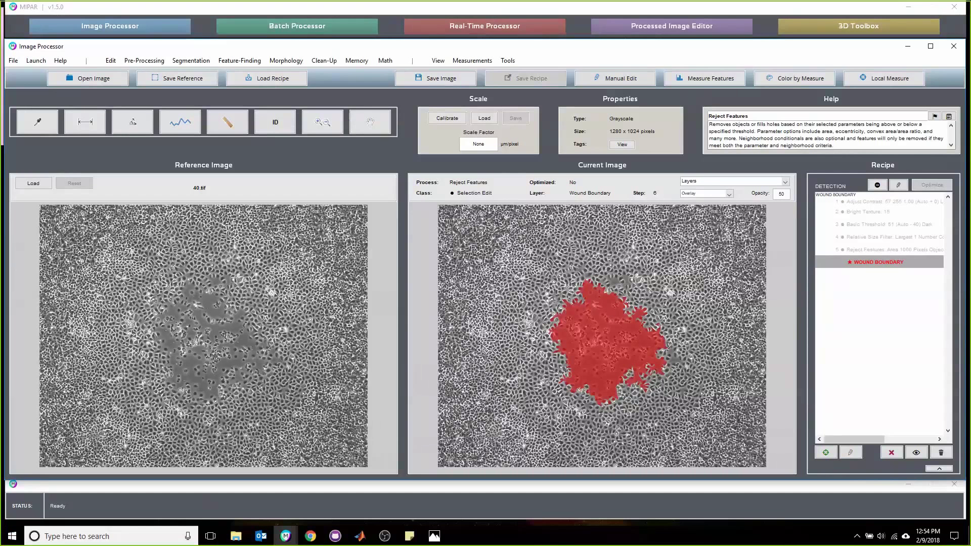
Step: Load Phase Cell Count.jpg from File Explorer, reloading the current recipe with the image
{"action": "key", "text": "alt+Tab"}
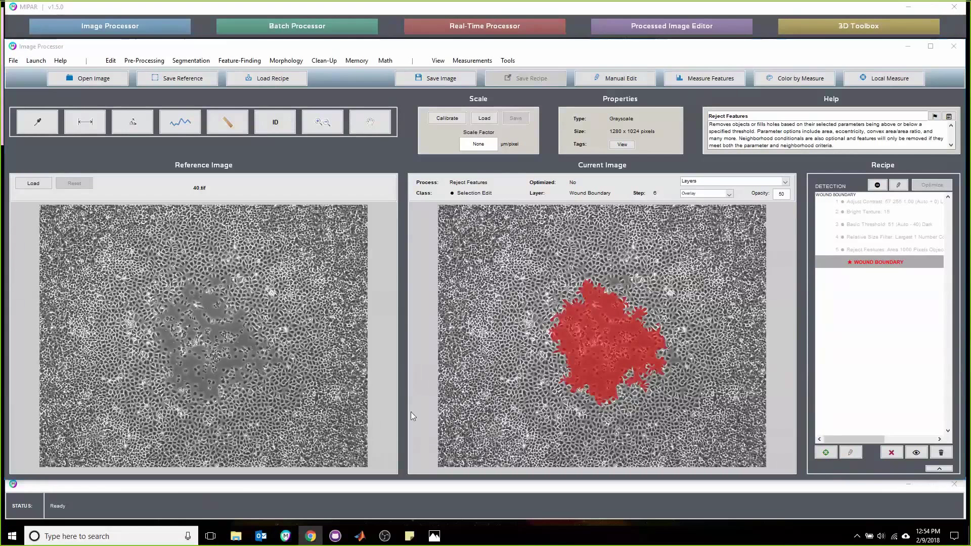
{"action": "left_click", "coordinate": [233, 539]}
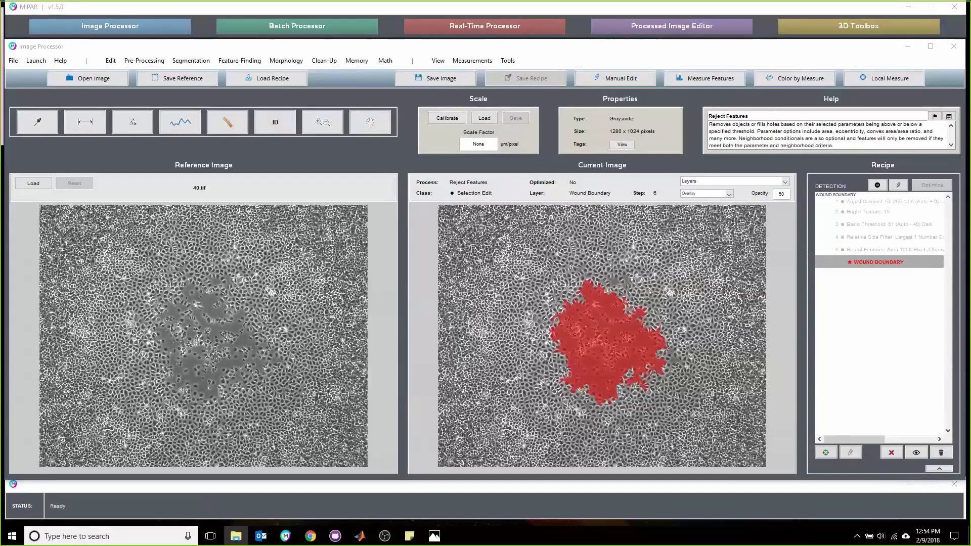
{"action": "left_click_drag", "start_coordinate": [970, 334], "coordinate": [451, 245]}
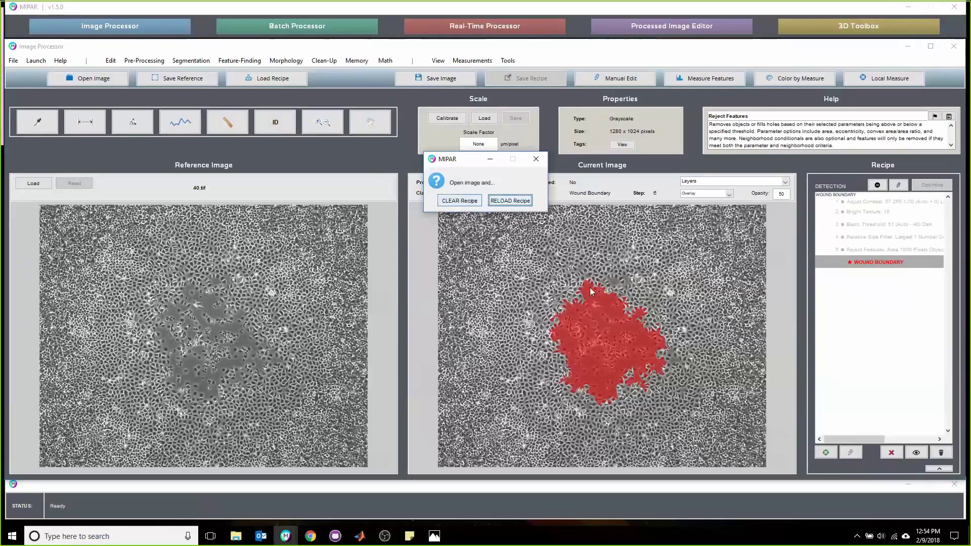
{"action": "left_click", "coordinate": [509, 201]}
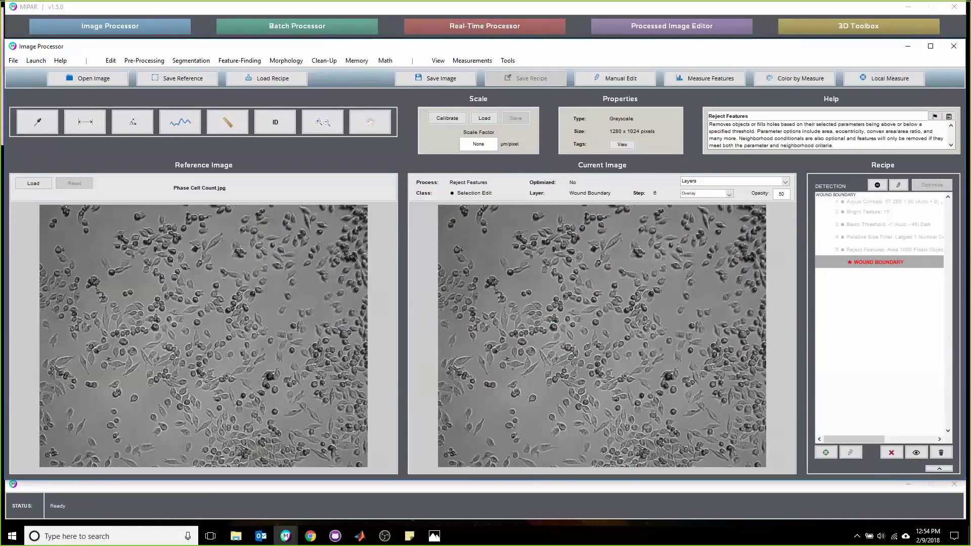
Step: Load the cell count recipe onto Phase Cell Count.jpg and display its Cell Count layer as Labels
{"action": "left_click_drag", "start_coordinate": [967, 304], "coordinate": [849, 303]}
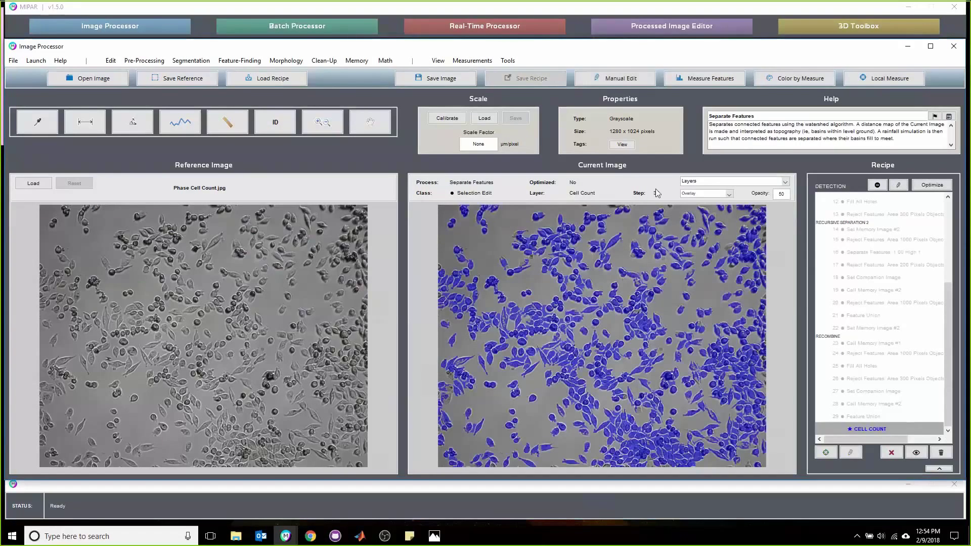
{"action": "left_click", "coordinate": [704, 186]}
{"action": "left_click", "coordinate": [695, 195]}
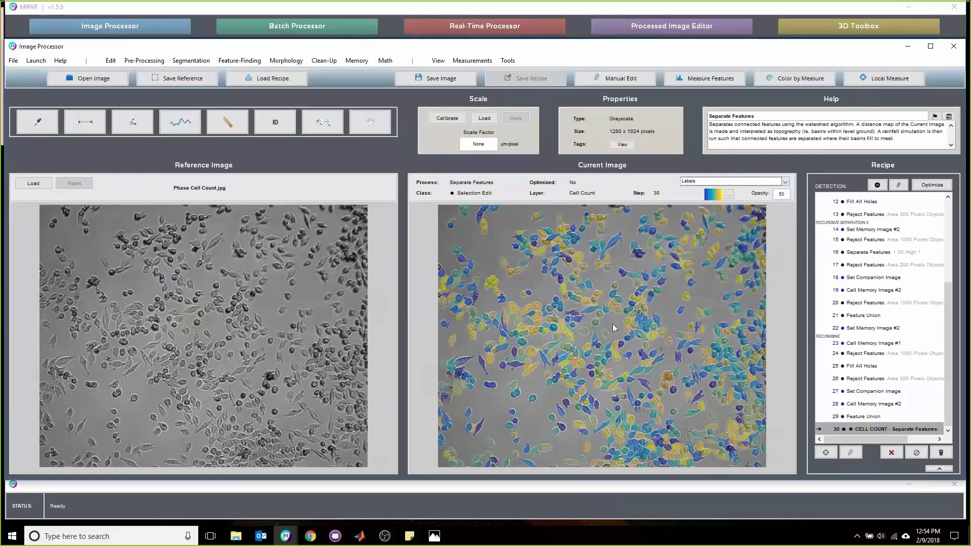
Step: Review the recipe's step list across the Background, Rough Selection, Recursive Separation and Recombine groups
{"action": "left_click", "coordinate": [892, 344]}
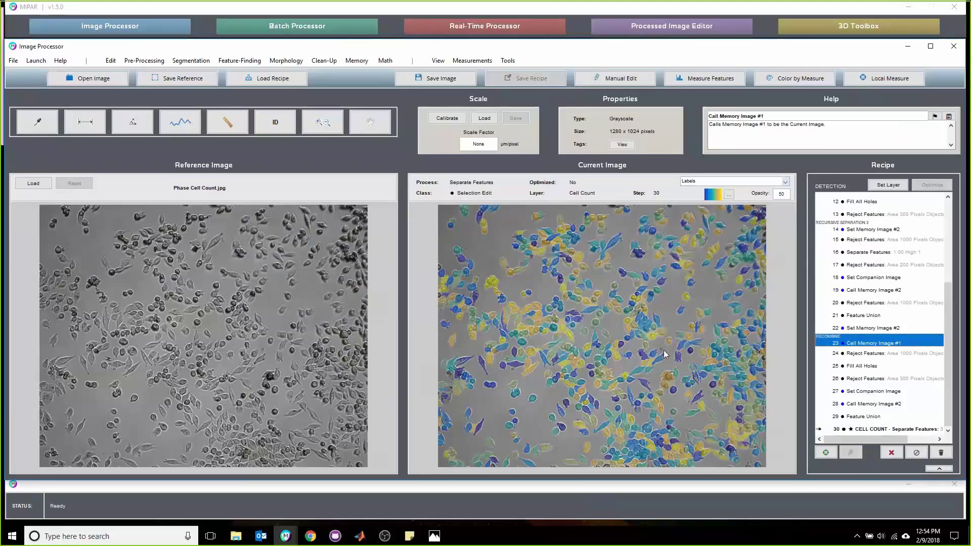
{"action": "scroll", "coordinate": [880, 385], "scroll_direction": "down", "scroll_amount": 3}
{"action": "scroll", "coordinate": [878, 405], "scroll_direction": "up", "scroll_amount": 3}
{"action": "scroll", "coordinate": [892, 419], "scroll_direction": "up", "scroll_amount": 5}
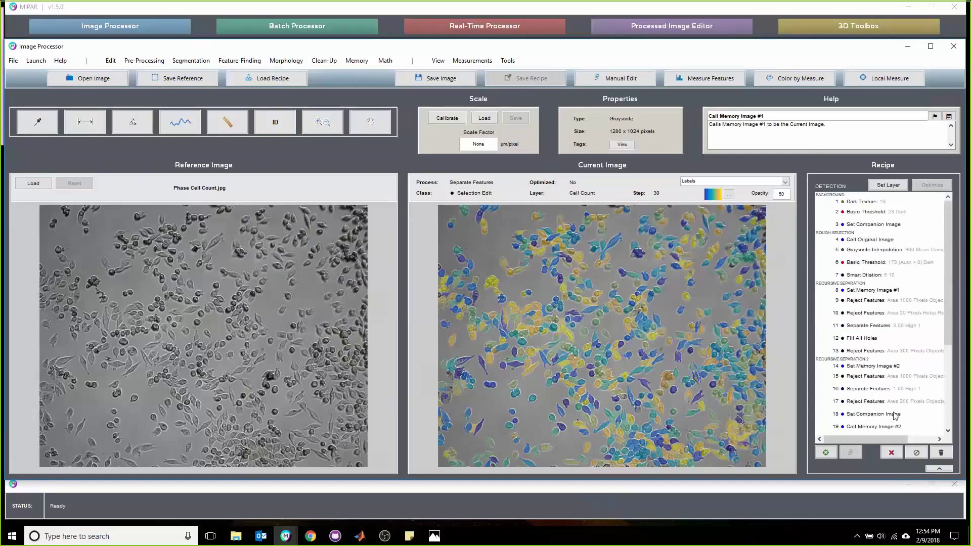
{"action": "scroll", "coordinate": [872, 273], "scroll_direction": "down", "scroll_amount": 5}
{"action": "scroll", "coordinate": [890, 256], "scroll_direction": "up", "scroll_amount": 3}
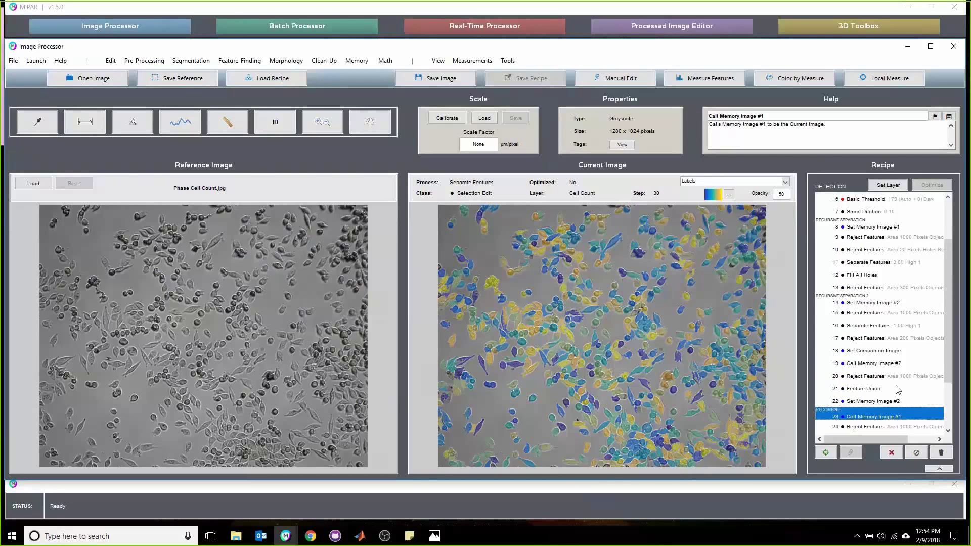
{"action": "scroll", "coordinate": [899, 391], "scroll_direction": "down", "scroll_amount": 3}
{"action": "scroll", "coordinate": [906, 430], "scroll_direction": "up", "scroll_amount": 1}
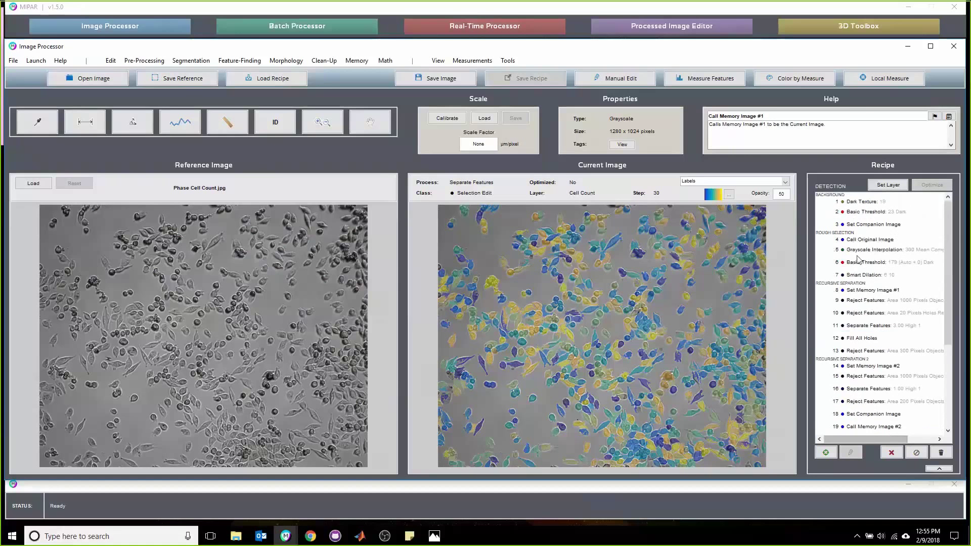
{"action": "scroll", "coordinate": [896, 395], "scroll_direction": "up", "scroll_amount": 1}
{"action": "scroll", "coordinate": [896, 395], "scroll_direction": "up", "scroll_amount": 3}
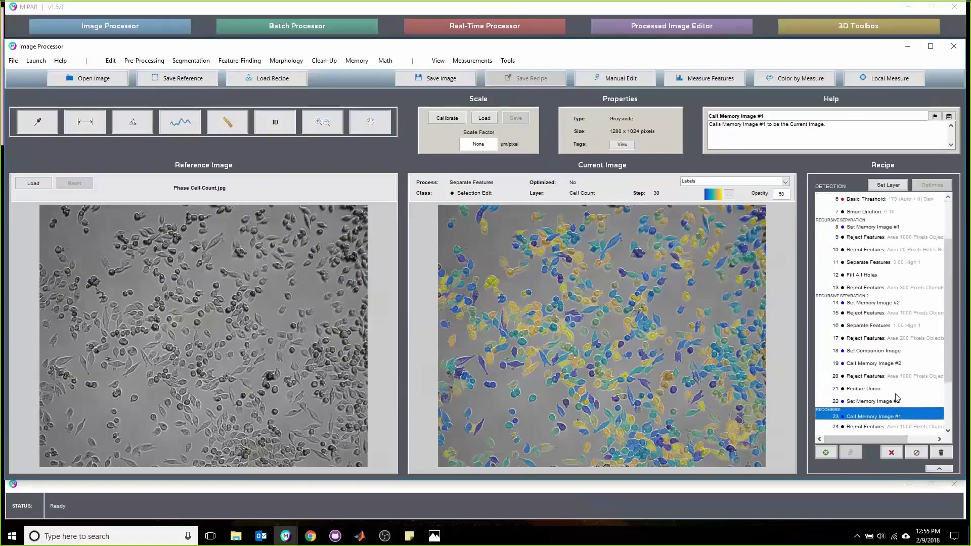
Step: Show the Background results from Dark Texture through Set Companion Image, with the threshold selection displayed as Overlay
{"action": "left_click", "coordinate": [858, 202]}
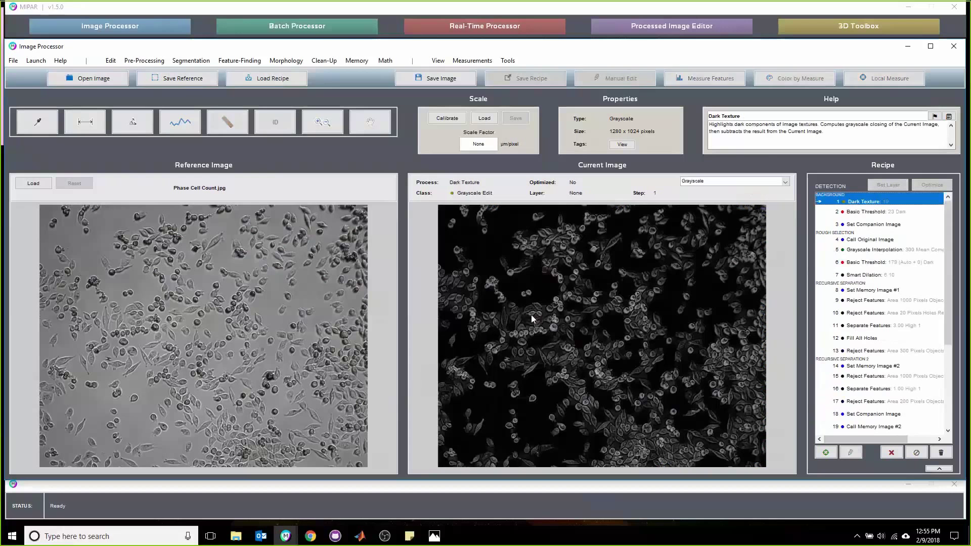
{"action": "scroll", "coordinate": [883, 384], "scroll_direction": "down", "scroll_amount": 5}
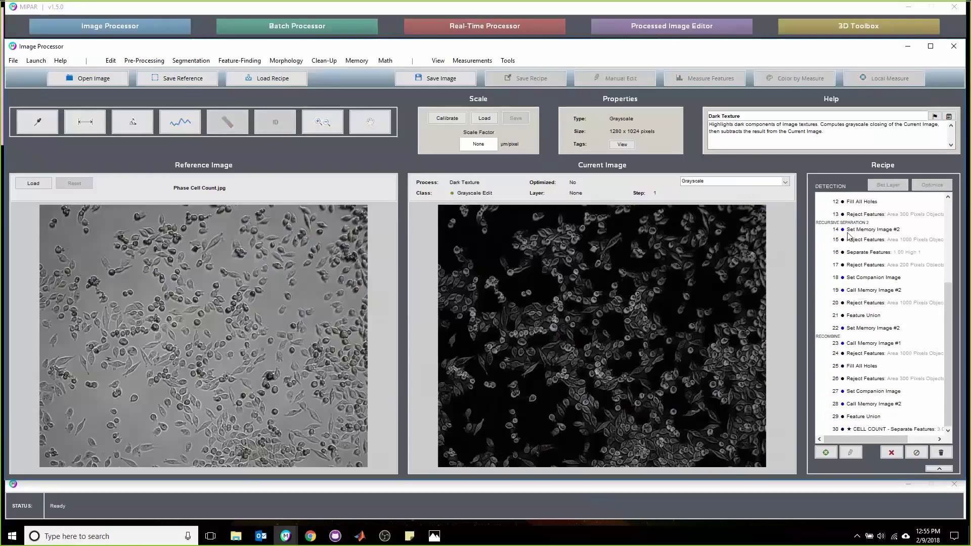
{"action": "scroll", "coordinate": [858, 345], "scroll_direction": "up", "scroll_amount": 5}
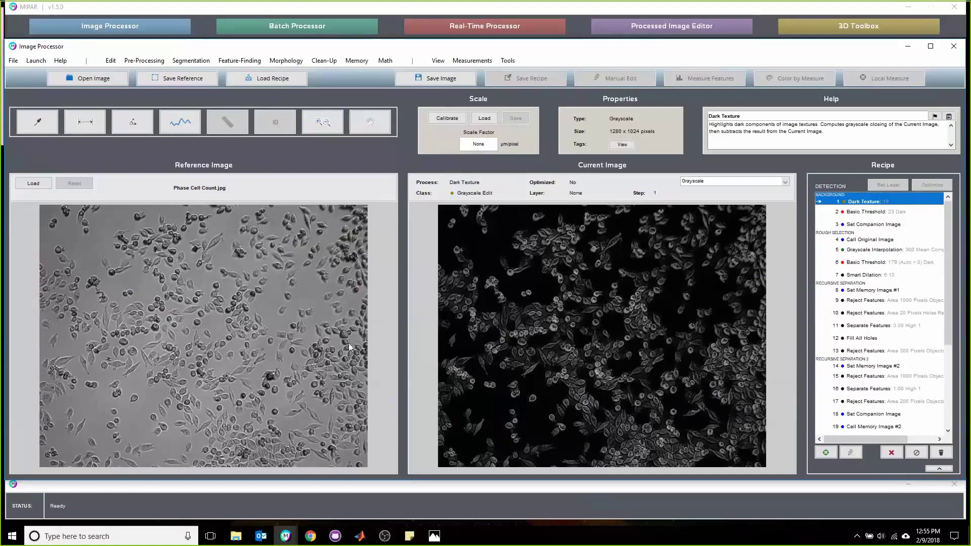
{"action": "left_click", "coordinate": [886, 213]}
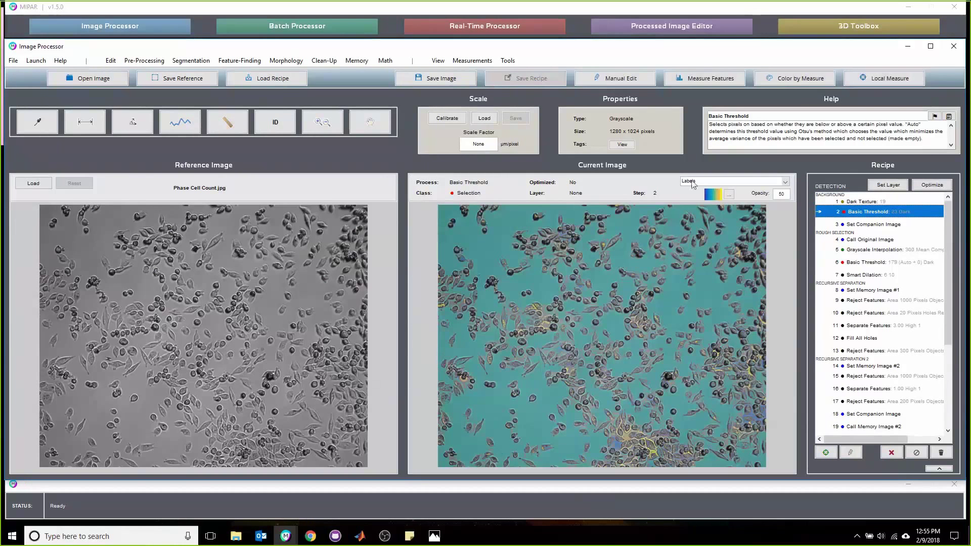
{"action": "left_click", "coordinate": [733, 181]}
{"action": "left_click", "coordinate": [708, 189]}
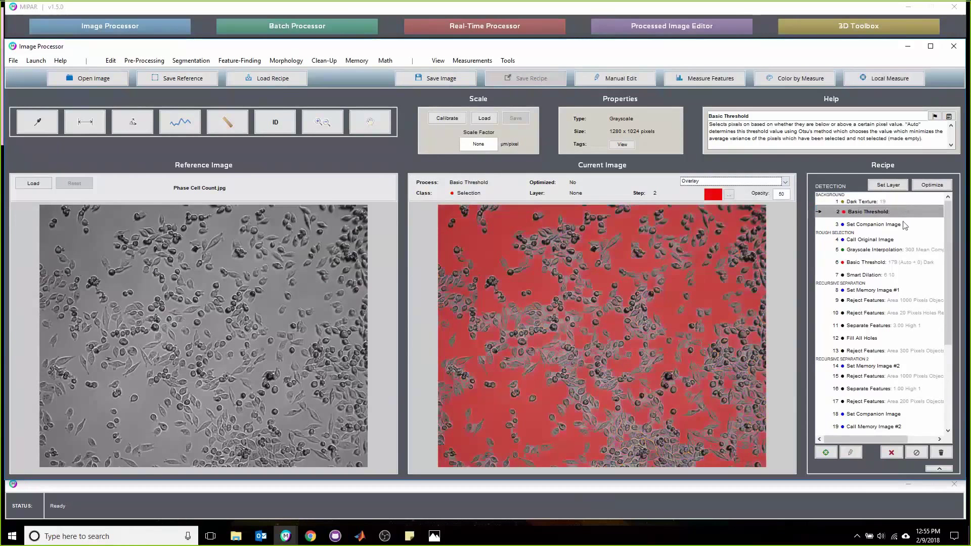
{"action": "left_click", "coordinate": [883, 224]}
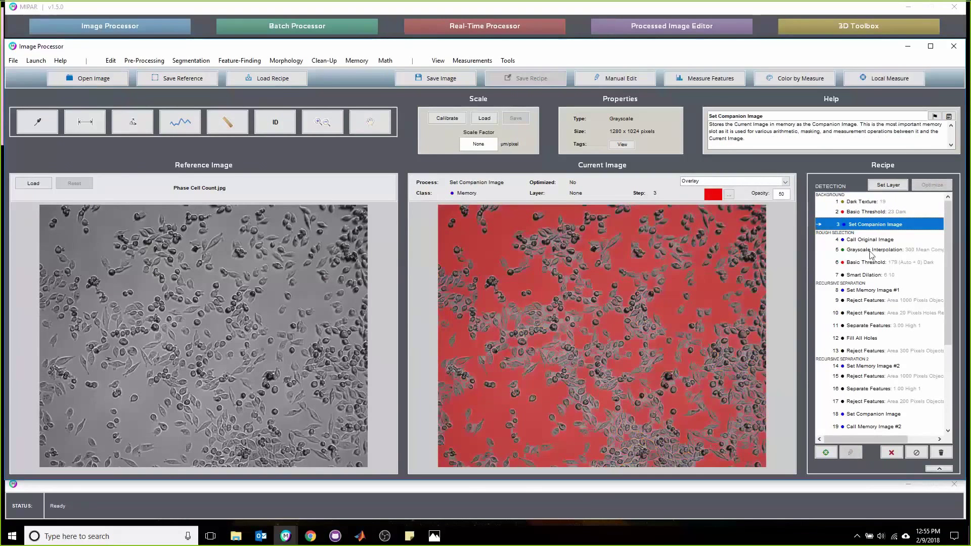
Step: Show the Rough Selection results from Call Original Image through Smart Dilation, inspecting the Grayscale Interpolation cells in detail
{"action": "left_click", "coordinate": [879, 240]}
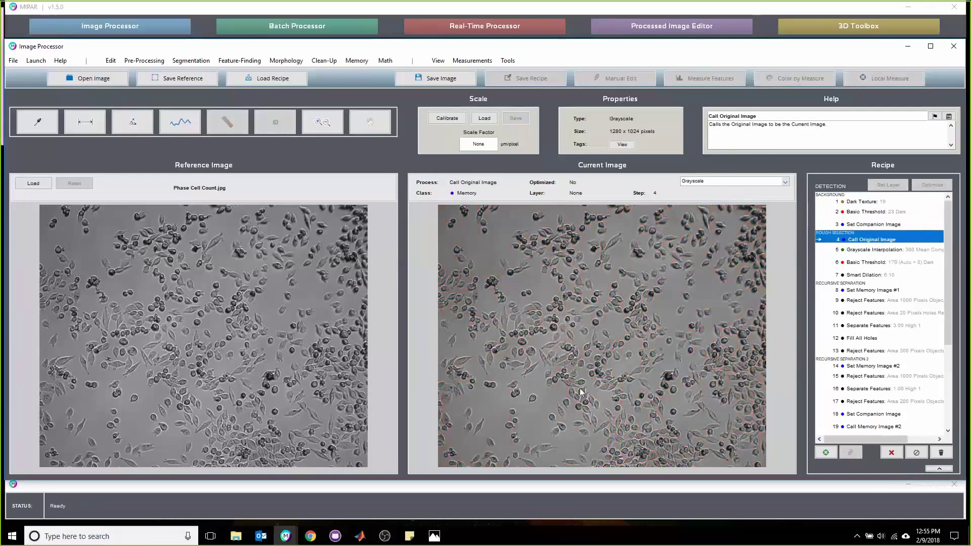
{"action": "left_click", "coordinate": [896, 250]}
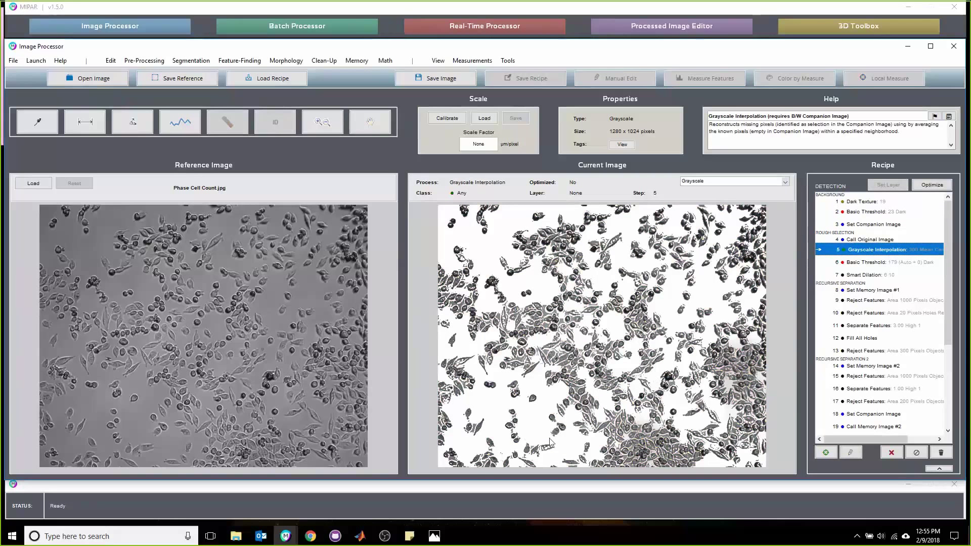
{"action": "left_click", "coordinate": [322, 122]}
{"action": "left_click_drag", "start_coordinate": [608, 422], "coordinate": [525, 338]}
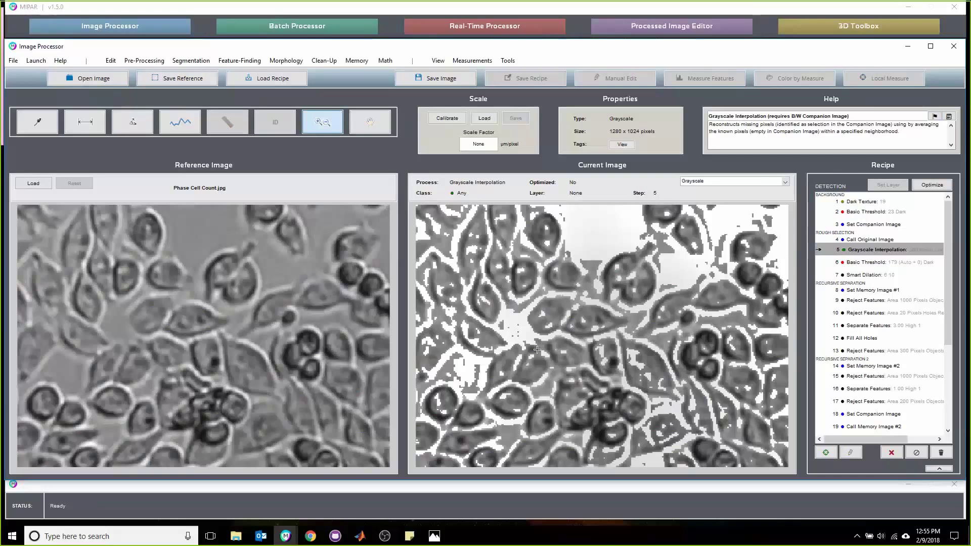
{"action": "double_click", "coordinate": [539, 335]}
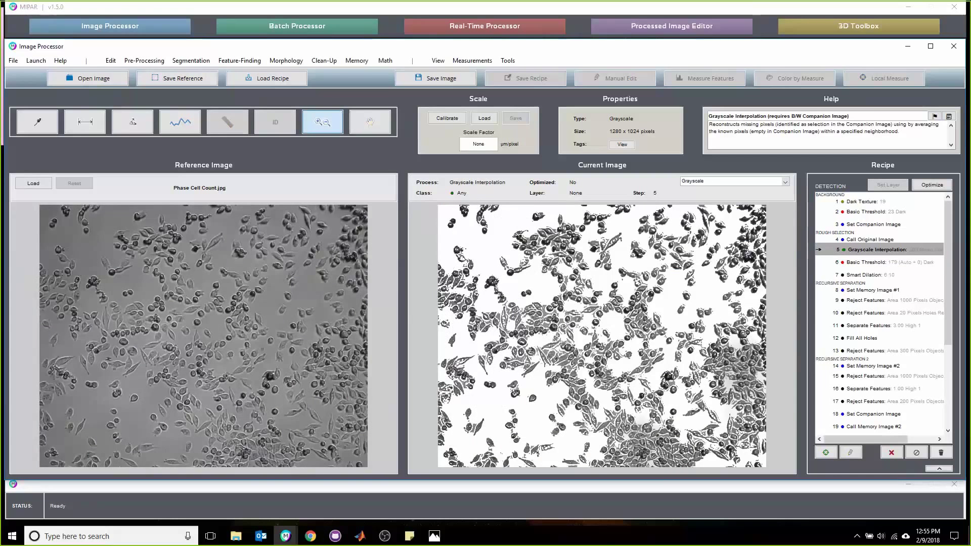
{"action": "left_click", "coordinate": [863, 263]}
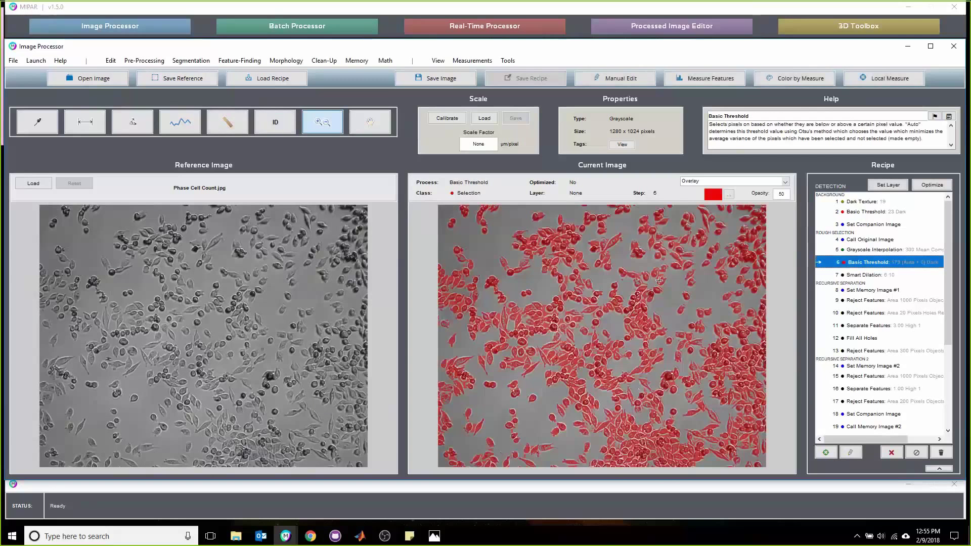
{"action": "left_click", "coordinate": [891, 276]}
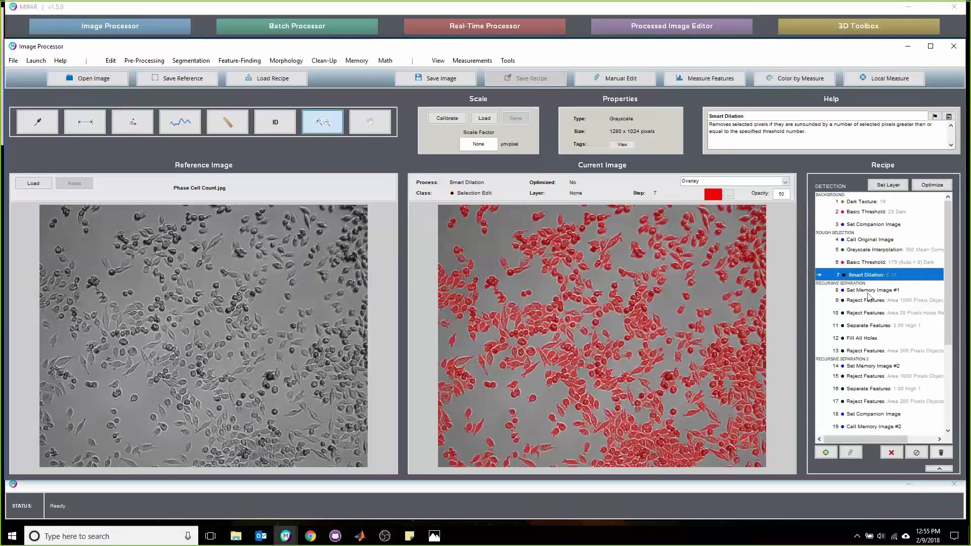
Step: Show each result of the first Recursive Separation group, from Set Memory Image #1 to the Reject Features in step 13
{"action": "left_click", "coordinate": [871, 291]}
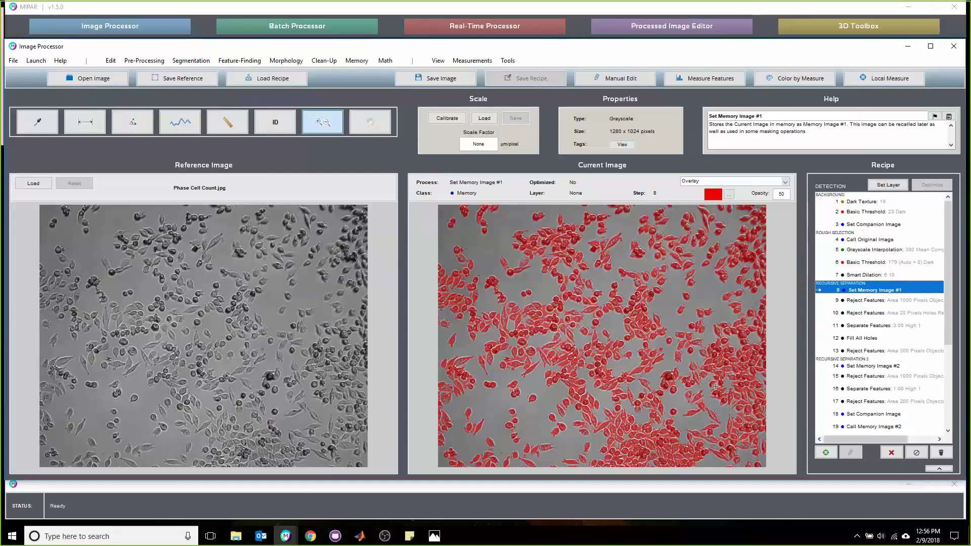
{"action": "left_click", "coordinate": [913, 302]}
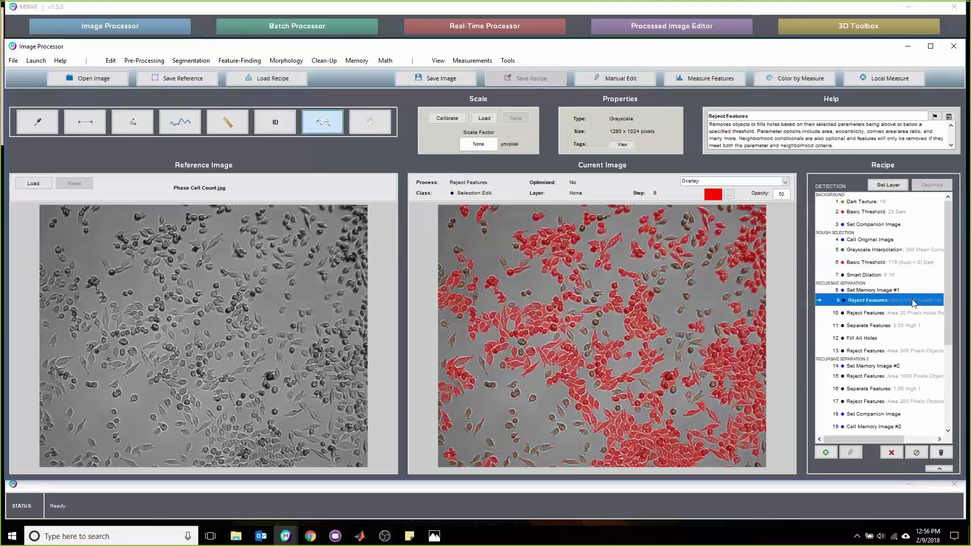
{"action": "left_click", "coordinate": [872, 290]}
{"action": "left_click", "coordinate": [886, 315]}
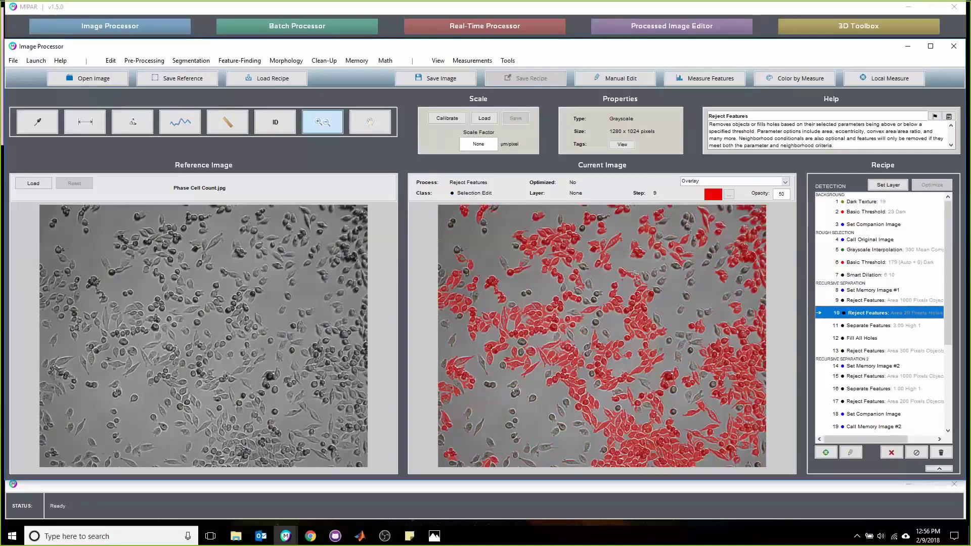
{"action": "left_click", "coordinate": [887, 328]}
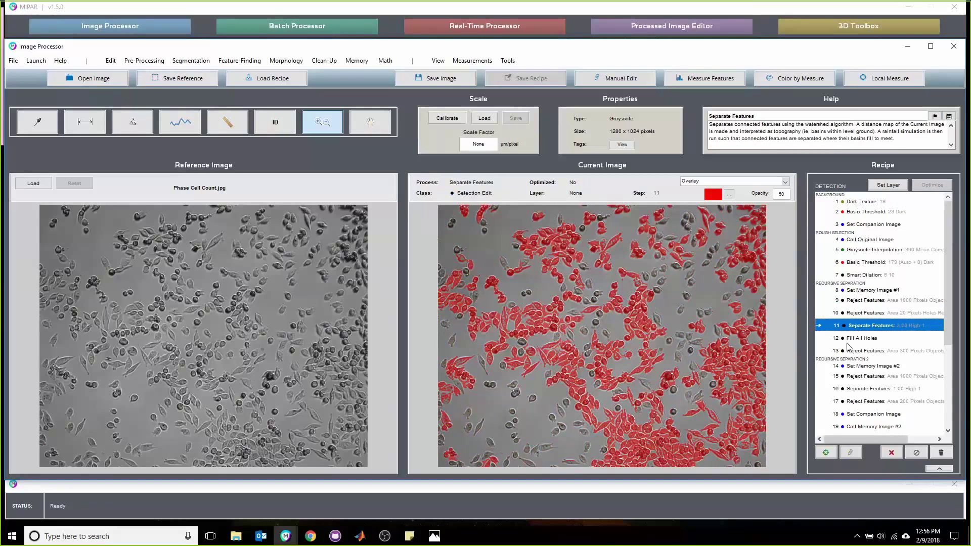
{"action": "key", "text": "Down"}
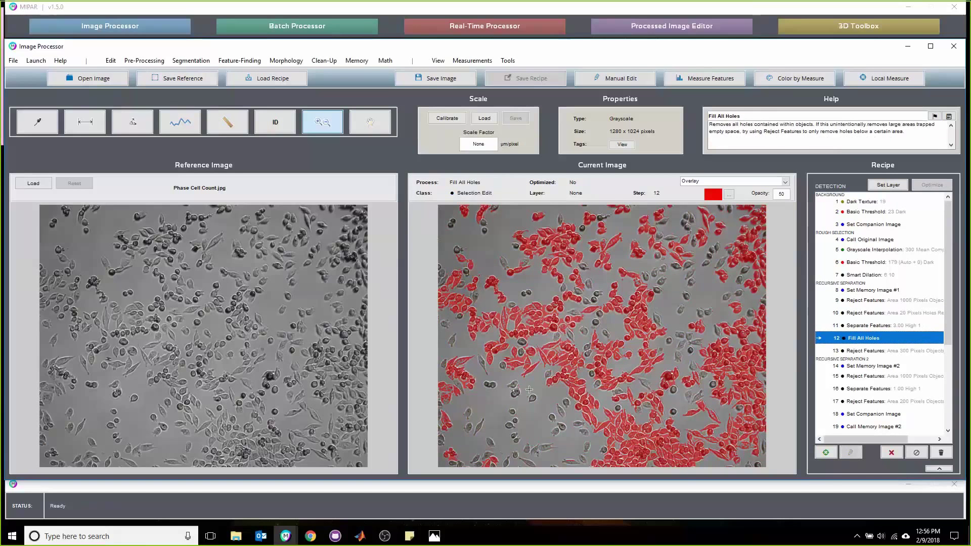
{"action": "left_click", "coordinate": [910, 351]}
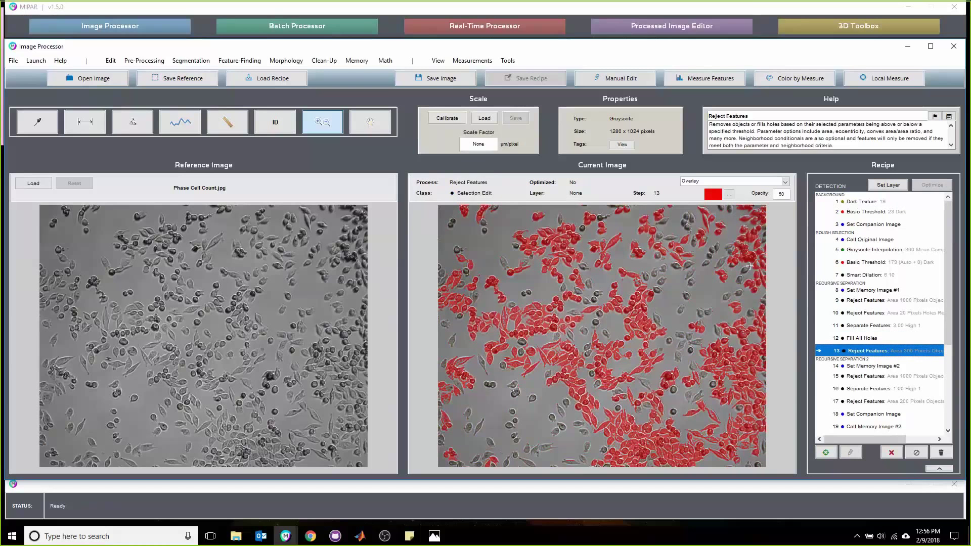
Step: Show the Recursive Separation 2 results for Set Memory Image #2, Reject Features and Separate Features, steps 14 to 16
{"action": "left_click", "coordinate": [871, 367]}
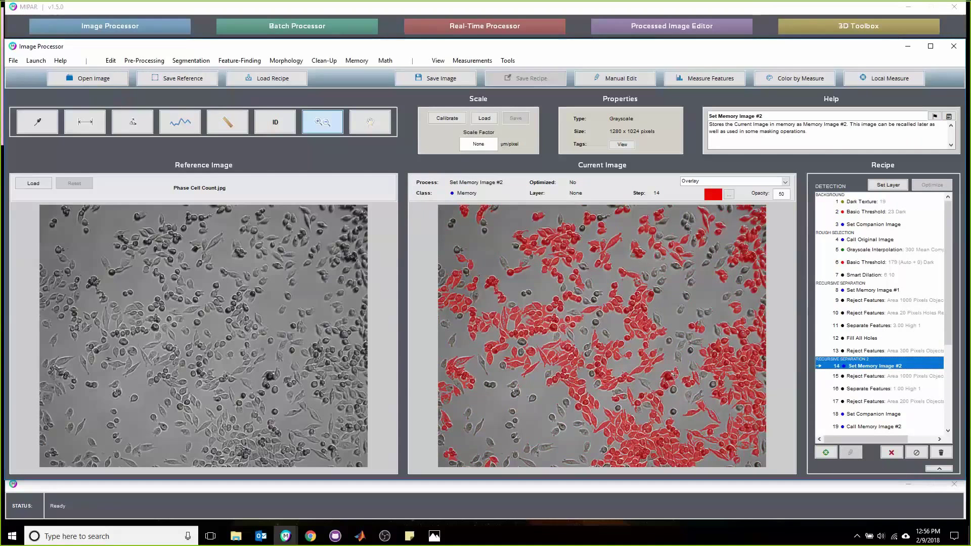
{"action": "left_click", "coordinate": [899, 379]}
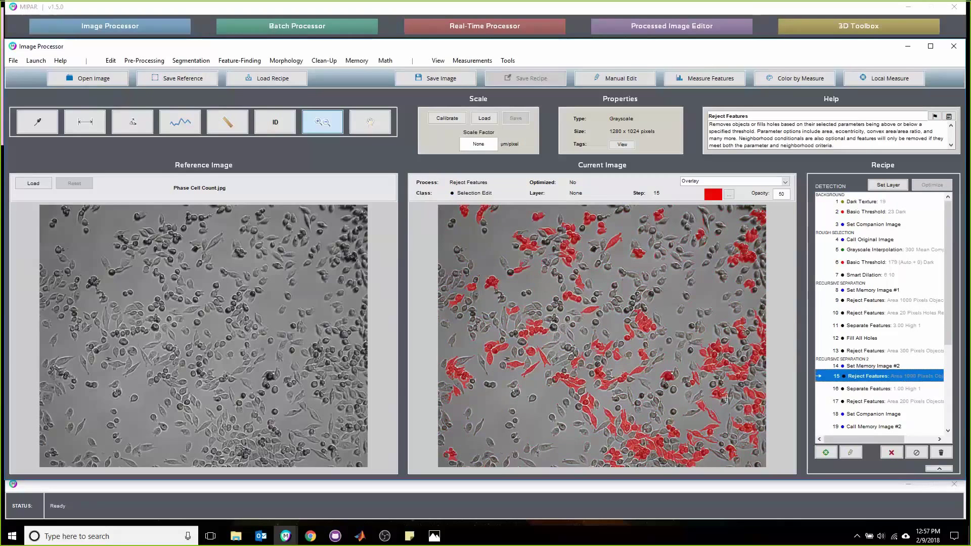
{"action": "left_click", "coordinate": [860, 388]}
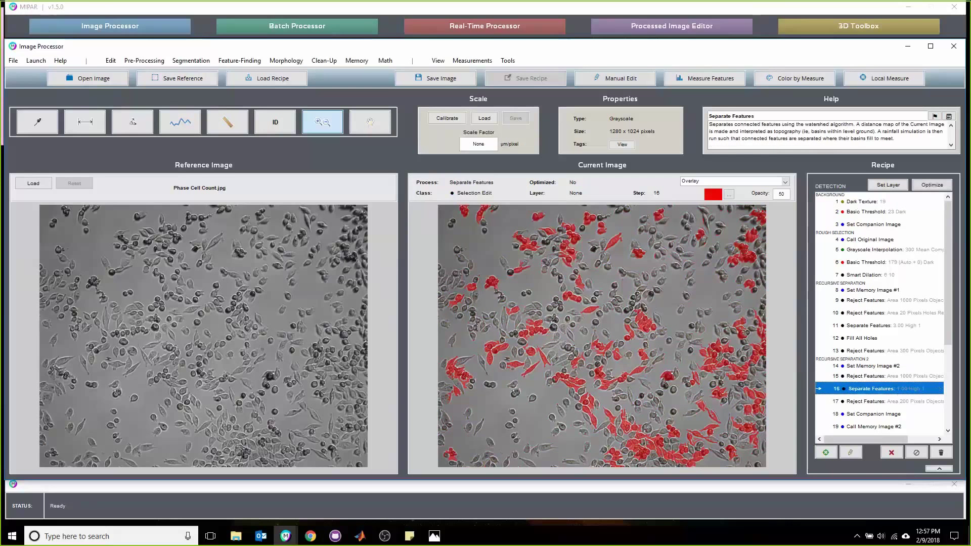
Step: Compare the Separate Features settings of steps 16 and 11, closing each dialog without changes
{"action": "double_click", "coordinate": [867, 390]}
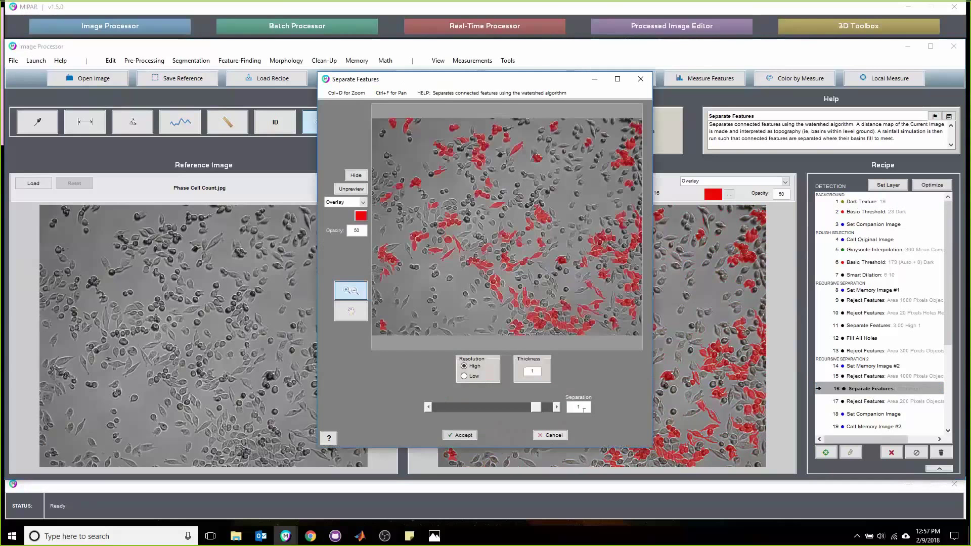
{"action": "left_click", "coordinate": [641, 79]}
{"action": "left_click", "coordinate": [885, 326]}
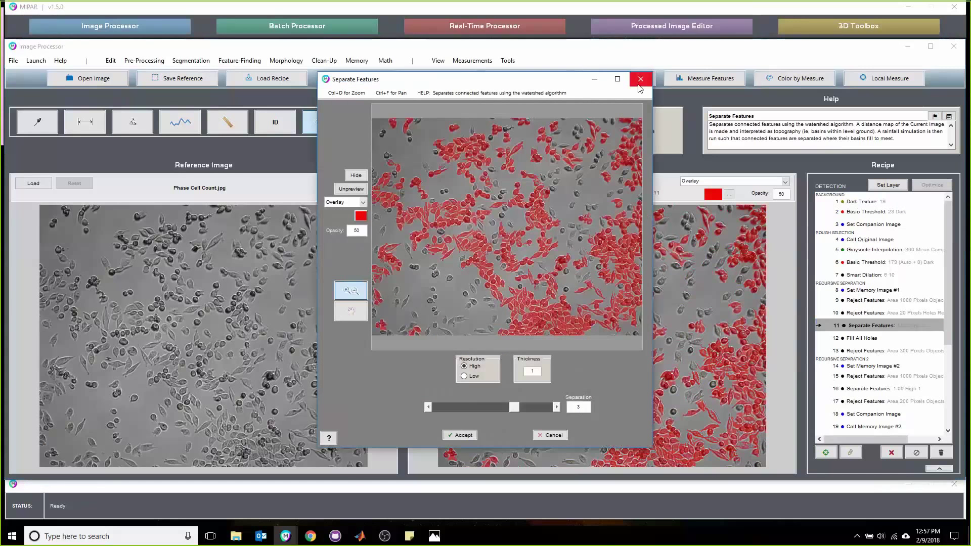
{"action": "left_click", "coordinate": [639, 85]}
Step: Show the results of steps 17 to 19, comparing the stored companion image with the recalled Memory Image #2
{"action": "left_click", "coordinate": [904, 402]}
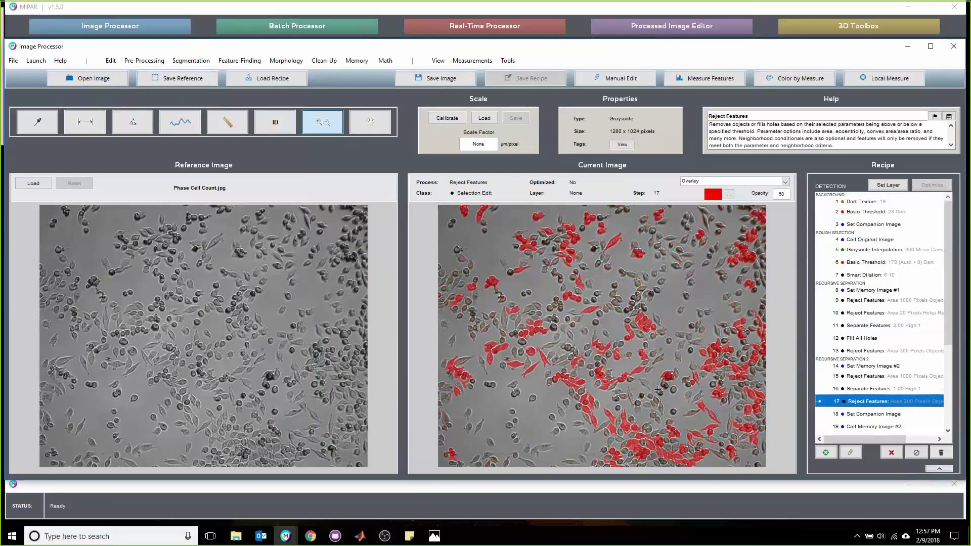
{"action": "left_click", "coordinate": [889, 415]}
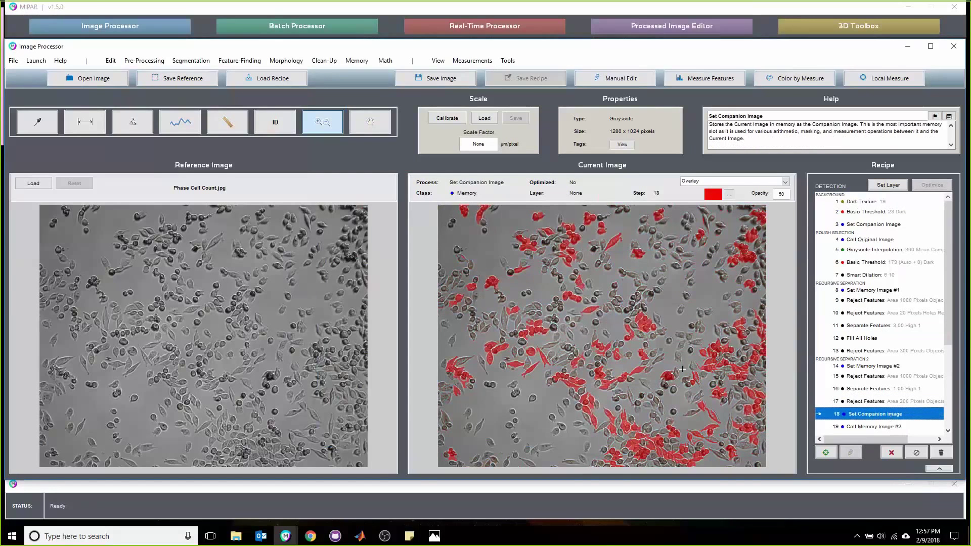
{"action": "scroll", "coordinate": [900, 320], "scroll_direction": "down", "scroll_amount": 3}
{"action": "left_click", "coordinate": [899, 315]}
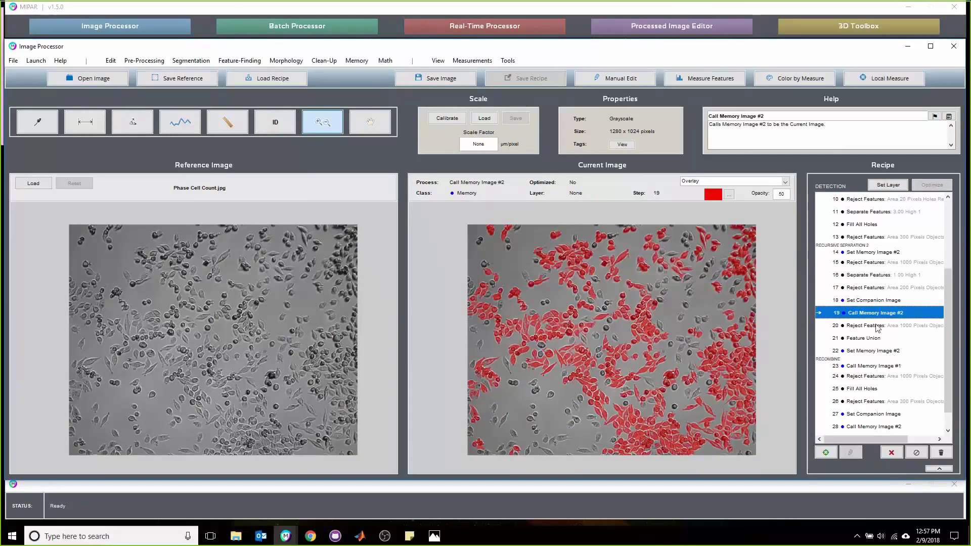
{"action": "left_click", "coordinate": [872, 300]}
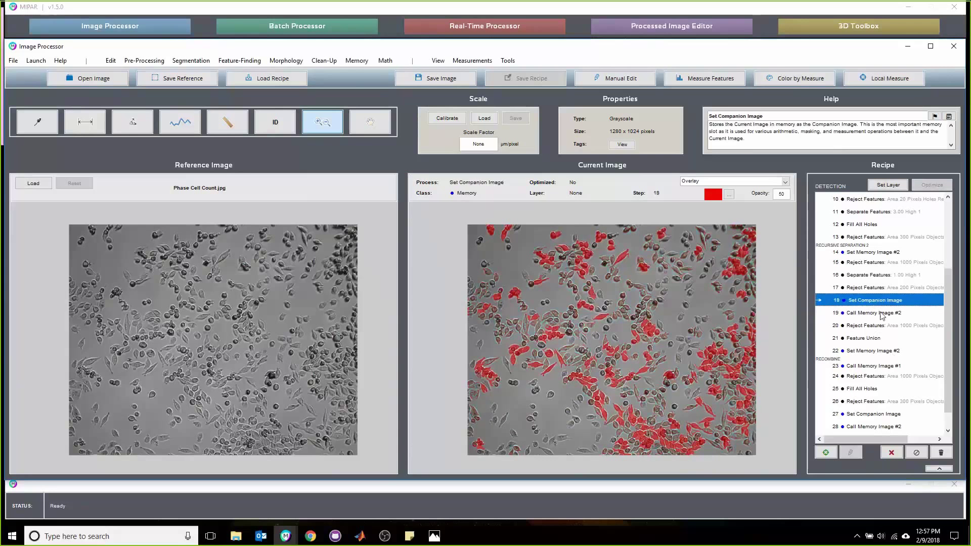
{"action": "left_click", "coordinate": [873, 314]}
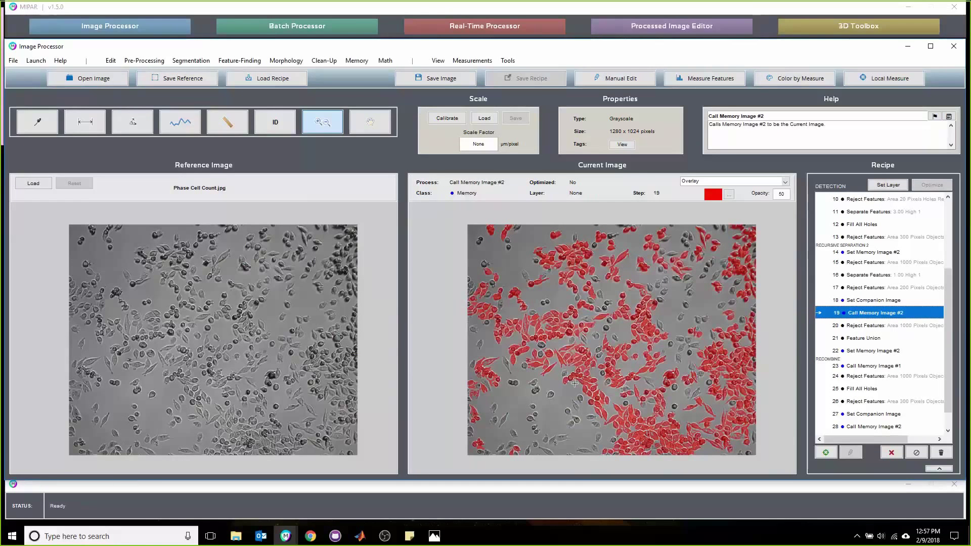
Step: Show the results of steps 20 to 22: Reject Features, Feature Union and Set Memory Image #2
{"action": "left_click", "coordinate": [896, 328]}
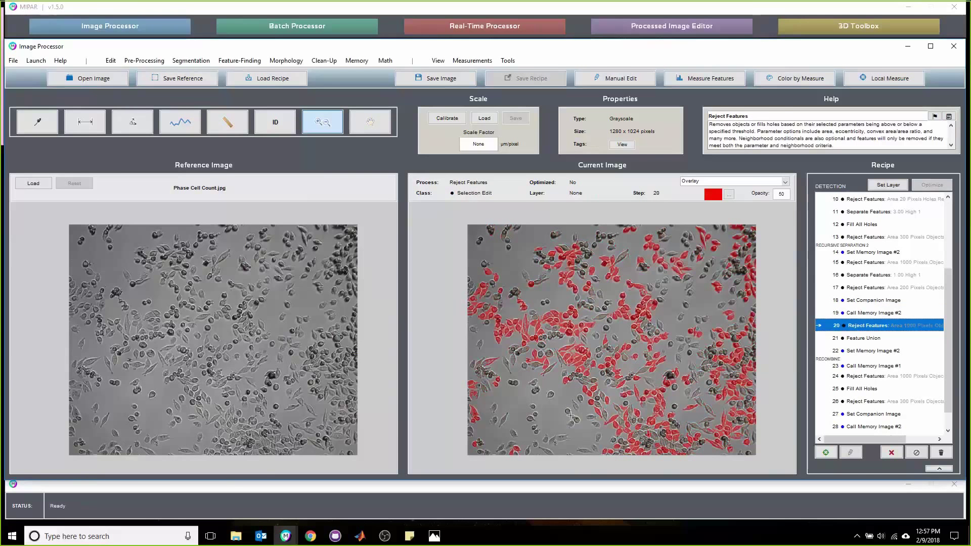
{"action": "key", "text": "Down"}
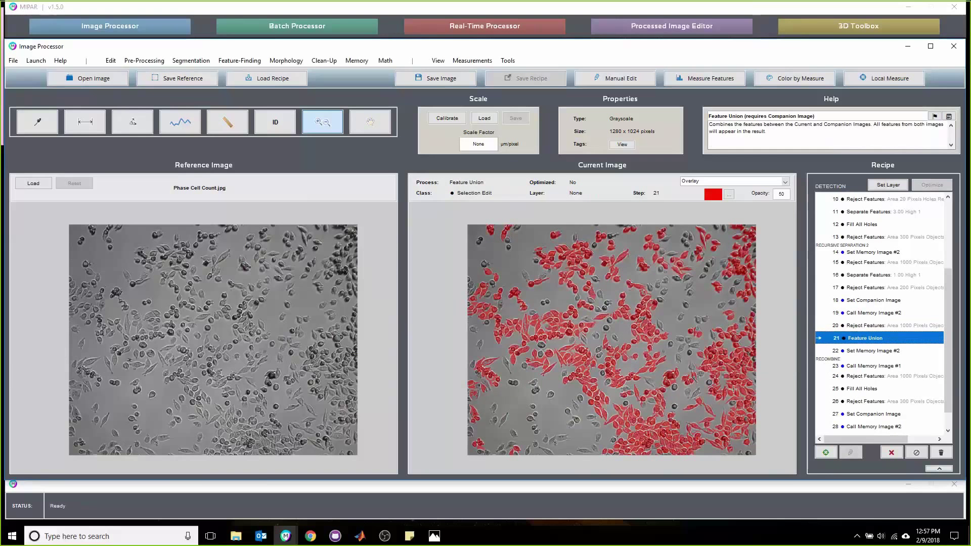
{"action": "left_click", "coordinate": [876, 353]}
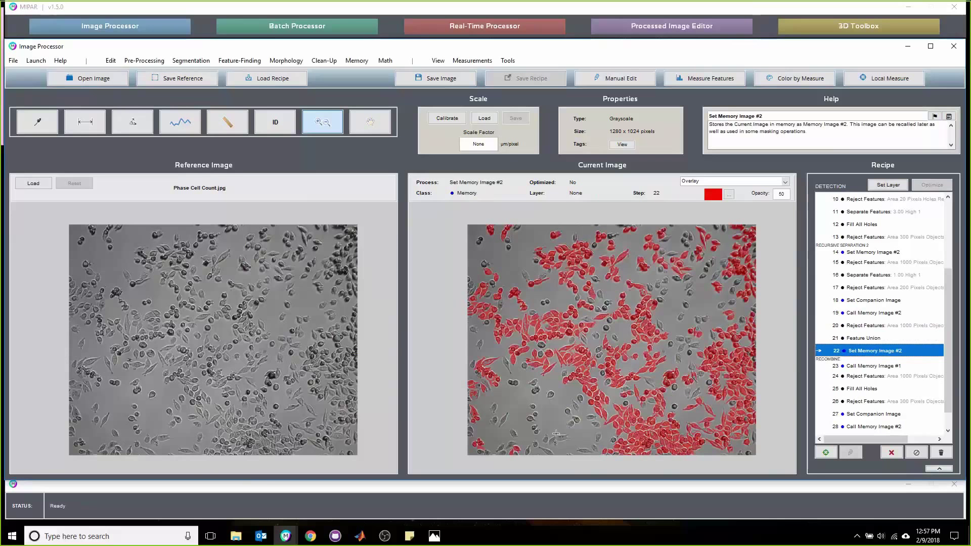
Step: Show the Recombine group results from Call Memory Image #1 in step 23 to Set Companion Image in step 27
{"action": "key", "text": "Down"}
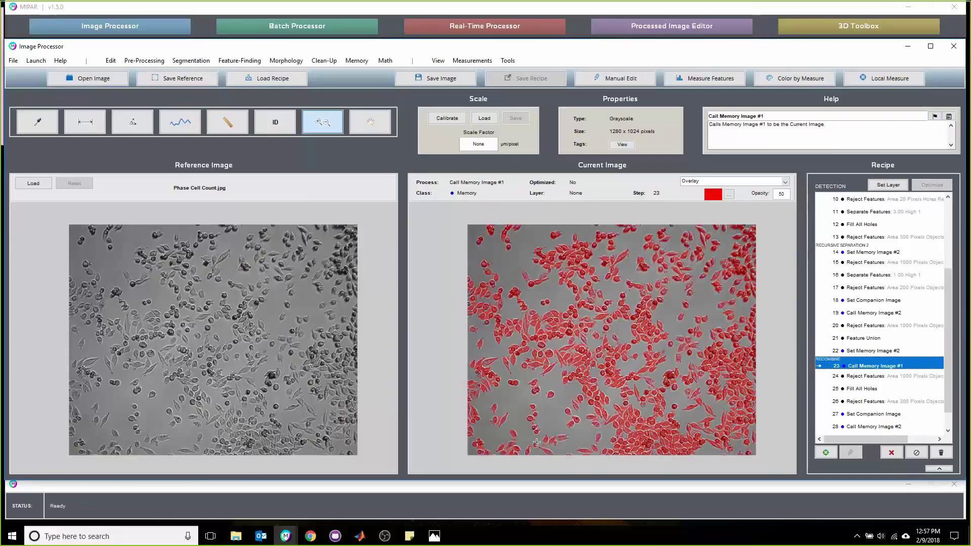
{"action": "key", "text": "Down"}
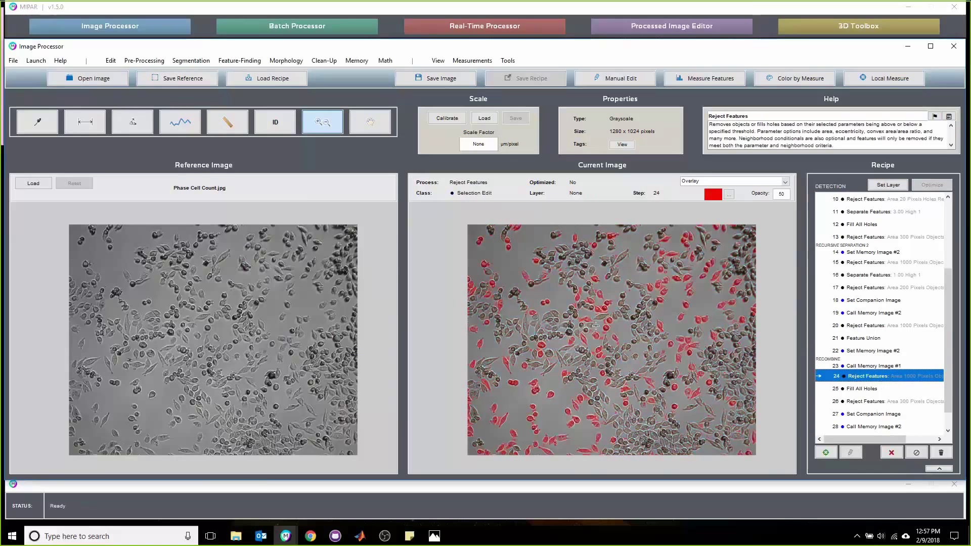
{"action": "left_click", "coordinate": [871, 389]}
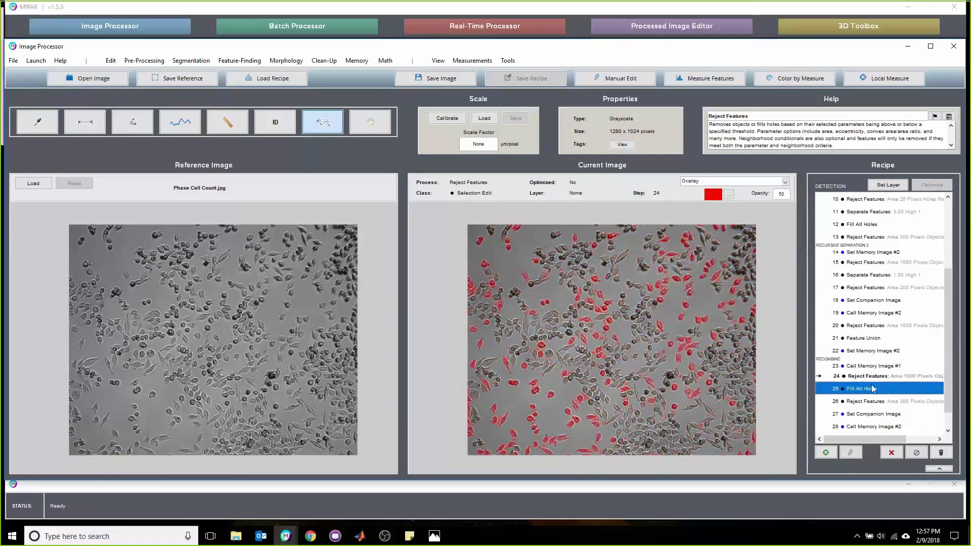
{"action": "left_click", "coordinate": [894, 402]}
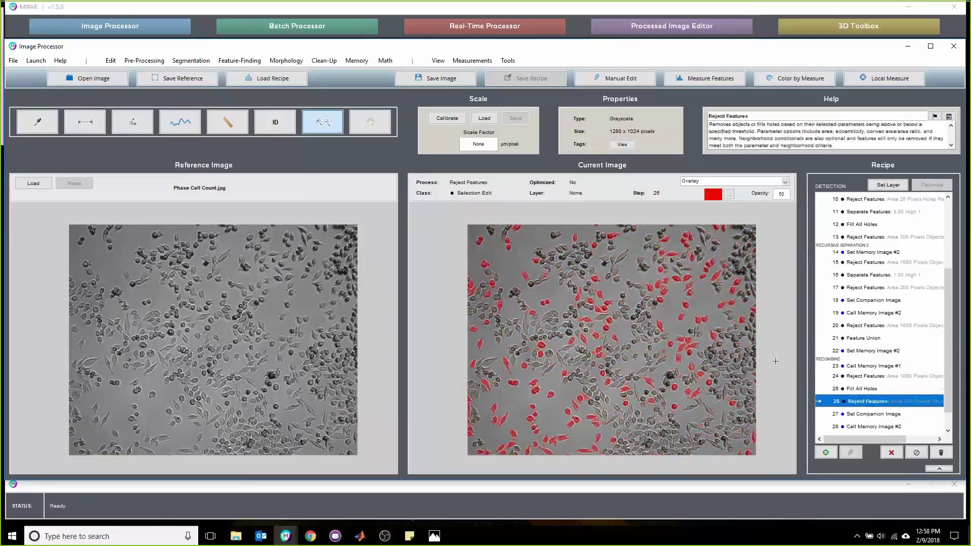
{"action": "left_click", "coordinate": [896, 414]}
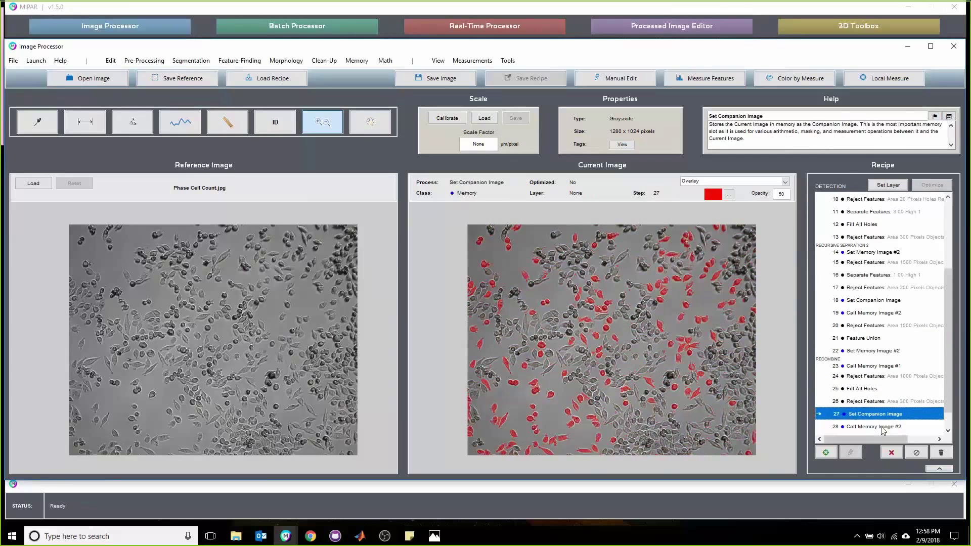
Step: Show the results of Call Memory Image #2, Feature Union and the final Cell Count Separate Features, steps 28 to 30
{"action": "left_click", "coordinate": [862, 430]}
{"action": "scroll", "coordinate": [865, 407], "scroll_direction": "down", "scroll_amount": 1}
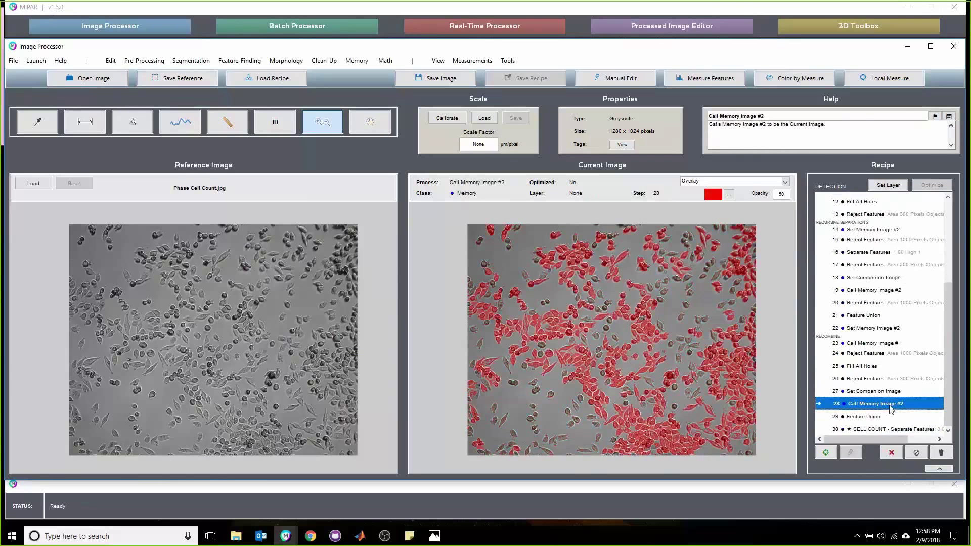
{"action": "left_click", "coordinate": [878, 416]}
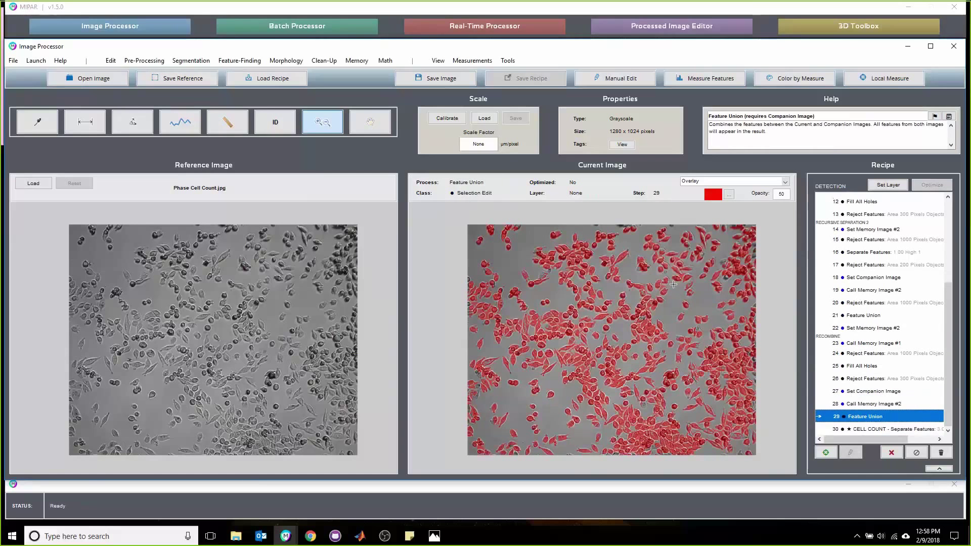
{"action": "left_click", "coordinate": [918, 432]}
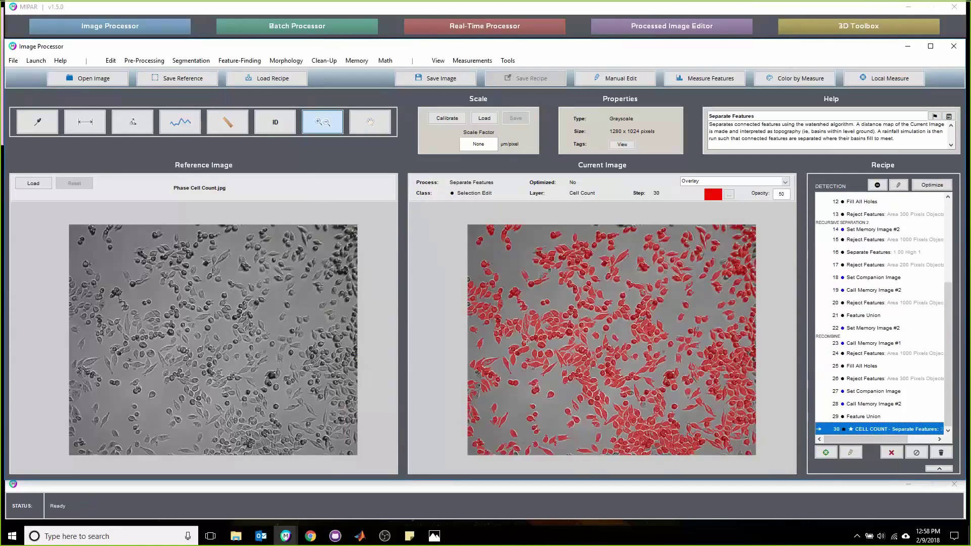
Step: Inspect the separated cells up close and display the final cell count result as Labels
{"action": "left_click", "coordinate": [558, 341]}
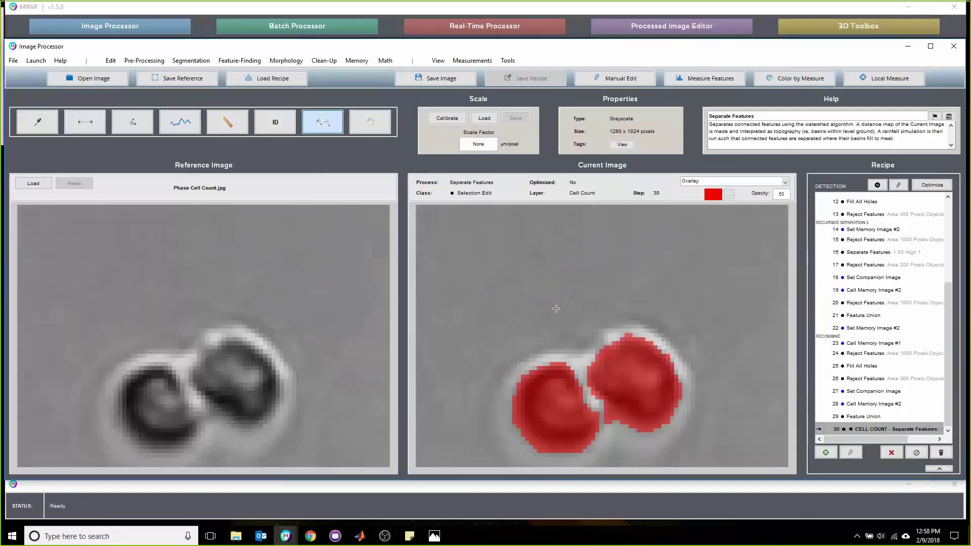
{"action": "double_click", "coordinate": [577, 360]}
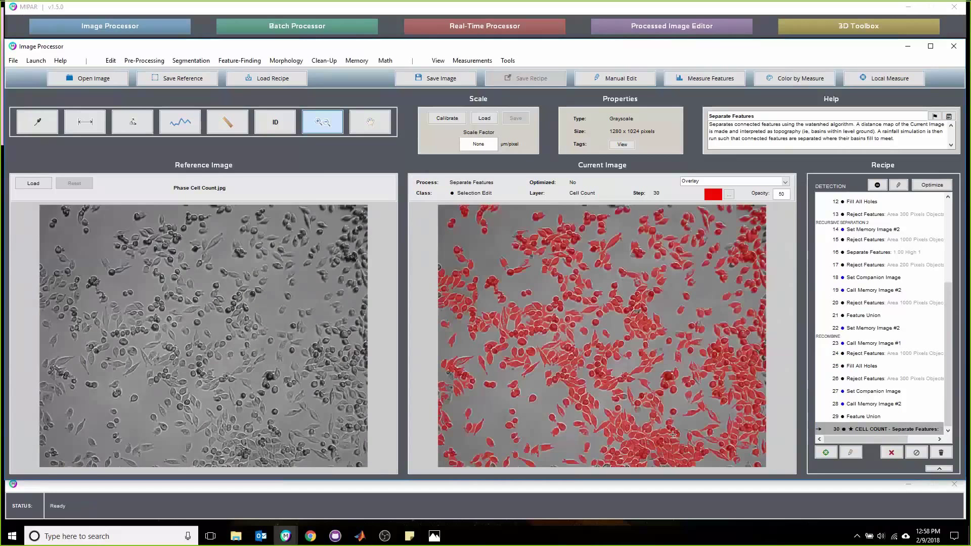
{"action": "left_click", "coordinate": [687, 183]}
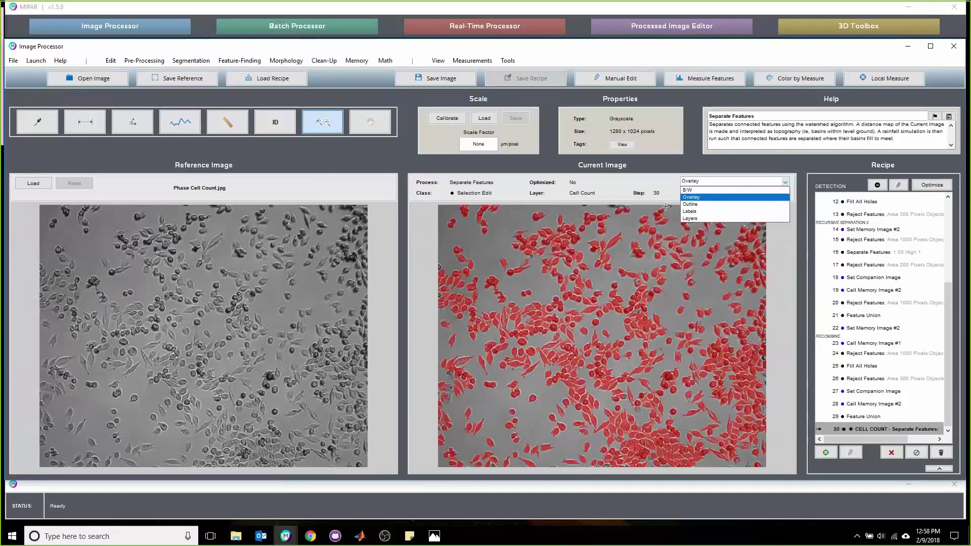
{"action": "left_click", "coordinate": [697, 212]}
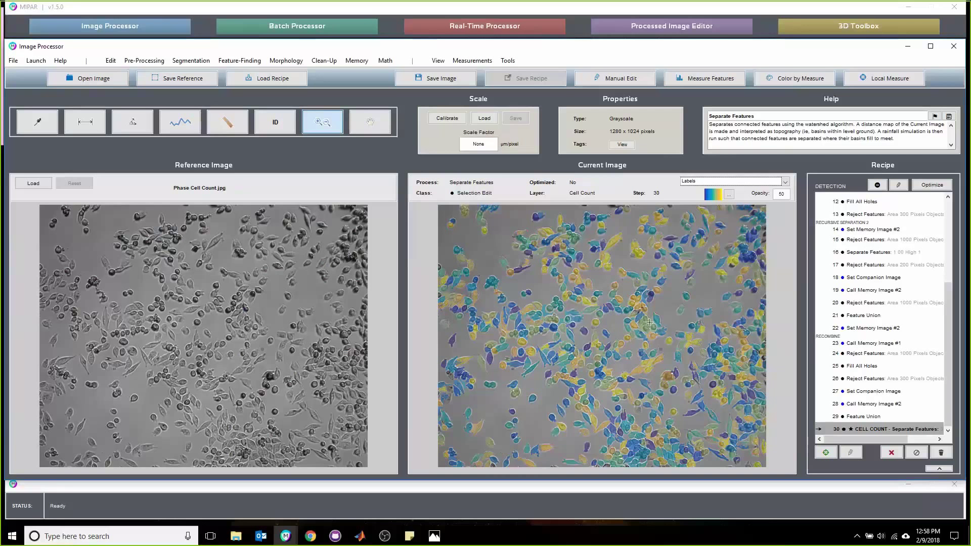
{"action": "scroll", "coordinate": [607, 315], "scroll_direction": "up", "scroll_amount": 1}
{"action": "scroll", "coordinate": [607, 316], "scroll_direction": "down", "scroll_amount": 1}
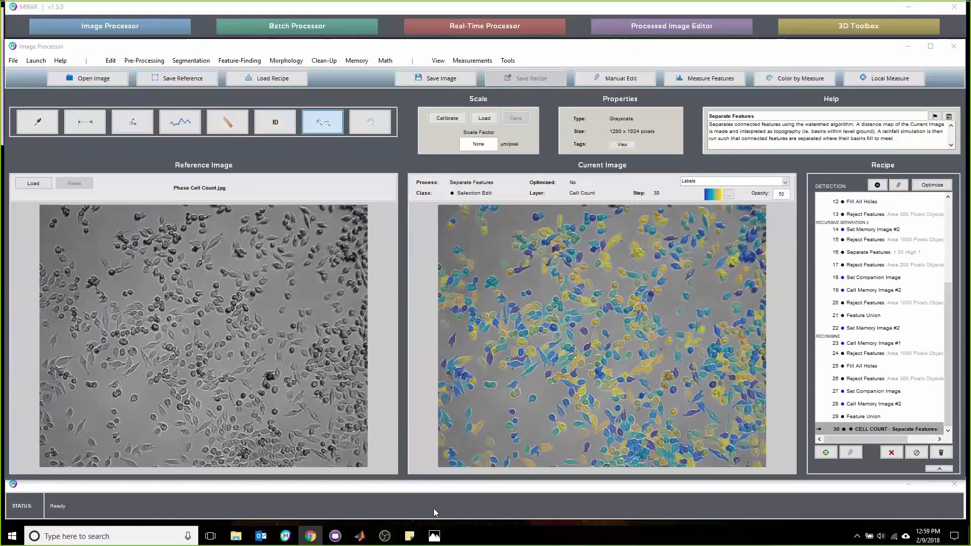
{"action": "left_click", "coordinate": [684, 383]}
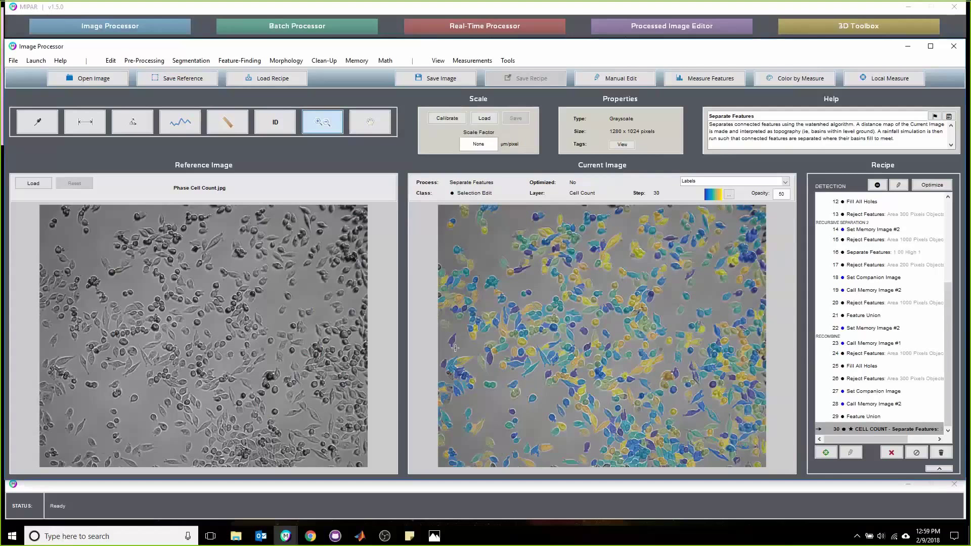
{"action": "left_click", "coordinate": [590, 14]}
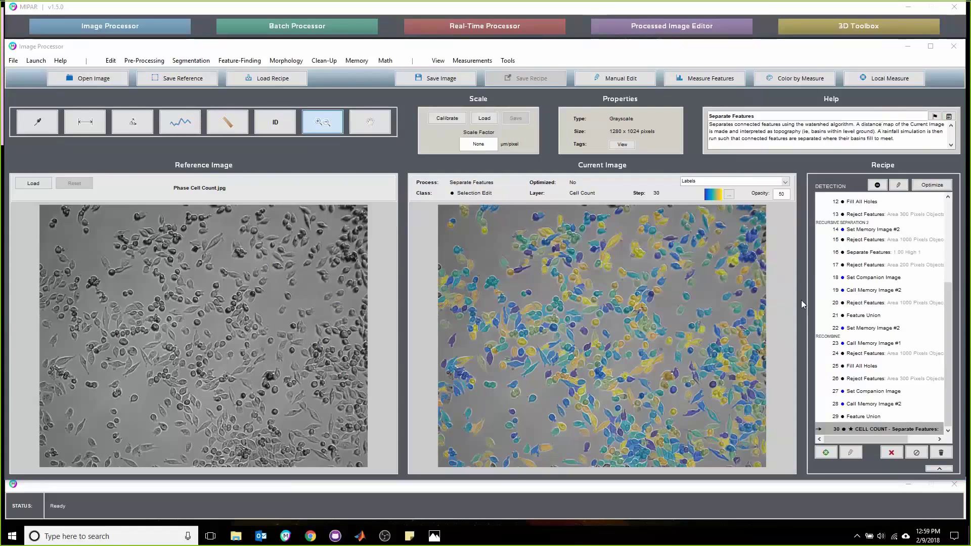
{"action": "left_click", "coordinate": [810, 247]}
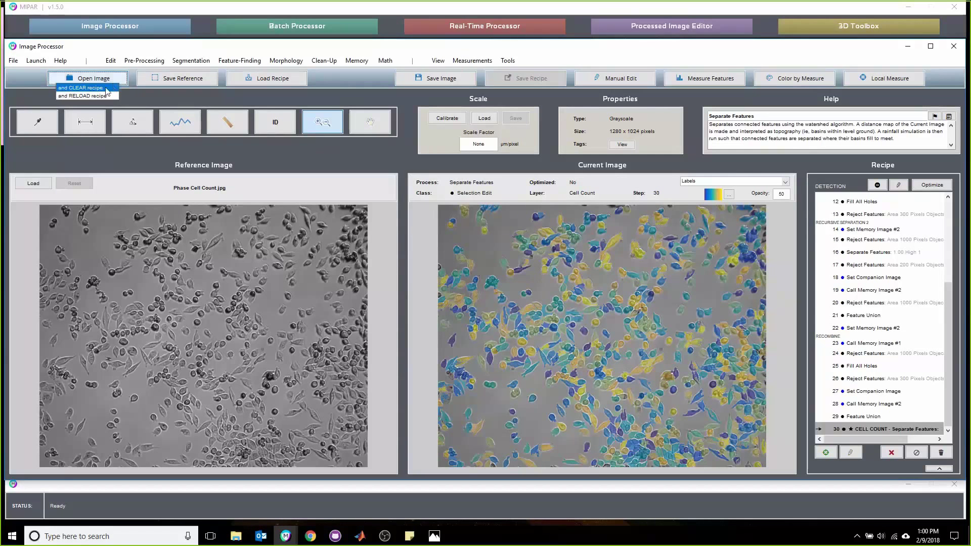
Step: Open PHIL 2212 ORIGINAL.tif with the recipe cleared and display the reference image in Color
{"action": "left_click", "coordinate": [91, 79]}
{"action": "scroll", "coordinate": [56, 218], "scroll_direction": "up", "scroll_amount": 2}
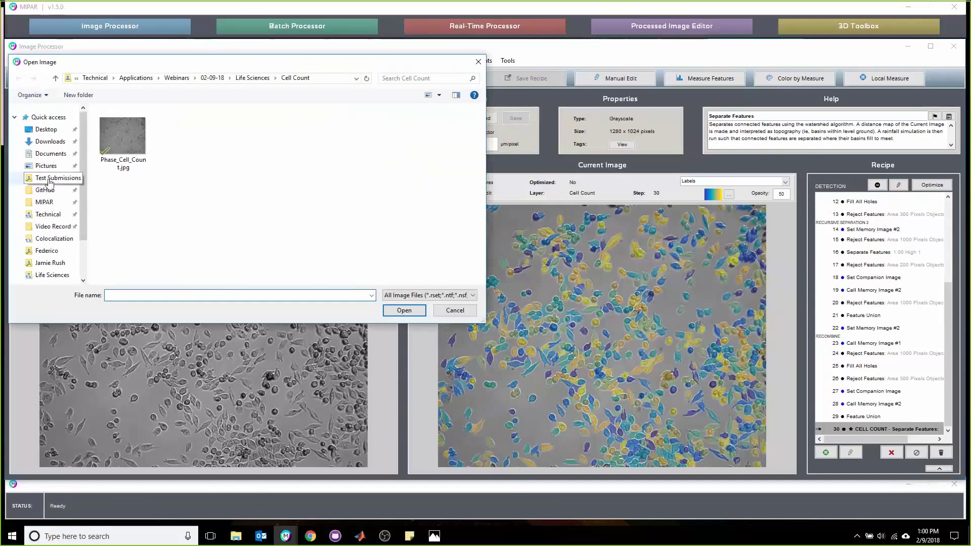
{"action": "left_click", "coordinate": [53, 178]}
{"action": "left_click", "coordinate": [203, 78]}
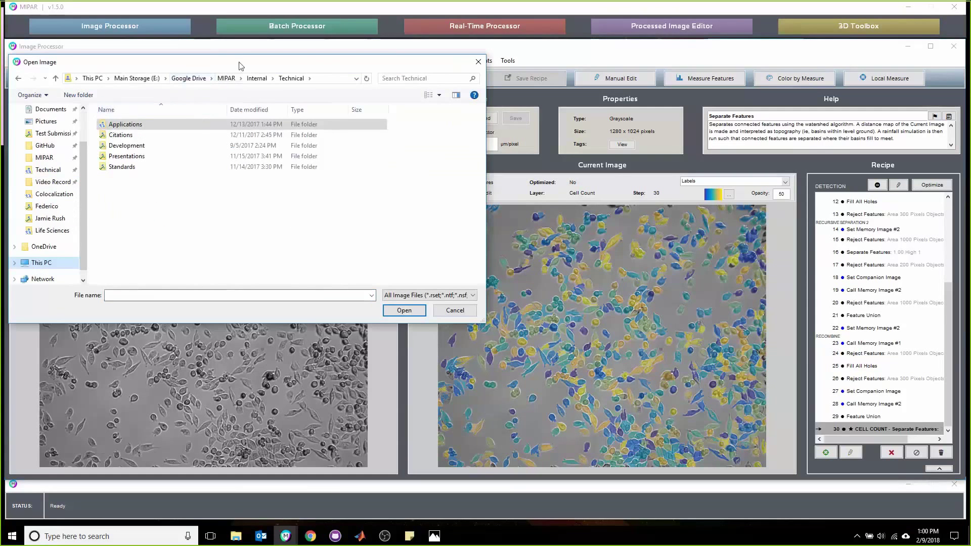
{"action": "key", "text": "Escape"}
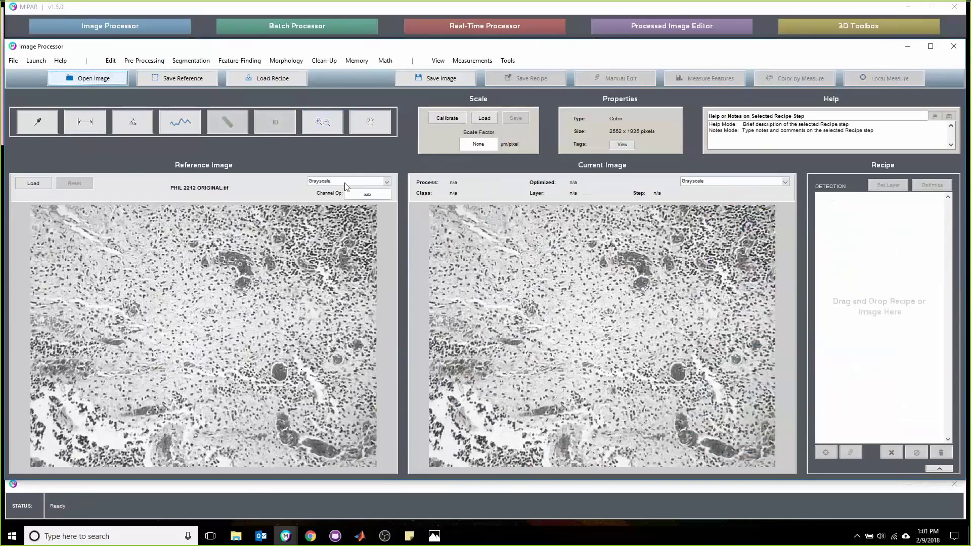
{"action": "left_click", "coordinate": [346, 186]}
{"action": "left_click", "coordinate": [322, 199]}
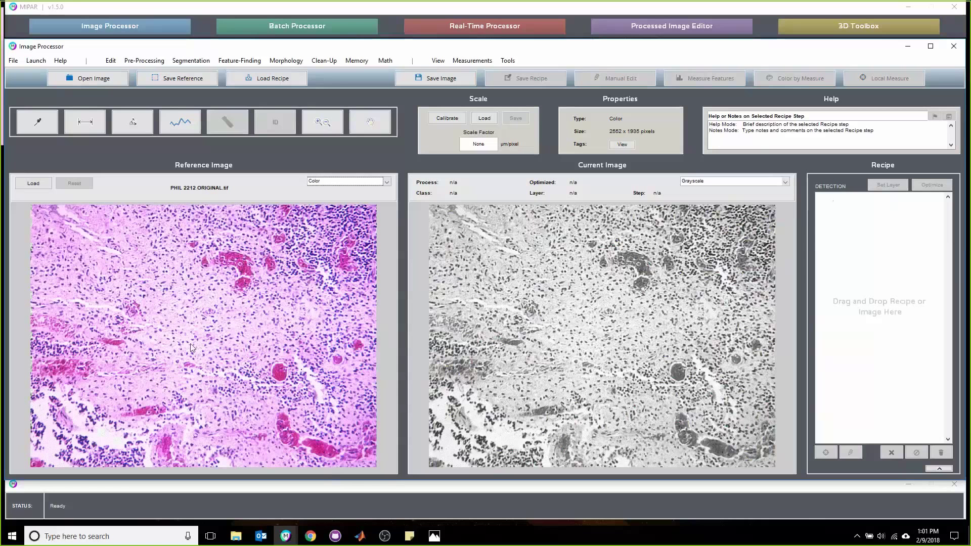
Step: Examine the Channel Operation entry and its example expressions, closing the dialog without changes
{"action": "left_click", "coordinate": [356, 60]}
{"action": "left_click", "coordinate": [372, 257]}
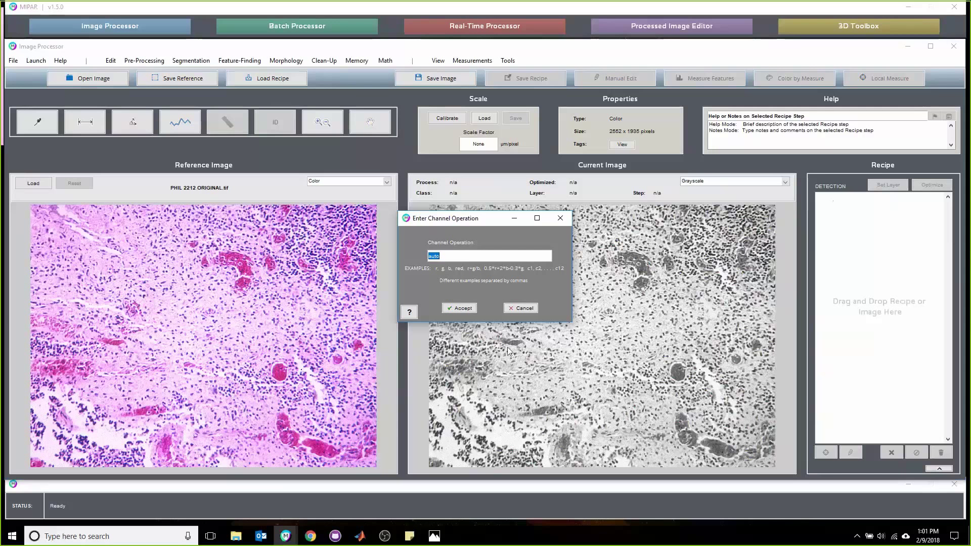
{"action": "left_click", "coordinate": [525, 309]}
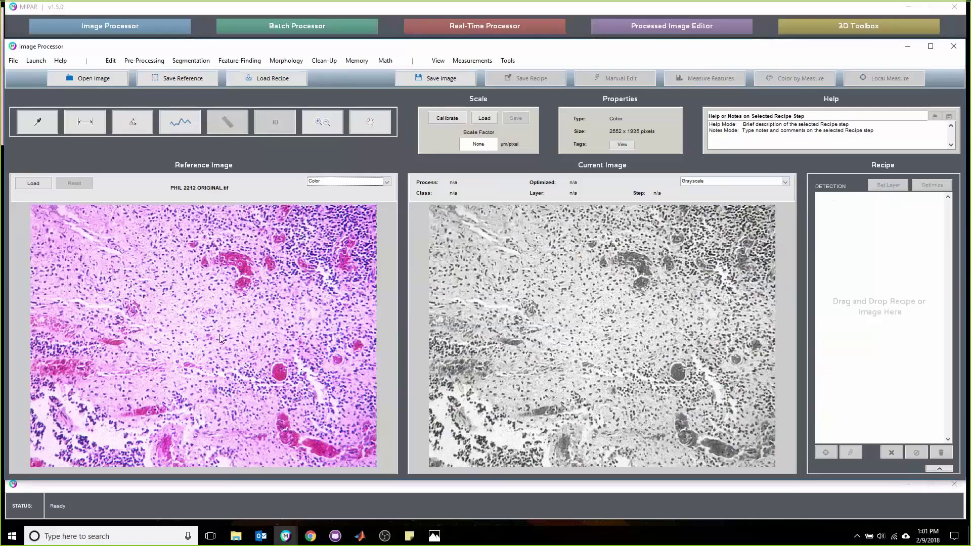
Step: Load the recipe file Recipe - L023-01 - Cell Count.rcp onto the H&E image
{"action": "left_click", "coordinate": [236, 536]}
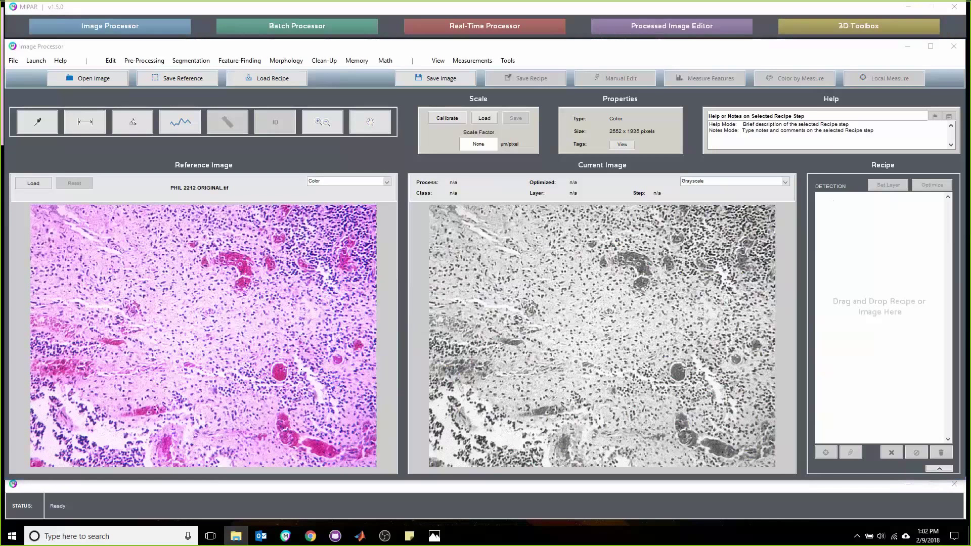
{"action": "left_click", "coordinate": [273, 79]}
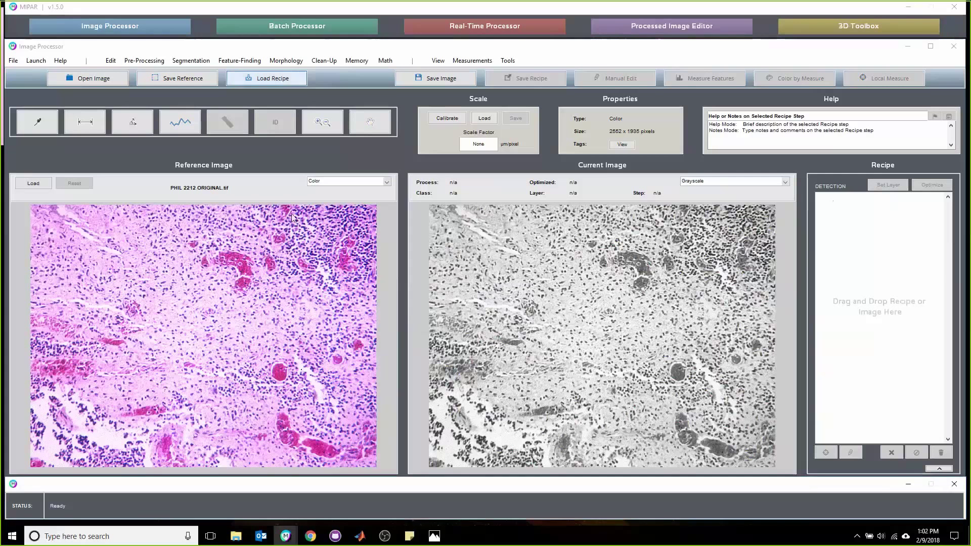
{"action": "left_click", "coordinate": [124, 336]}
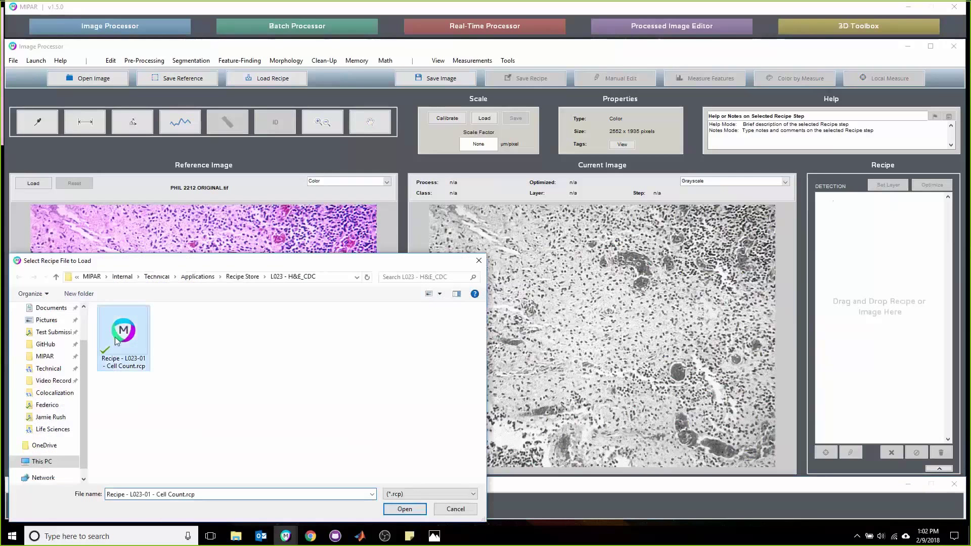
{"action": "key", "text": "Return"}
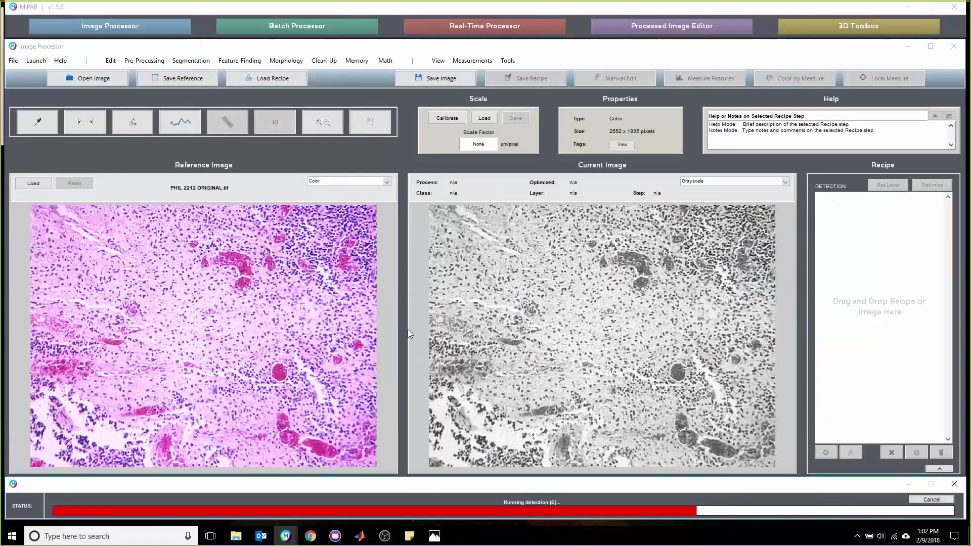
Step: Show the result and formula of the step 1 Channel Operation, closing its dialog without changes
{"action": "left_click", "coordinate": [880, 202]}
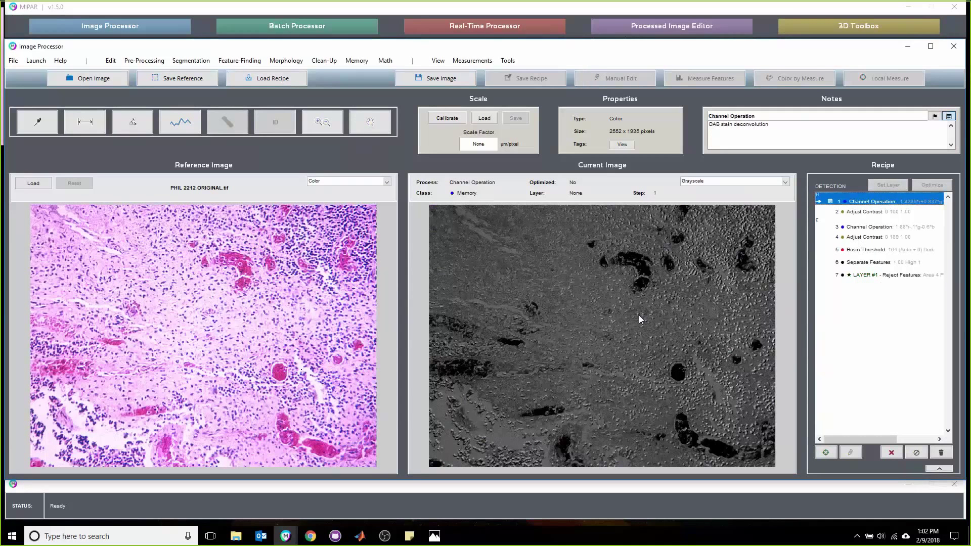
{"action": "double_click", "coordinate": [890, 202]}
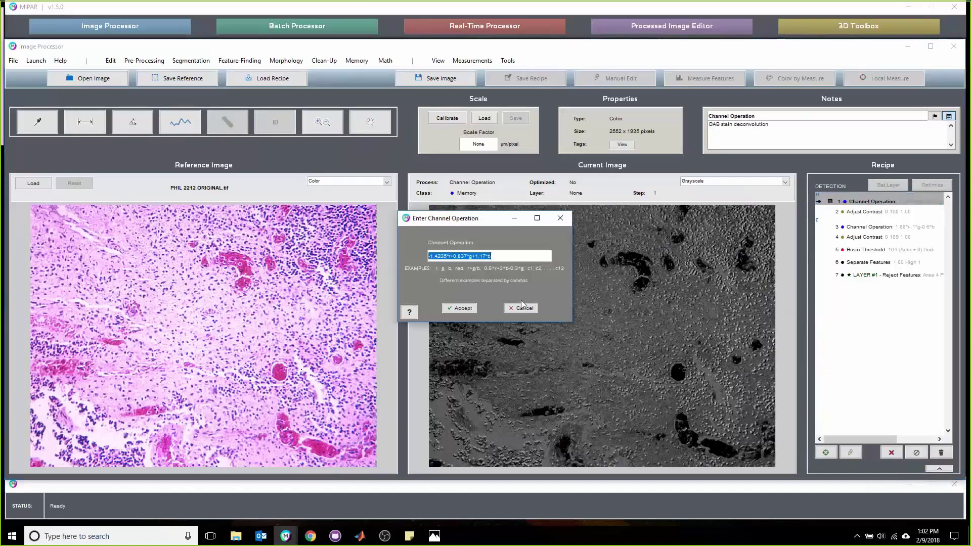
{"action": "left_click", "coordinate": [559, 218]}
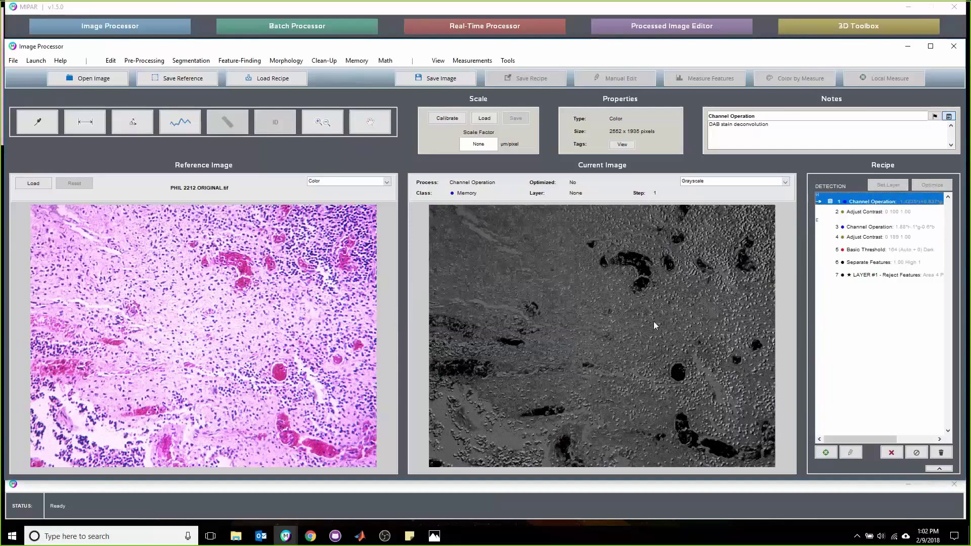
Step: Show the result and formula of the step 3 Channel Operation, closing its dialog without changes
{"action": "left_click", "coordinate": [862, 341]}
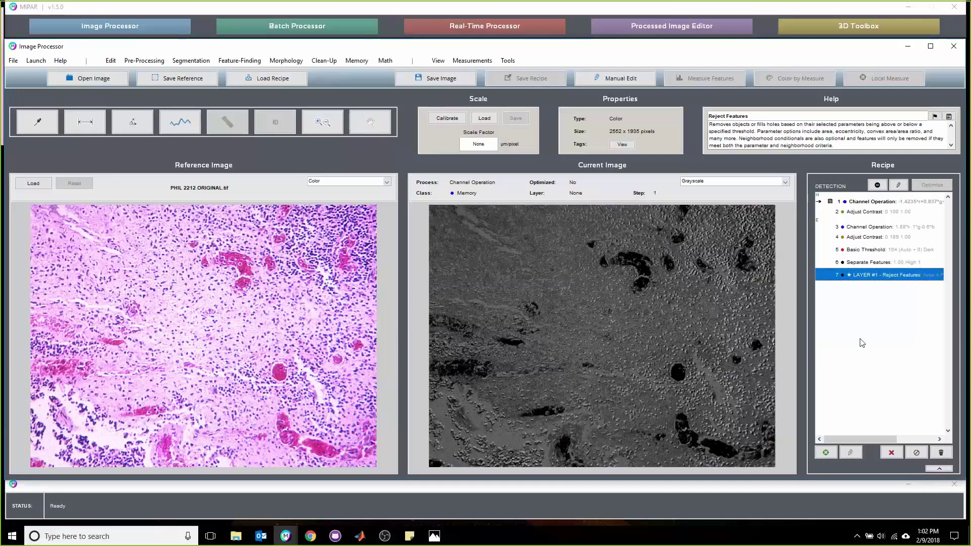
{"action": "left_click", "coordinate": [921, 226]}
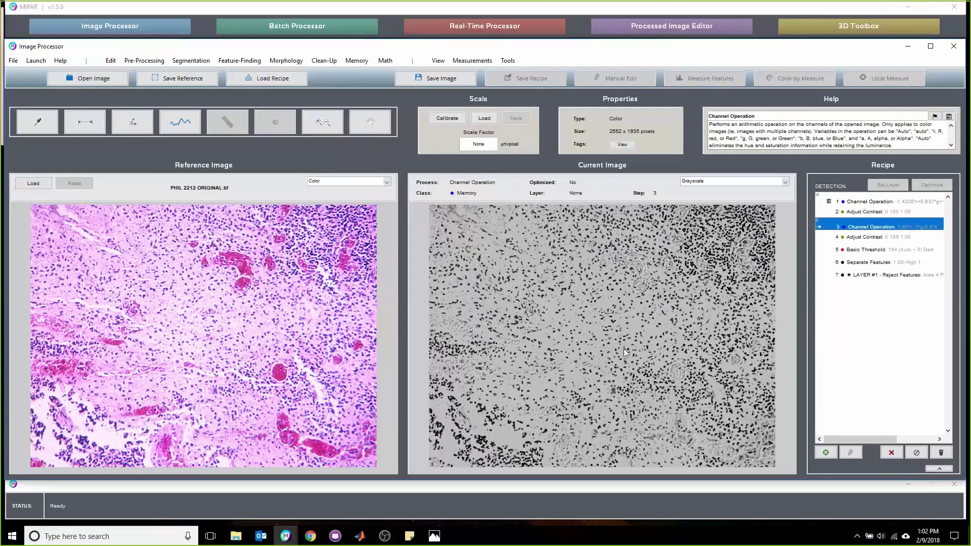
{"action": "double_click", "coordinate": [910, 229]}
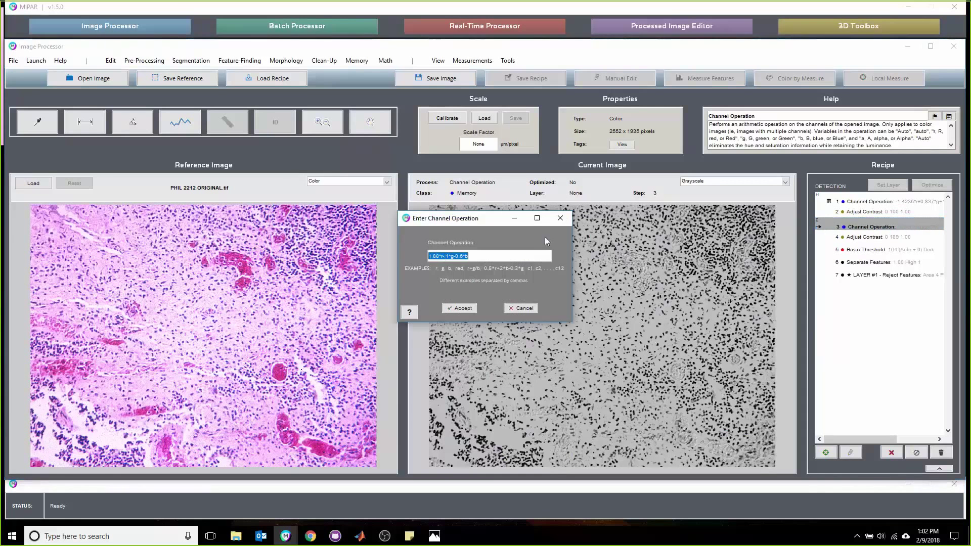
{"action": "left_click", "coordinate": [565, 223]}
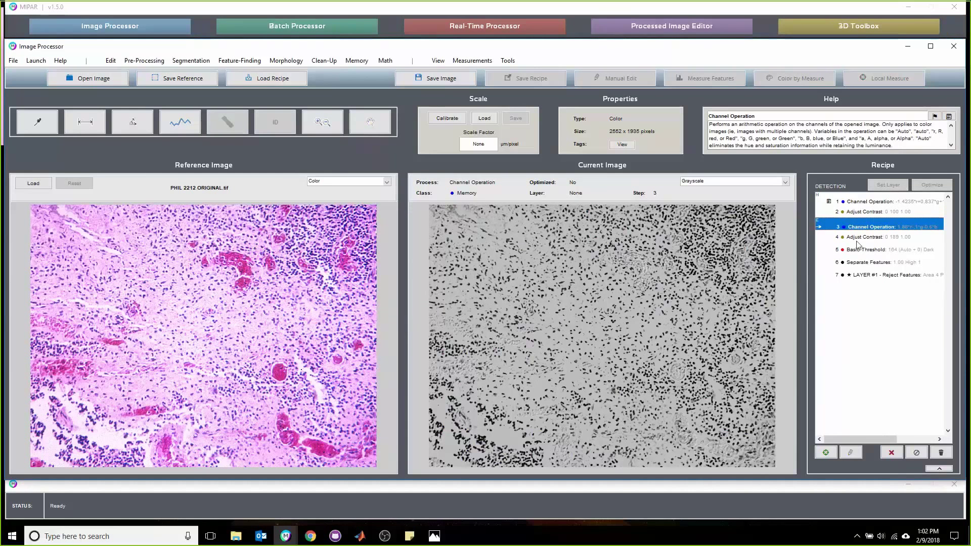
Step: View the final Reject Features layer and compare the step 3 Channel Operation result with the step 4 Adjust Contrast result
{"action": "left_click", "coordinate": [859, 275]}
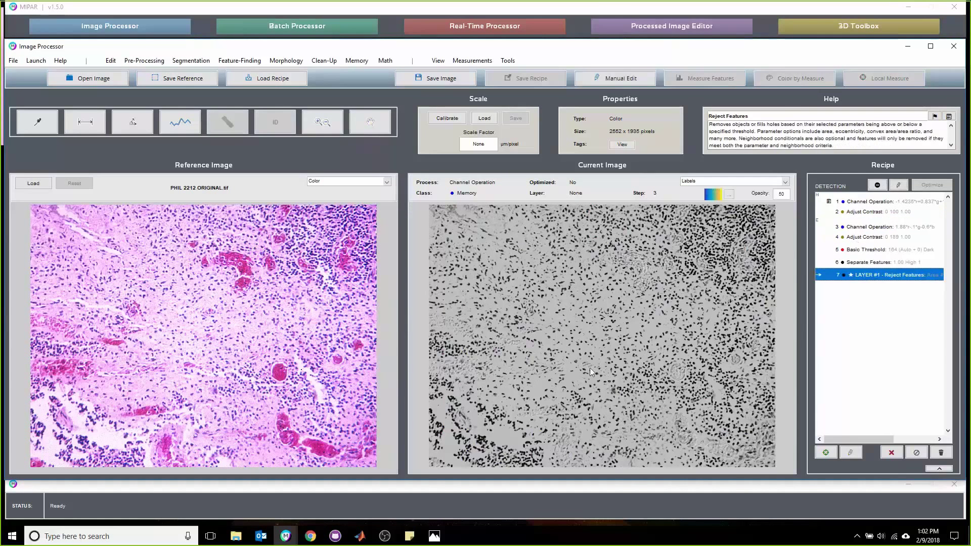
{"action": "left_click", "coordinate": [872, 237]}
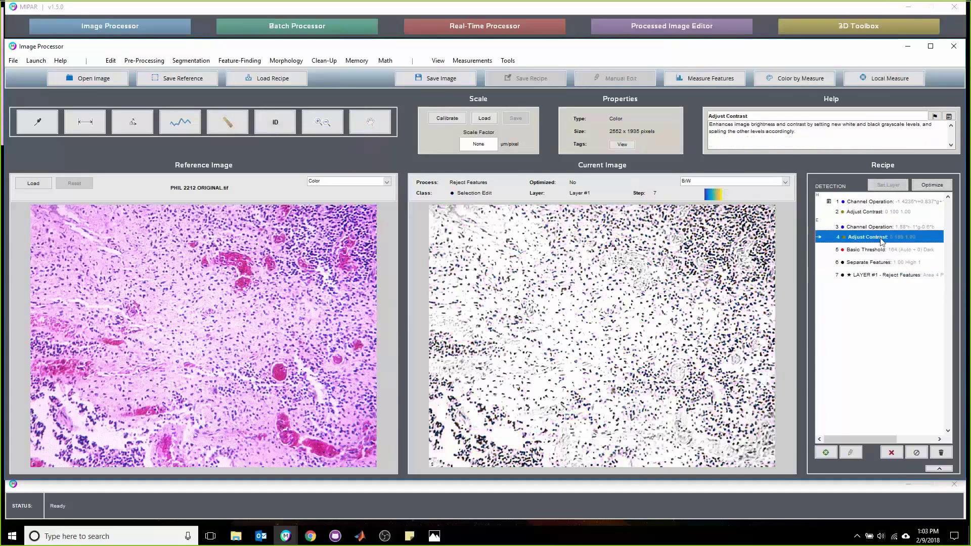
{"action": "left_click", "coordinate": [872, 228]}
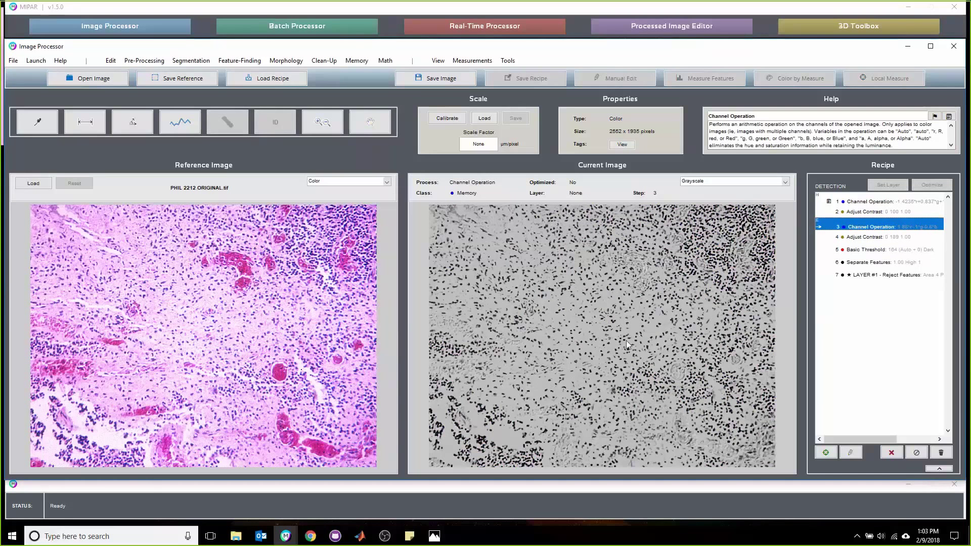
{"action": "left_click", "coordinate": [874, 237]}
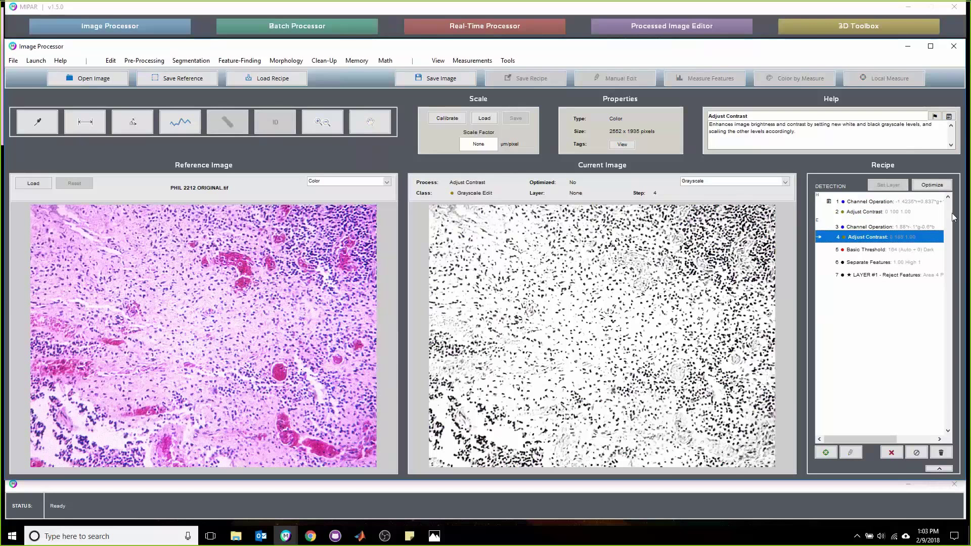
Step: Review the Basic Threshold, Separate Features and Reject Features steps, checking the Reject Features settings without changing them
{"action": "left_click", "coordinate": [888, 250]}
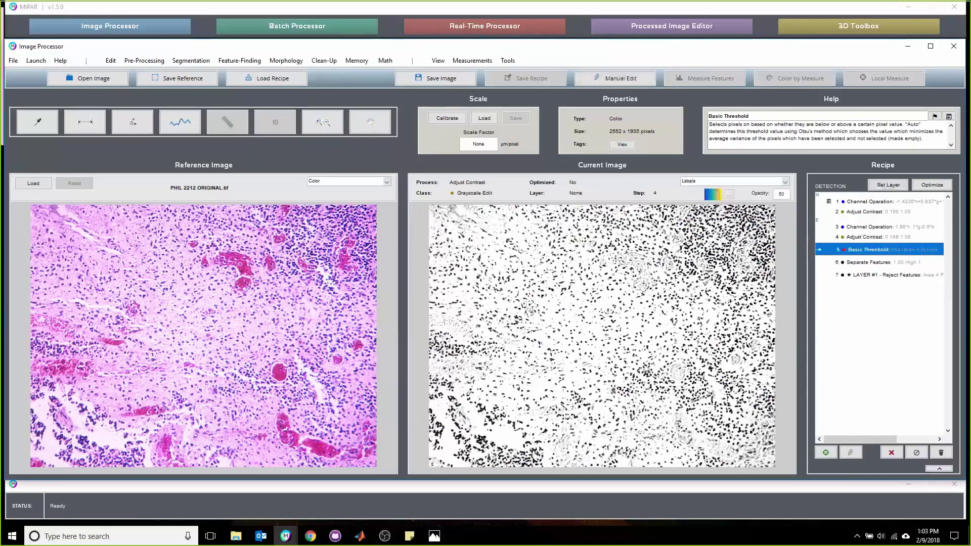
{"action": "left_click", "coordinate": [890, 262]}
{"action": "left_click", "coordinate": [891, 275]}
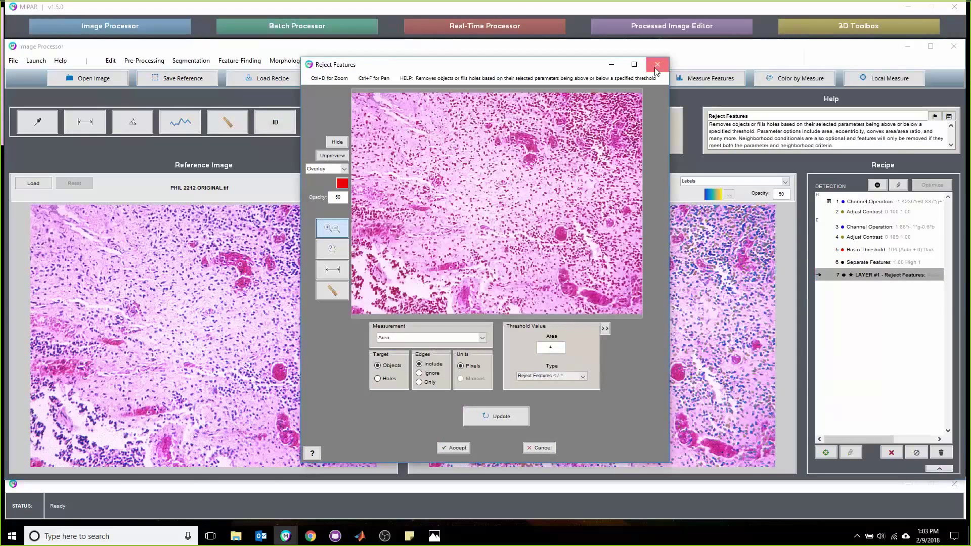
{"action": "left_click", "coordinate": [656, 65]}
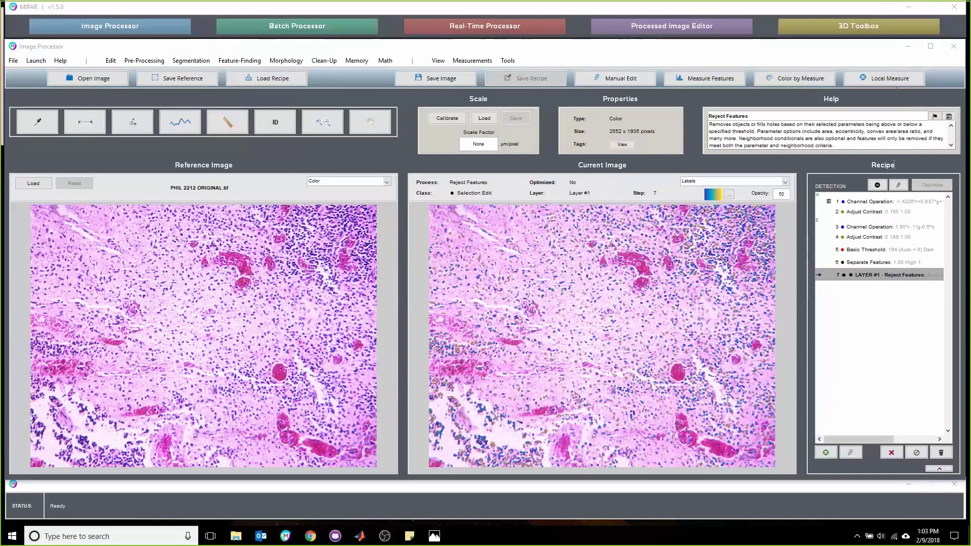
{"action": "left_click", "coordinate": [856, 365]}
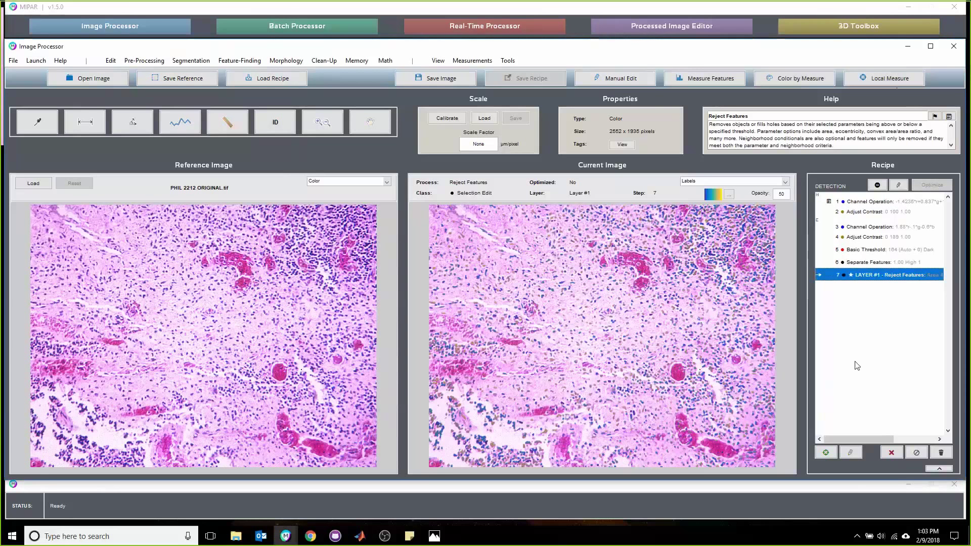
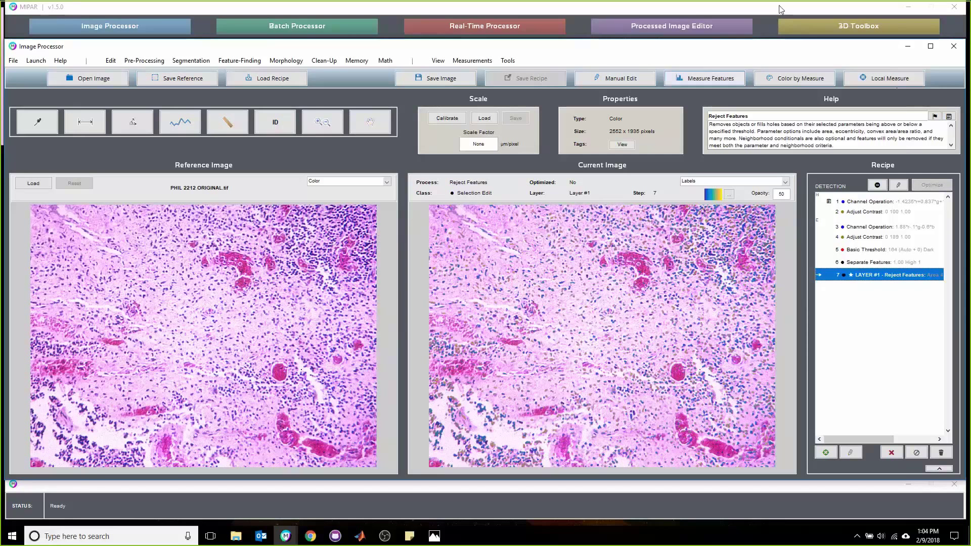
Step: Open Coloc_Sample.jpg from the Colocalization folder with the recipe cleared
{"action": "left_click", "coordinate": [566, 17]}
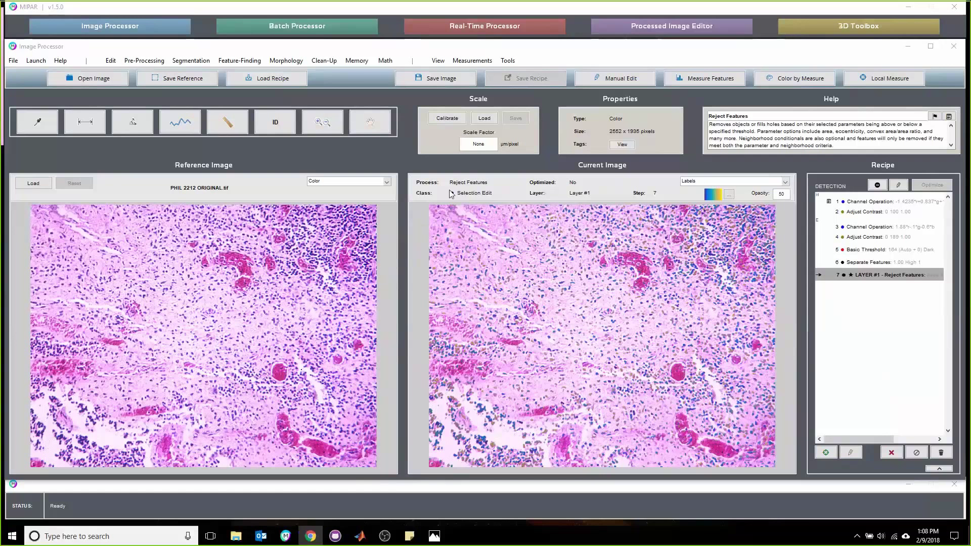
{"action": "left_click", "coordinate": [85, 82]}
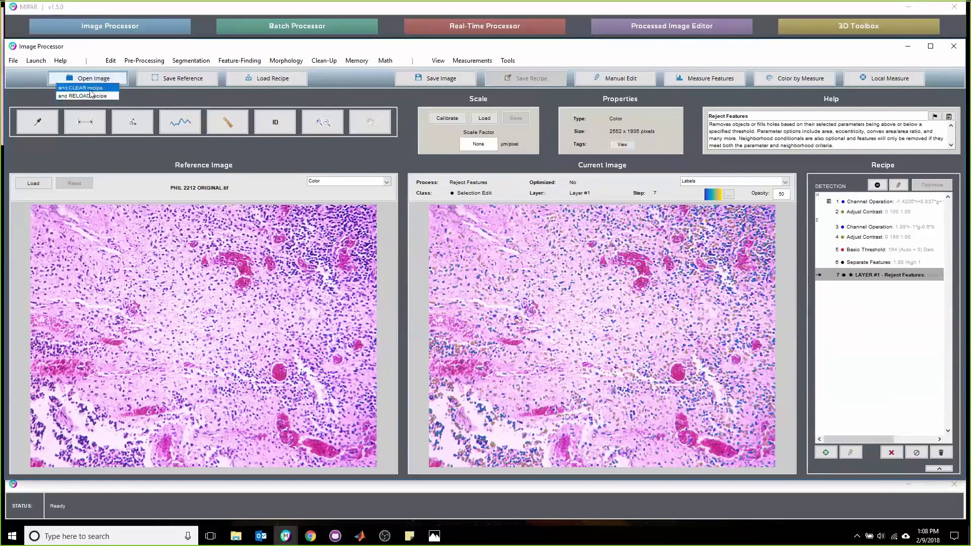
{"action": "left_click", "coordinate": [89, 89]}
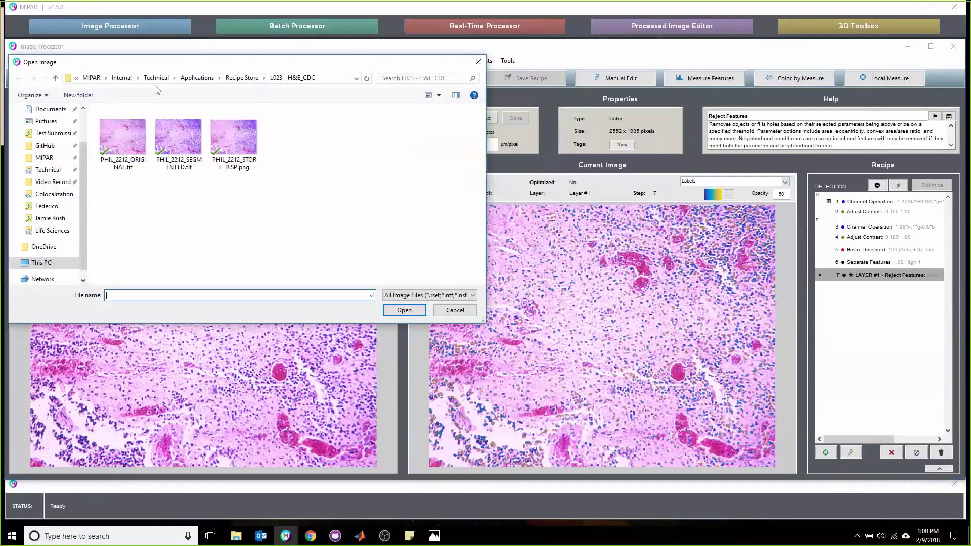
{"action": "left_click", "coordinate": [54, 193]}
{"action": "left_click", "coordinate": [178, 138]}
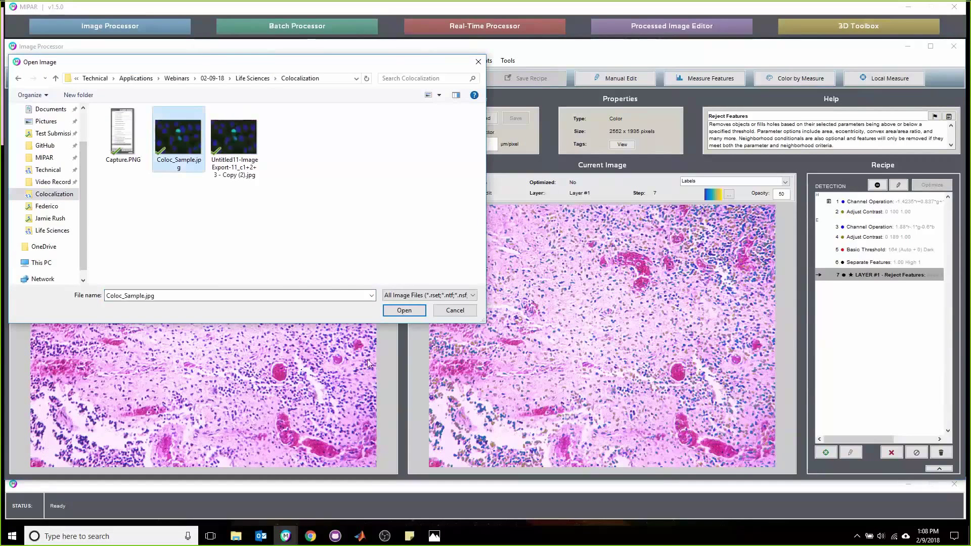
{"action": "left_click", "coordinate": [414, 309]}
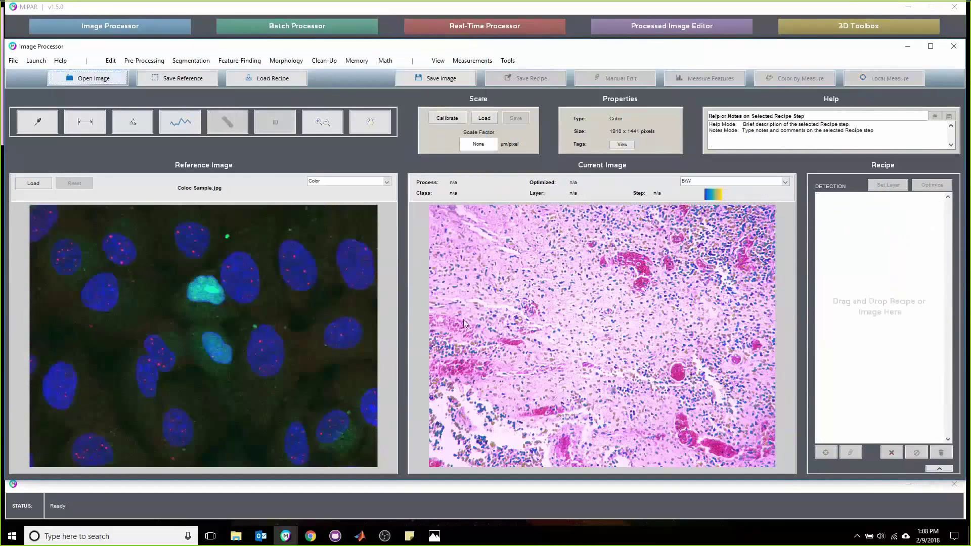
Step: Load the recipe file Colocalization.rcp onto the fluorescence image
{"action": "left_click", "coordinate": [256, 79]}
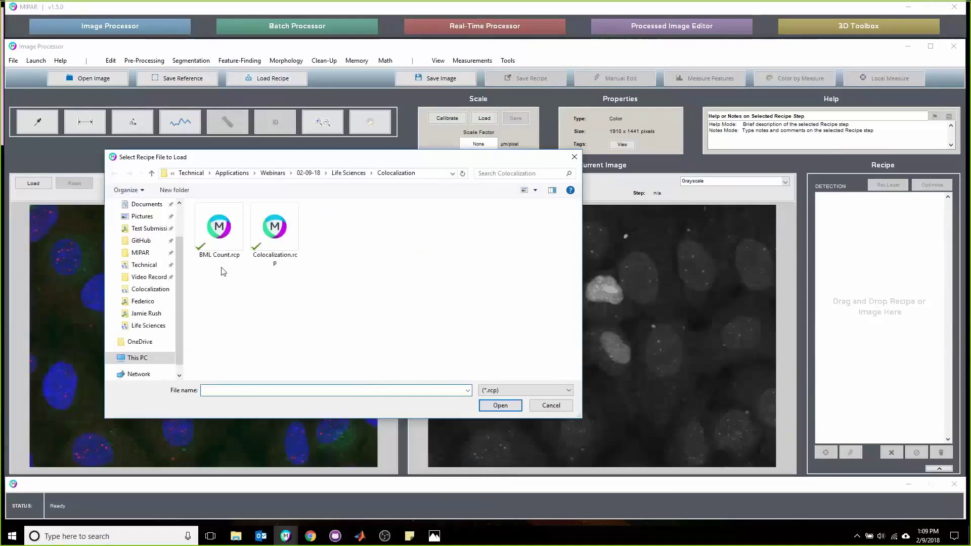
{"action": "left_click", "coordinate": [291, 244]}
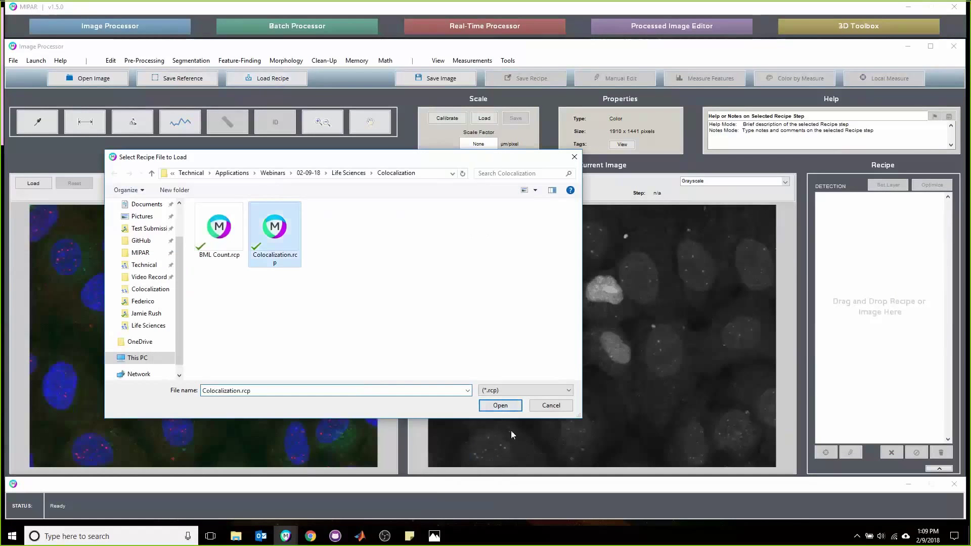
{"action": "left_click", "coordinate": [500, 405]}
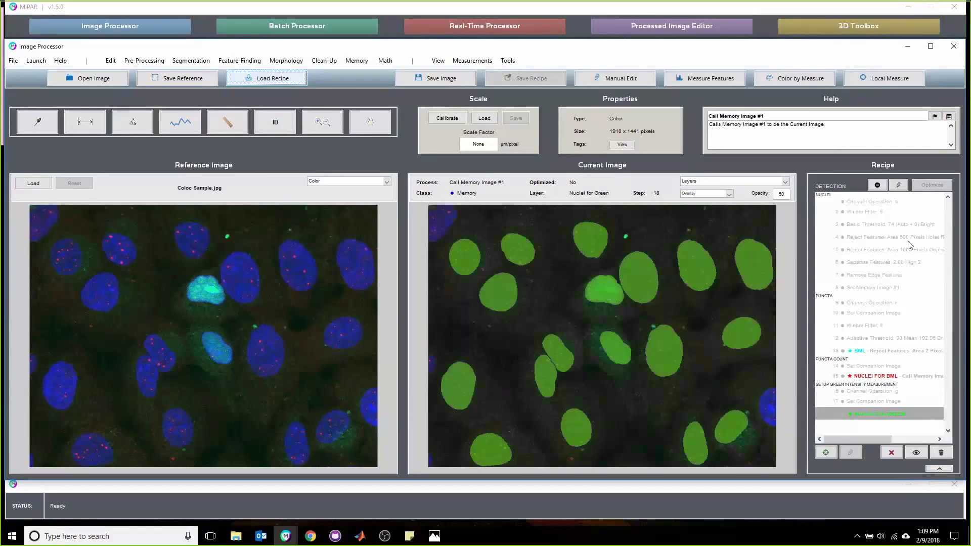
Step: Try Adjust Contrast in Auto mode on the step 2 Wiener Filter result, limiting it to Low and toggling the preview
{"action": "left_click", "coordinate": [873, 211]}
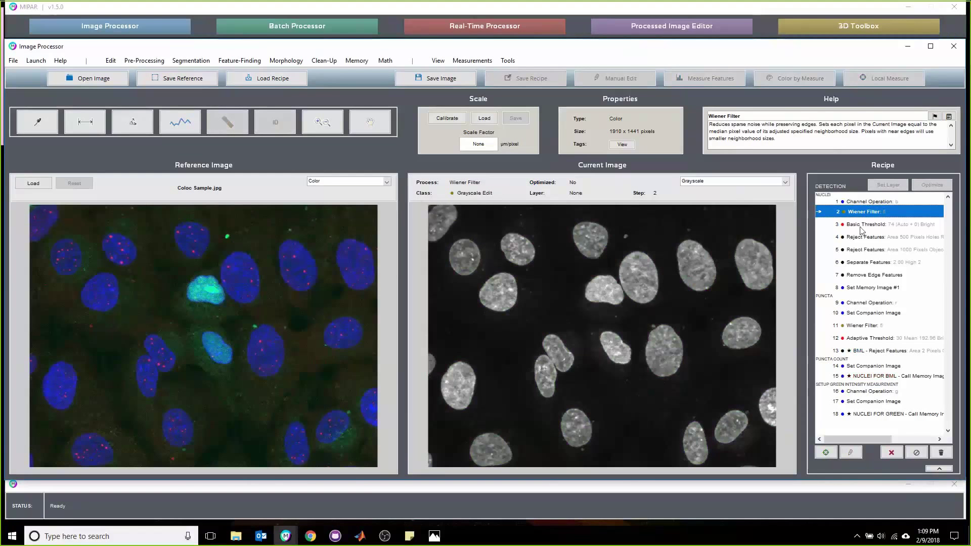
{"action": "left_click", "coordinate": [144, 60]}
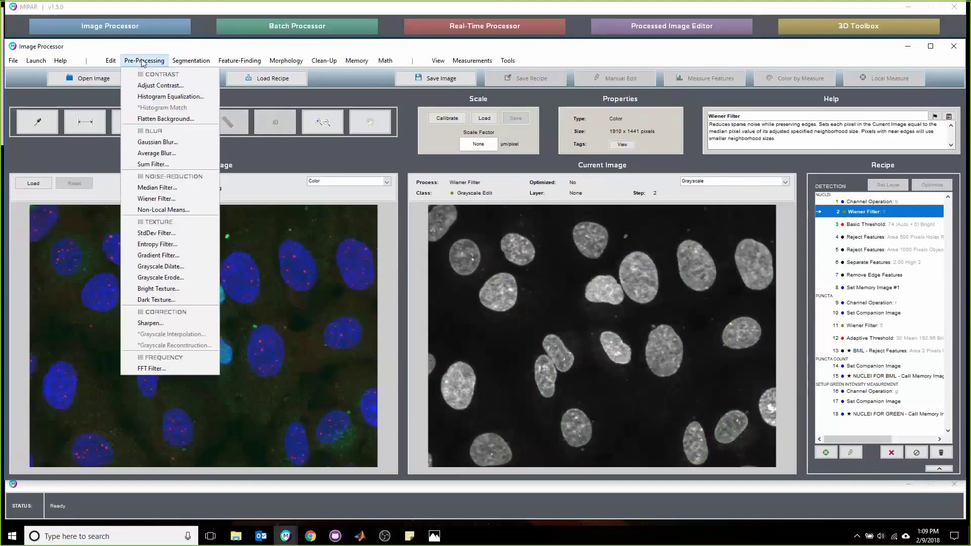
{"action": "left_click", "coordinate": [150, 86]}
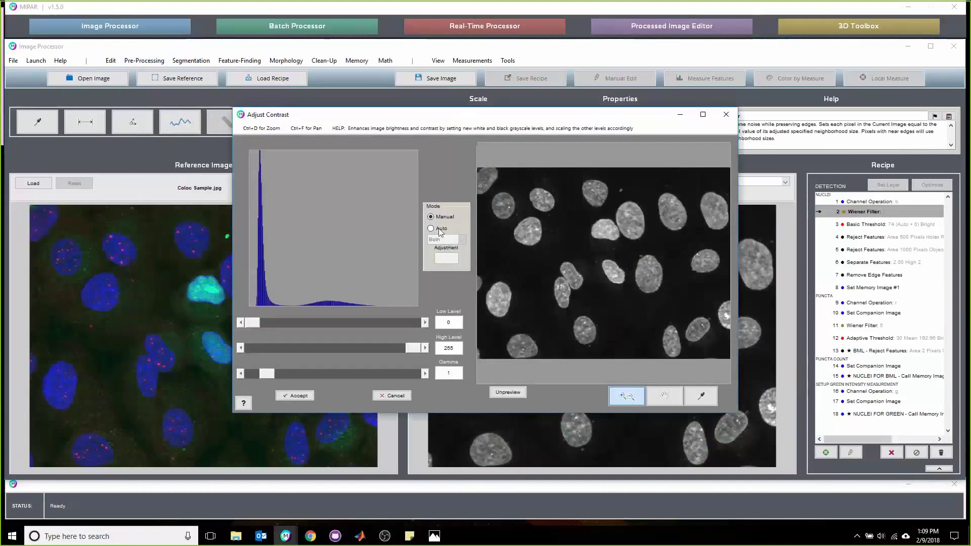
{"action": "left_click", "coordinate": [431, 229]}
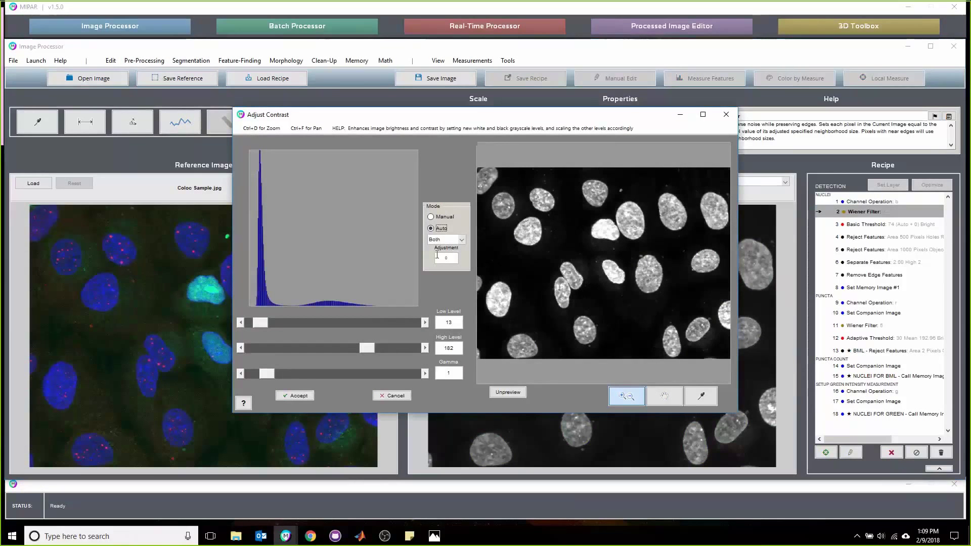
{"action": "left_click", "coordinate": [445, 239]}
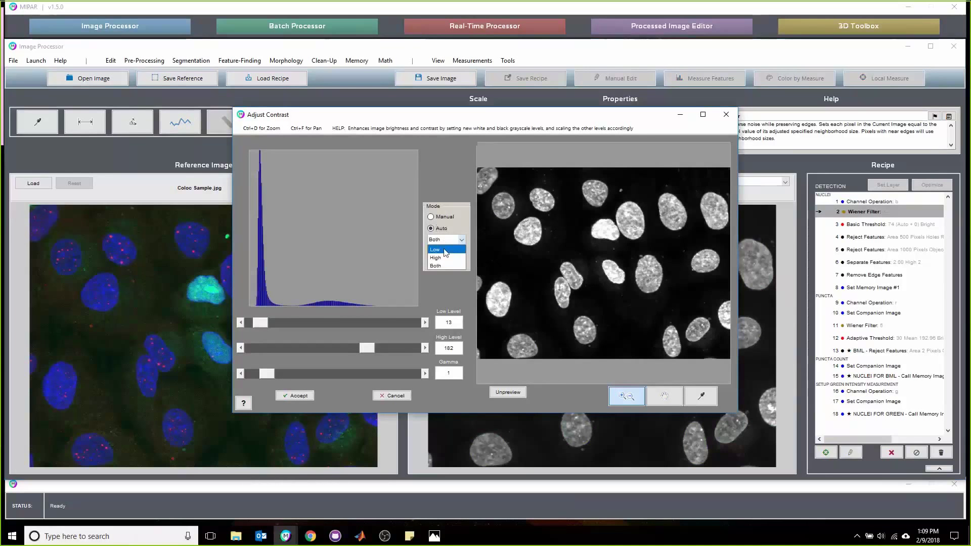
{"action": "left_click", "coordinate": [445, 250]}
{"action": "left_click", "coordinate": [505, 394]}
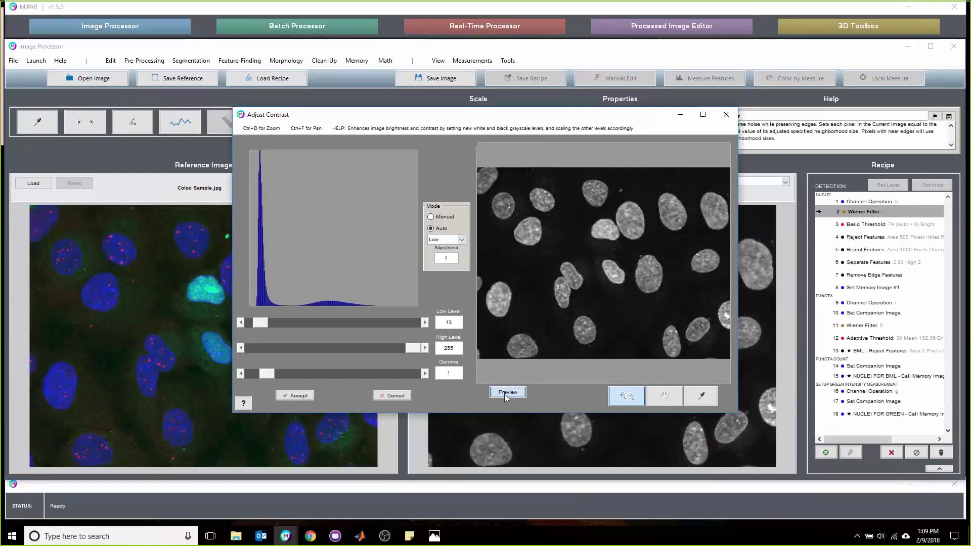
Step: Try the automatic contrast with High, toggle its preview, return to Low and close the dialog without applying
{"action": "left_click", "coordinate": [446, 240]}
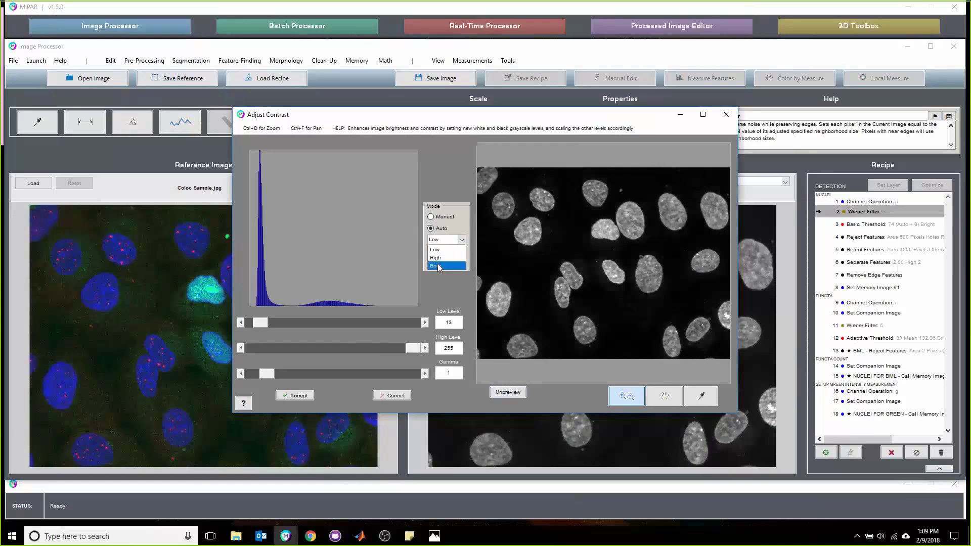
{"action": "left_click", "coordinate": [438, 258]}
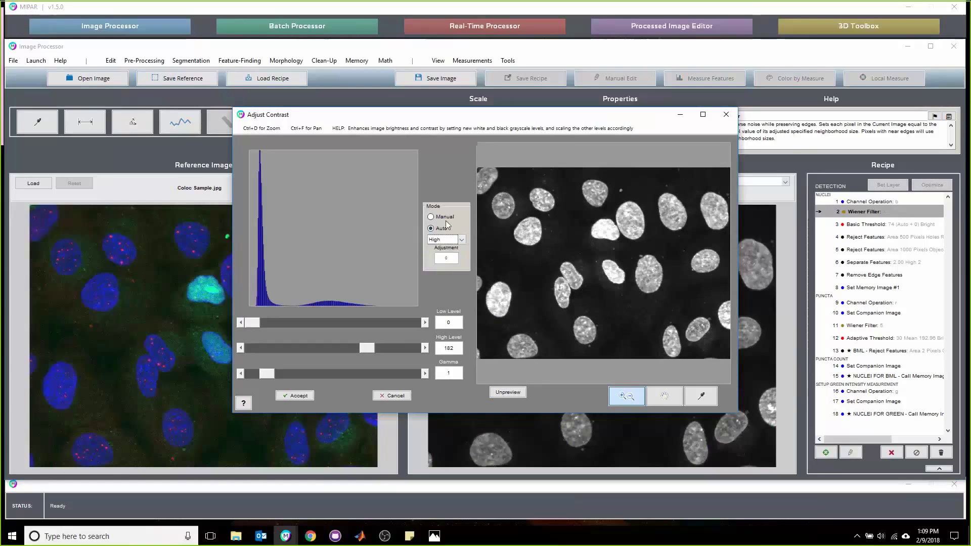
{"action": "left_click", "coordinate": [508, 393]}
{"action": "left_click", "coordinate": [508, 393]}
{"action": "left_click", "coordinate": [444, 240]}
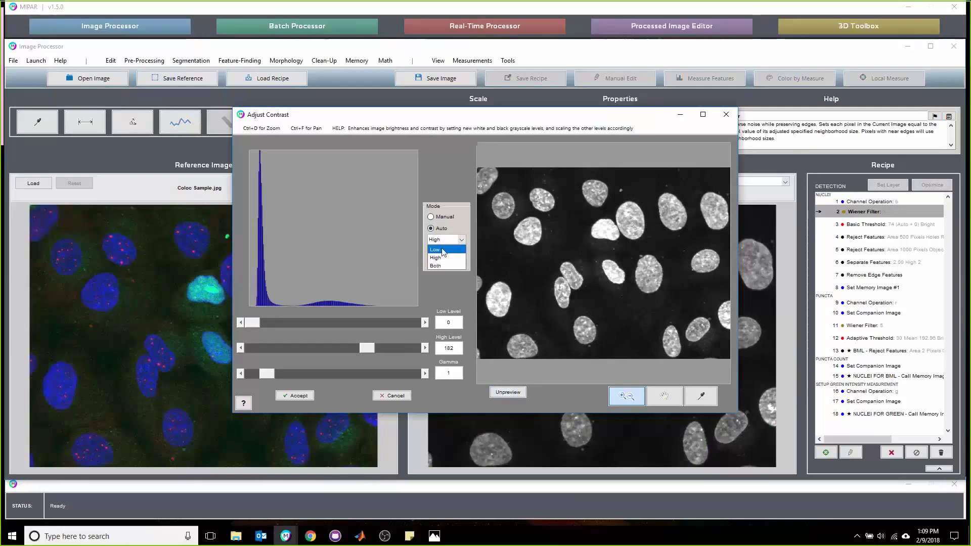
{"action": "left_click", "coordinate": [443, 249]}
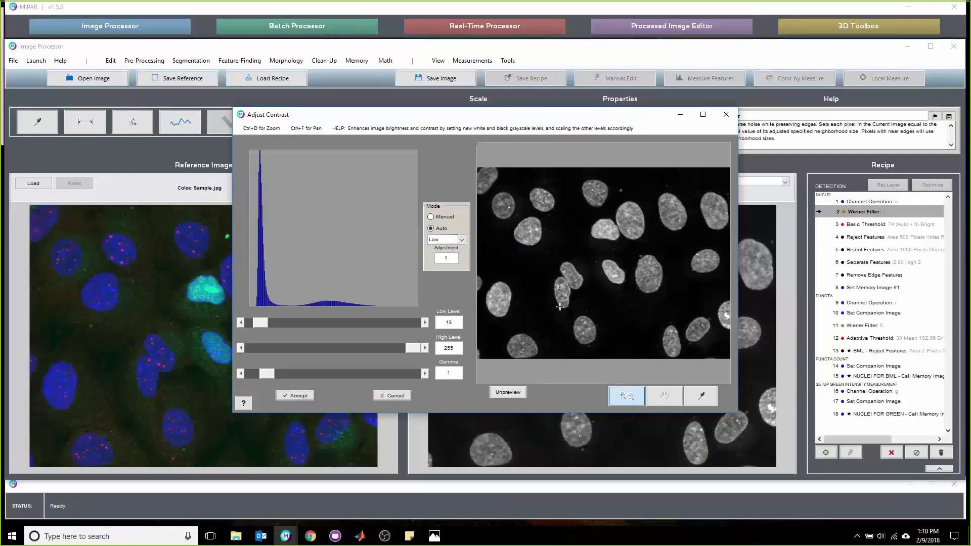
{"action": "left_click", "coordinate": [735, 115]}
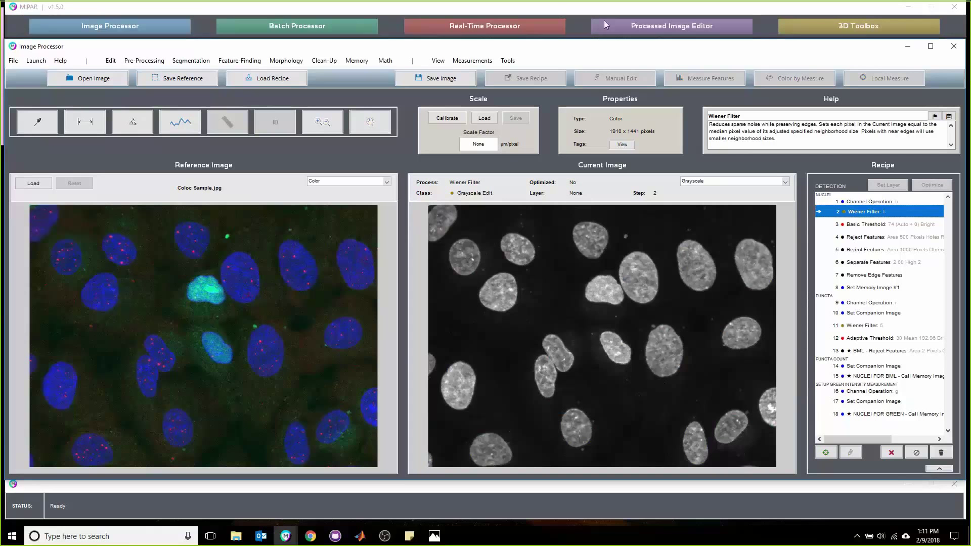
Step: Show the result of the step 12 Adaptive Threshold with the current image displayed as Overlay
{"action": "left_click", "coordinate": [860, 112]}
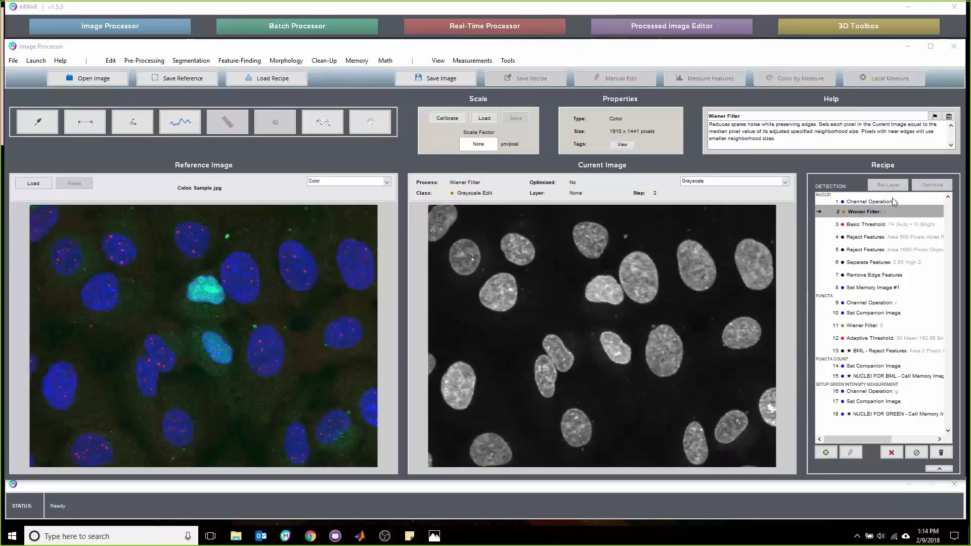
{"action": "left_click", "coordinate": [895, 339]}
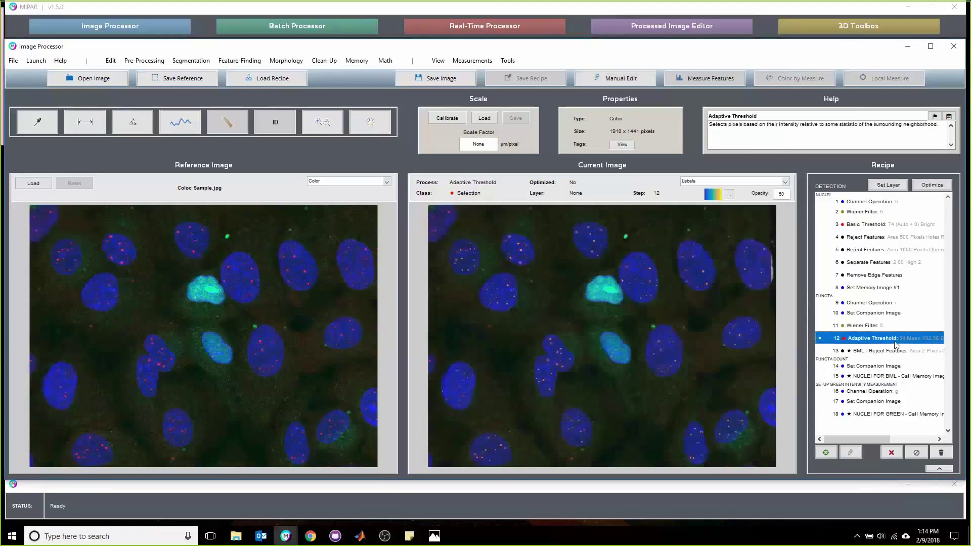
{"action": "left_click", "coordinate": [718, 181]}
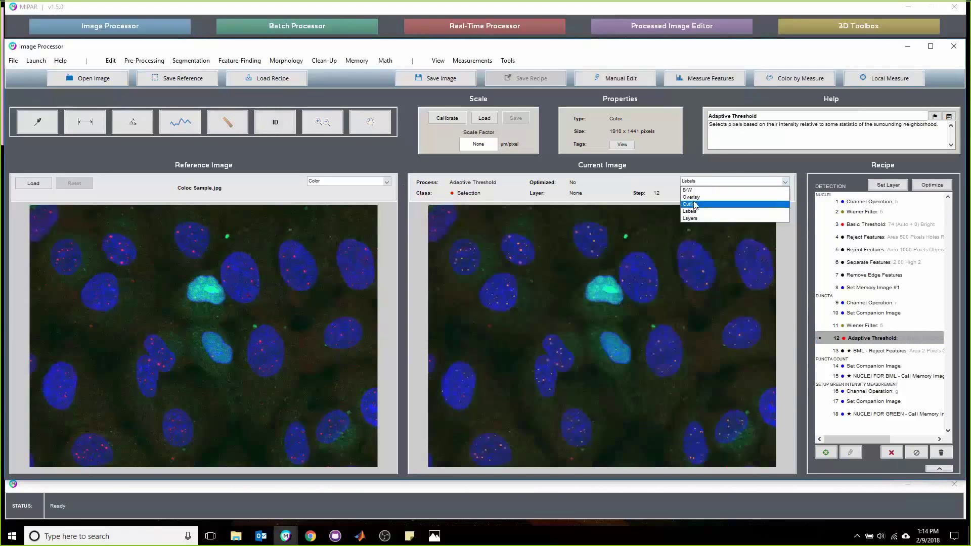
{"action": "left_click", "coordinate": [692, 198]}
Step: Examine the step 12 Adaptive Threshold settings with a close-up of the selected puncta, closing the dialog without changes
{"action": "double_click", "coordinate": [873, 338]}
{"action": "left_click_drag", "start_coordinate": [519, 147], "coordinate": [567, 191]}
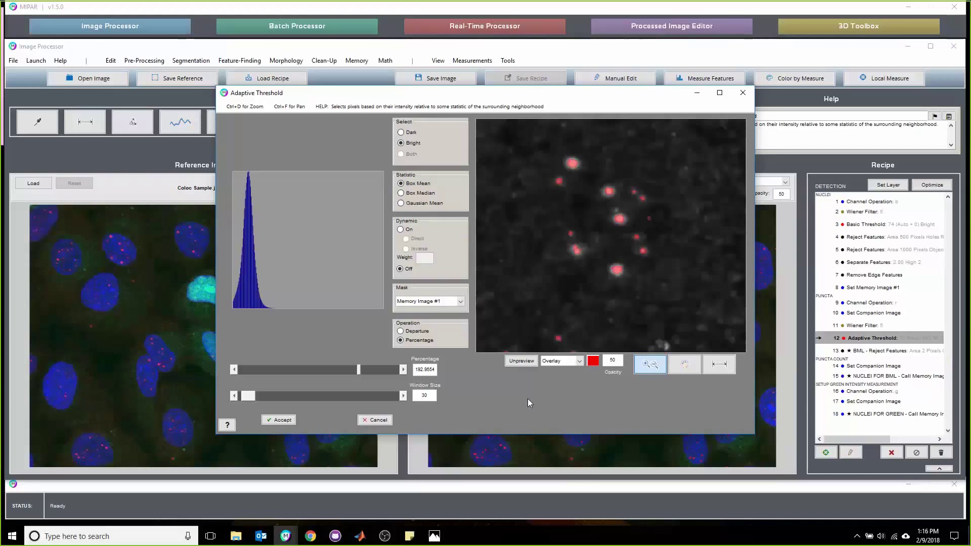
{"action": "left_click", "coordinate": [742, 95]}
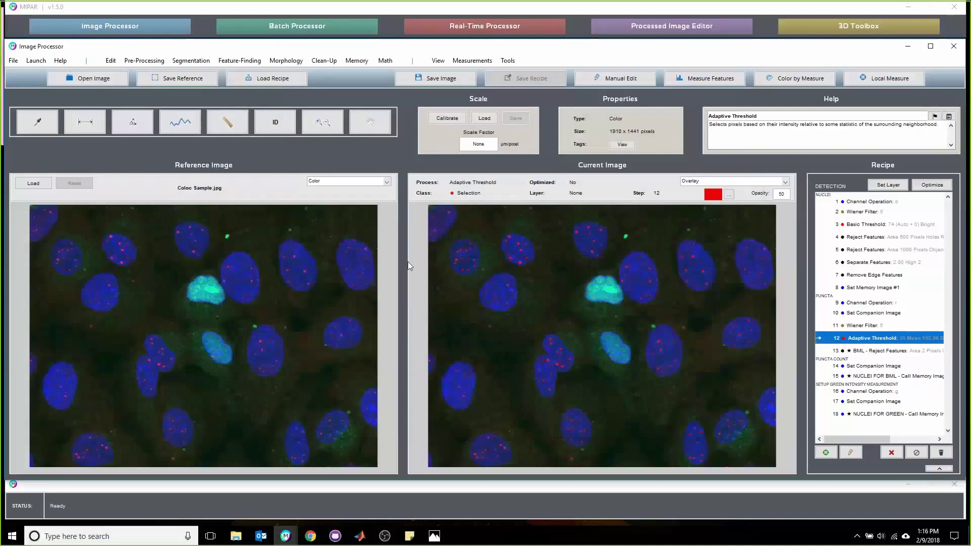